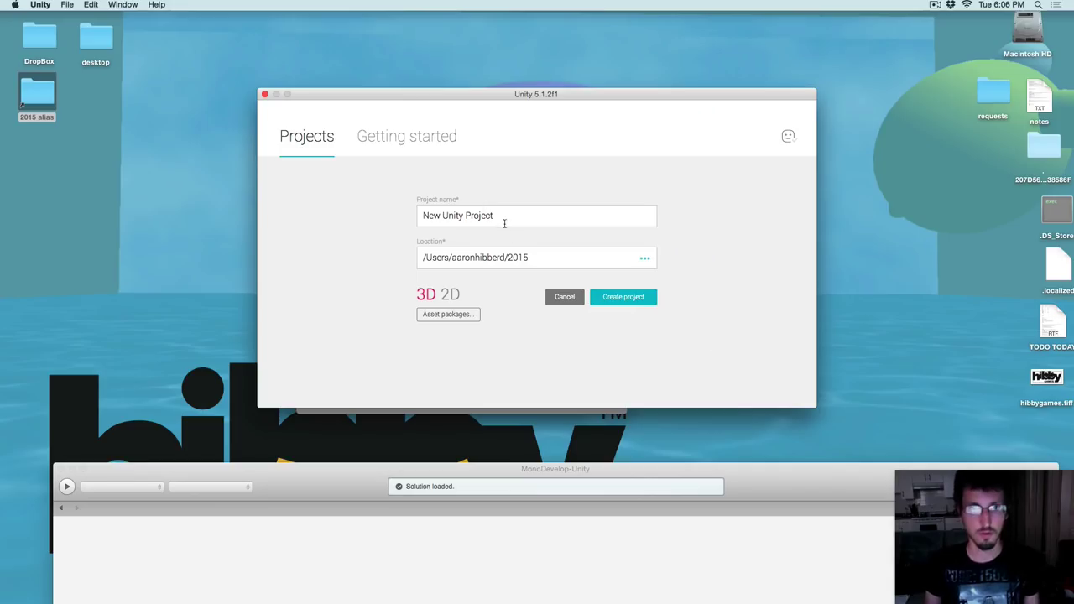
Name the new project Tut2015Ship and keep the 3D template
click(504, 223)
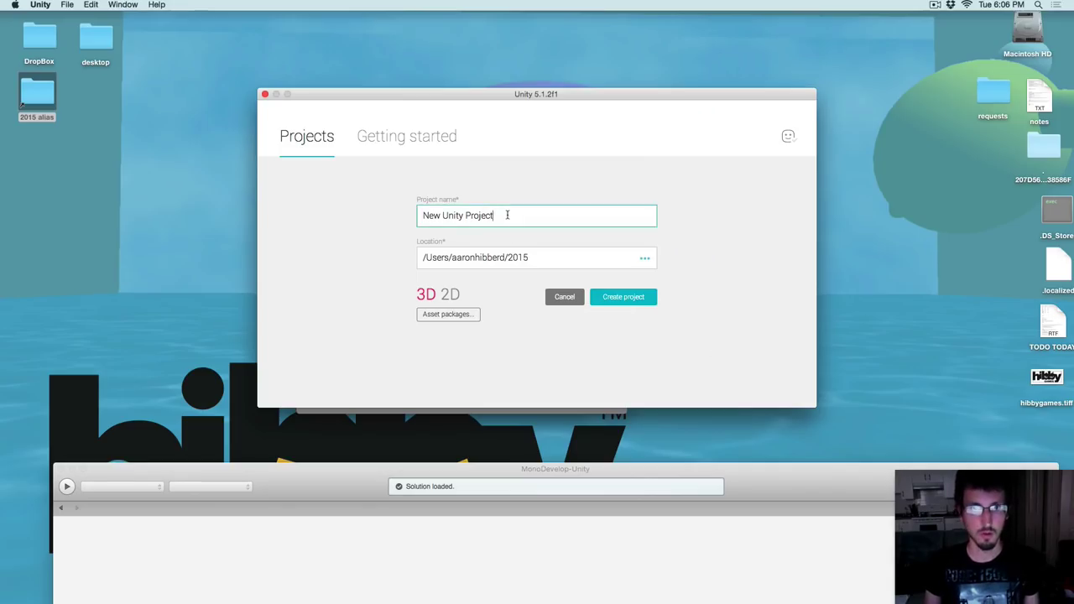
key(super+a)
text(Tut2015Ship)
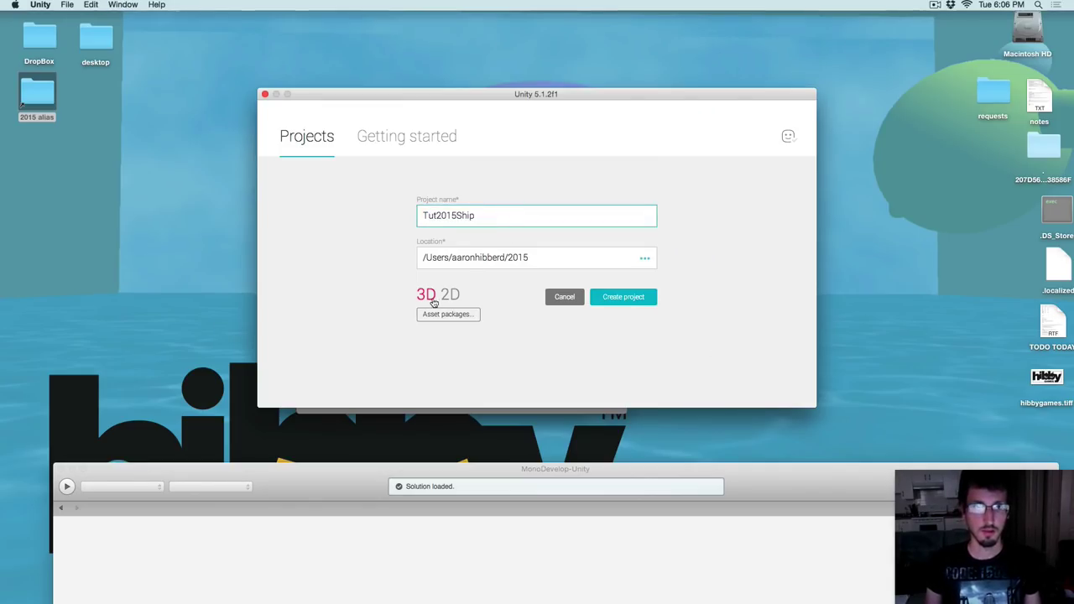
click(429, 299)
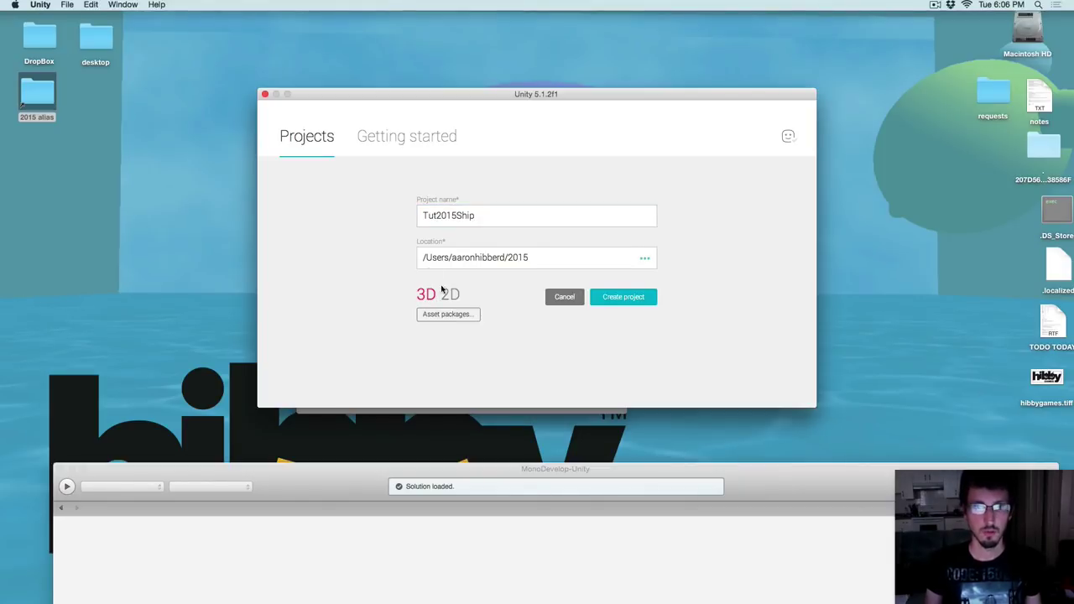
Include the Cameras, Characters and Environment asset packages, then bring Firefox forward
click(447, 315)
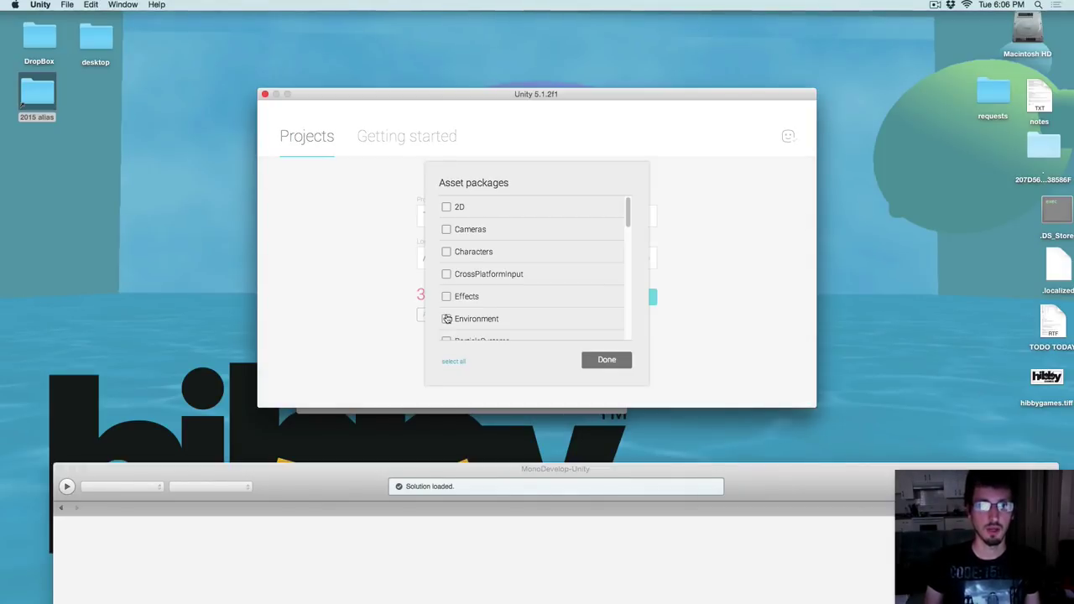
click(461, 235)
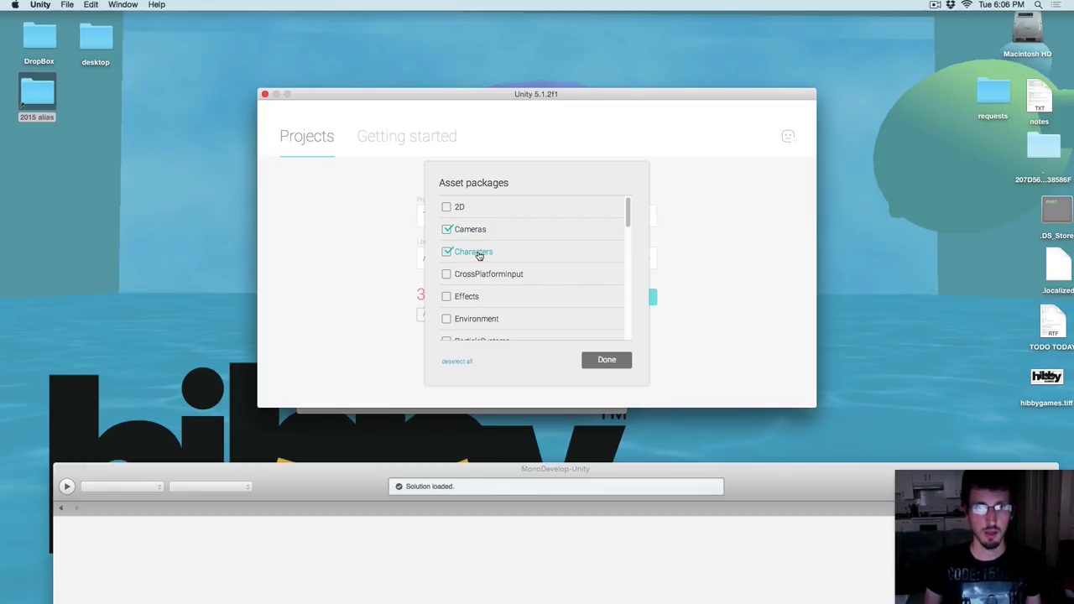
click(460, 319)
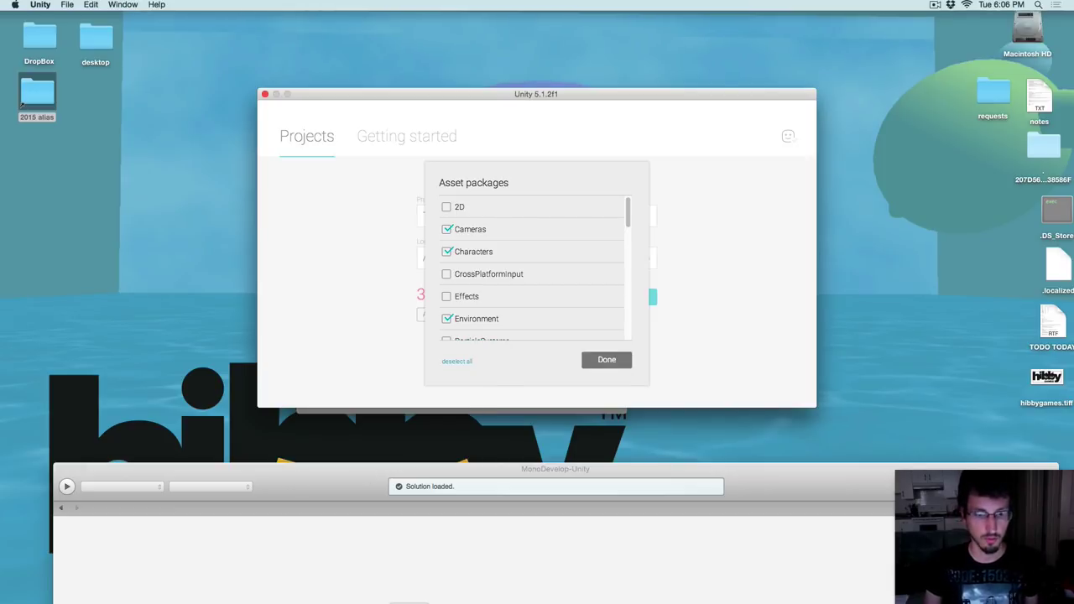
key(super+Tab)
click(329, 209)
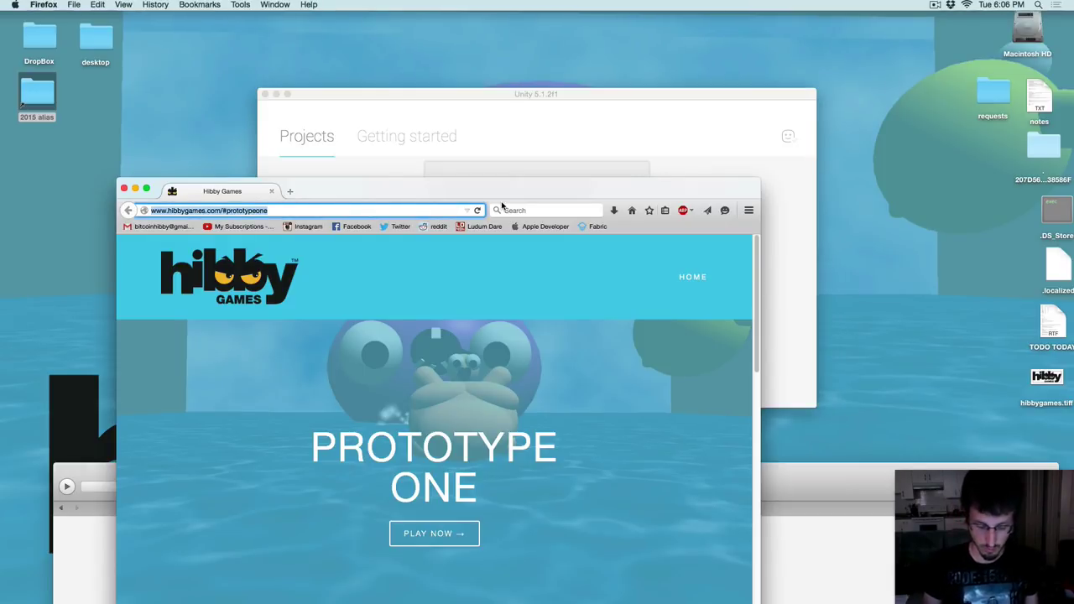
Load the unity3d.com website and move the browser window higher
text(unity)
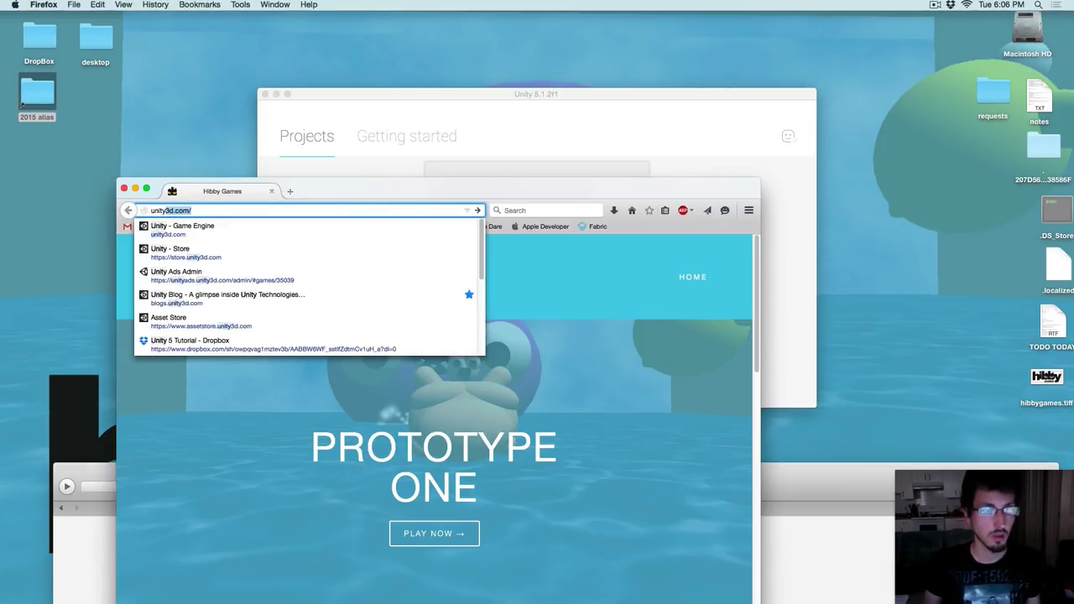
key(Down)
key(Up)
key(Return)
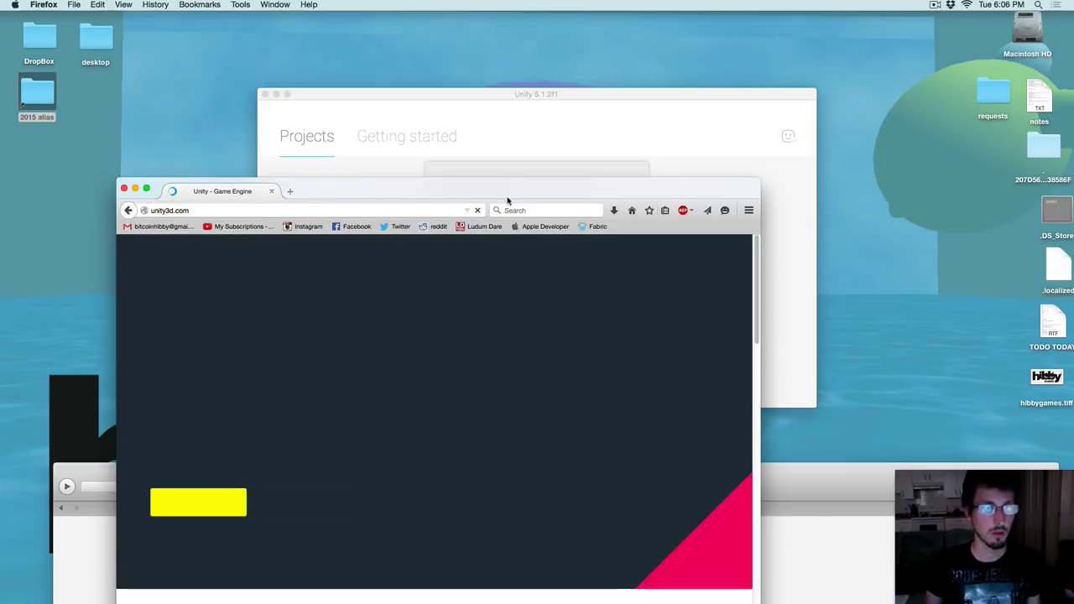
drag(507, 199, 563, 105)
Open Get Unity > Download and show the Mac OS X additional downloads, including Standard Assets
click(608, 223)
scroll(455, 330, down, 15)
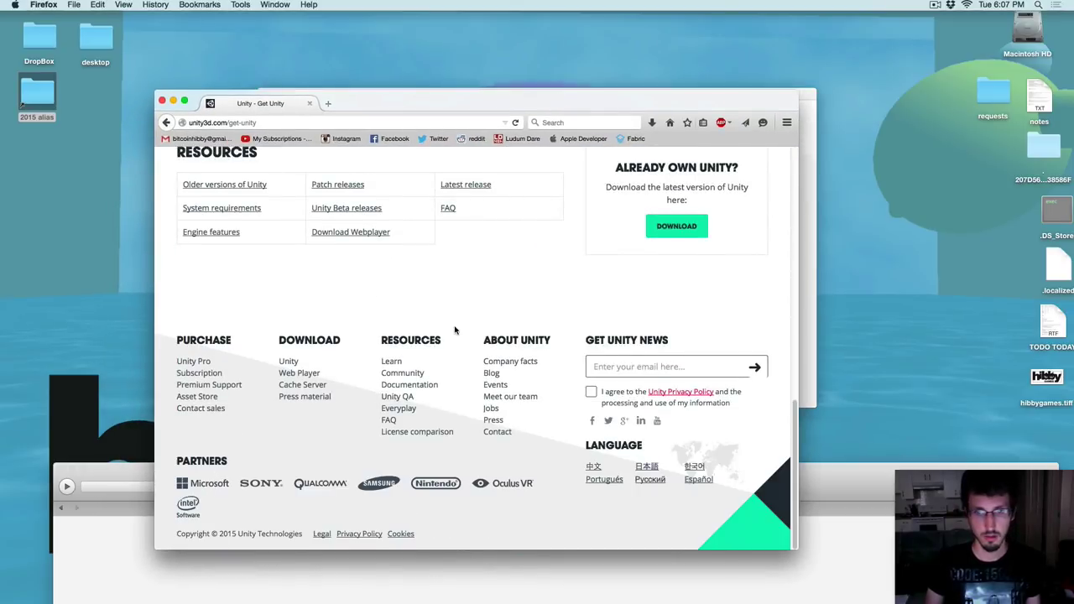
click(653, 219)
scroll(194, 432, down, 1)
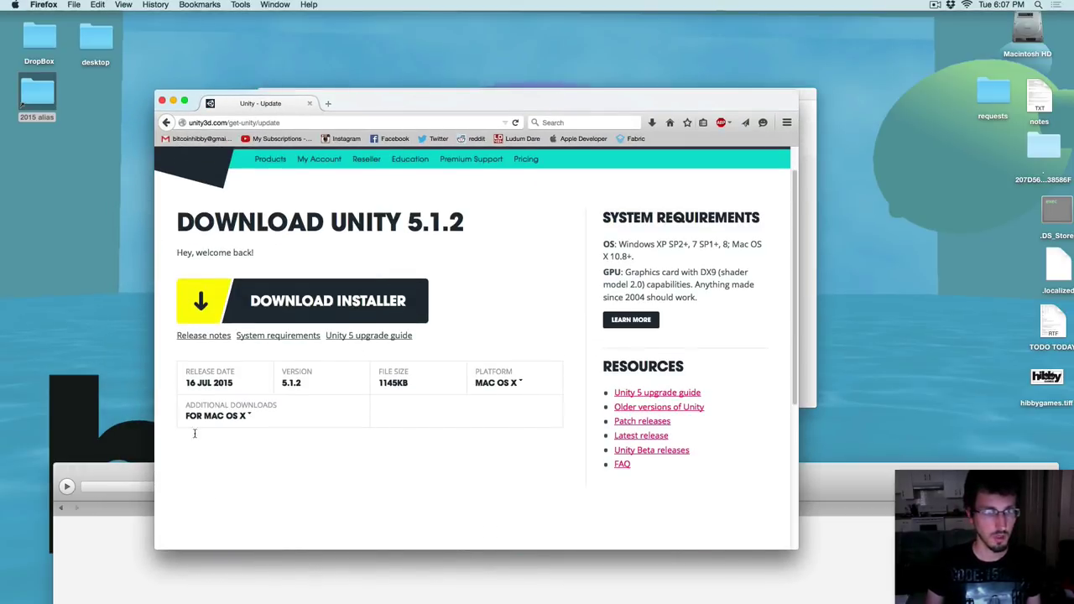
click(249, 417)
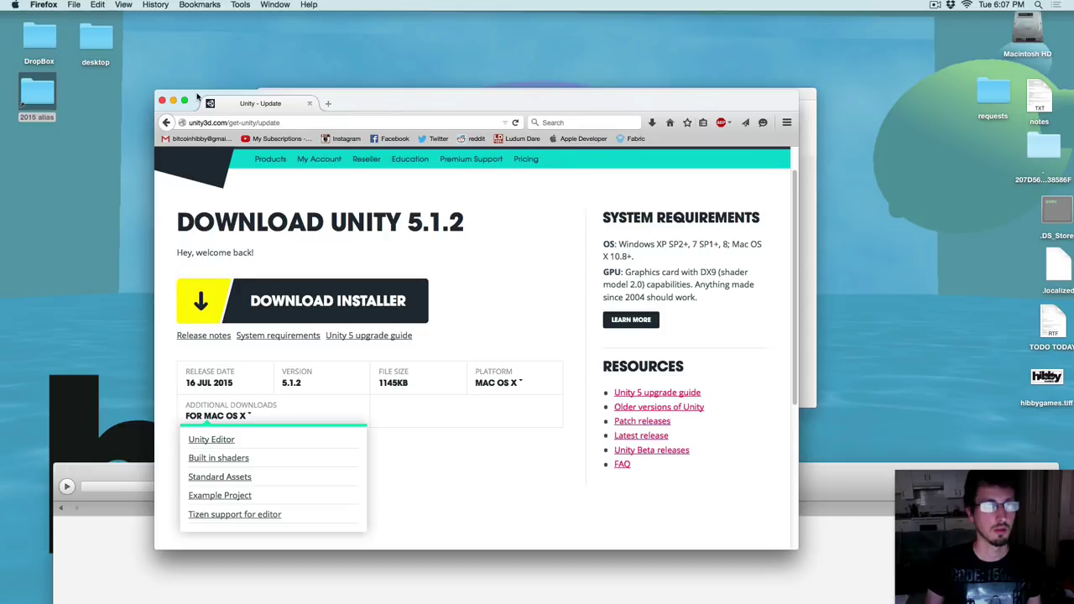
click(43, 4)
Return to Unity and create the Tut2015Ship project with the chosen packages
click(99, 106)
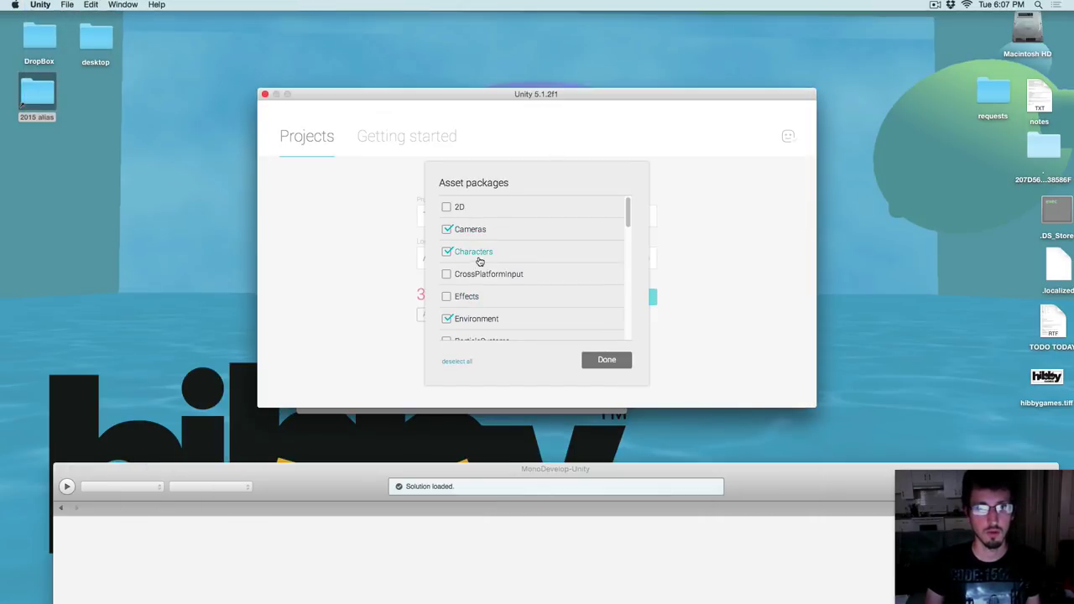
click(607, 361)
key(Return)
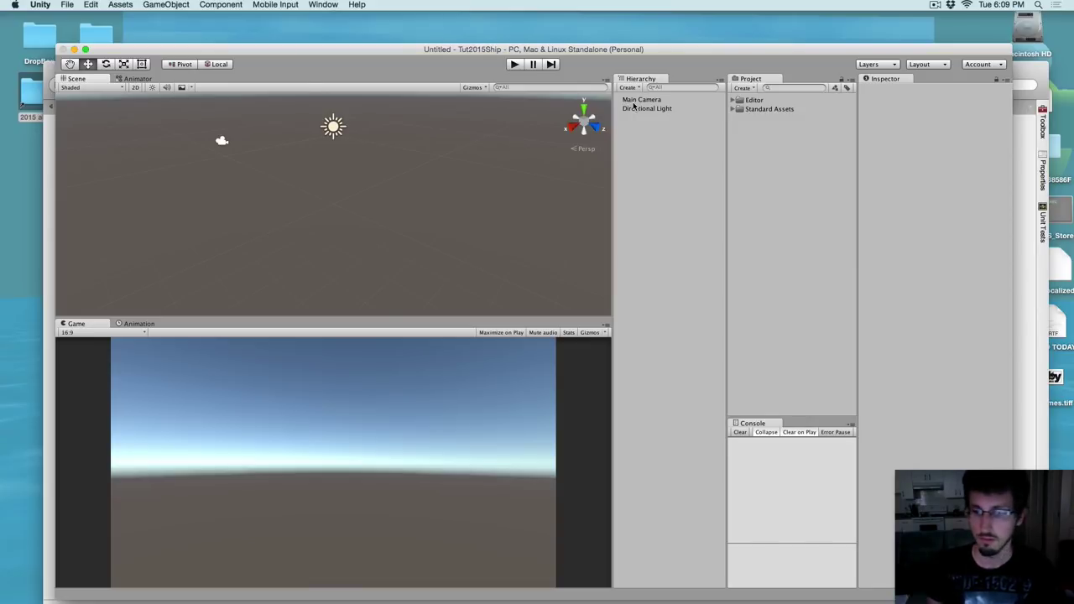
Expand the imported Standard Assets folder and open the Asset Store window
click(733, 109)
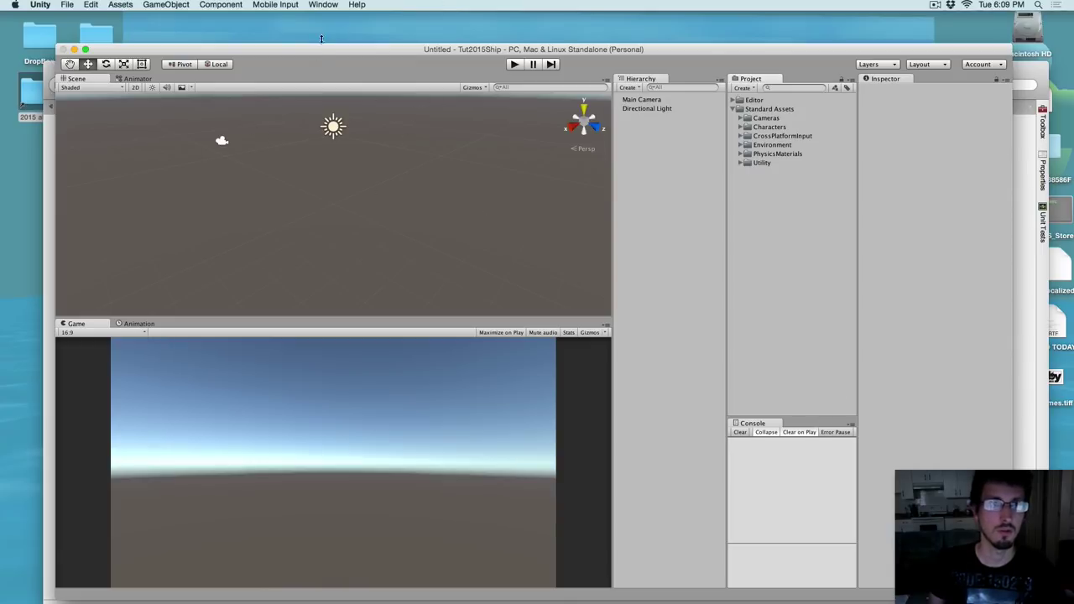
click(322, 5)
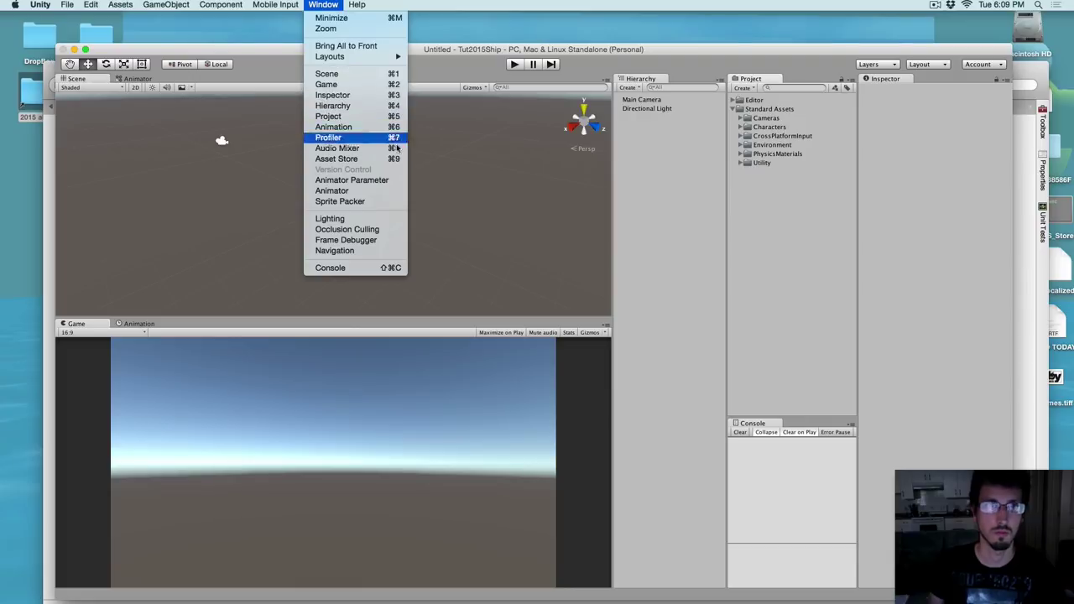
click(552, 50)
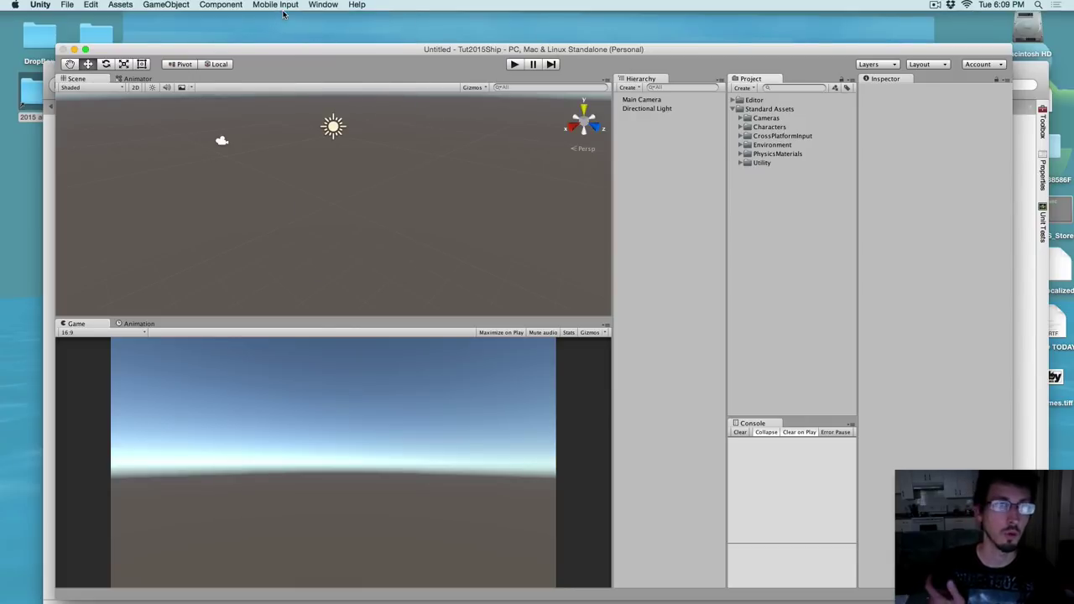
click(320, 5)
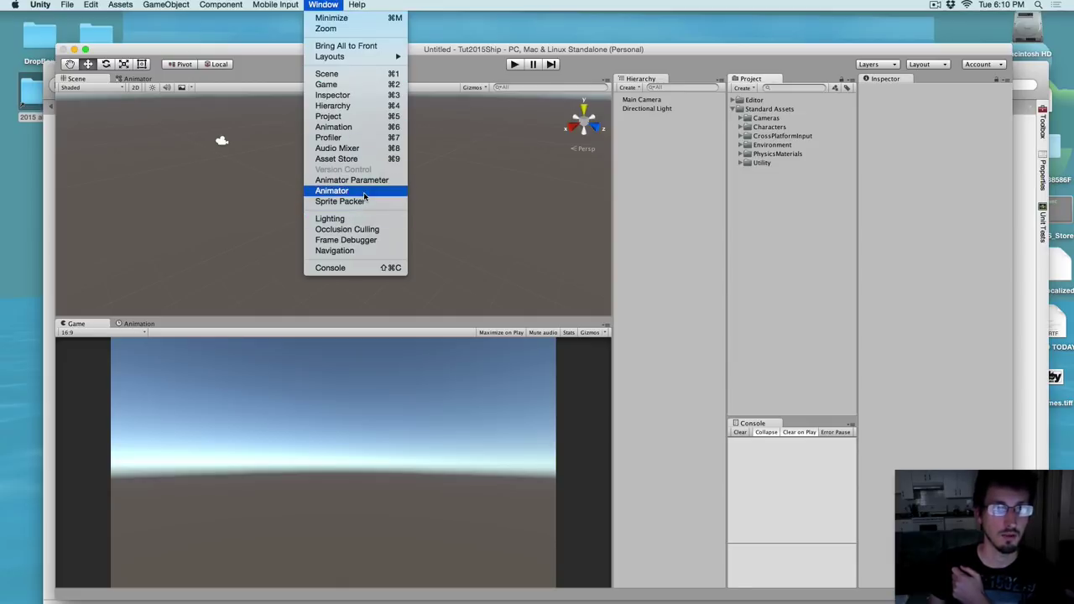
click(359, 158)
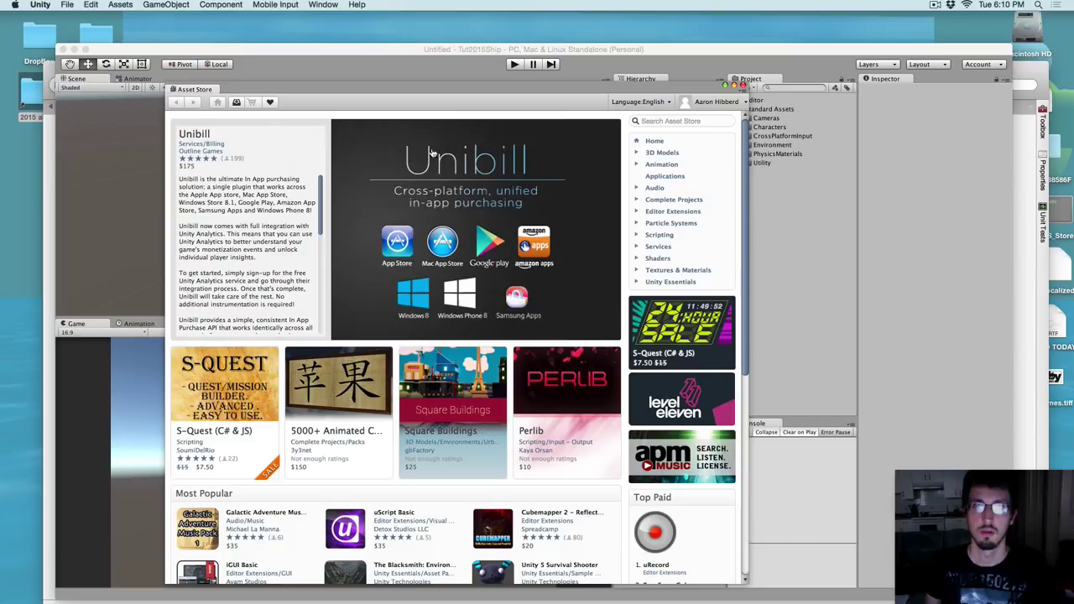
Find the free Fishing Boat under 3D Models > Vehicles > Sea sorted by price, import it, and close the store
click(636, 152)
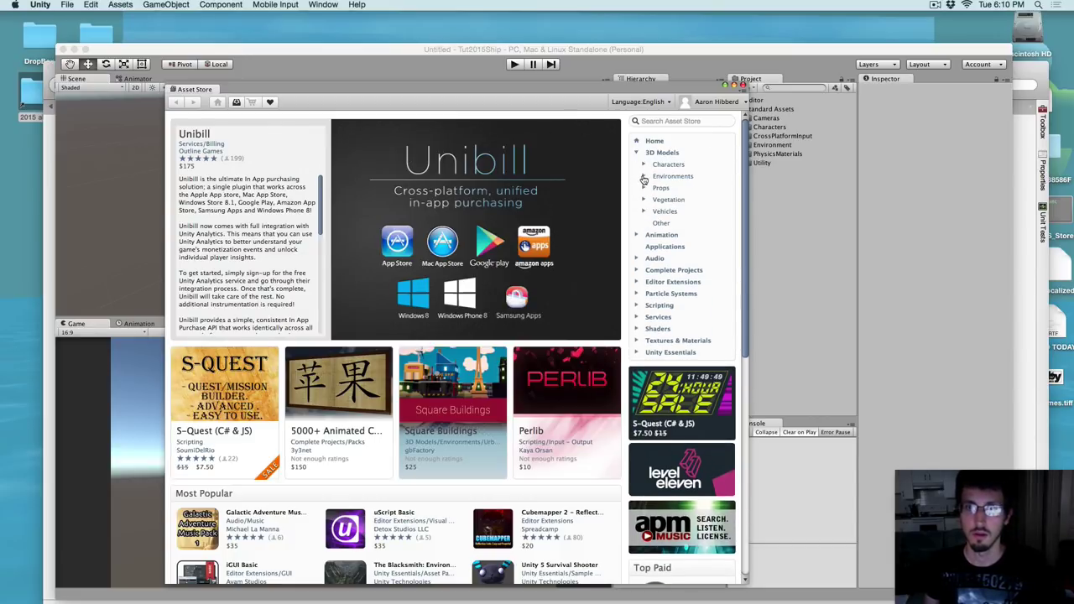
click(643, 211)
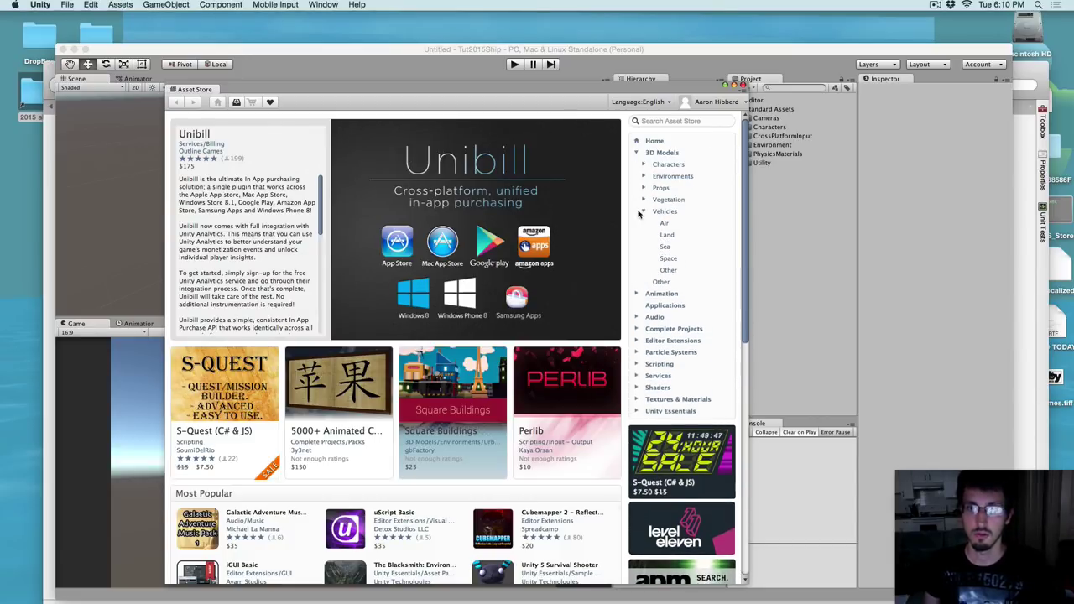
click(662, 246)
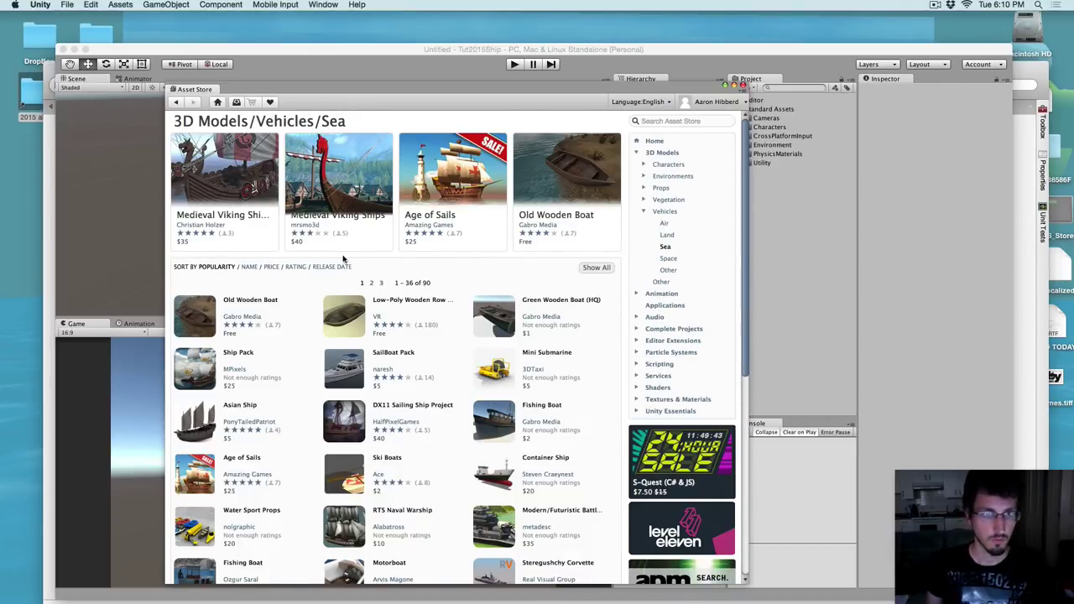
click(269, 267)
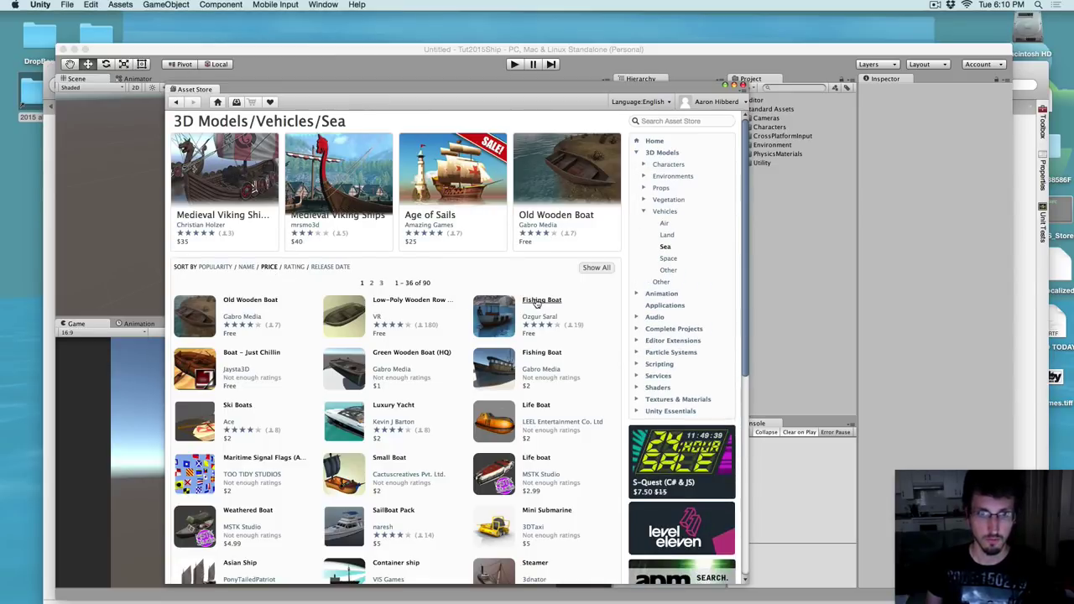
click(483, 304)
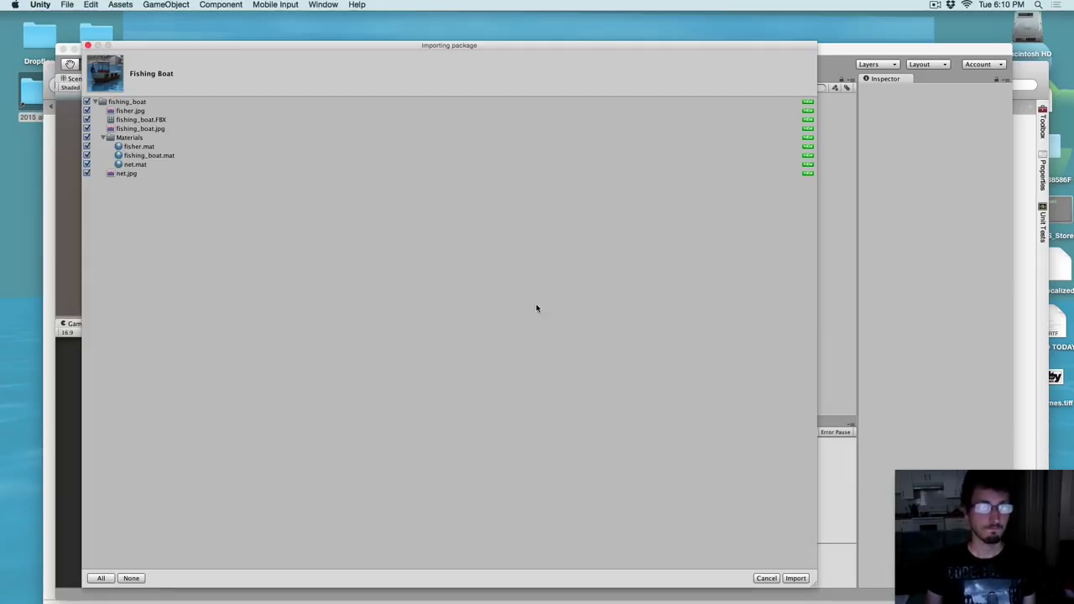
click(795, 577)
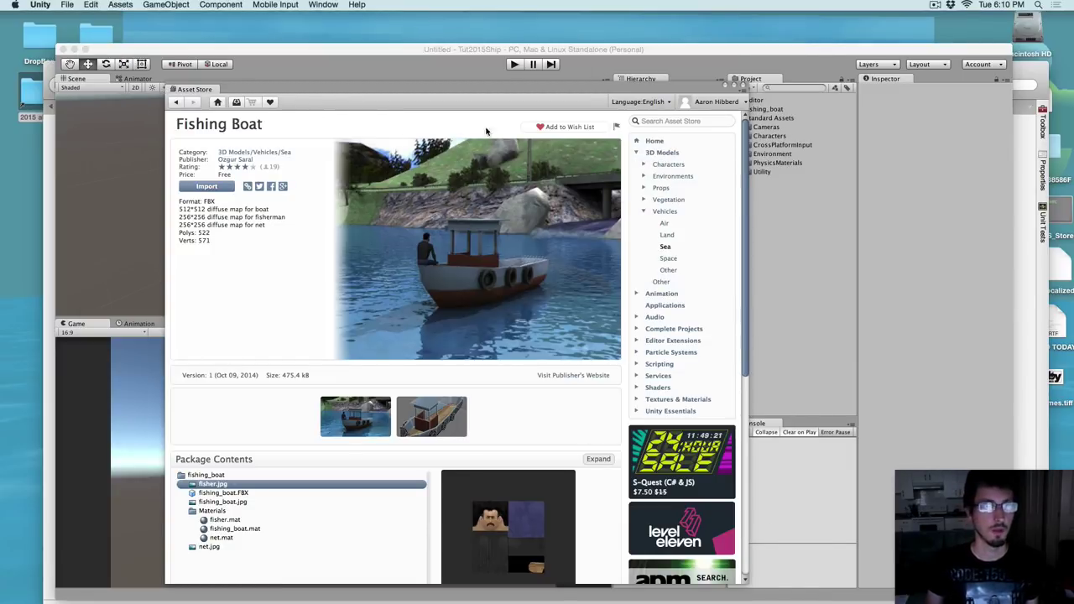
click(743, 87)
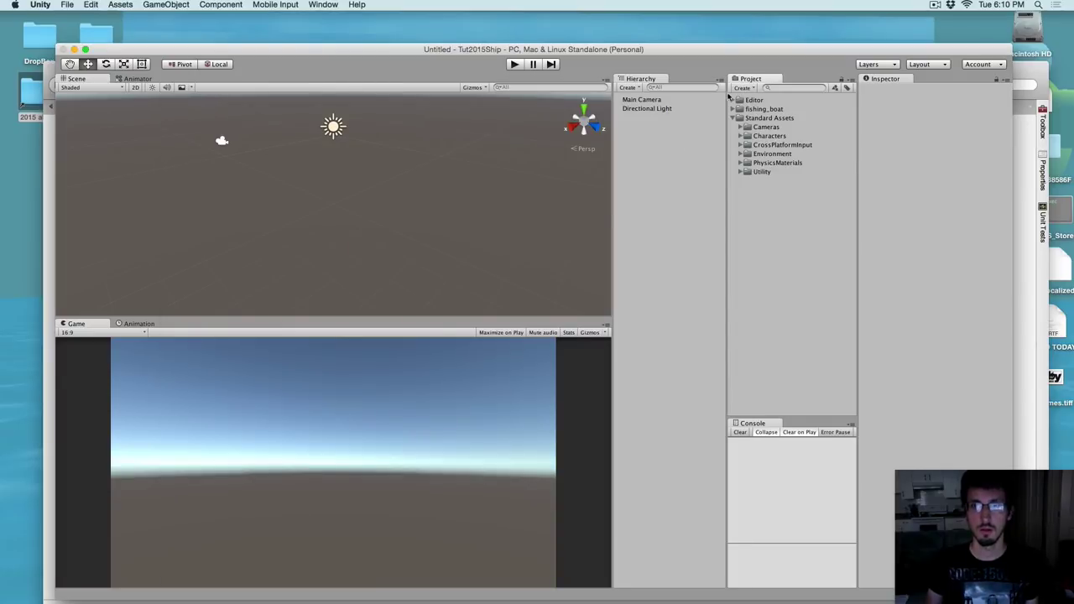
Add a Plane 3D object to the scene
click(736, 119)
click(733, 119)
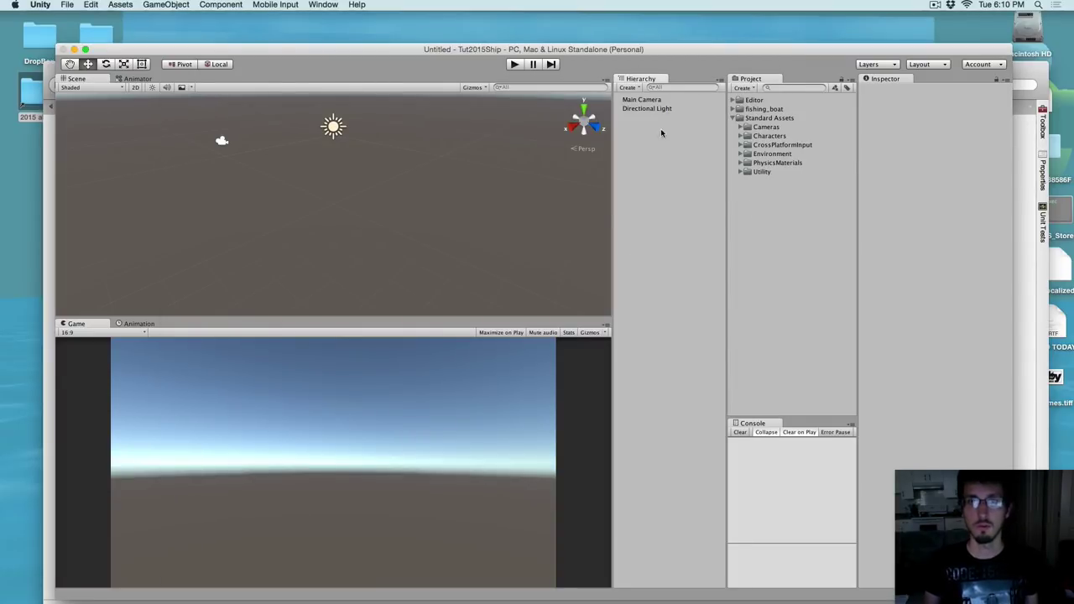
click(631, 88)
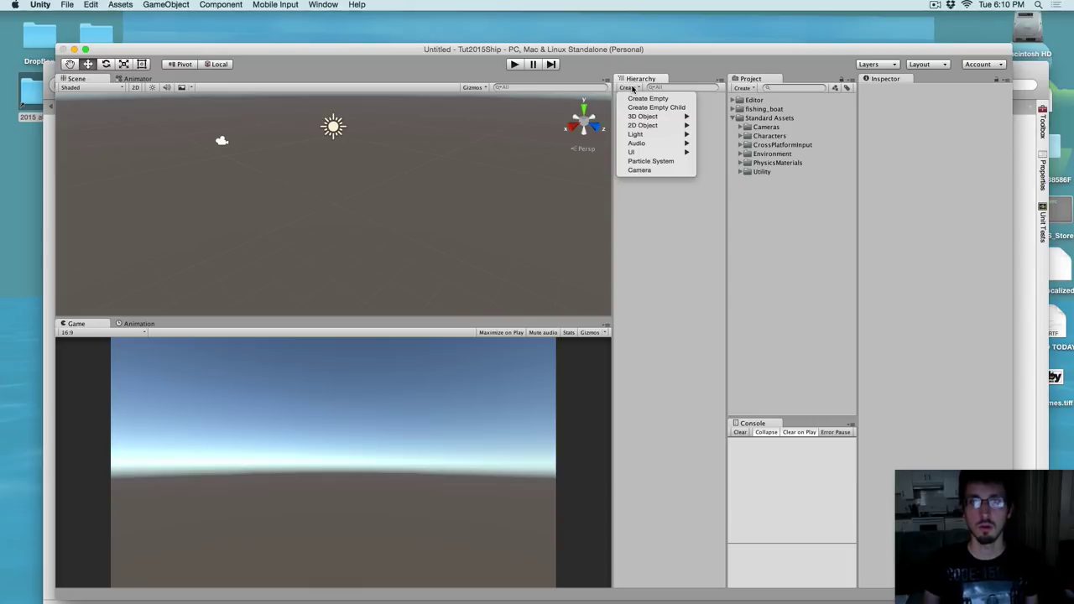
mouse_move(656, 118)
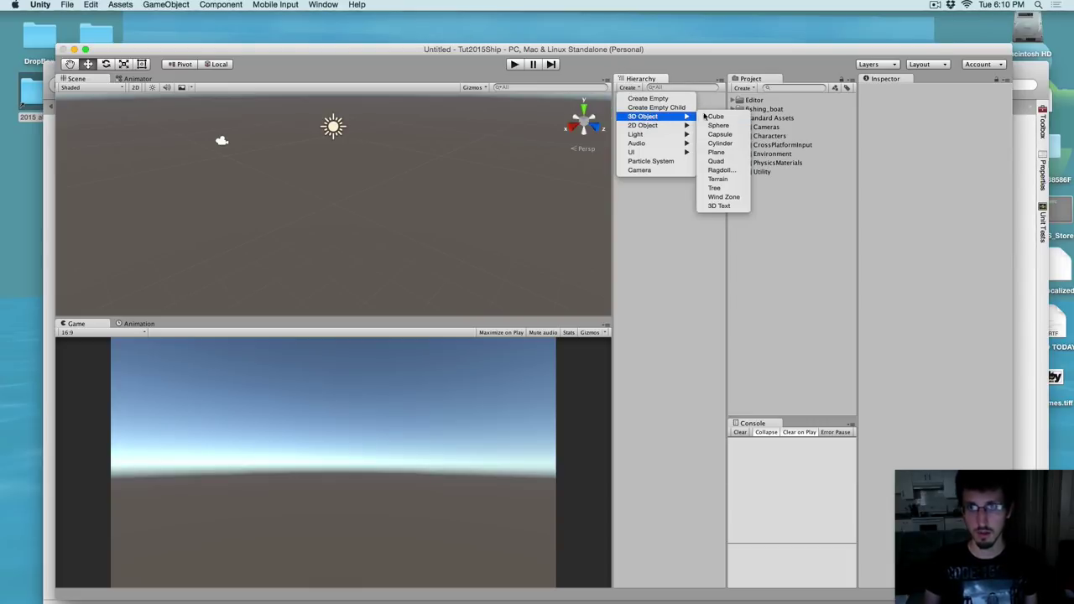
click(717, 152)
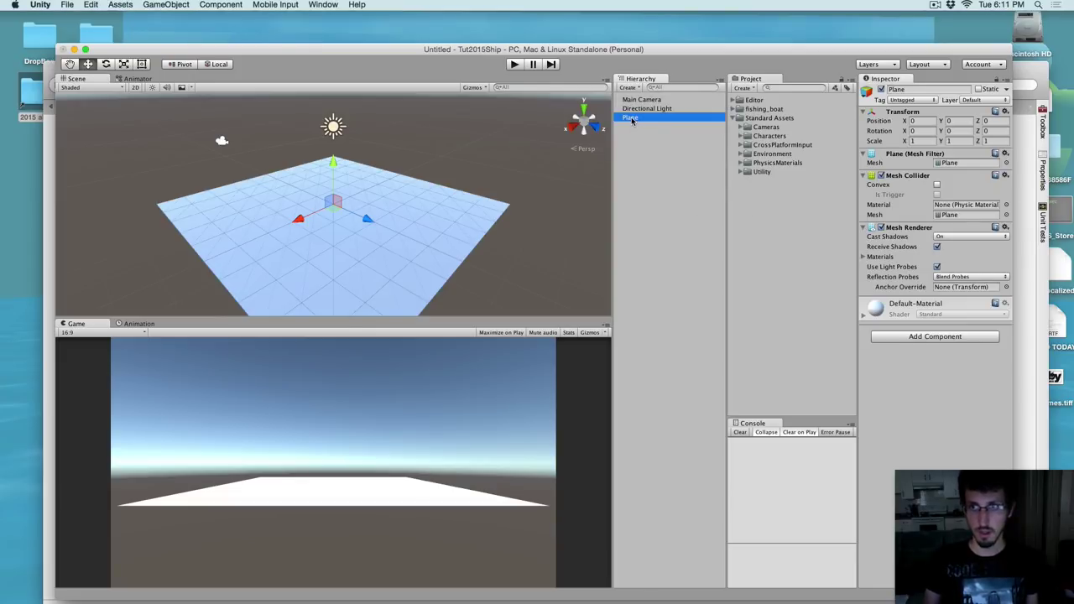
Rename the plane to Ground
click(630, 119)
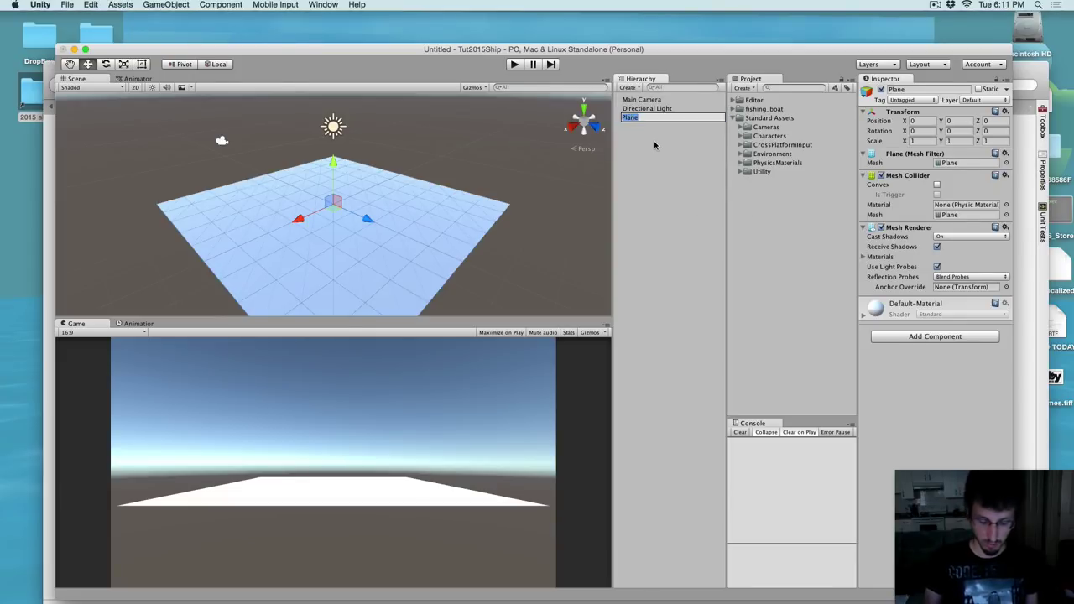
text(Ground)
key(Return)
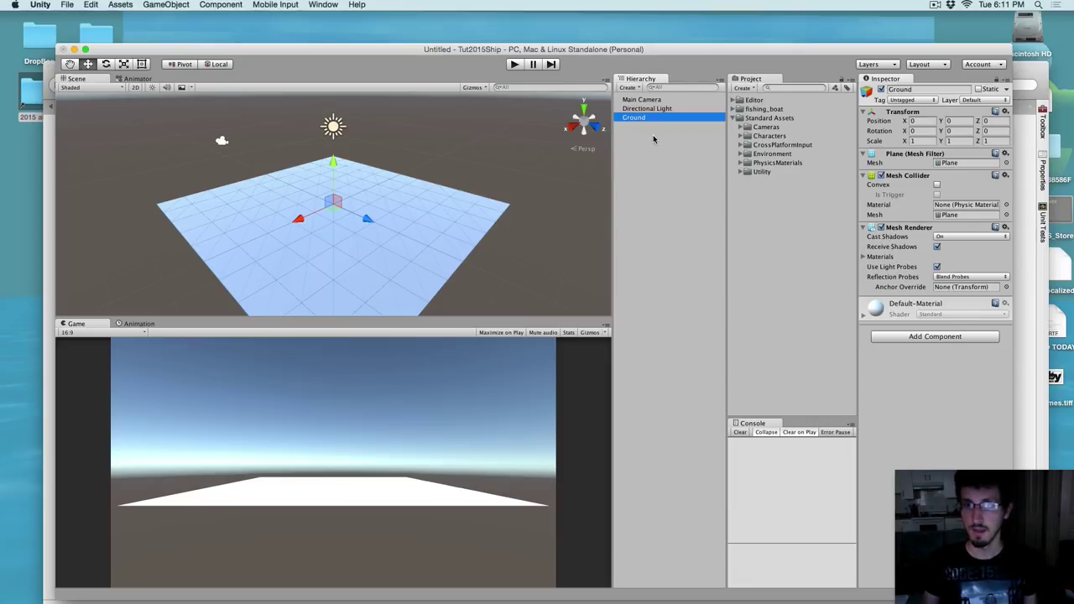
Create a materials folder in the project assets
click(748, 89)
click(771, 99)
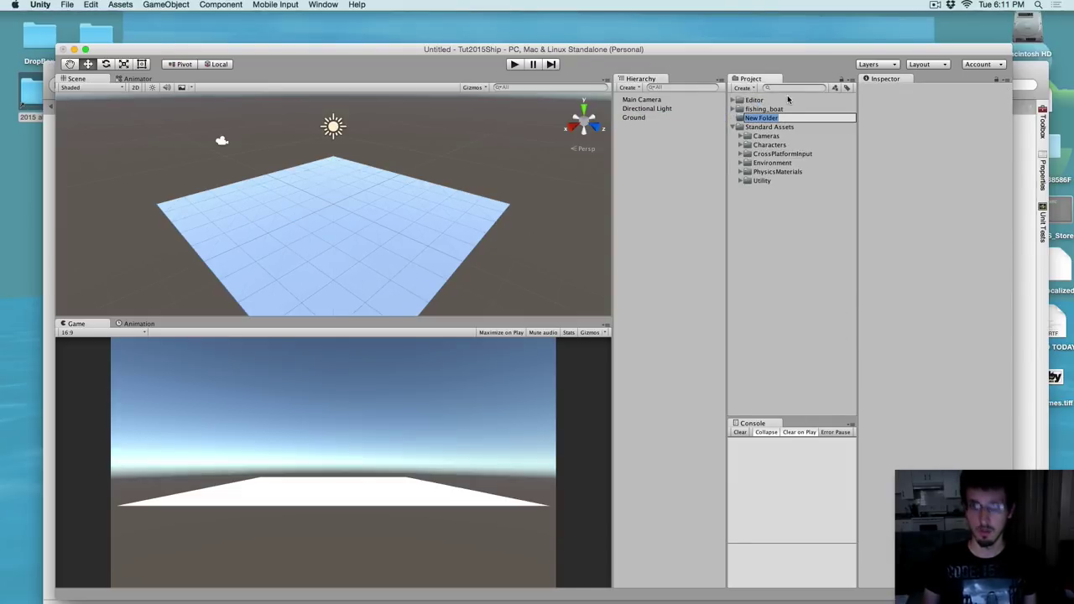
text(materials)
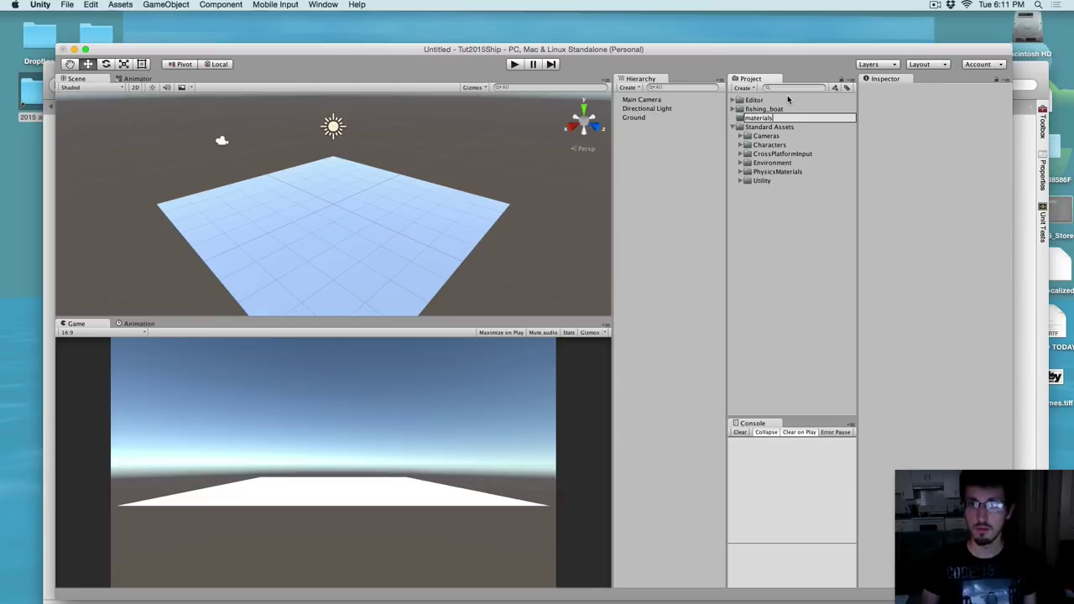
key(Return)
Create a new material named ground inside the materials folder
click(743, 88)
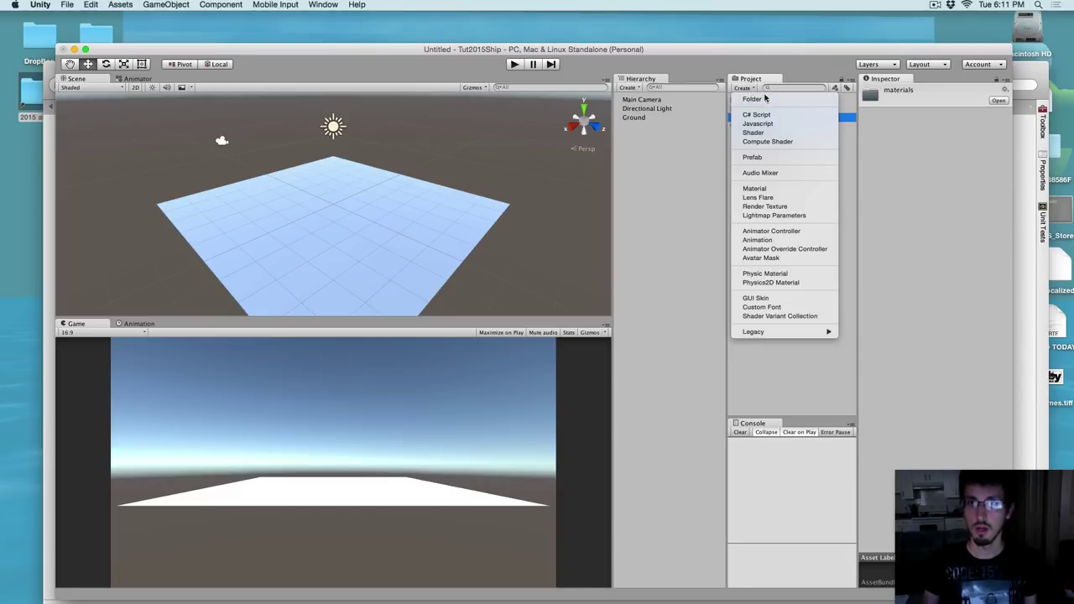
click(754, 188)
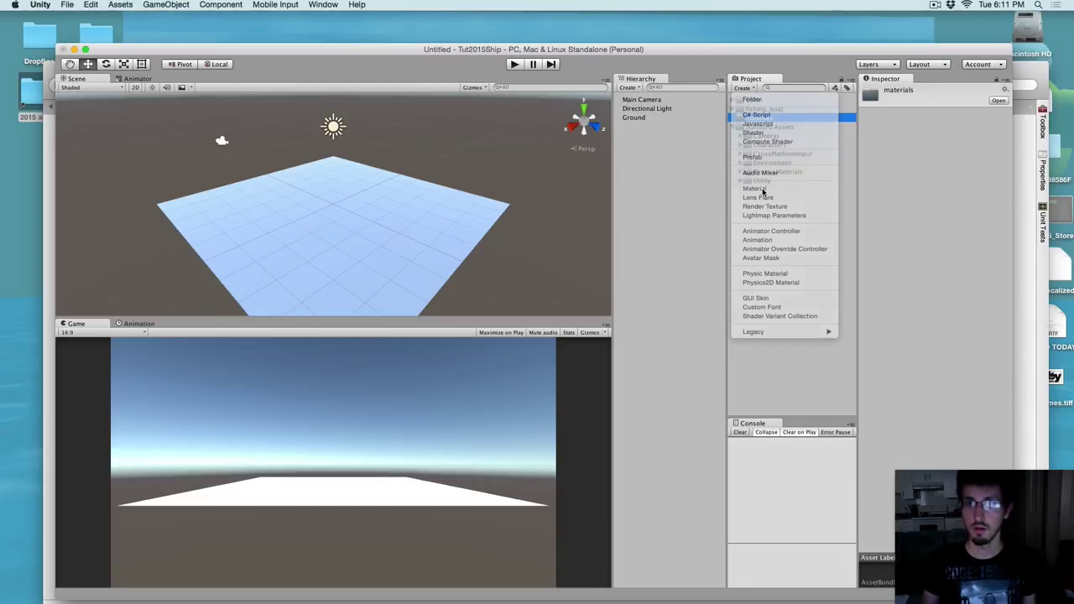
text(ground)
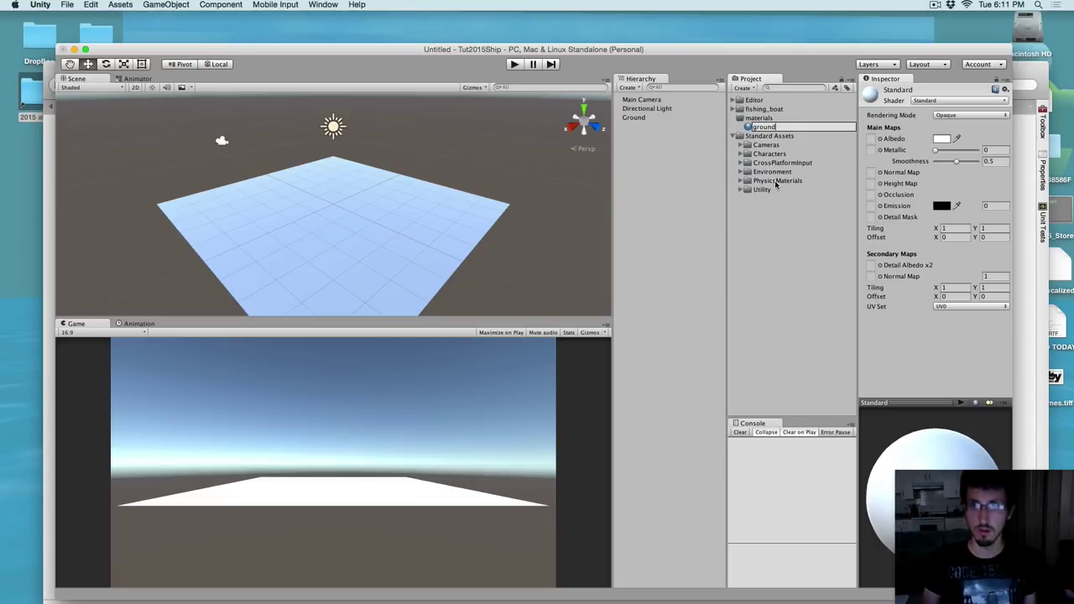
key(Return)
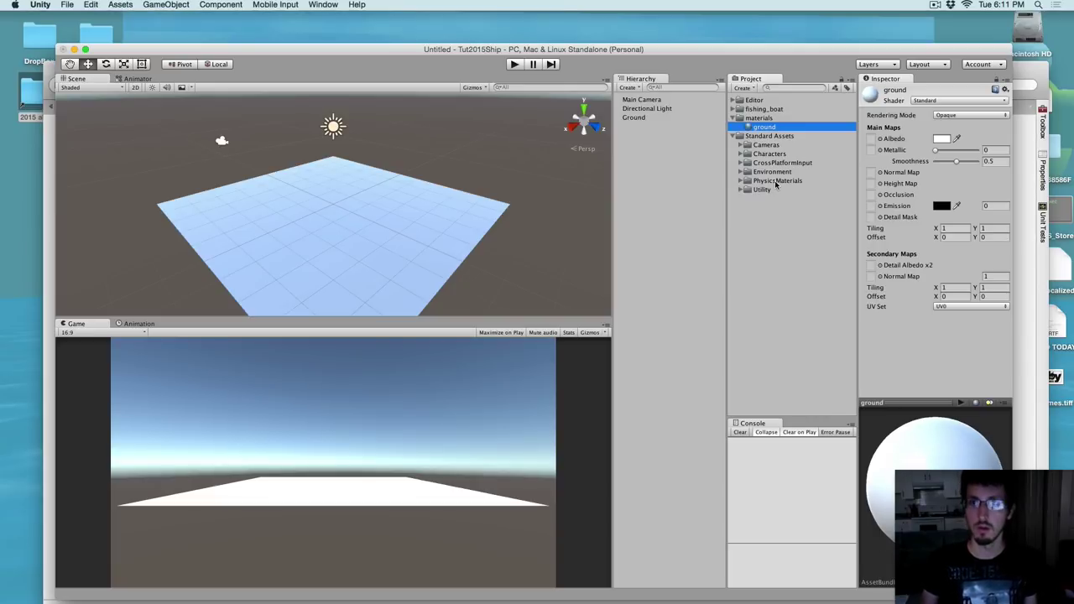
Set the ground material's albedo texture to SandAlbedo
click(879, 139)
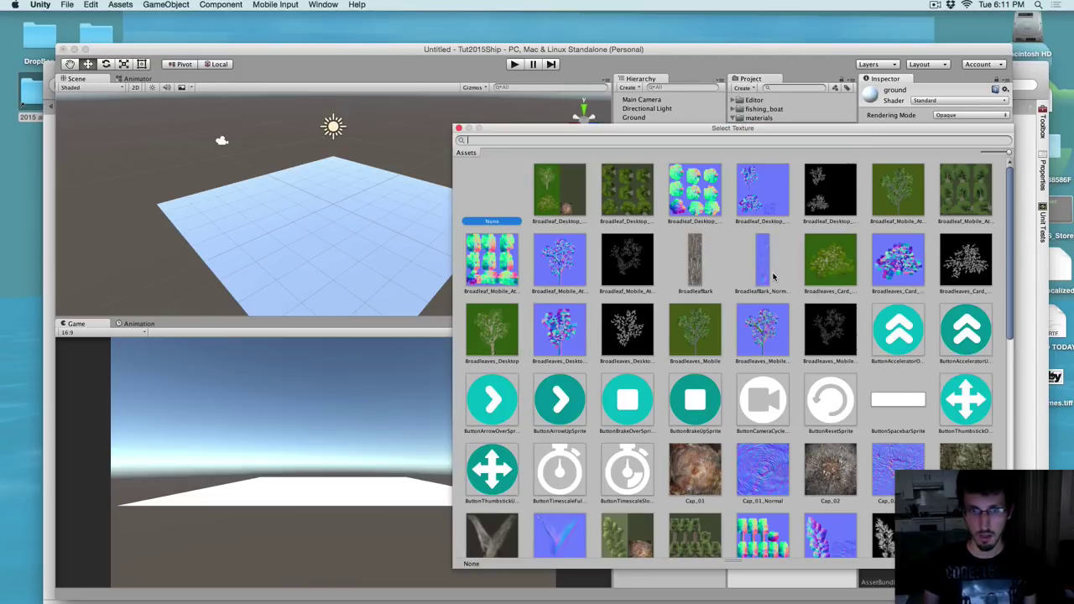
scroll(773, 277, down, 10)
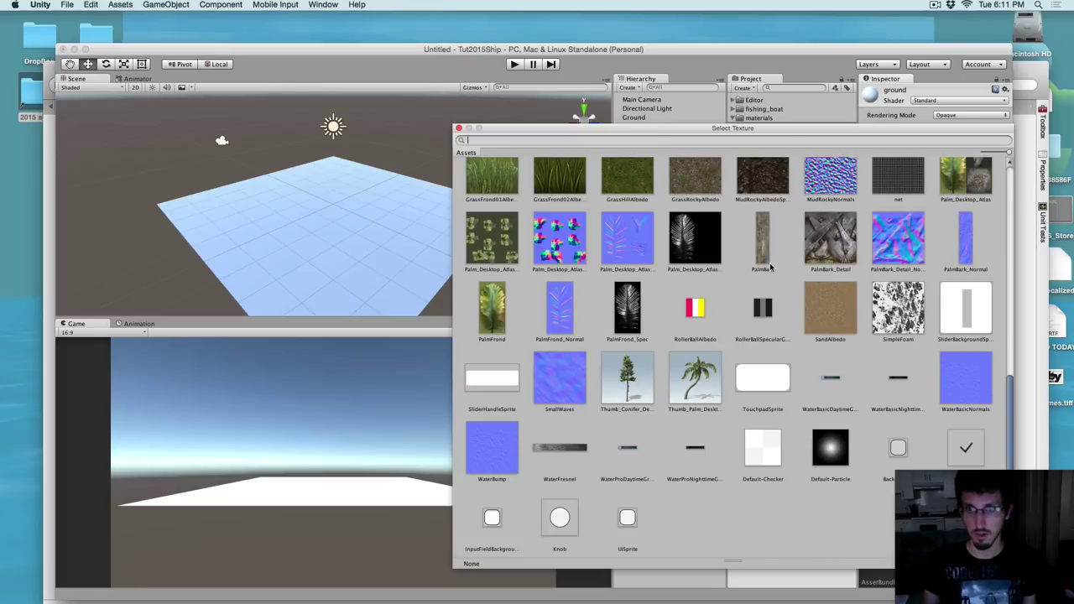
click(829, 322)
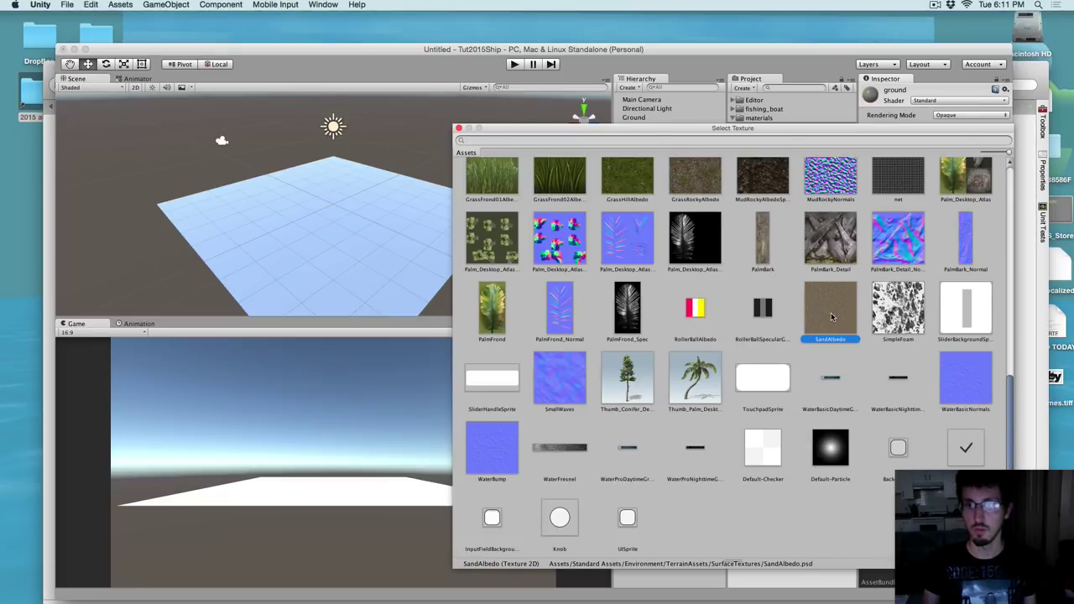
double_click(832, 317)
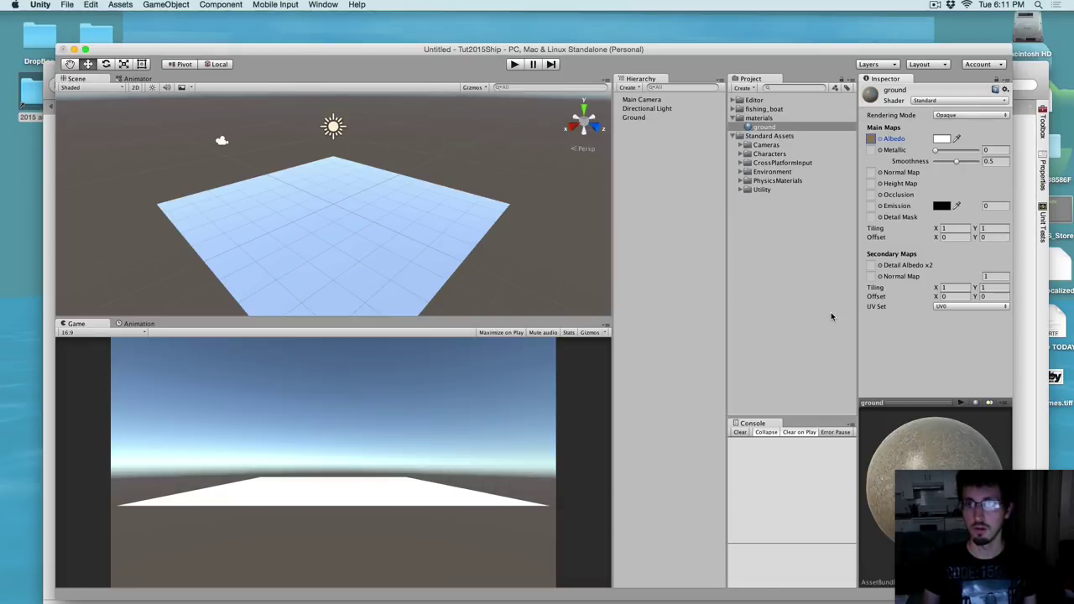
Apply the ground material to the plane and set Ground's Scale X and Z to 100
click(764, 128)
drag(763, 130, 346, 227)
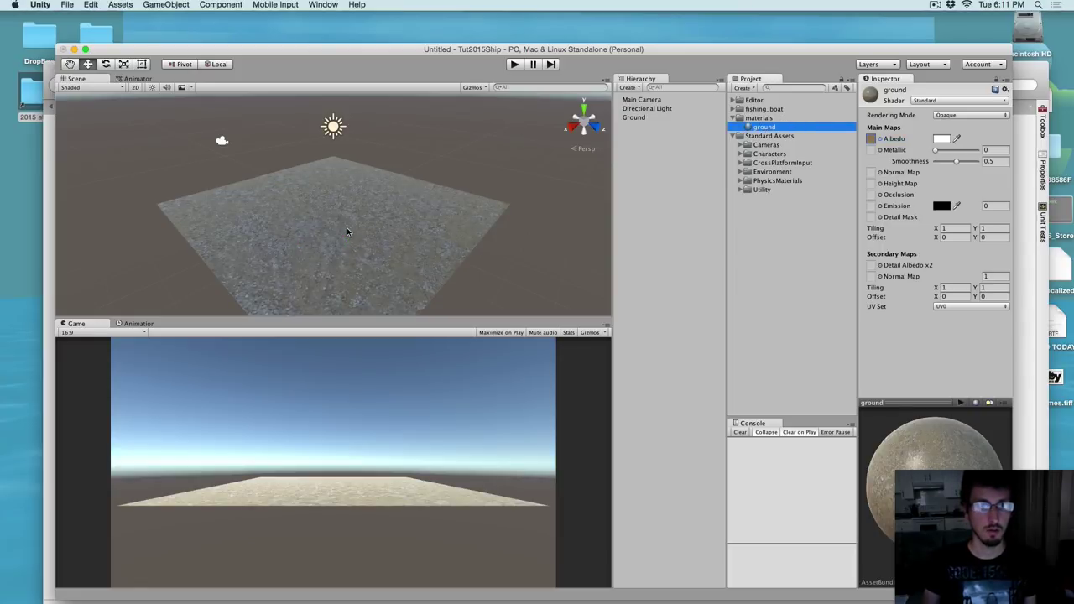
click(635, 117)
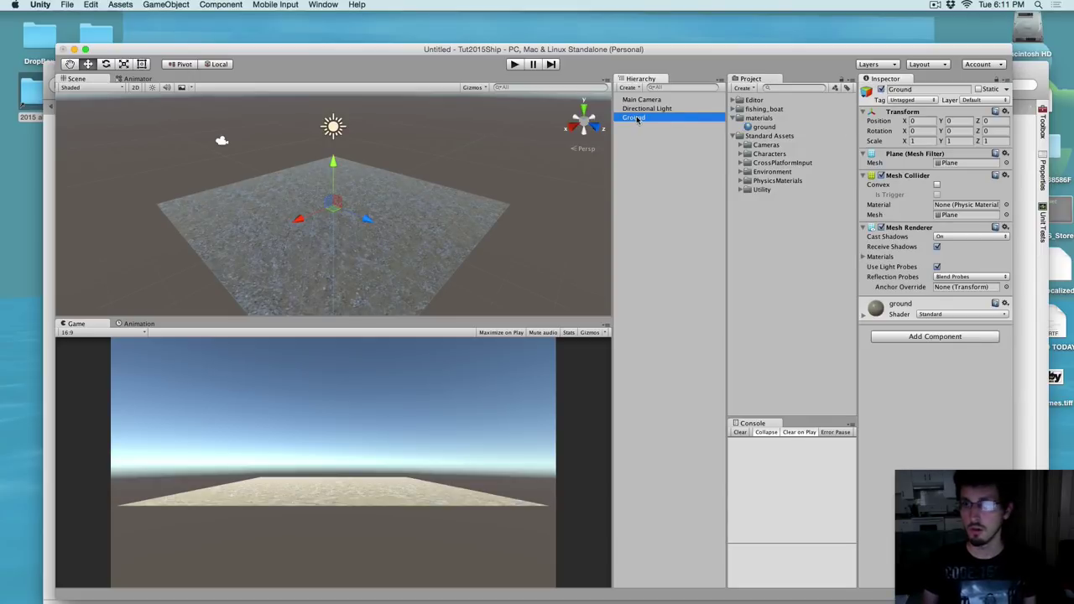
click(930, 140)
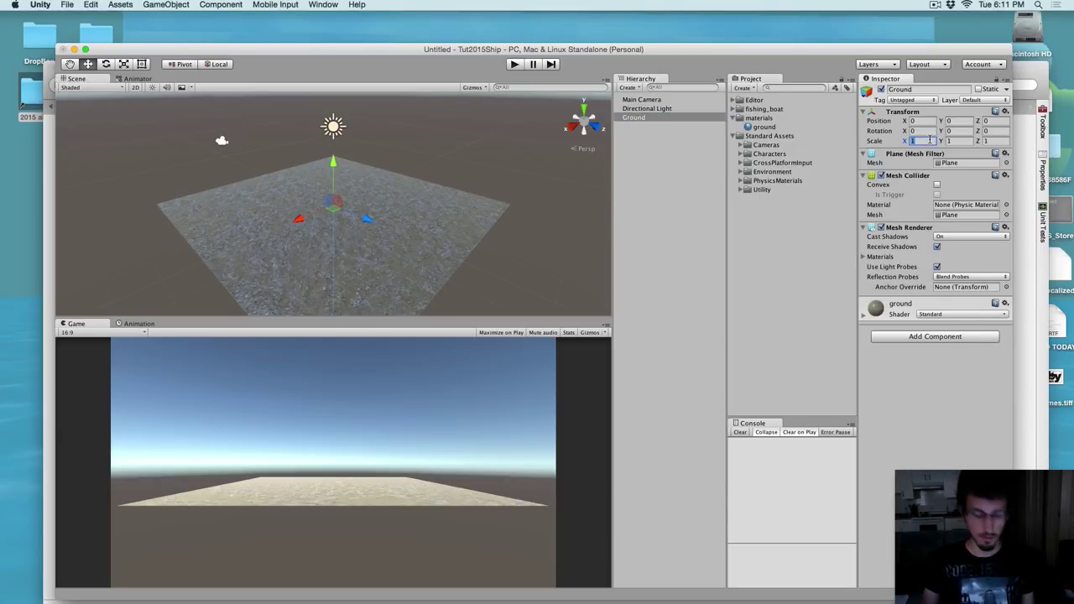
text(100)
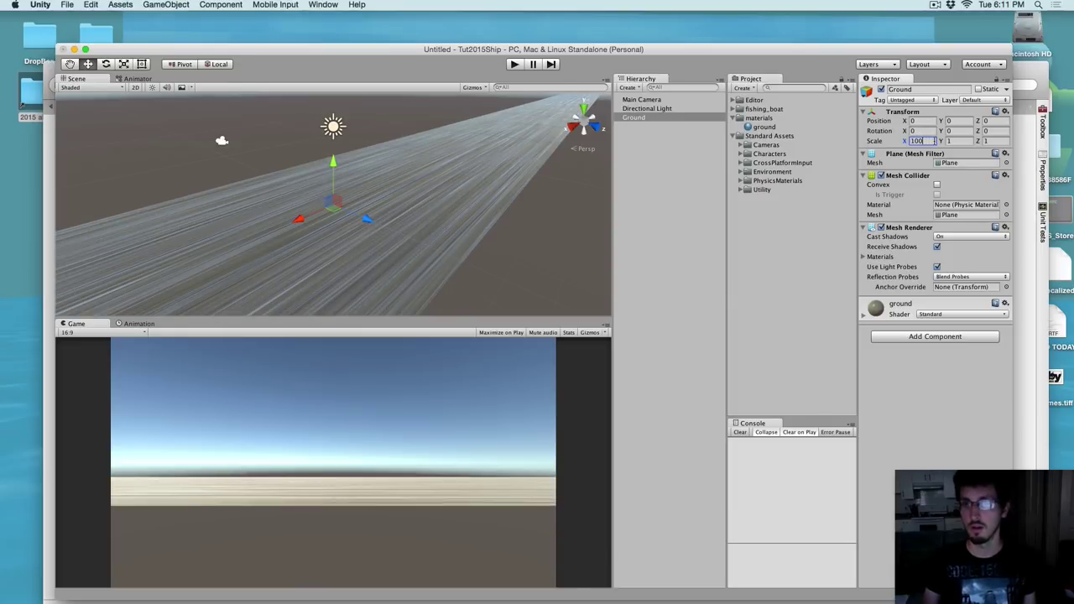
click(996, 141)
text(100)
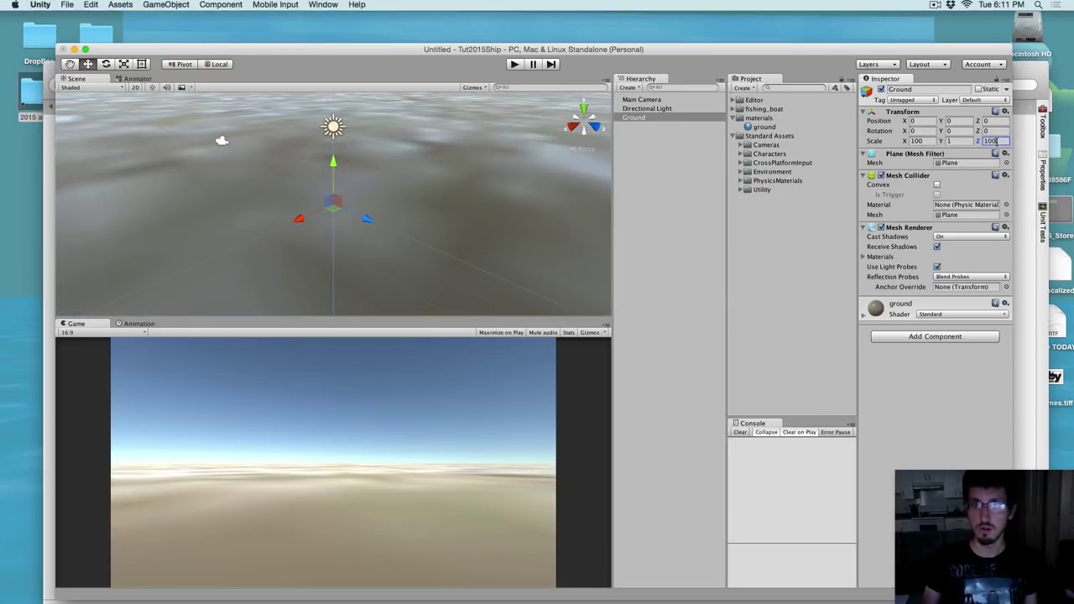
Set the ground material's tiling to 100 by 100
click(862, 316)
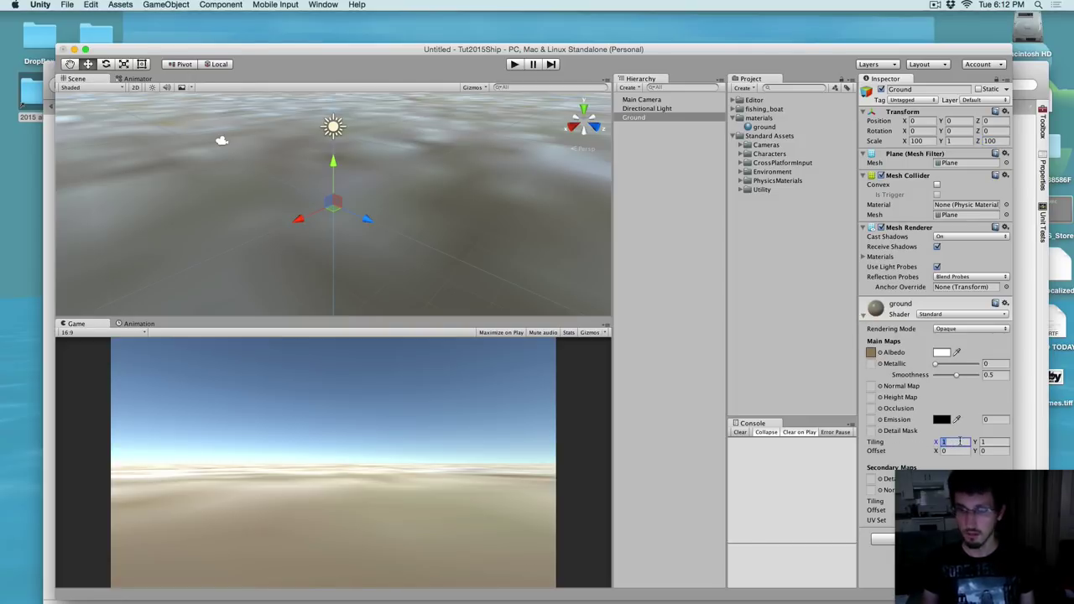
text(100)
click(991, 442)
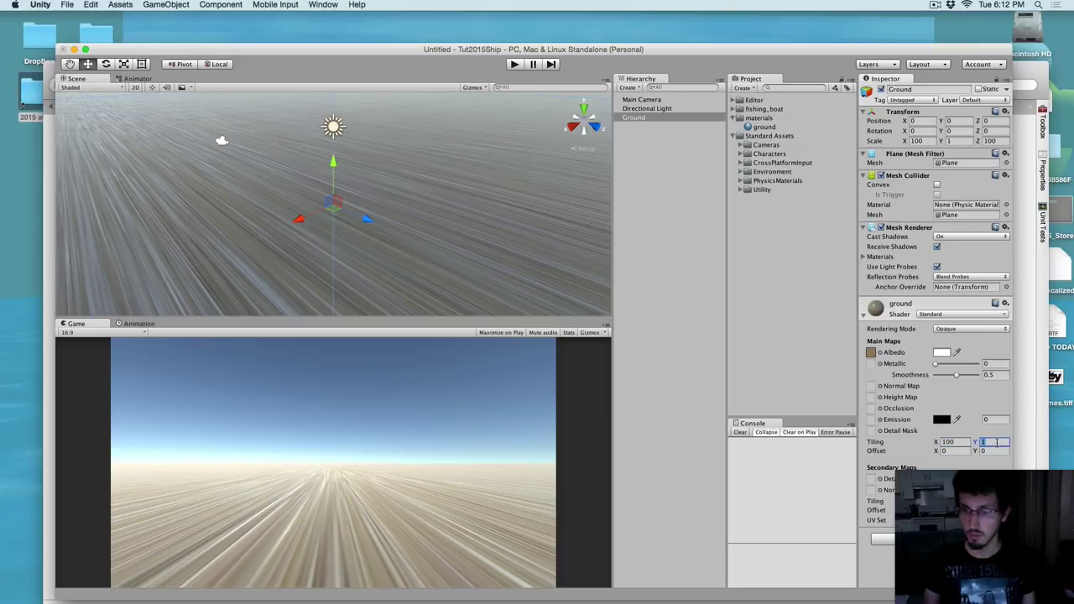
text(100)
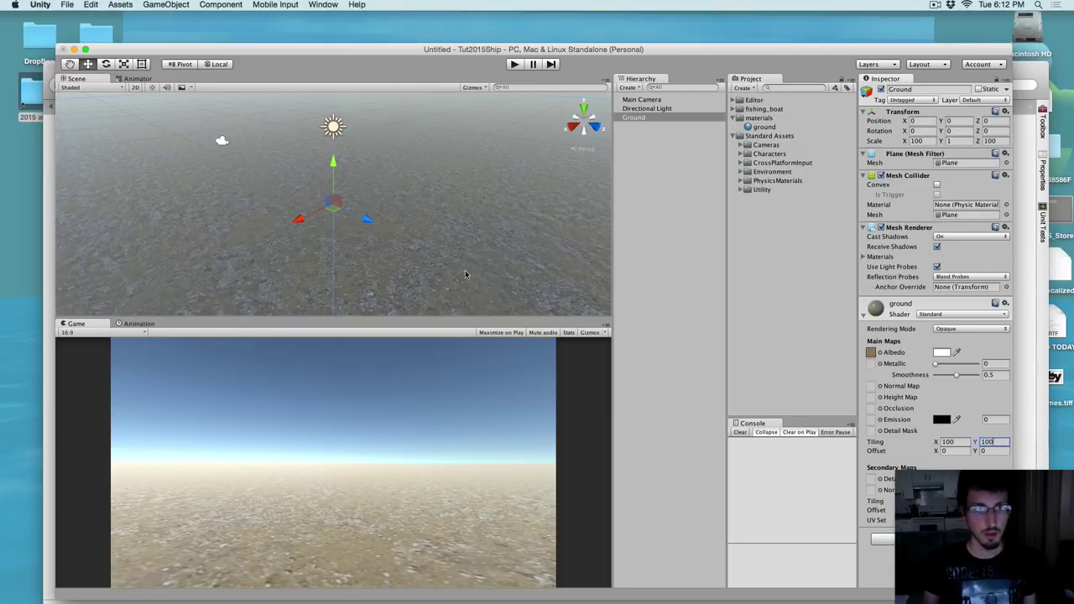
Add the Water4Simple prefab from Environment > Water > Water4 to the scene
click(660, 178)
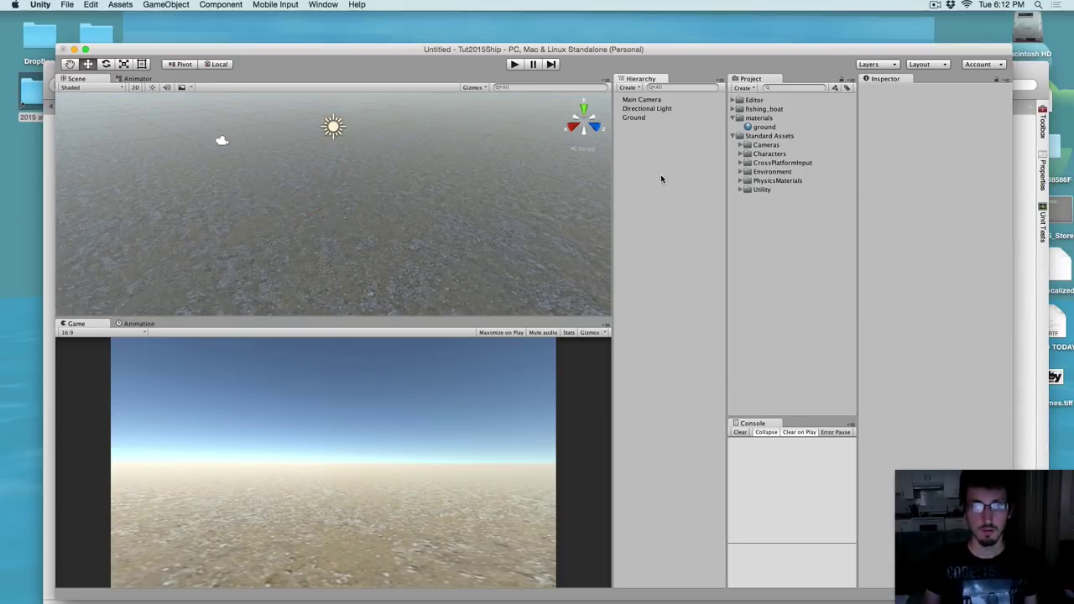
click(149, 174)
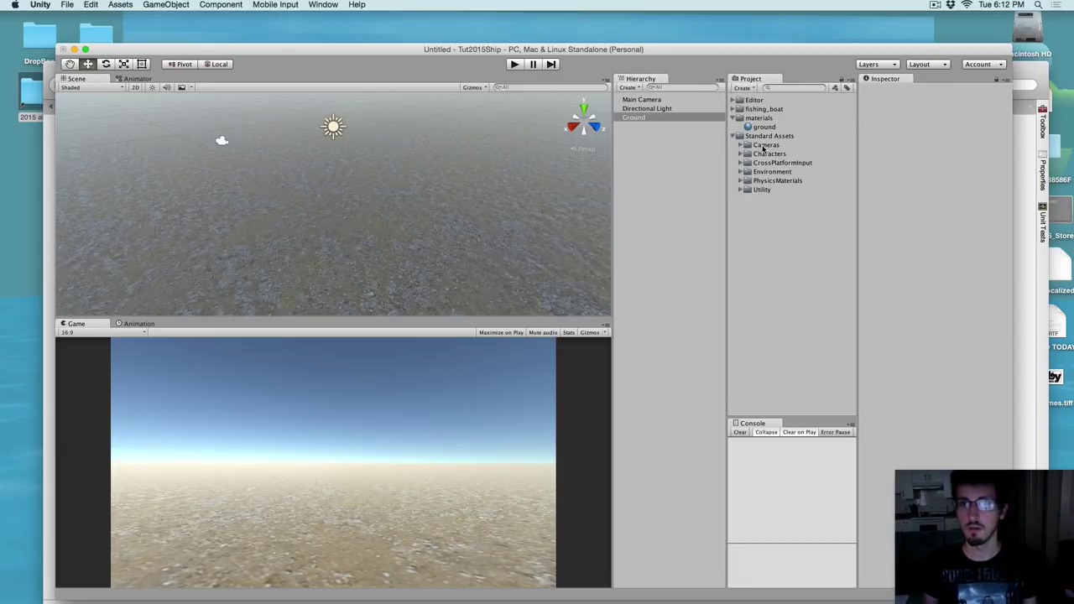
click(741, 172)
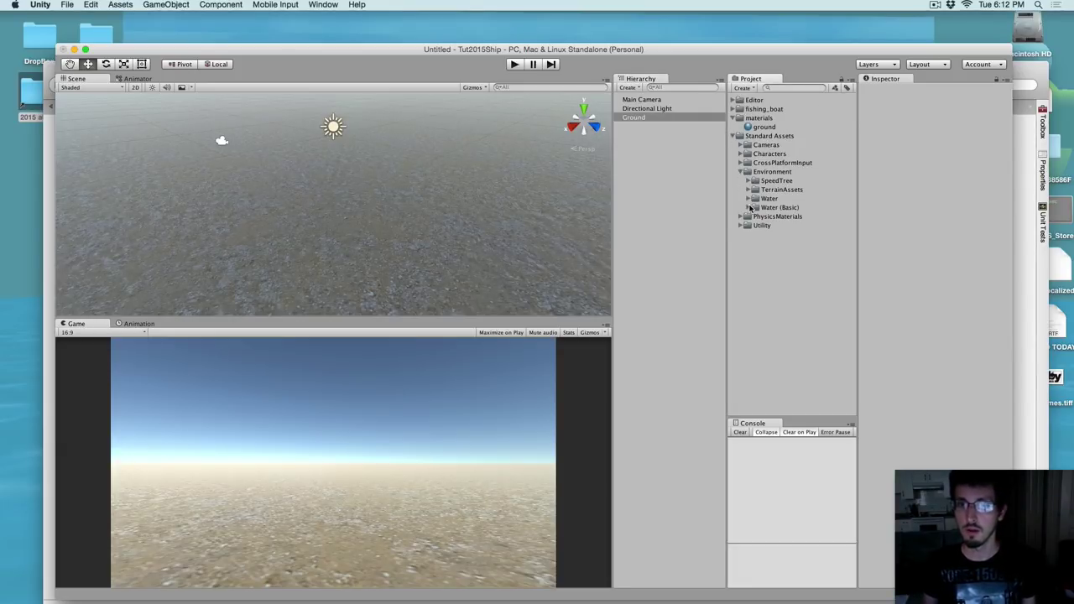
click(748, 198)
click(756, 216)
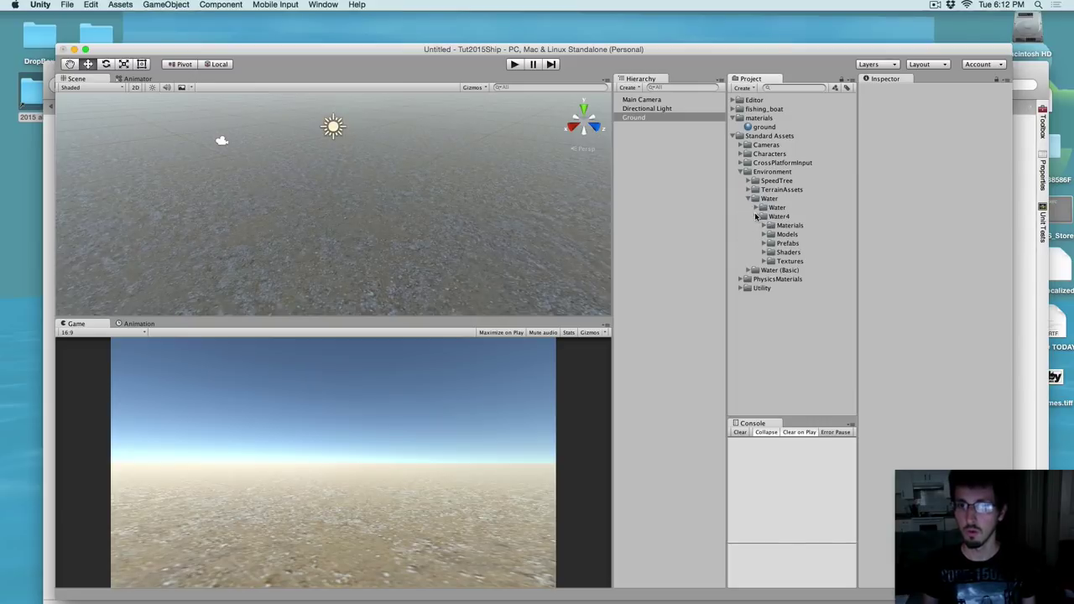
click(762, 243)
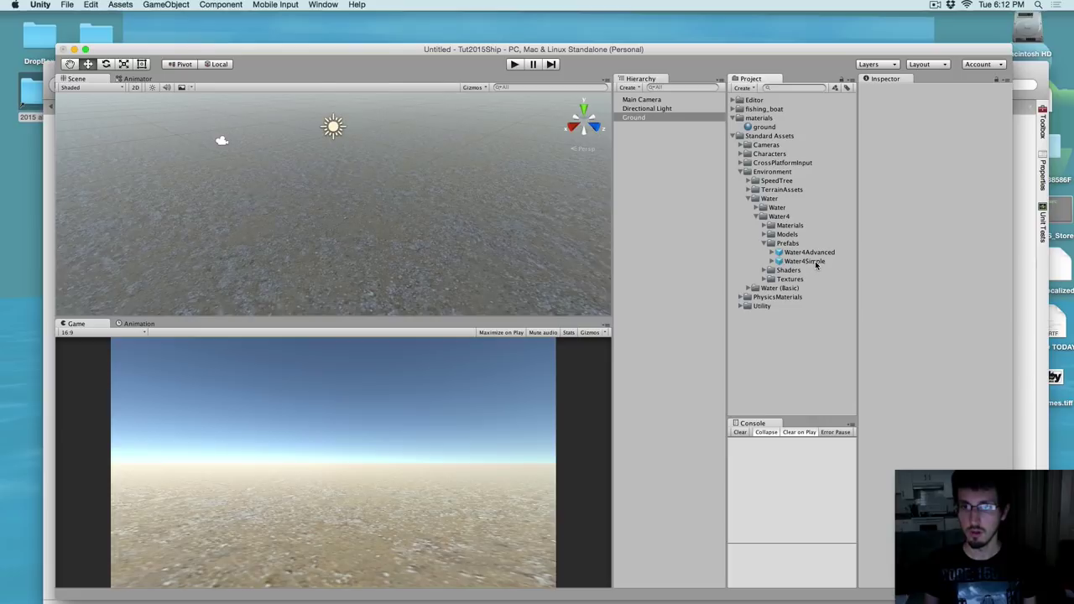
drag(815, 263, 644, 171)
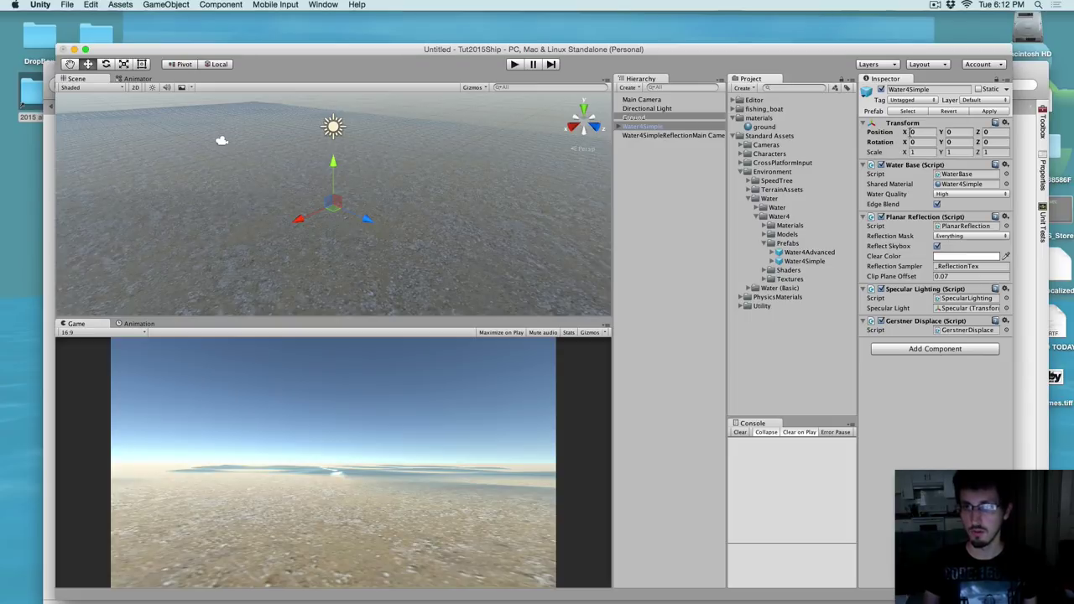
Set the water's Y position to 1 and its Scale X to 20 and Z to 10
click(960, 131)
text(1)
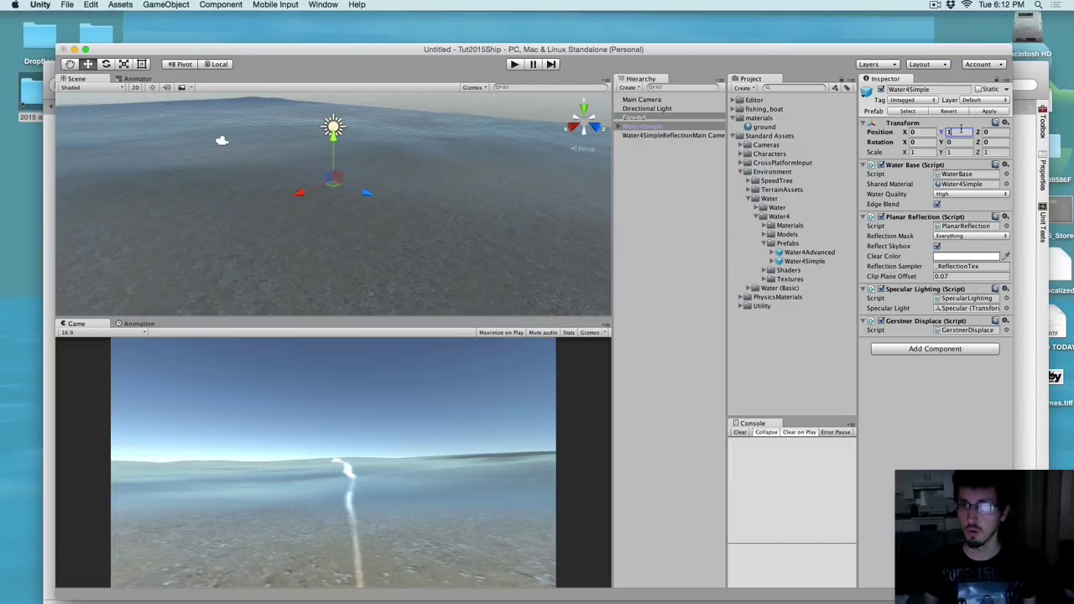
click(926, 151)
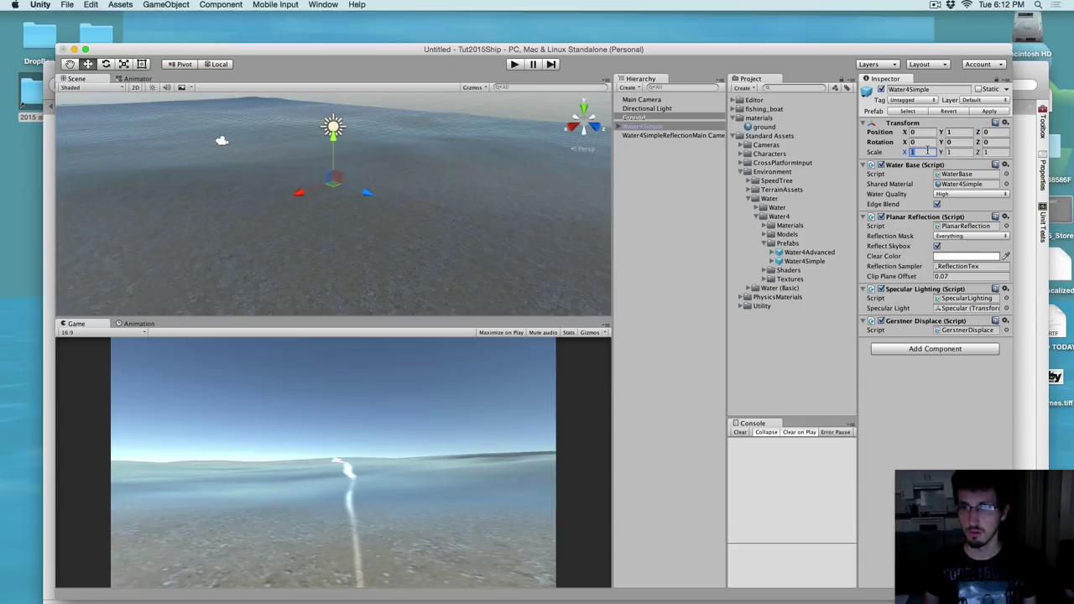
text(20)
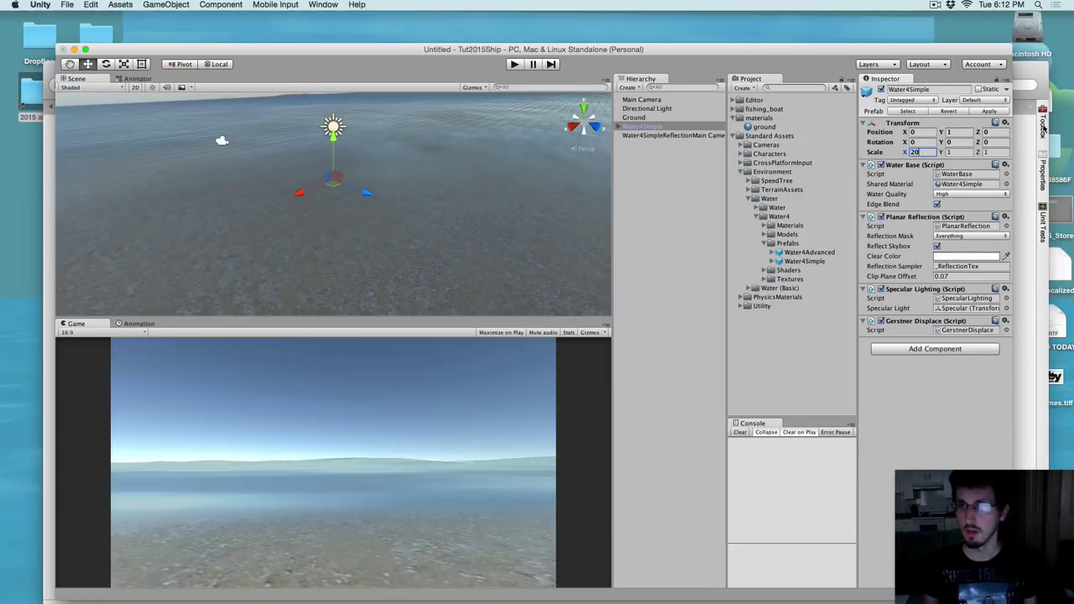
click(991, 151)
text(10)
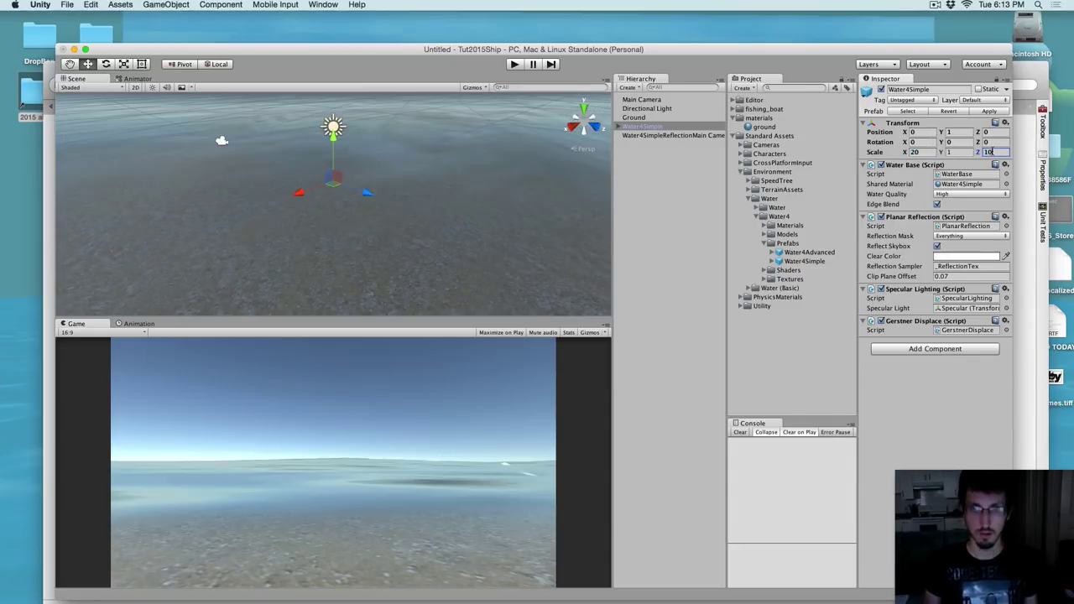
Orbit and zoom the Scene view to inspect the enlarged water plane
scroll(388, 194, down, 5)
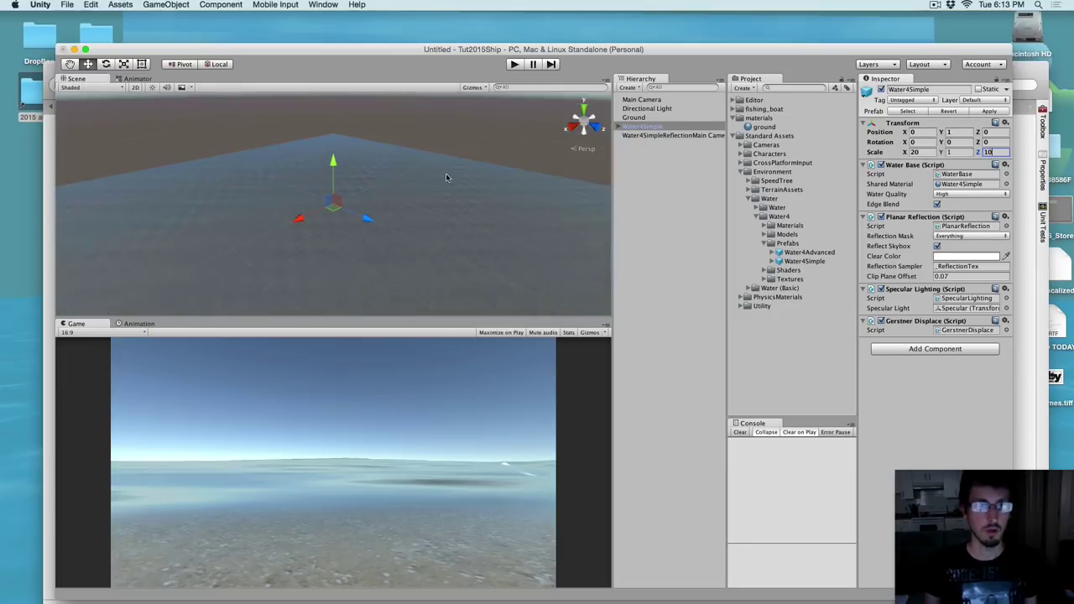
click(583, 112)
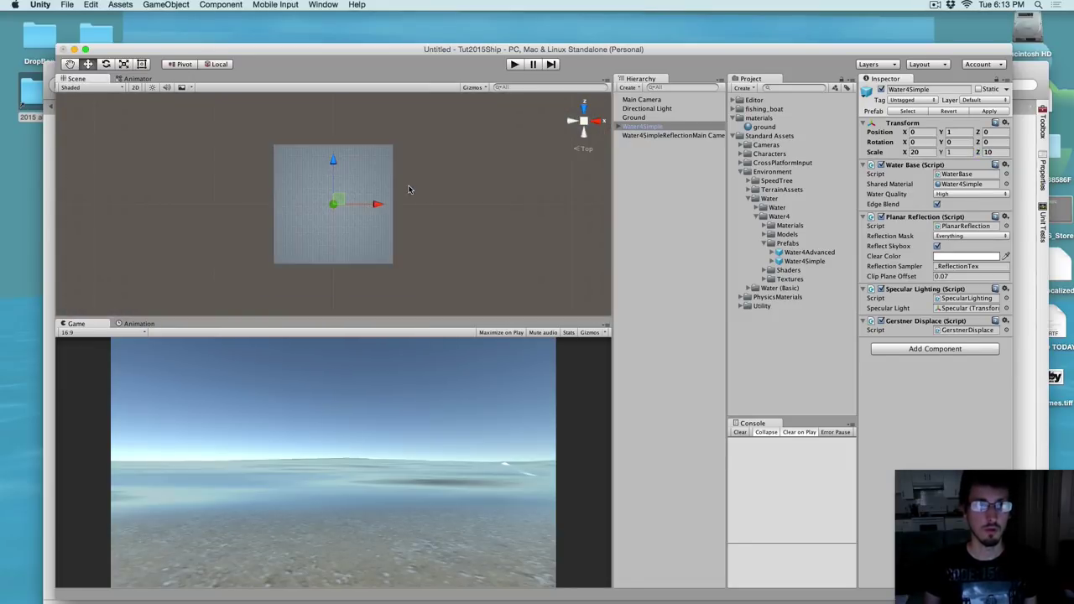
scroll(409, 189, up, 3)
alt+drag(409, 189, 440, 154)
alt+drag(347, 271, 371, 216)
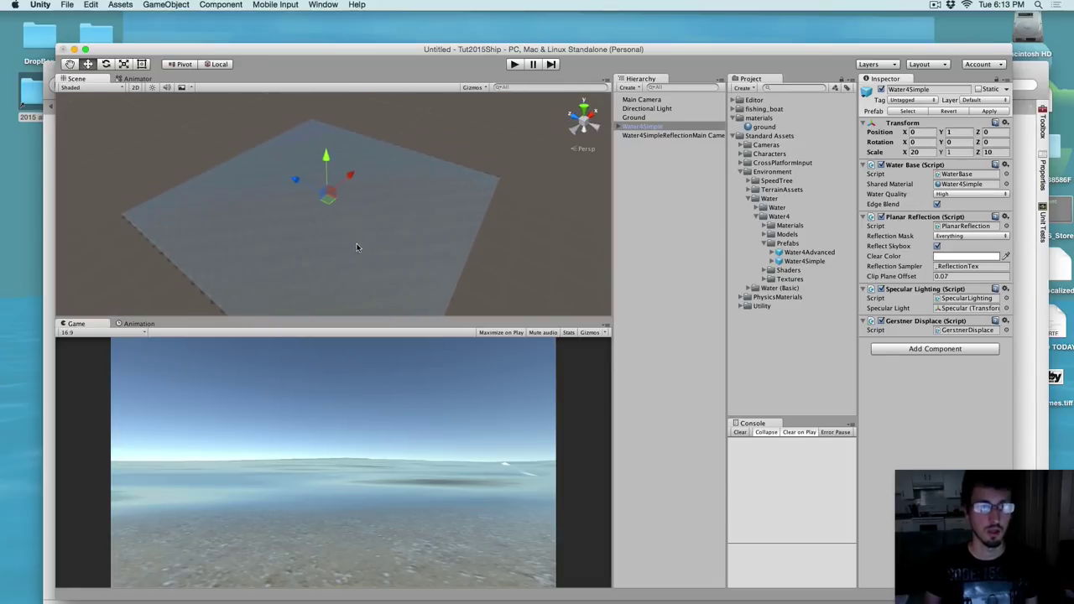
scroll(356, 240, up, 3)
scroll(356, 239, up, 2)
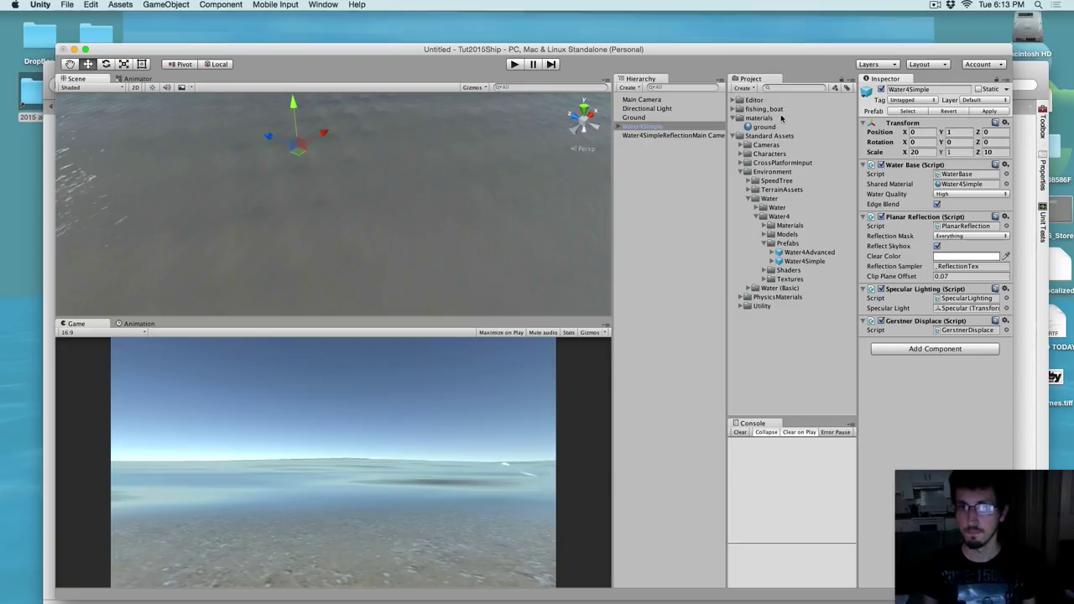
Select Water4Simple's first Tile child and expand its water material settings
click(764, 126)
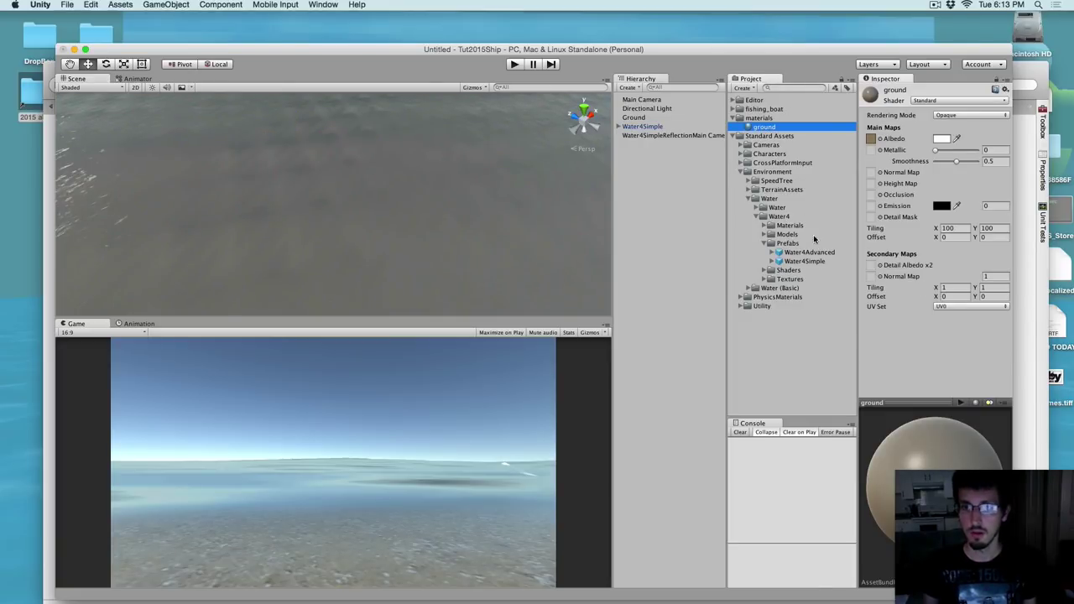
click(642, 127)
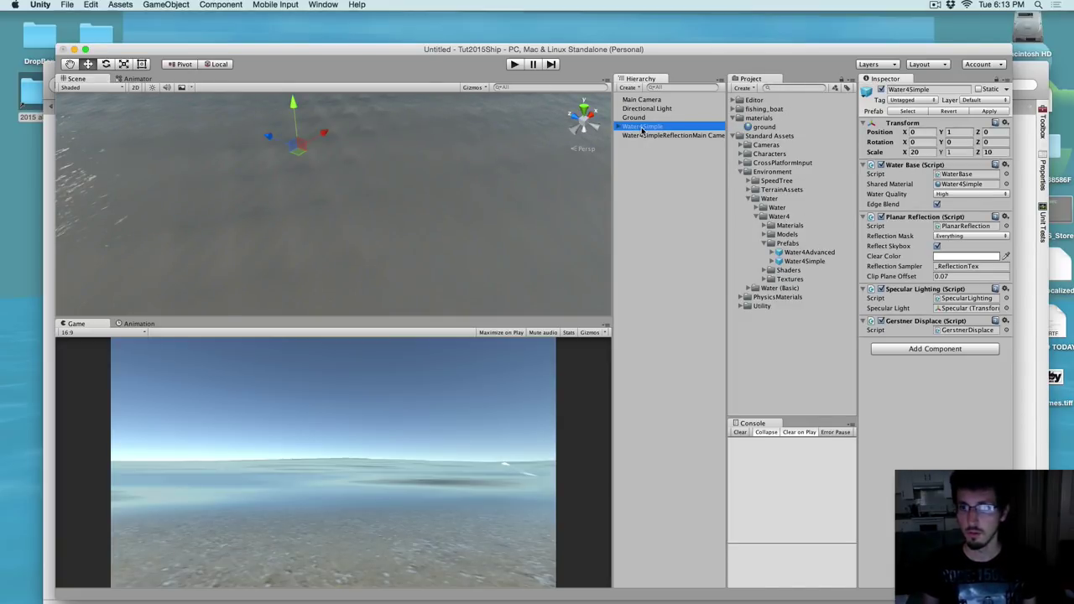
click(618, 127)
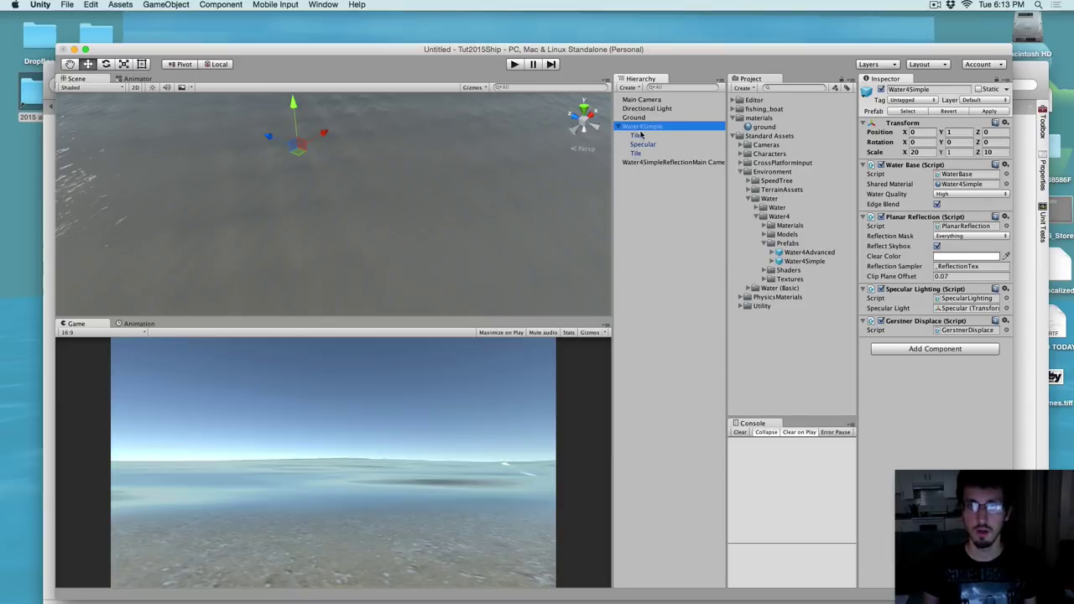
click(639, 137)
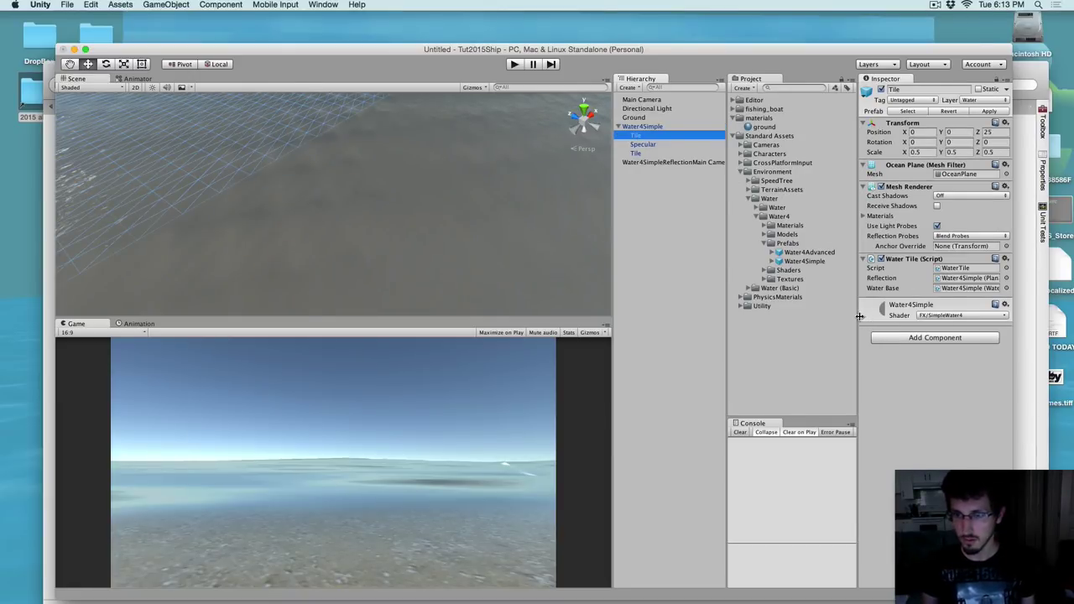
click(861, 317)
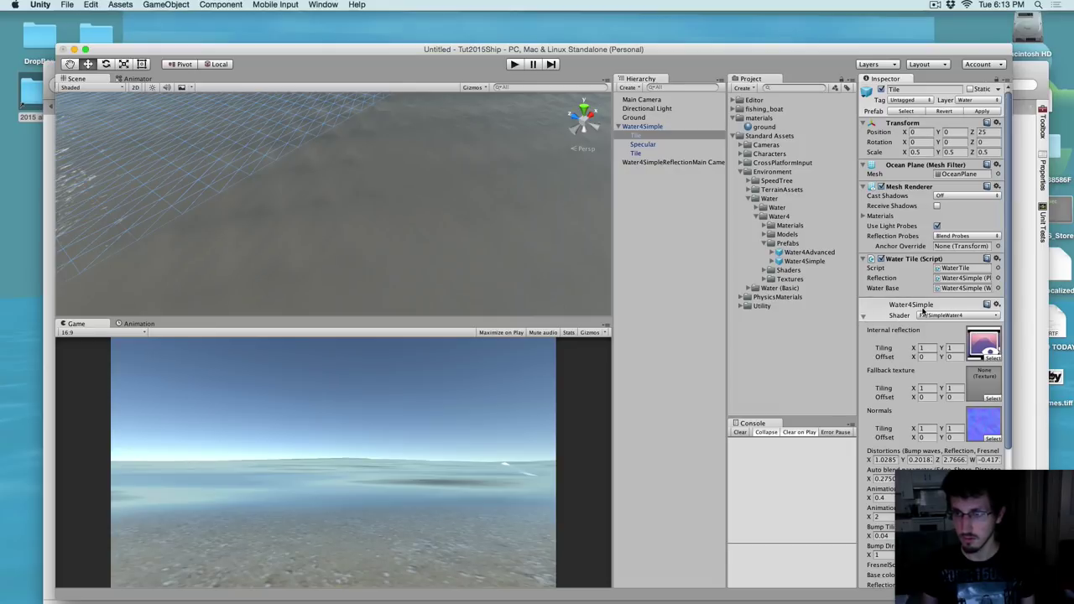
scroll(898, 312, down, 5)
scroll(893, 313, down, 1)
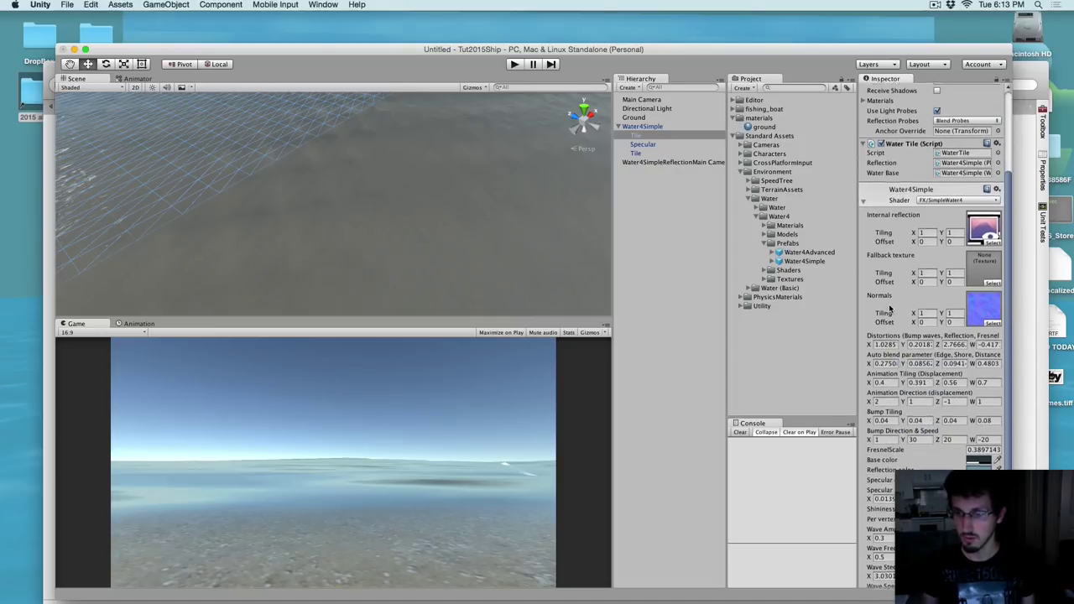
Set the water's base colour to a fully saturated bright blue
click(977, 453)
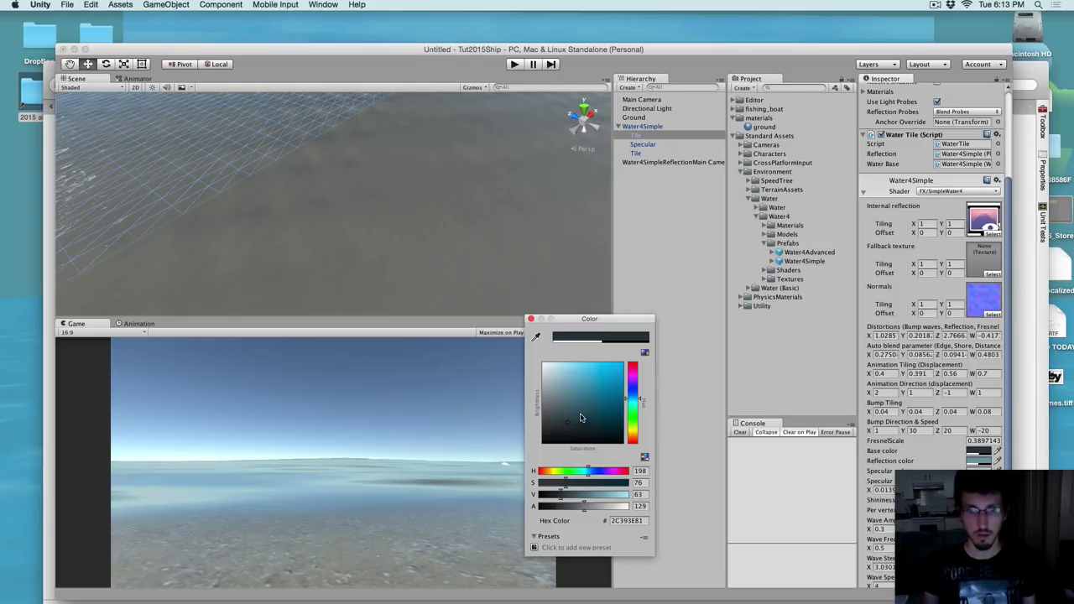
click(583, 381)
mouse_move(585, 374)
mouse_down()
mouse_move(566, 372)
mouse_move(612, 352)
mouse_move(655, 300)
mouse_move(592, 310)
mouse_move(695, 300)
mouse_move(628, 300)
mouse_move(593, 319)
mouse_move(667, 293)
mouse_up()
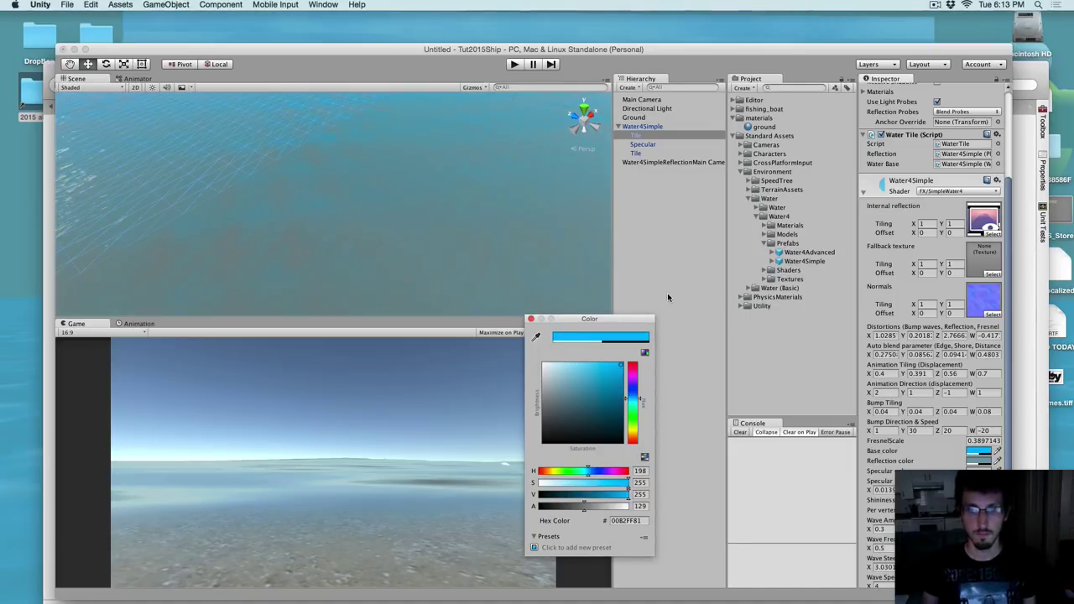
click(531, 319)
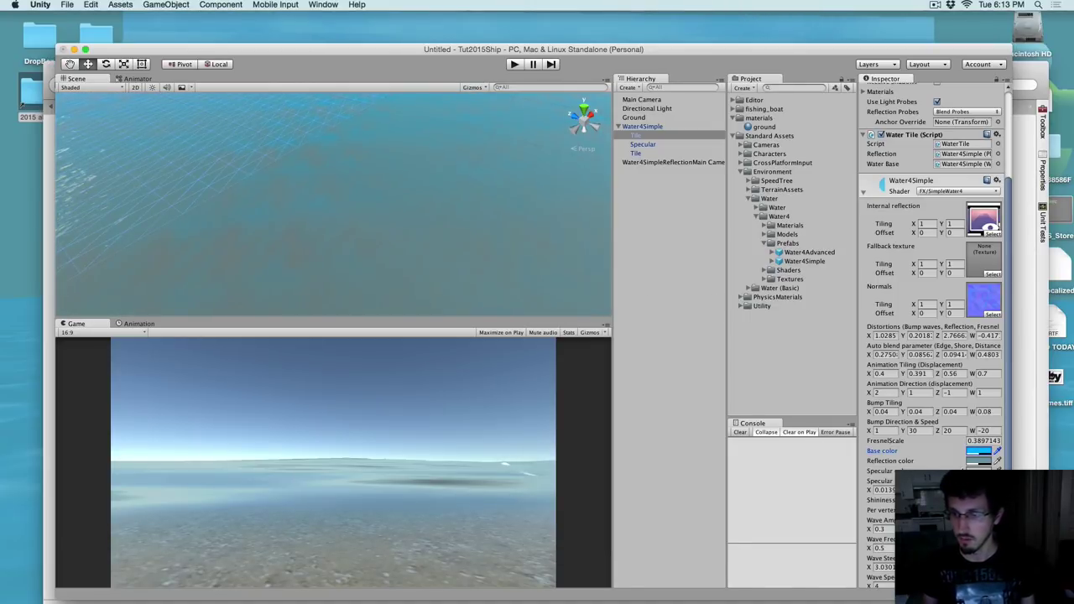
Set the water's reflection colour to cyan (00F4FF78) and review the turquoise sea
click(978, 460)
mouse_move(626, 403)
mouse_down()
mouse_move(638, 406)
mouse_move(639, 336)
mouse_move(652, 324)
mouse_up()
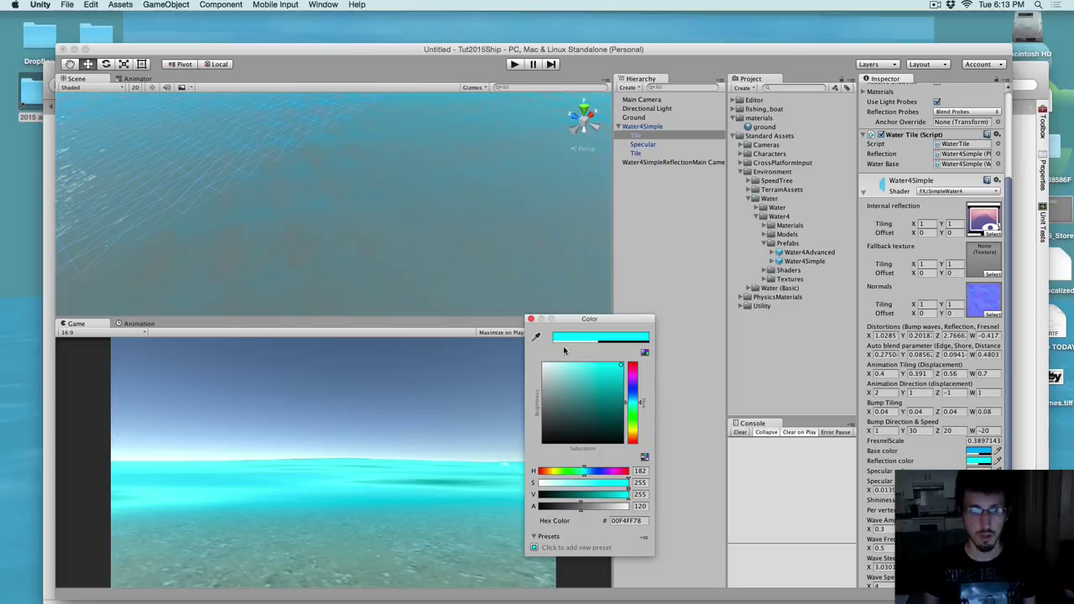
click(530, 319)
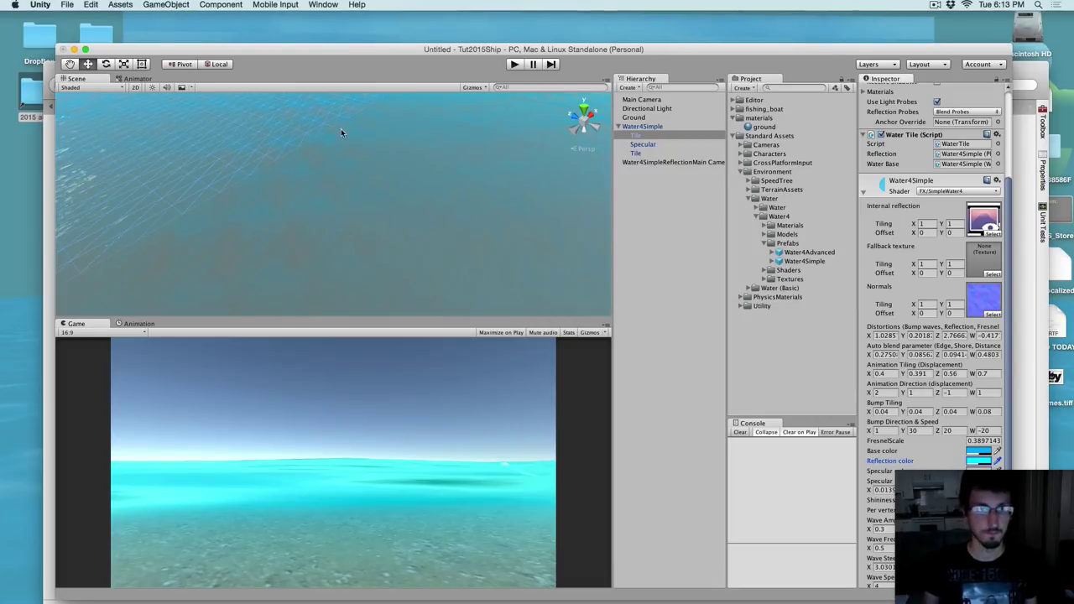
scroll(318, 159, down, 5)
scroll(300, 179, up, 5)
drag(372, 137, 411, 150)
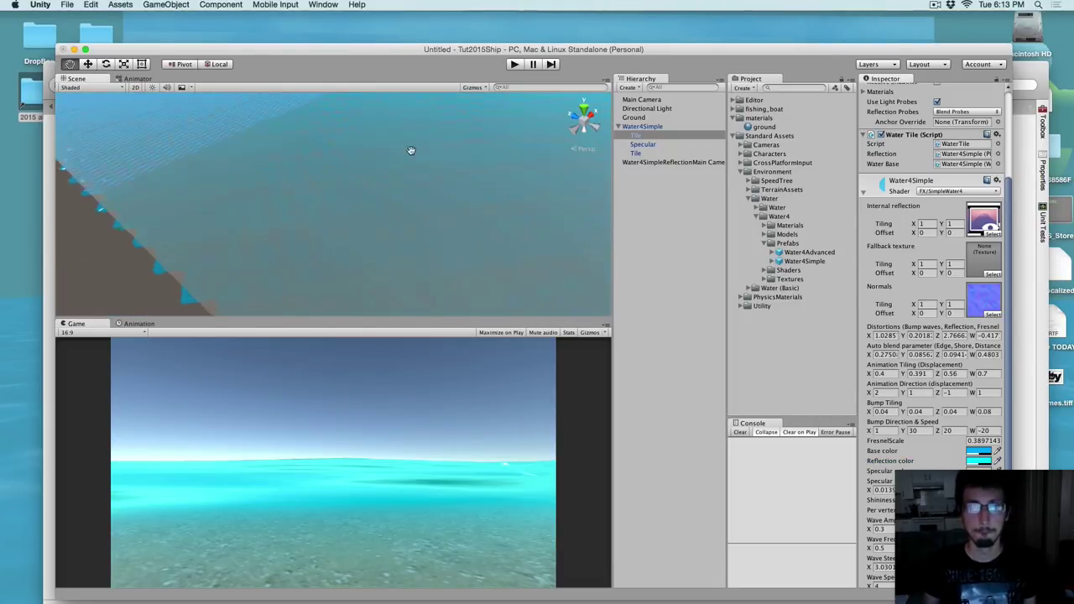
scroll(411, 150, down, 8)
scroll(392, 211, up, 4)
click(671, 220)
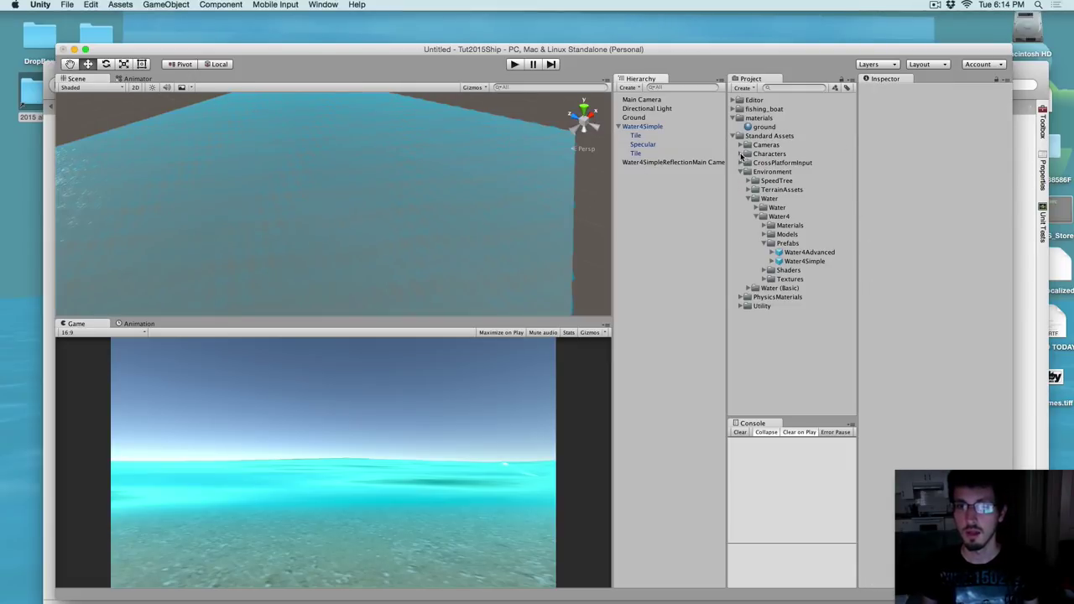
Open the Characters/FirstPersonCharacter prefabs folder and delete the Main Camera from the scene
click(739, 155)
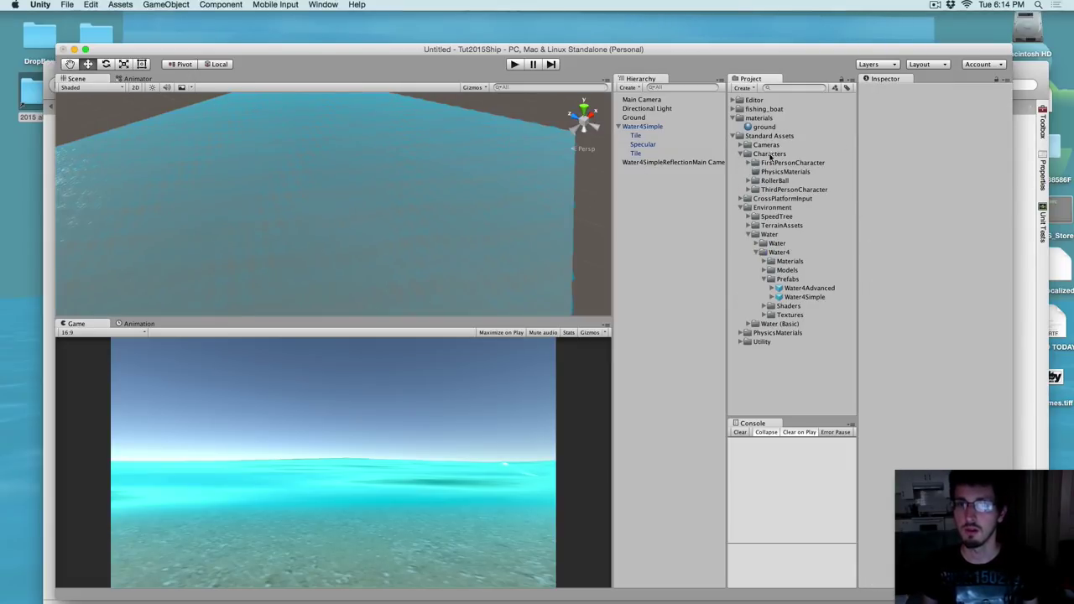
click(747, 163)
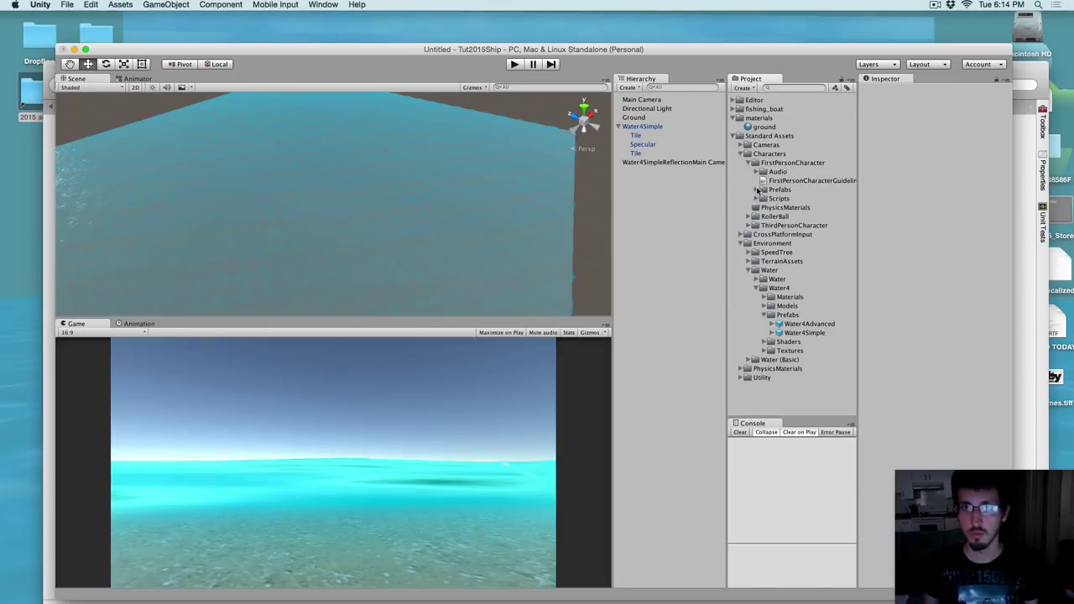
click(756, 189)
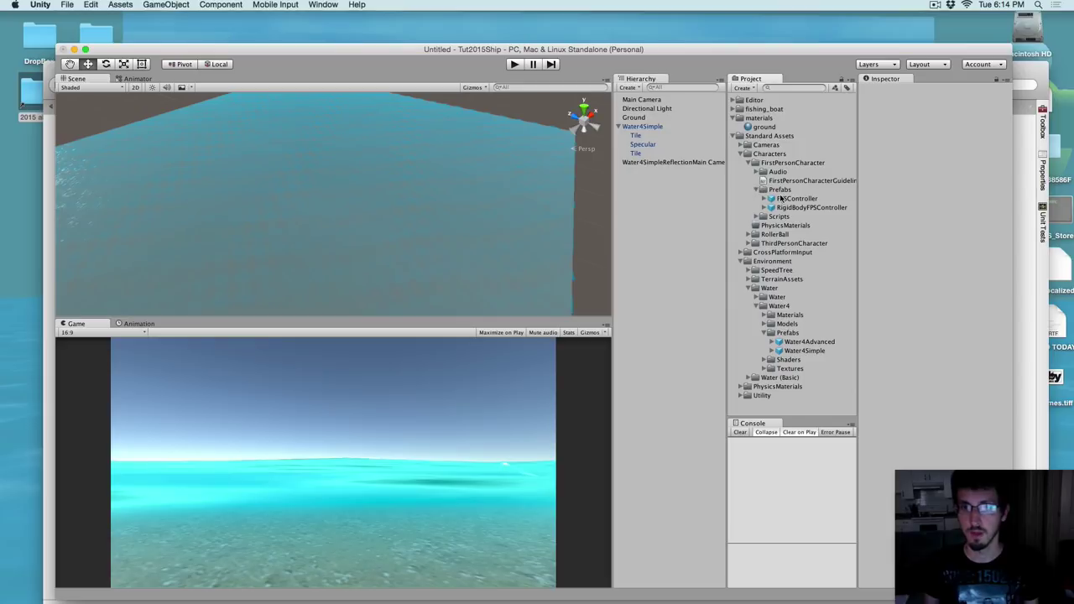
click(646, 100)
right_click(648, 101)
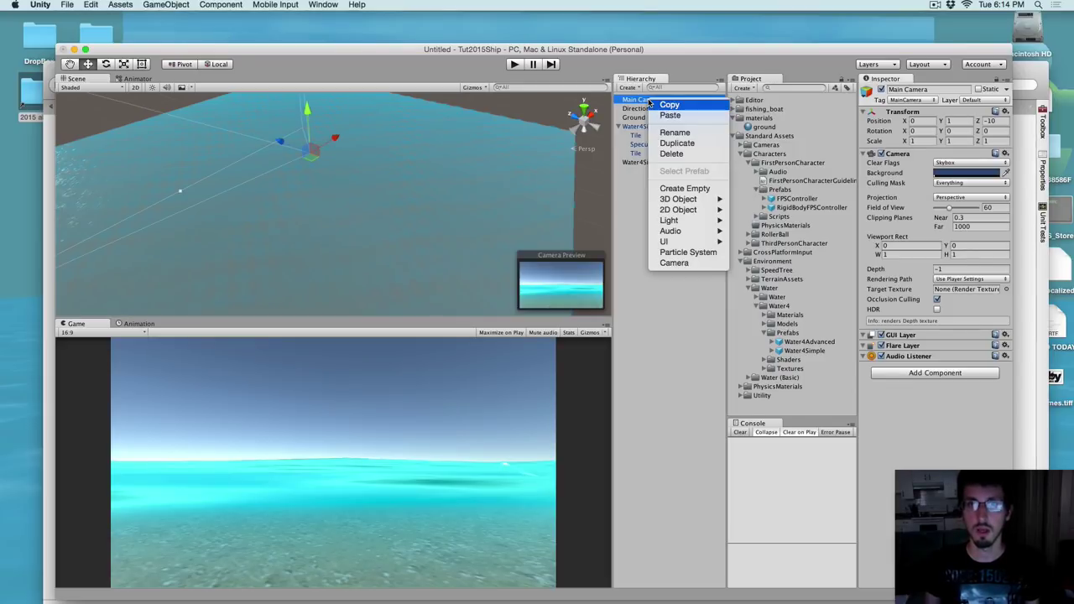
click(671, 154)
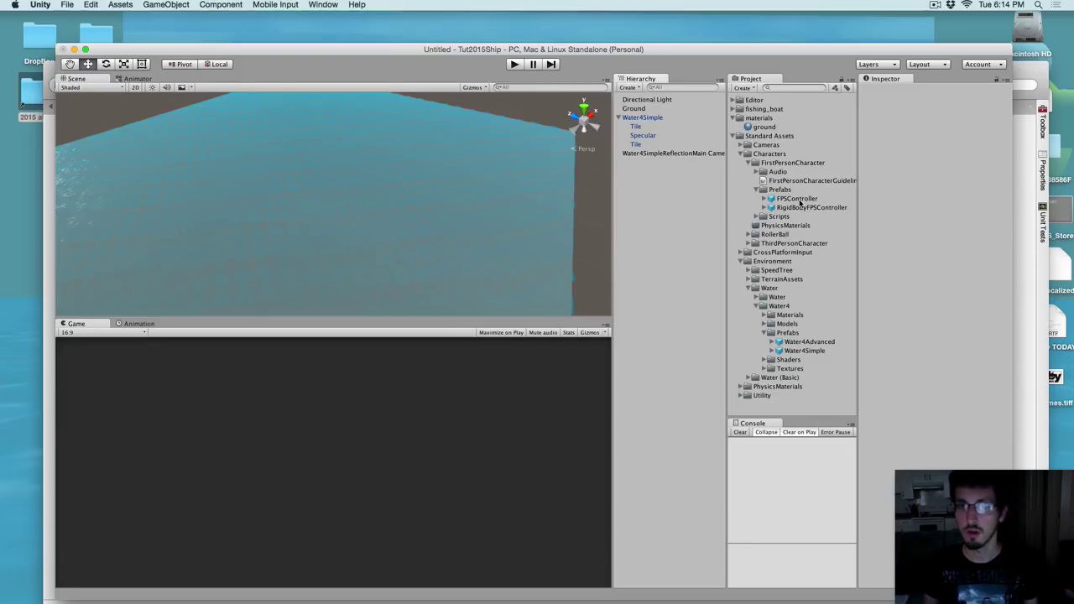
Add the FPSController prefab to the Hierarchy and test it in Play mode
click(797, 198)
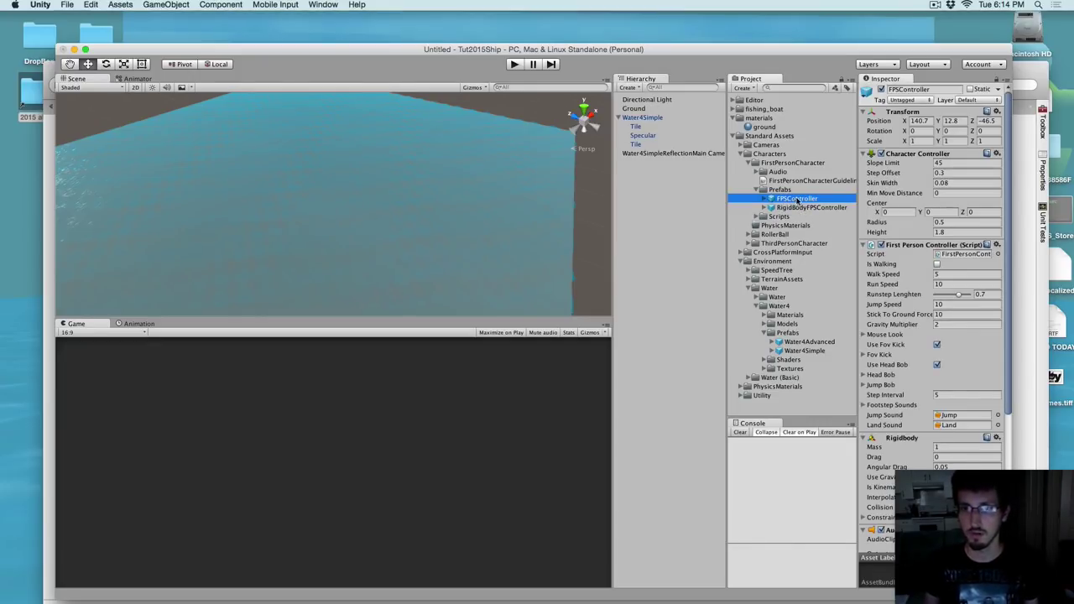
drag(797, 199, 643, 182)
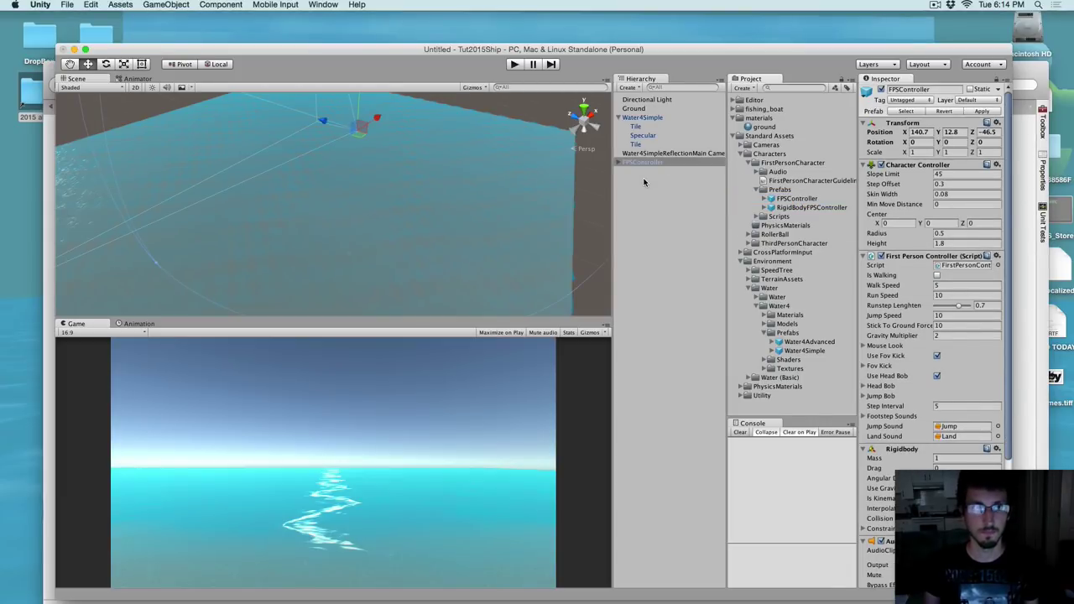
click(669, 200)
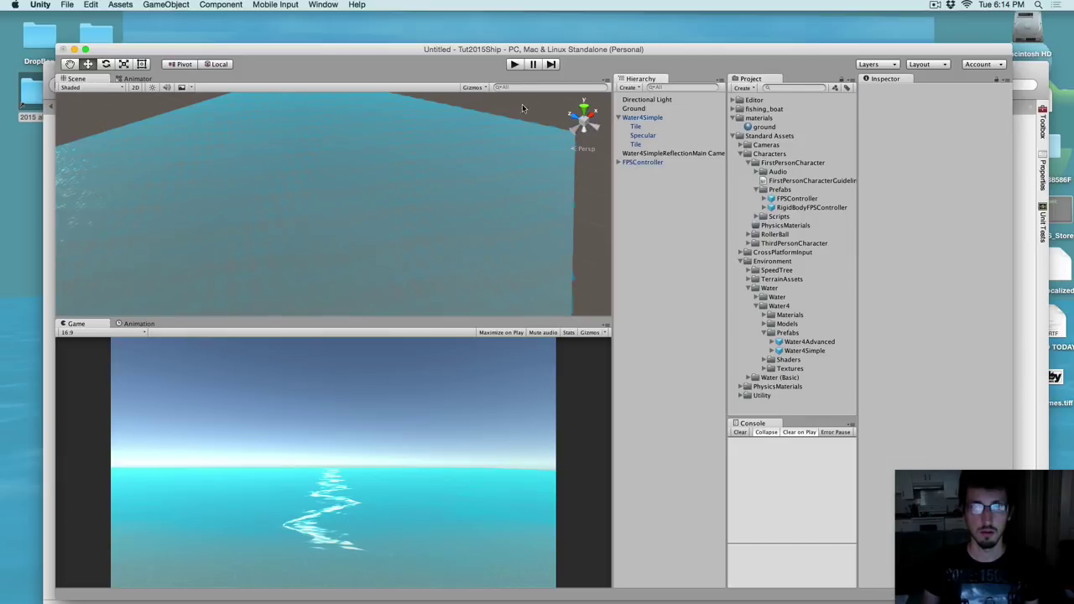
click(514, 65)
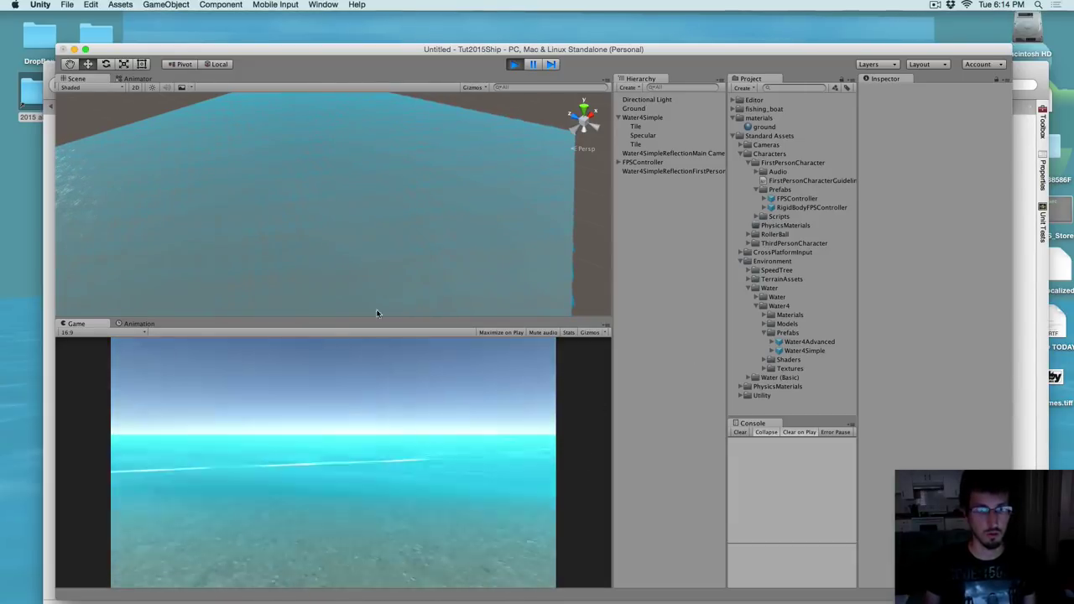
click(514, 65)
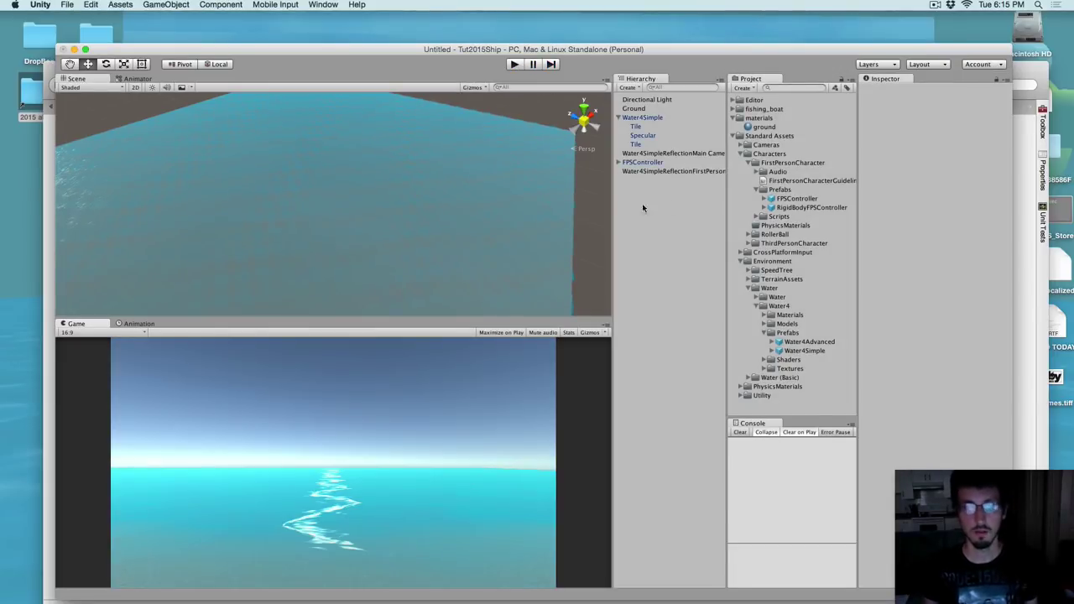
Create an empty GameObject and rename it 'boat'
click(629, 87)
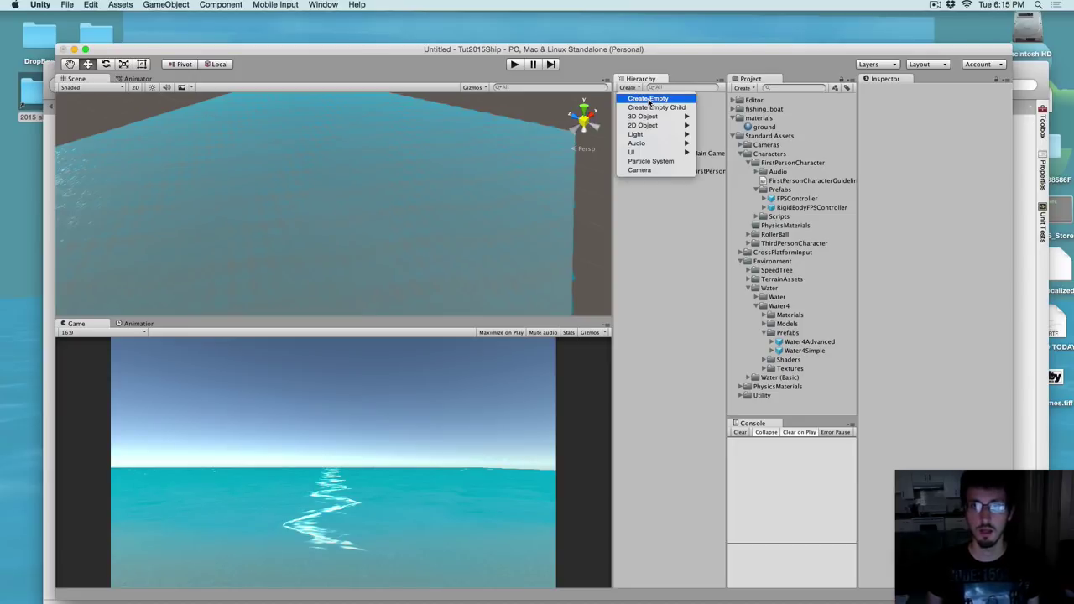
click(649, 99)
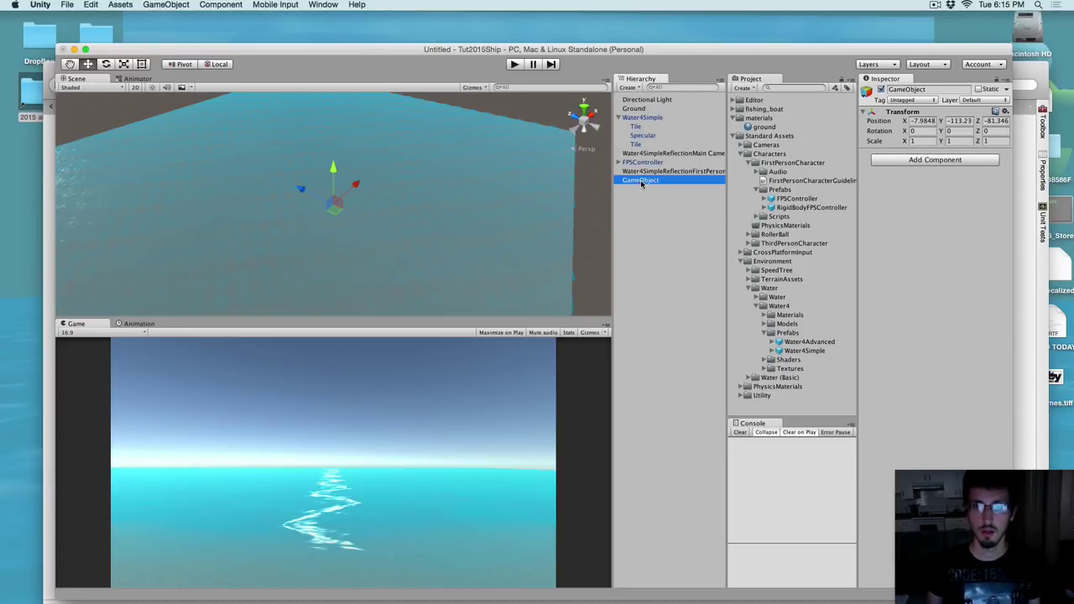
click(640, 180)
text(boat)
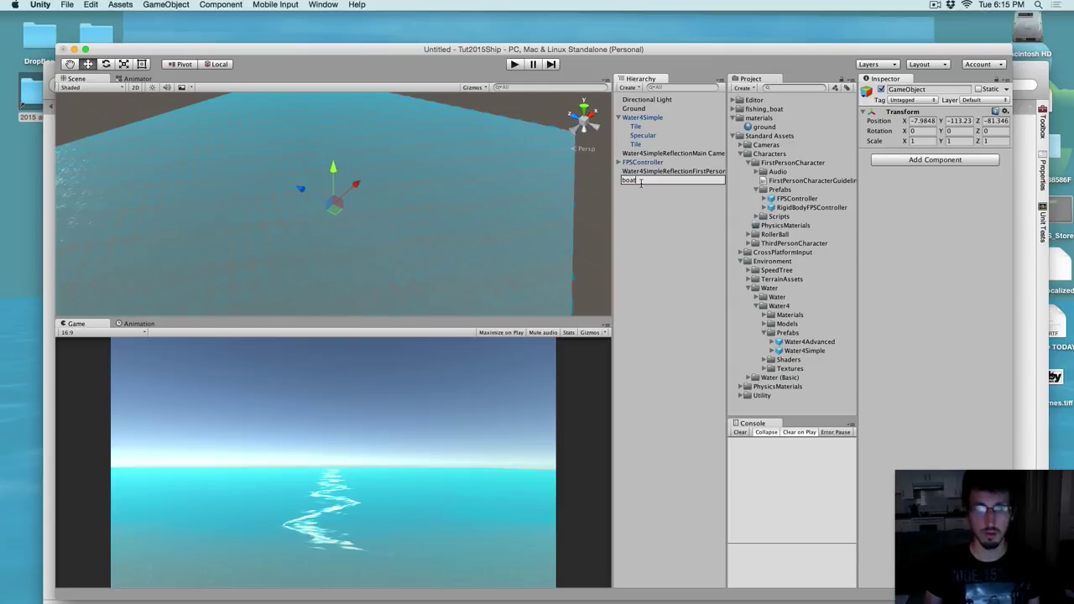
key(Return)
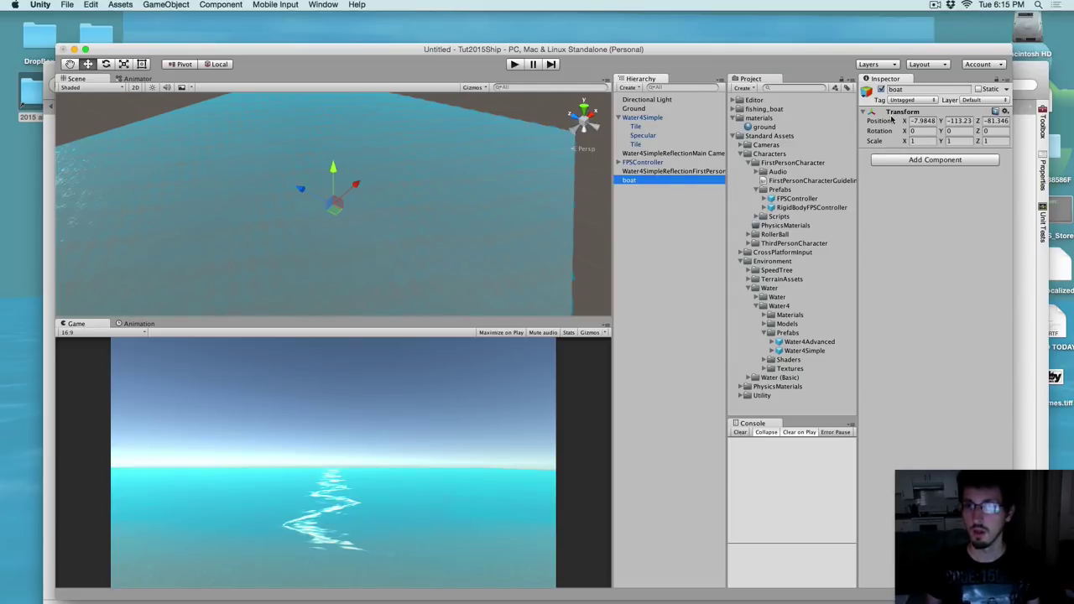
Set the boat's Transform Position to X 0, Y 1, Z 0
click(933, 120)
text(0)
click(953, 120)
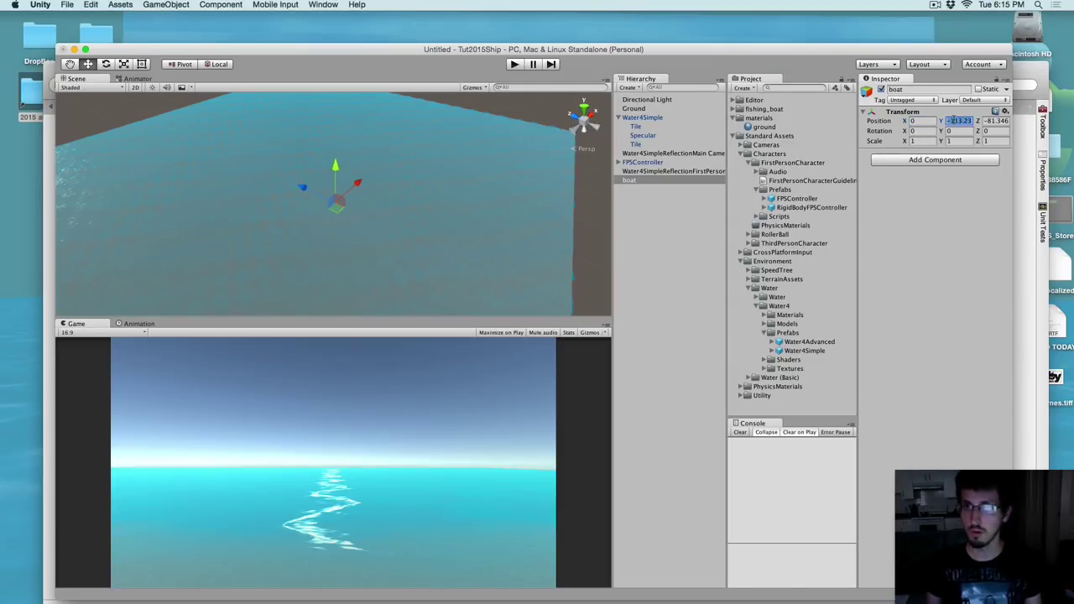
text(1)
click(993, 120)
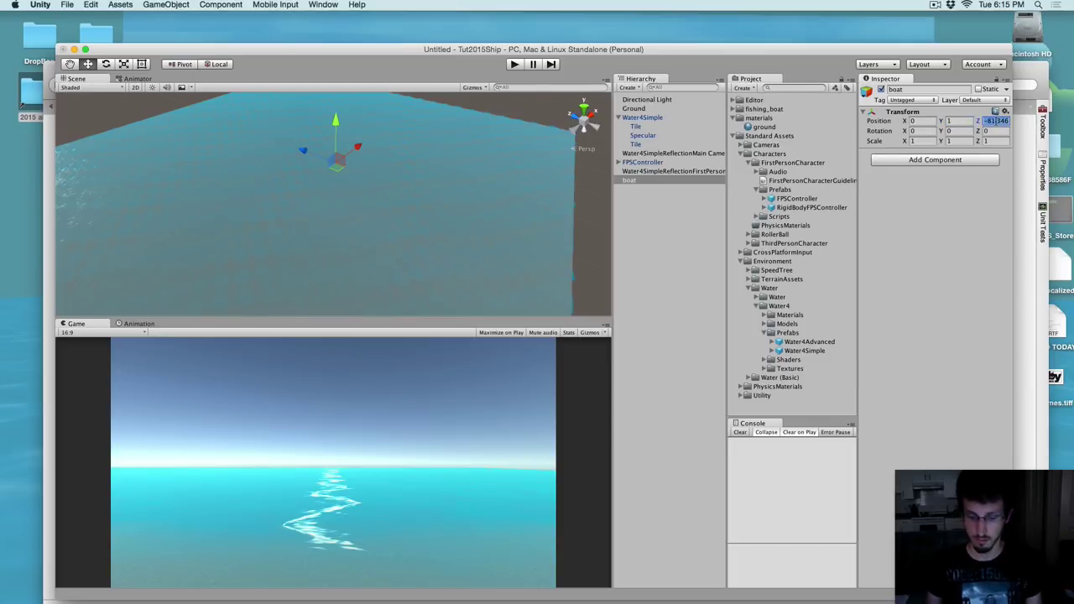
text(0)
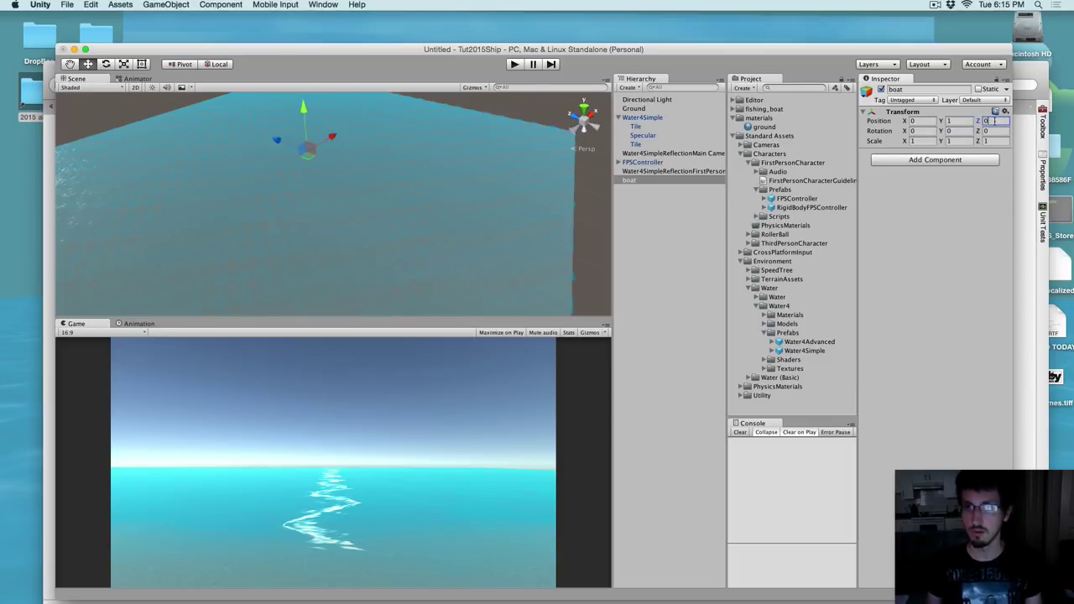
click(669, 196)
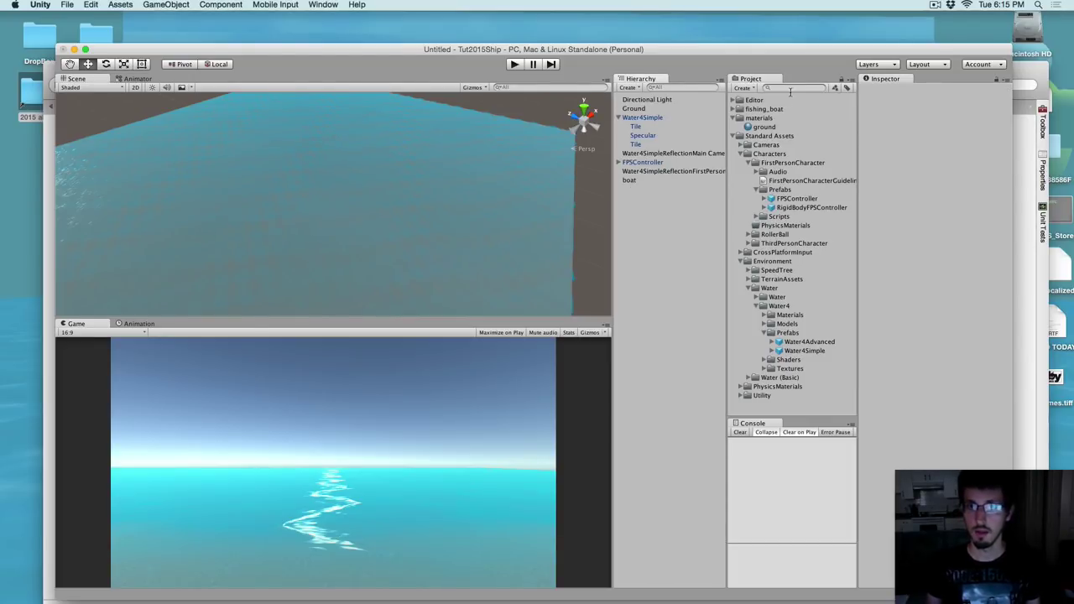
Drag the fishing_boat model from its asset folder onto the boat object
click(739, 136)
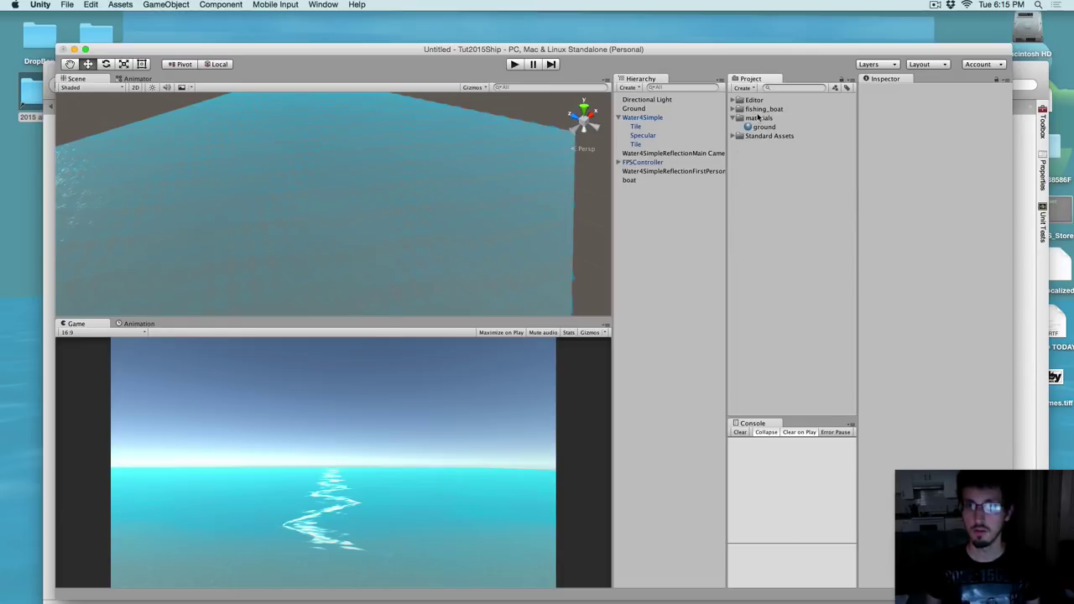
click(733, 110)
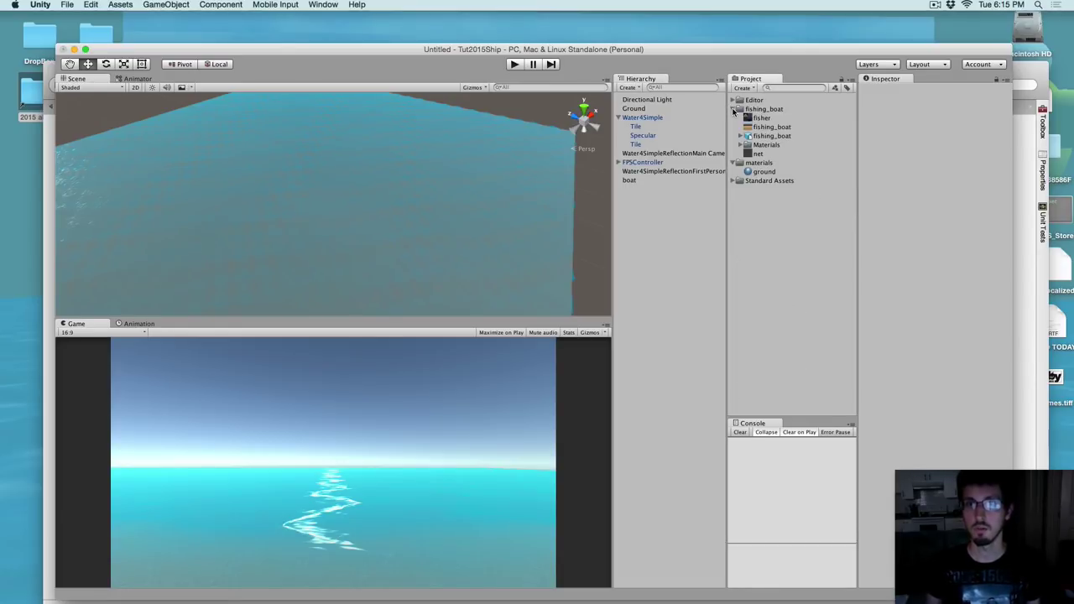
click(770, 137)
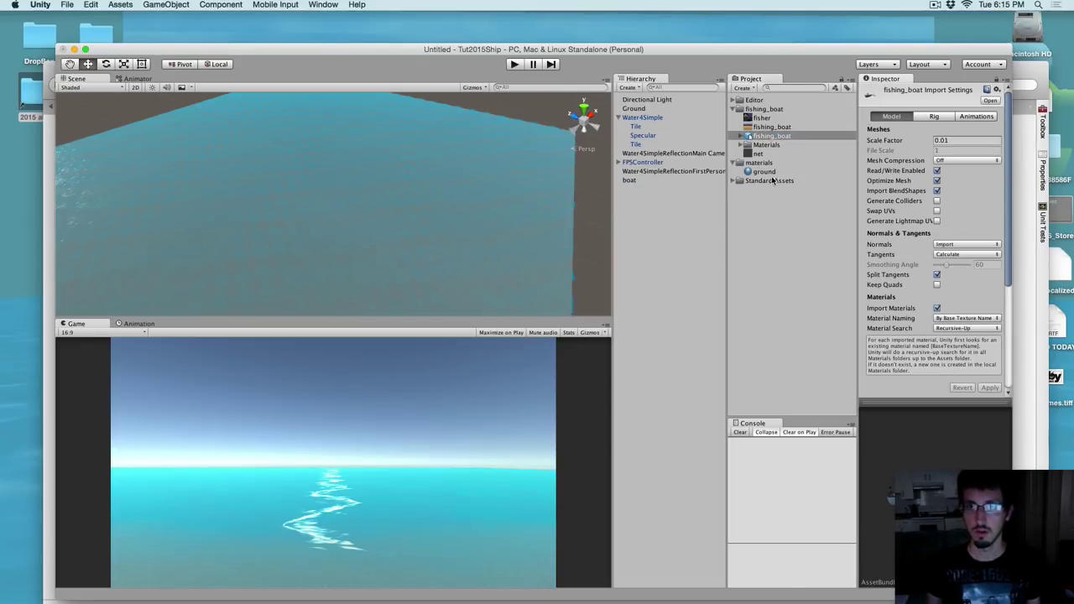
drag(771, 137, 630, 180)
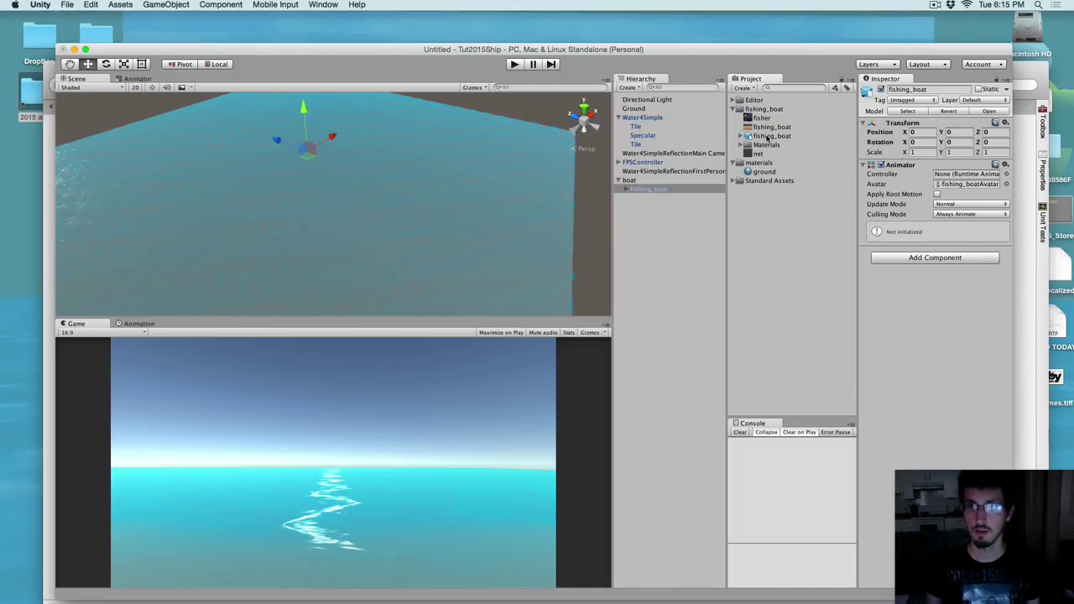
Set the fishing_boat model's import Scale Factor to 0.1, apply it, and frame the boat
click(767, 136)
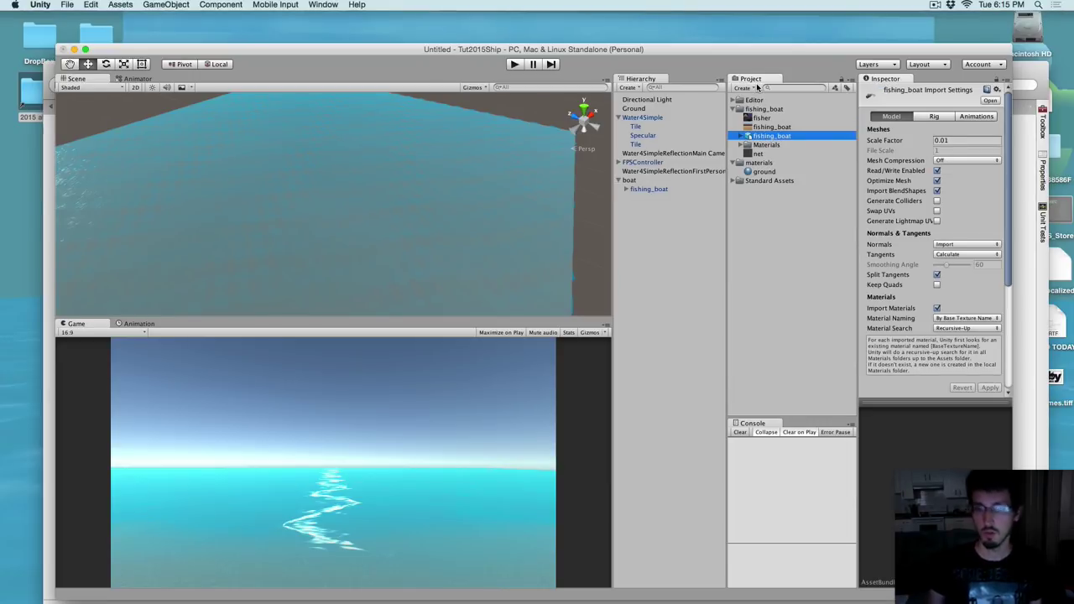
click(957, 141)
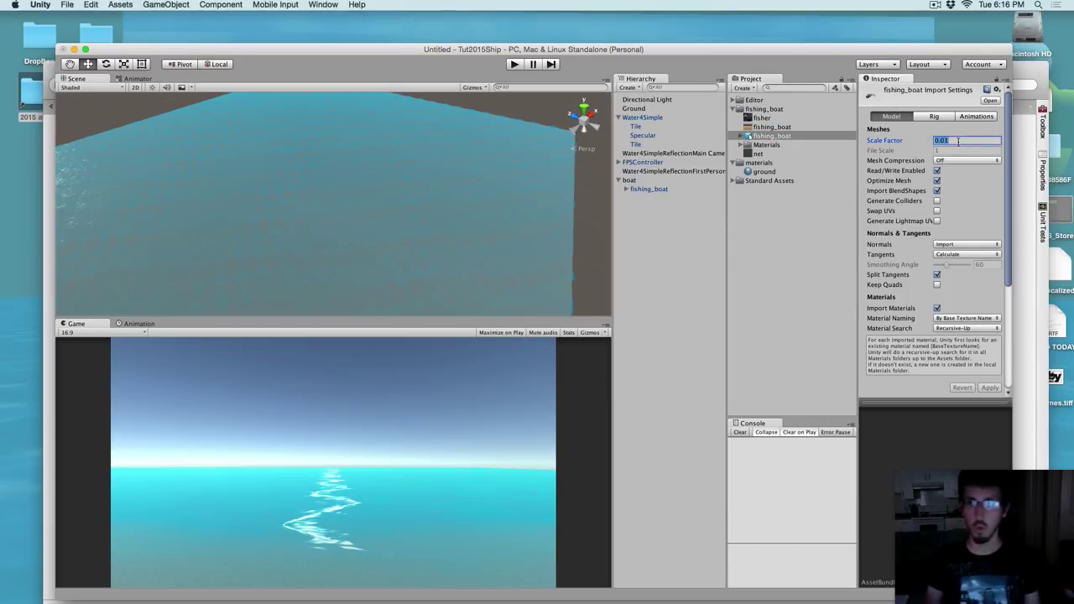
text(0)
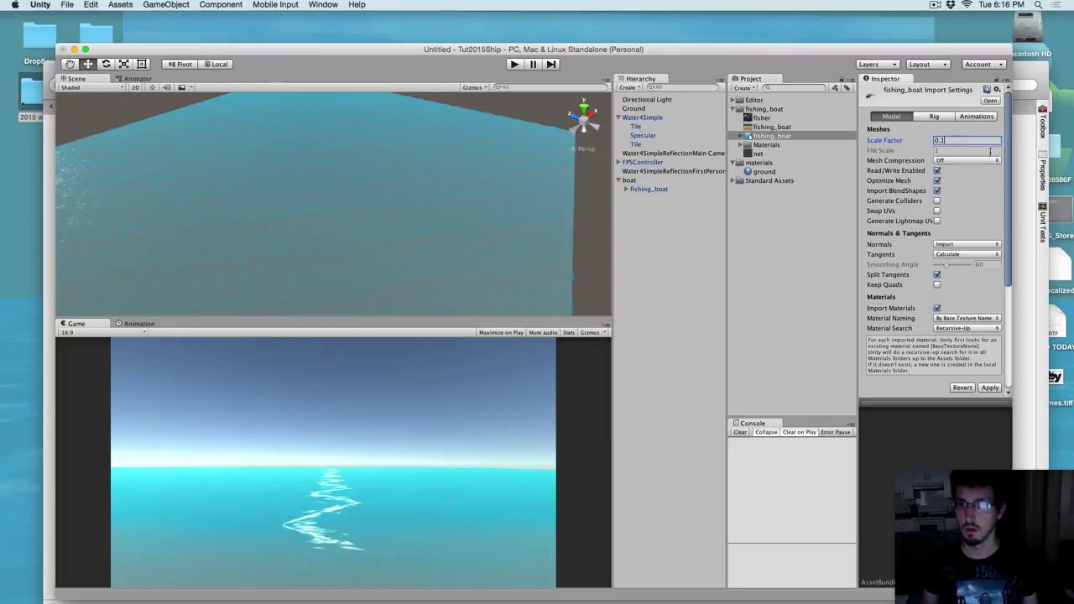
click(990, 388)
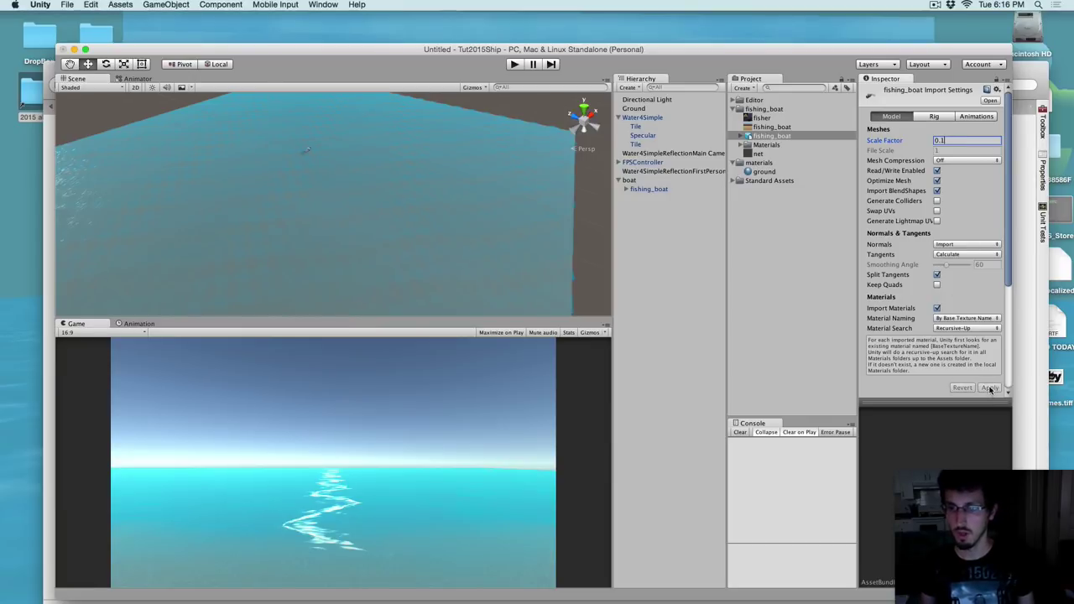
scroll(353, 218, down, 5)
scroll(339, 228, up, 5)
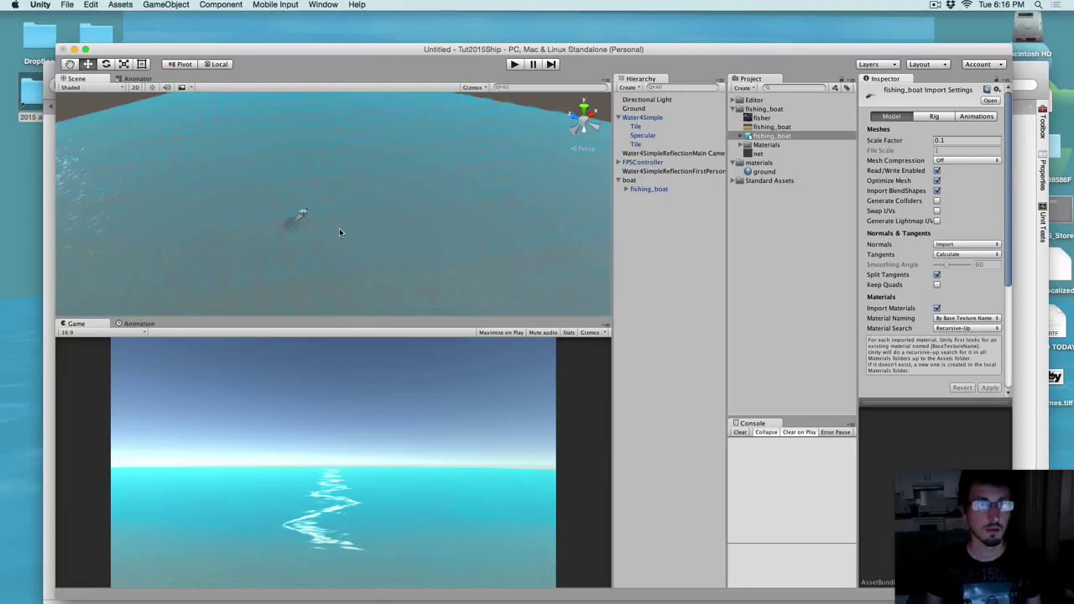
drag(319, 238, 352, 198)
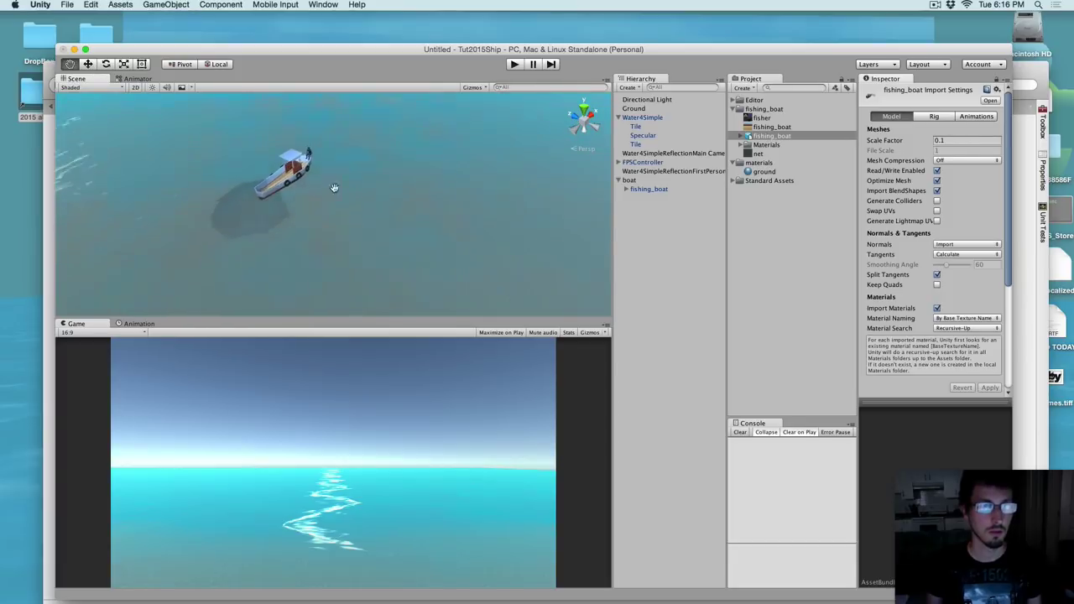
scroll(330, 222, up, 3)
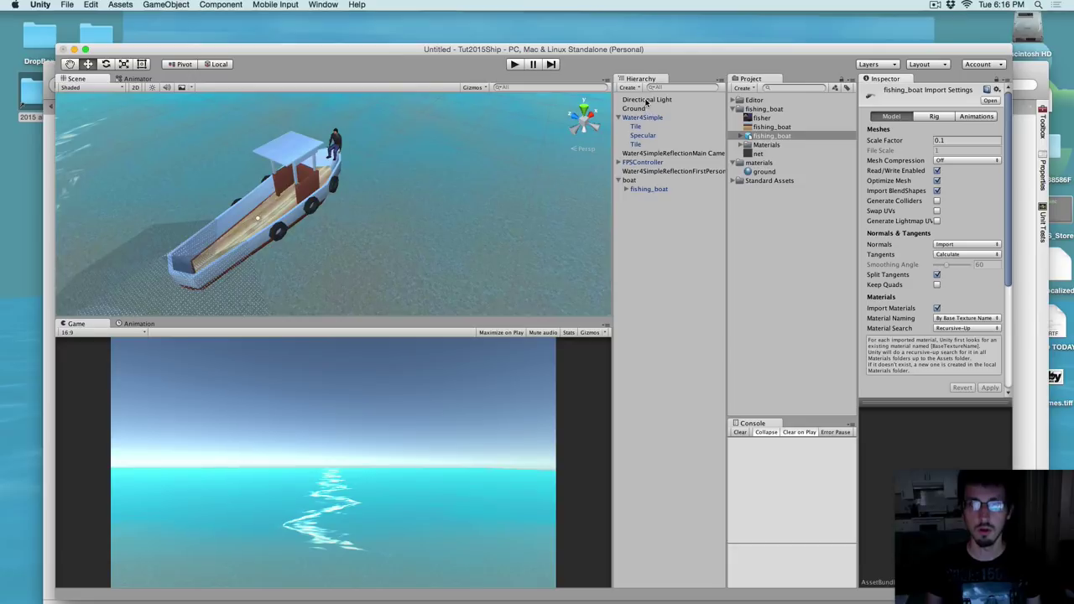
From a Top view, move the FPSController along X and Z next to the boat
click(643, 163)
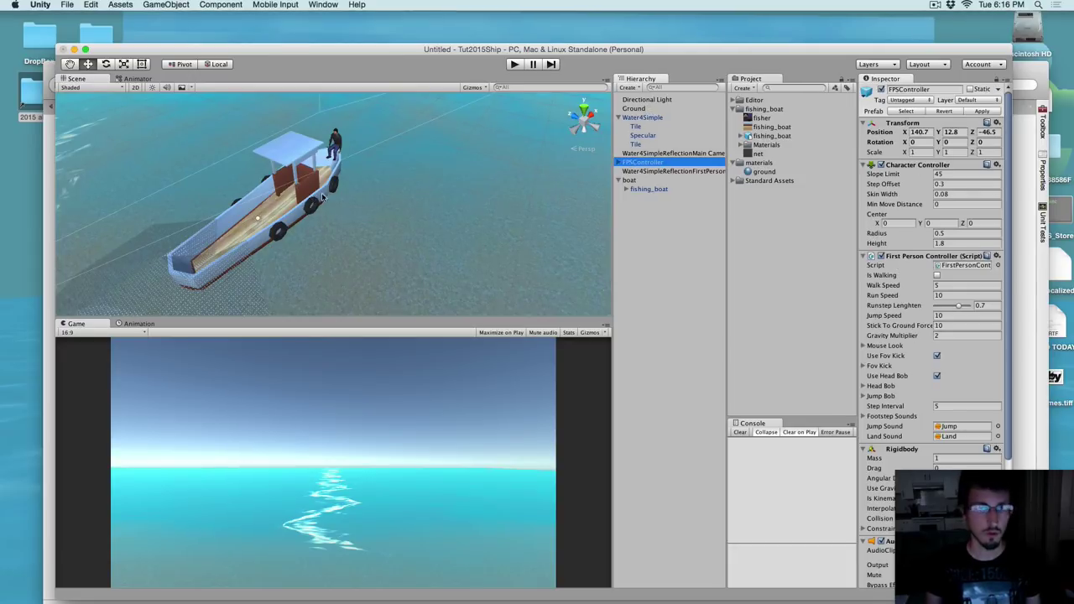
click(583, 109)
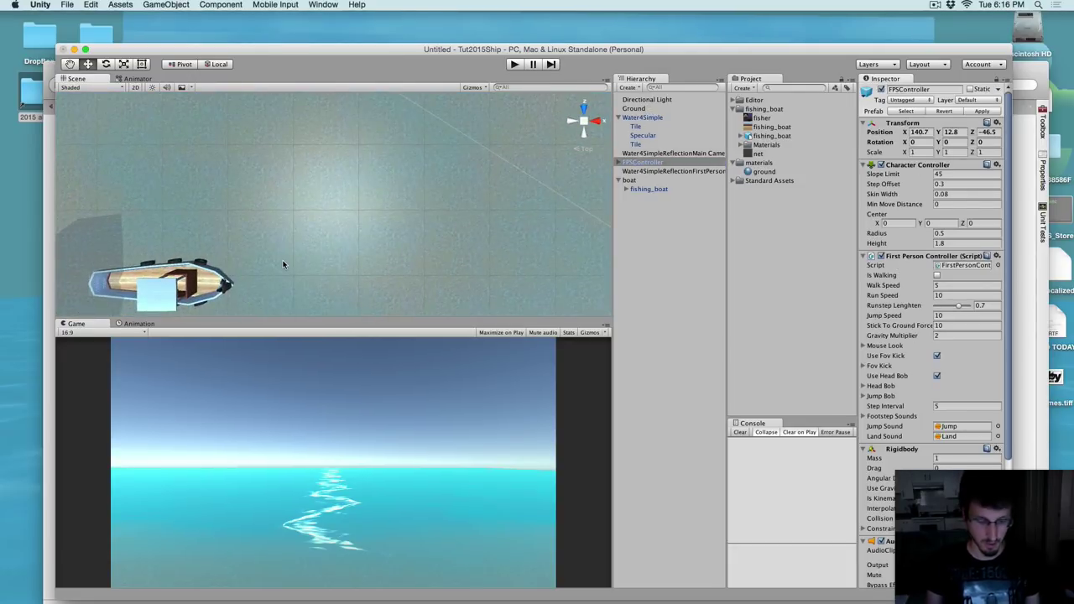
scroll(282, 260, down, 5)
scroll(285, 259, down, 3)
drag(479, 263, 334, 259)
drag(299, 220, 297, 191)
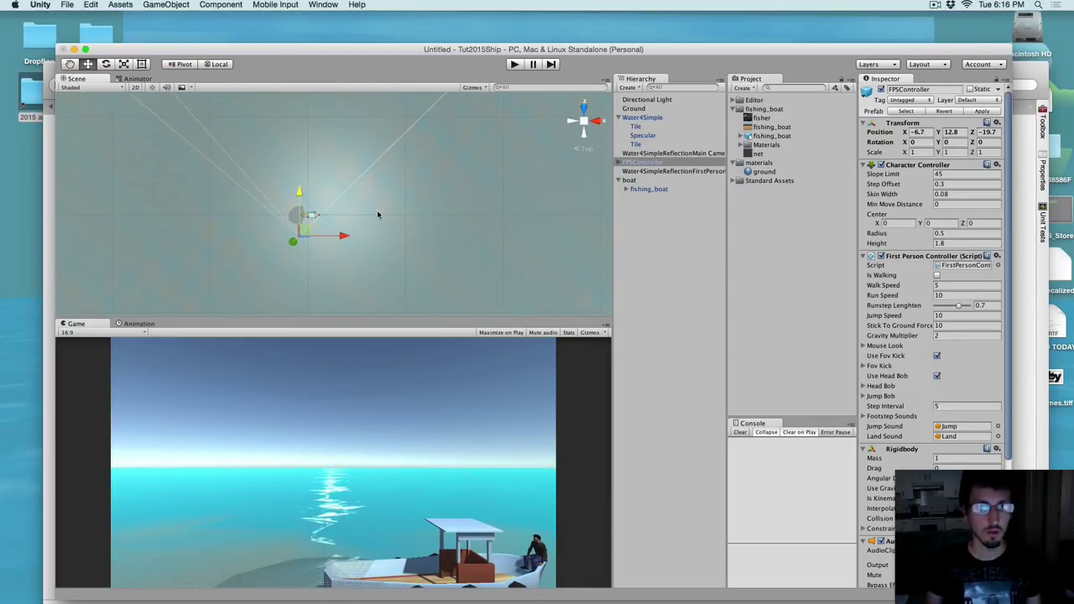
click(644, 201)
Play-test the scene to see the boat from the FPSController, then orbit around the boat
click(514, 63)
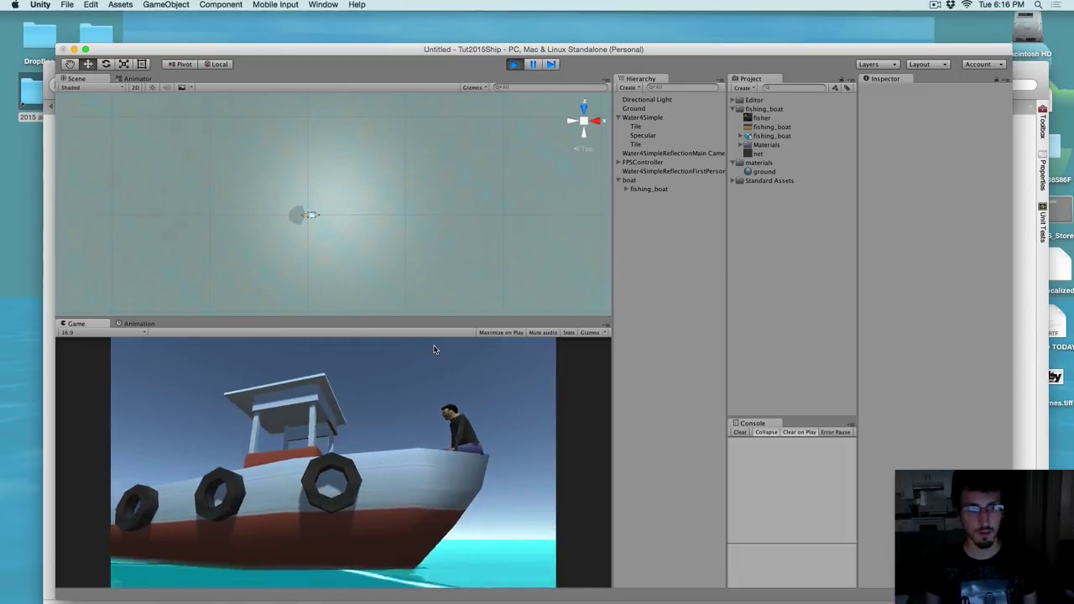
click(515, 65)
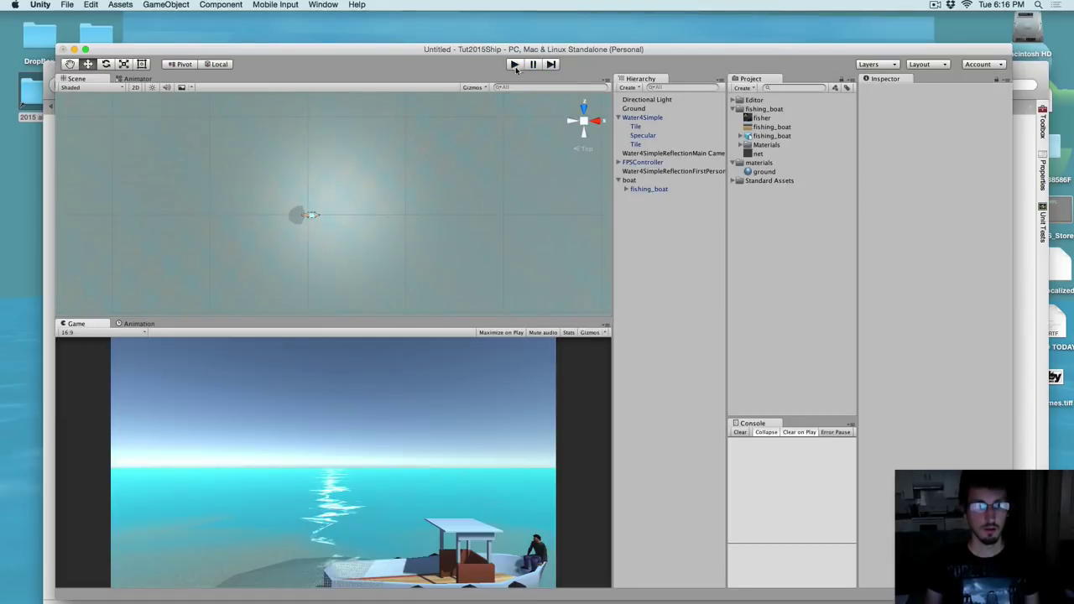
alt+drag(310, 217, 341, 263)
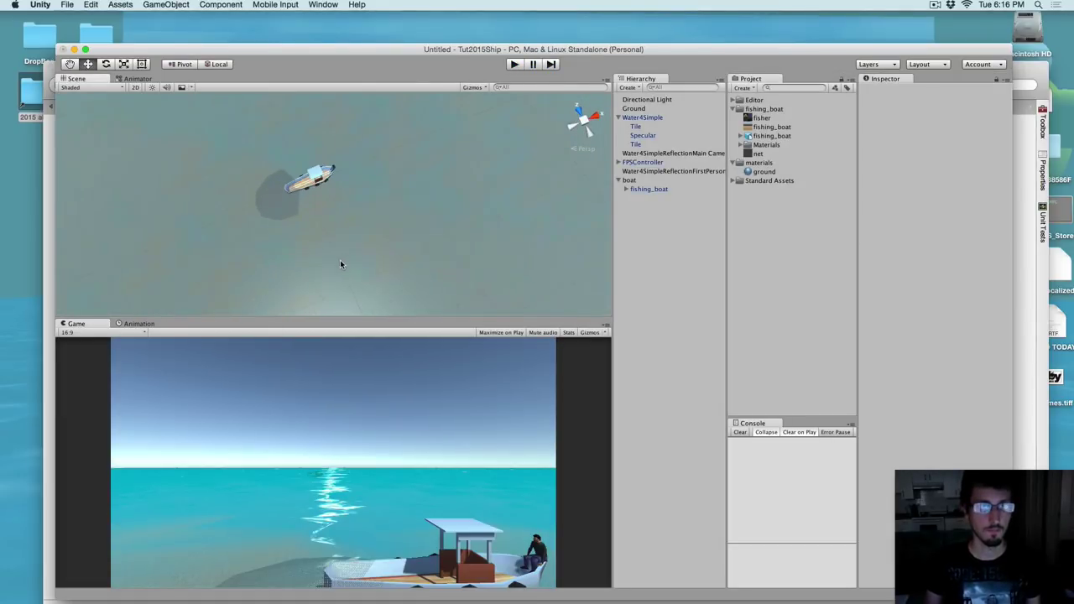
scroll(309, 198, up, 5)
alt+drag(309, 198, 504, 196)
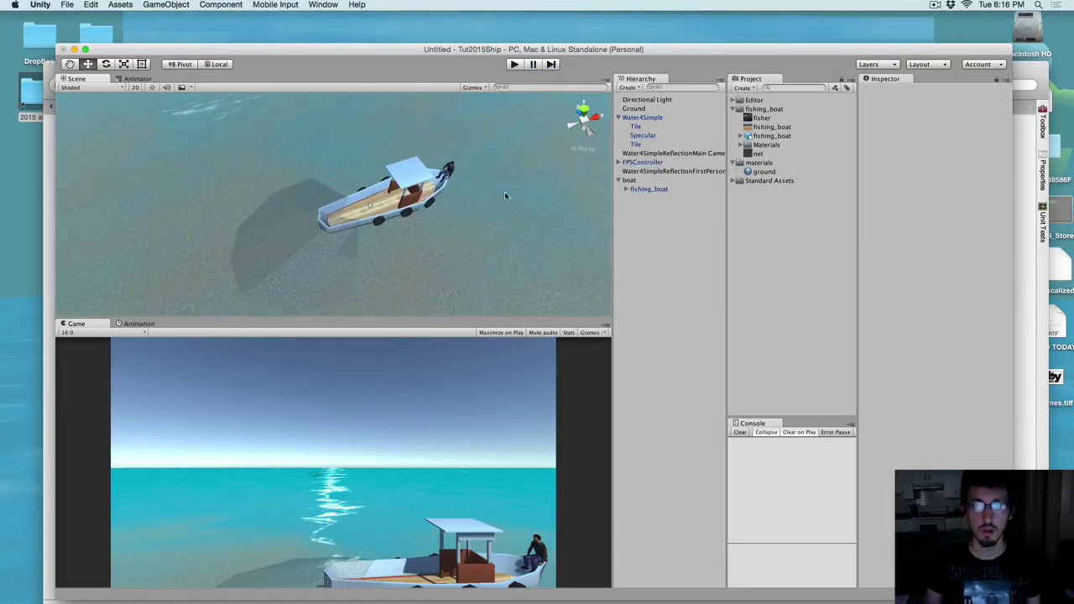
Rotate the fishing_boat model to Y rotation 270
click(643, 190)
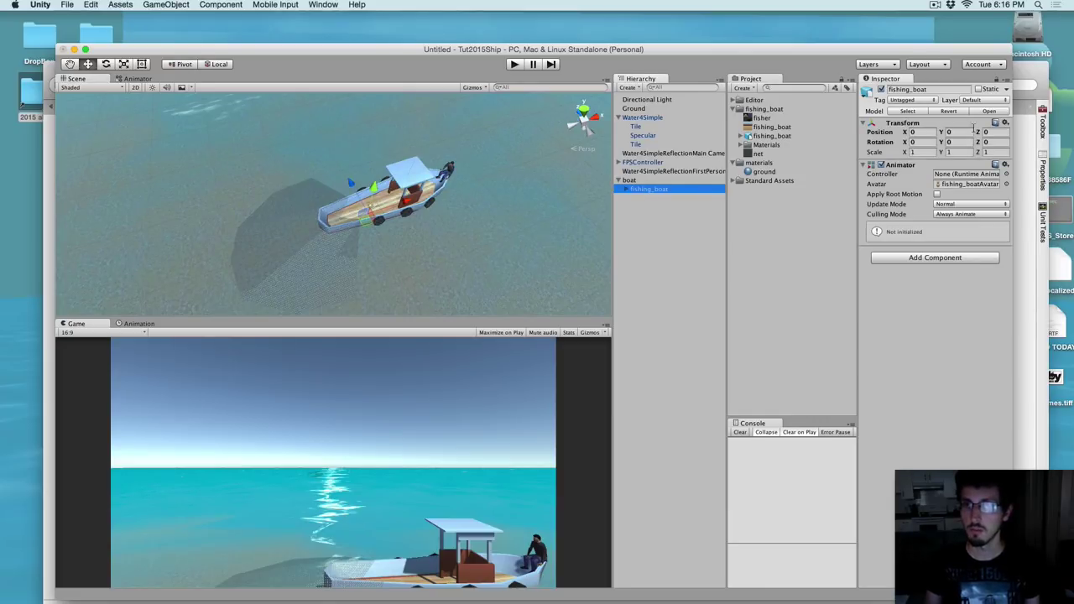
click(965, 141)
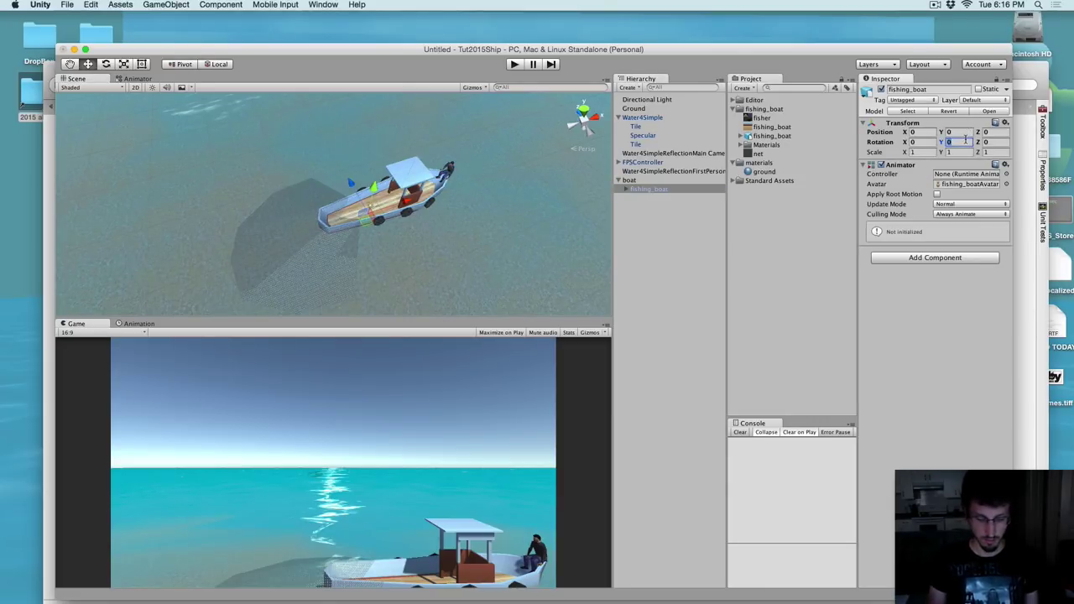
text(270)
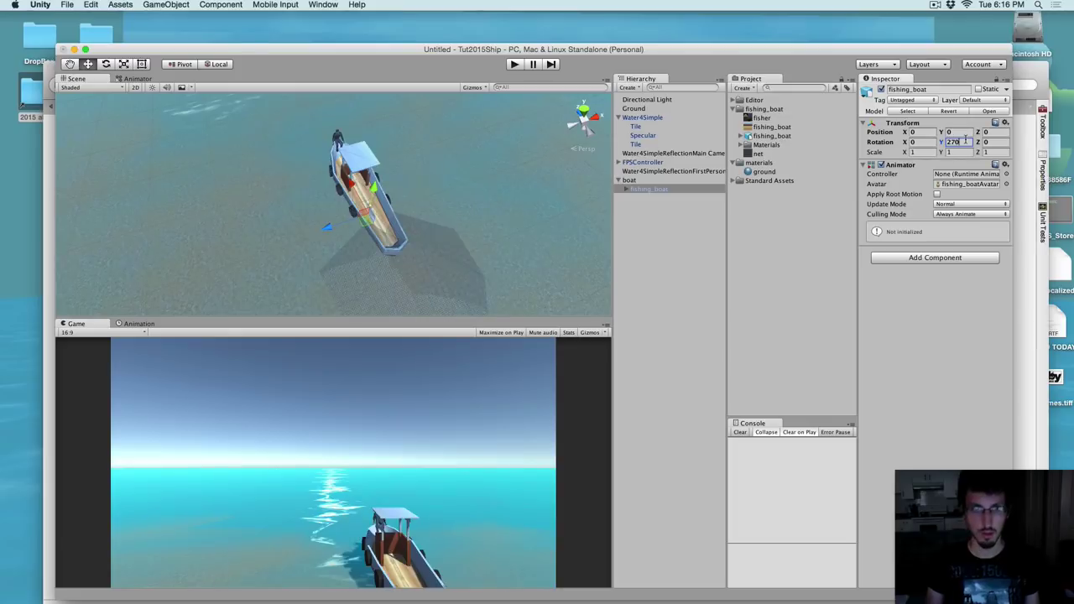
Check the boat and fishing_boat selections, then expand fishing_boat to list fisher, hull and net
click(631, 180)
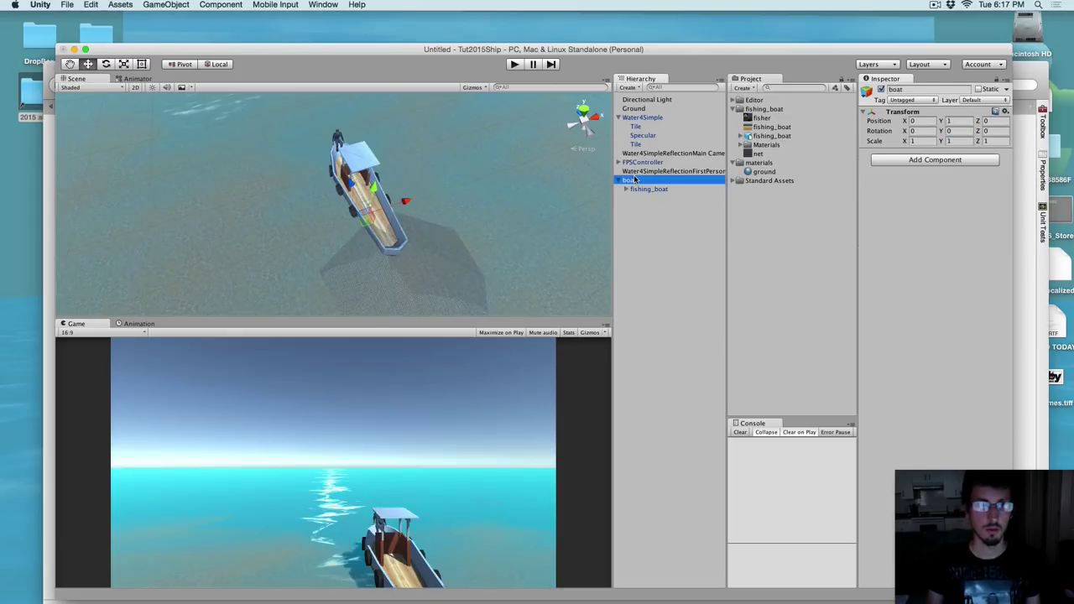
click(647, 189)
click(639, 179)
click(645, 196)
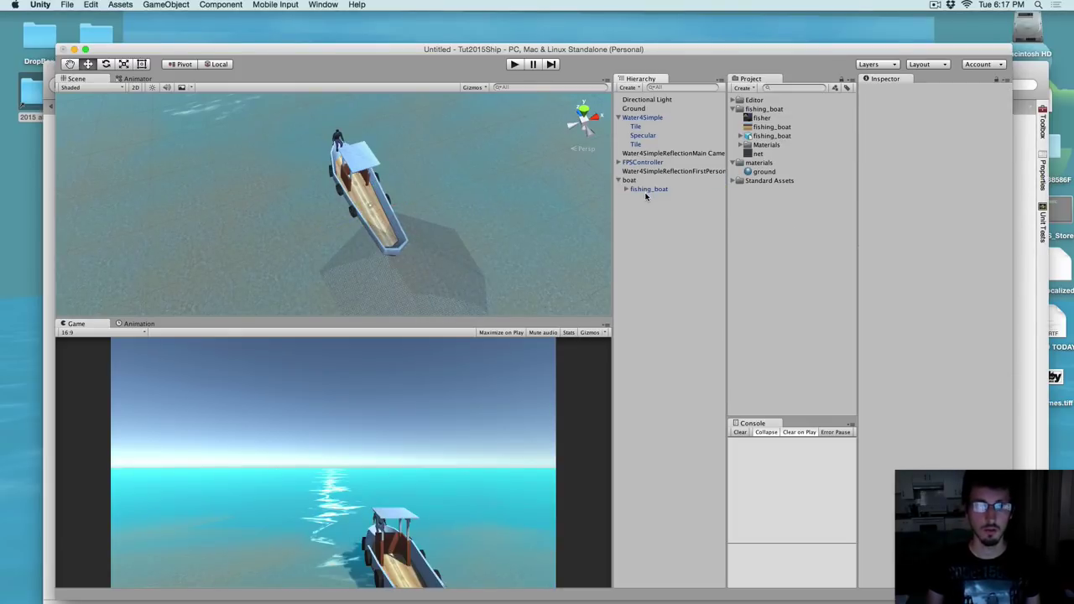
click(643, 189)
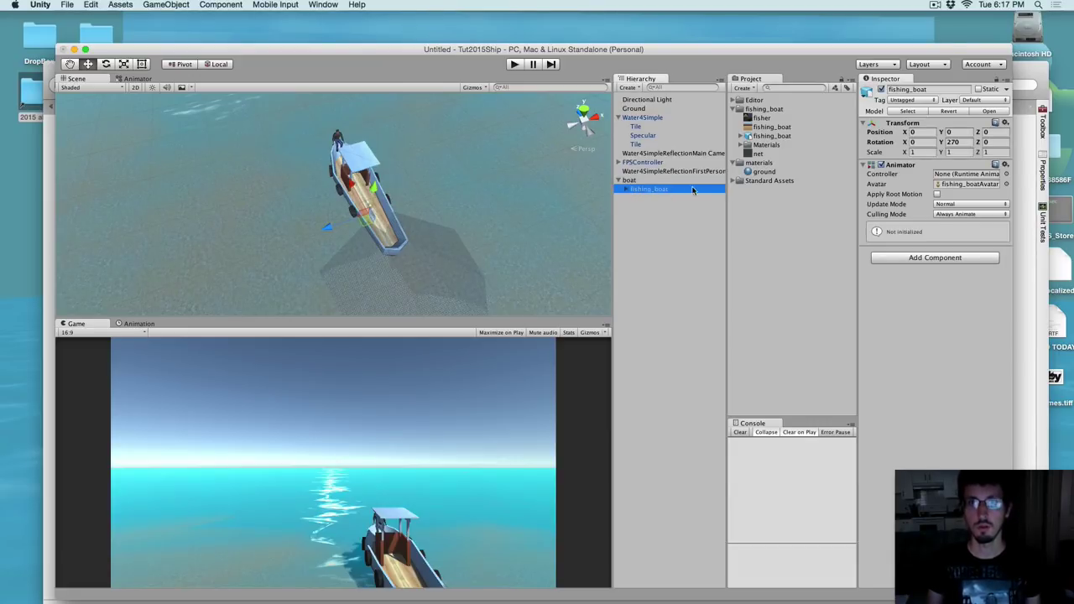
click(629, 179)
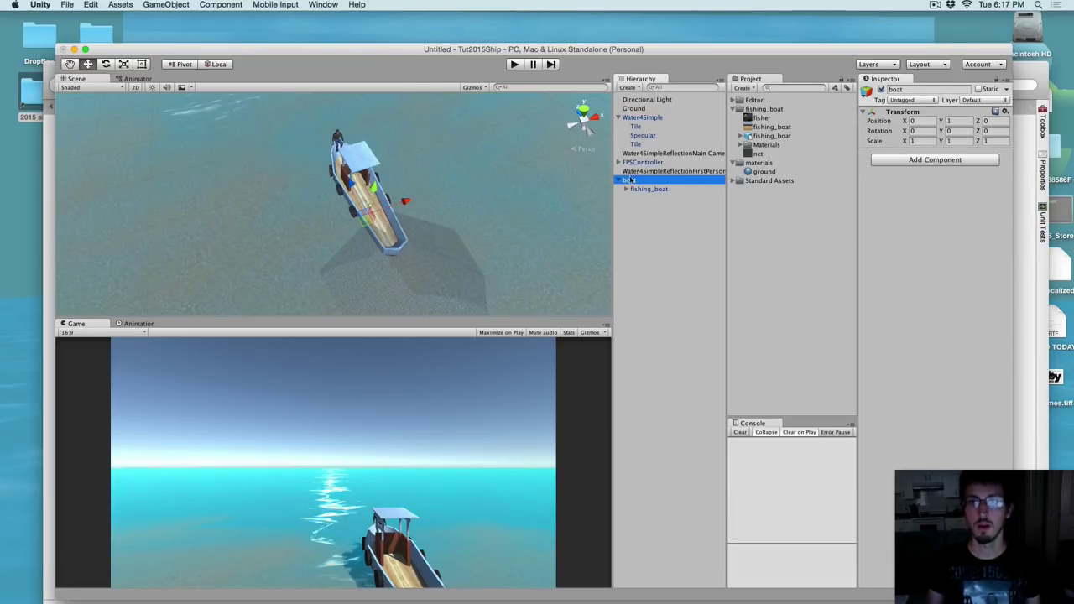
click(645, 189)
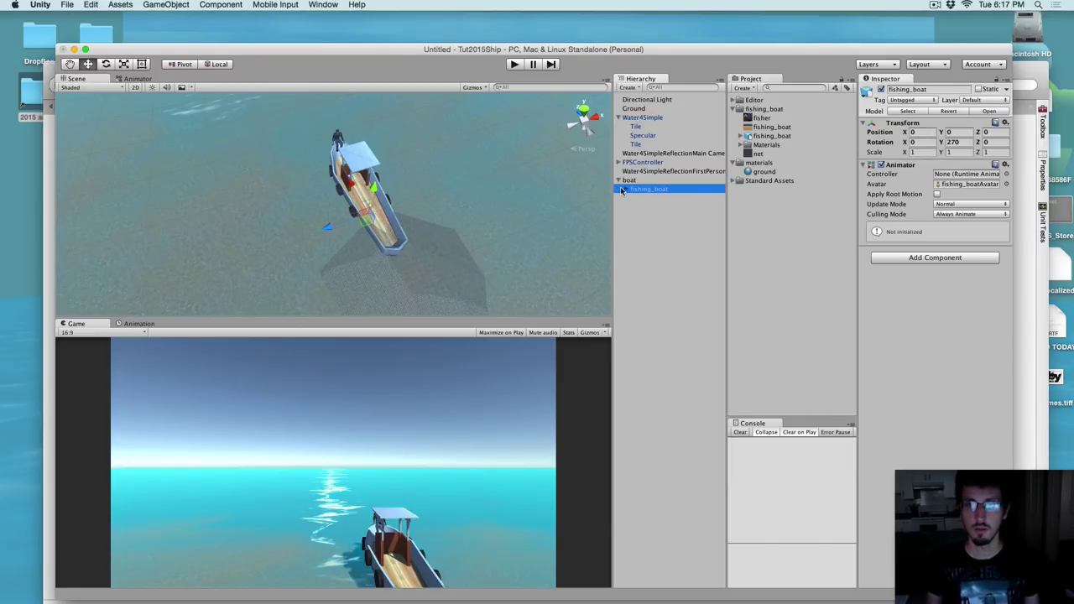
click(623, 189)
Delete the fisher (accepting the lost prefab link) and the net from fishing_boat
click(651, 199)
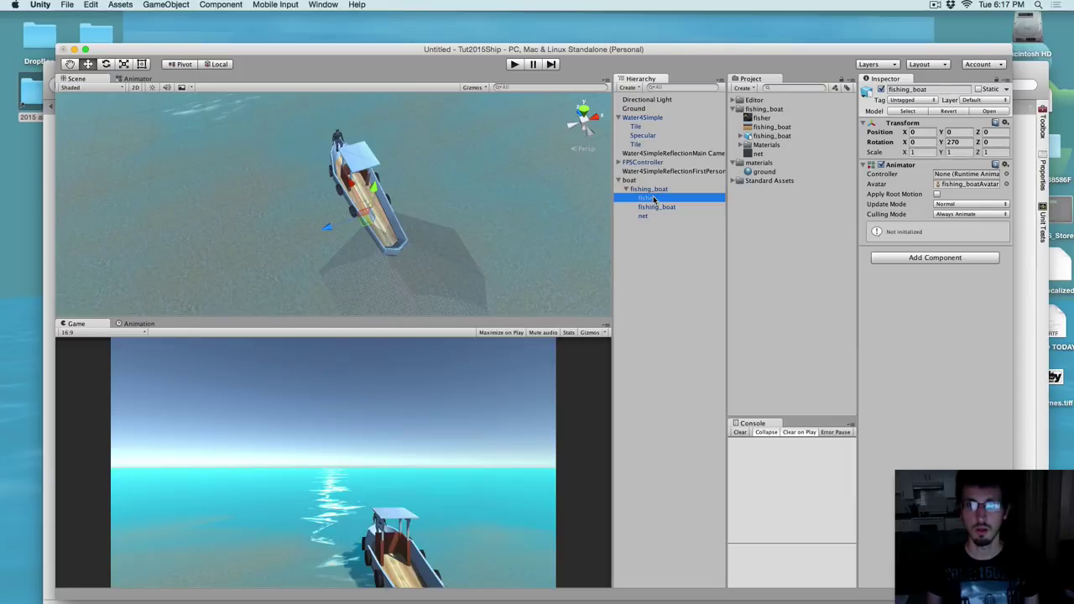
right_click(646, 199)
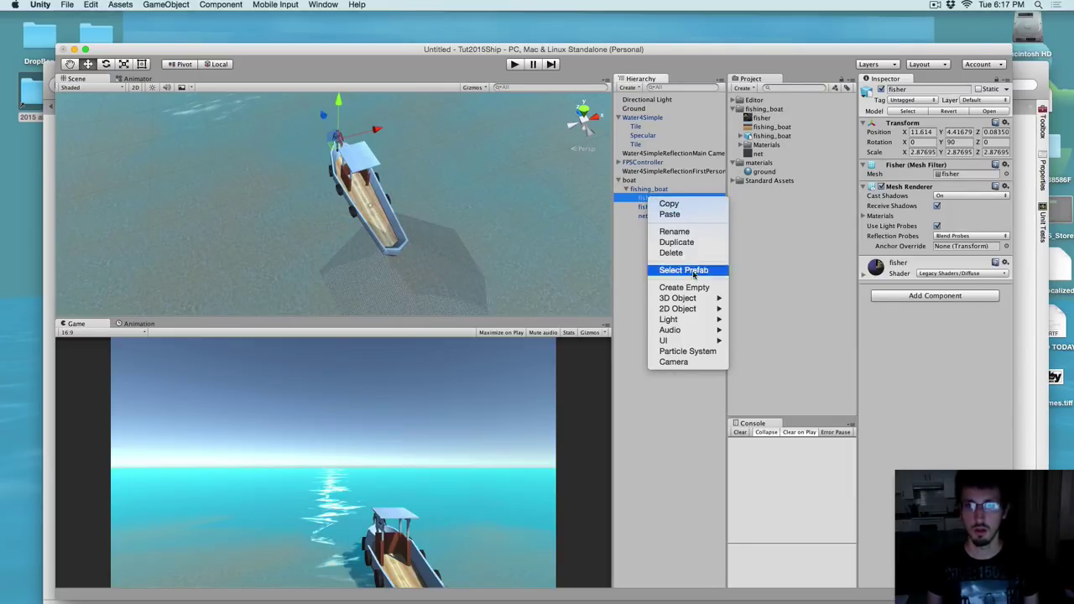
click(671, 252)
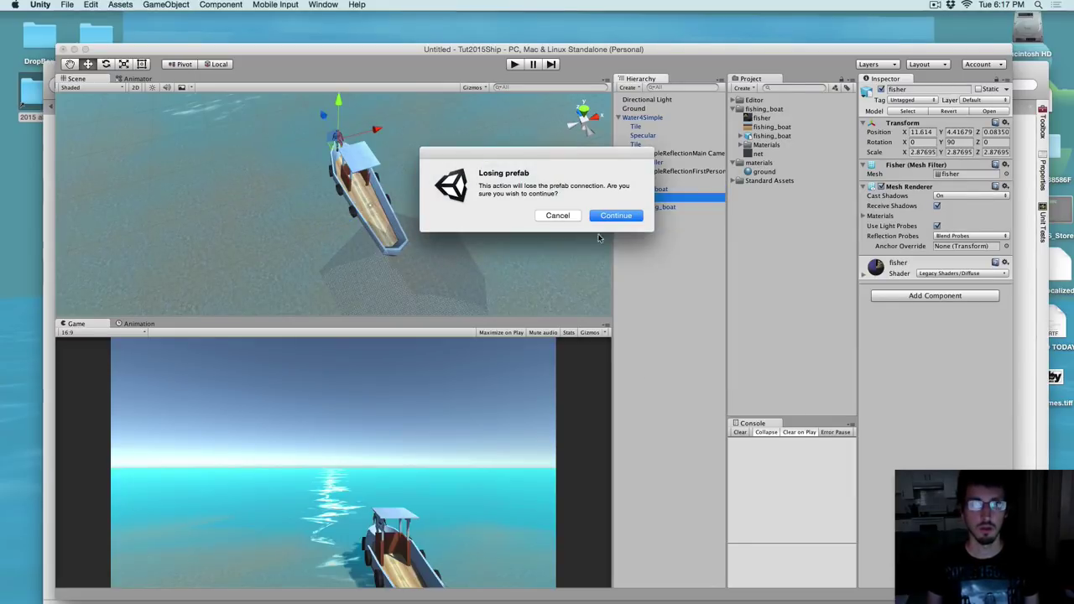
click(614, 215)
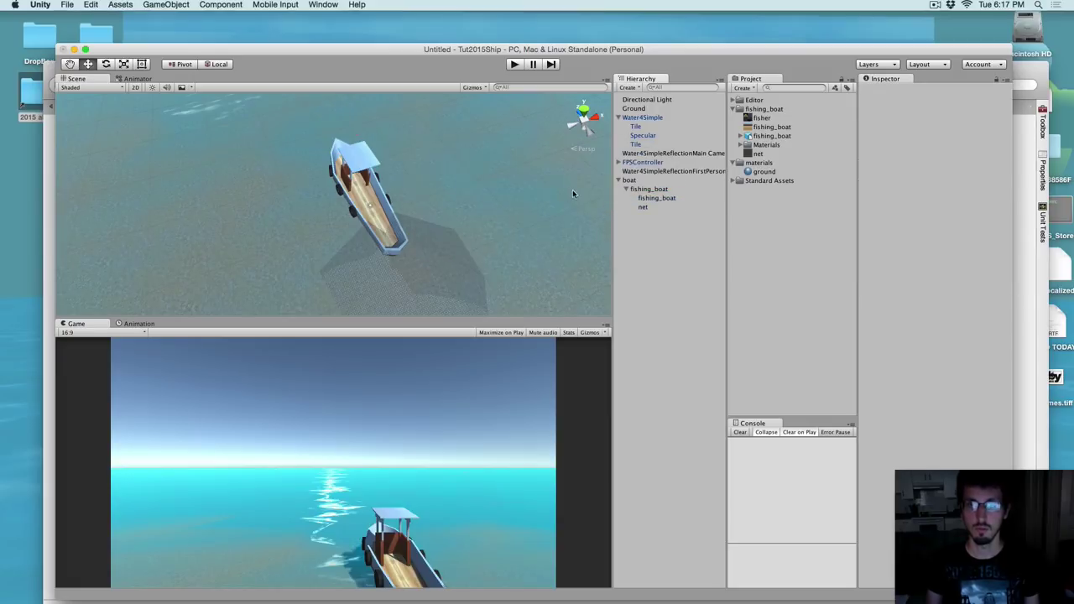
right_click(644, 208)
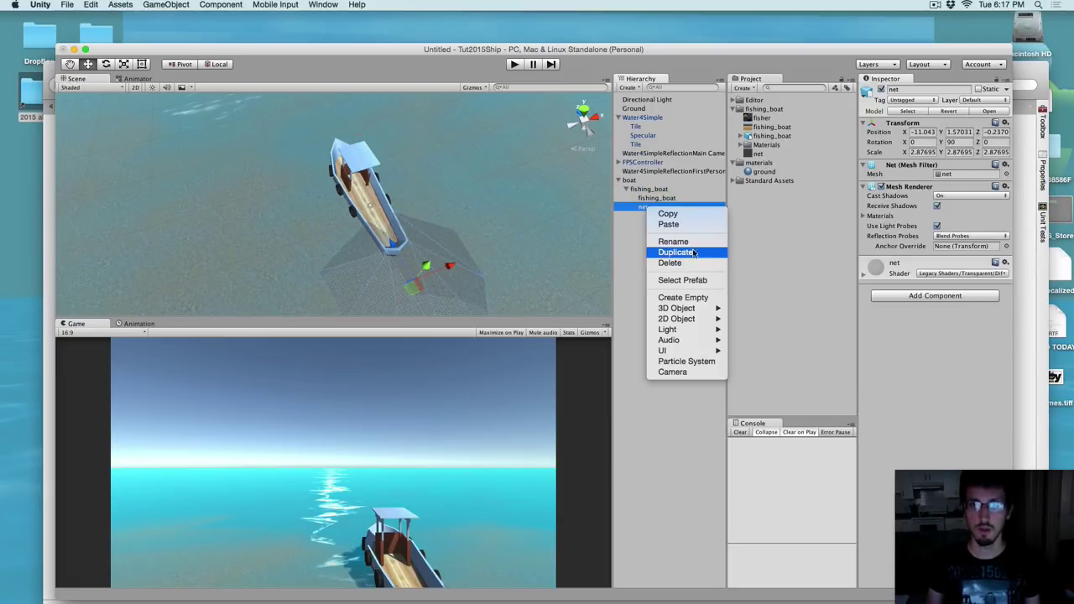
click(691, 262)
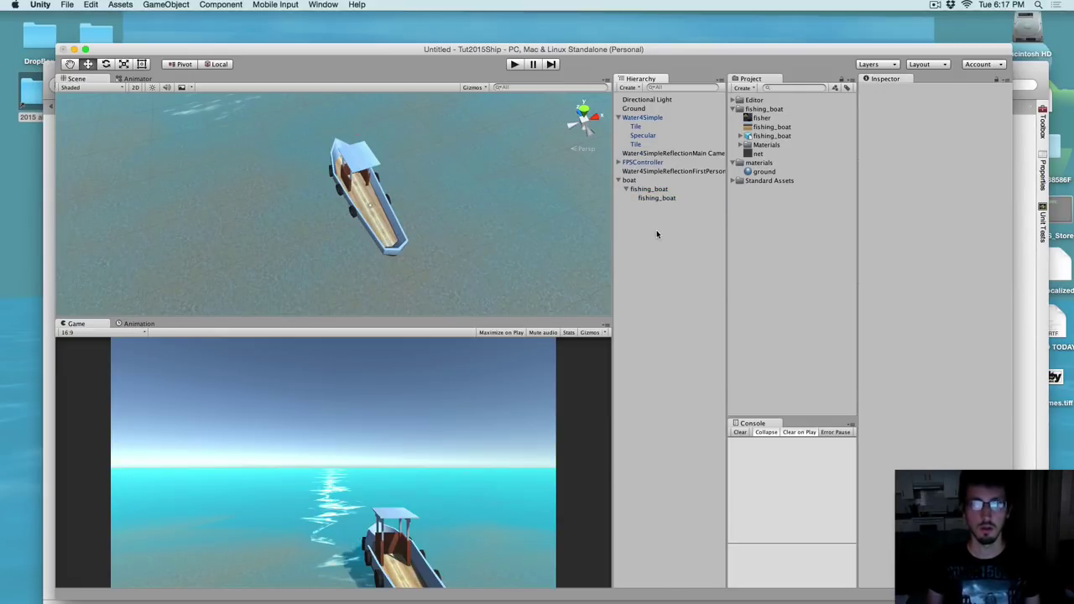
Collapse the boat group, play-test the bare hull on the sea, then select FPSController
click(626, 189)
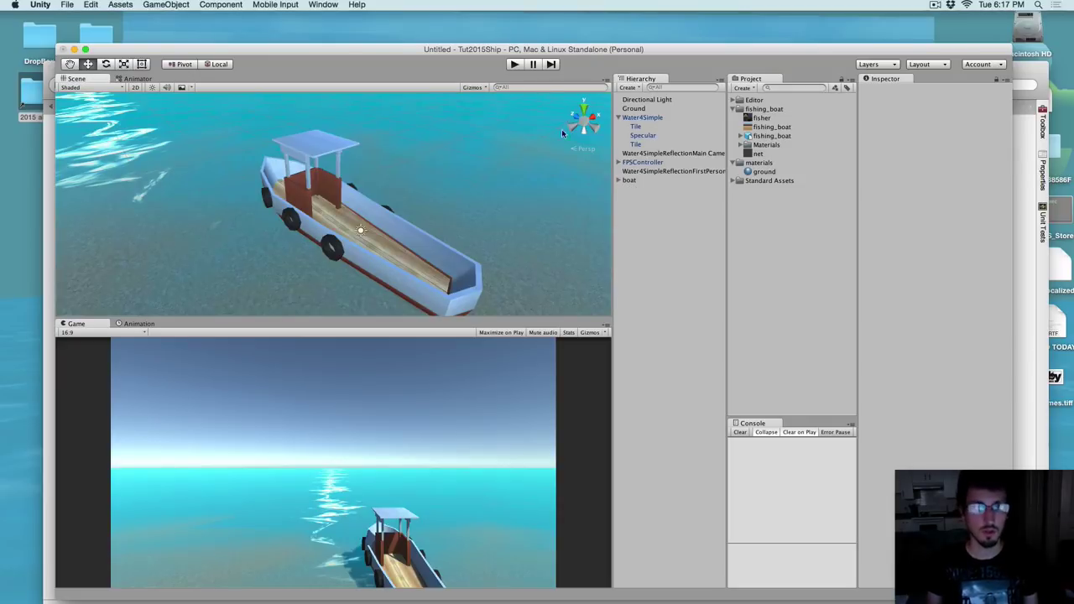
click(515, 65)
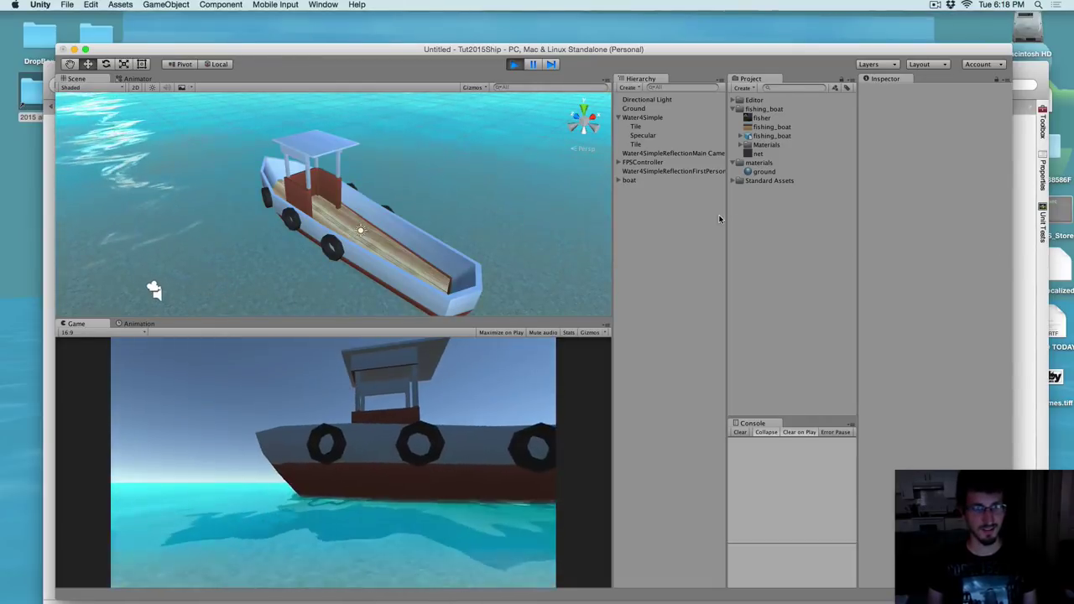
click(513, 64)
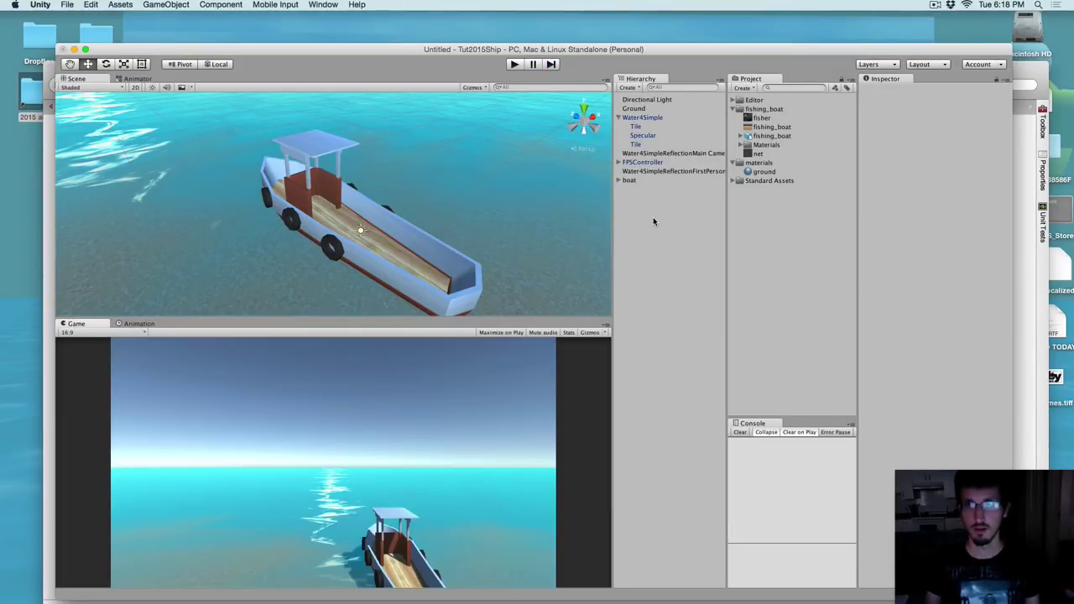
click(641, 162)
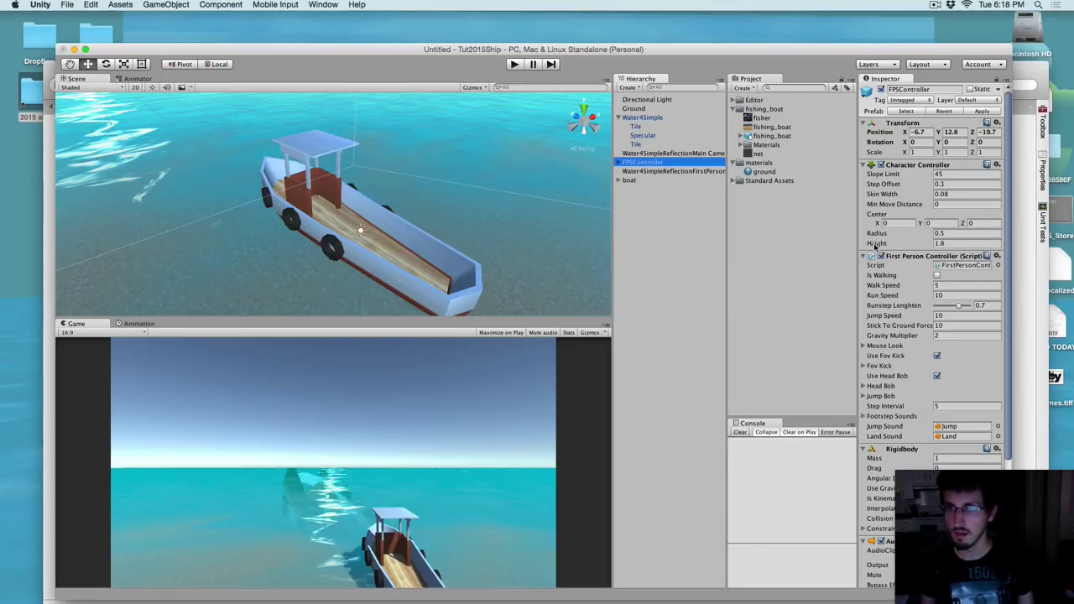
Set the FPSController's Character Controller Height to 5
click(952, 242)
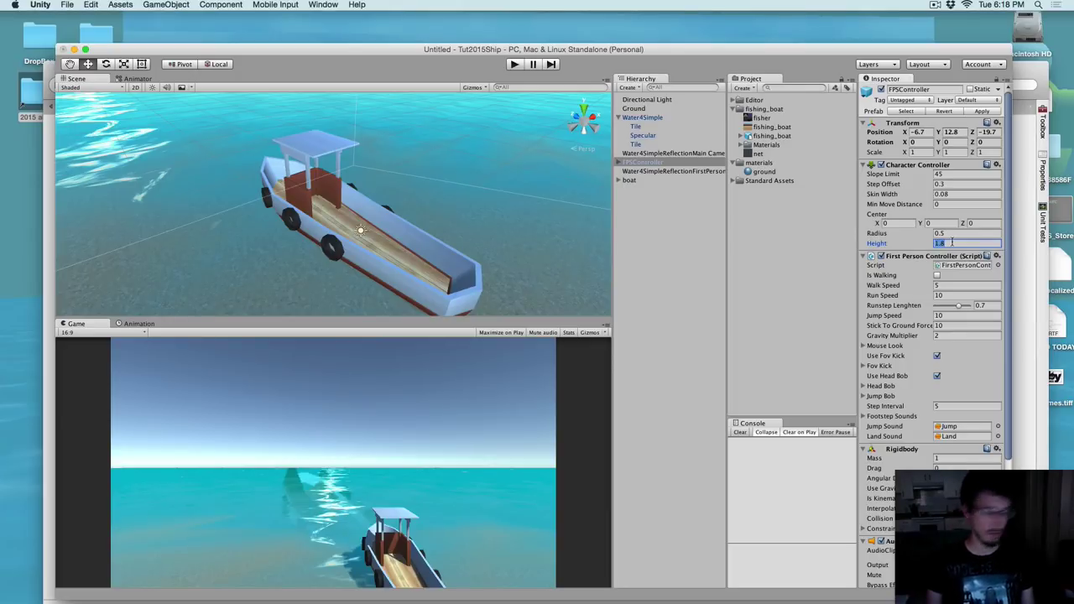
text(5)
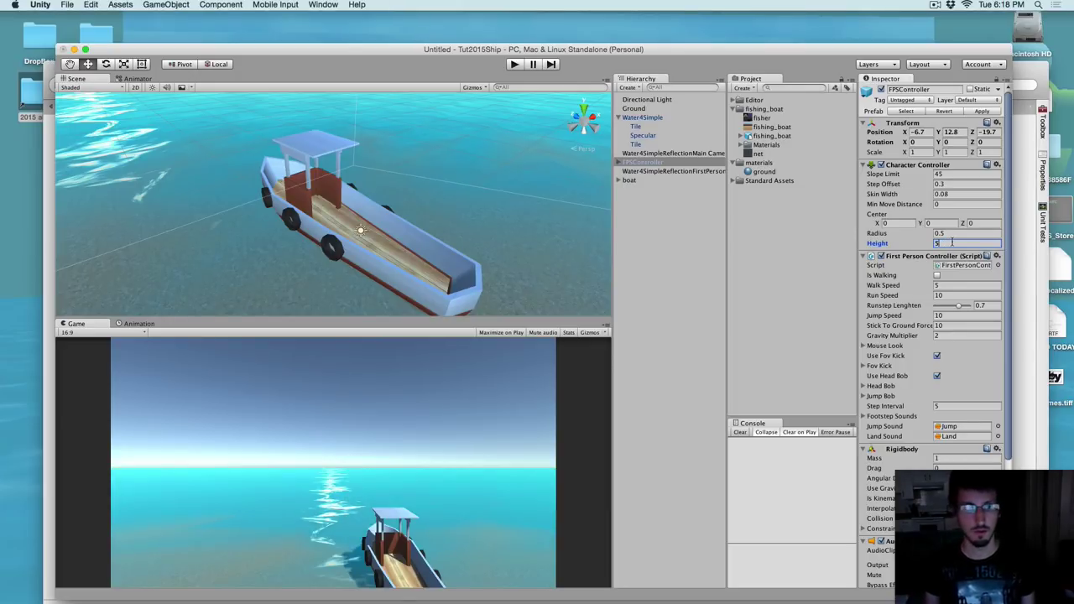
click(799, 243)
Play-test walking the taller player up to the boat hull with W and back with S
click(512, 66)
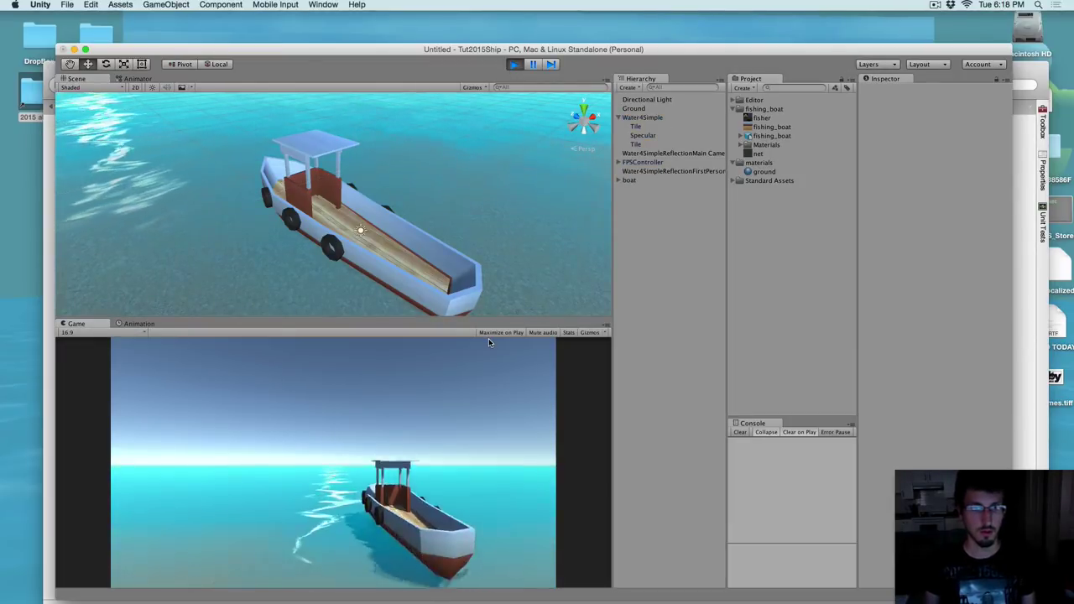
key(w)
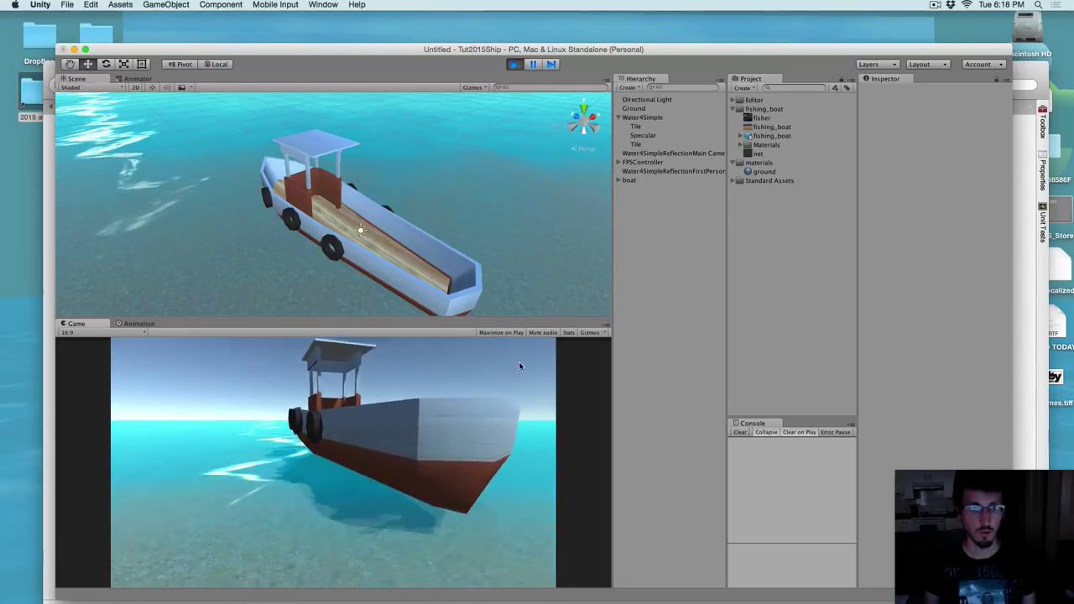
key(w)
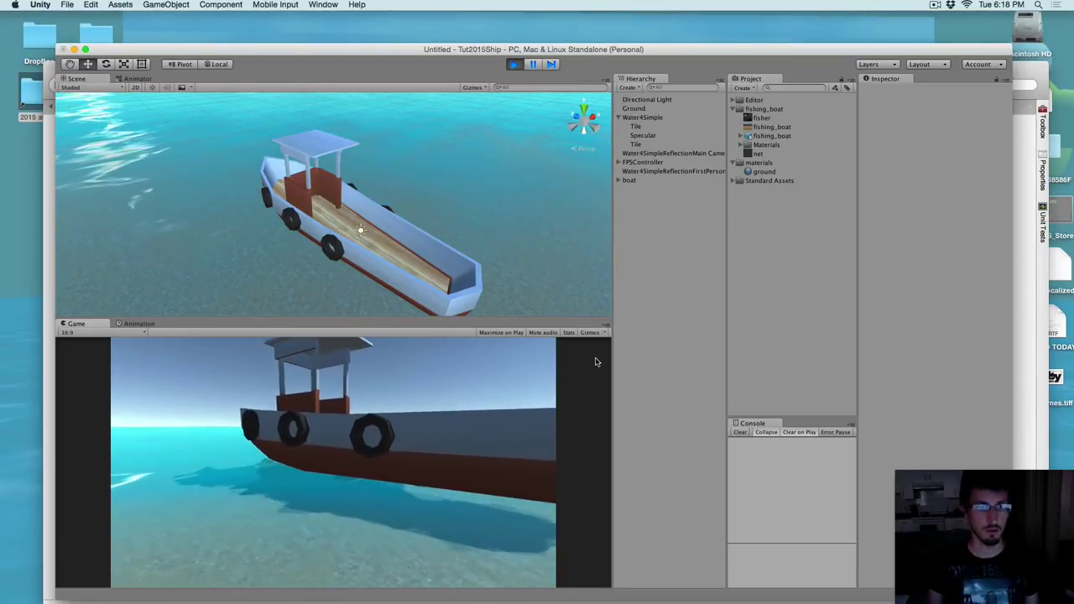
key(s)
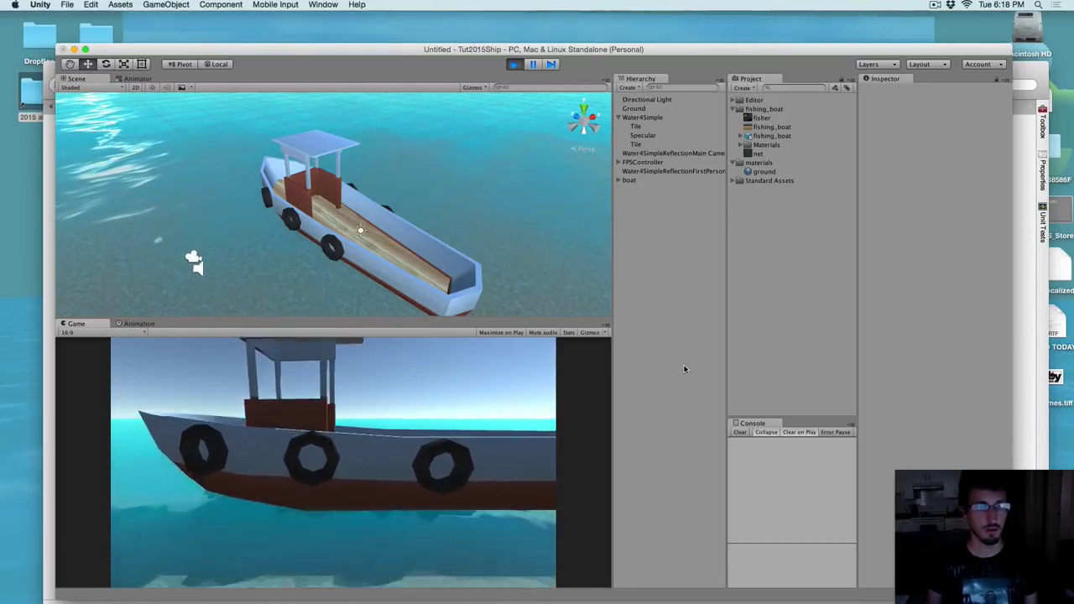
click(512, 64)
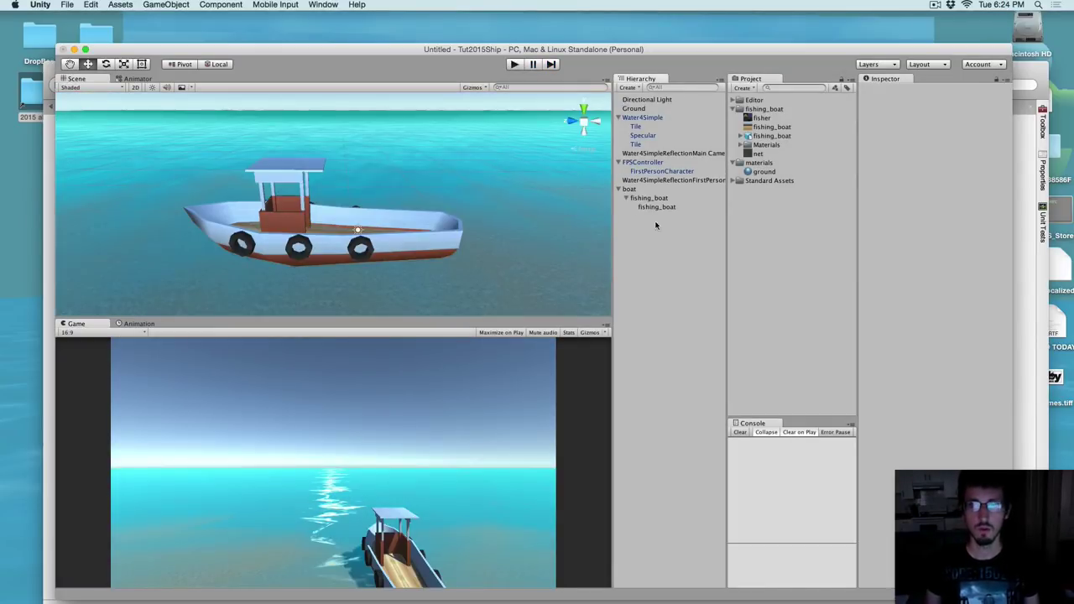
click(646, 207)
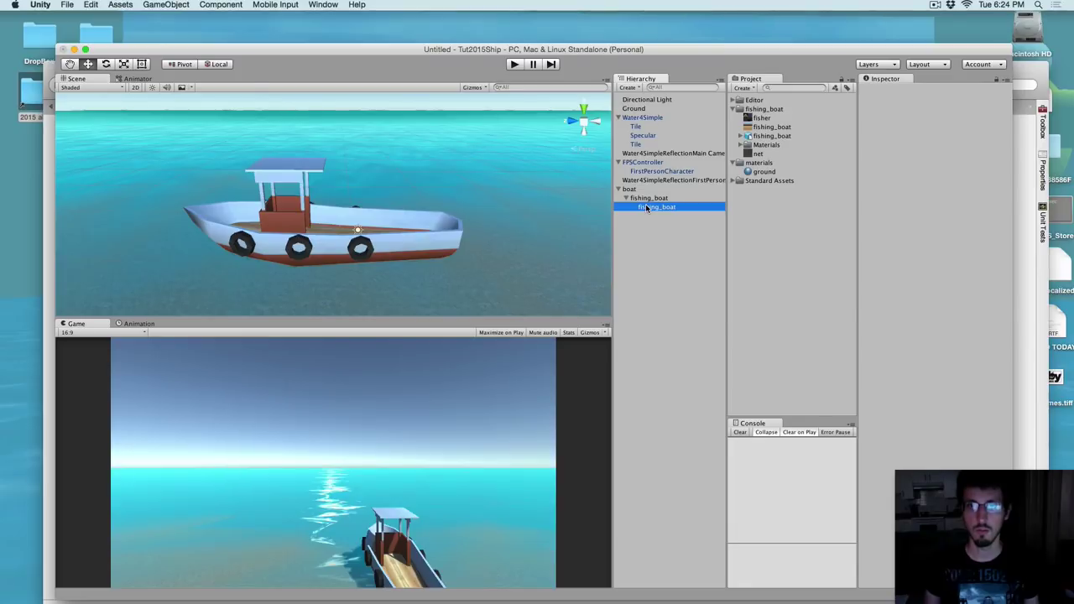
click(917, 327)
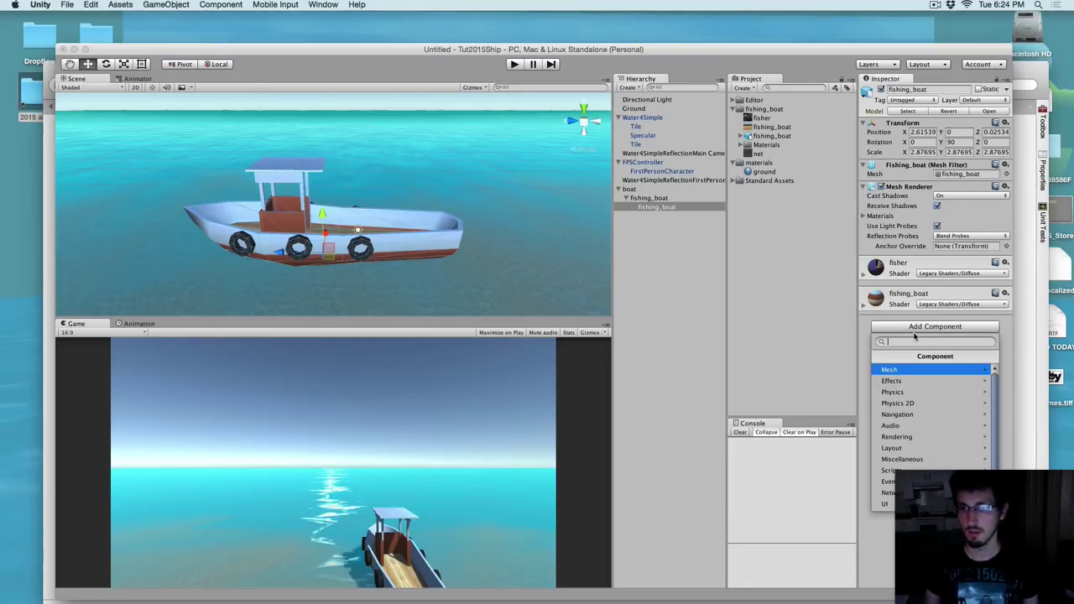
click(896, 392)
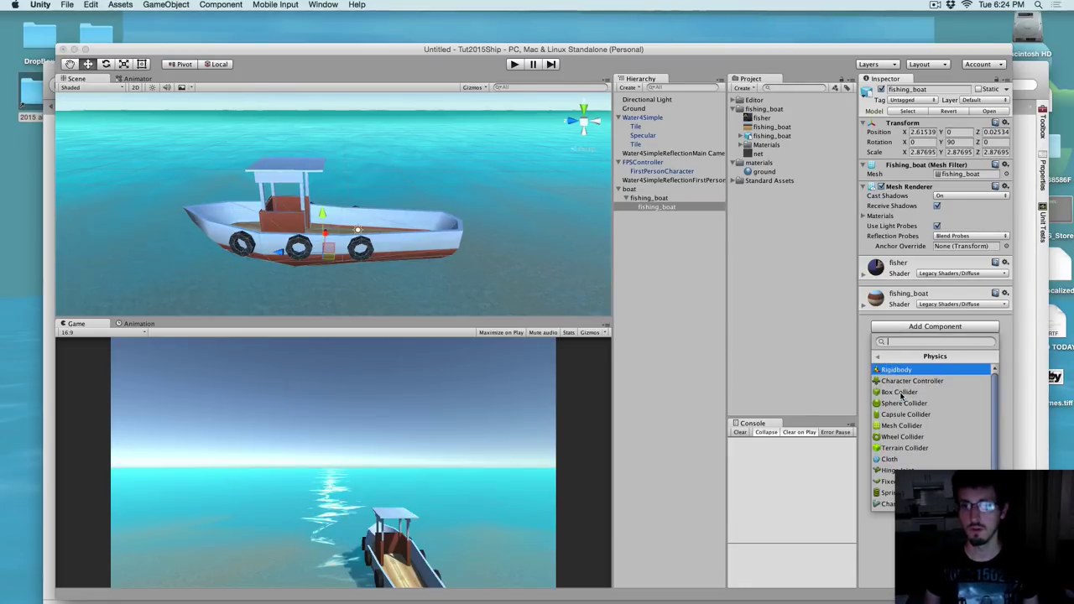
click(929, 427)
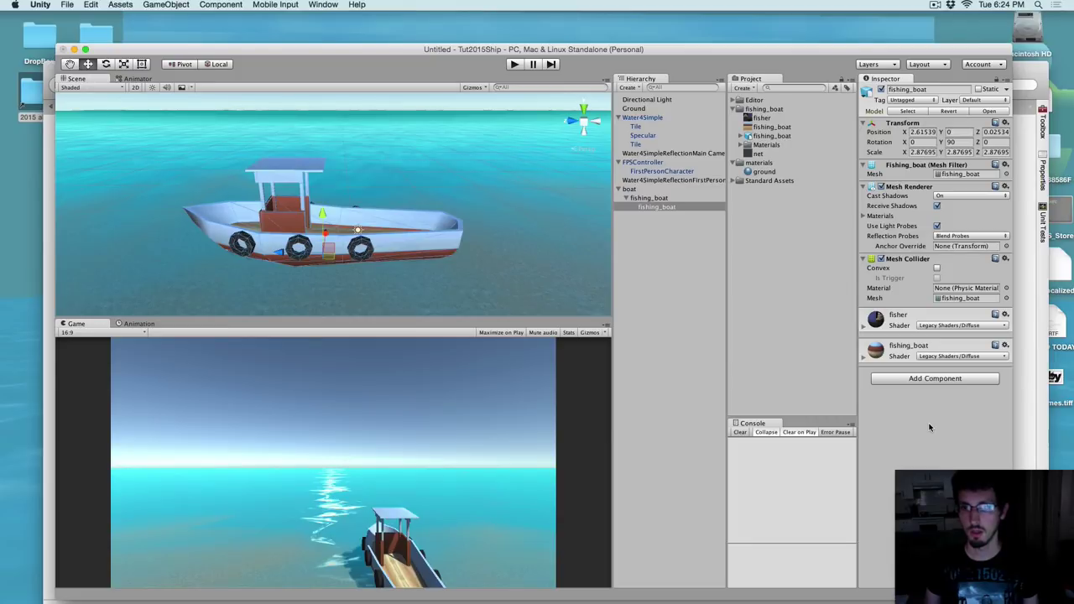
click(879, 188)
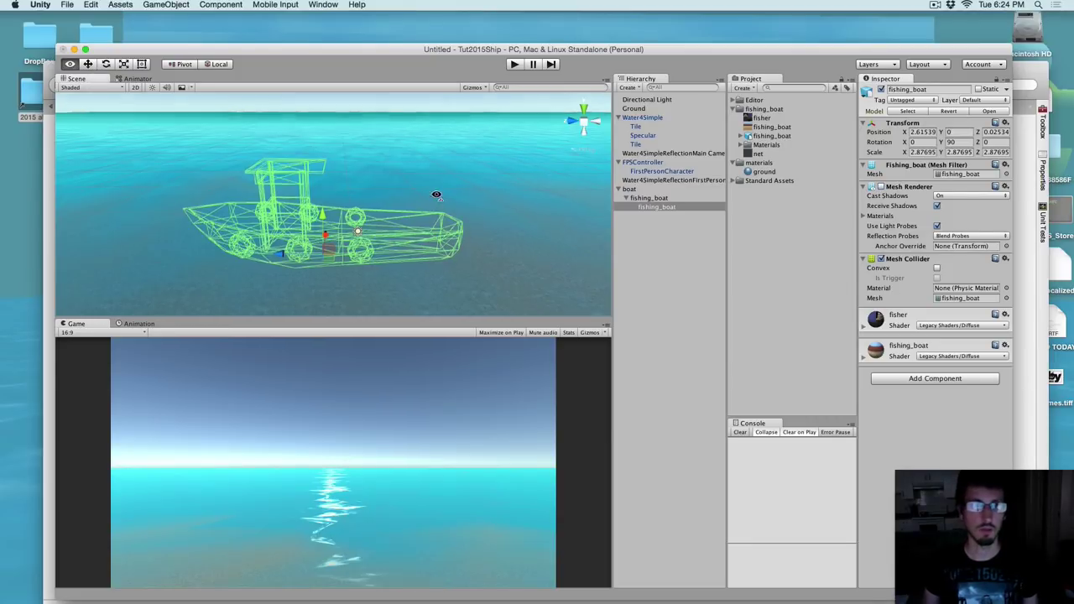
alt+drag(353, 218, 372, 247)
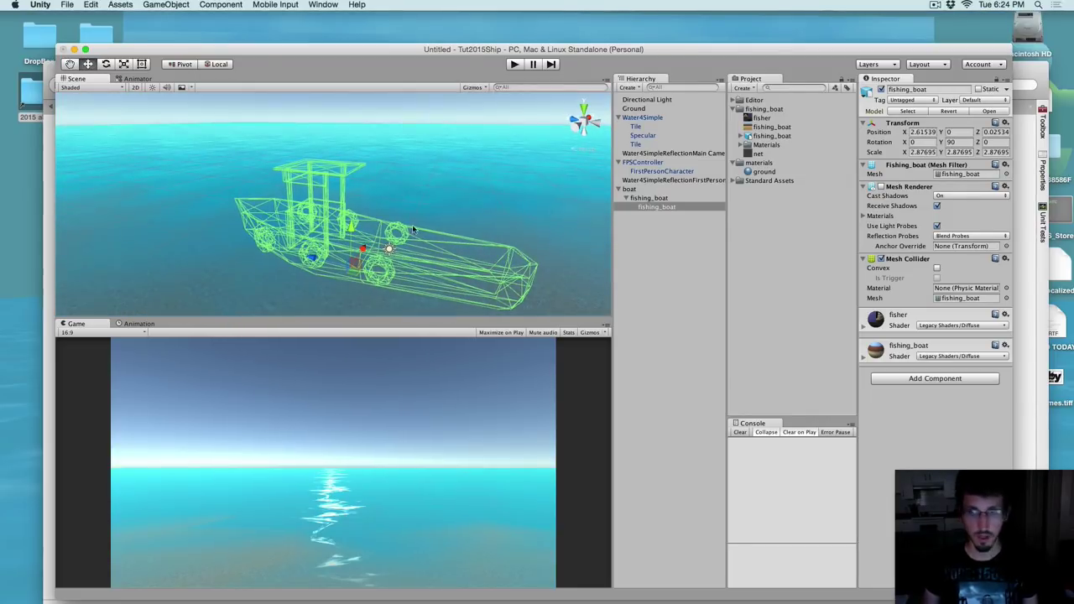
click(936, 269)
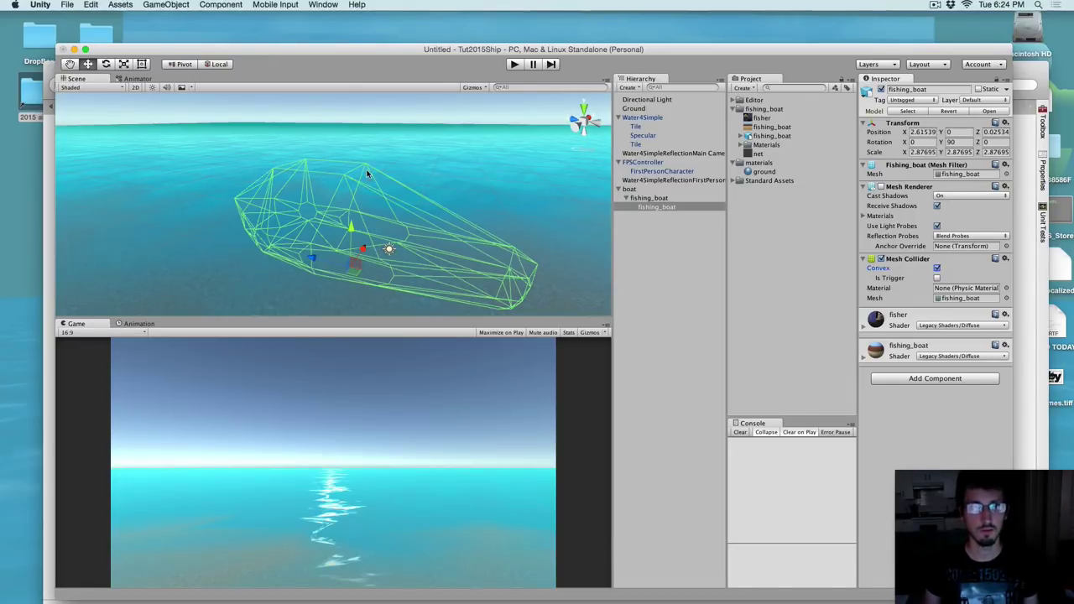
alt+drag(399, 243, 408, 200)
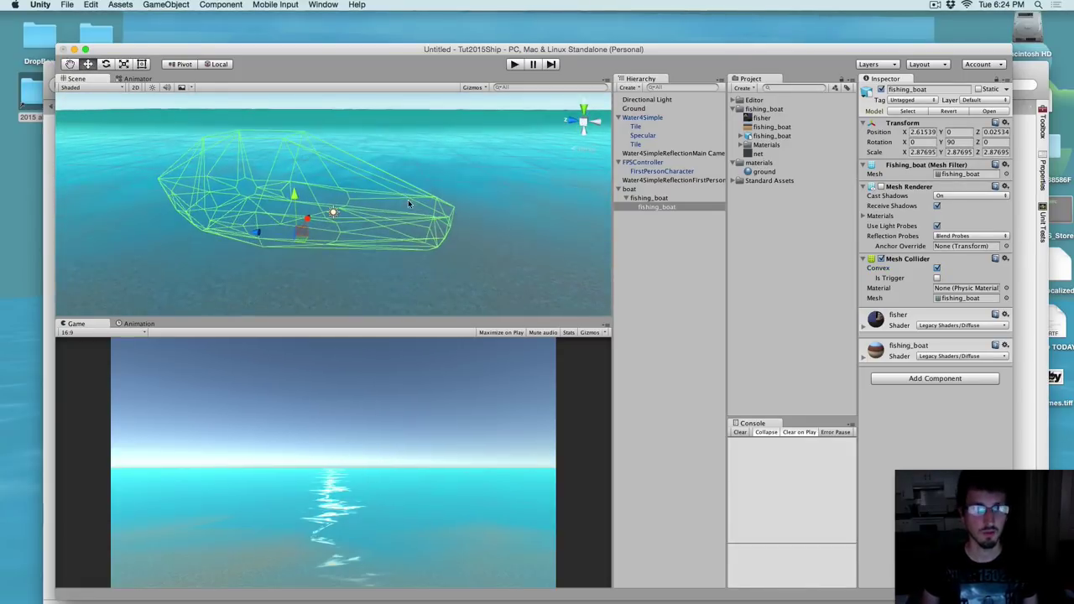
click(936, 269)
click(1005, 259)
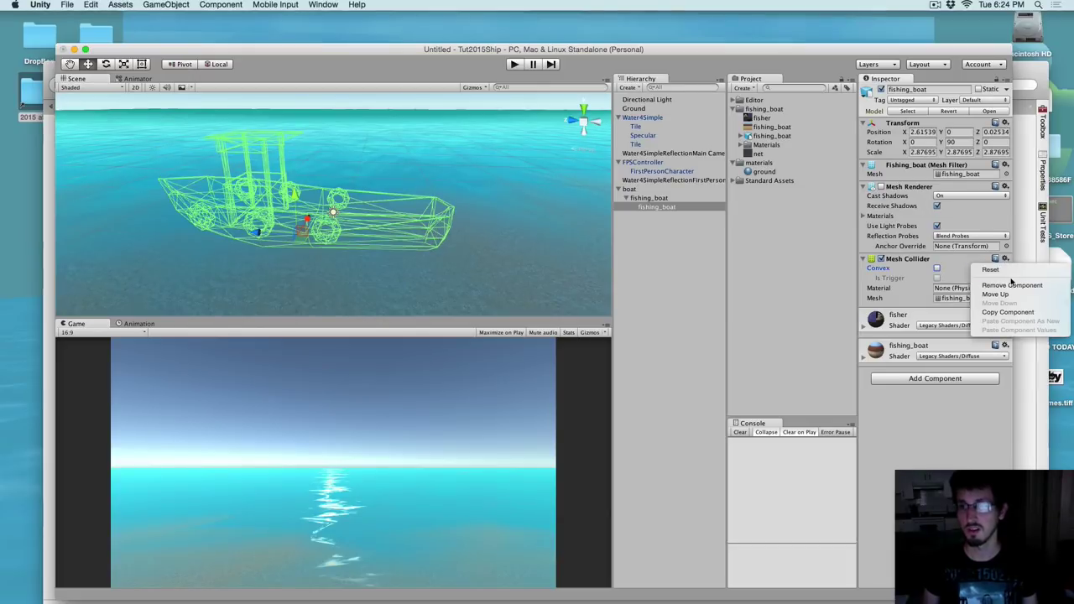
click(1012, 286)
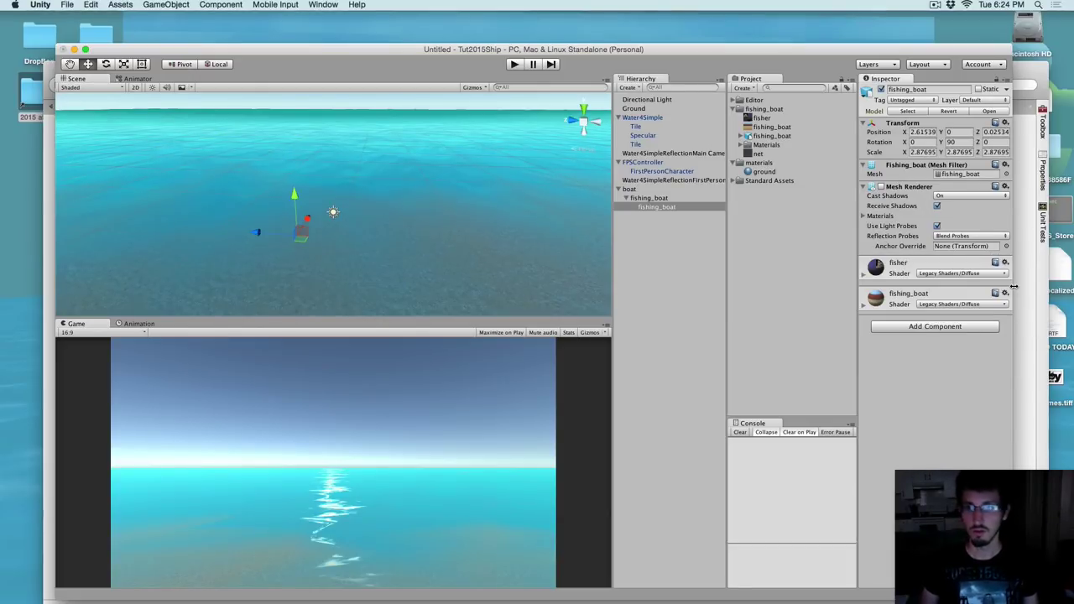
click(880, 186)
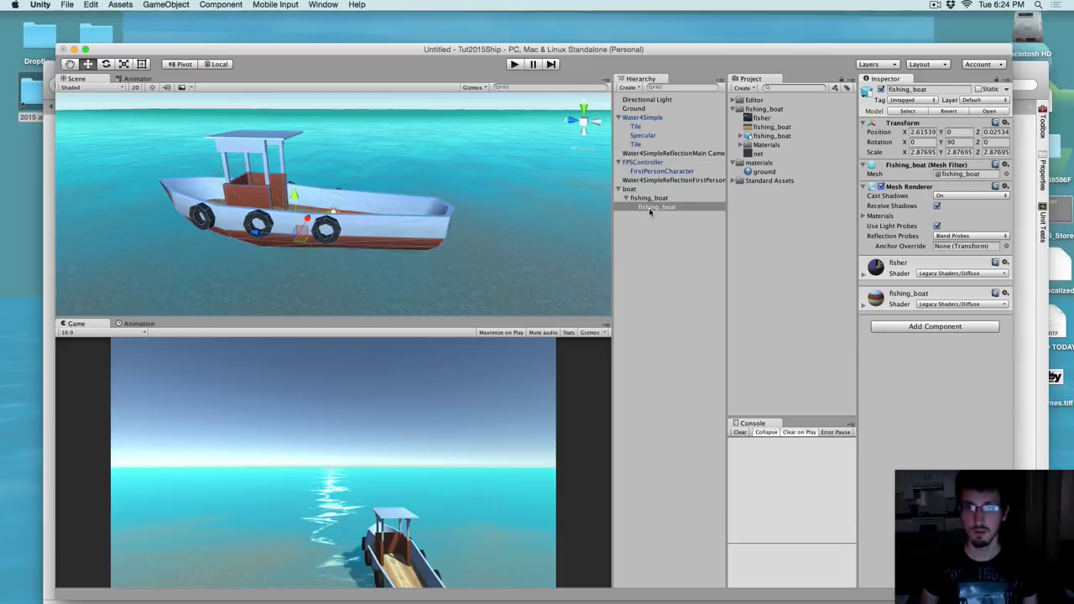
Add a new Cube to the scene via Create > 3D Object > Cube
click(624, 198)
click(634, 189)
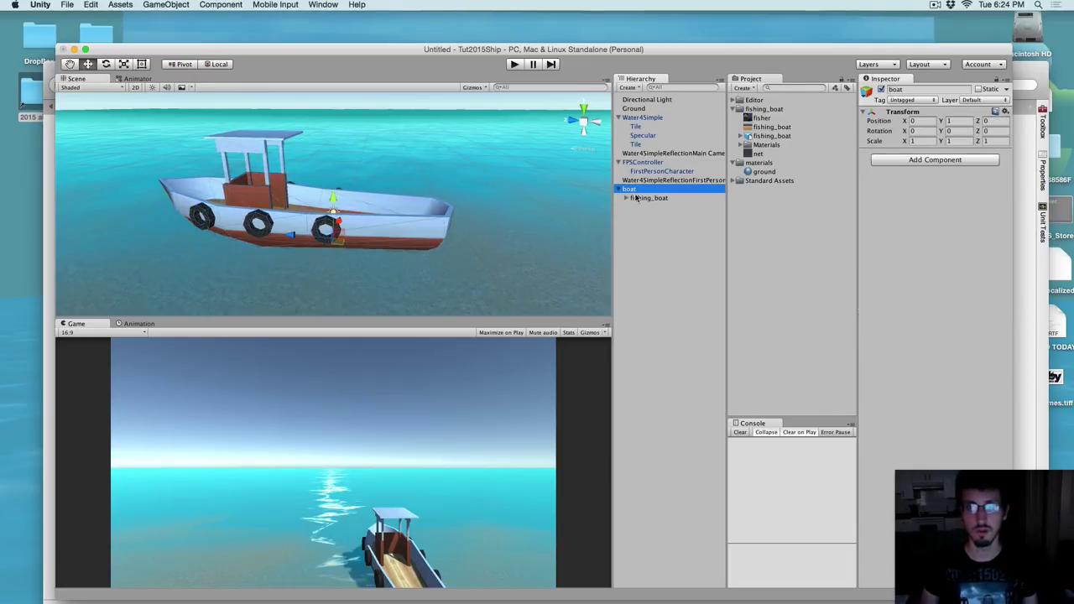
click(629, 88)
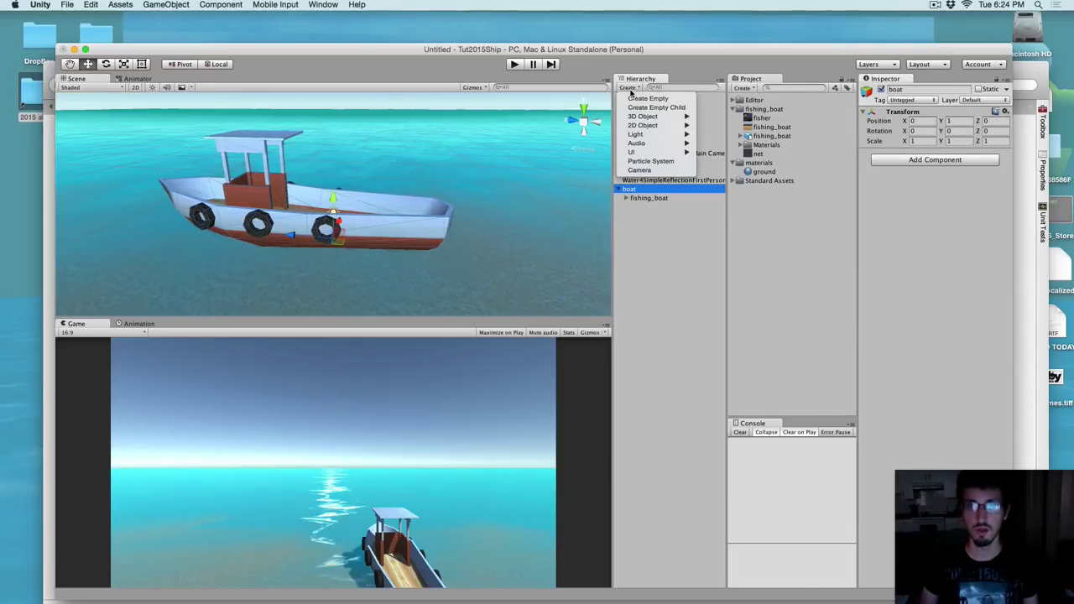
mouse_move(654, 117)
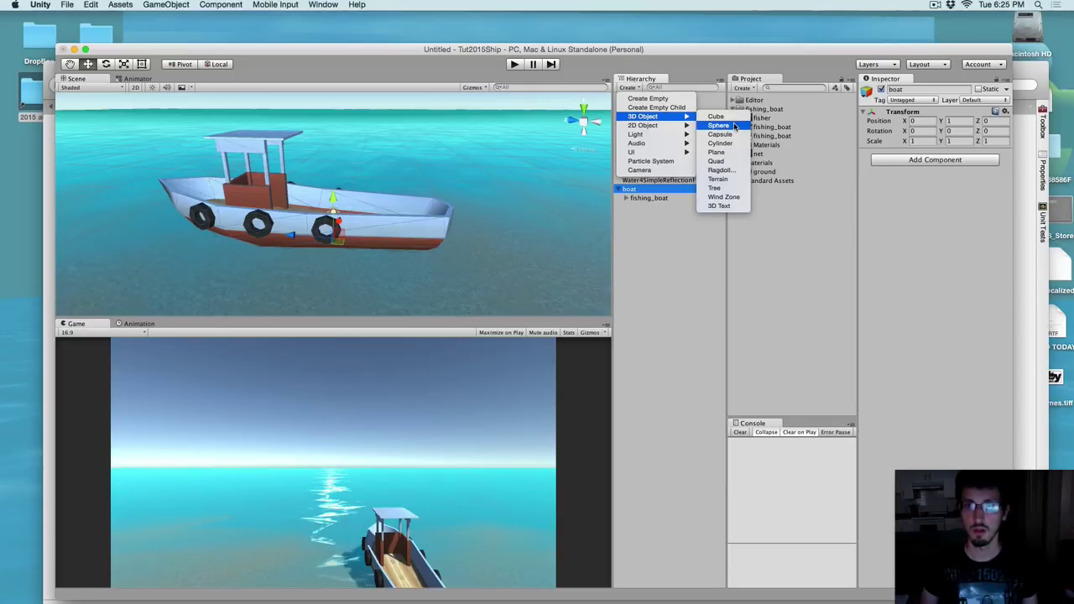
click(728, 117)
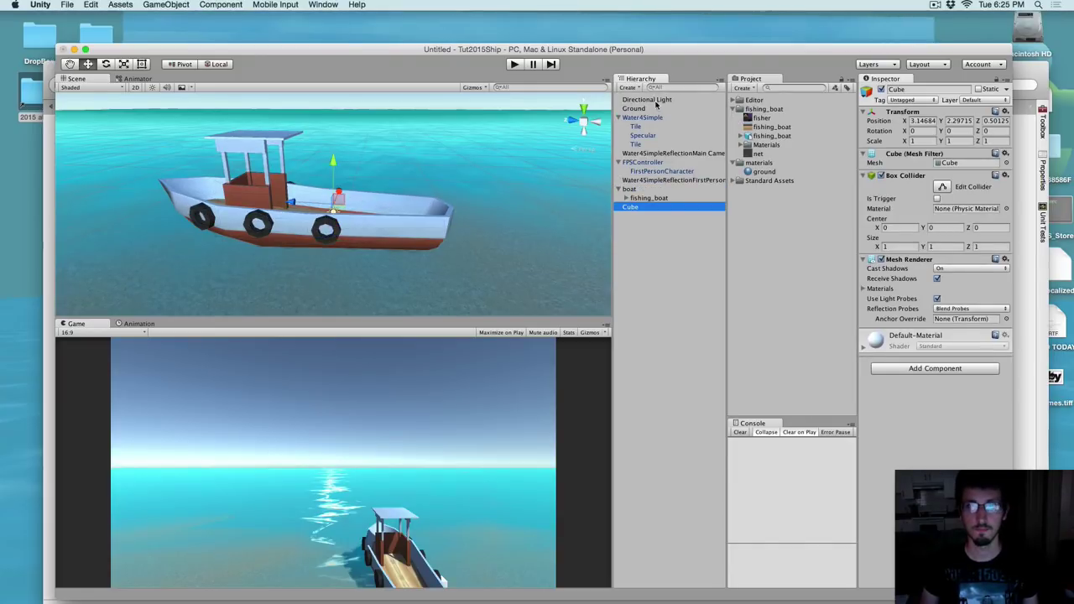
In an orthographic top view, move the cube along X to 0.17 over the boat's centreline
click(582, 111)
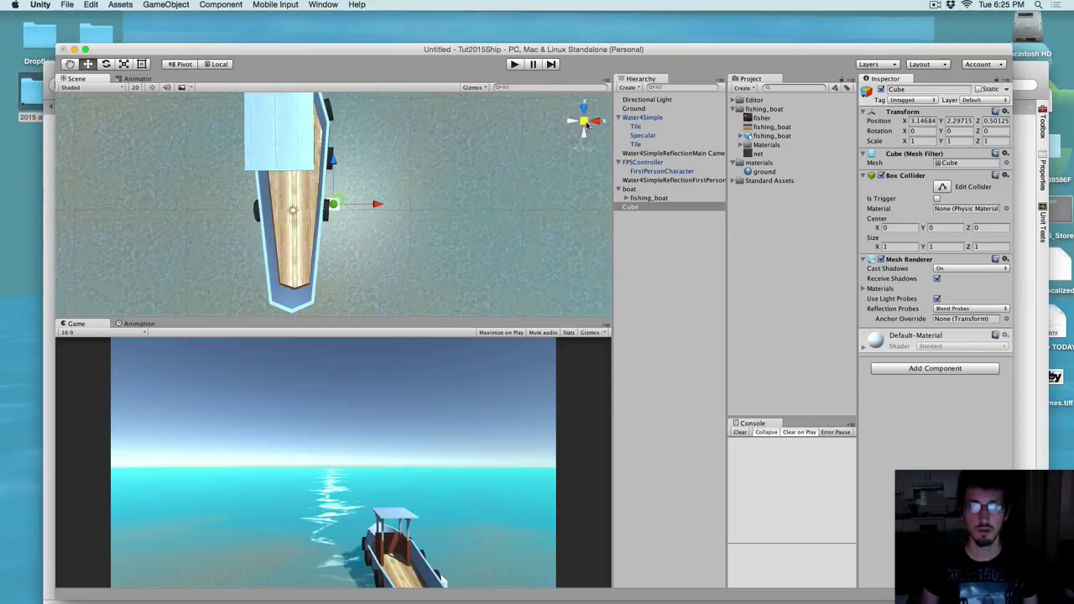
click(585, 122)
middle_drag(393, 173, 498, 158)
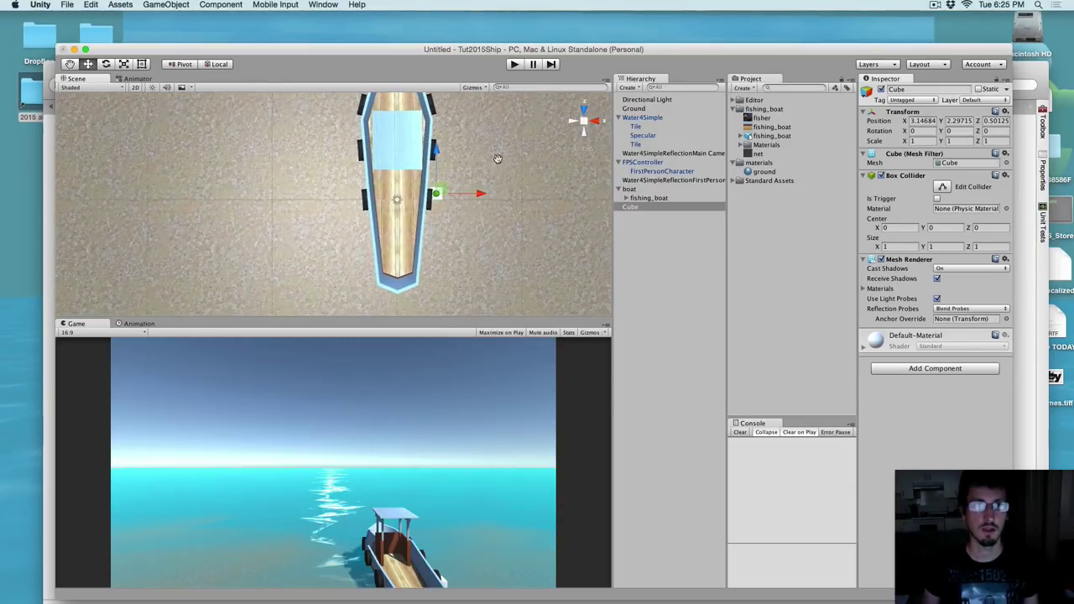
drag(478, 193, 428, 189)
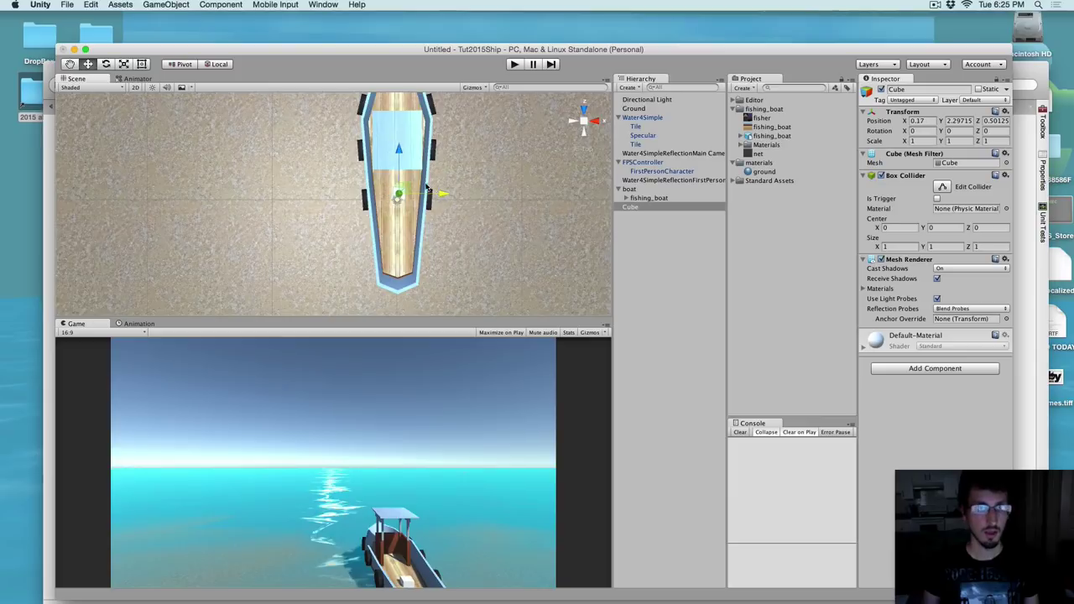
click(75, 88)
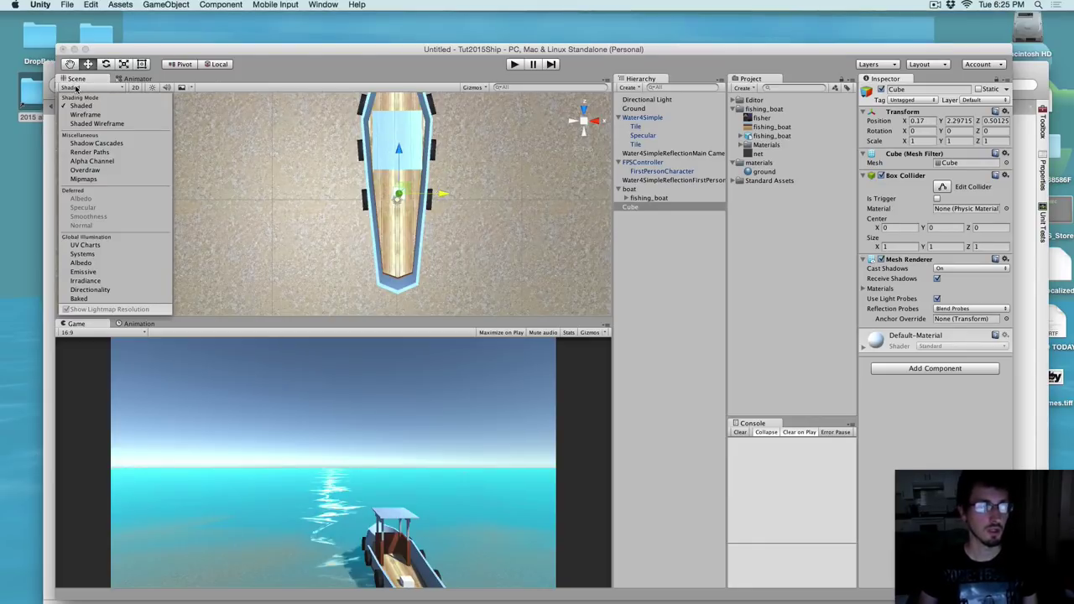
Switch to Wireframe shading, then widen the cube across the boat and stretch it lengthwise
click(84, 115)
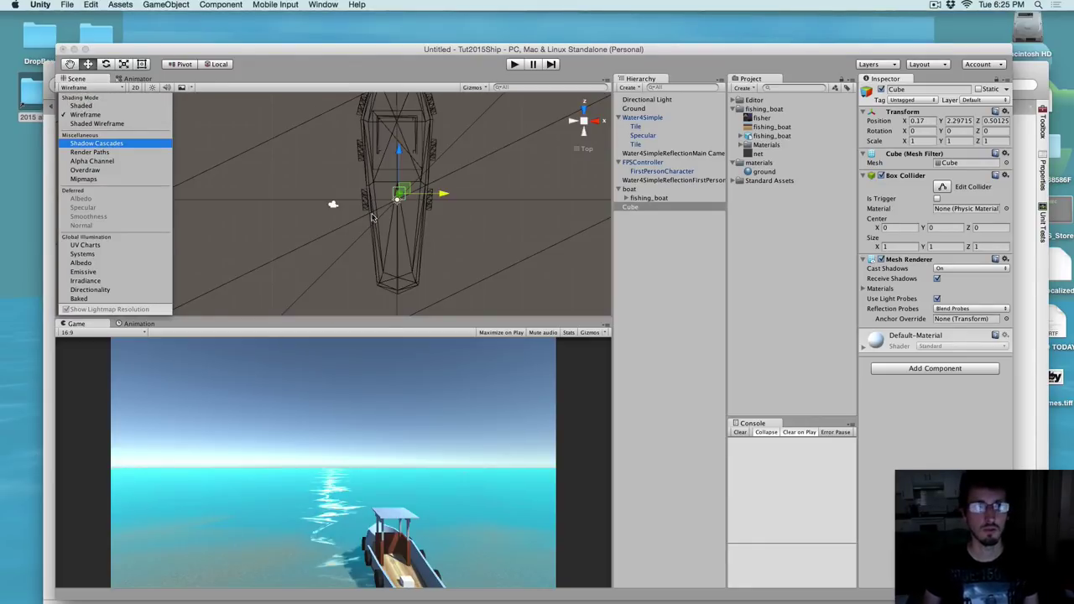
drag(398, 166, 397, 132)
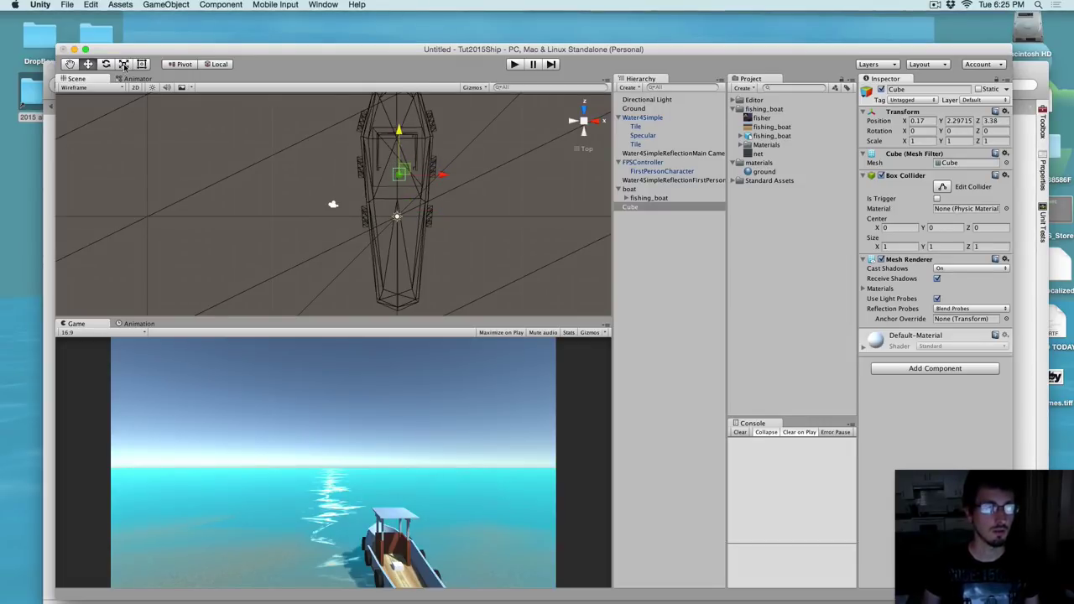
click(123, 64)
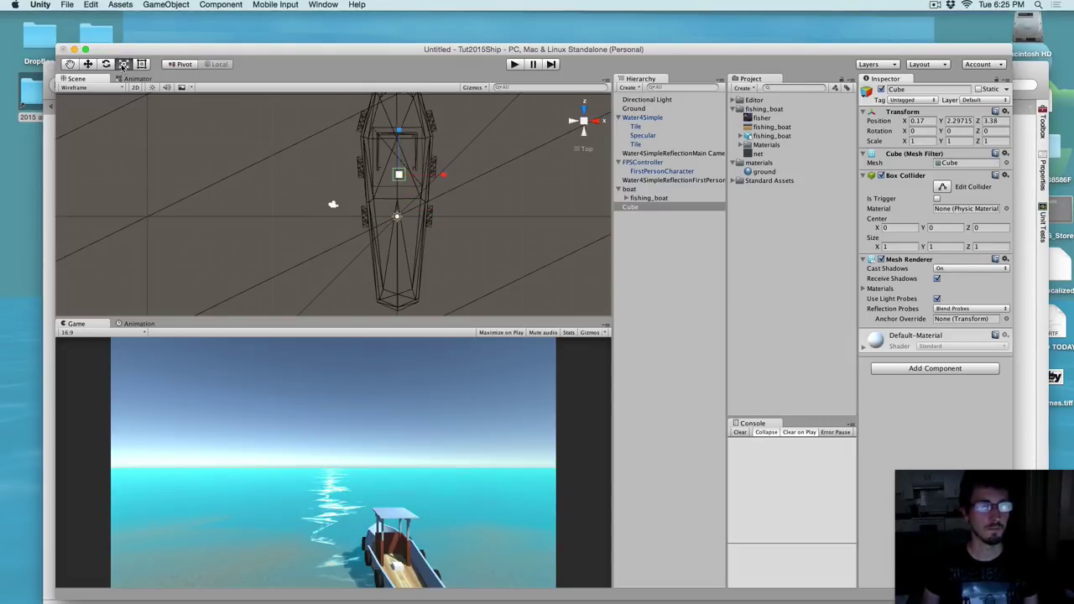
drag(443, 174, 587, 174)
middle_drag(358, 188, 352, 228)
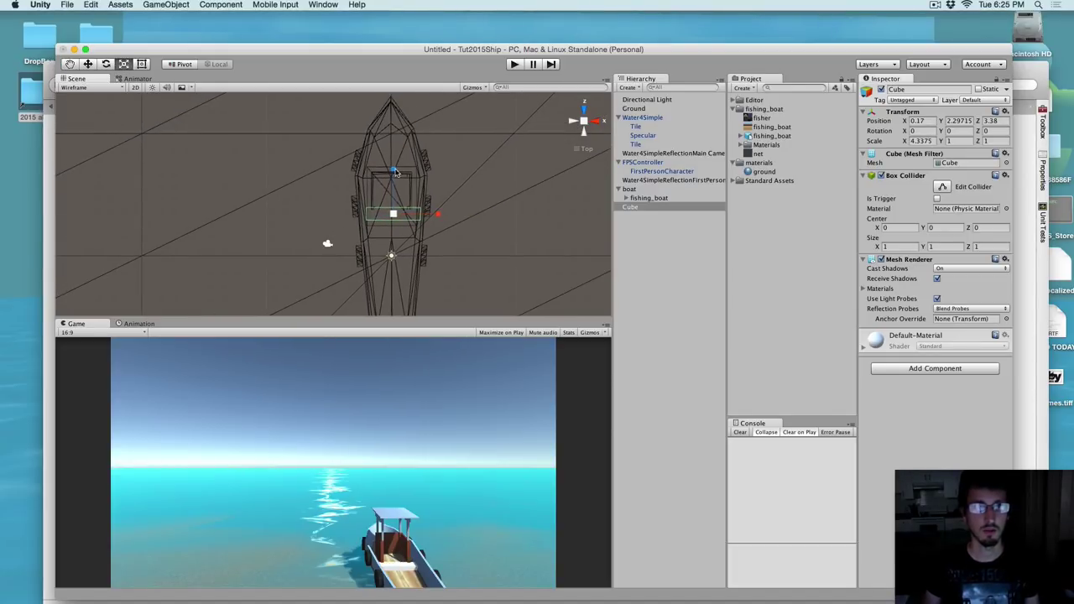
drag(392, 171, 635, 2)
Refine the cube's position and length so it spans the hull, scaled 4.3375 × 1 × 17.1668
alt+drag(495, 227, 116, 38)
click(88, 65)
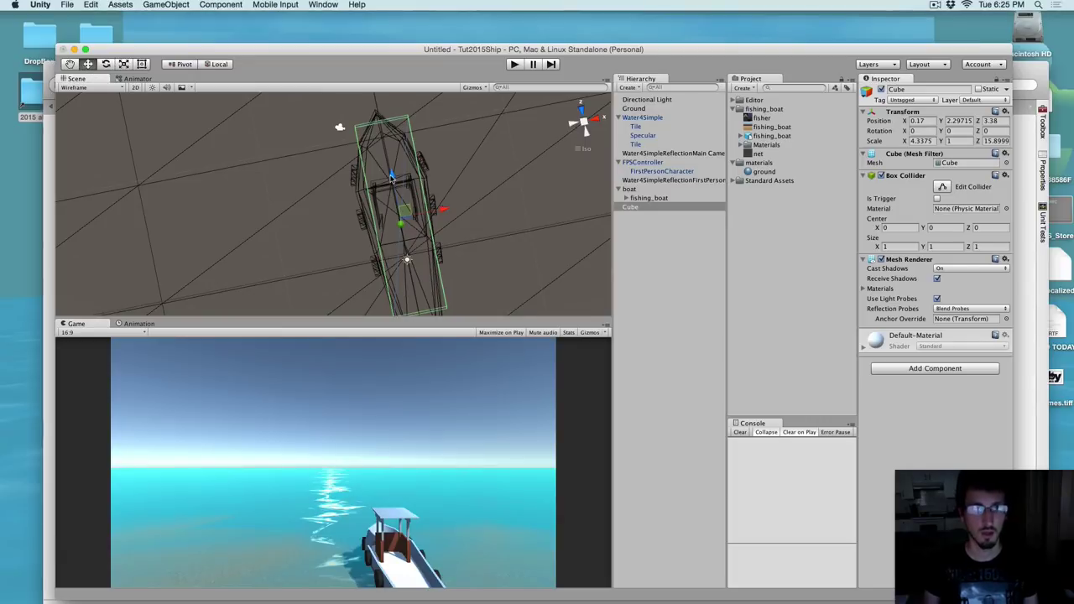
drag(390, 176, 392, 202)
middle_drag(482, 187, 401, 201)
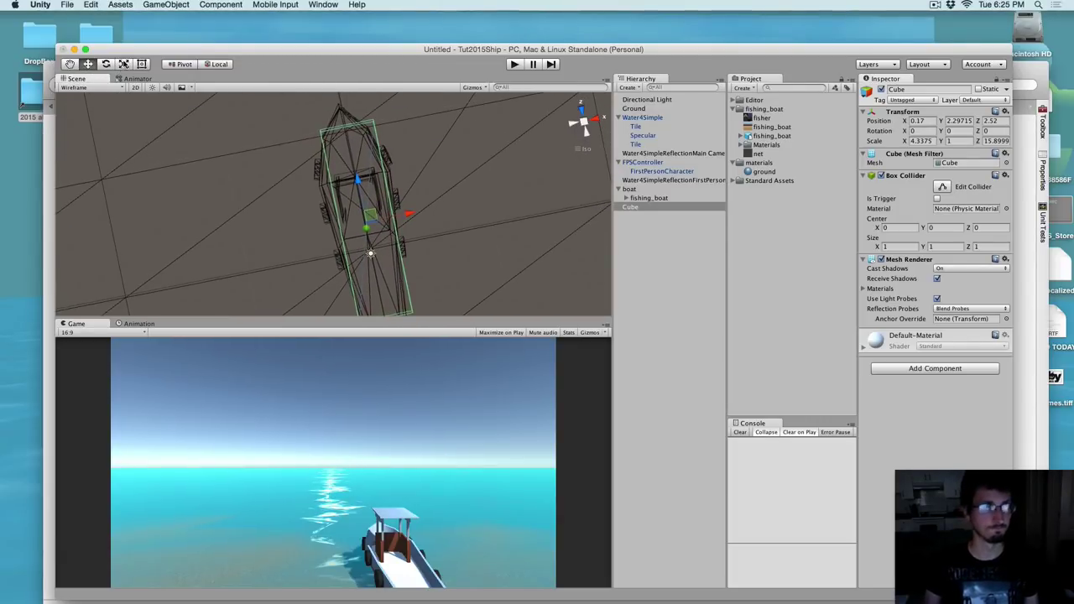
key(r)
drag(355, 181, 351, 166)
middle_drag(389, 182, 380, 157)
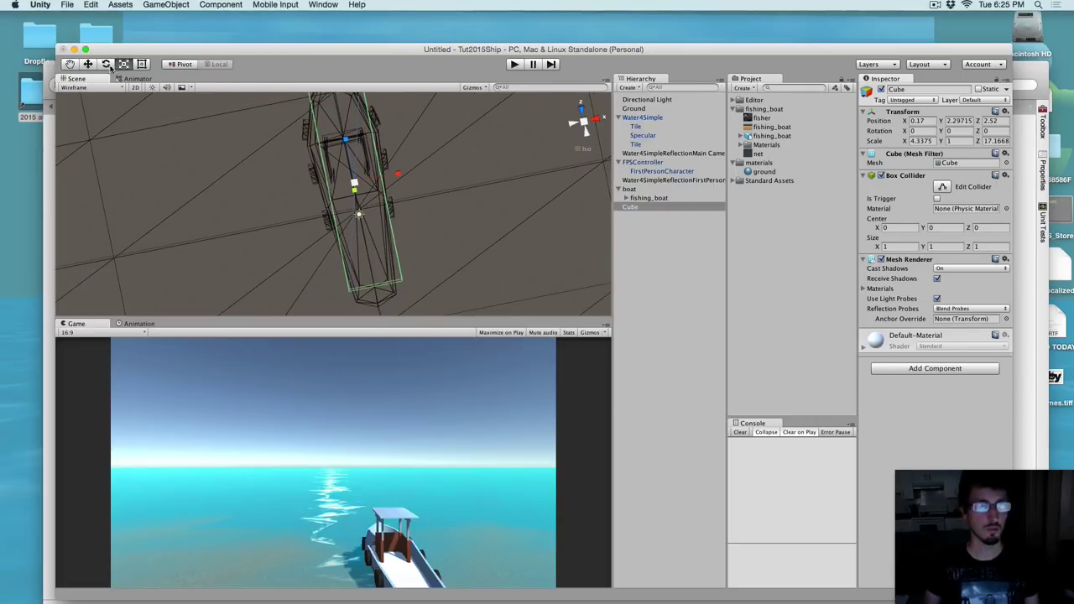
key(w)
drag(346, 140, 347, 149)
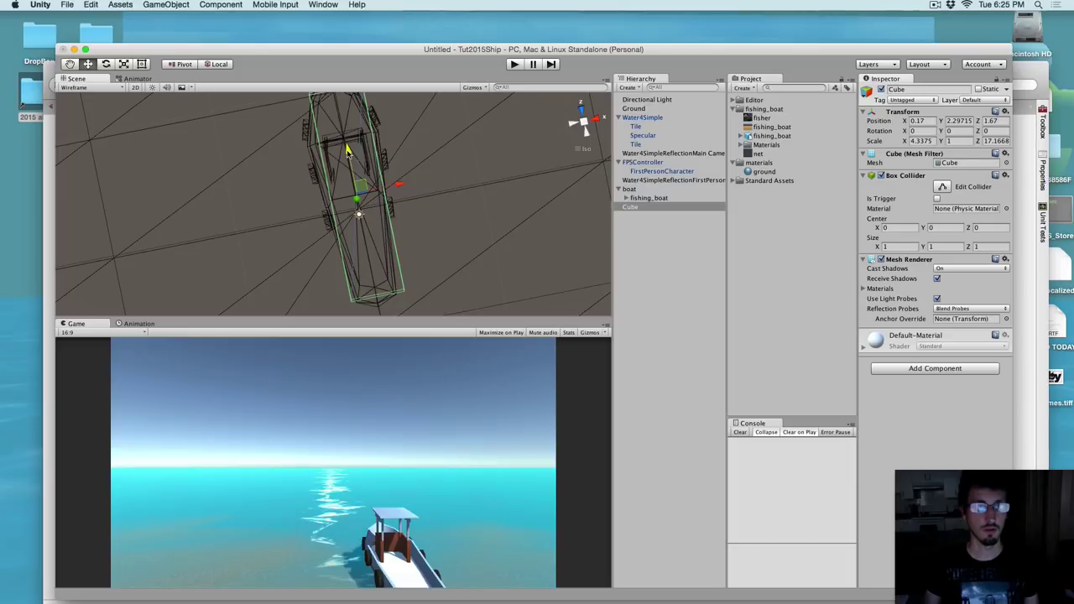
Lower the cube into the hull, check it from several views, and nest it under boat
click(570, 124)
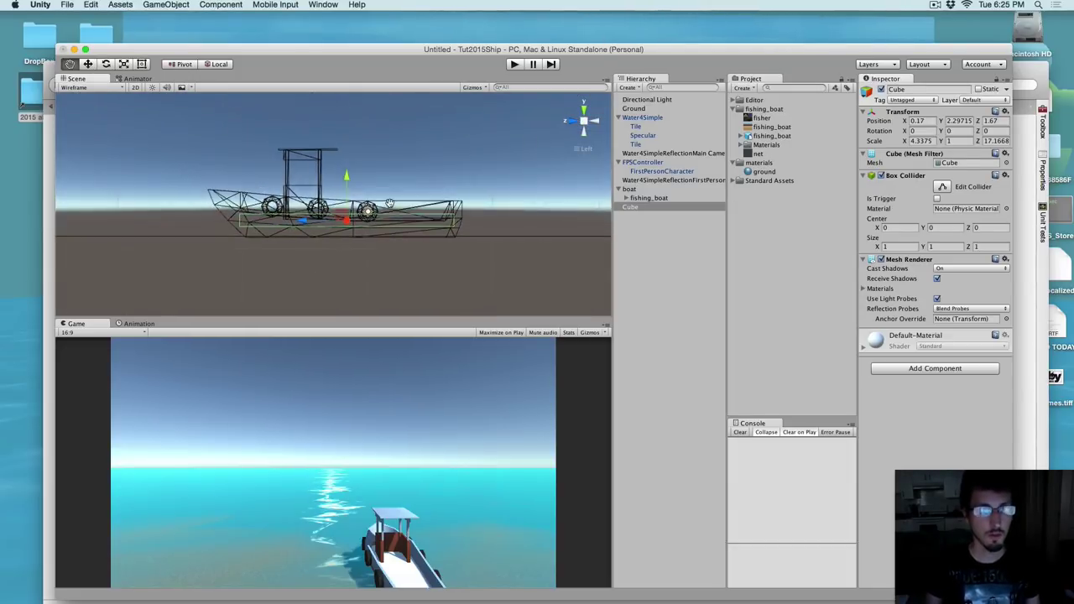
drag(345, 168, 349, 193)
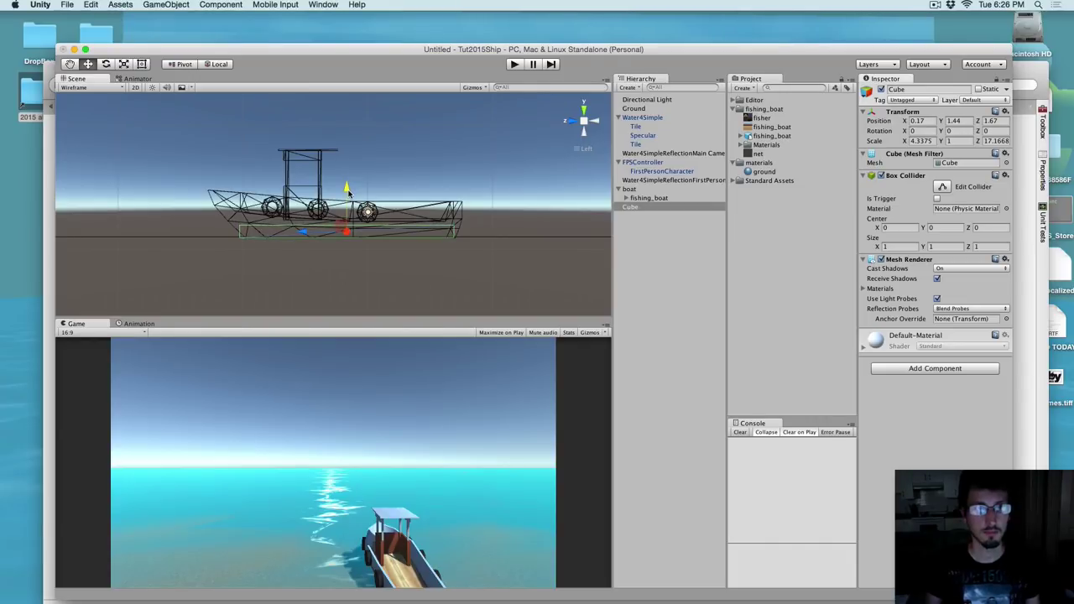
click(595, 123)
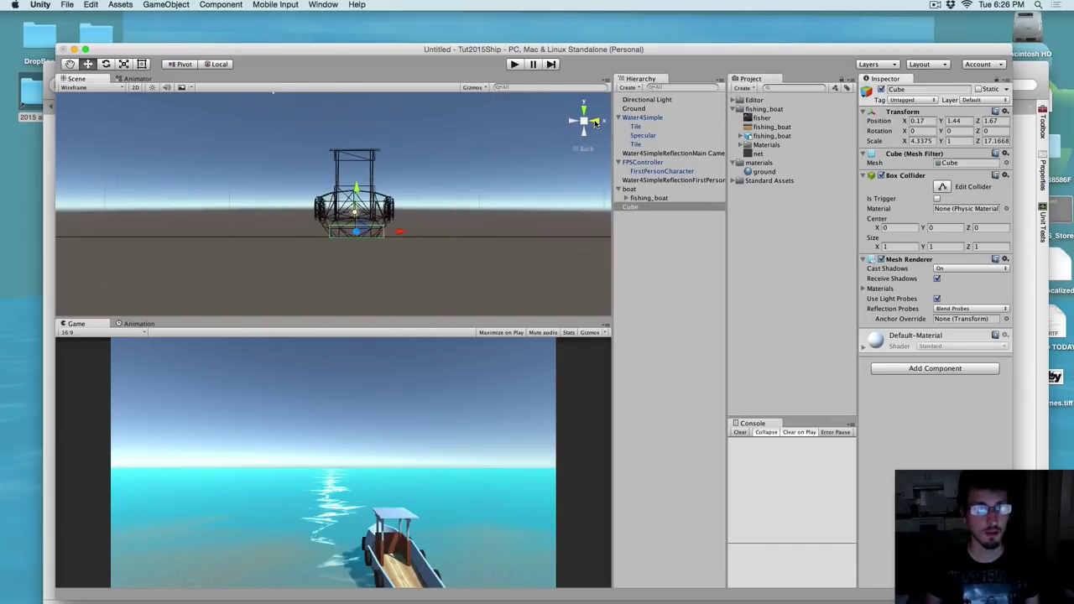
click(595, 123)
click(585, 113)
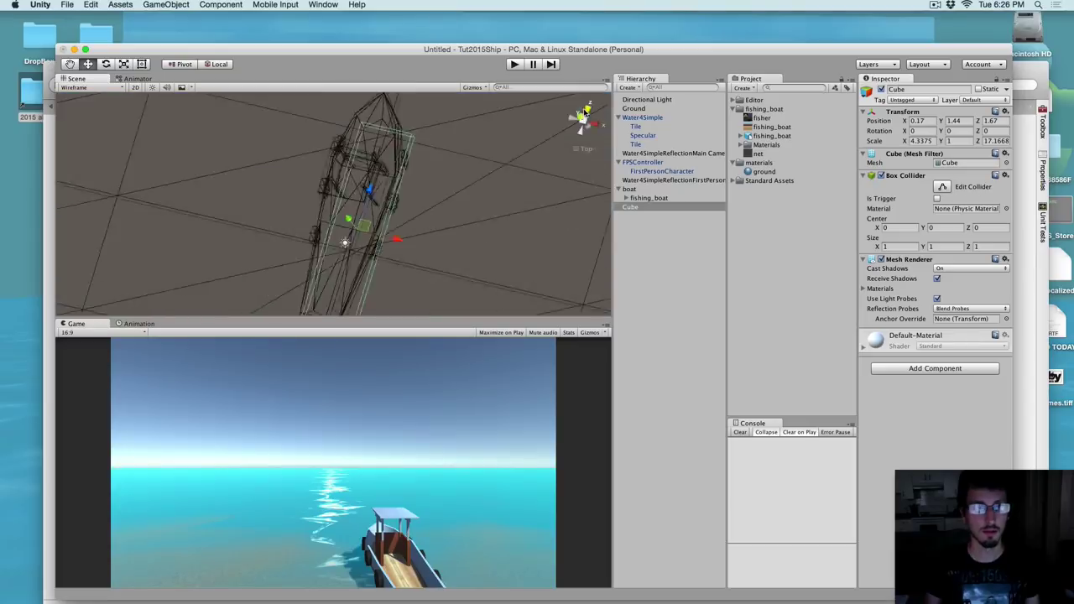
click(585, 110)
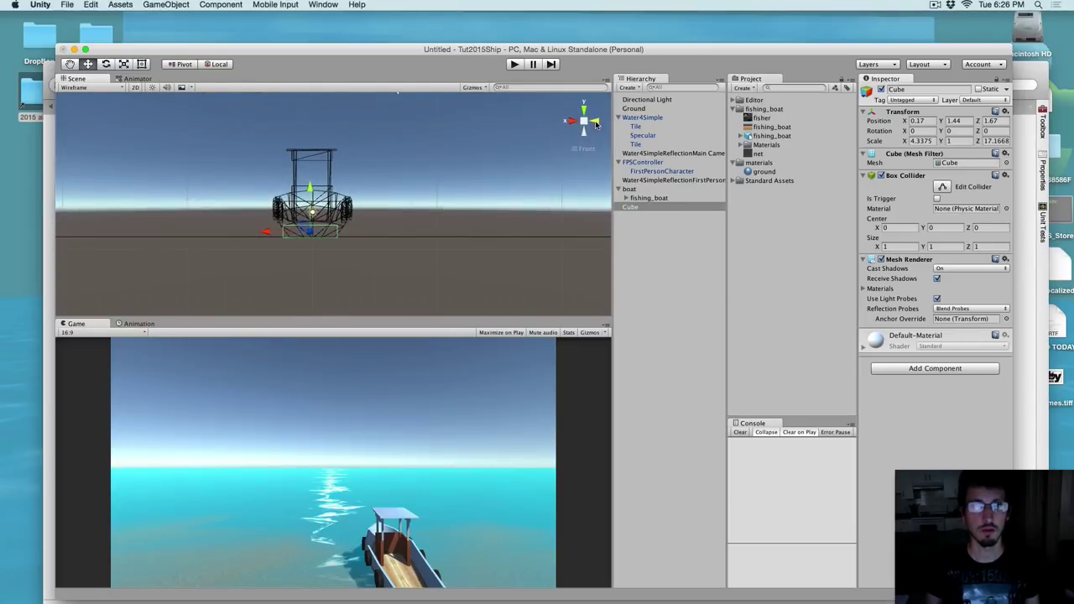
click(595, 123)
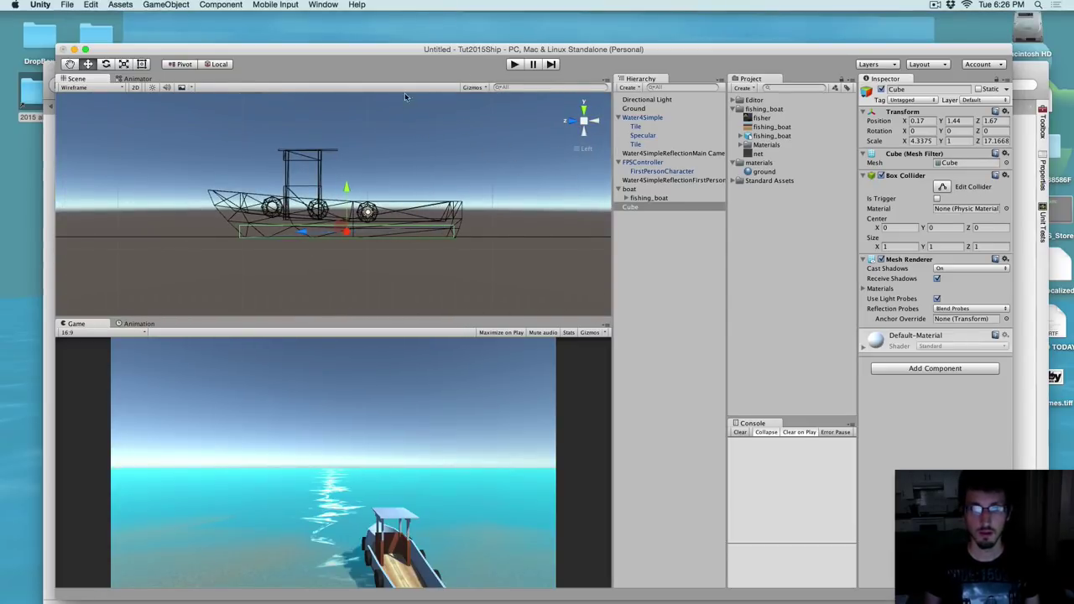
click(579, 107)
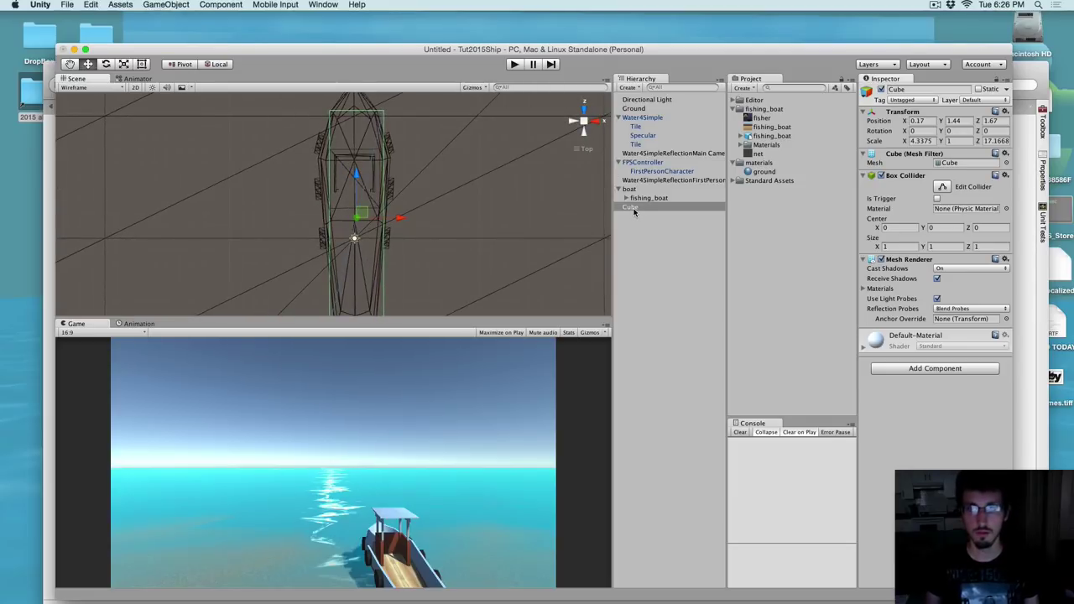
drag(632, 211, 628, 190)
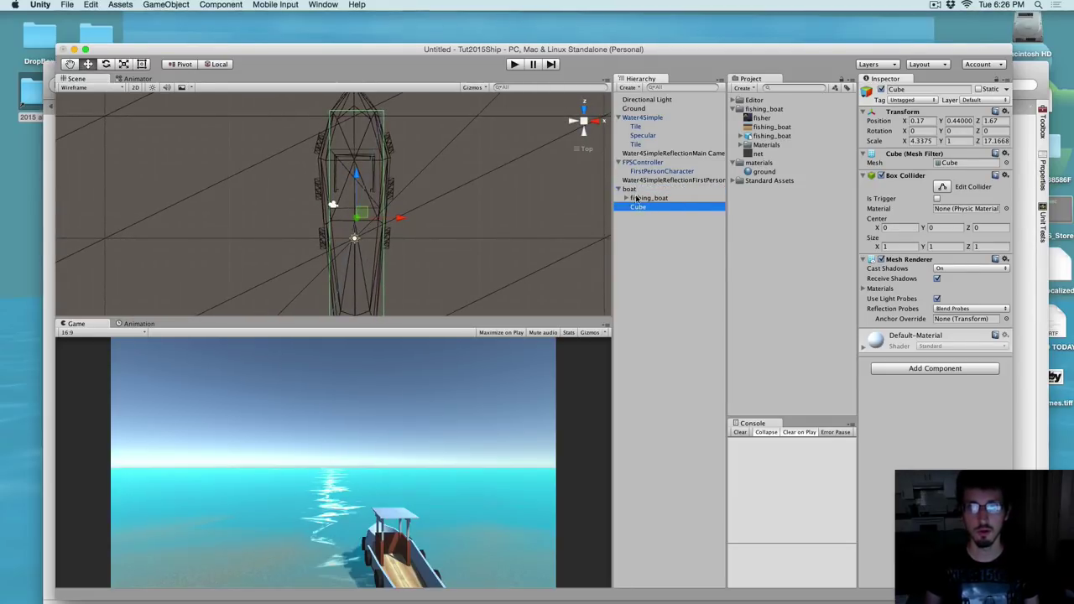
Duplicate the boat's Cube as Cube (1) and narrow it into a thin side strip
right_click(640, 206)
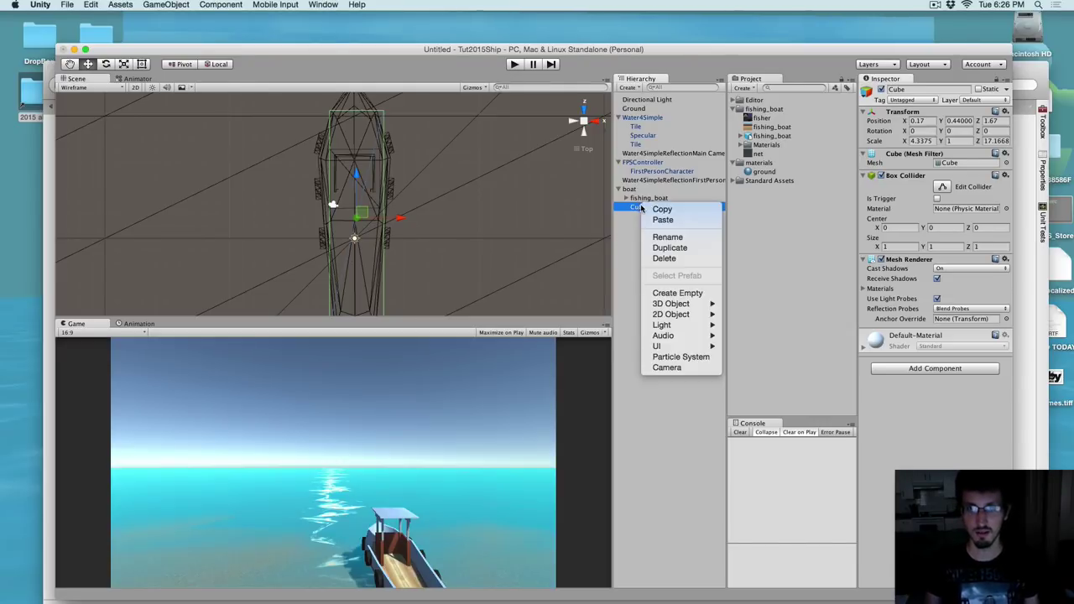
click(701, 248)
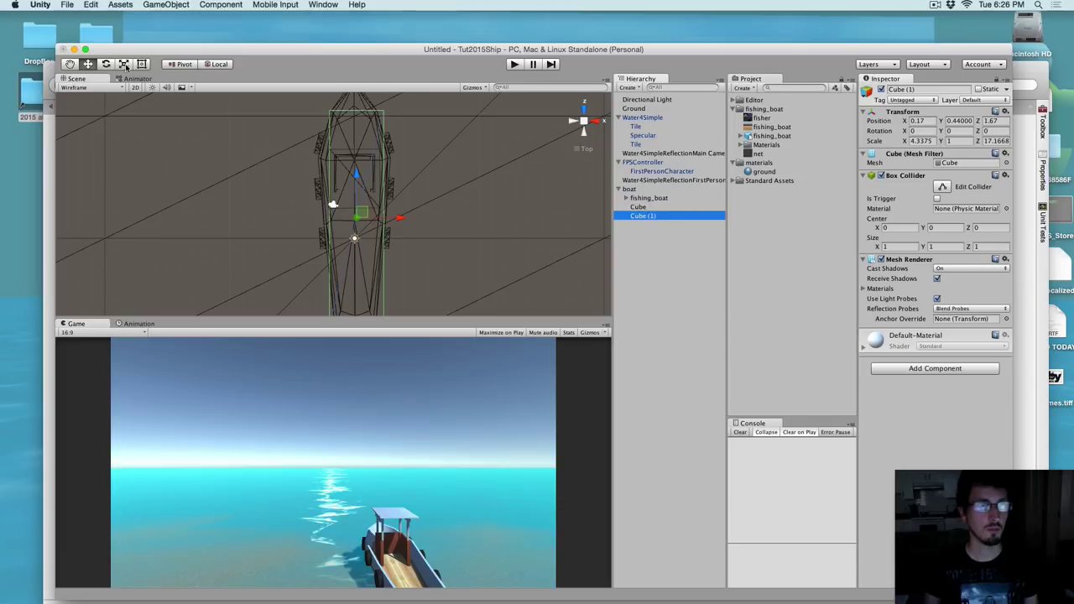
click(123, 64)
drag(400, 218, 356, 217)
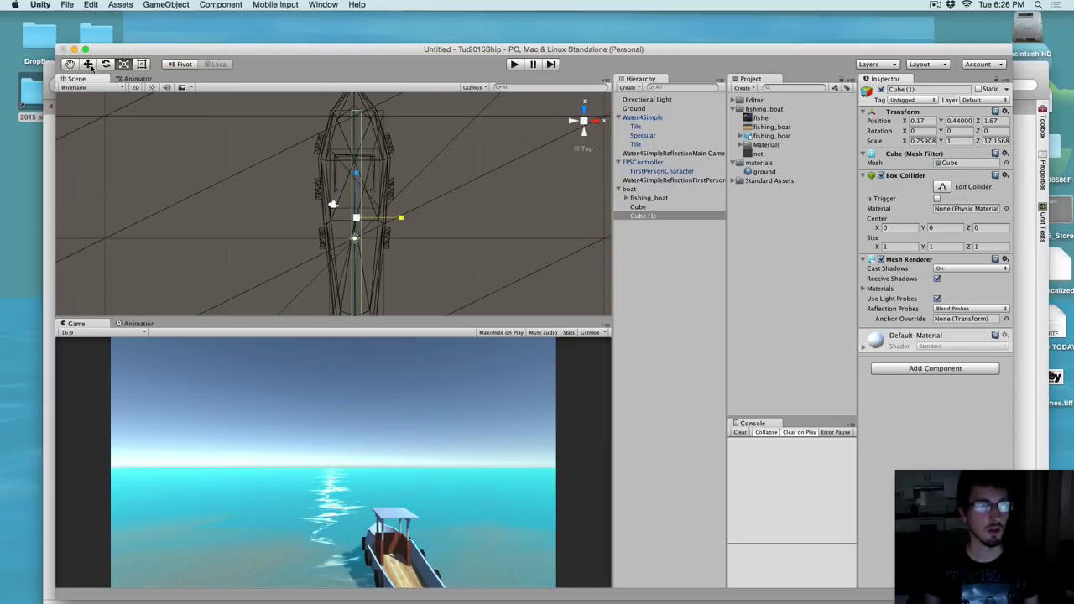
click(91, 88)
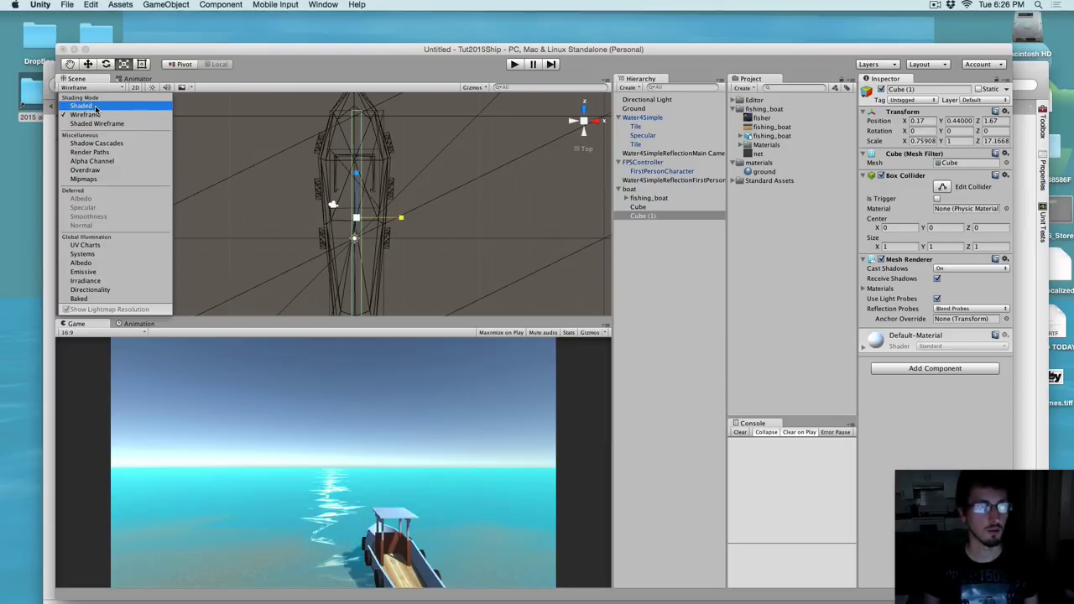
click(81, 105)
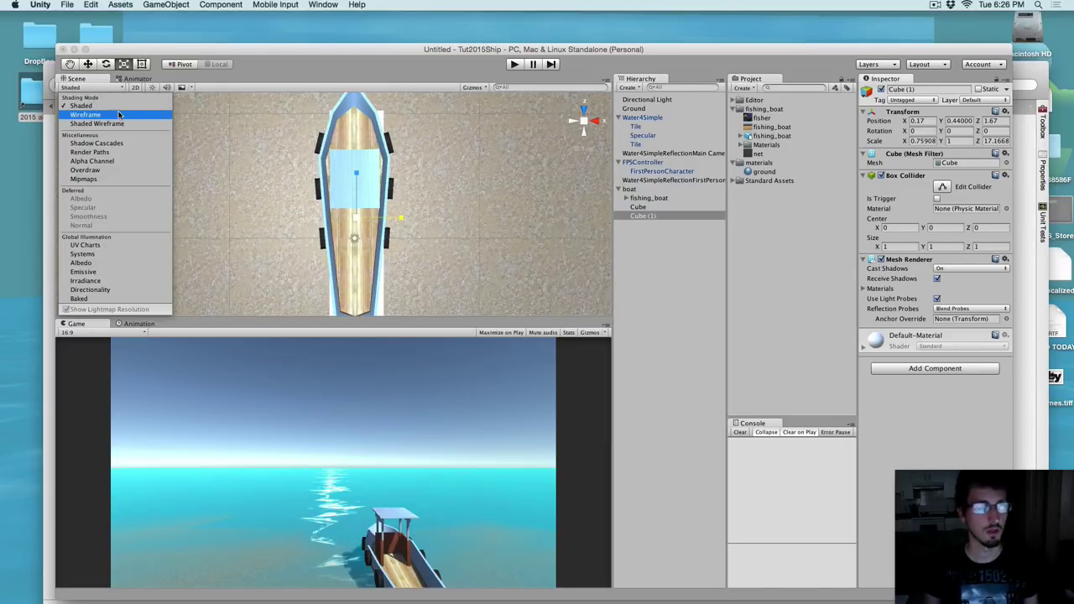
click(85, 114)
click(87, 65)
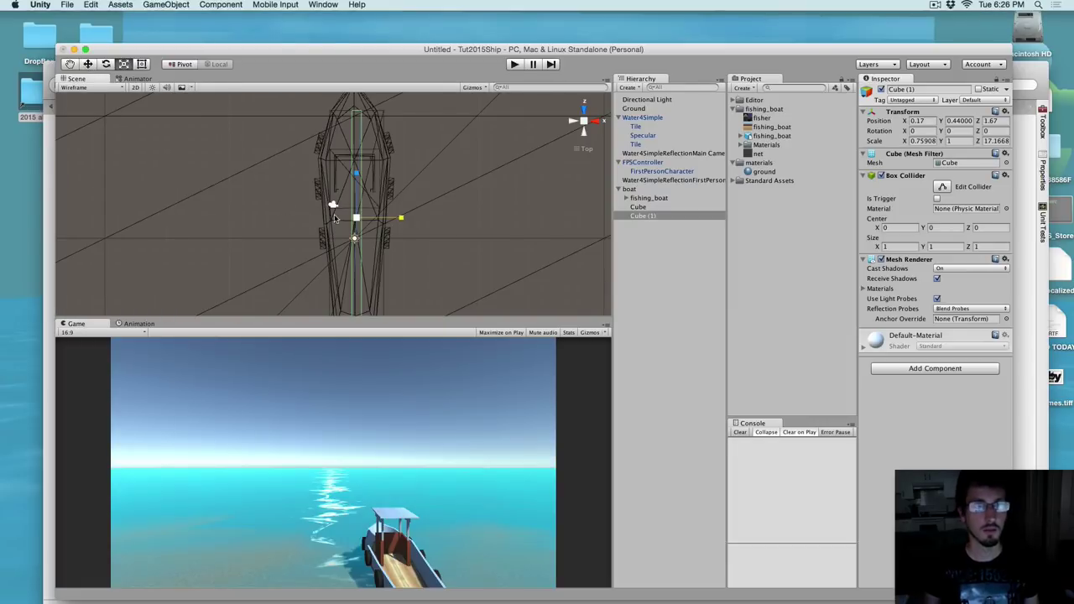
drag(399, 220, 371, 217)
Stretch Cube (1) to Scale Y 3.58749 and raise it to Position Y 1.61
click(88, 65)
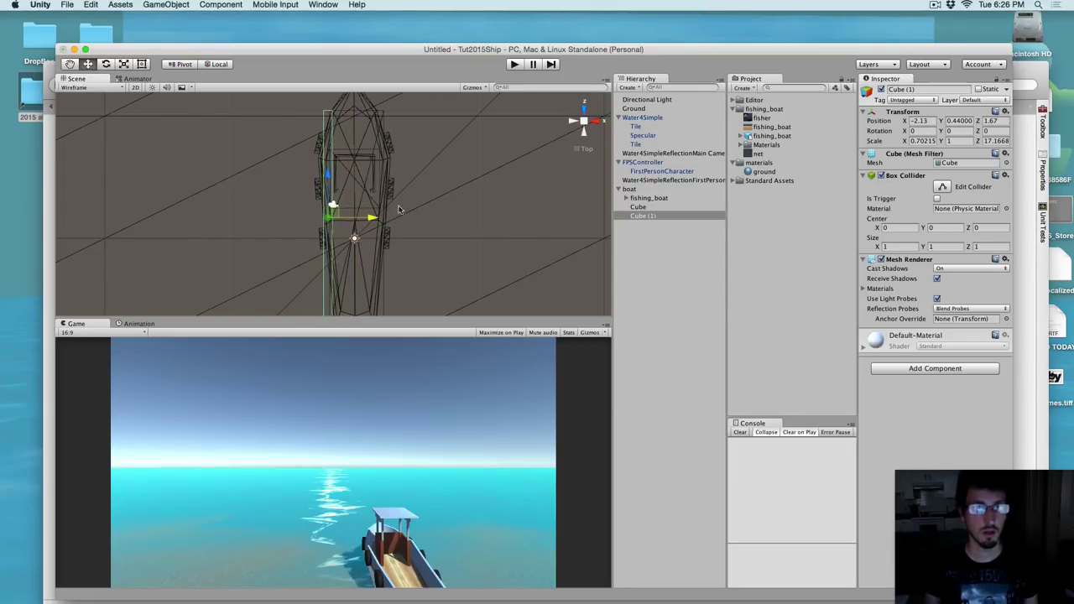
click(571, 121)
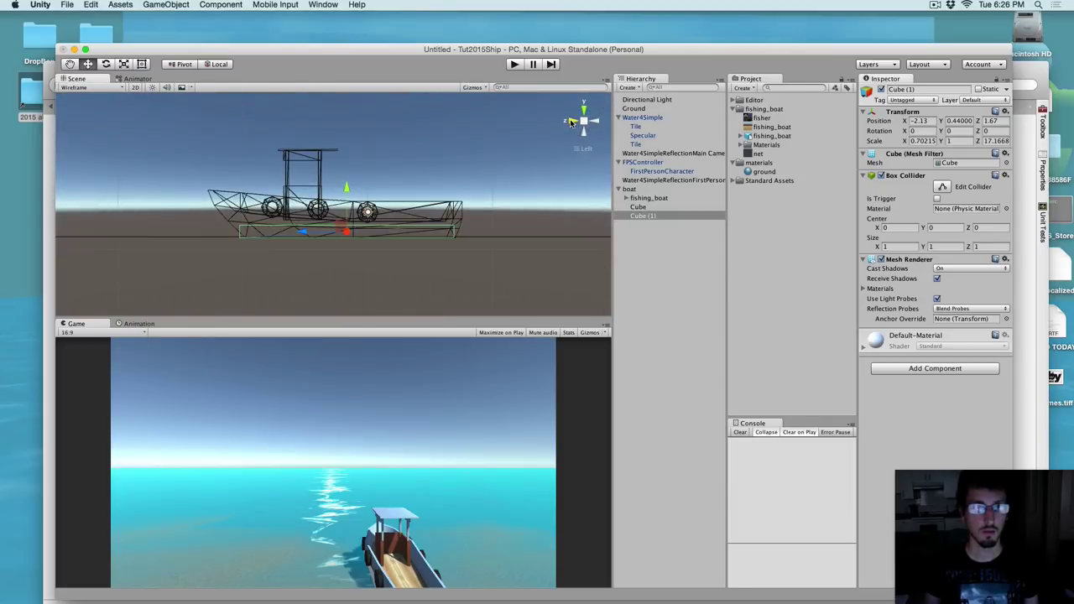
click(123, 65)
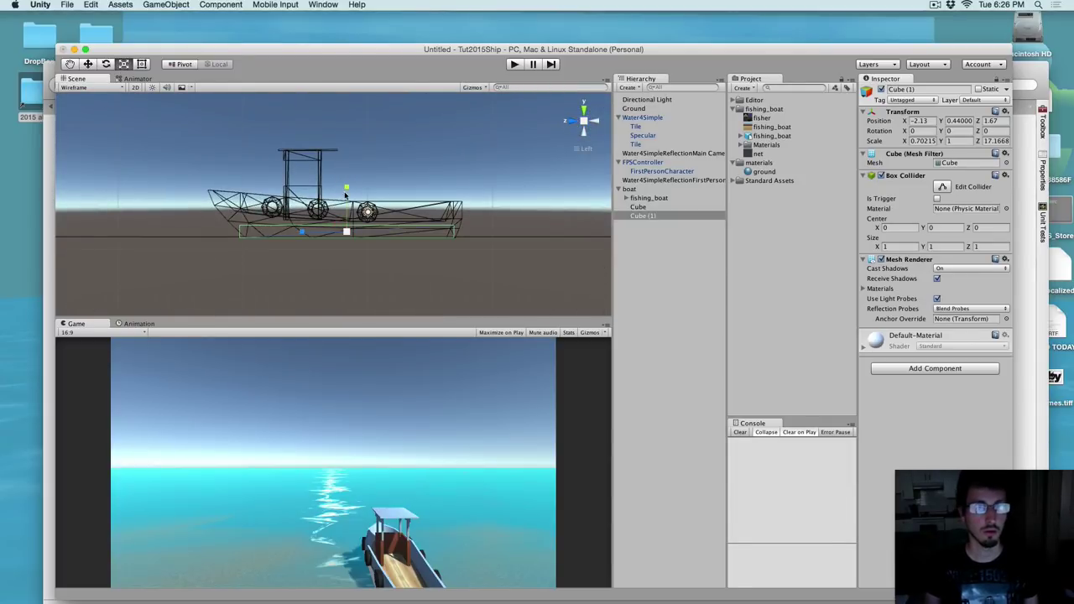
drag(345, 194, 356, 70)
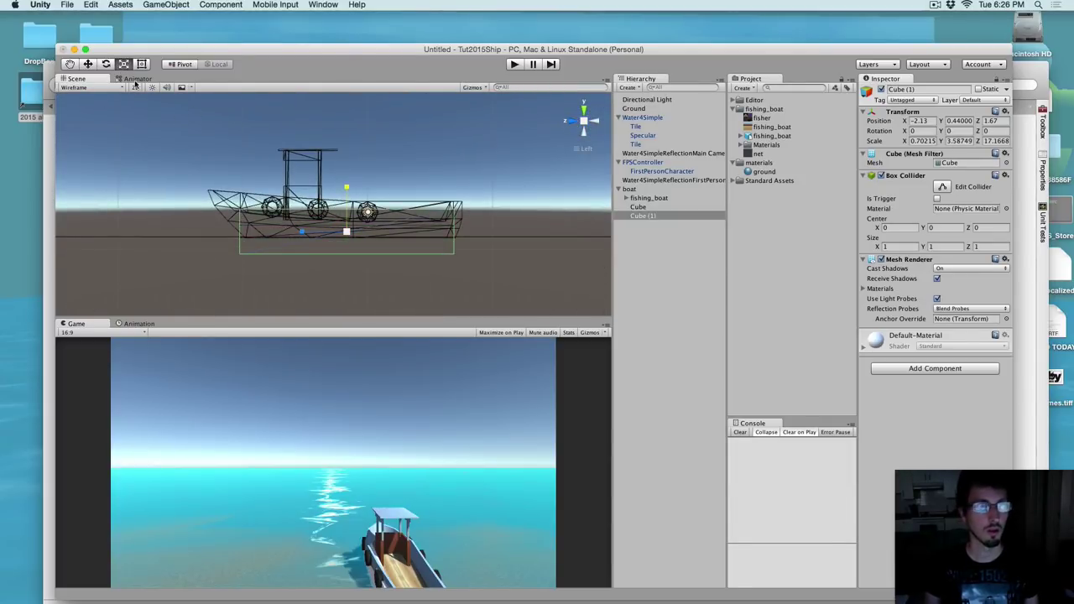
click(89, 65)
drag(343, 183, 346, 173)
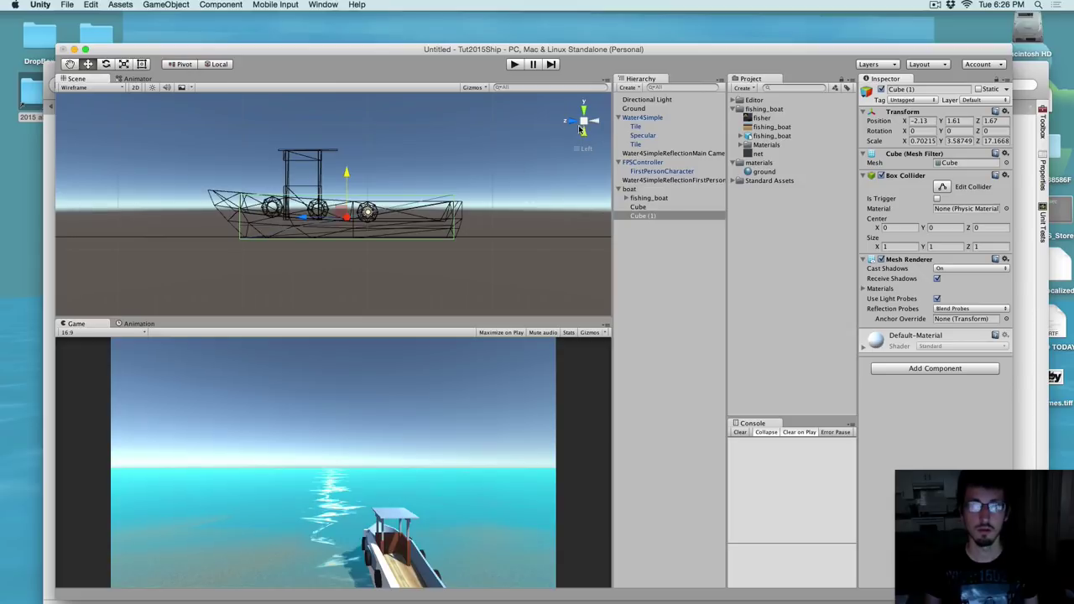
Duplicate Cube (1) as Cube (2) and set its Position X to 2.13
right_click(652, 217)
click(675, 258)
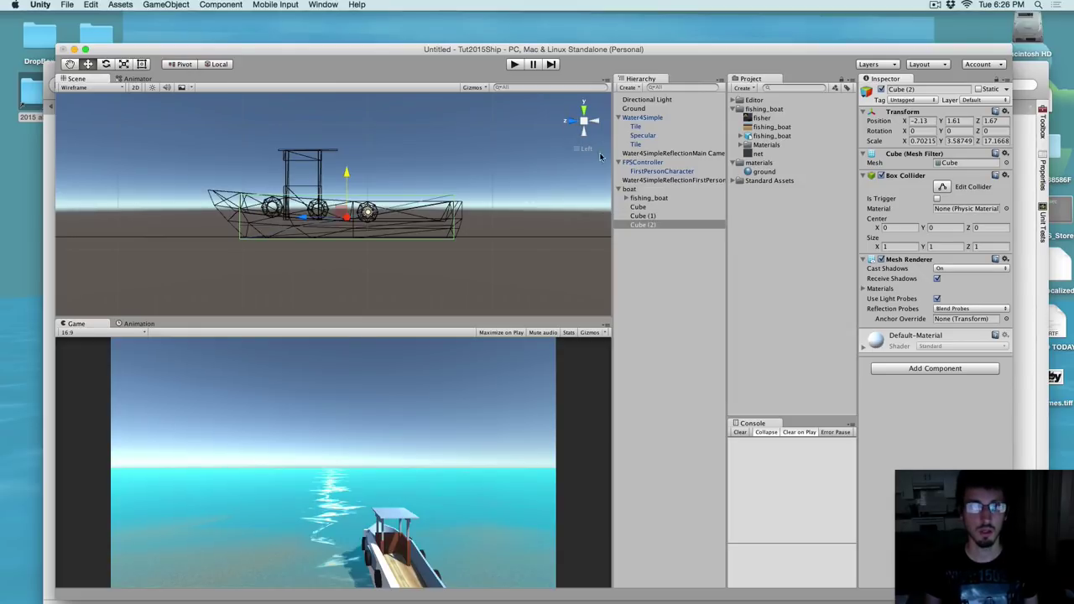
click(598, 124)
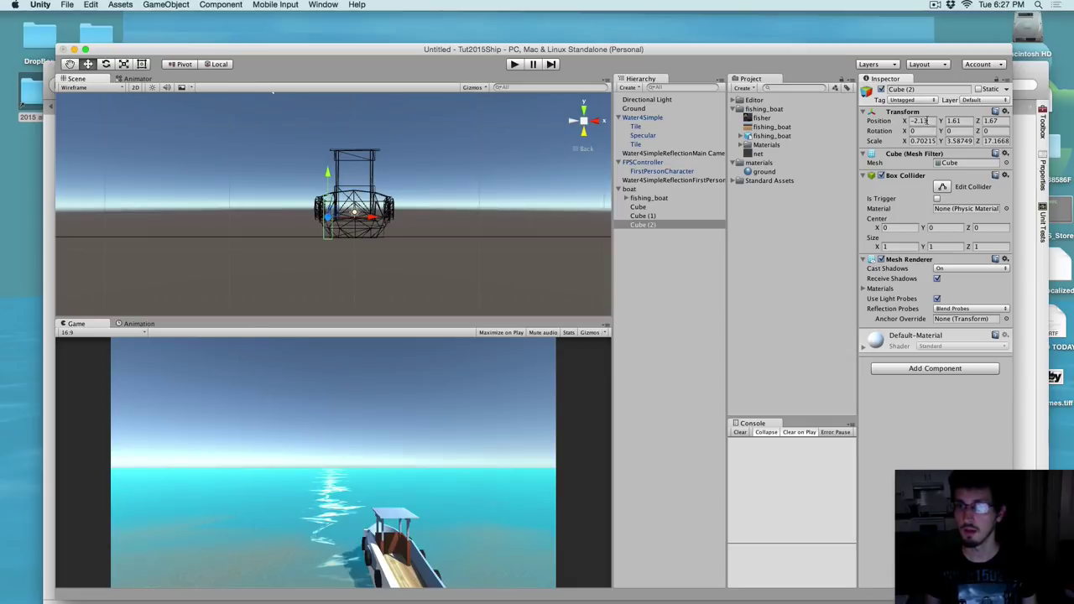
click(926, 121)
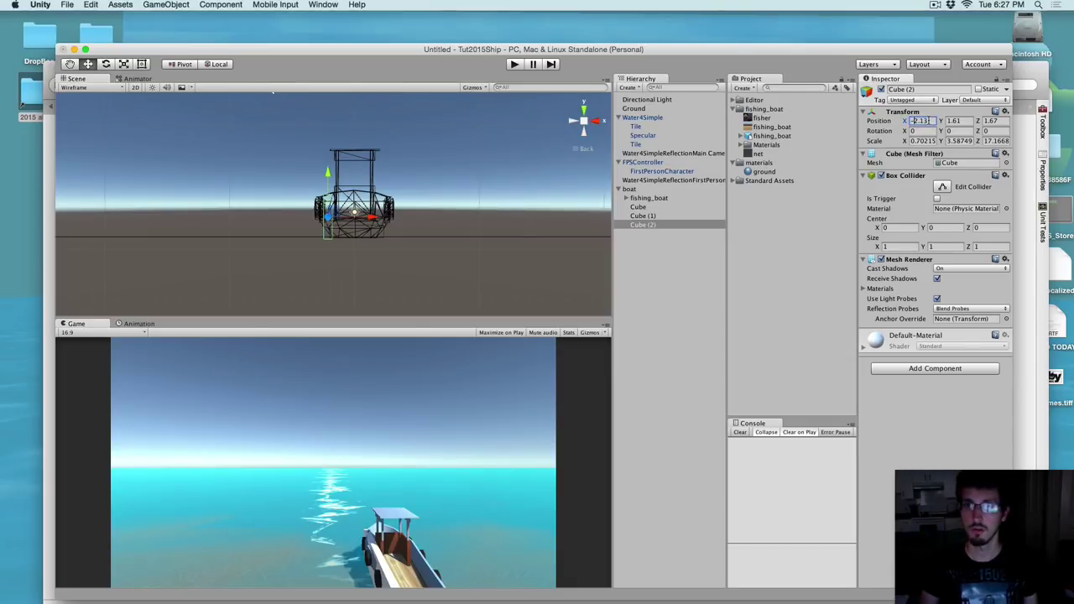
text(2.13)
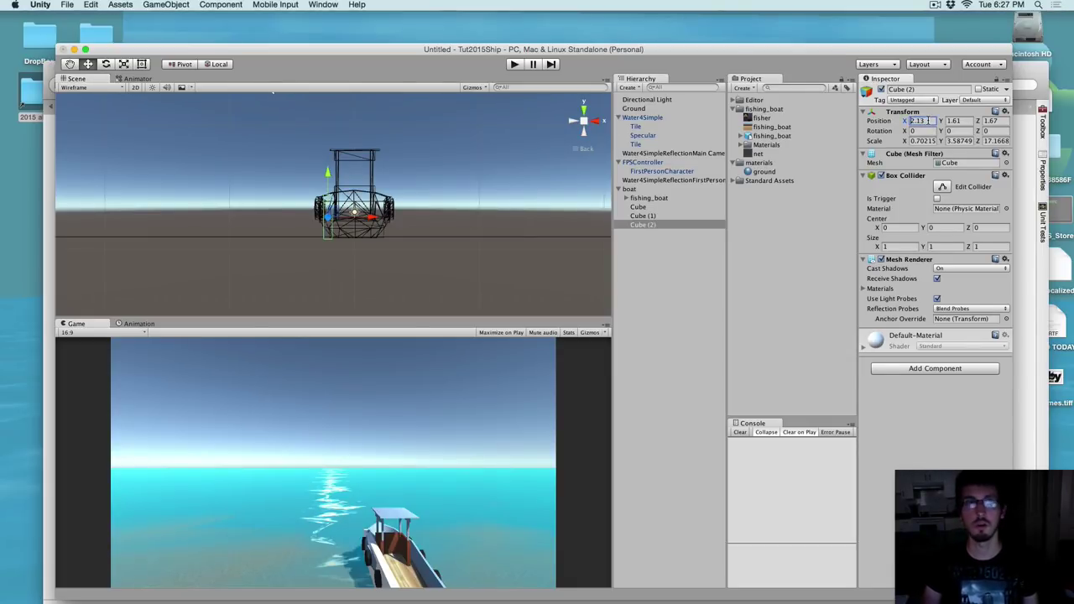
alt+drag(319, 262, 401, 324)
Duplicate the long Cube as Cube (3), shrink its Z scale to about 1.07 and move it to Z 9.74
click(642, 207)
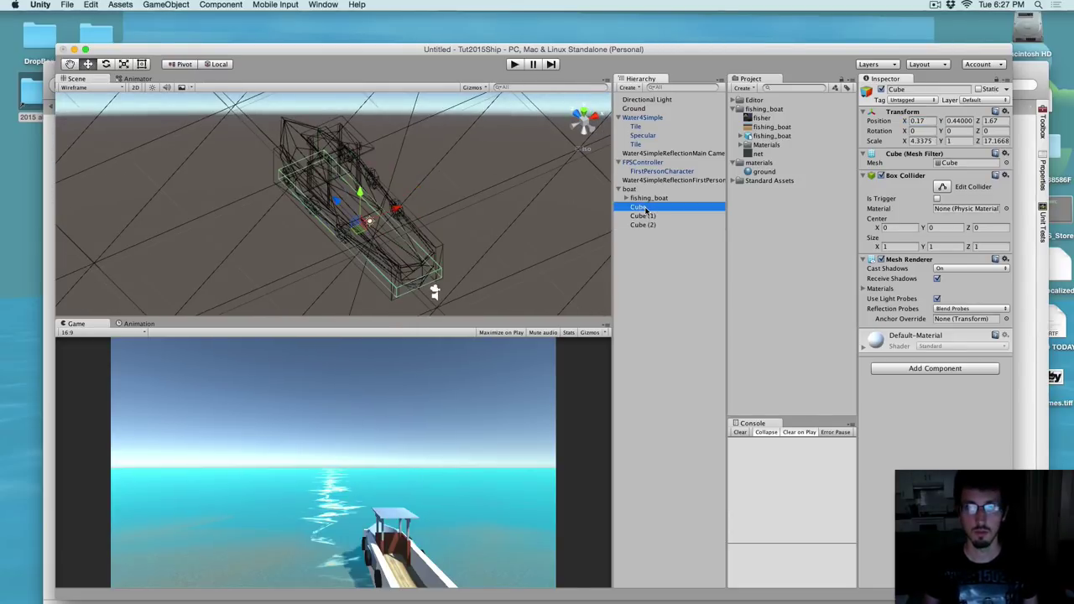
right_click(644, 208)
click(675, 251)
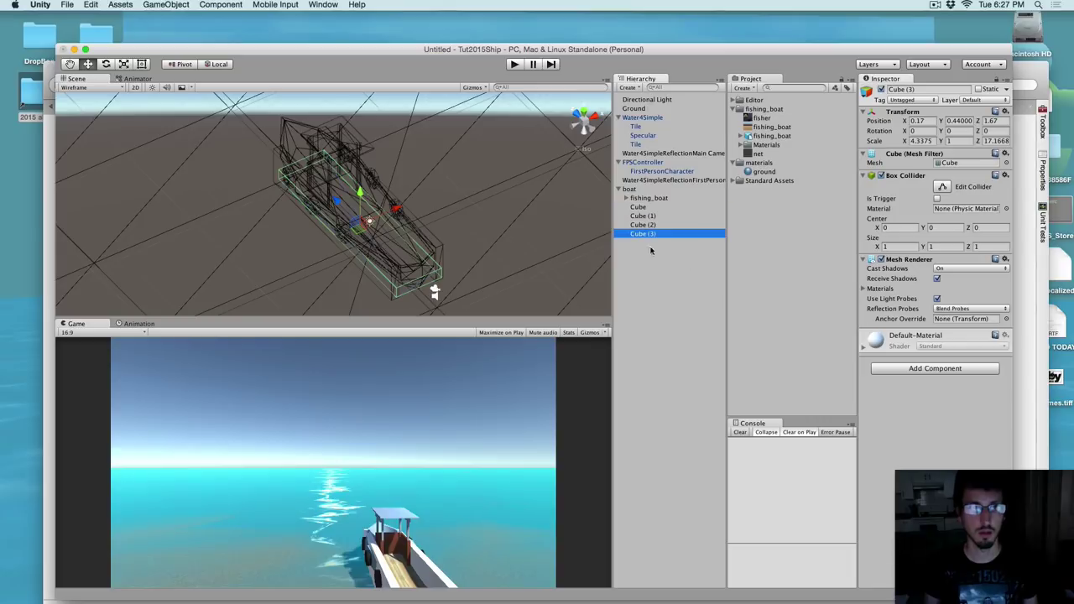
click(582, 114)
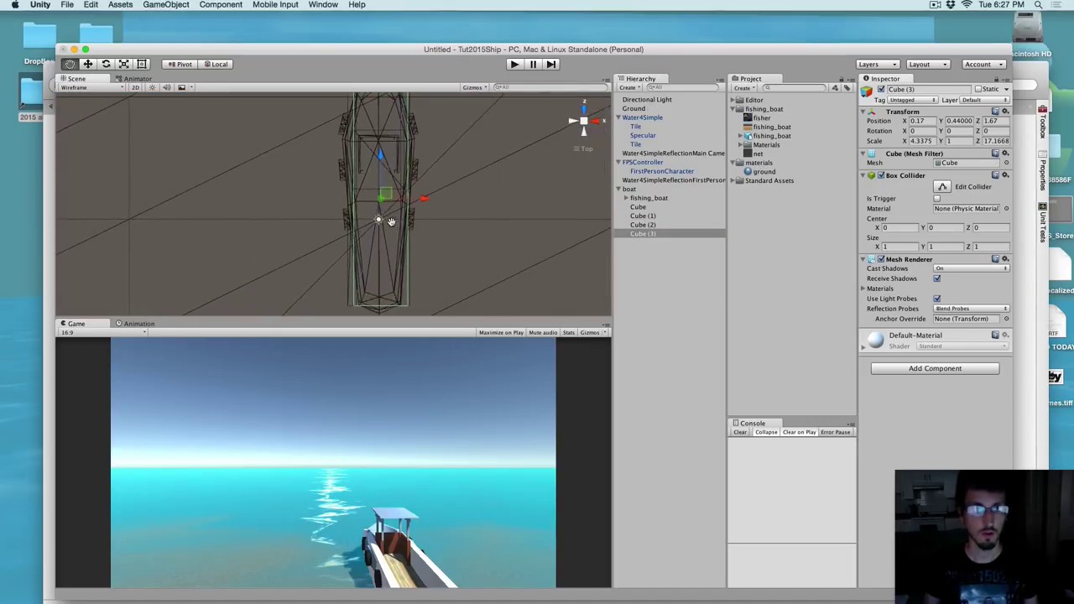
click(123, 64)
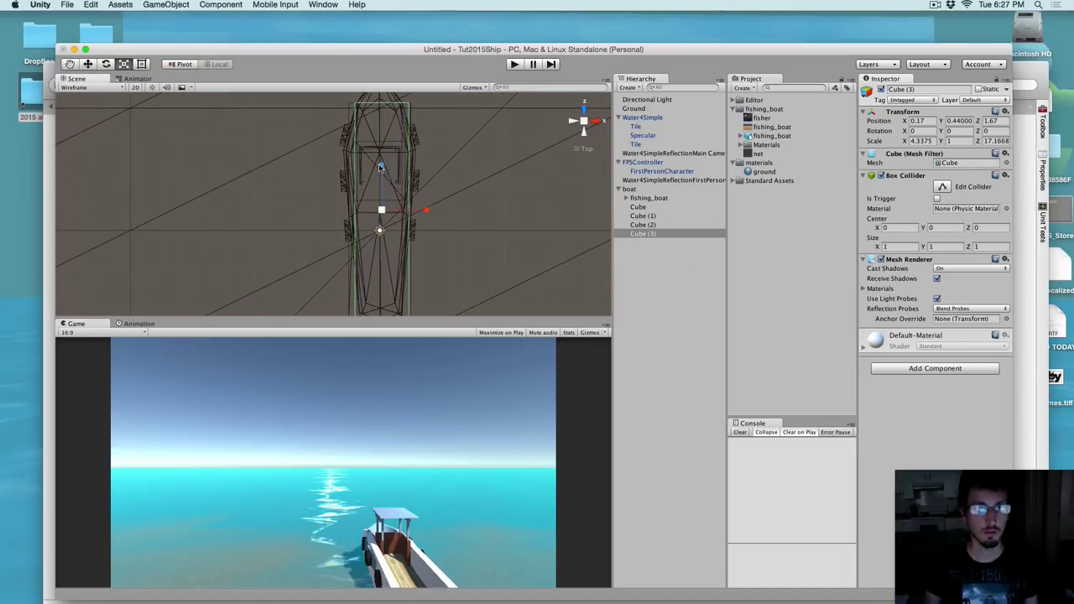
drag(380, 165, 380, 211)
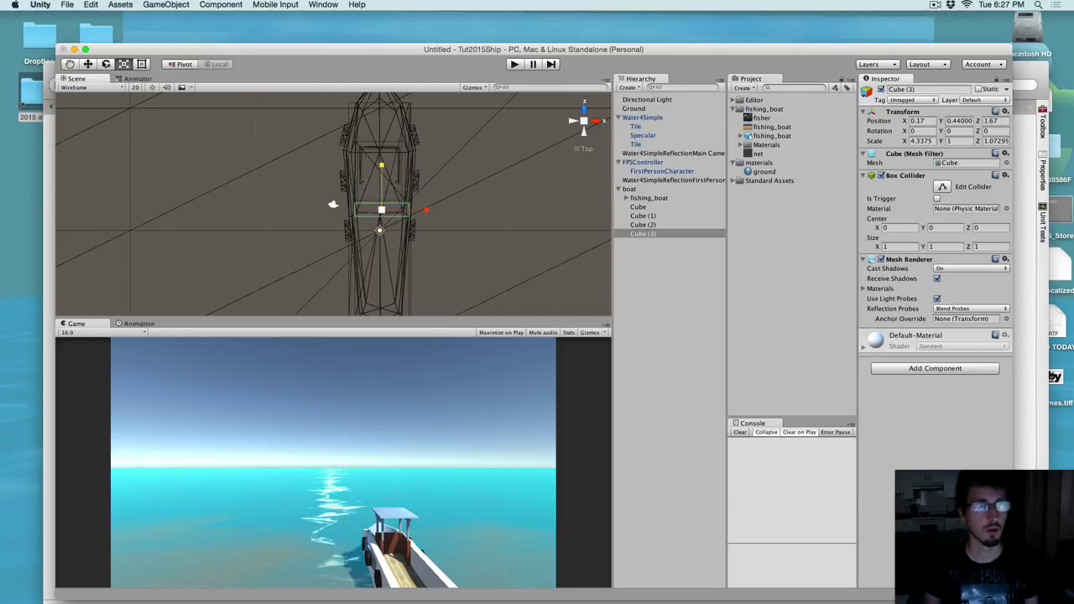
key(w)
drag(380, 167, 376, 63)
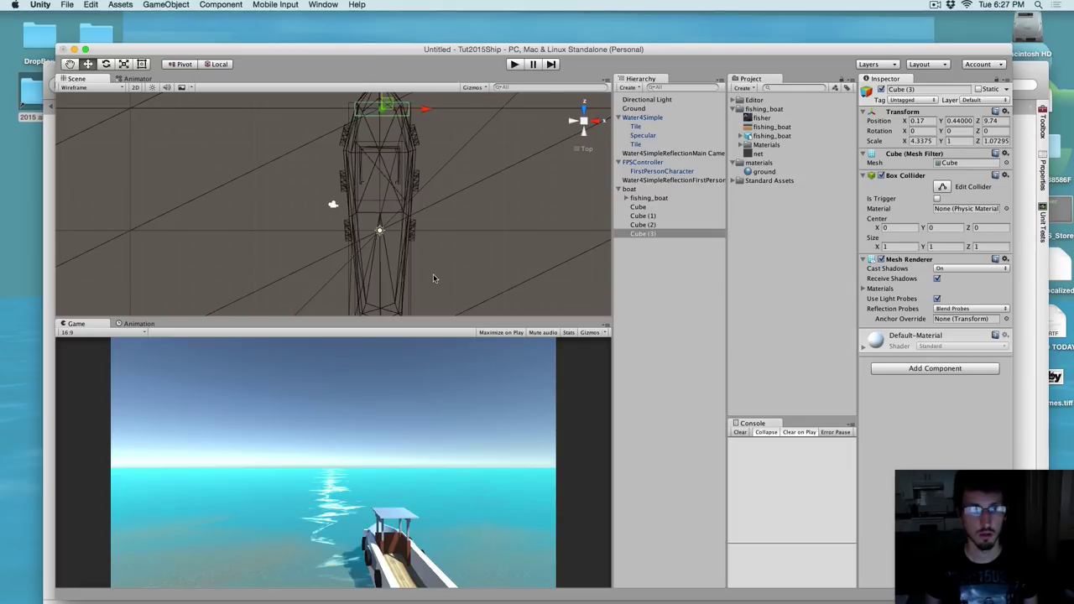
alt+drag(417, 248, 668, 182)
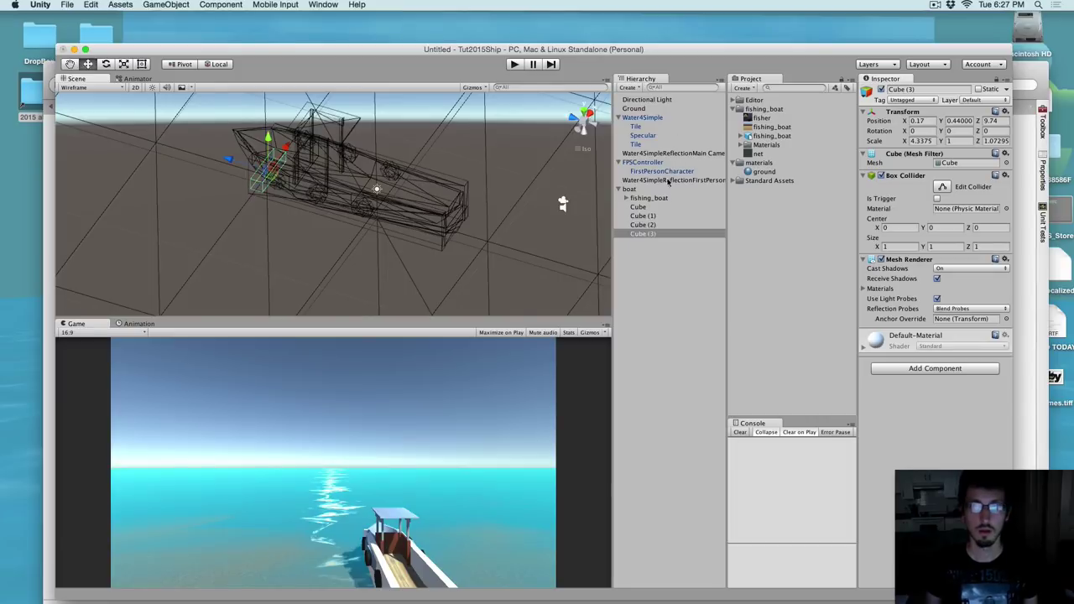
Set Cube (3)'s Position Y to 1.61, matching Cube (2)
shift+click(654, 207)
alt+drag(425, 217, 581, 128)
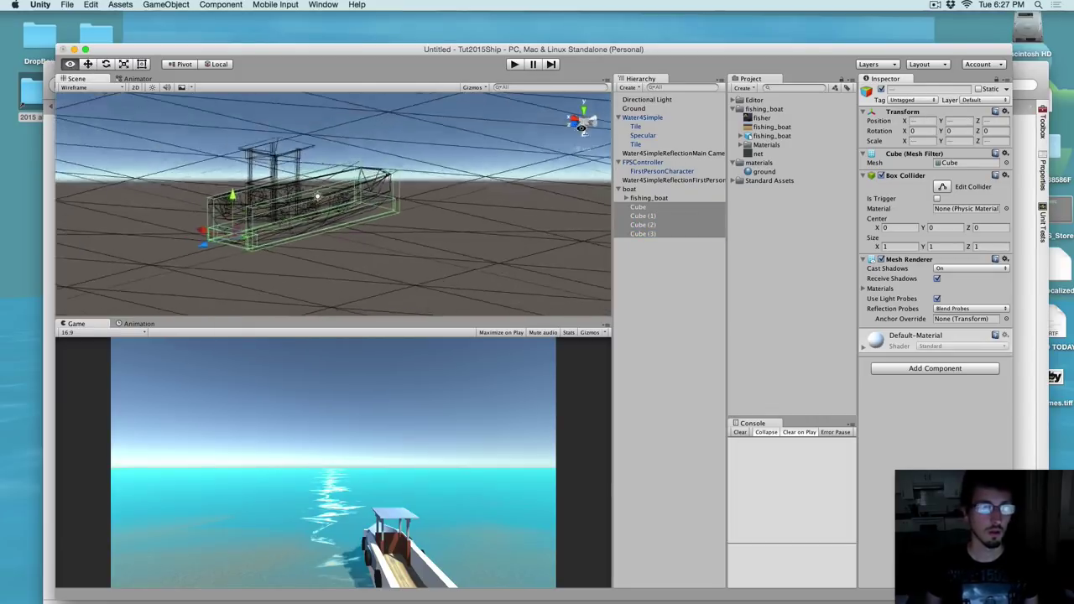
alt+drag(503, 209, 469, 261)
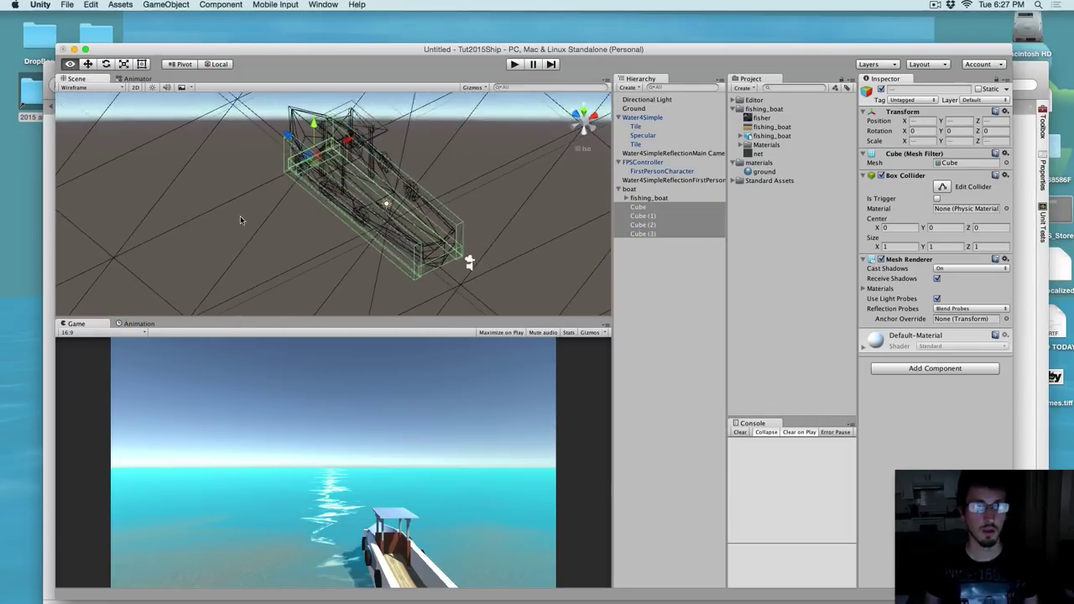
alt+drag(239, 220, 251, 216)
click(639, 225)
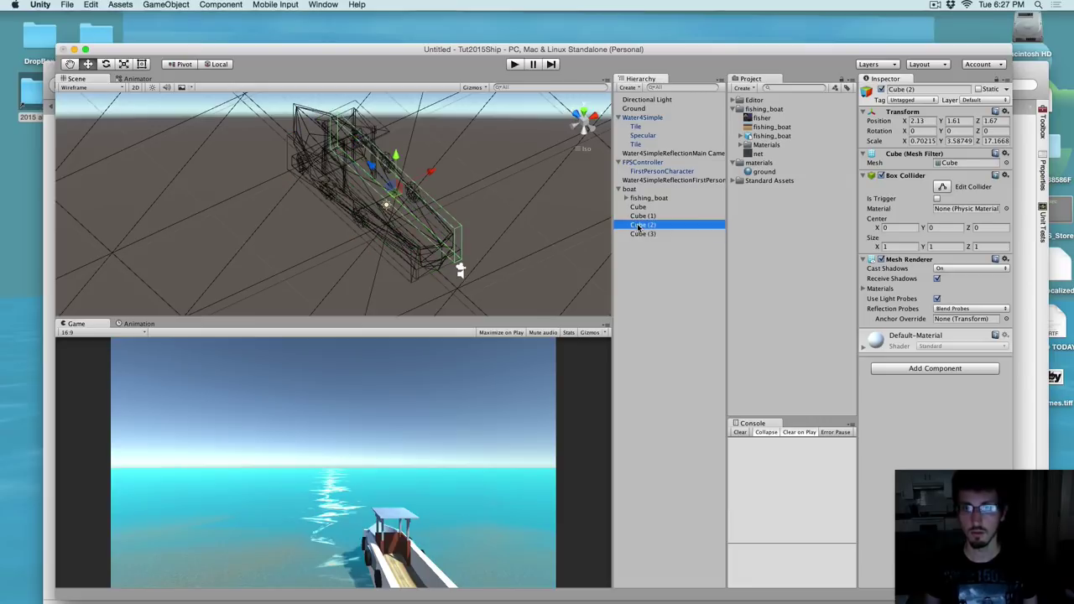
click(957, 121)
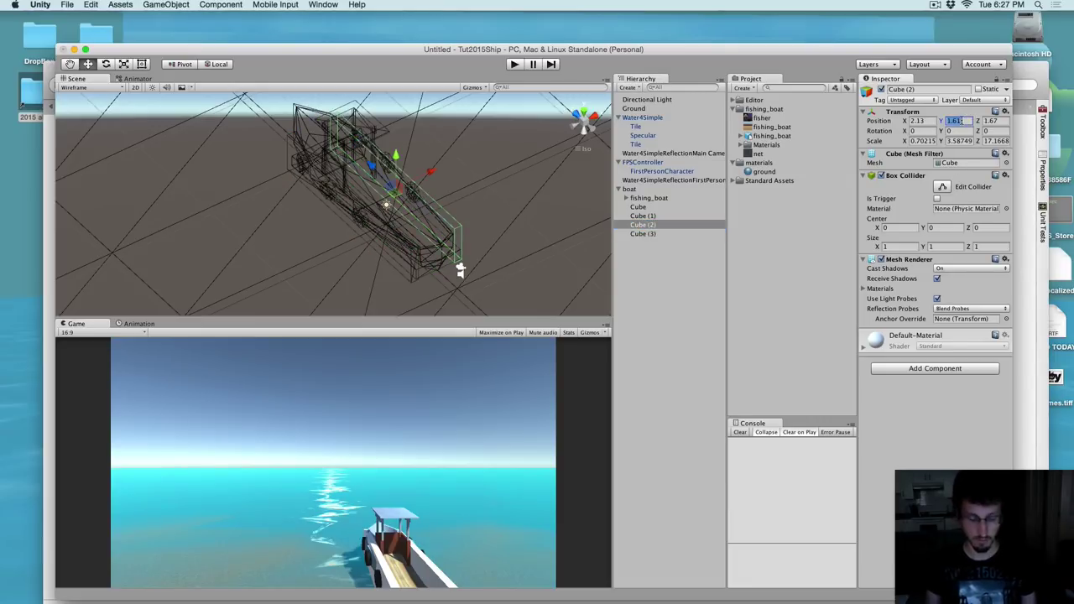
click(643, 233)
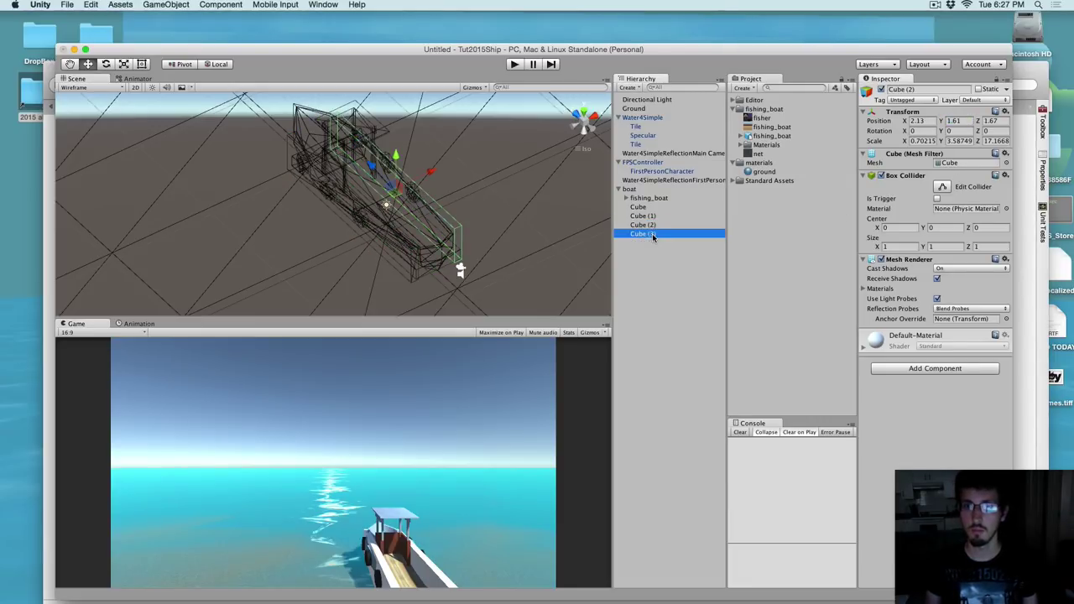
click(956, 121)
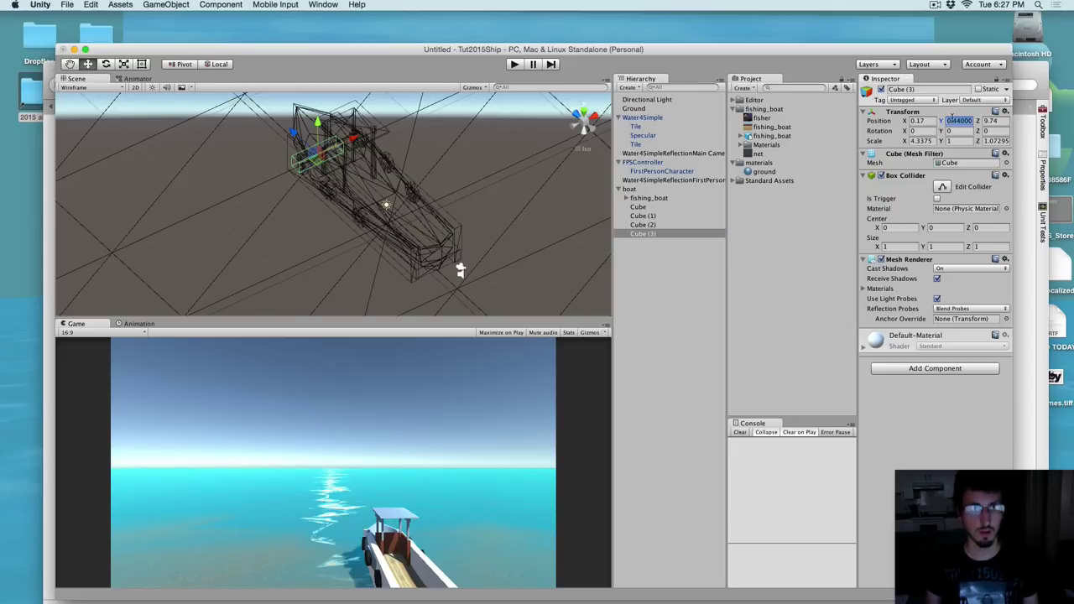
text(1.61)
Copy Cube (2)'s Scale Y of 3.58749 into Cube (3)'s Scale Y
click(643, 224)
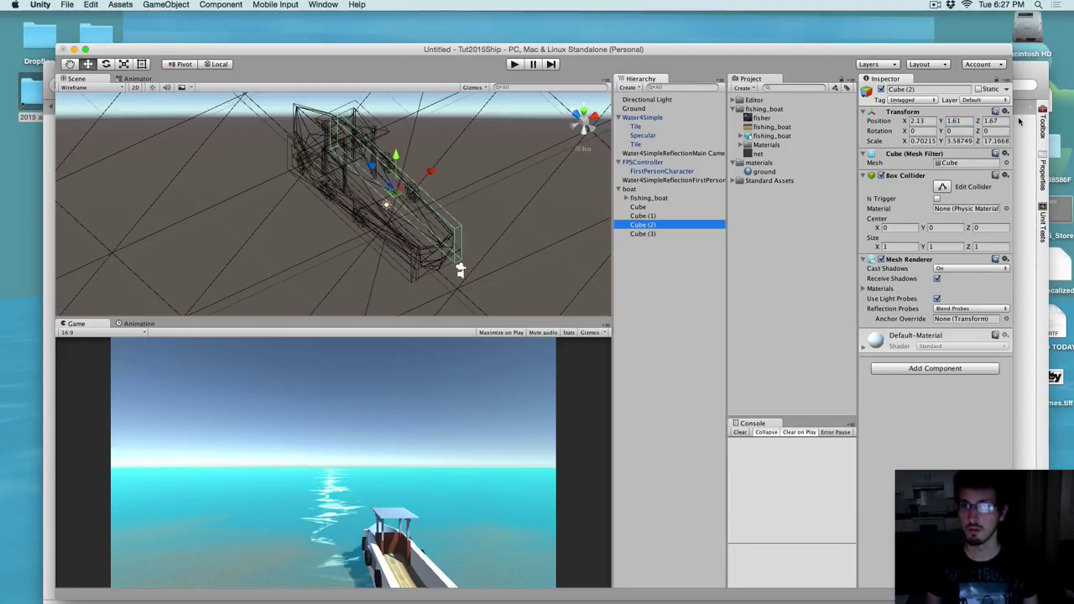
click(959, 141)
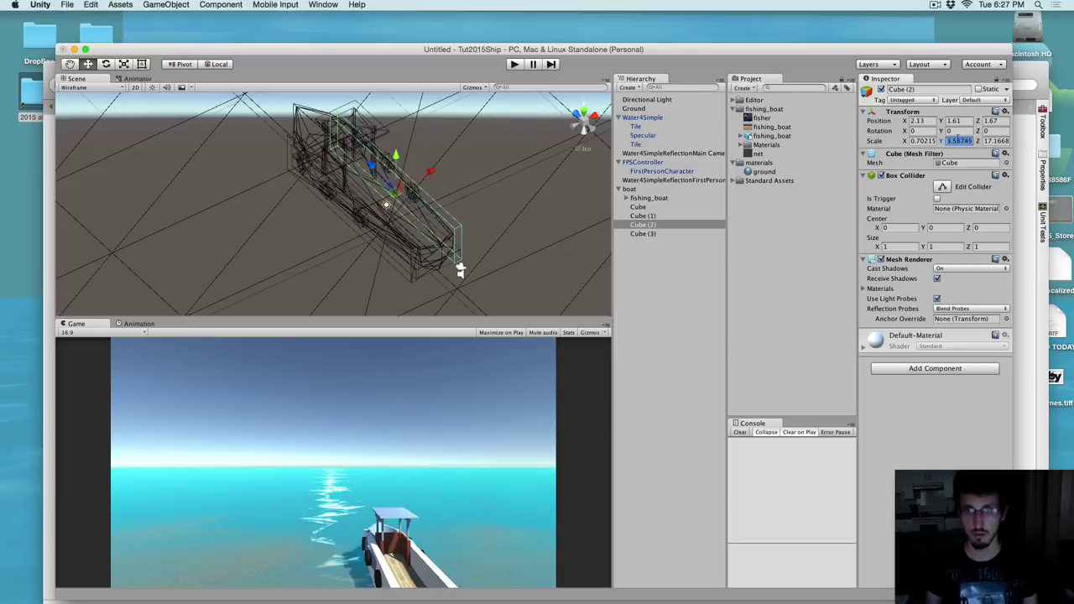
click(644, 235)
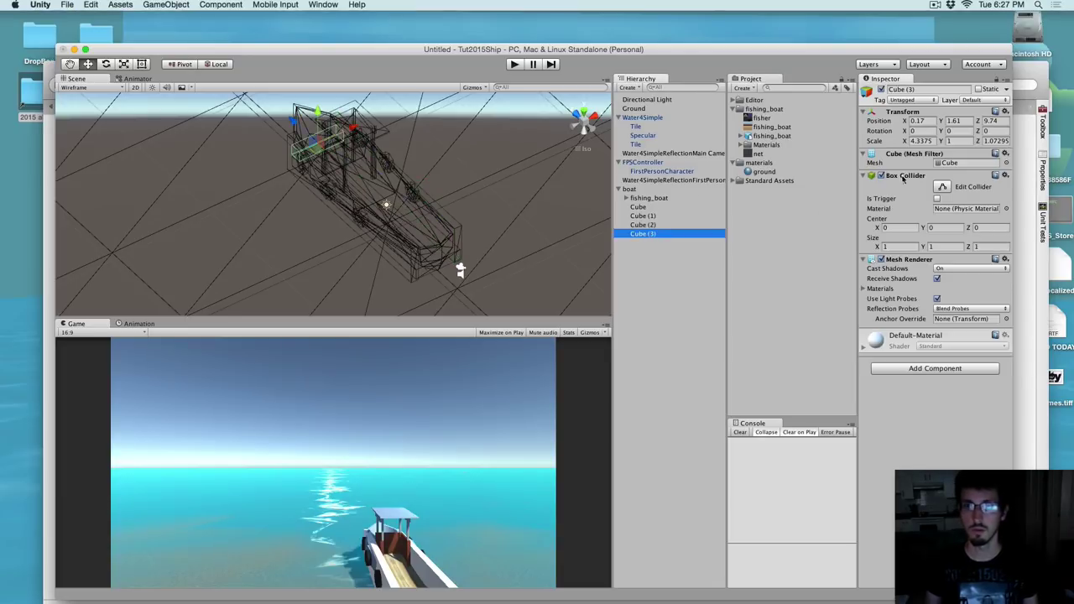
click(950, 141)
text(5.87496)
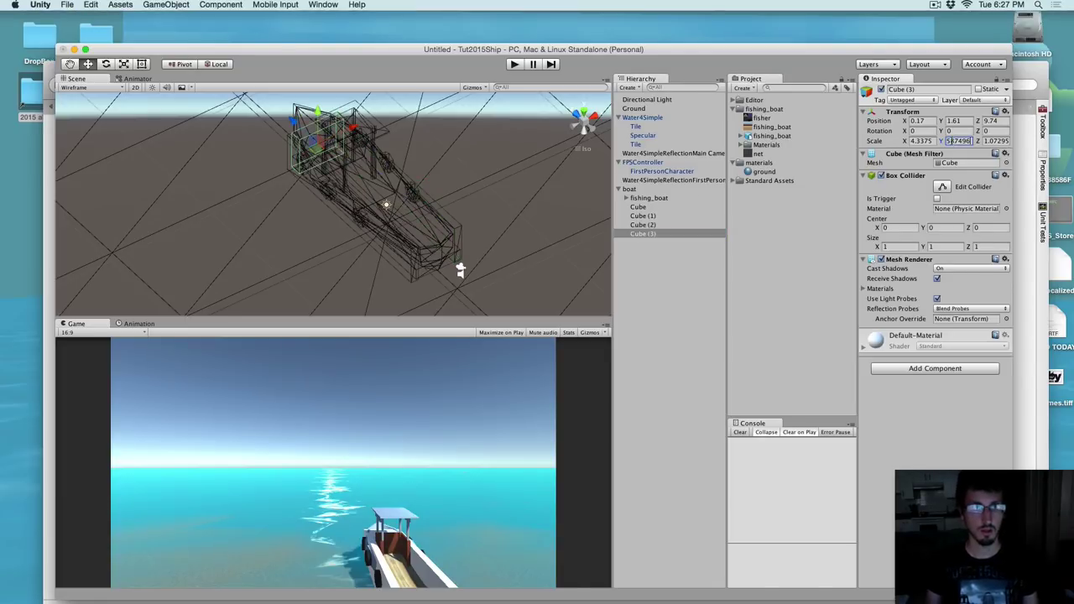
Duplicate Cube (3) as Cube (4) and move it to the boat's opposite end at Z -6.25
right_click(643, 234)
click(671, 275)
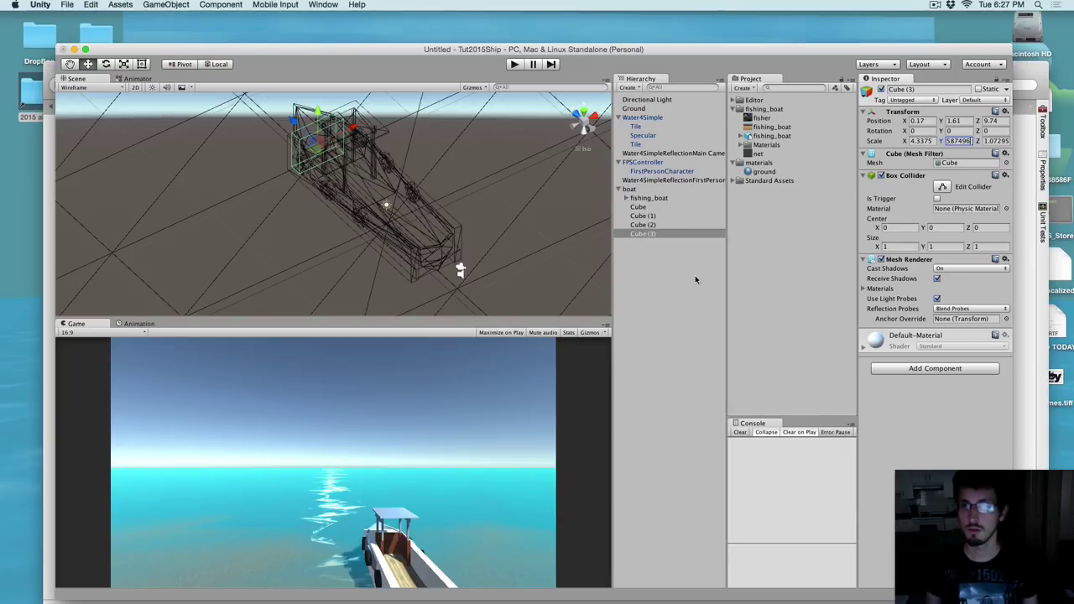
click(583, 113)
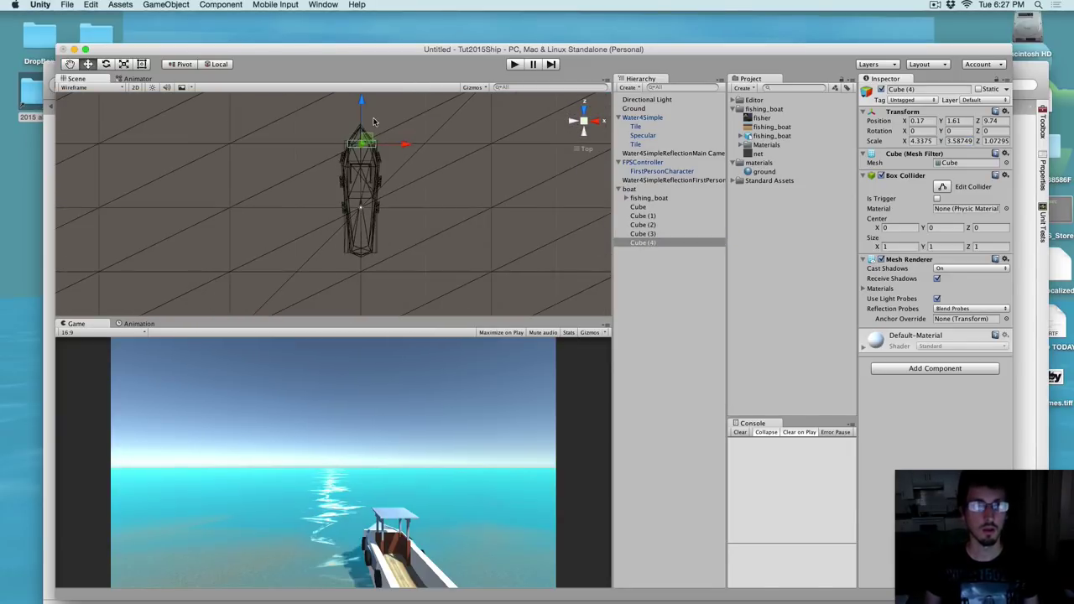
mouse_move(363, 144)
mouse_down()
mouse_move(367, 215)
mouse_move(412, 238)
mouse_up()
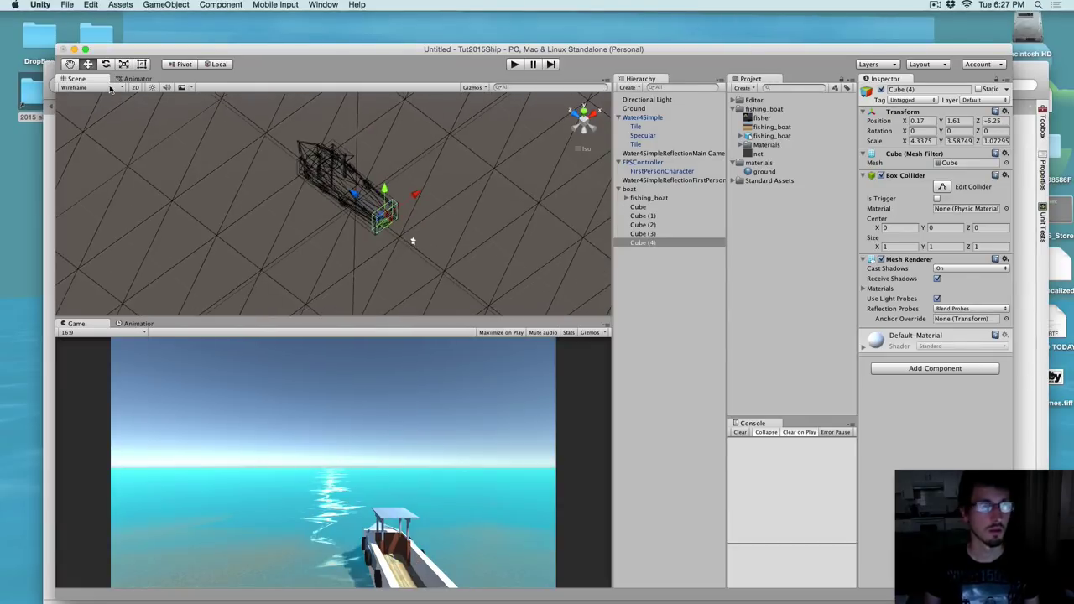
Switch the Scene view draw mode from Wireframe to Shaded and inspect the boat from an angle
click(74, 88)
click(81, 107)
scroll(350, 283, up, 3)
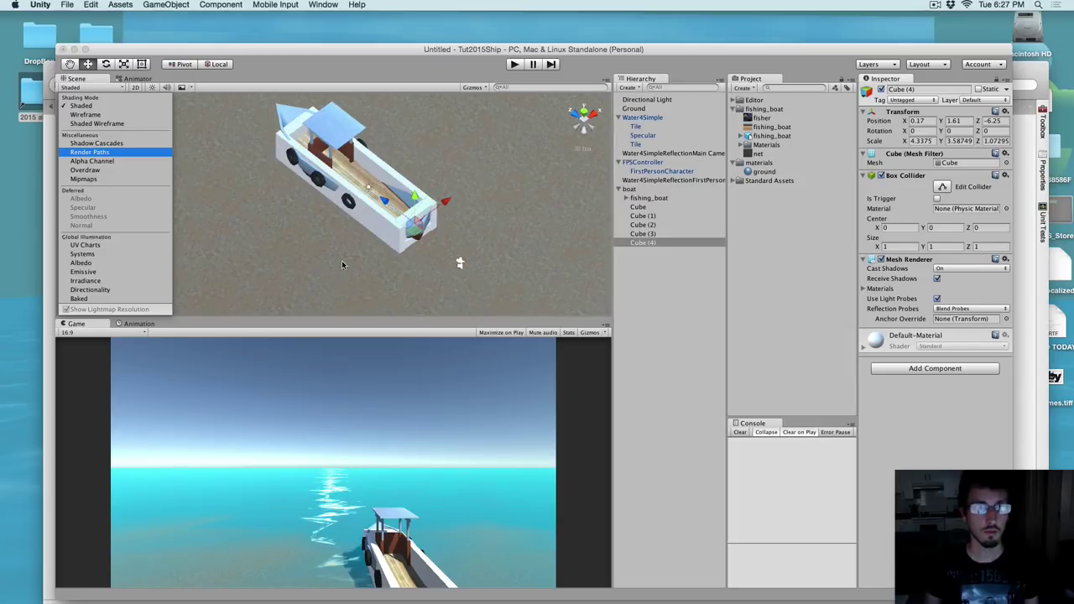
mouse_move(342, 260)
alt+mouse_down()
mouse_move(294, 281)
mouse_move(289, 256)
mouse_move(314, 293)
mouse_move(343, 269)
mouse_move(369, 277)
mouse_move(385, 313)
mouse_move(219, 288)
alt+mouse_up()
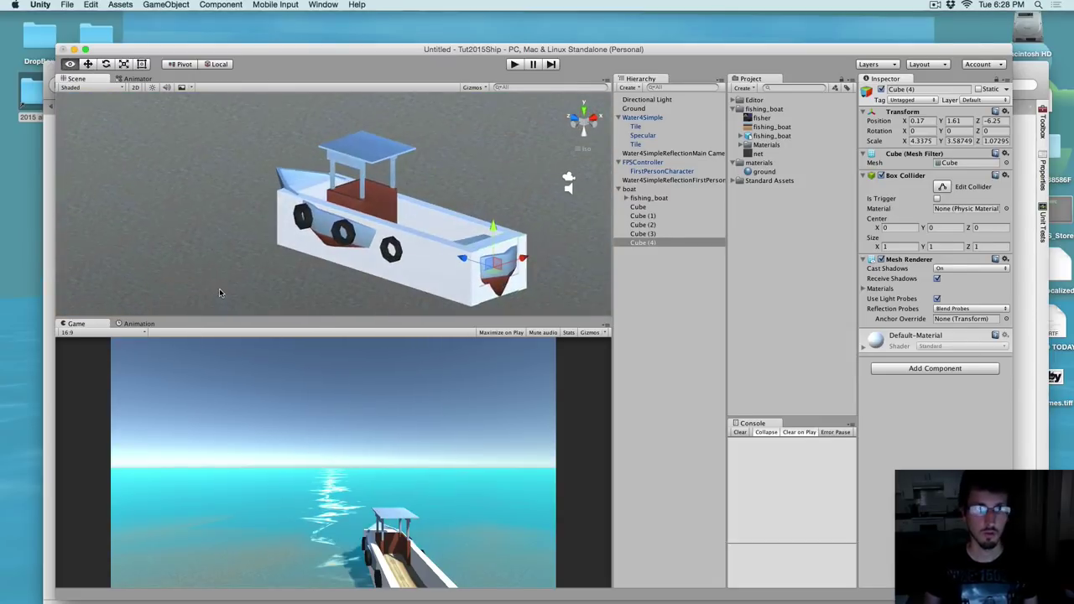
alt+drag(428, 222, 391, 256)
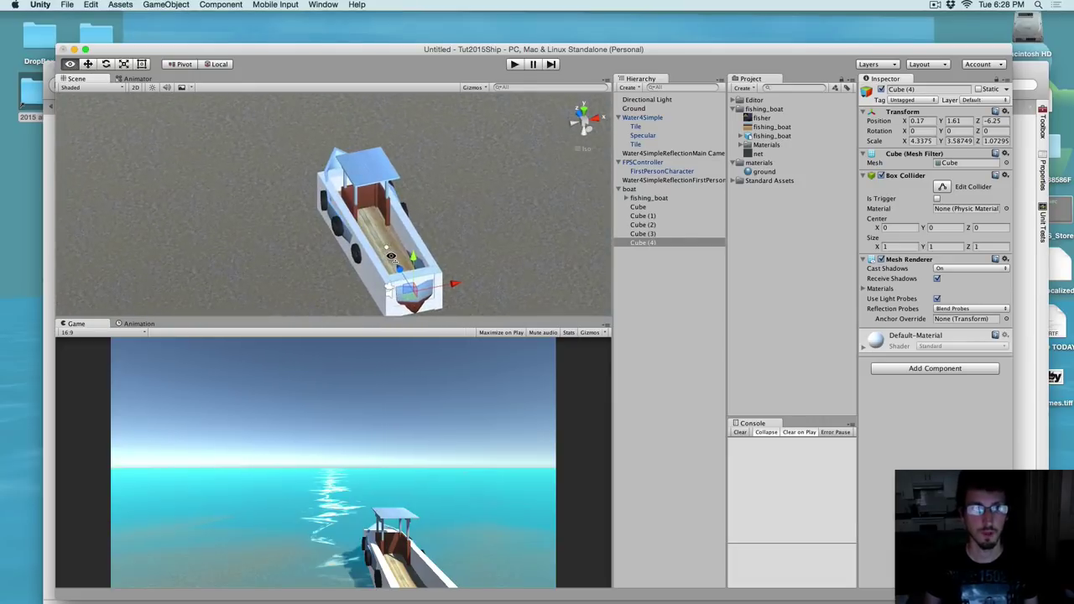
Move the FPSController onto the boat deck at 0.01, 5.62, -3.06, then select Cube through Cube (4)
click(644, 163)
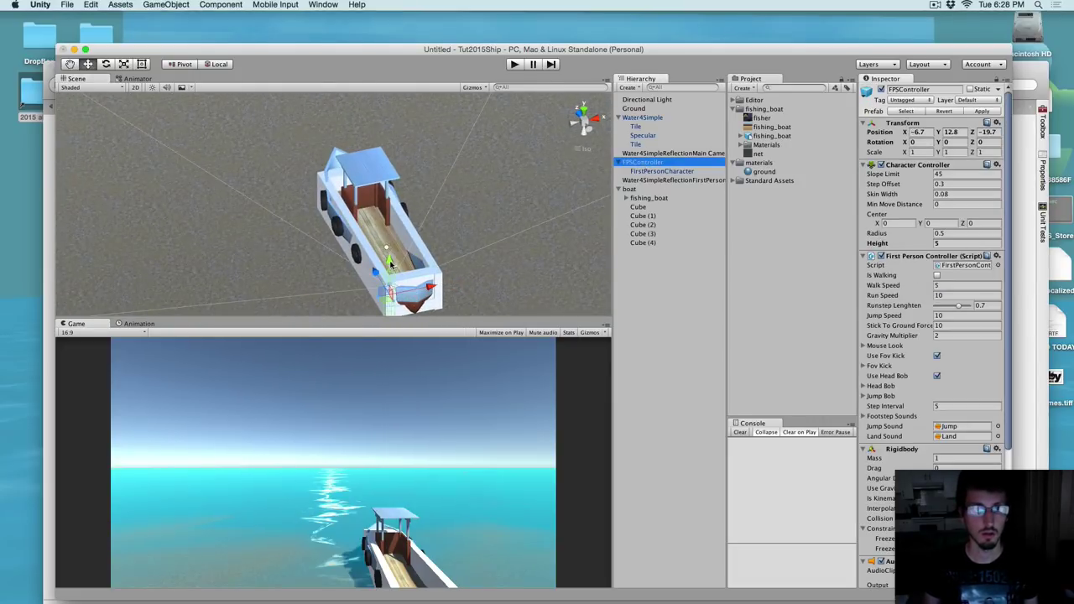
drag(390, 264, 361, 151)
click(584, 109)
drag(379, 195, 464, 195)
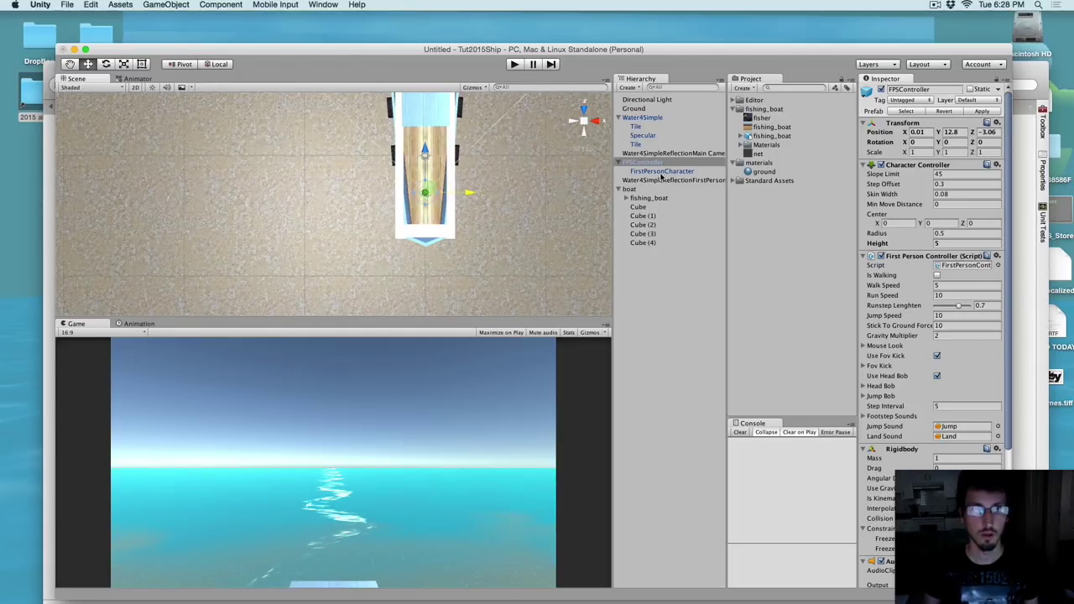
click(569, 122)
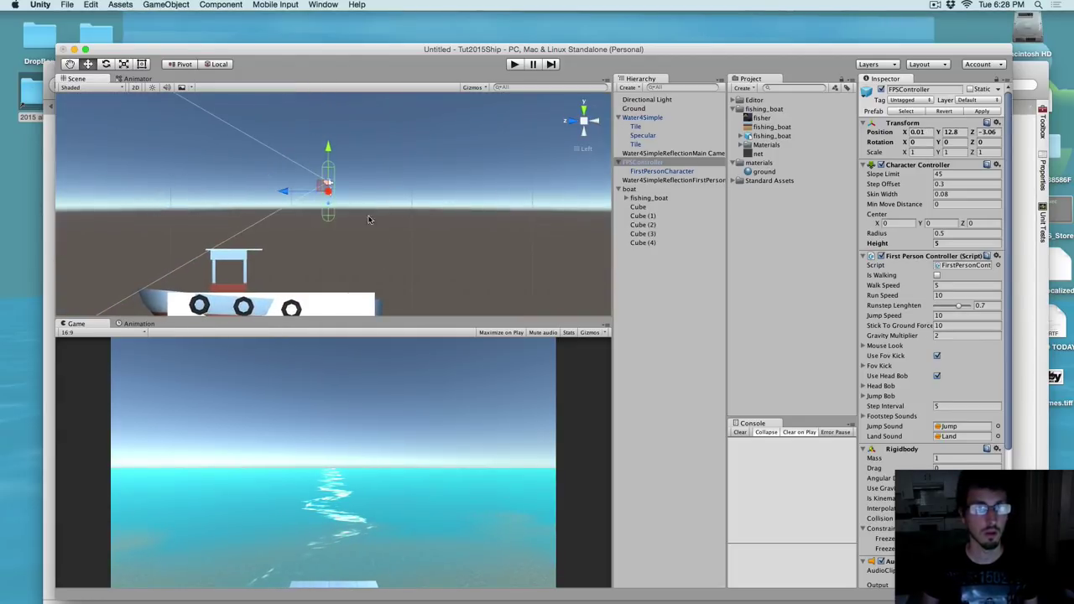
drag(328, 168, 333, 258)
alt+drag(423, 213, 461, 252)
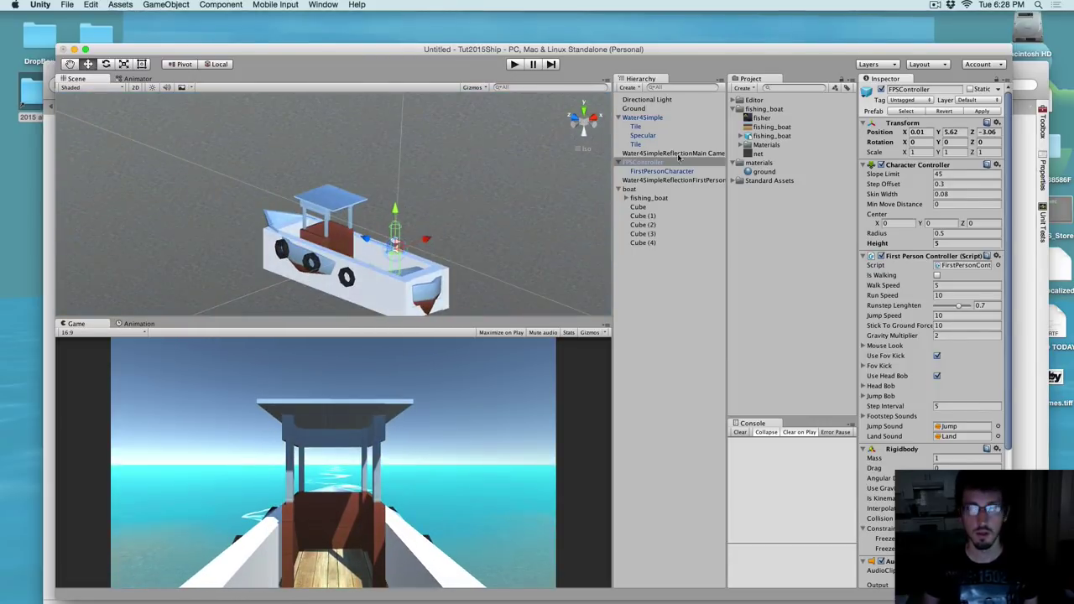
click(654, 207)
shift+click(657, 242)
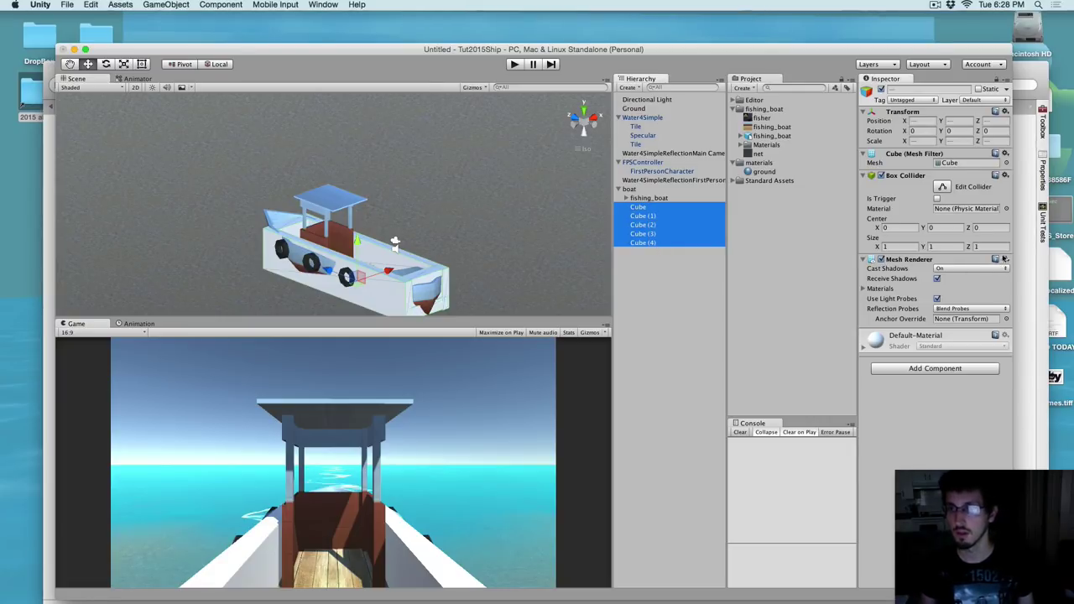
Remove the Mesh Filter and Mesh Renderer components from all five cubes, then deselect them
click(1005, 153)
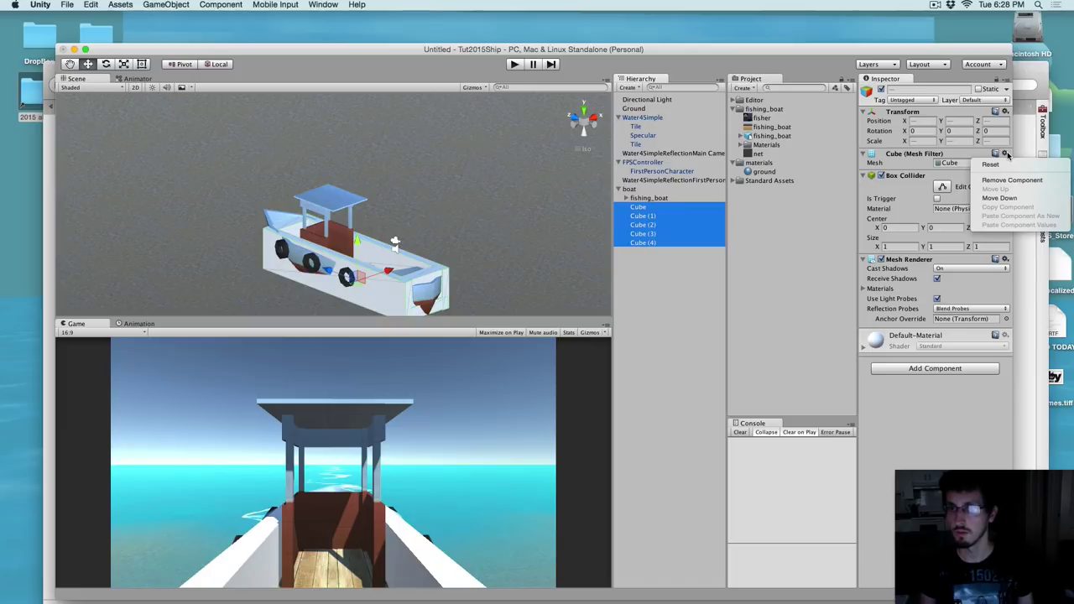
click(1013, 180)
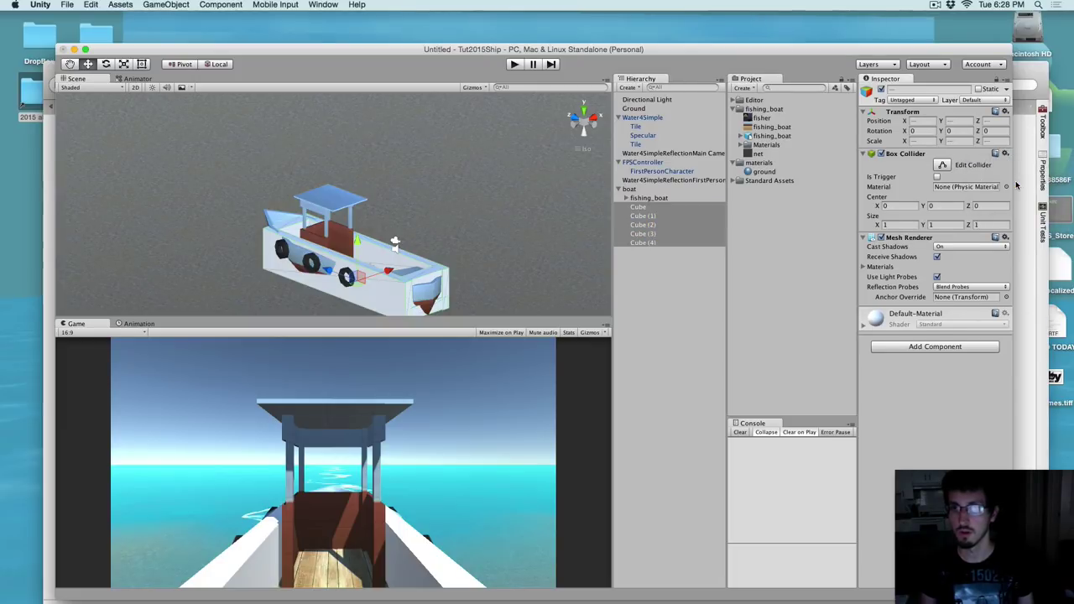
click(1005, 238)
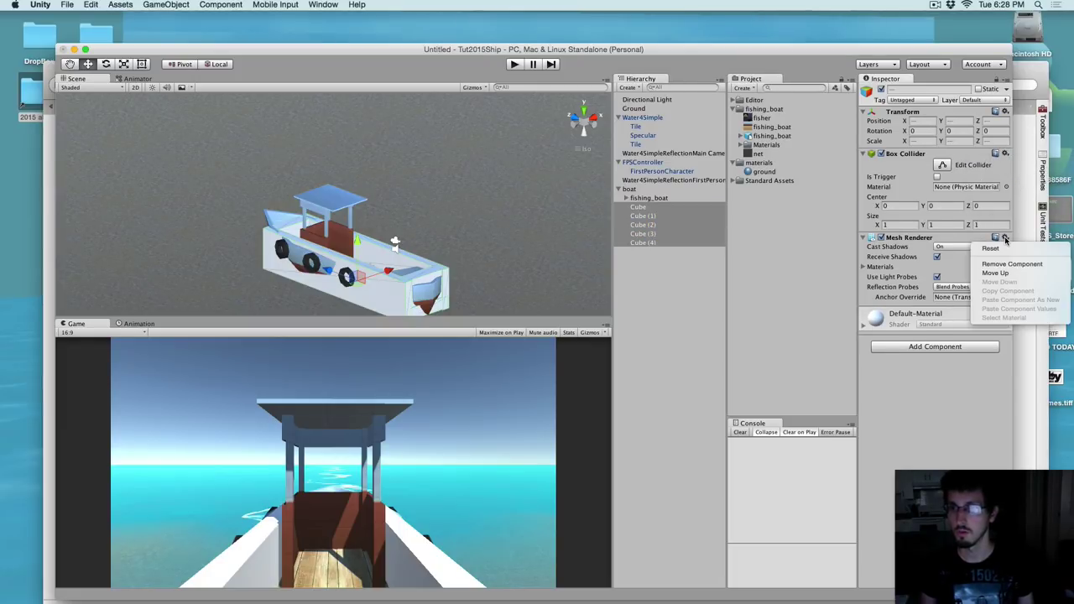
click(1013, 250)
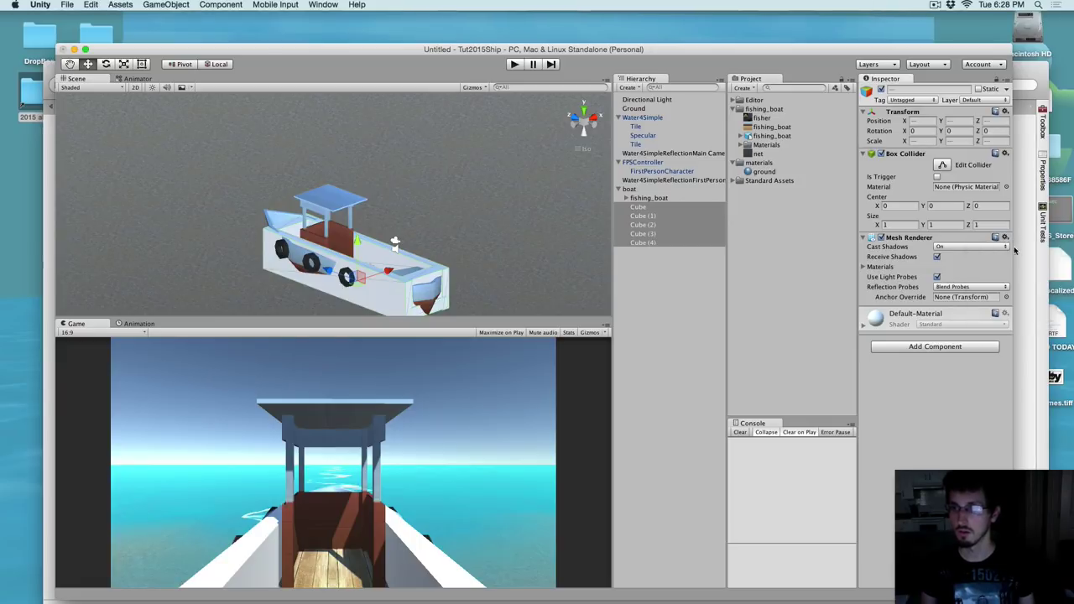
click(1005, 239)
click(1011, 265)
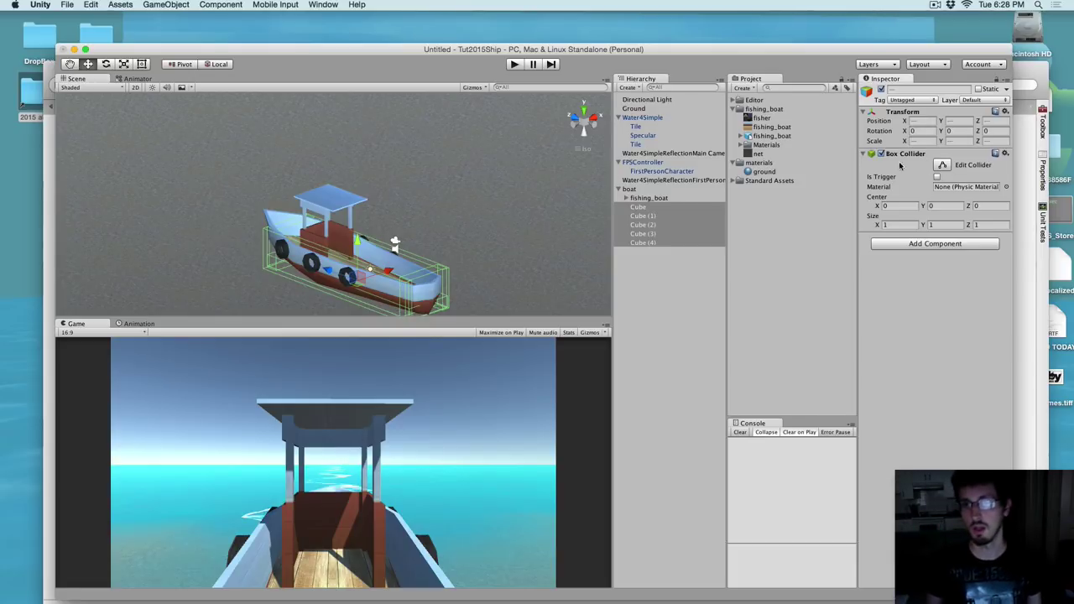
click(641, 270)
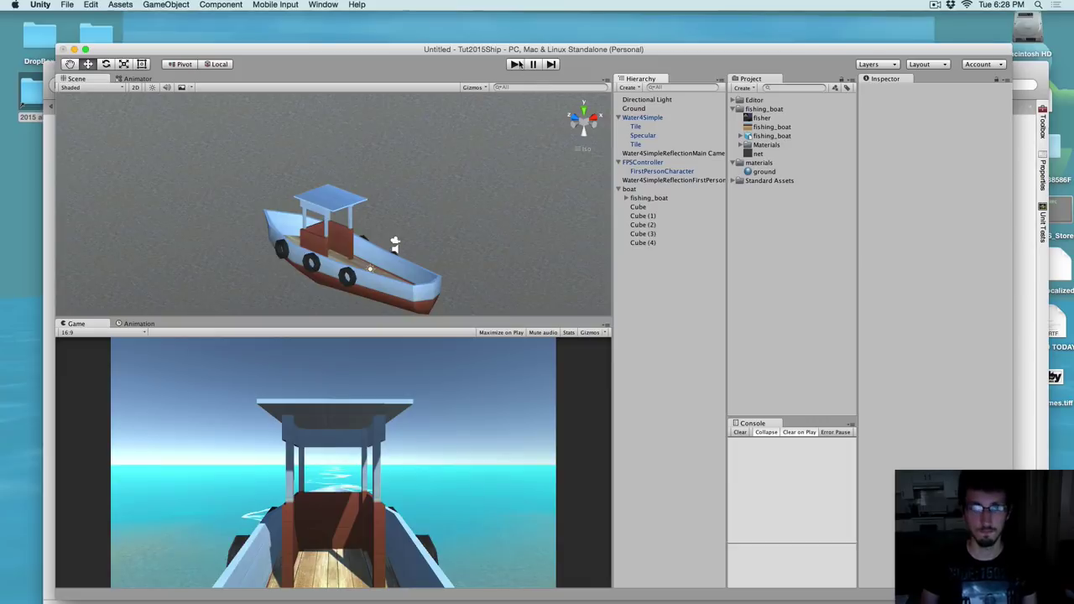
click(516, 66)
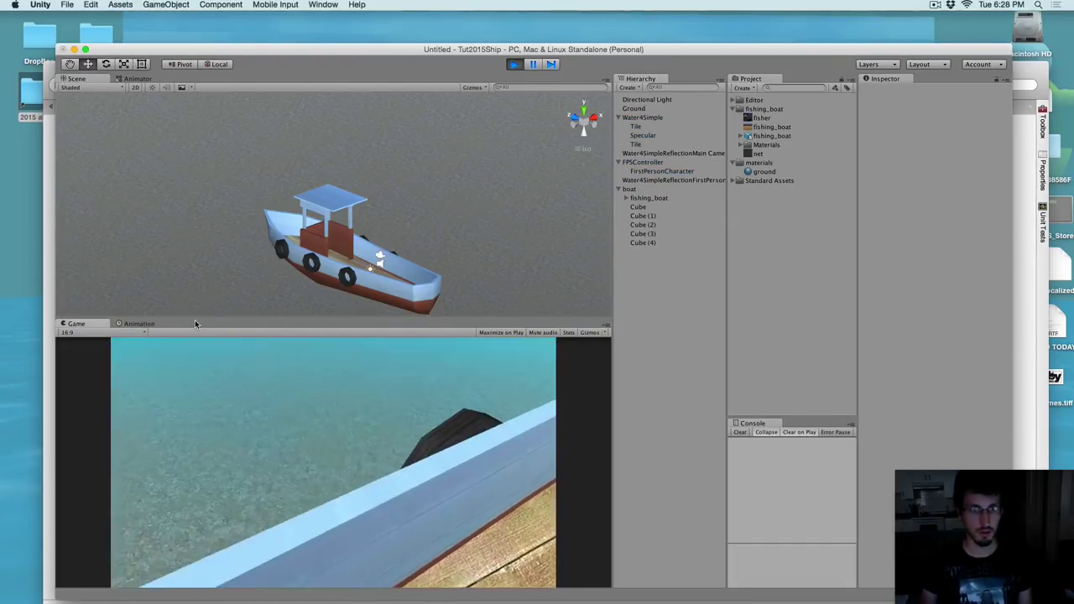
key(w)
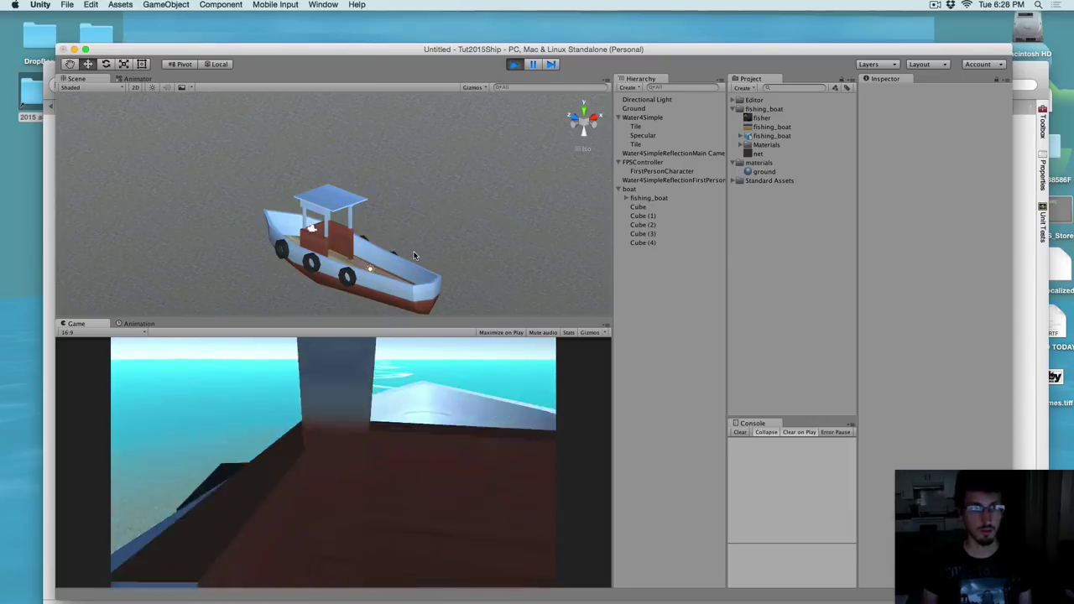
key(w)
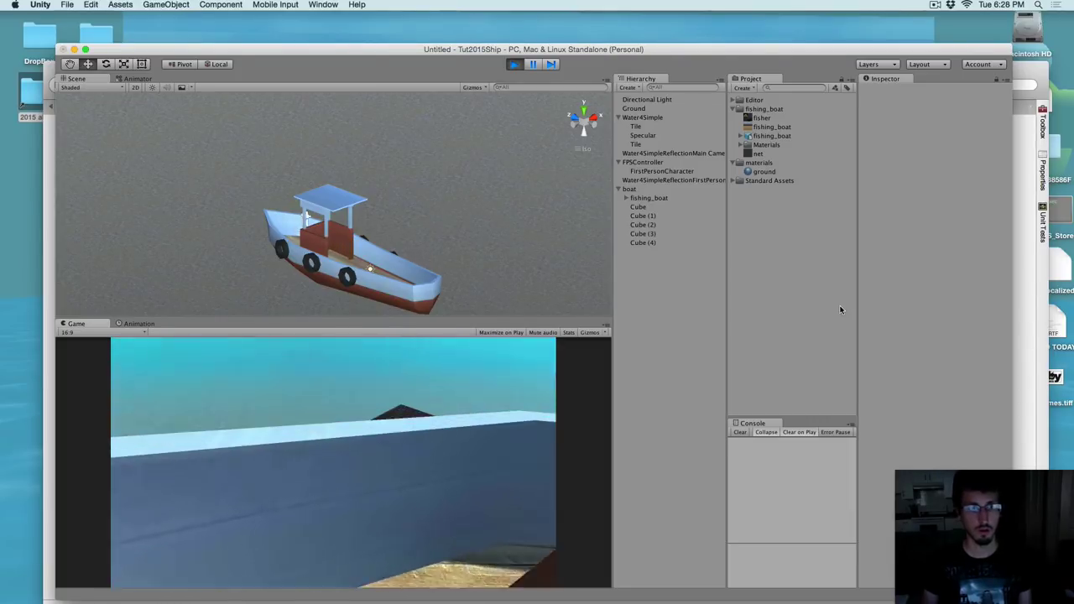
key(w)
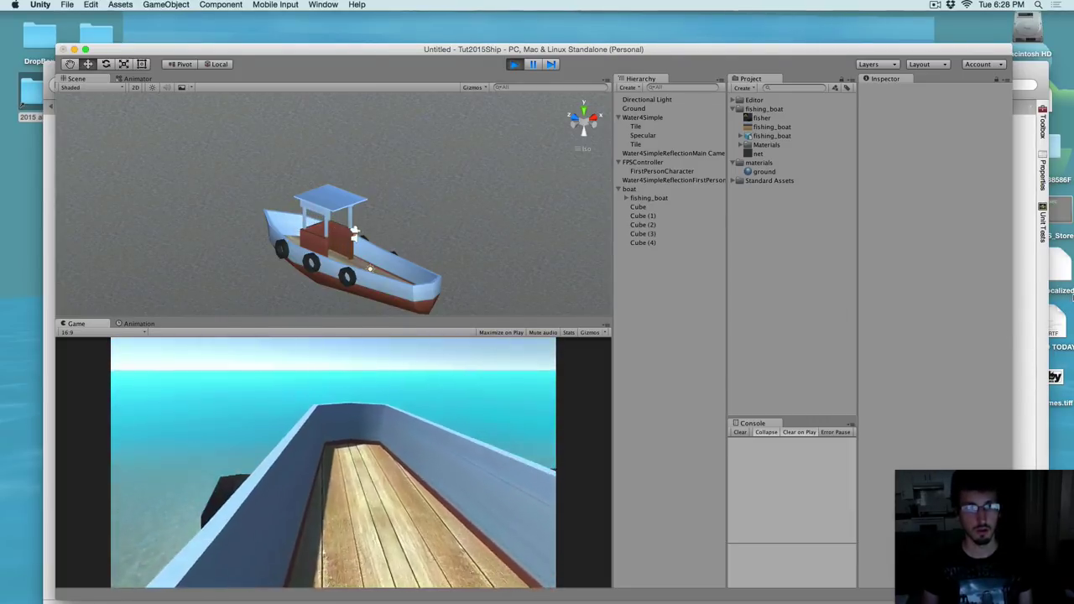
key(w)
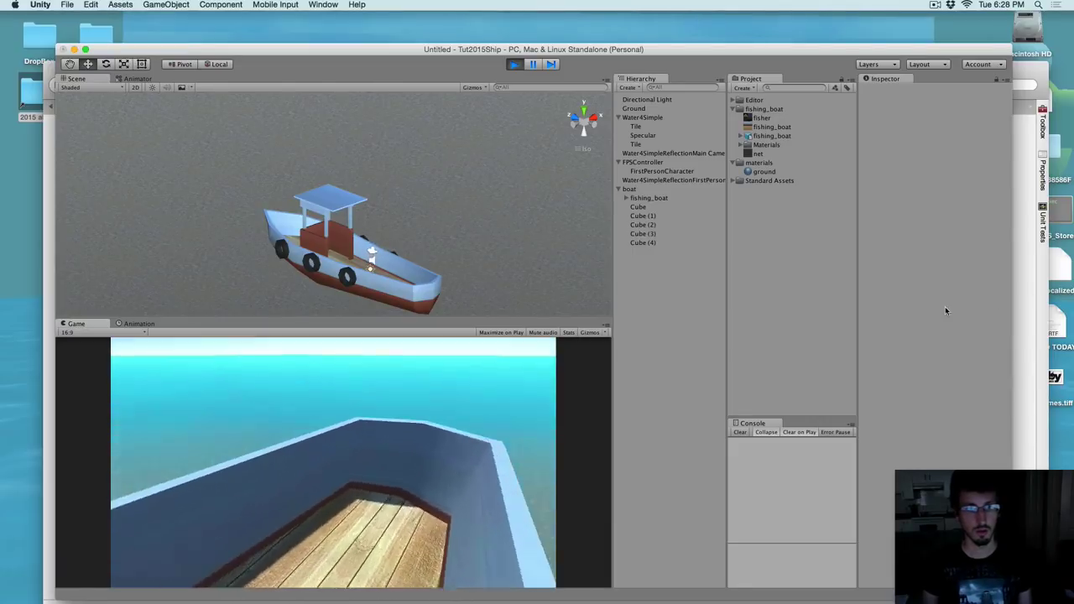
key(w)
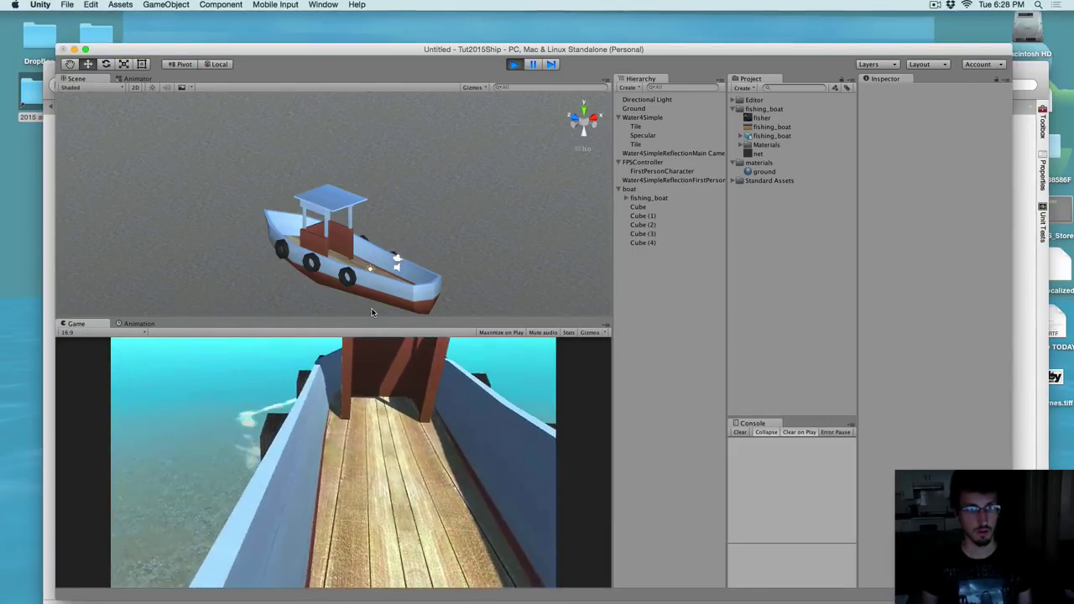
key(w)
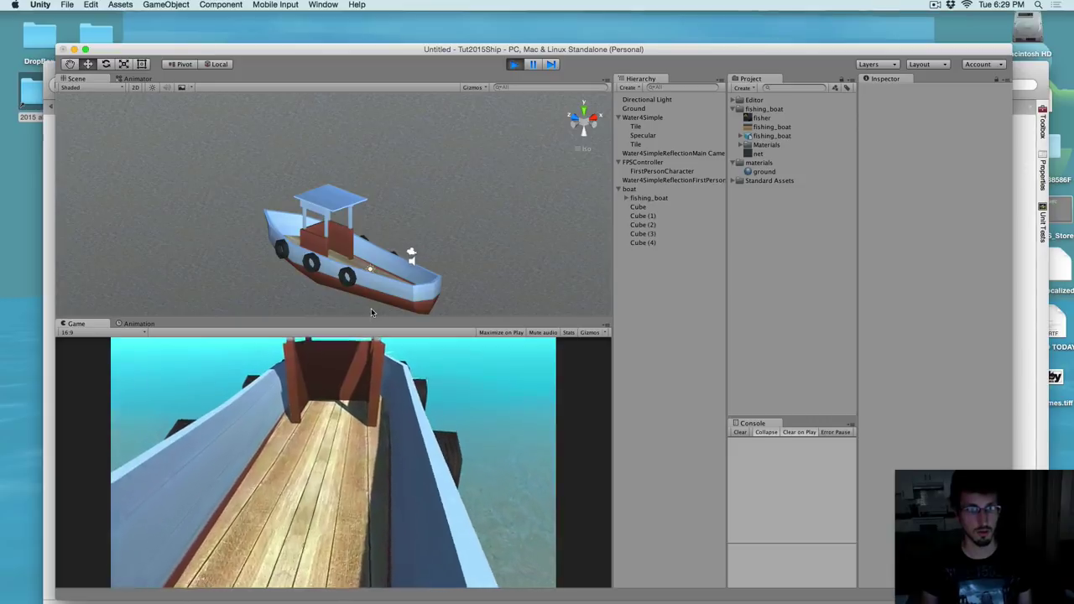
key(w)
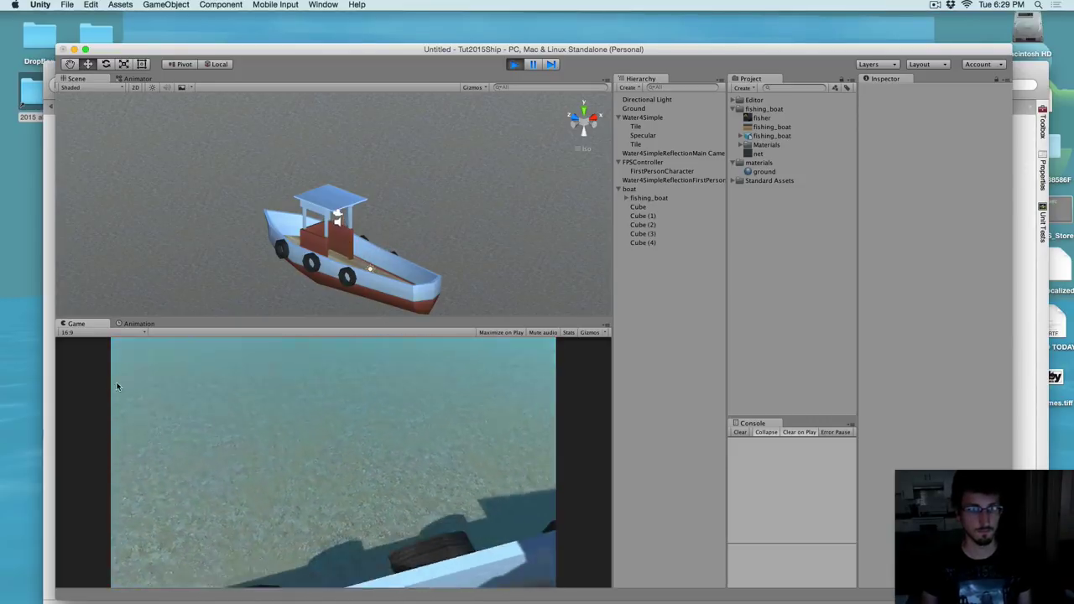
key(w)
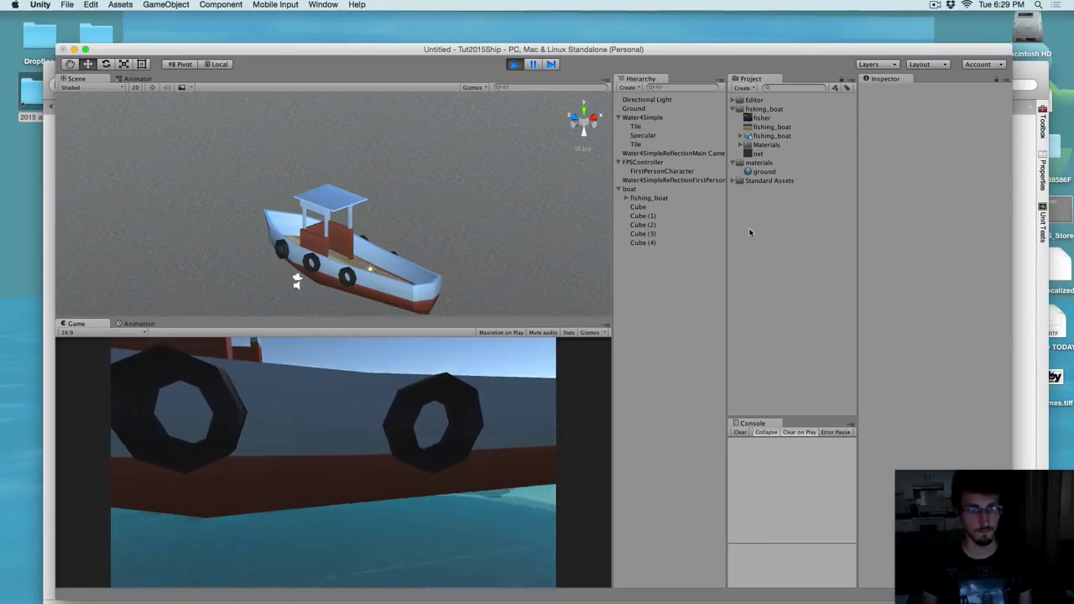
key(w)
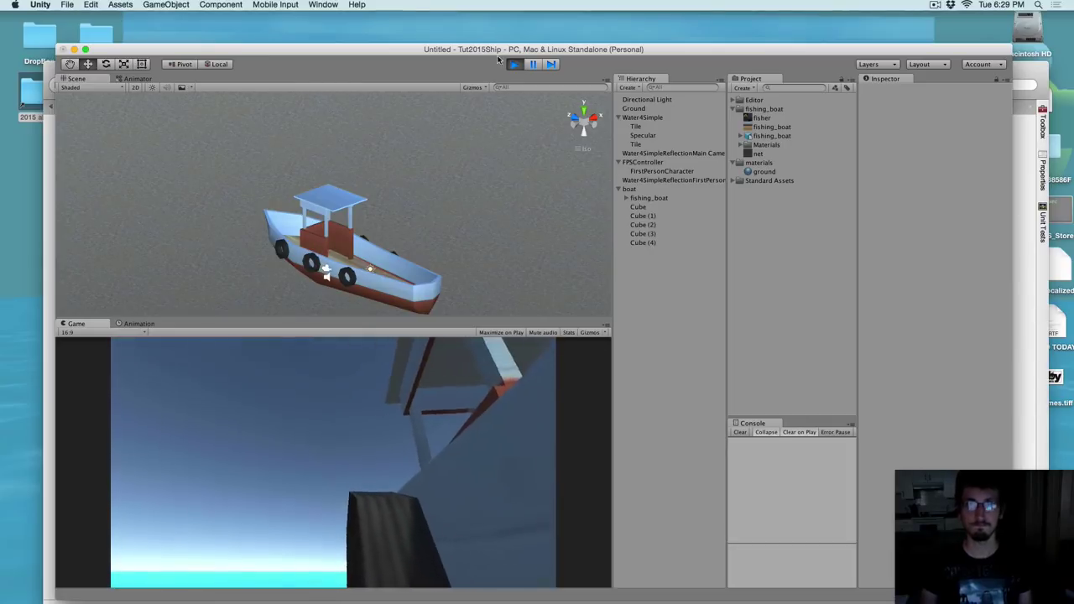
key(super+p)
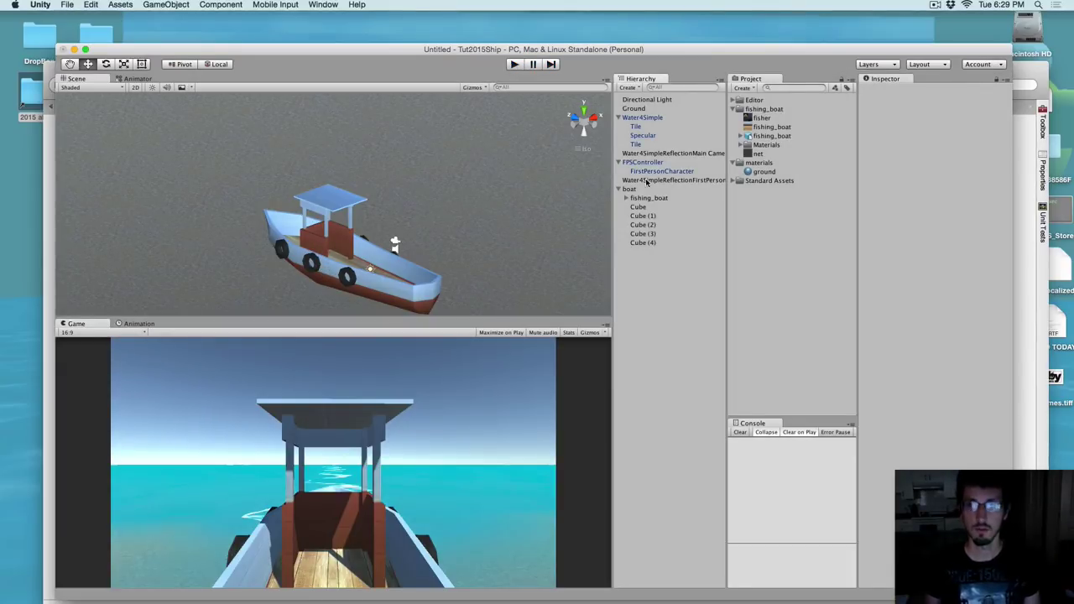
Add a Rigidbody to the boat parent object and turn off its gravity
click(618, 189)
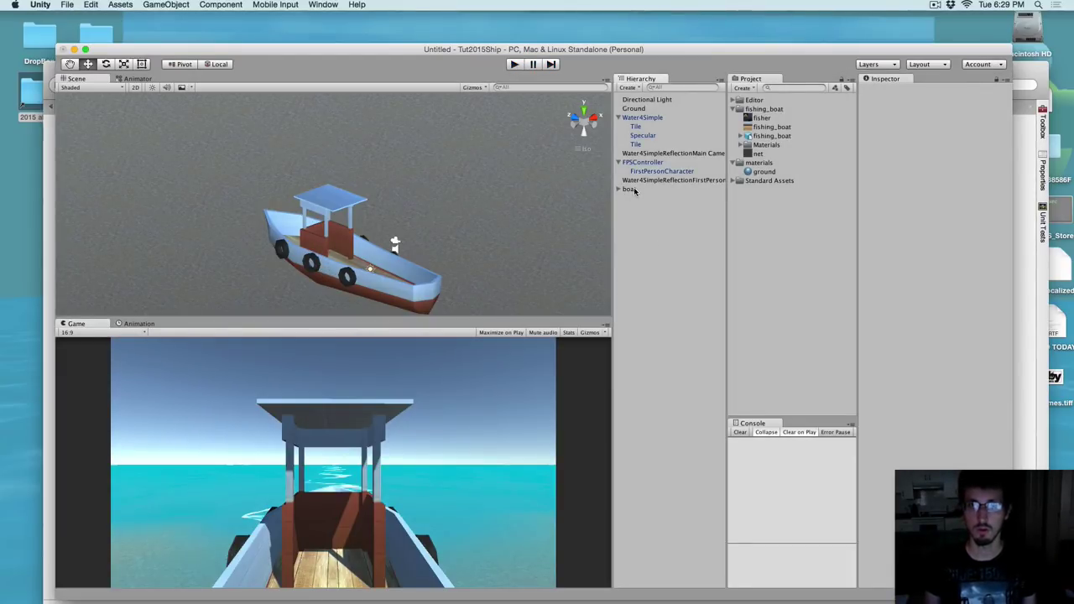
click(631, 190)
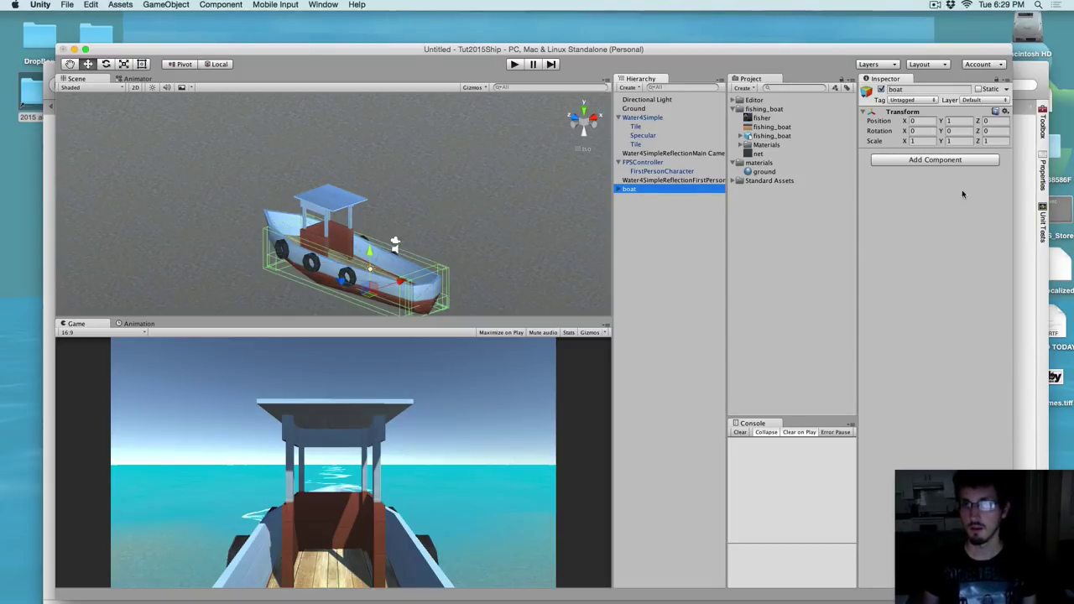
click(942, 162)
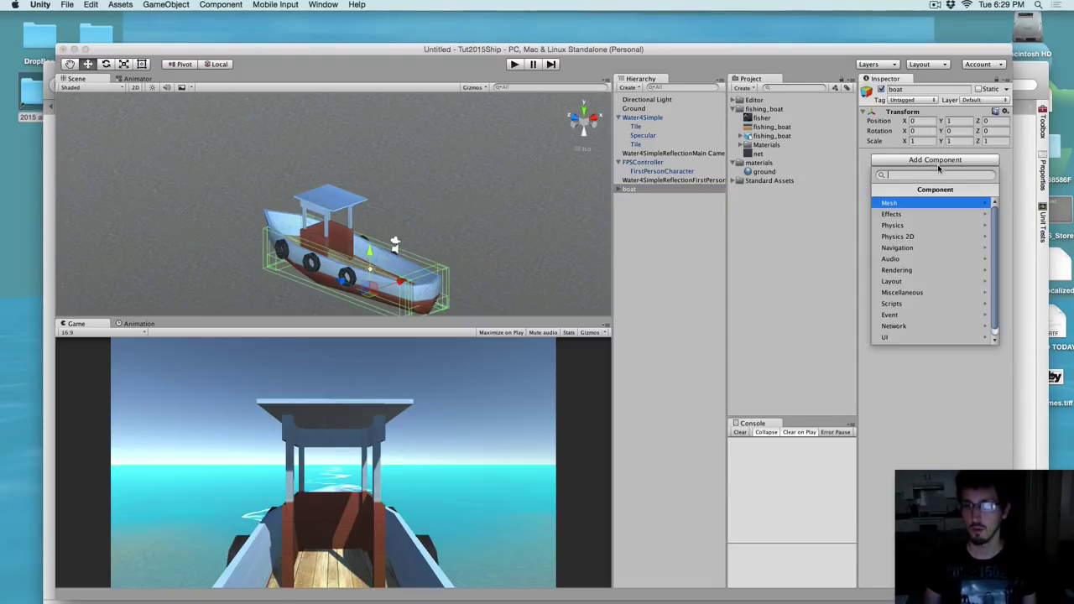
click(893, 224)
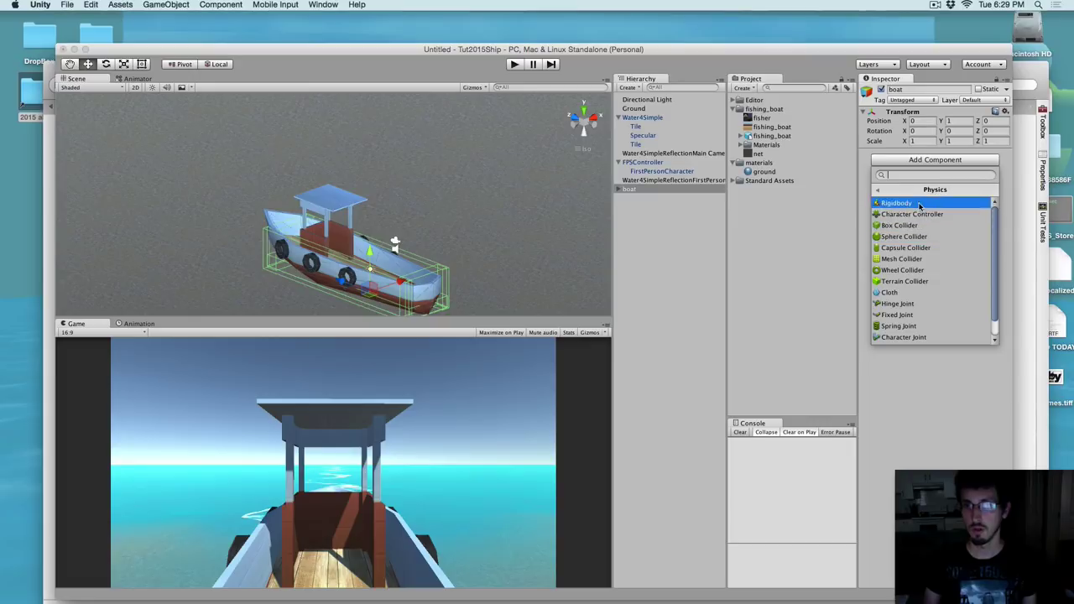
click(916, 203)
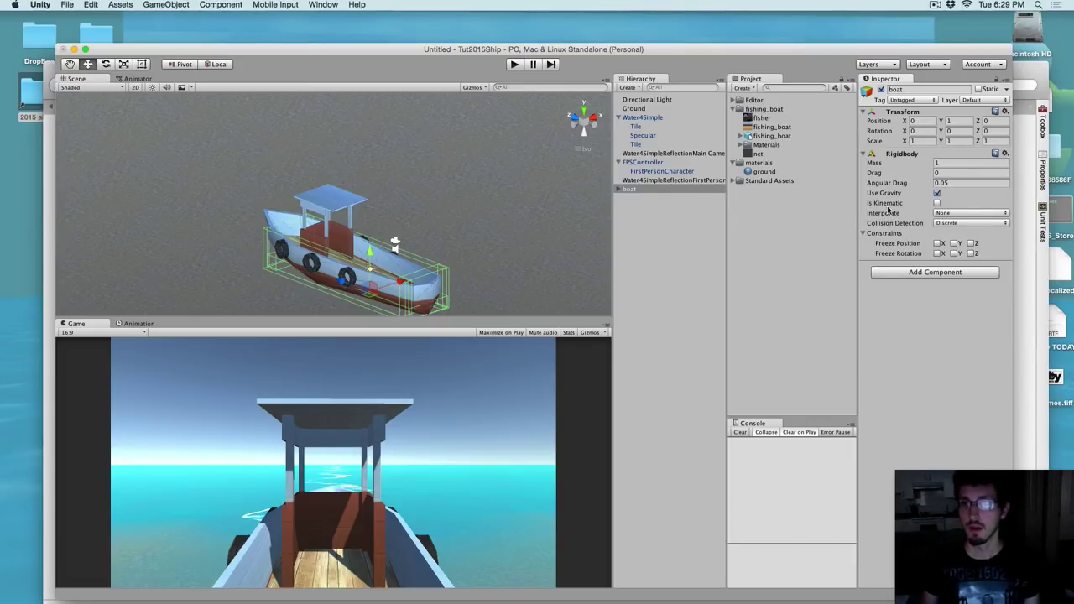
click(936, 194)
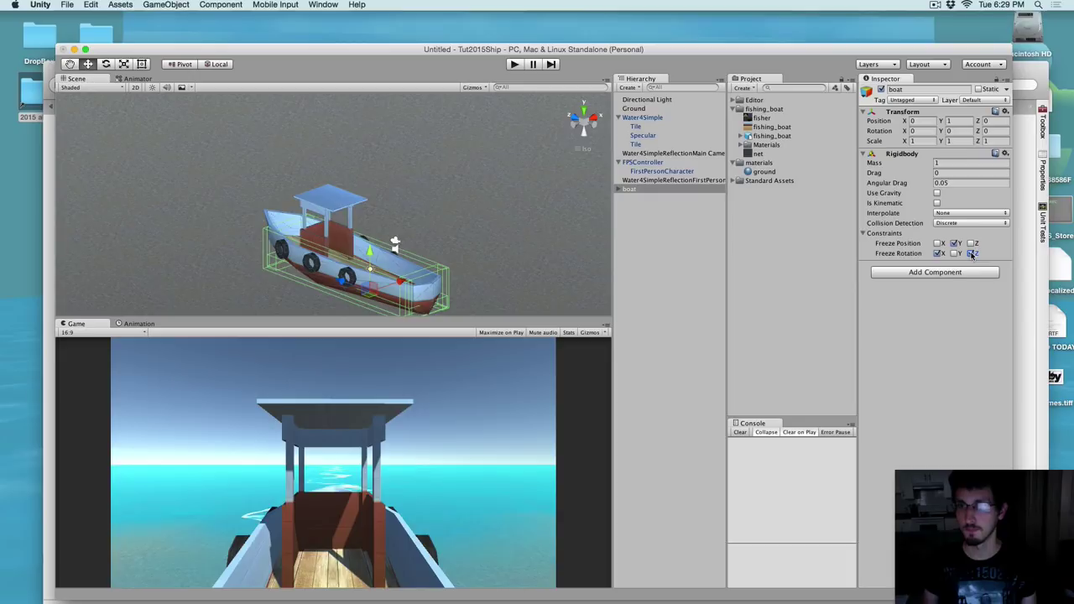
Set the Rigidbody's Drag and Angular Drag to 1 and tick Is Kinematic
click(937, 172)
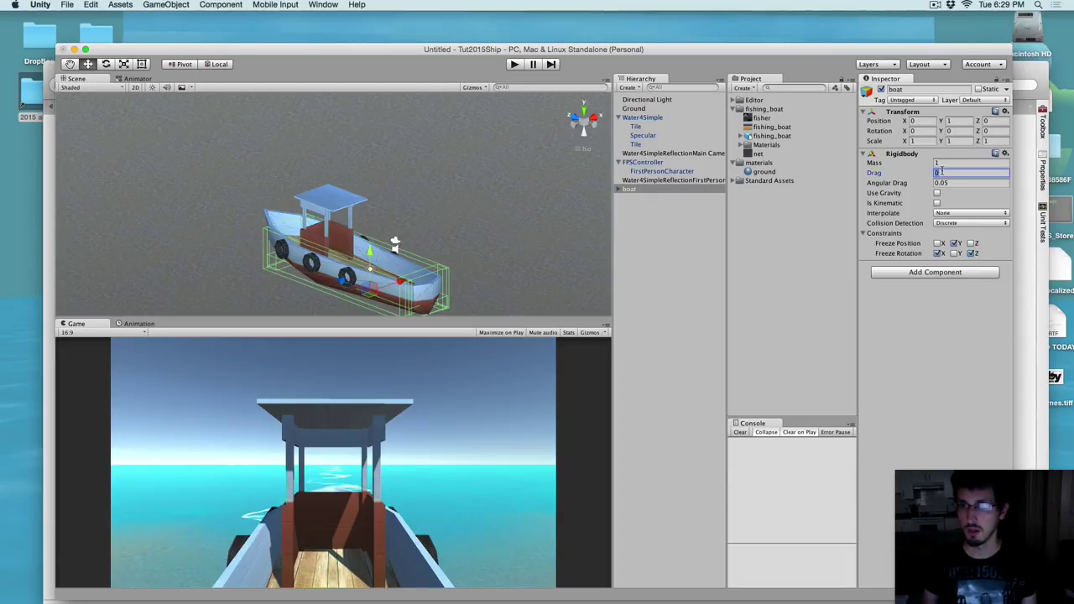
text(1)
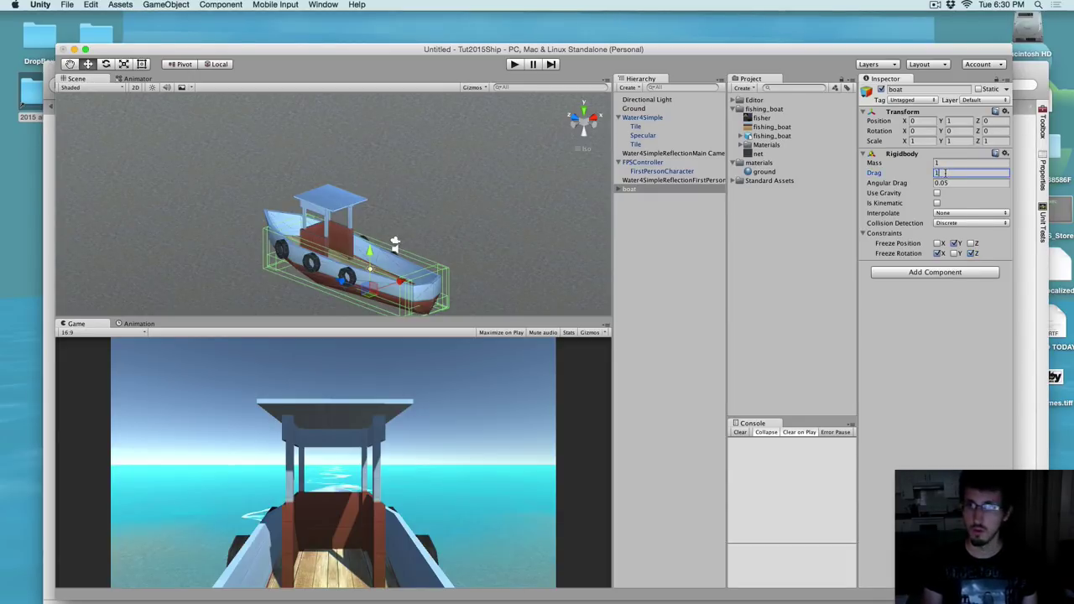
key(Tab)
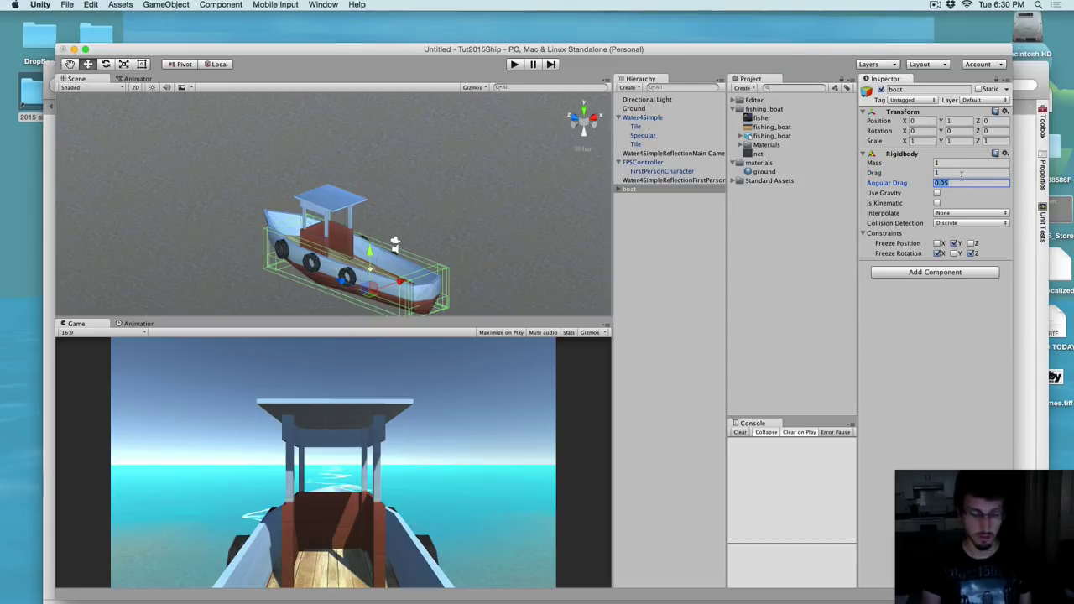
text(1)
key(Return)
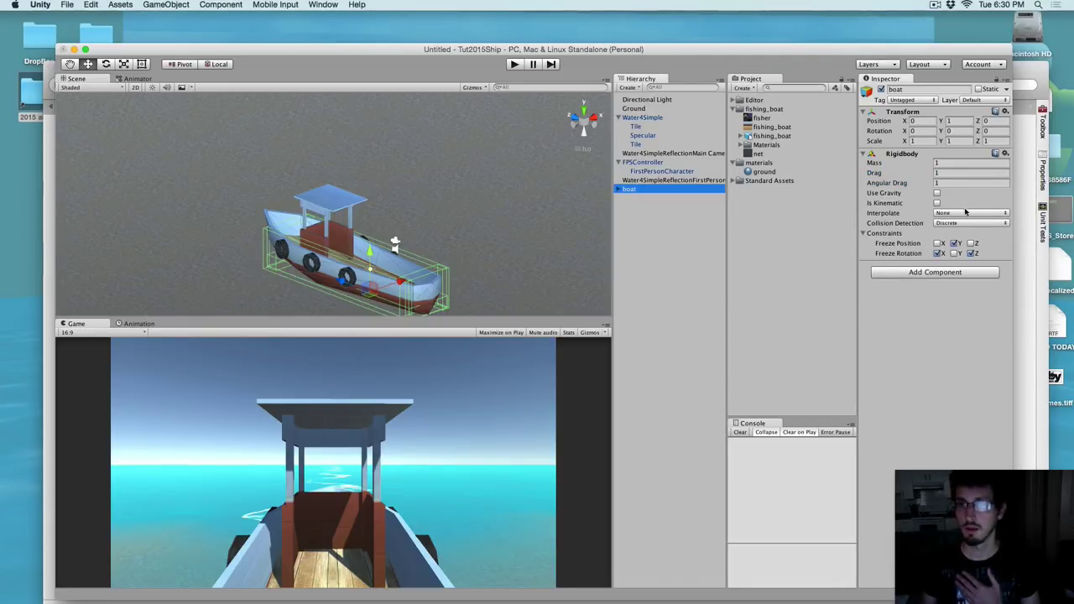
click(936, 203)
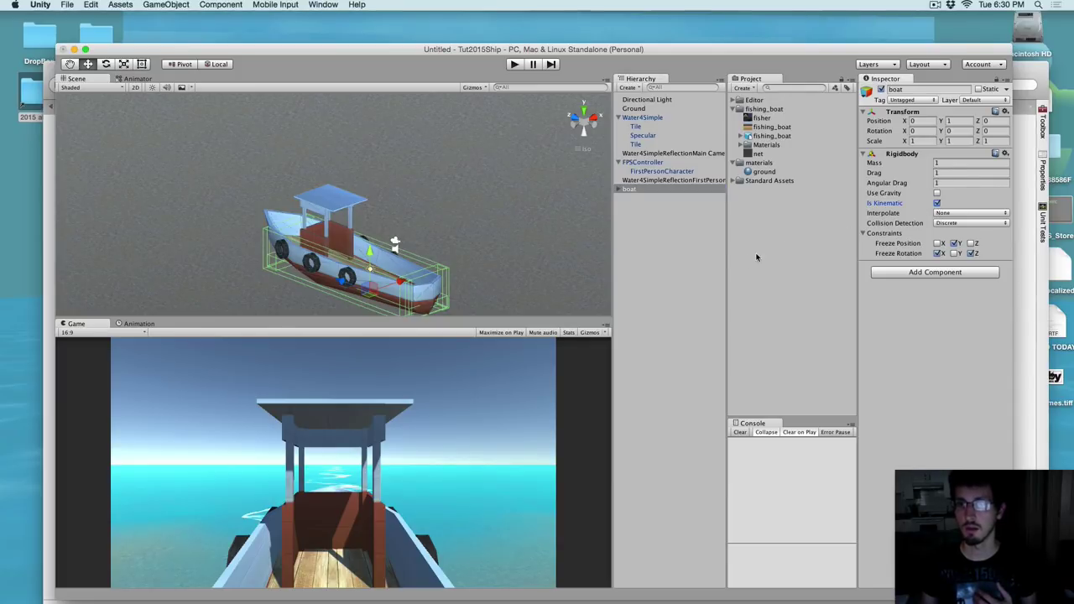
click(721, 247)
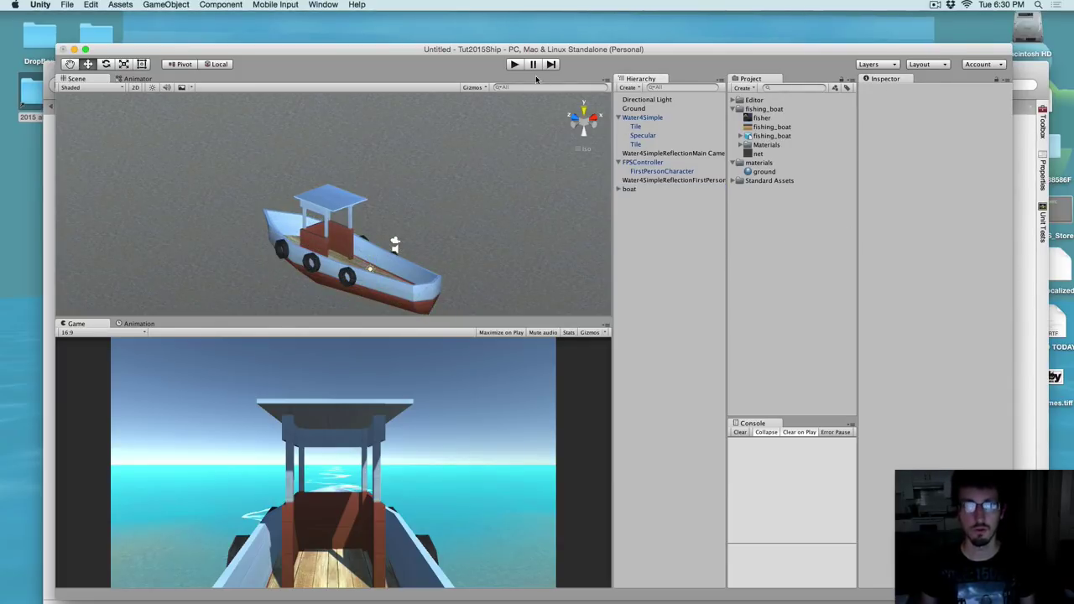
click(511, 66)
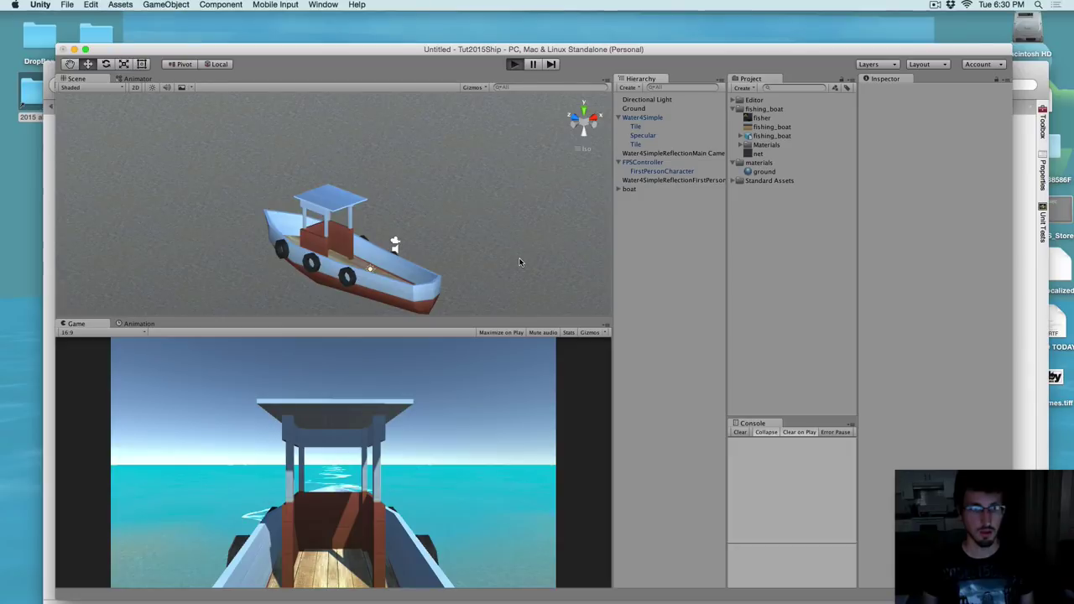
key(w)
key(w)
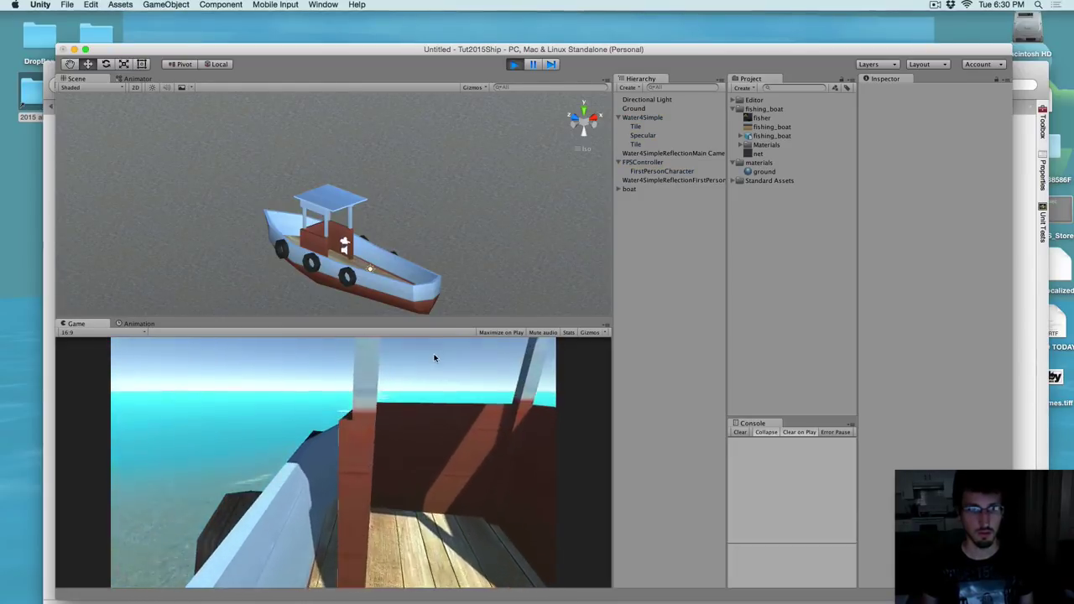
key(w)
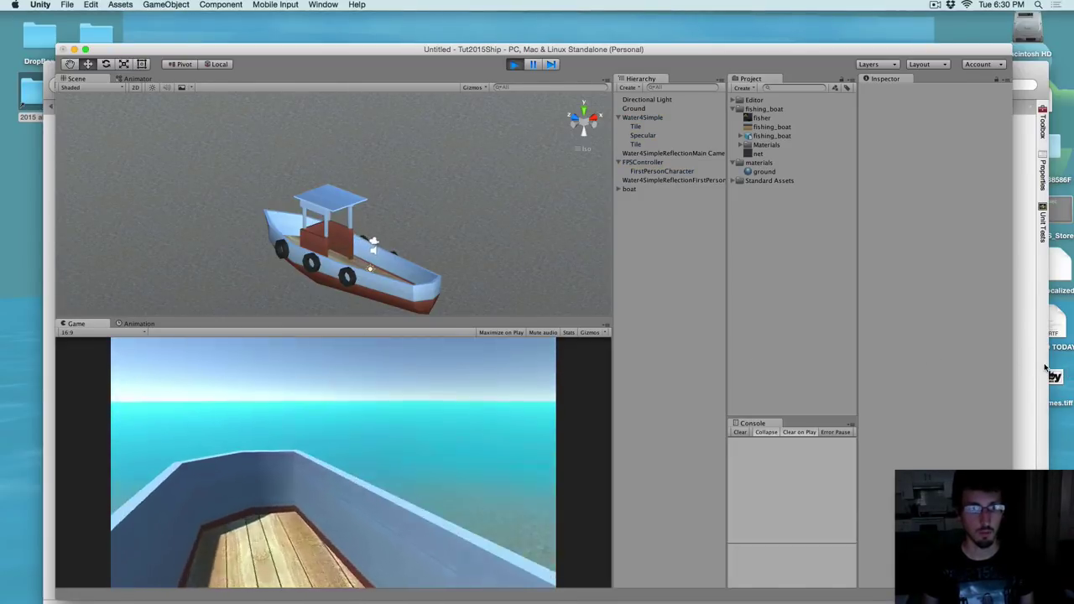
key(w)
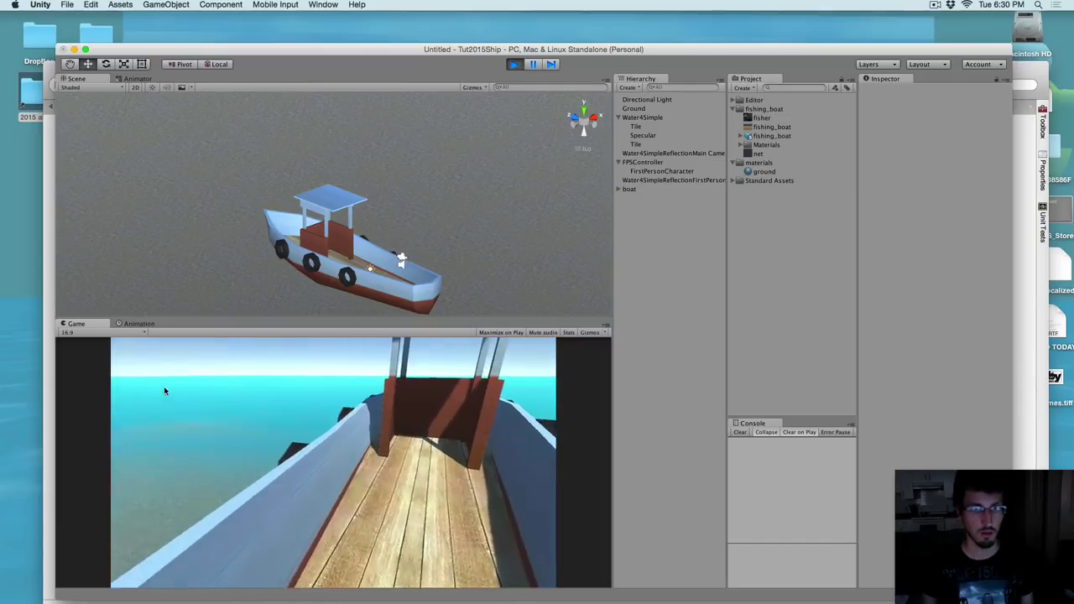
key(w)
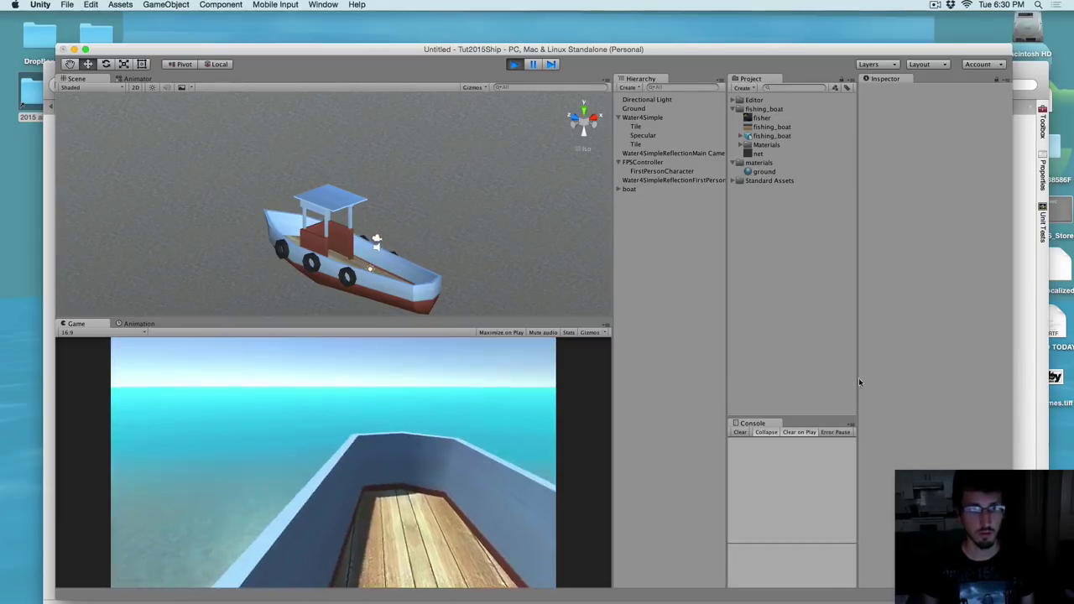
key(w)
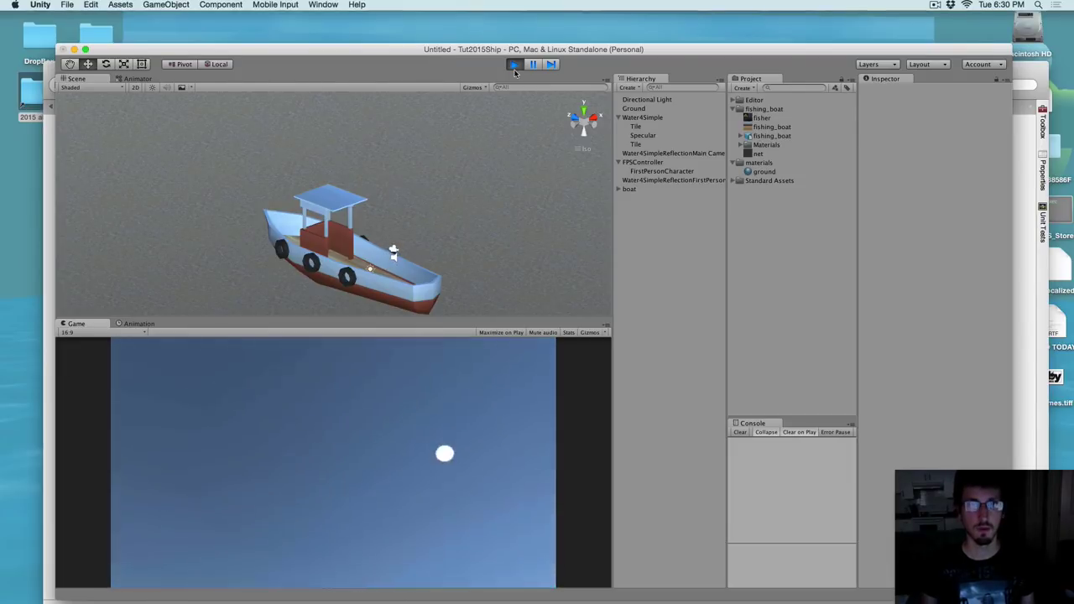
key(super+p)
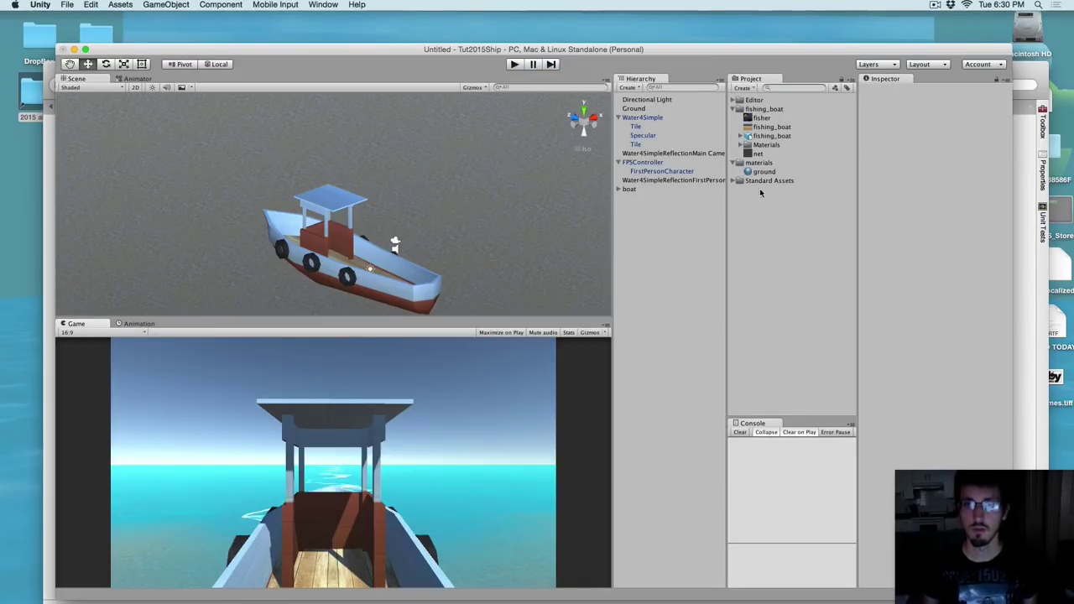
Untick Is Kinematic on the boat's Rigidbody
click(629, 190)
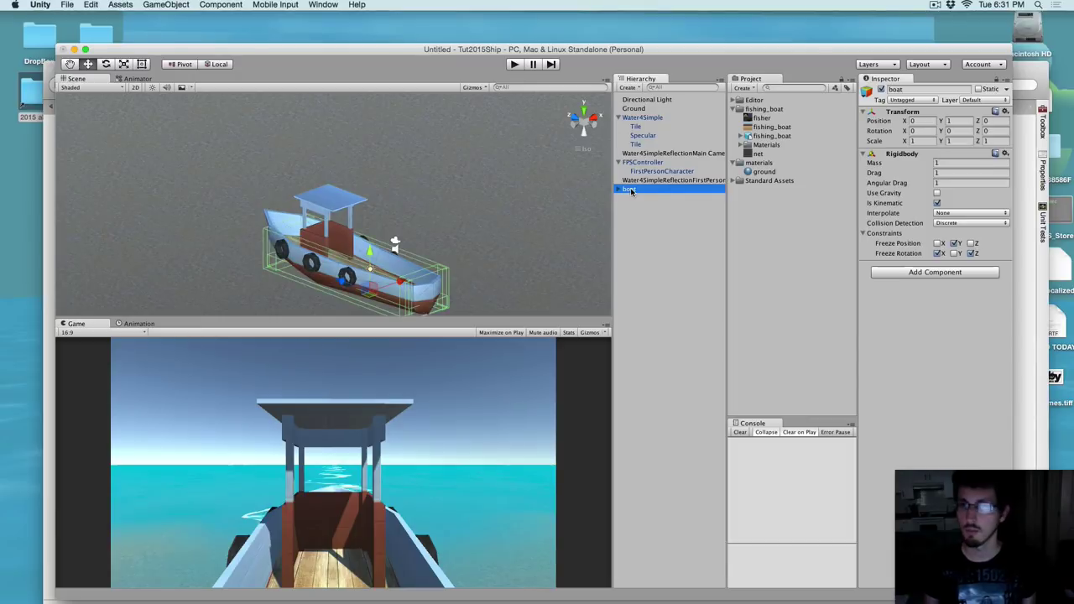
click(937, 204)
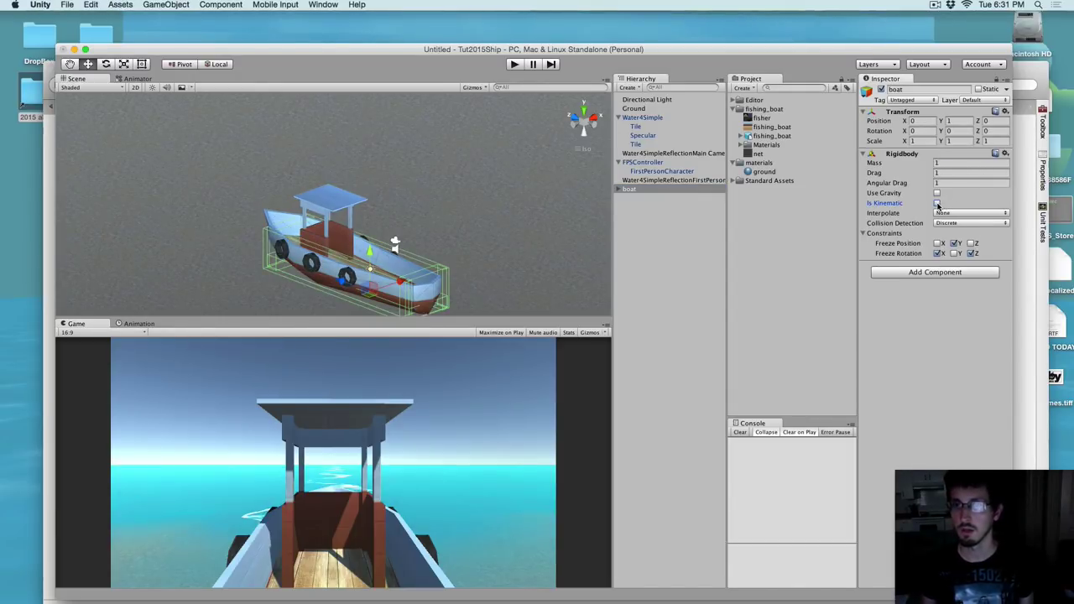
click(650, 243)
Deactivate the FPSController object so its camera stops rendering
click(618, 162)
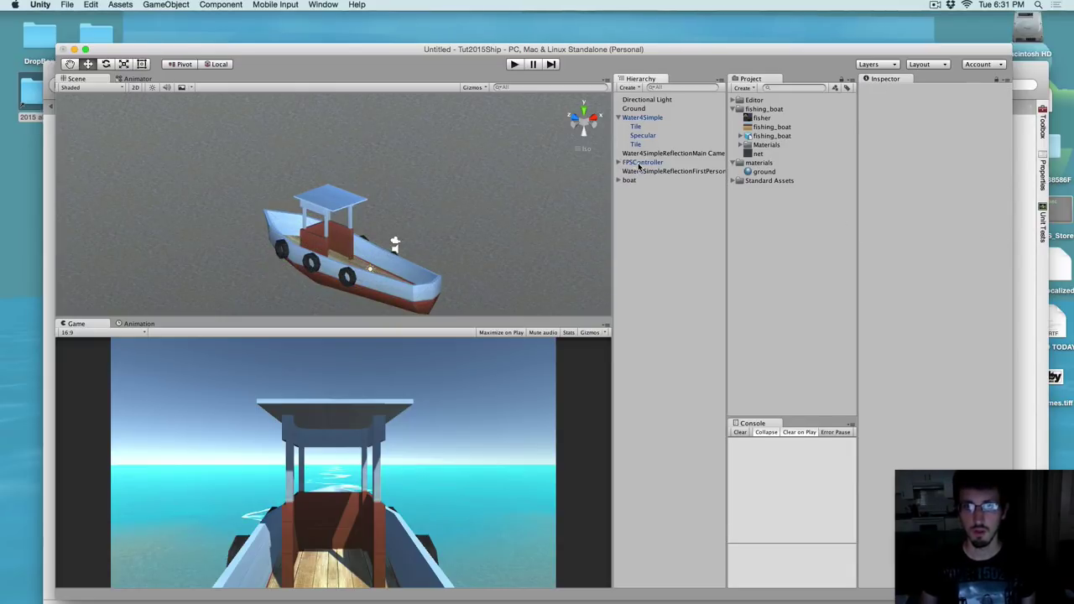
click(639, 163)
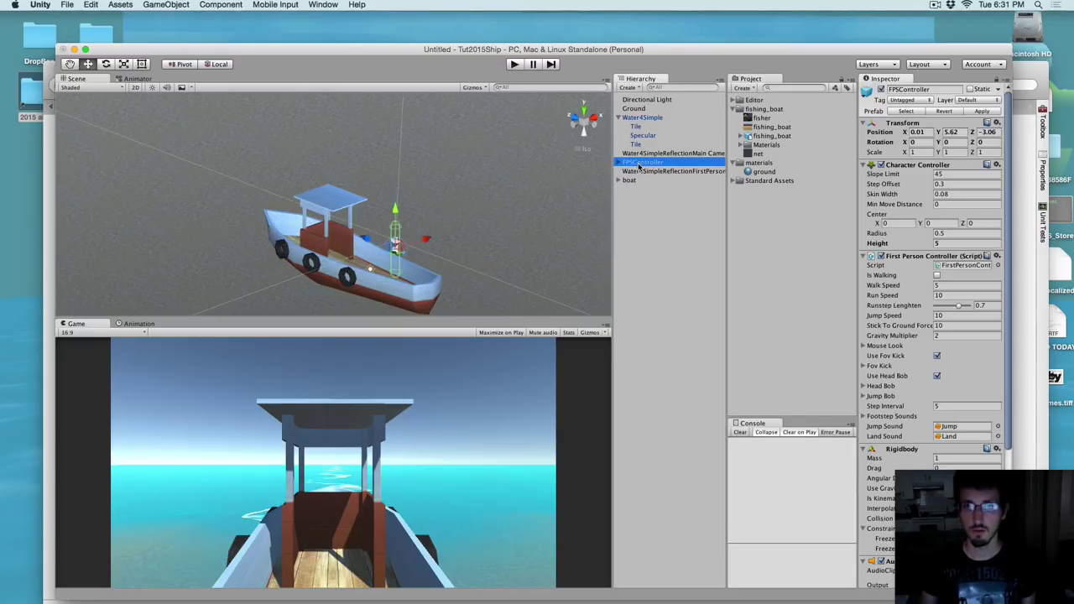
click(880, 90)
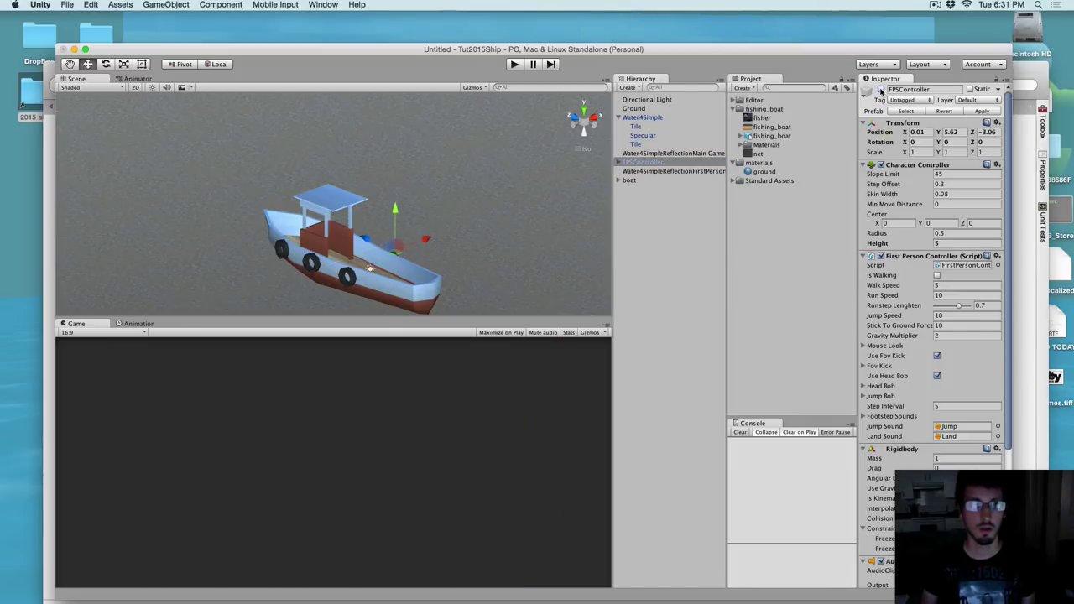
click(633, 204)
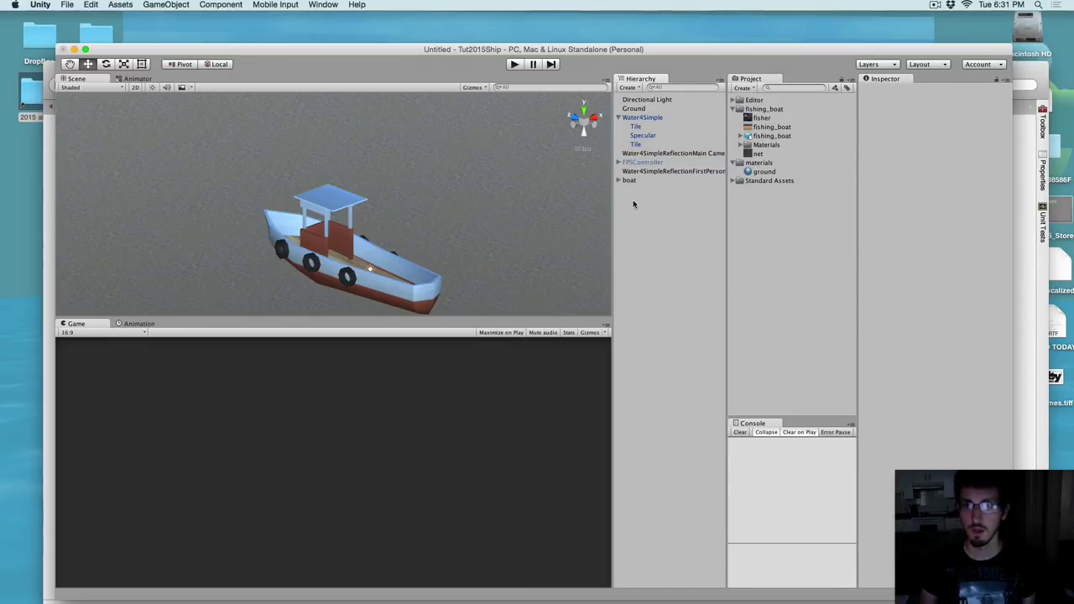
click(735, 180)
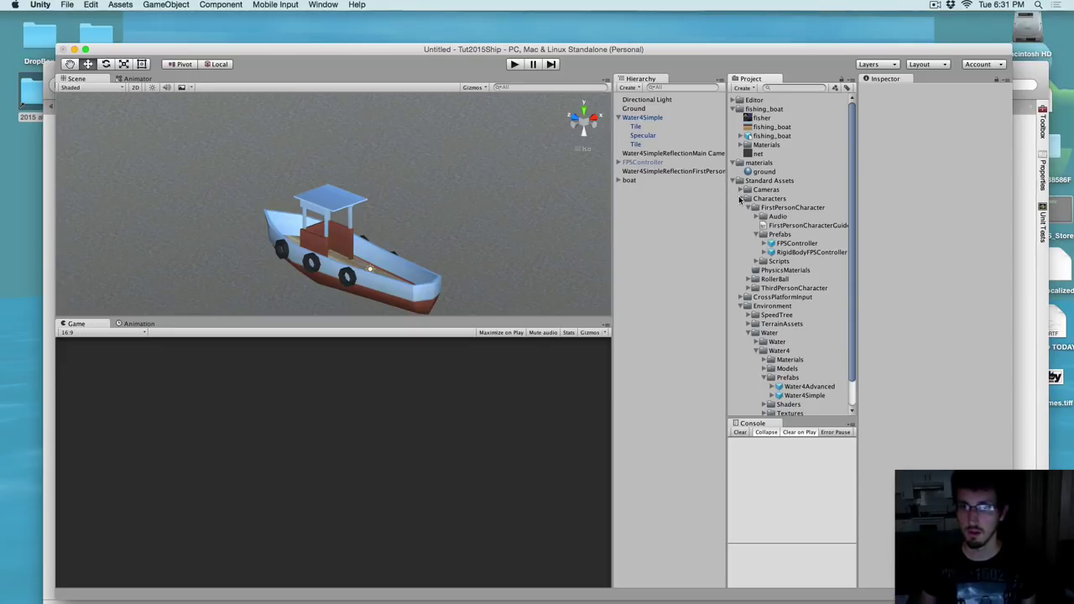
Drag the MultipurposeCameraRig prefab from Standard Assets > Cameras > Prefabs into the Hierarchy
click(741, 199)
click(741, 190)
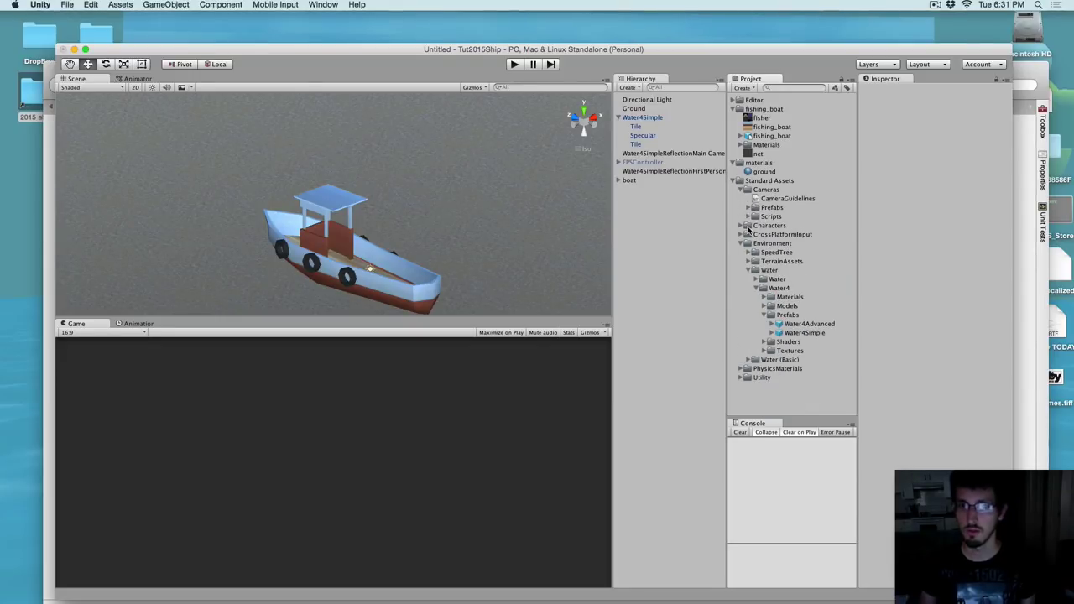
click(746, 208)
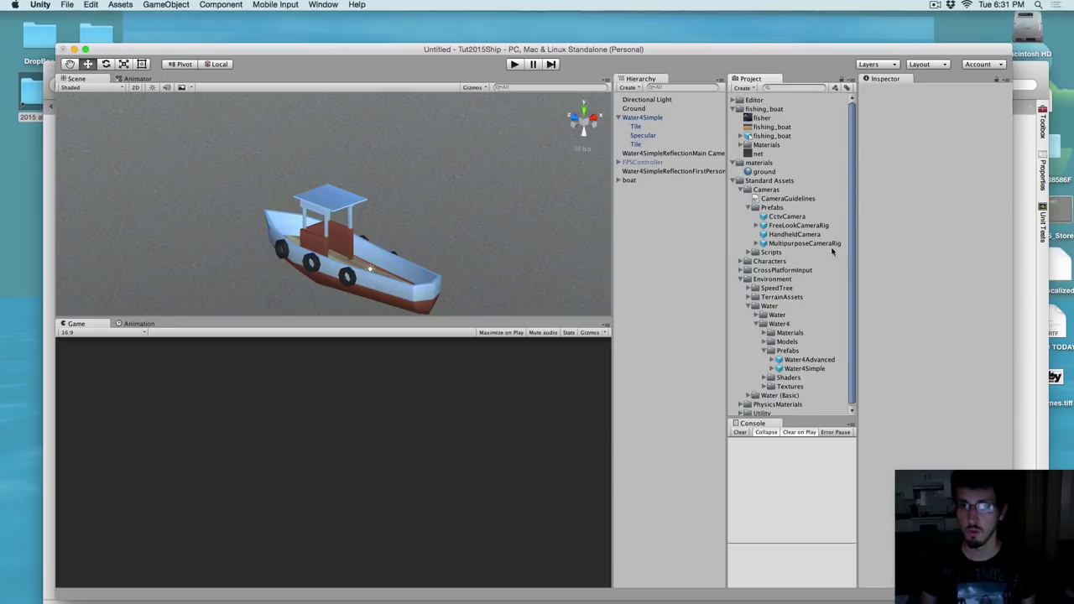
drag(826, 244, 635, 204)
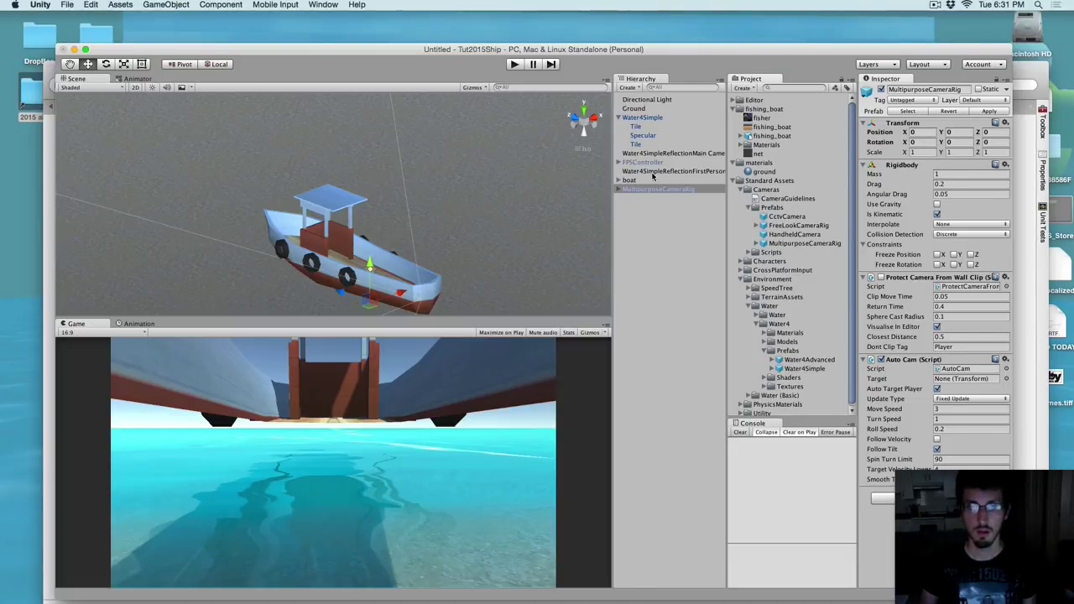
Tag the boat as Player and enter play mode to test the camera rig
click(629, 181)
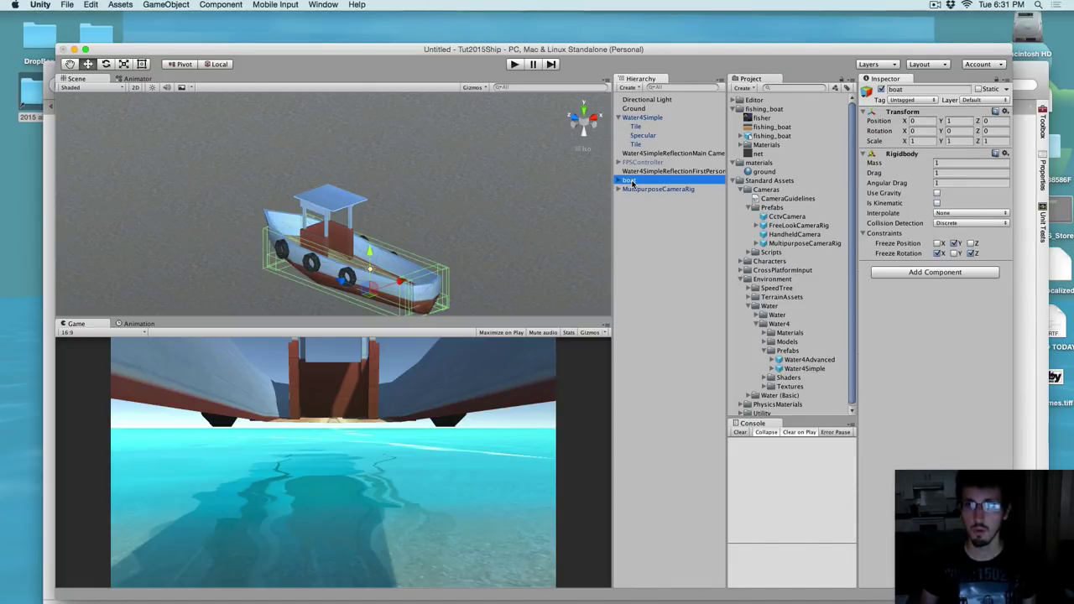
click(900, 101)
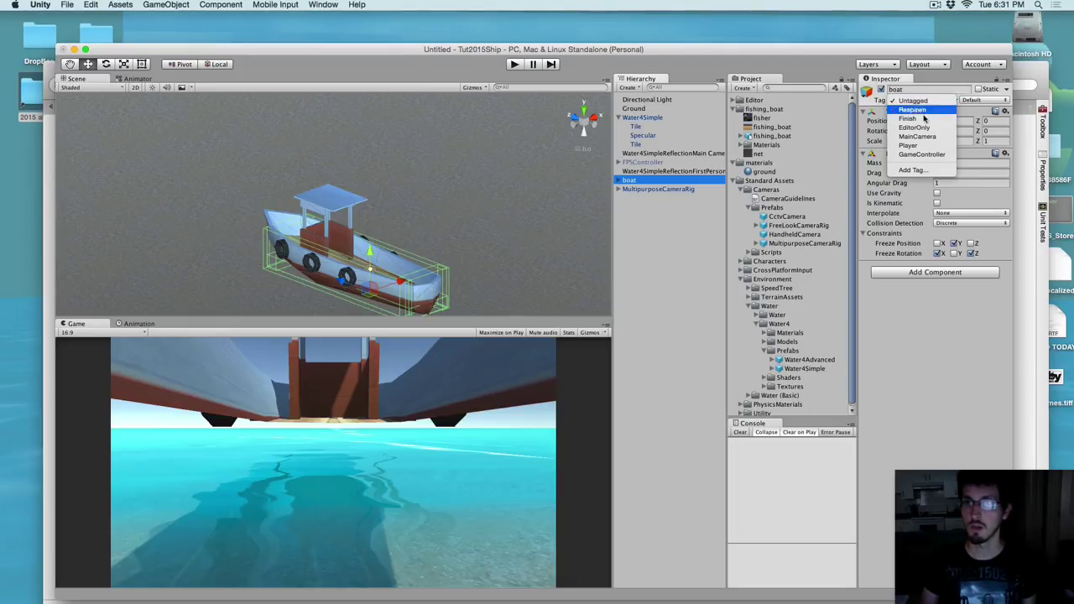
click(930, 147)
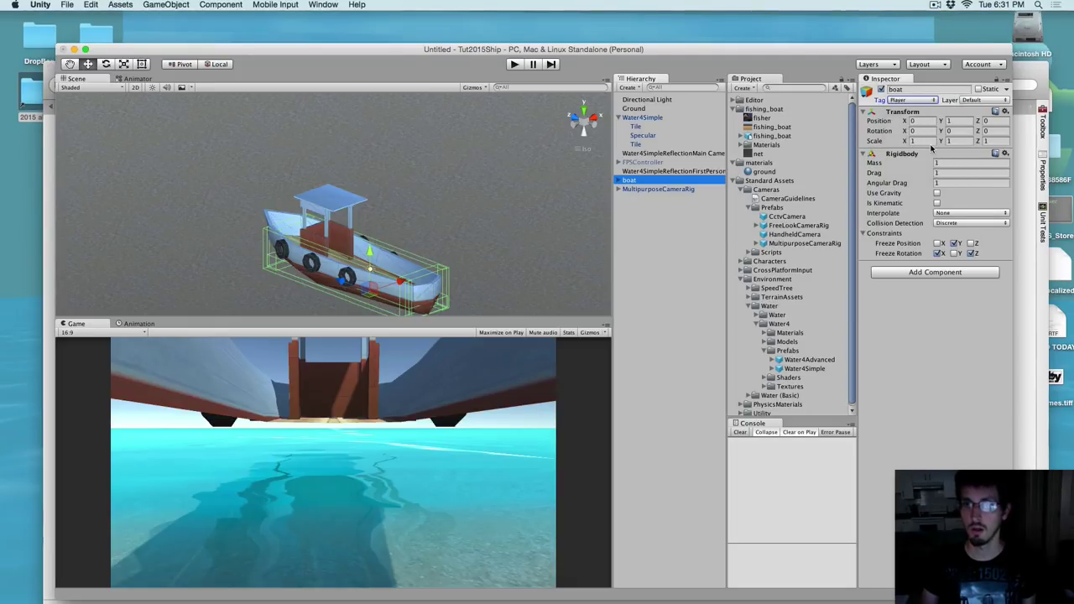
click(572, 156)
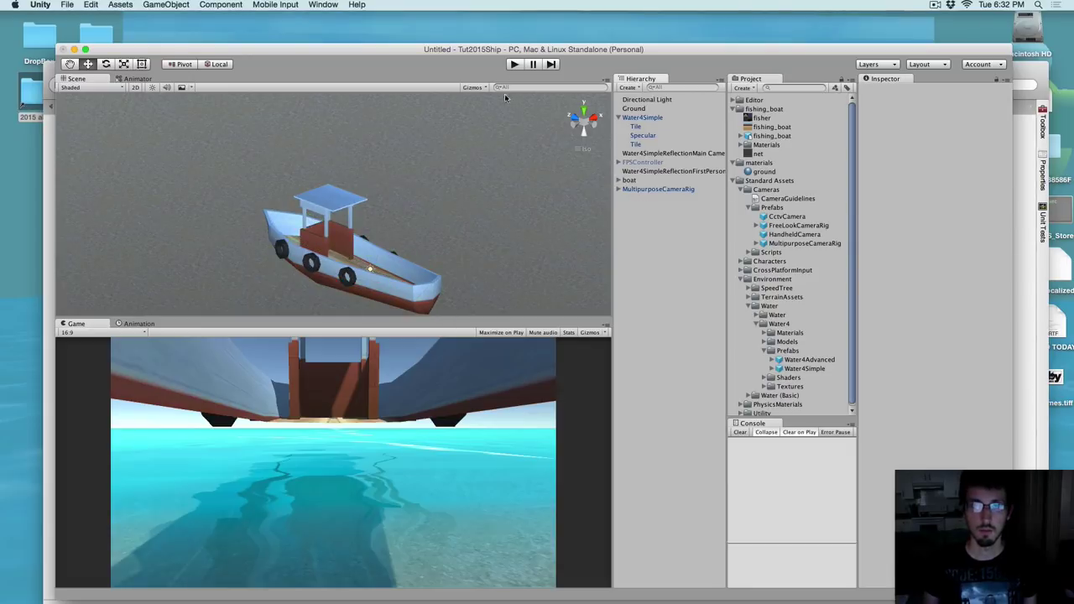
click(514, 63)
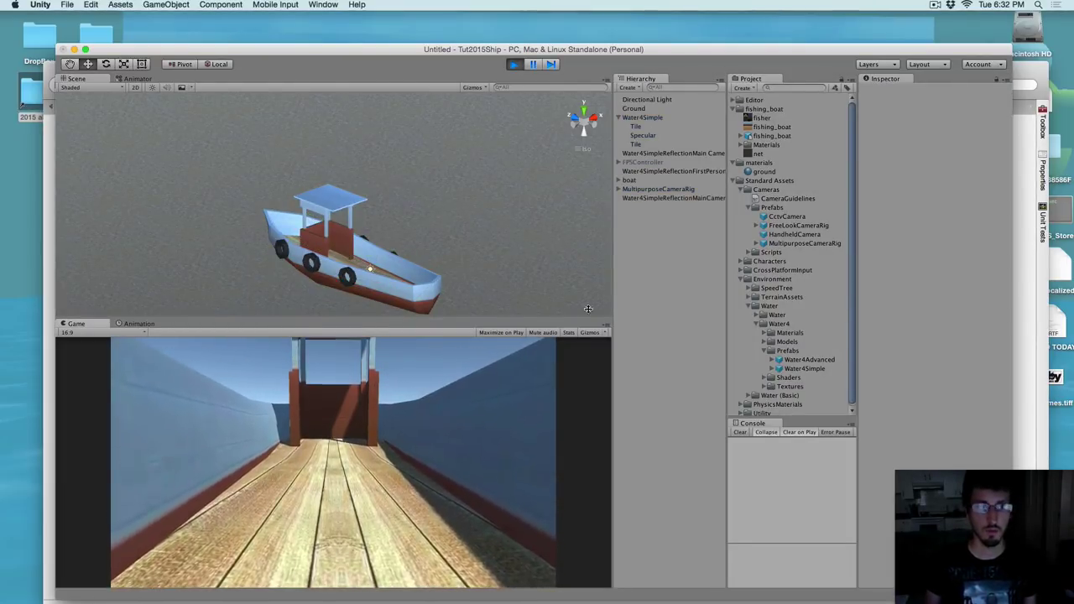
While playing, set the camera rig Pivot's position to Y 10 and Z -20
click(618, 190)
click(638, 199)
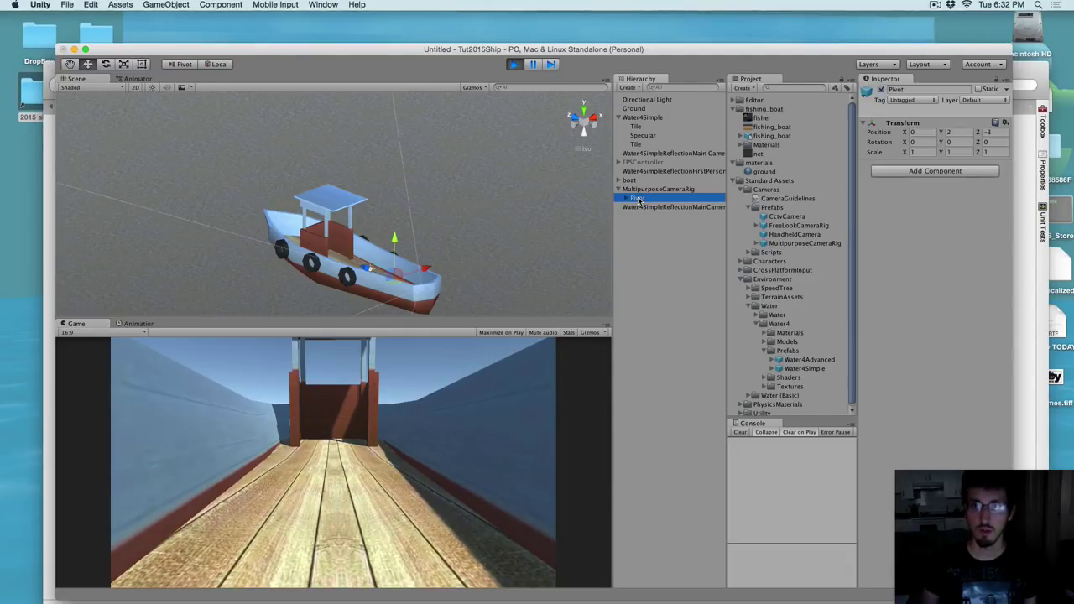
drag(941, 132, 825, 170)
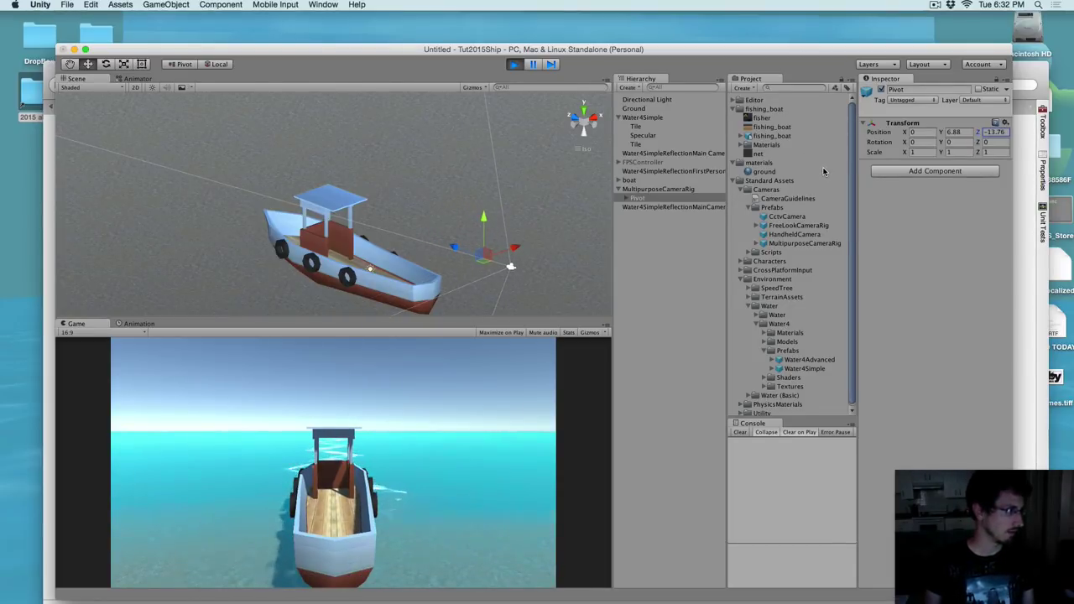
double_click(953, 131)
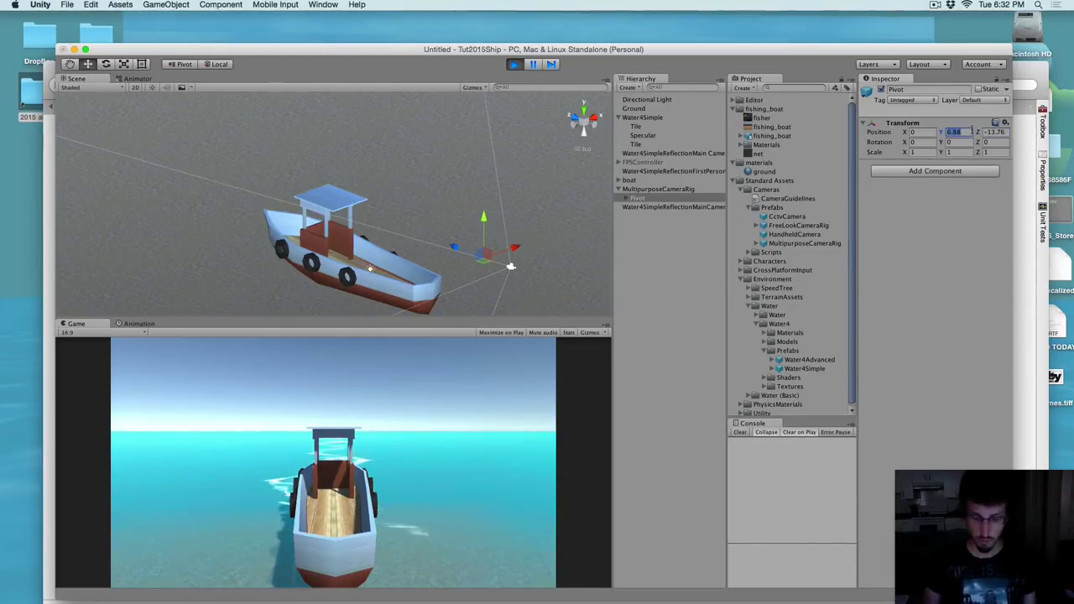
text(10)
key(Tab)
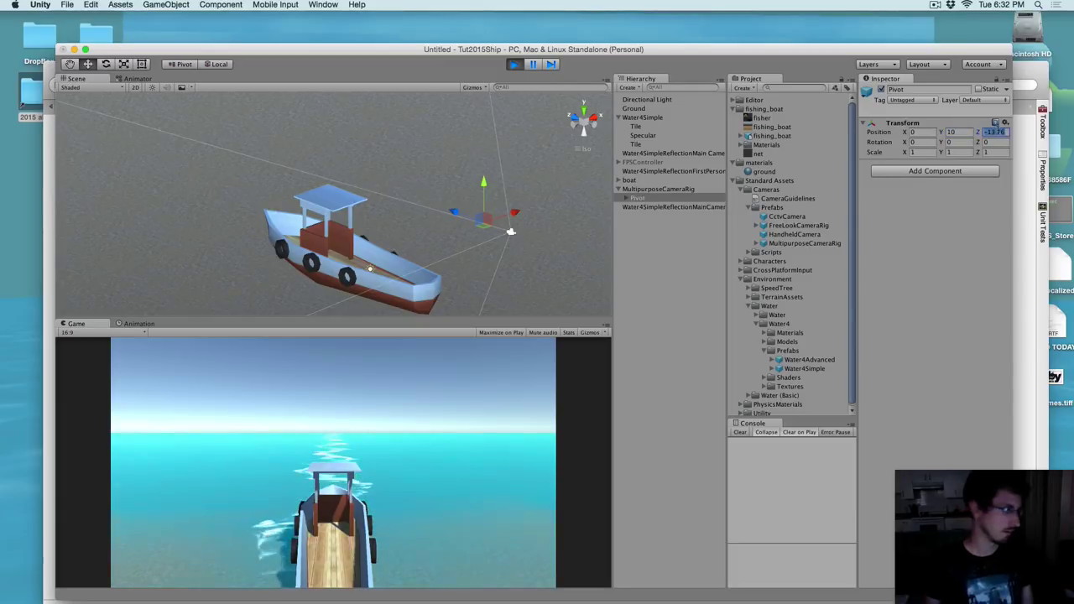
text(-20)
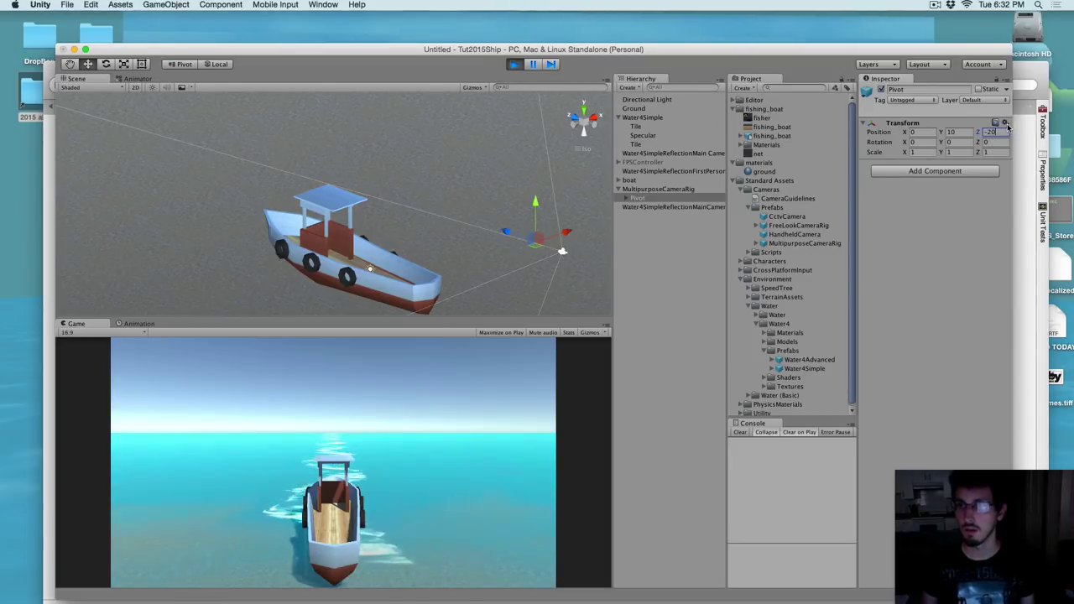
Copy the Pivot's Transform, stop play mode, and paste the copied component values back
click(1005, 123)
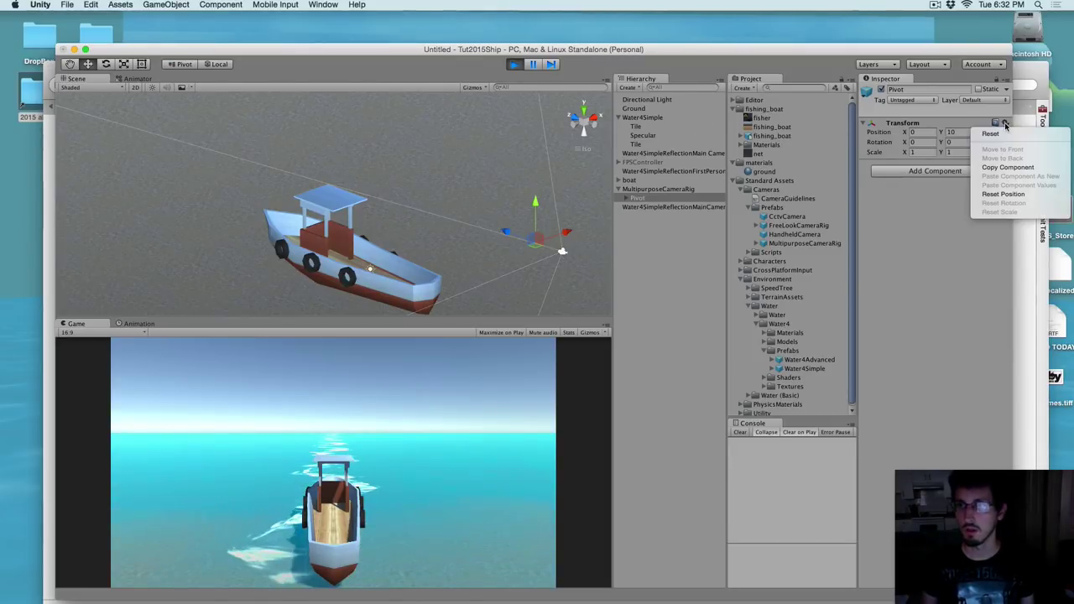
click(1011, 168)
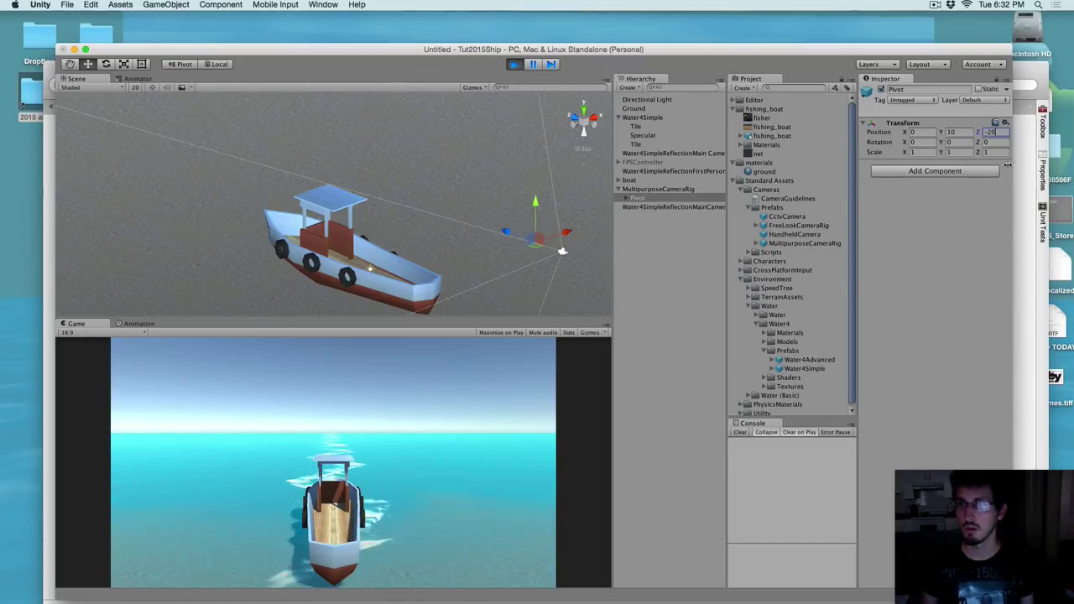
click(515, 66)
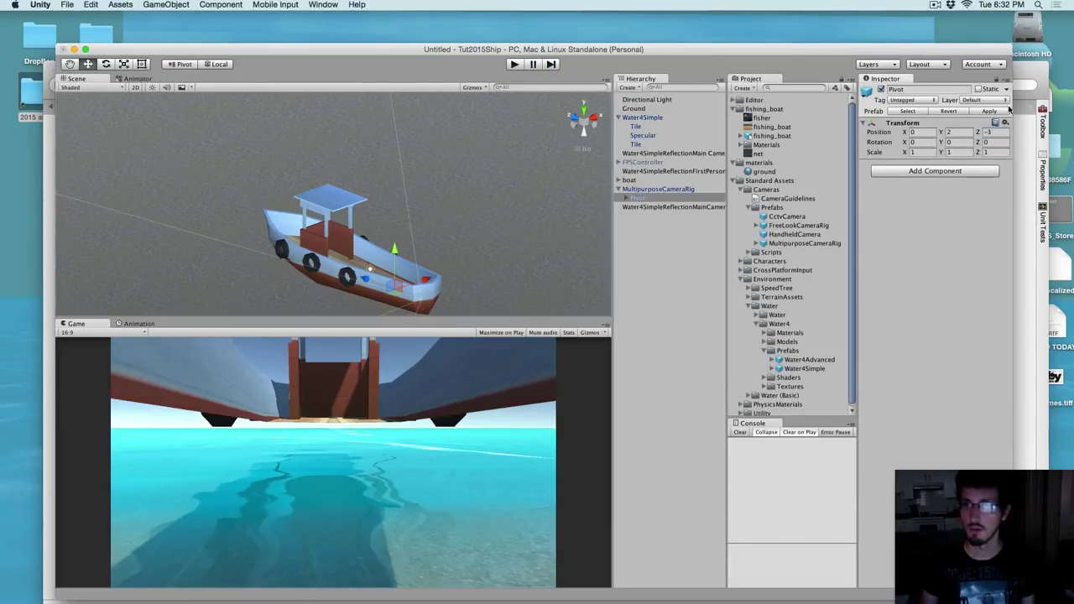
click(1005, 125)
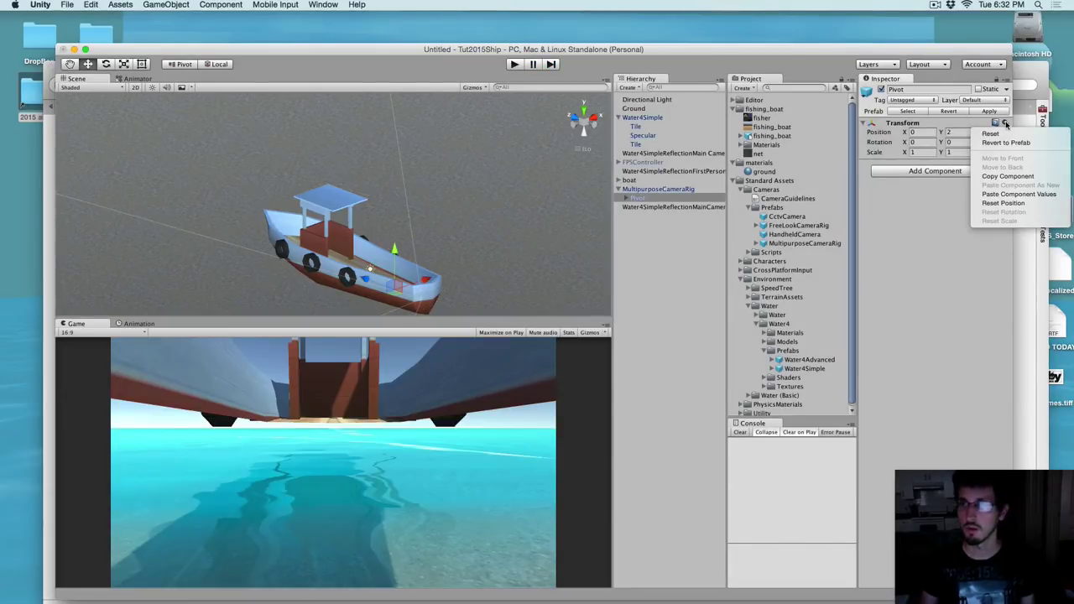
click(1031, 195)
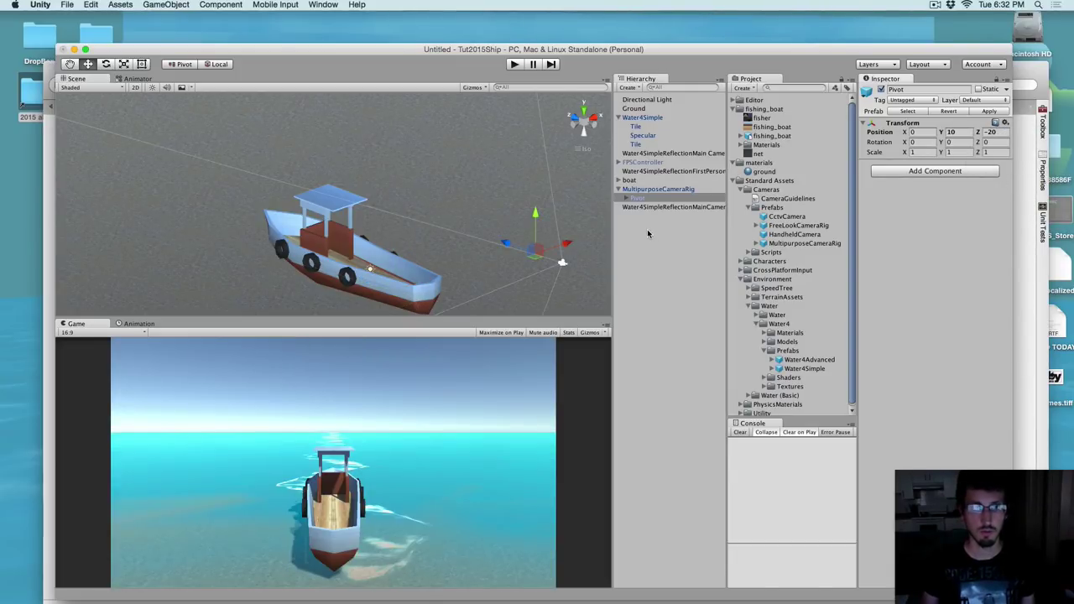
click(514, 65)
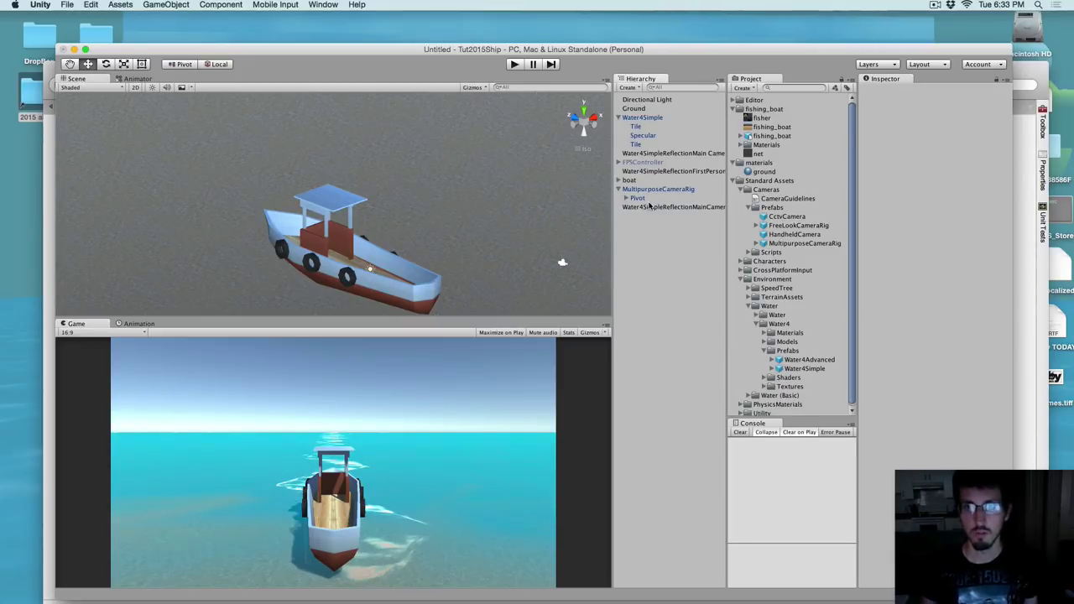
Collapse the project folders and create a new folder named 'Scripts'
click(738, 110)
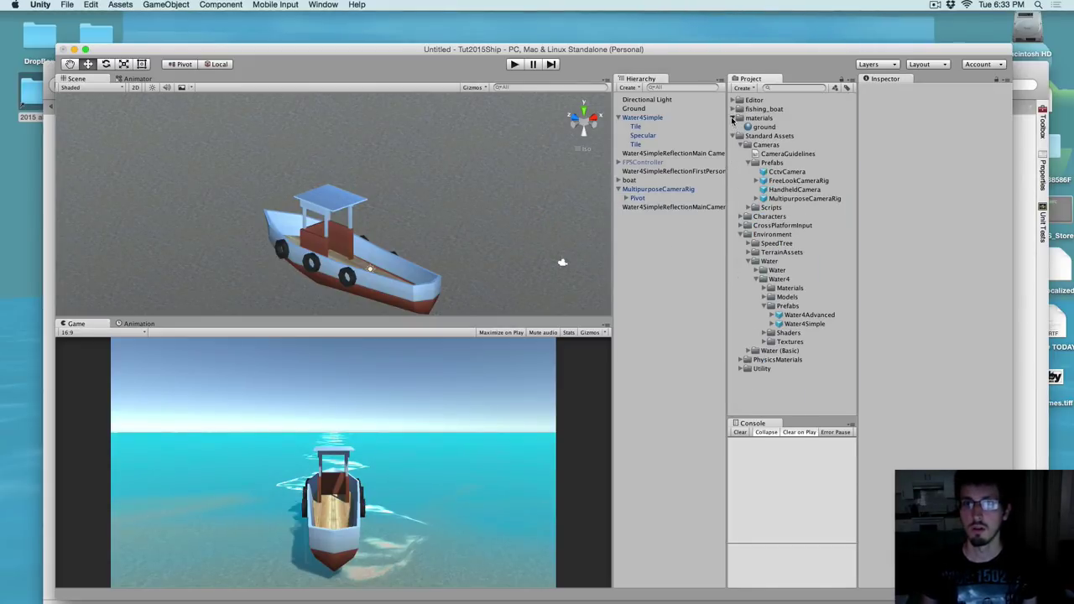
click(733, 119)
click(733, 126)
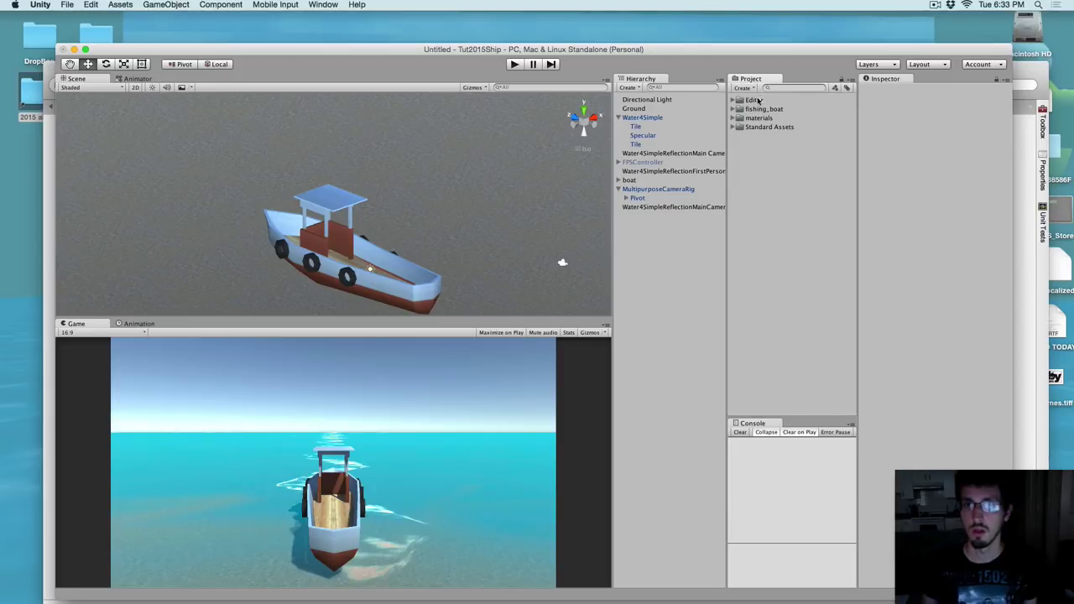
click(744, 88)
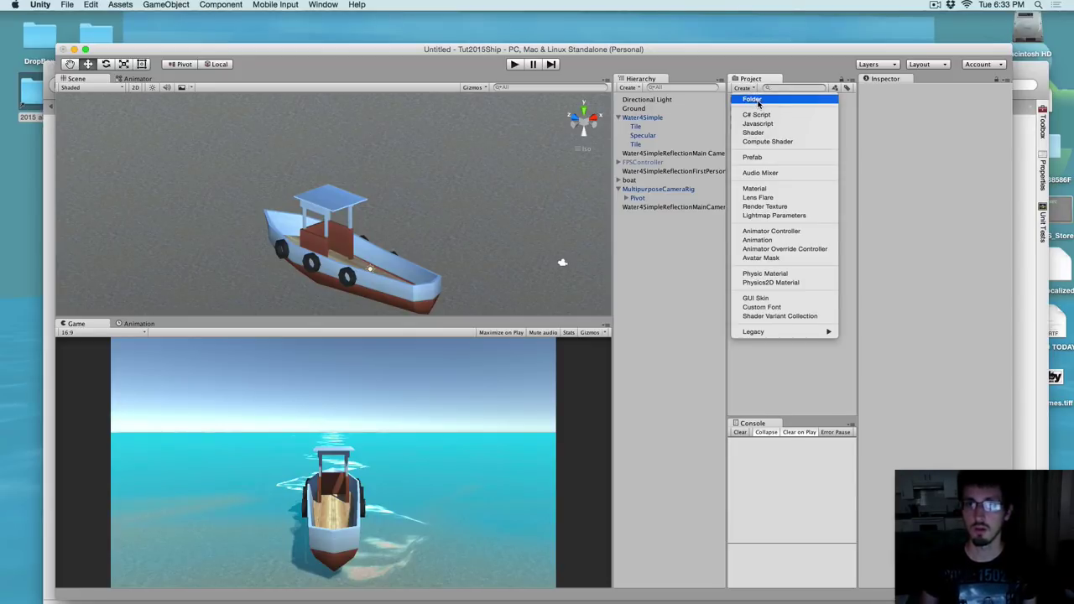
click(758, 100)
text(S)
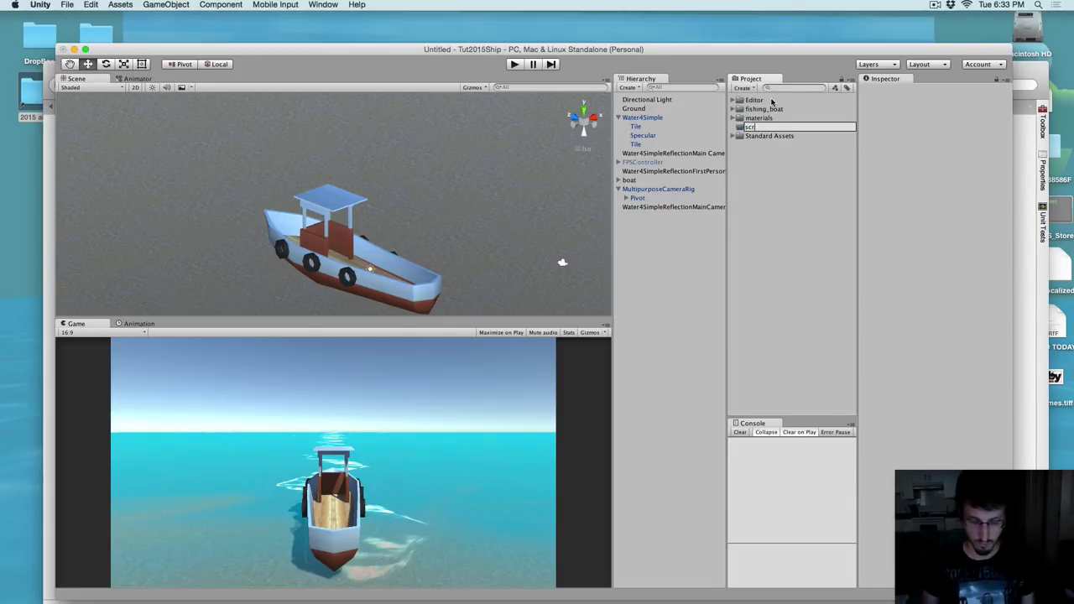
text(cripts)
key(Return)
Create a C# script named 'boat' in Scripts and attach it to the boat object
click(743, 88)
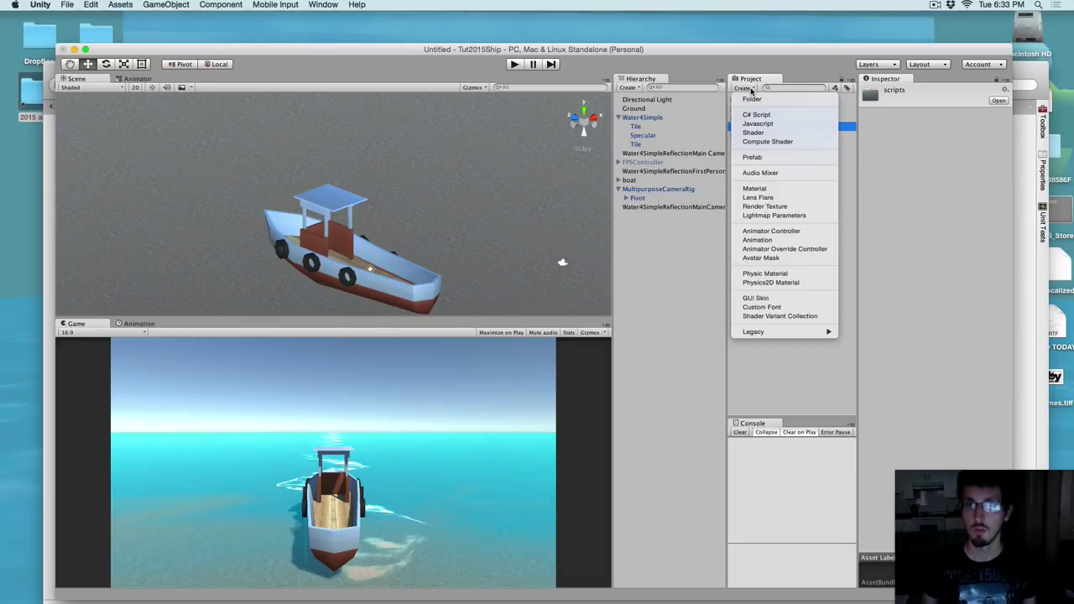
click(757, 115)
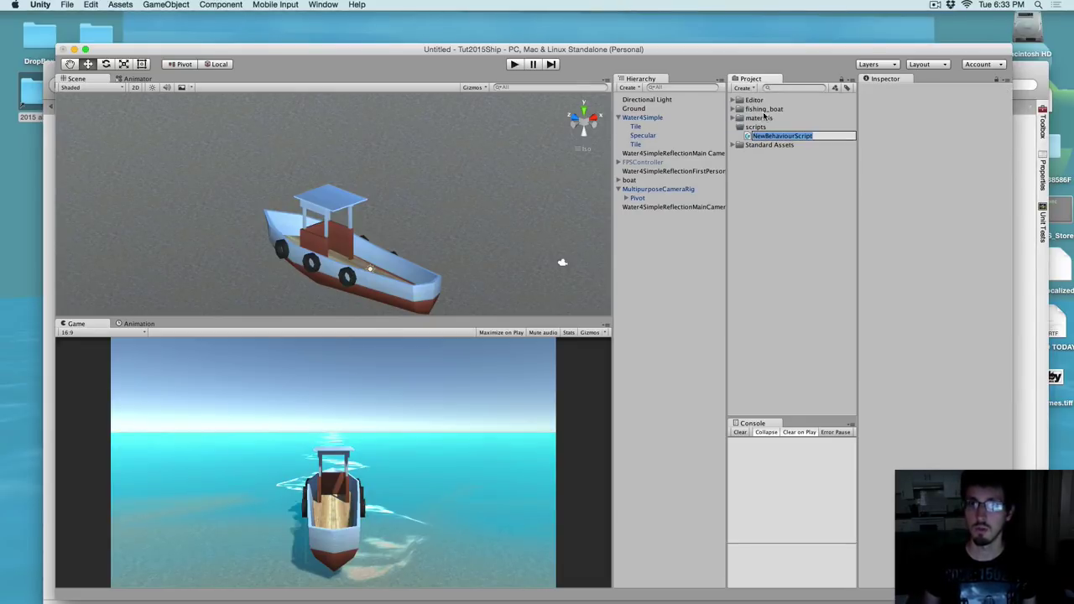
text(boat)
key(Return)
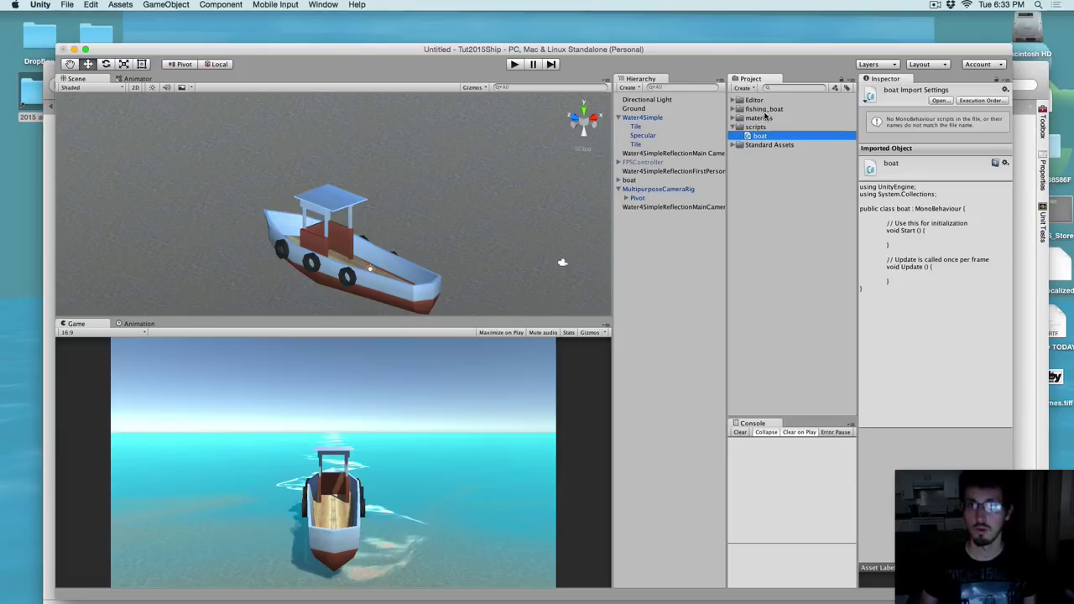
click(629, 180)
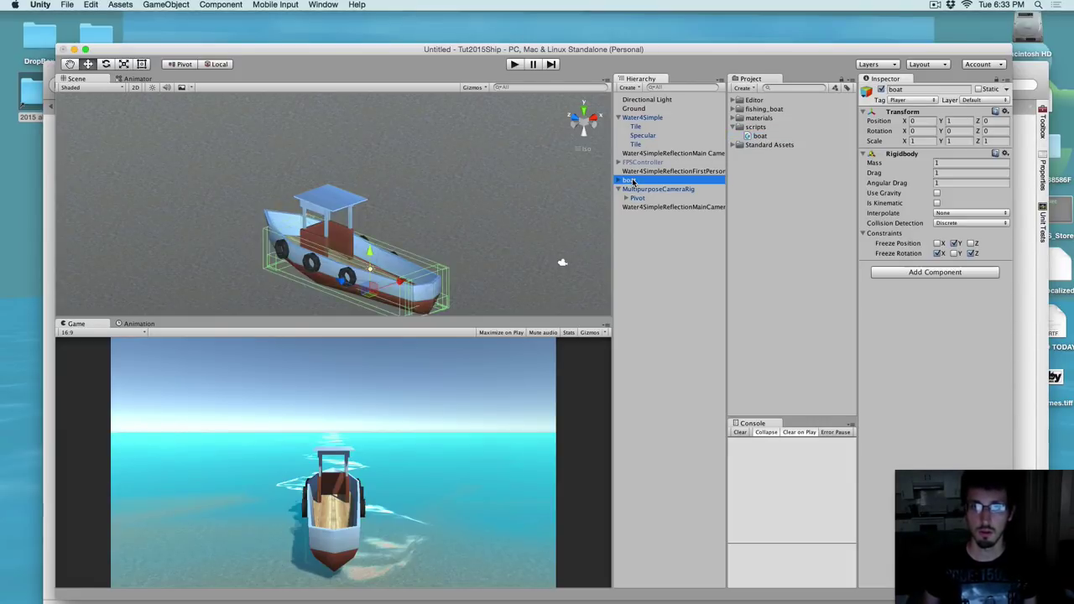
drag(757, 135, 942, 312)
Open boat.cs in MonoDevelop, move Start's opening brace to its own line, and return to Unity
double_click(946, 277)
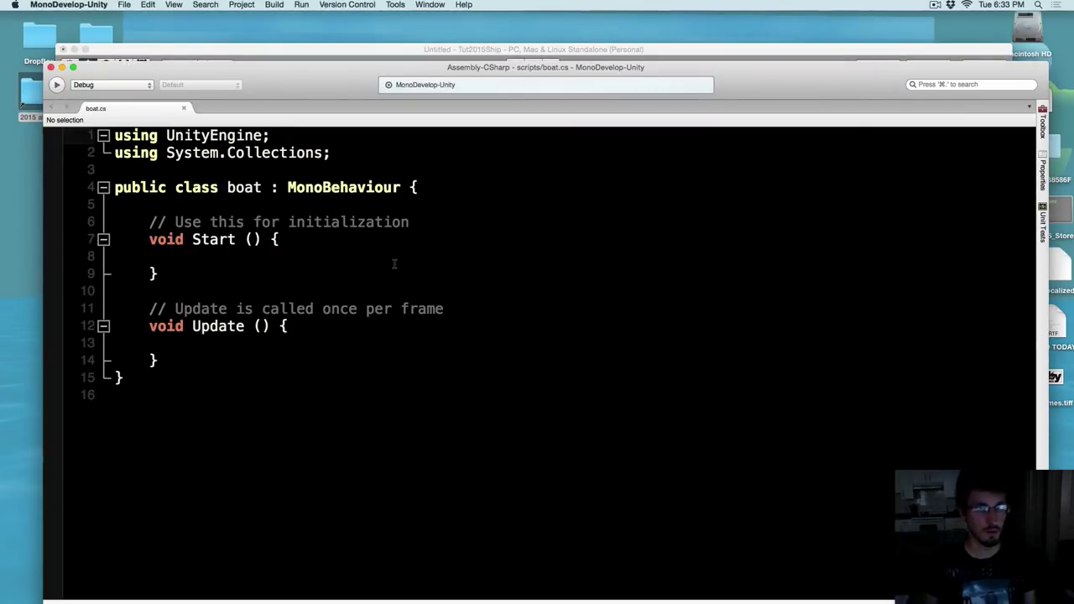
click(270, 240)
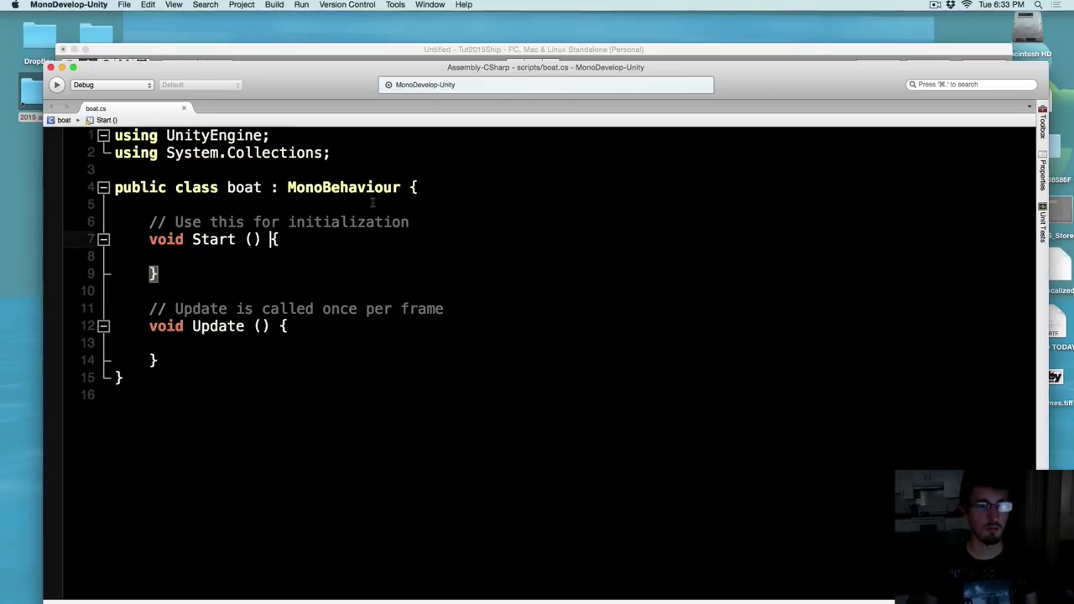
key(Return)
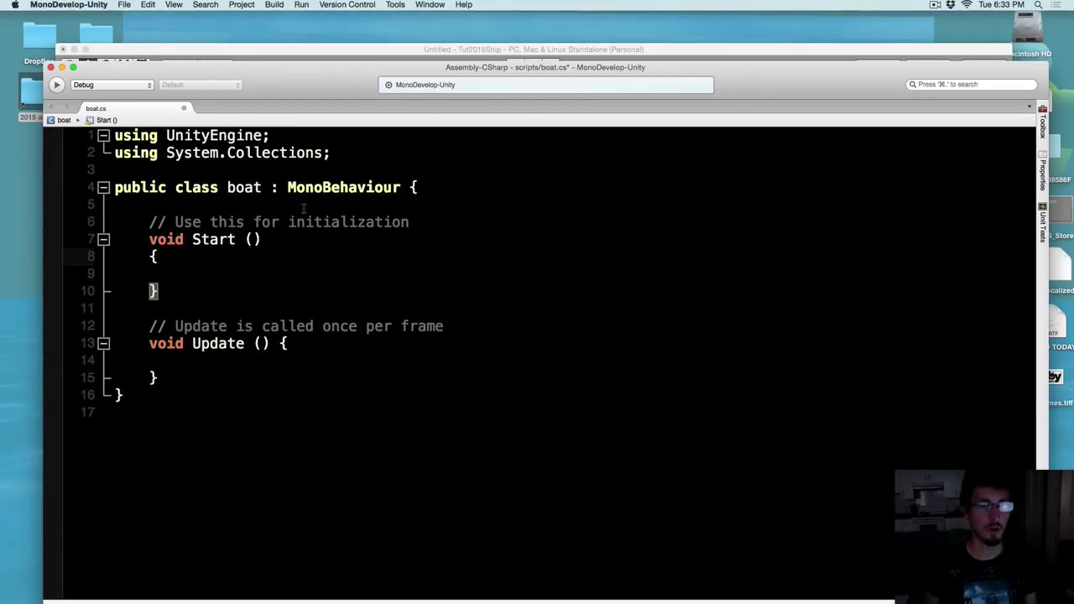
click(303, 209)
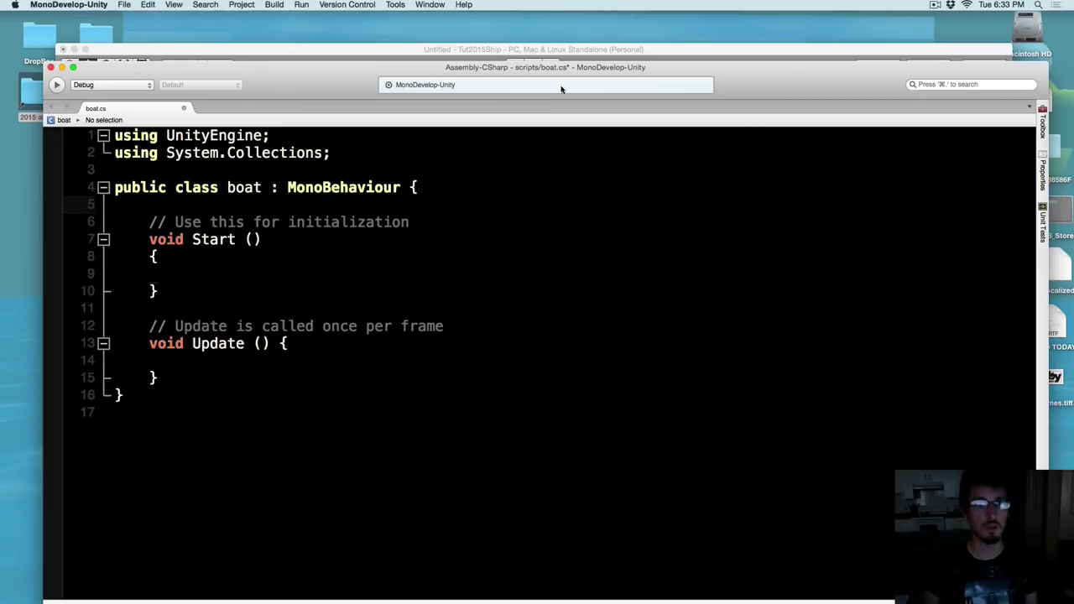
click(486, 50)
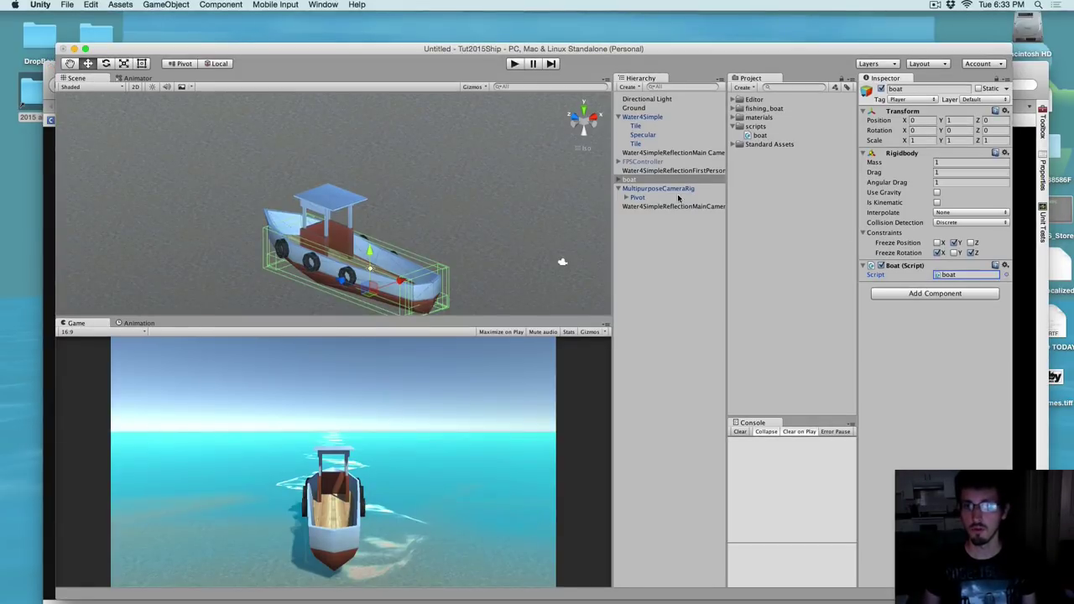
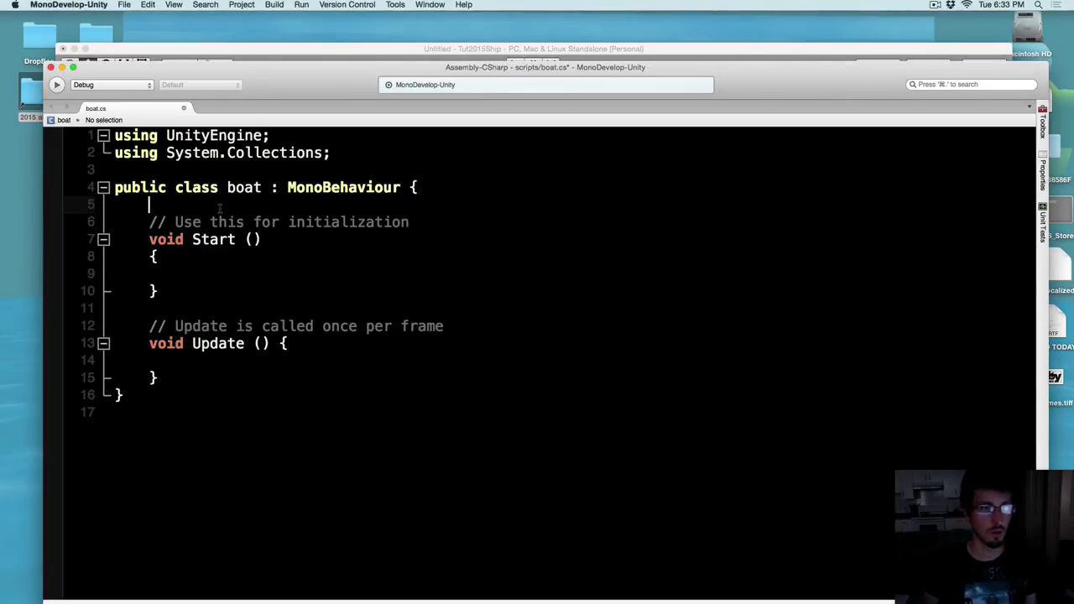
Declare a private Rigidbody field named rbody above Start
key(Return)
key(Return)
key(Up)
text(private )
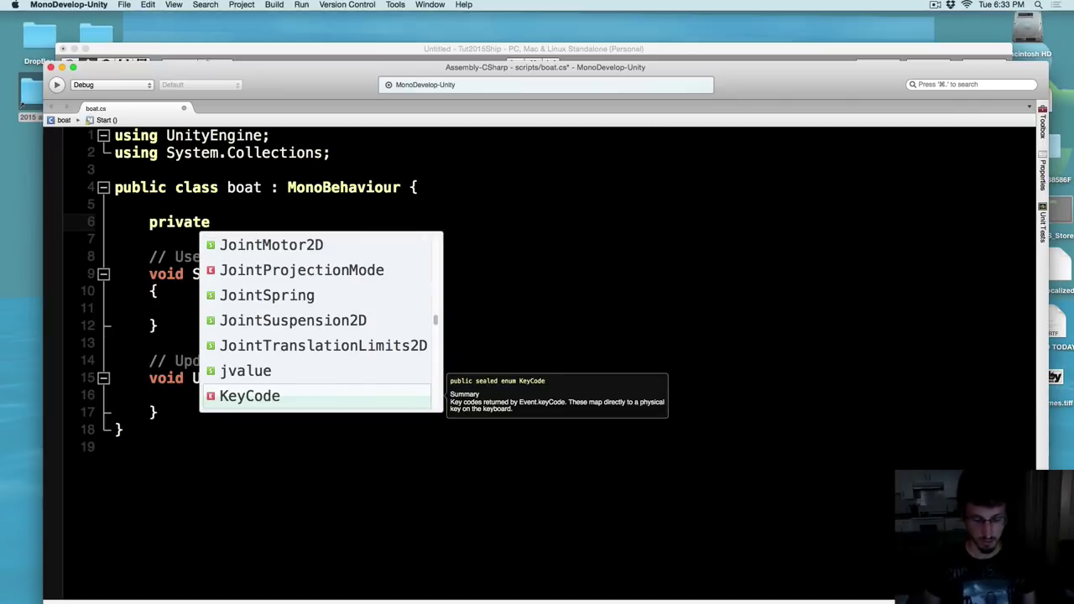
text(Ri)
key(Return)
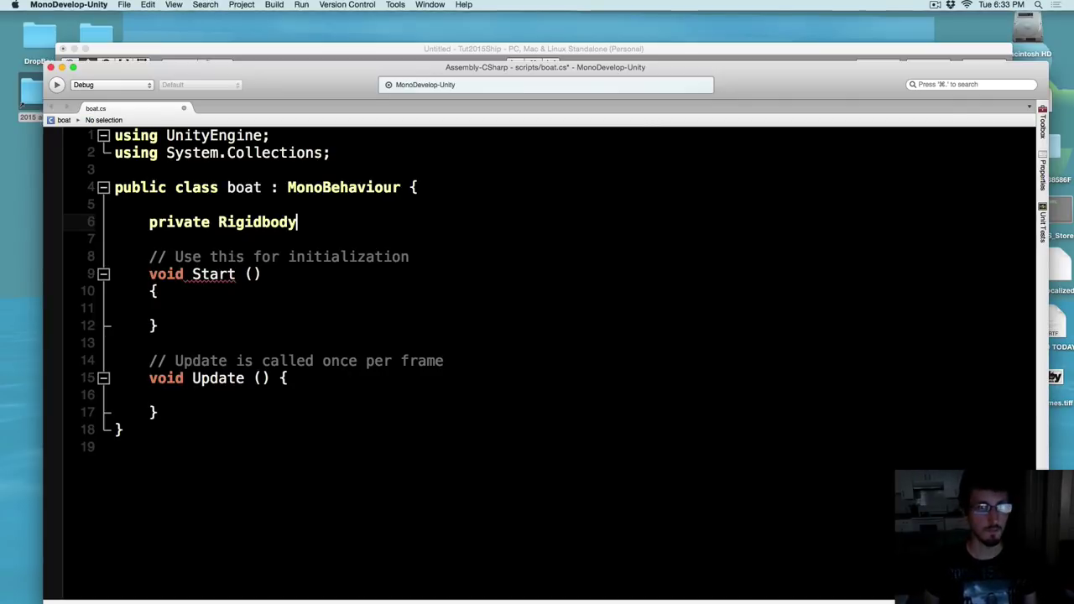
text(rbody)
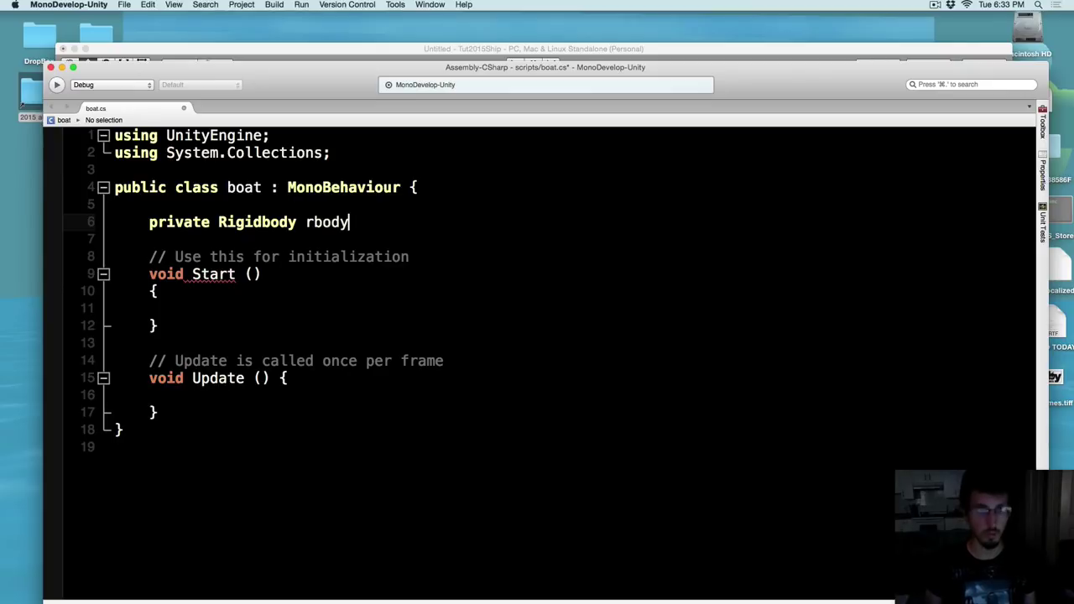
text(;)
Assign rbody = GetComponent<Rigidbody>(); inside Start
click(205, 307)
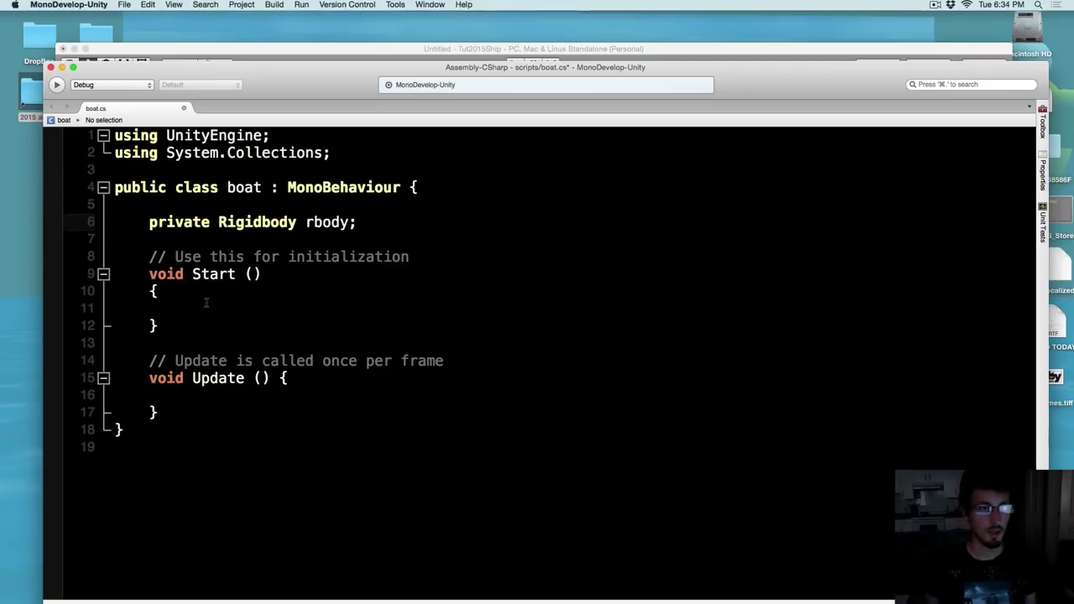
key(Tab)
text(rbody)
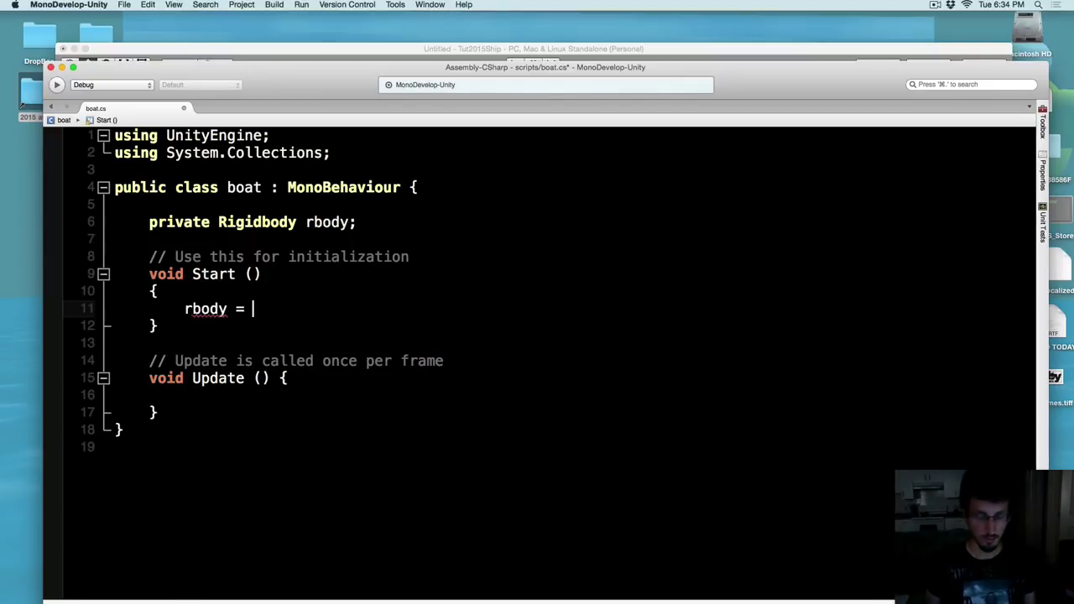
text( = GetC)
key(Return)
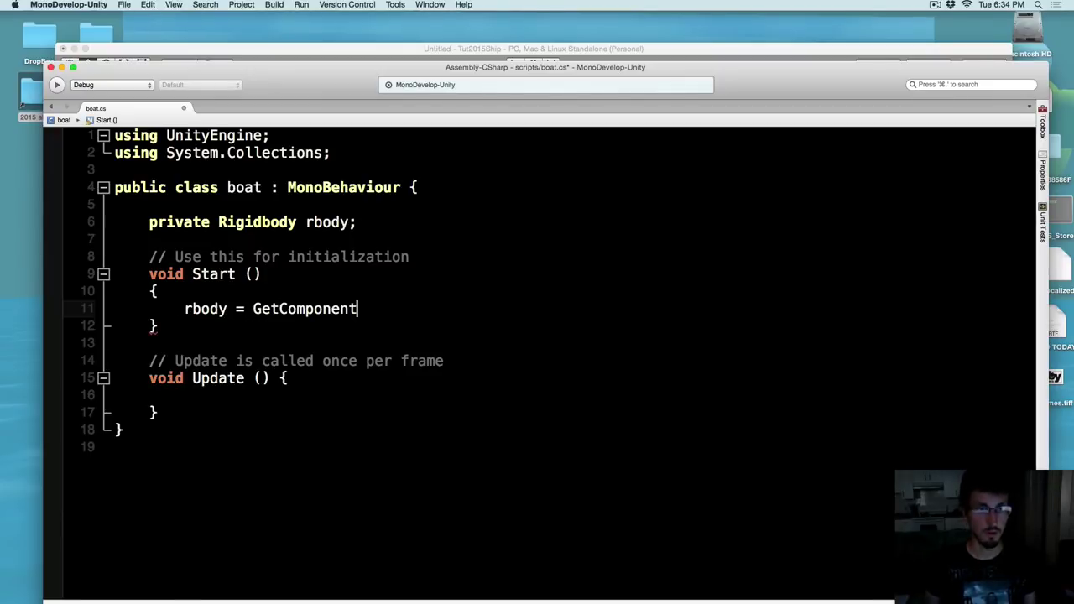
text(<Rigidbody)
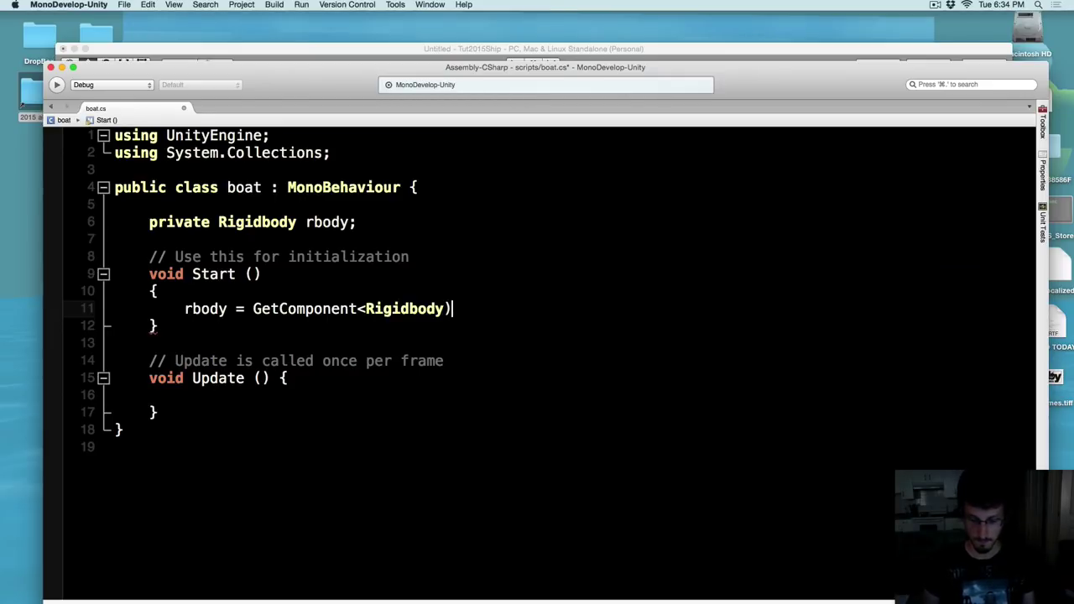
text(>();)
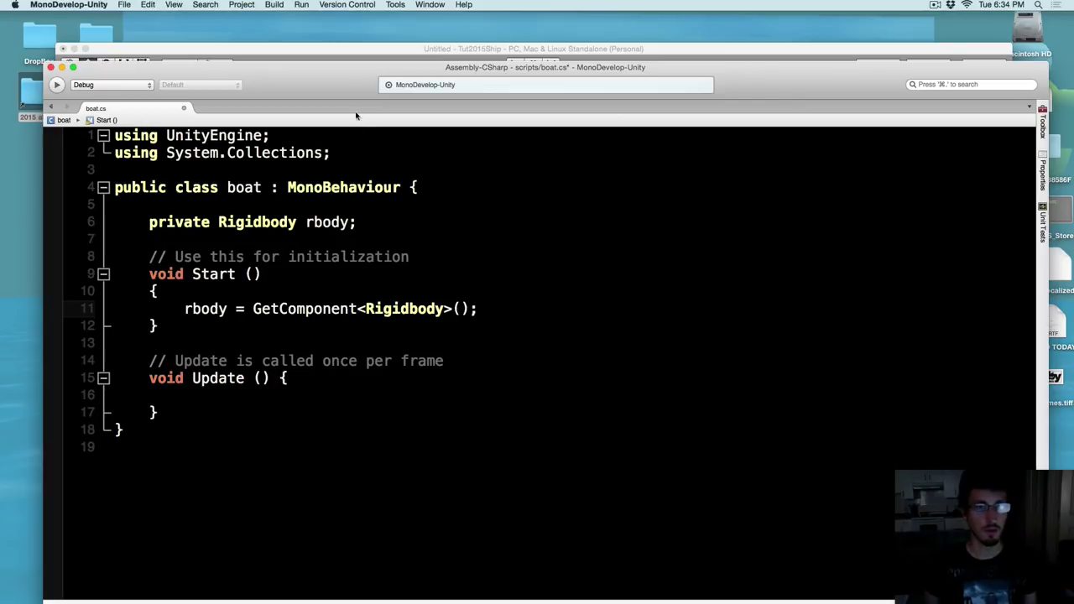
click(434, 50)
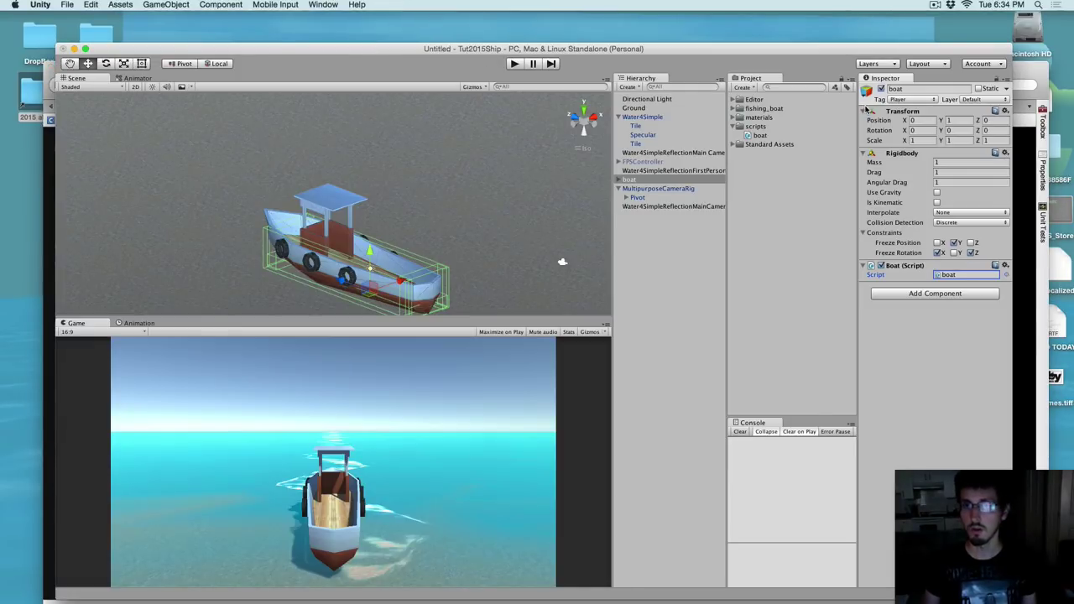
click(865, 111)
click(865, 112)
click(863, 152)
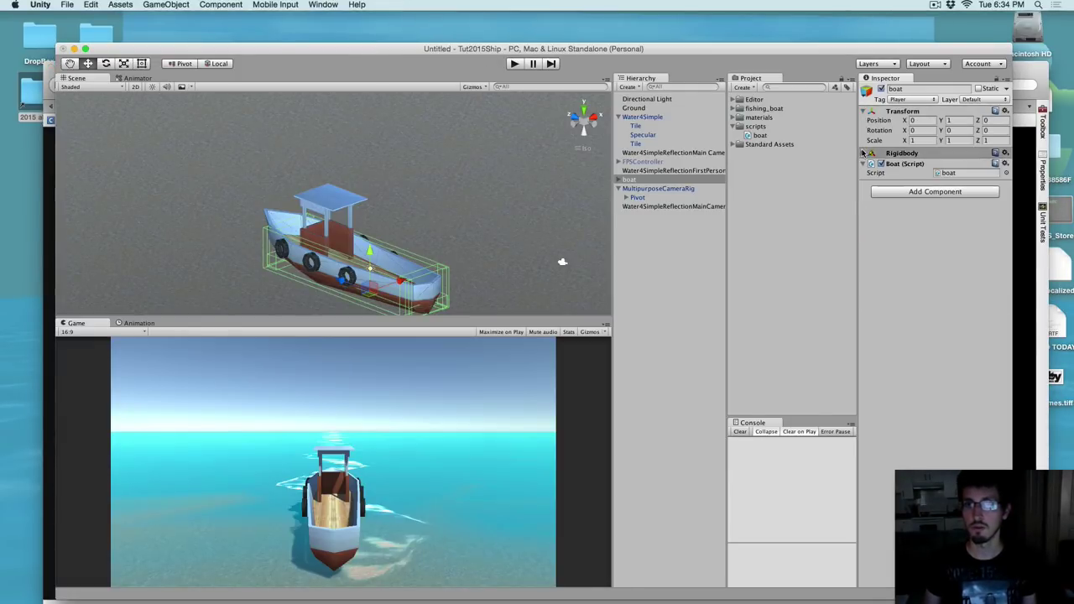
click(864, 152)
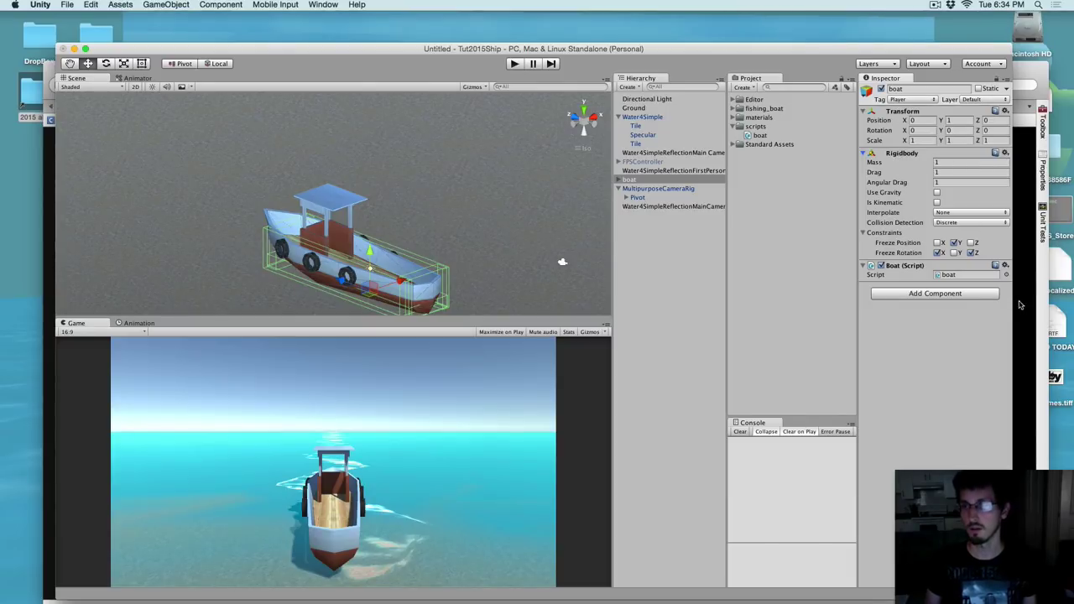
key(super+Tab)
Read the Horizontal axis into float h at the top of Update
click(280, 378)
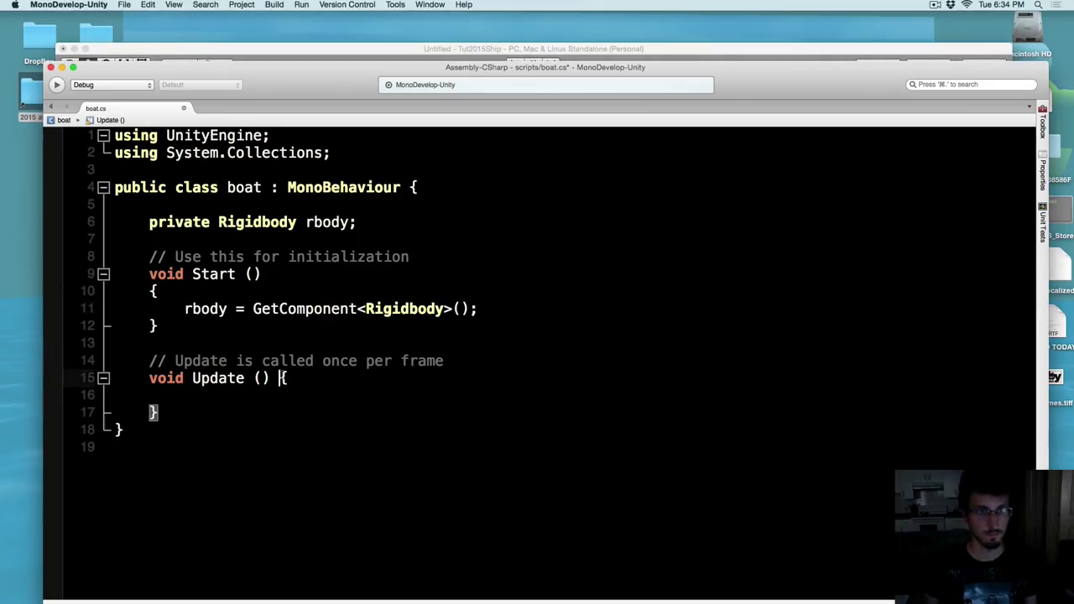
key(Return)
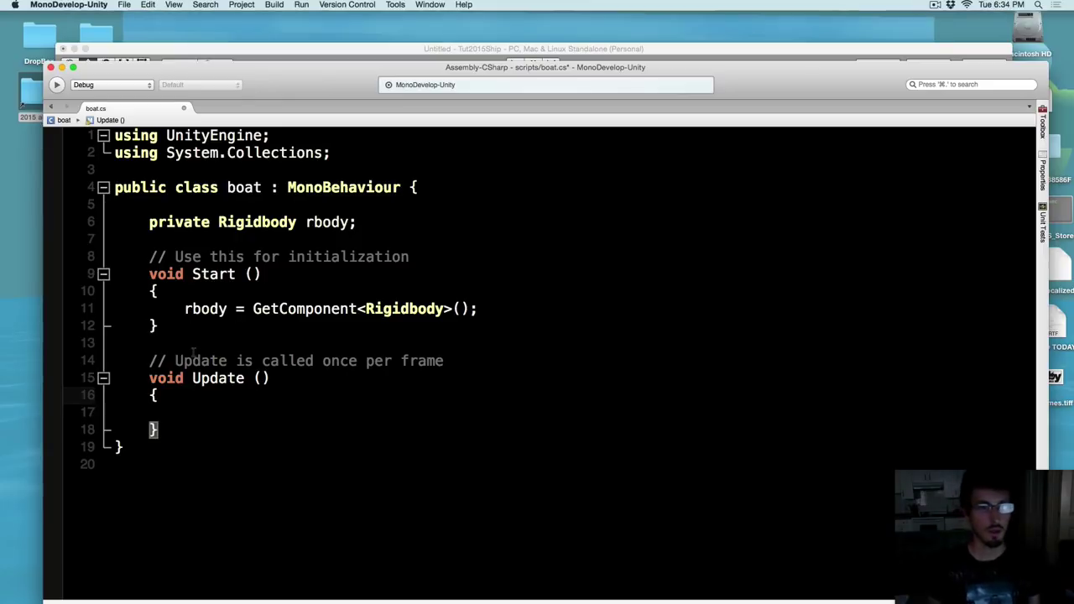
click(220, 411)
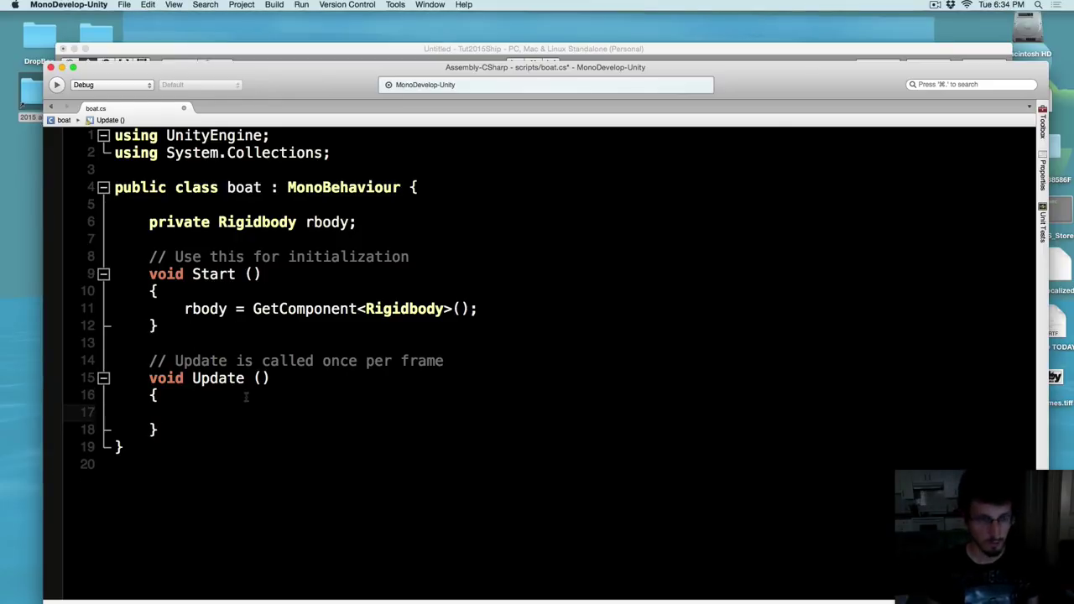
key(Tab)
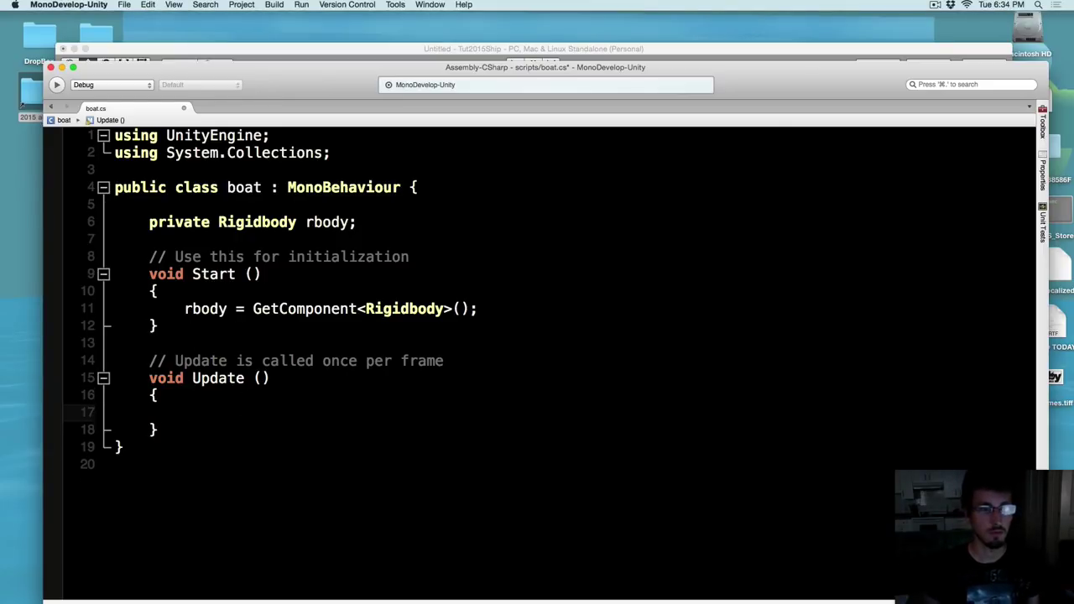
text(float )
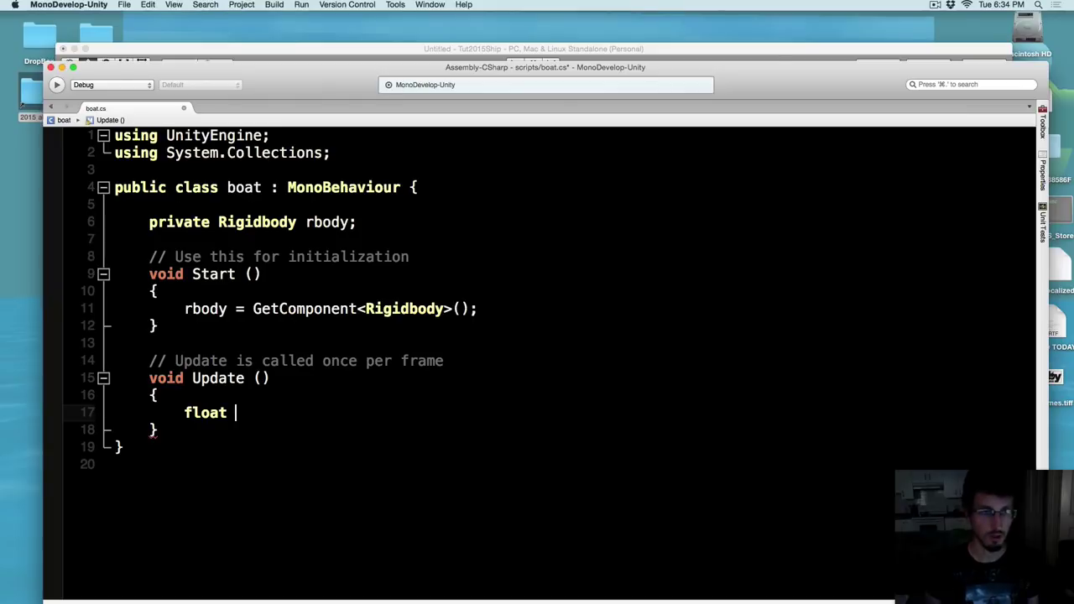
text(h = )
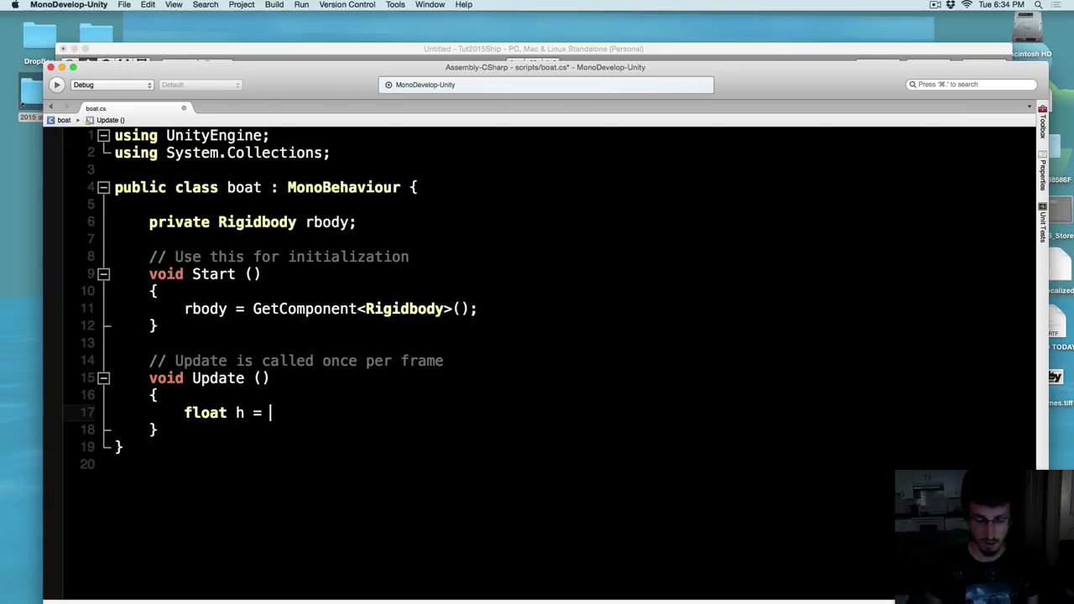
text(Input.)
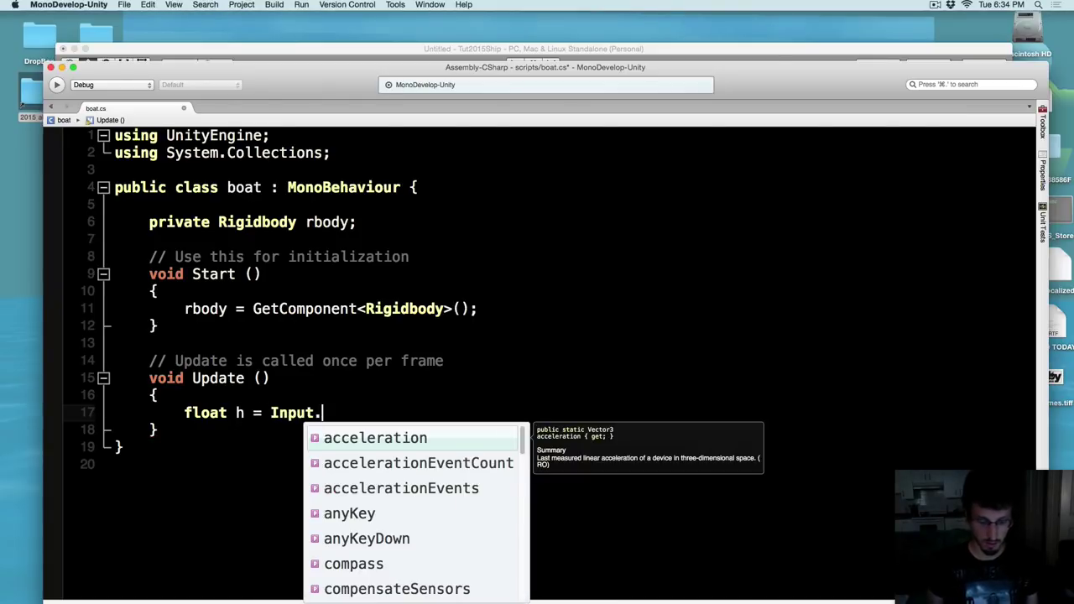
text(GetA)
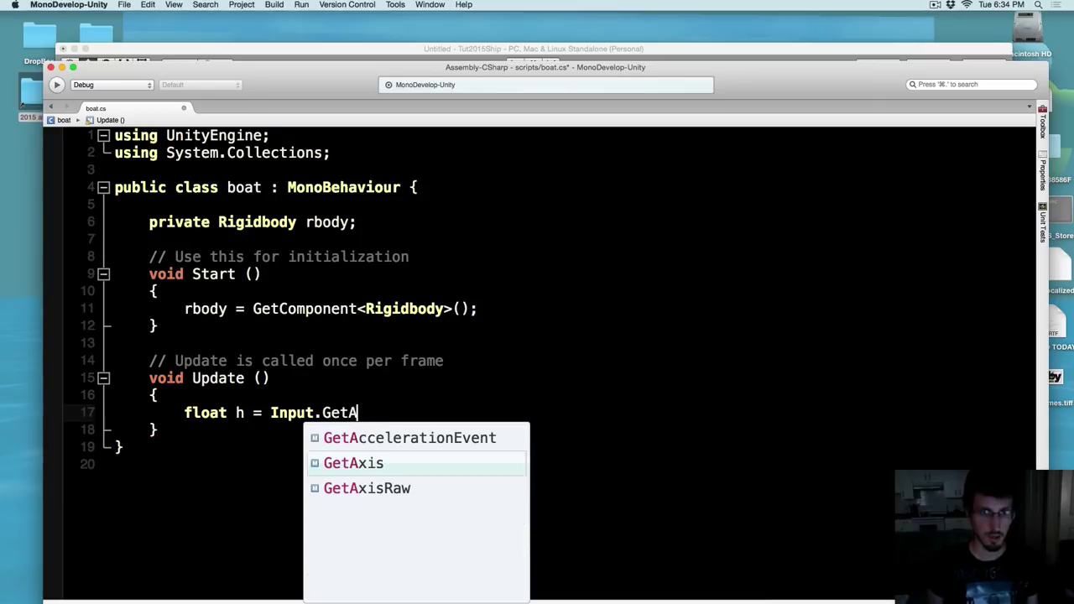
key(Return)
text(()
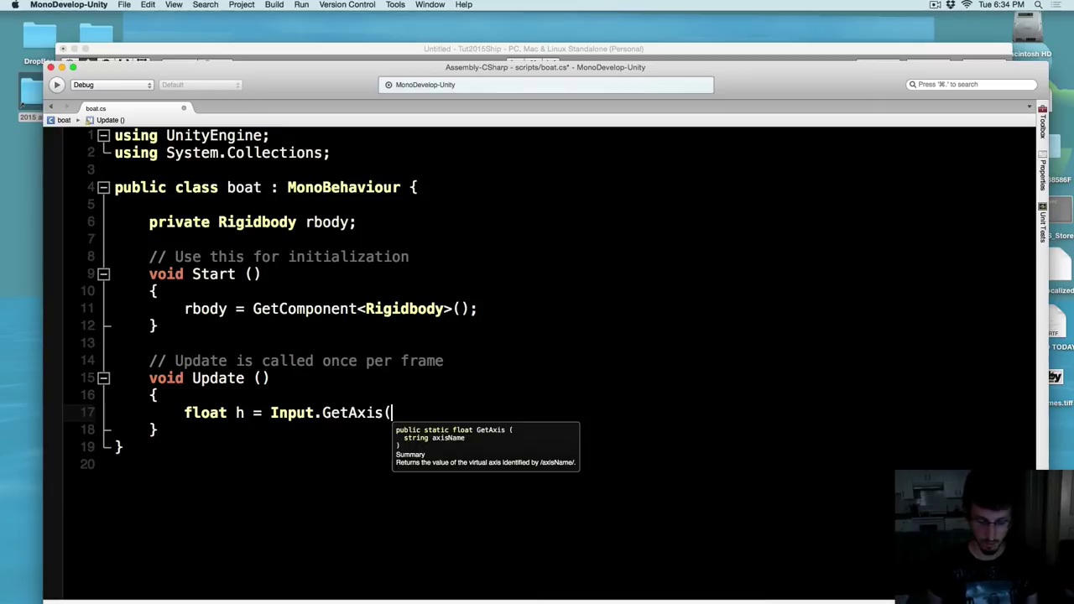
text(Hori)
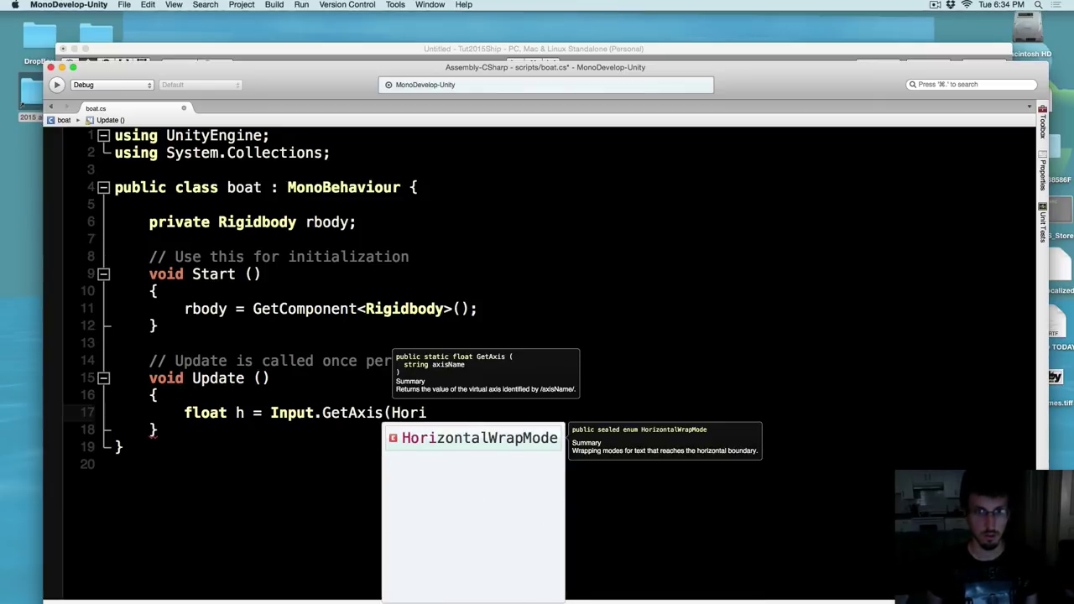
key(BackSpace)
key(BackSpace)
key(BackSpace)
key(BackSpace)
text(")
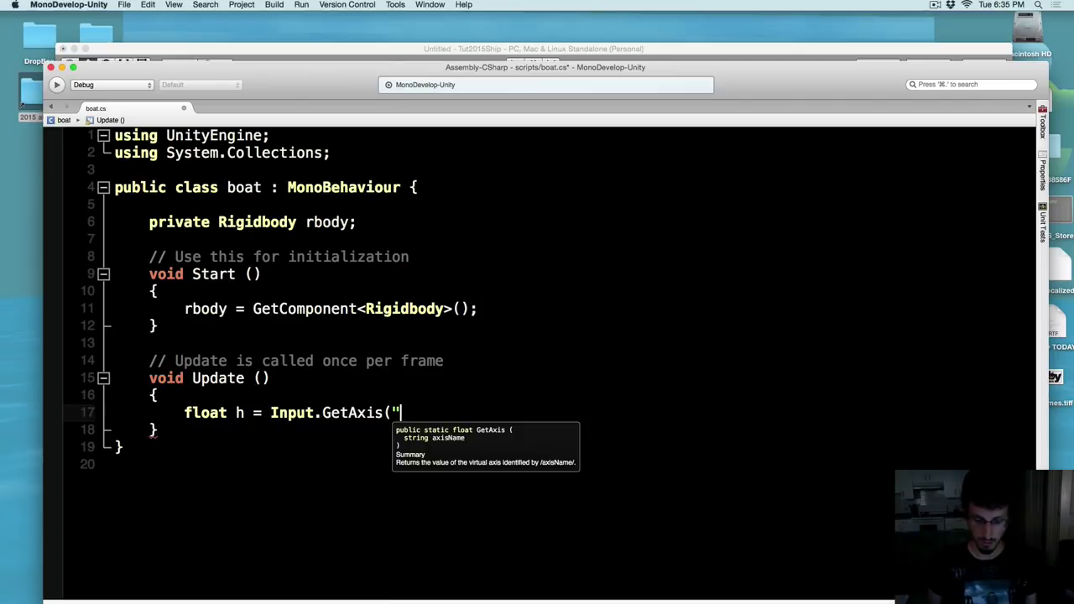
text(Horizontal)
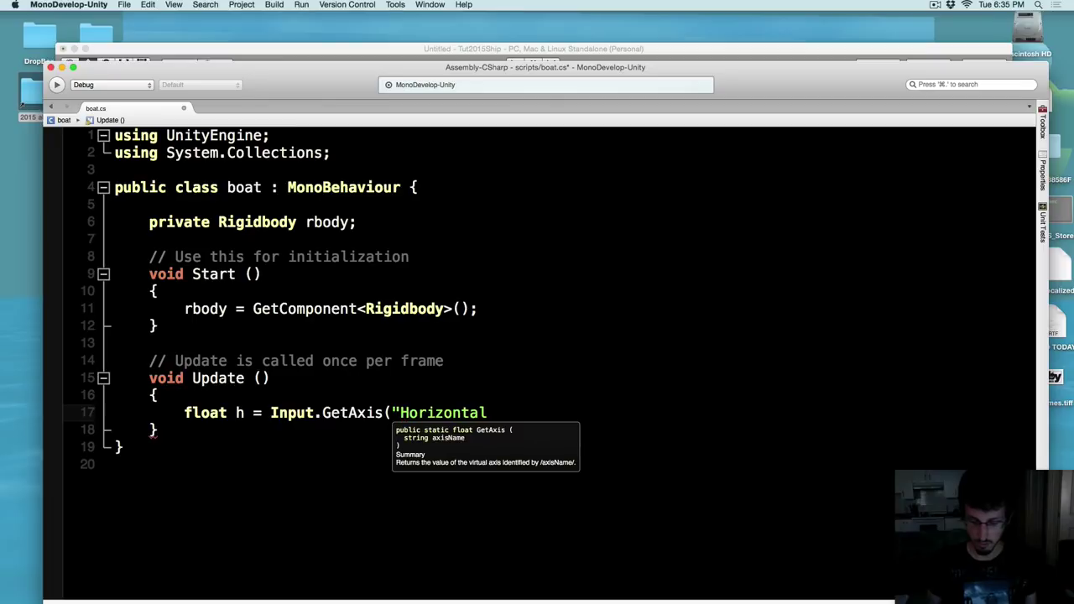
text("))
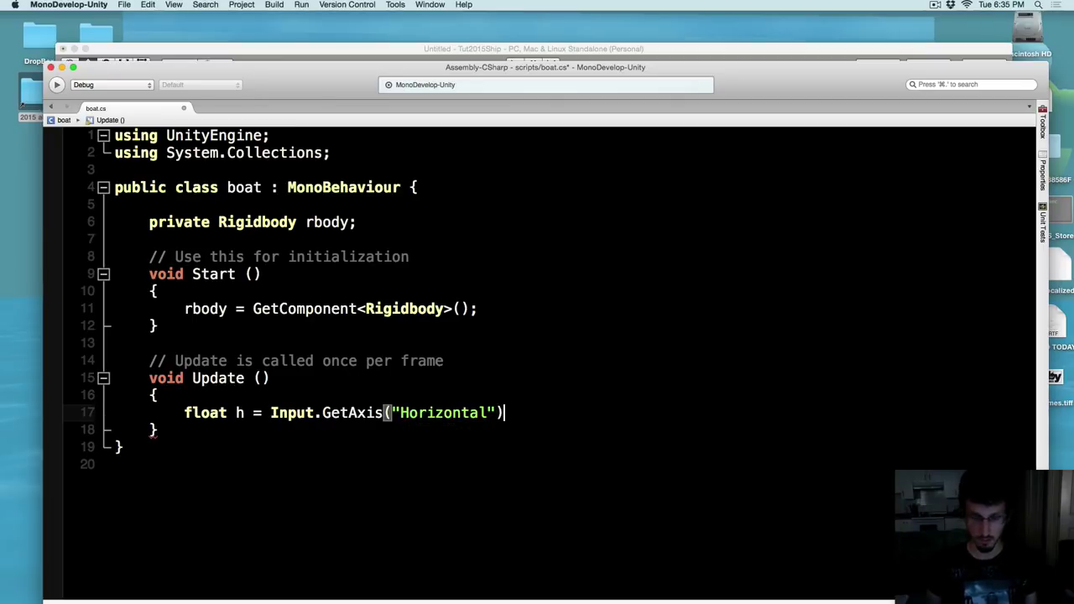
text(;)
Duplicate that line as float v reading the Vertical axis
key(shift+Home)
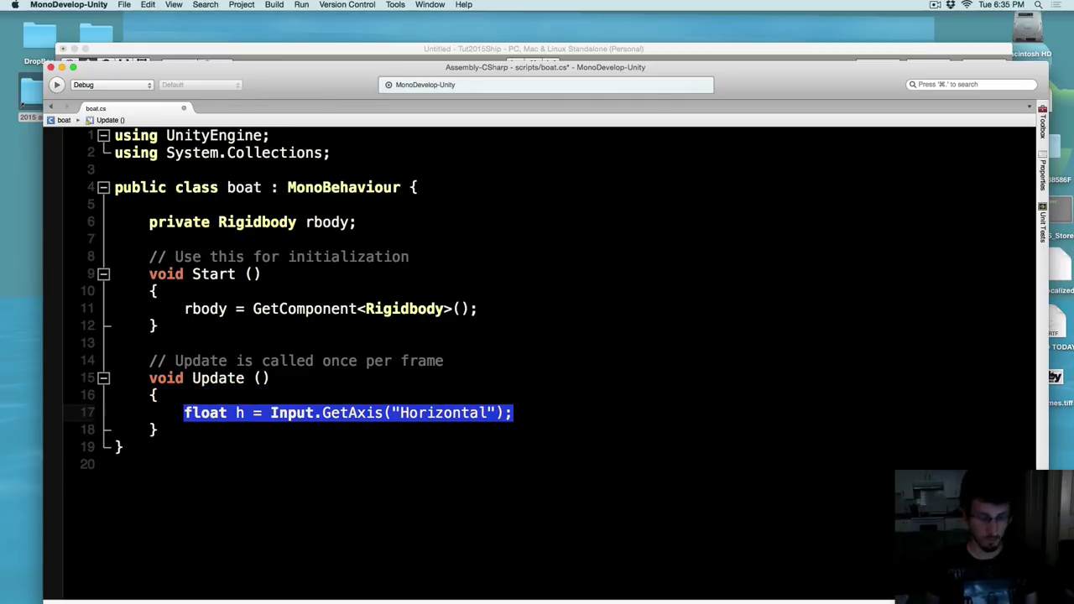
key(super+c)
key(Right)
key(Return)
key(super+v)
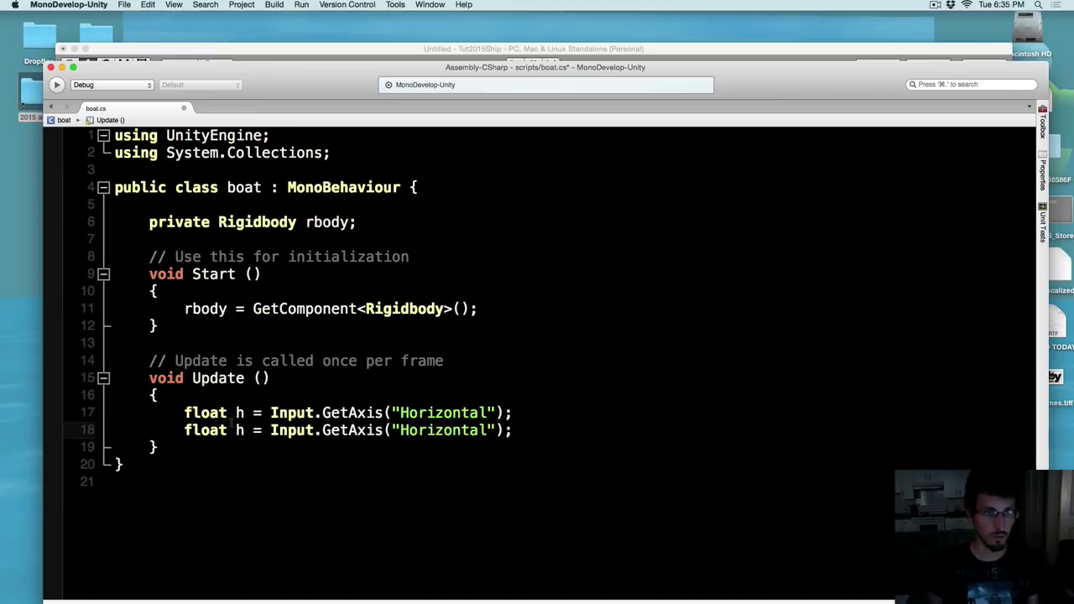
click(242, 430)
key(BackSpace)
text(v)
double_click(422, 429)
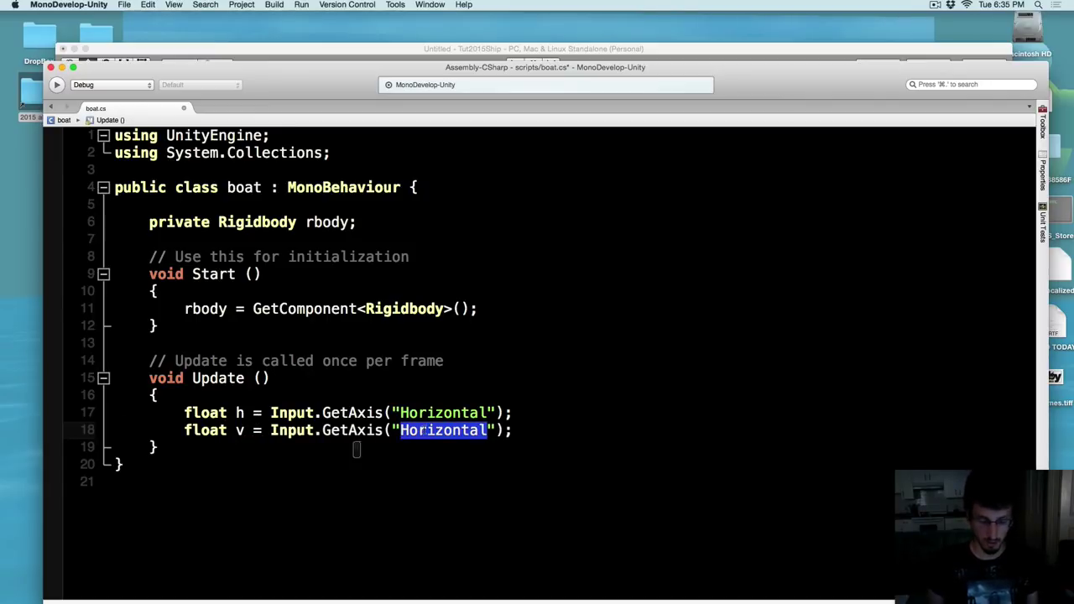
text(Vertical)
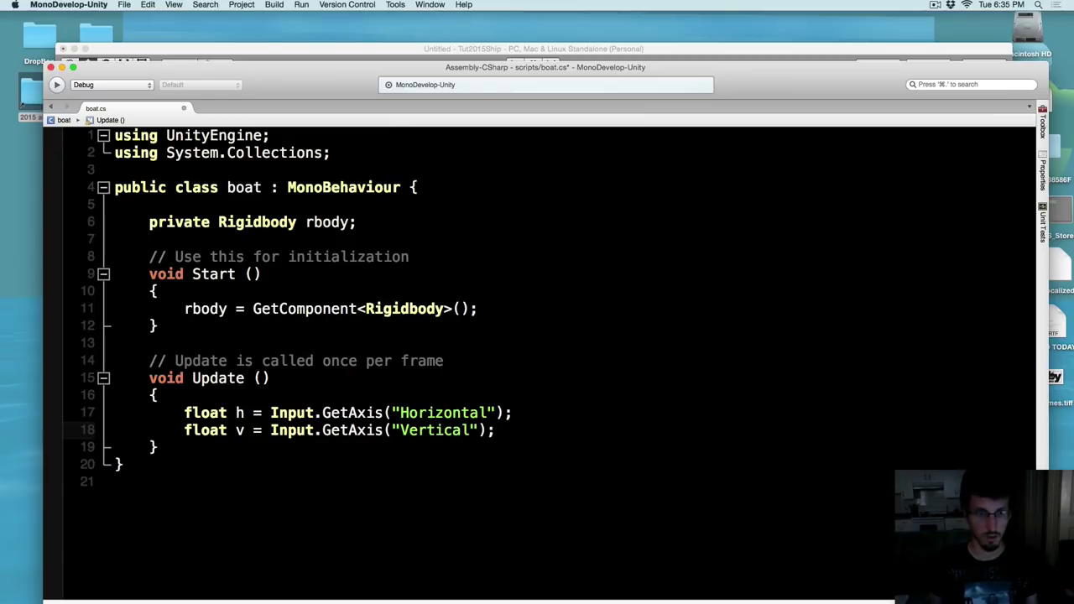
Add print (h); below the two axis readings
click(520, 432)
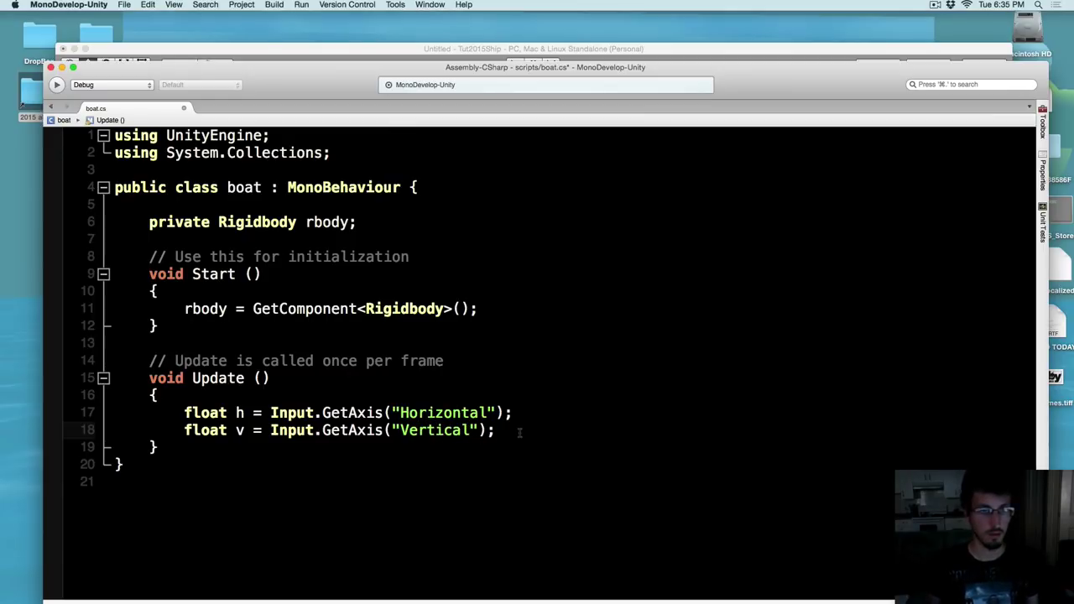
key(Return)
key(Return)
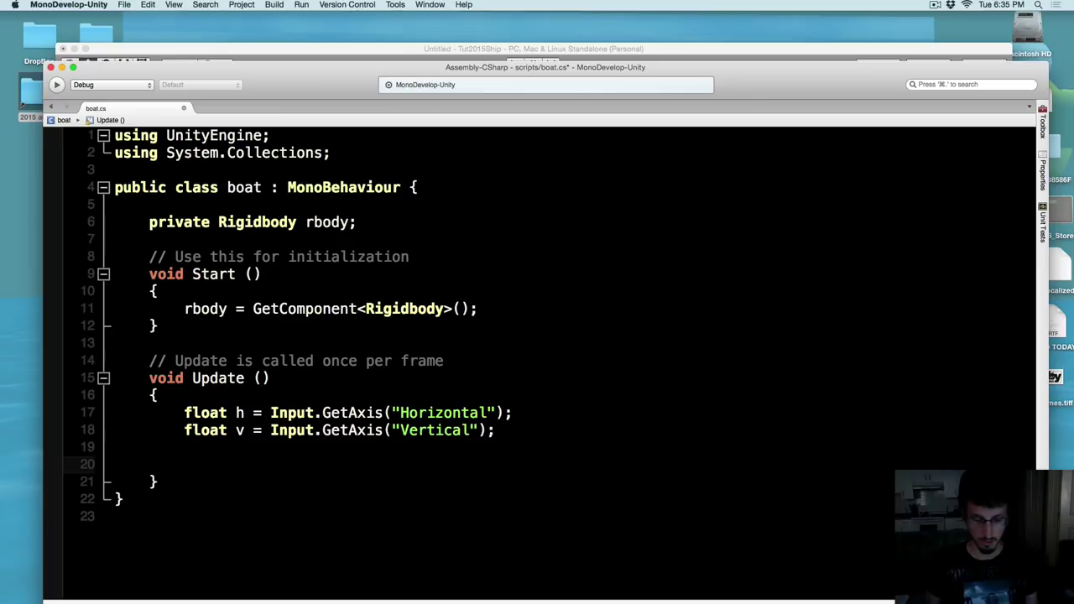
text(print ())
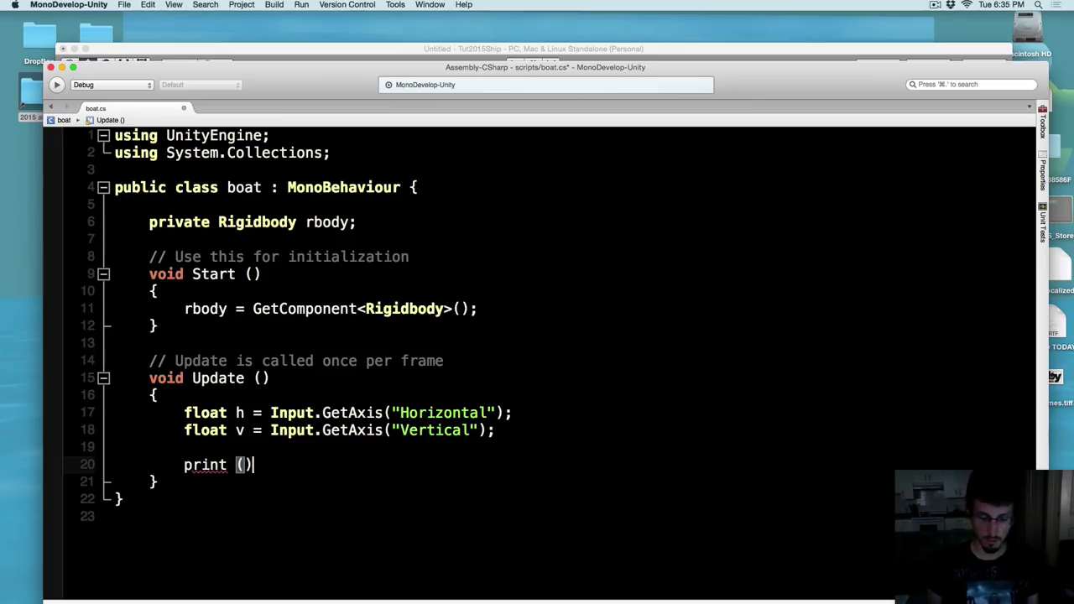
text(;)
click(242, 465)
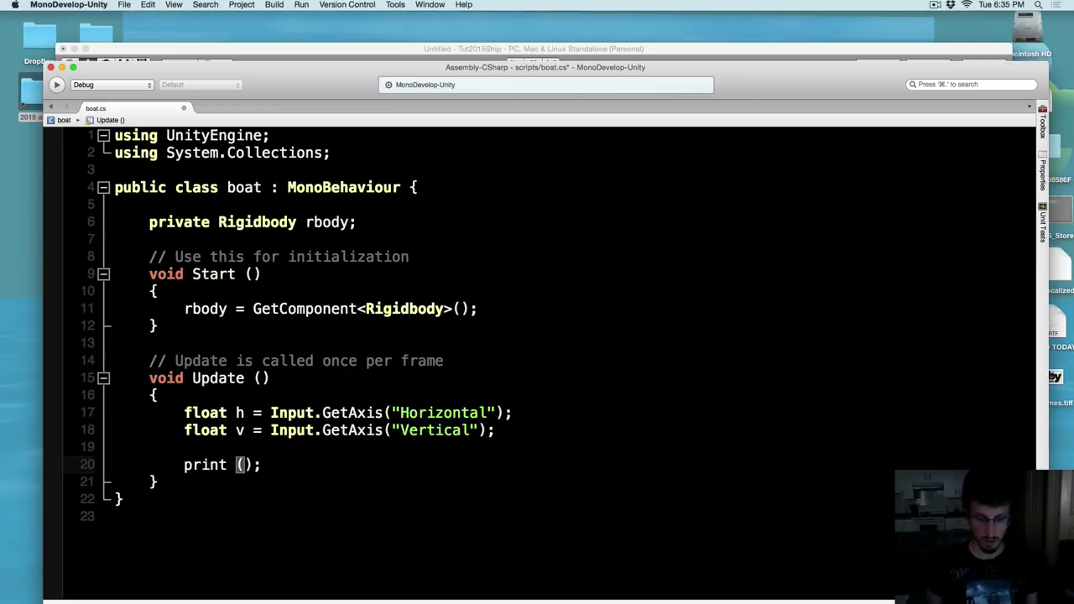
text(h)
key(End)
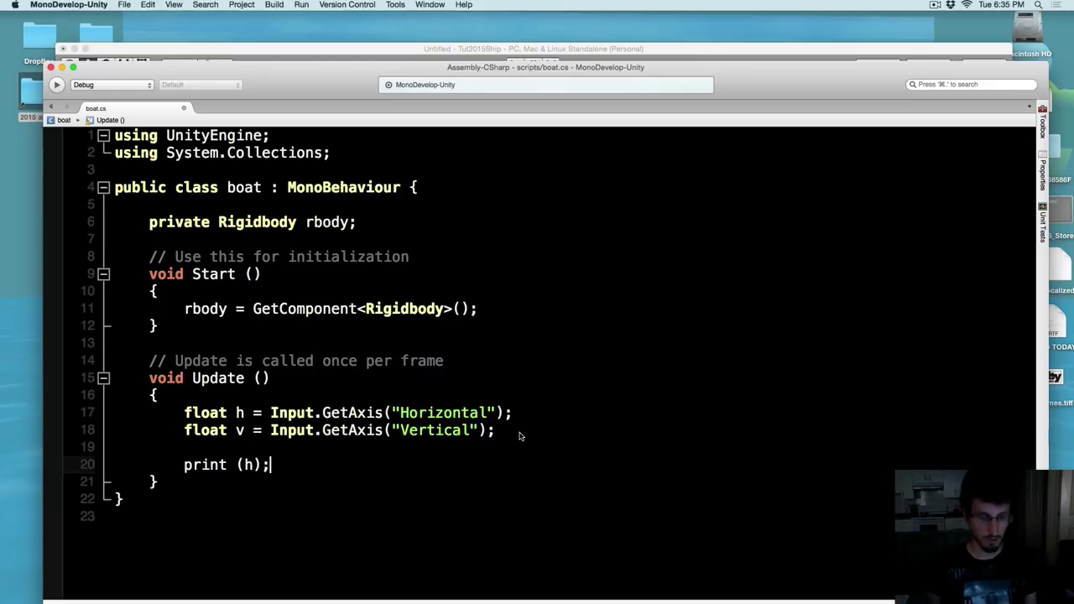
click(418, 53)
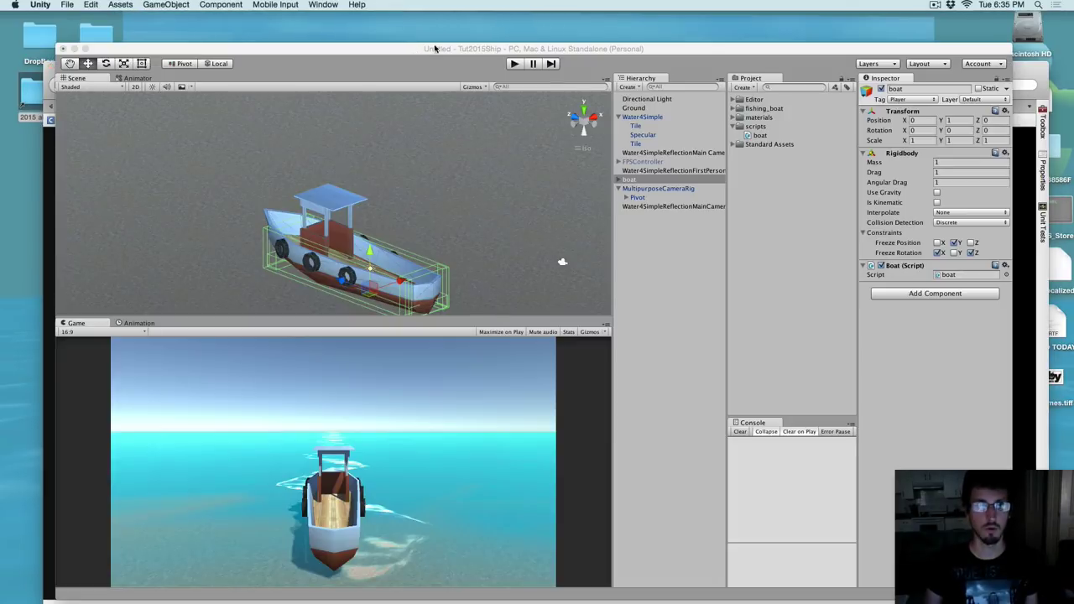
Play the game and steer left and right, watching the Console log h from -1 to 1
click(514, 64)
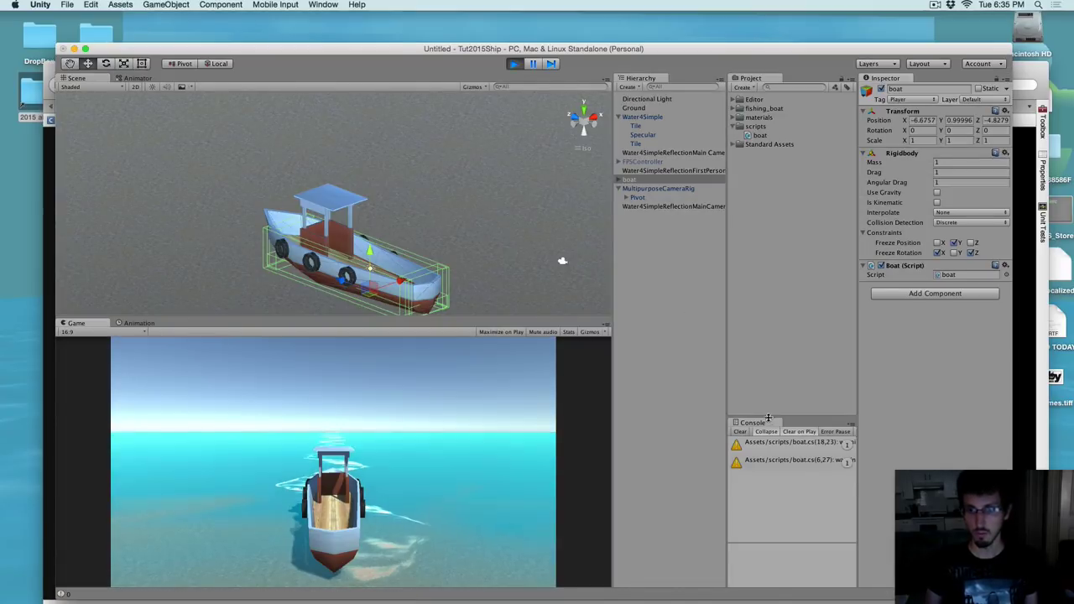
drag(766, 420, 756, 299)
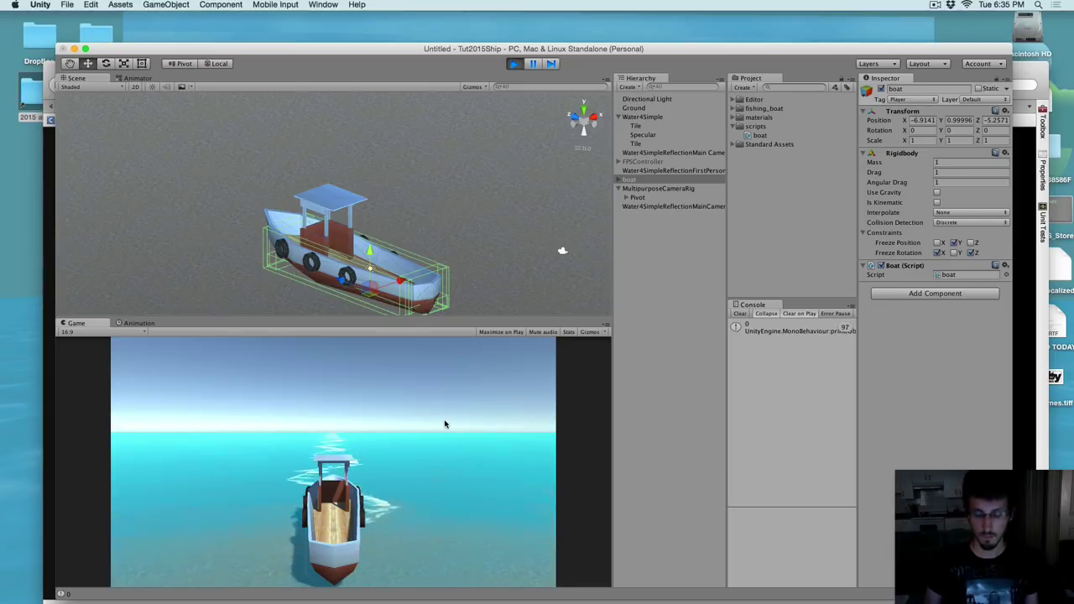
key(Left)
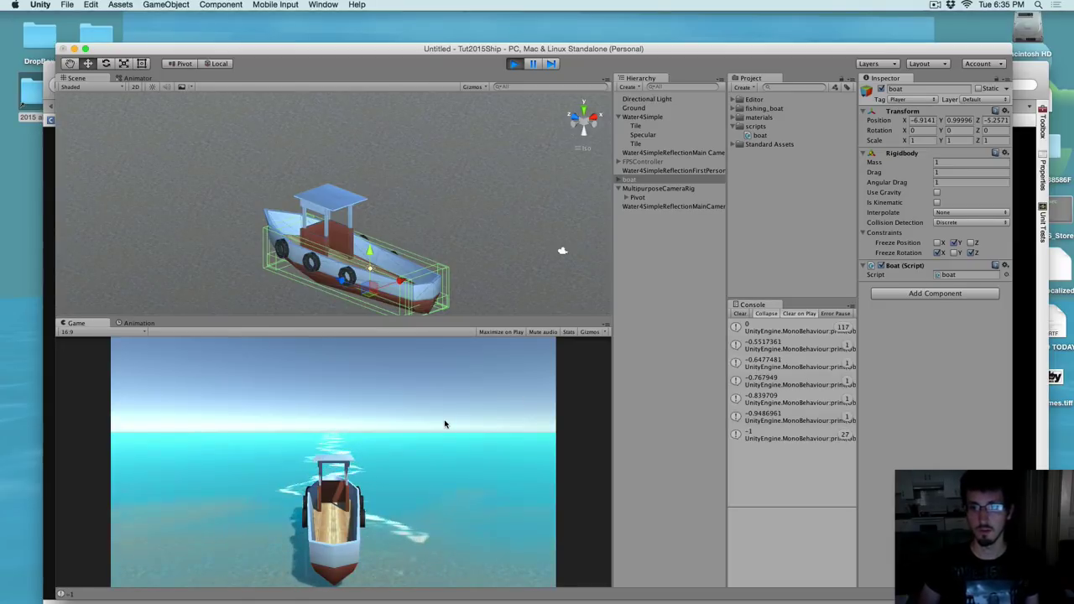
key(Right)
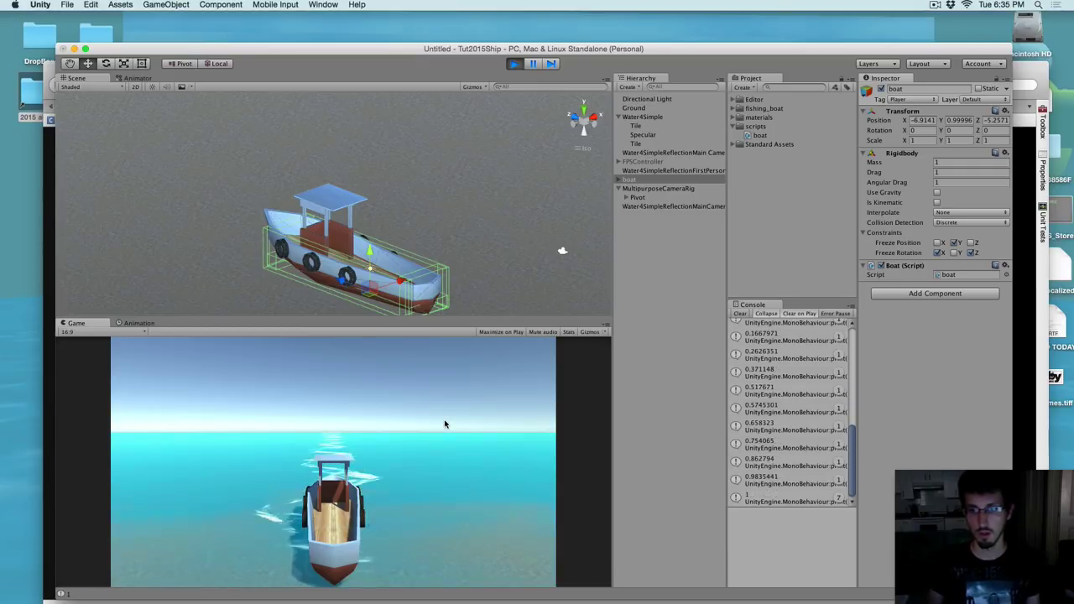
key(Left)
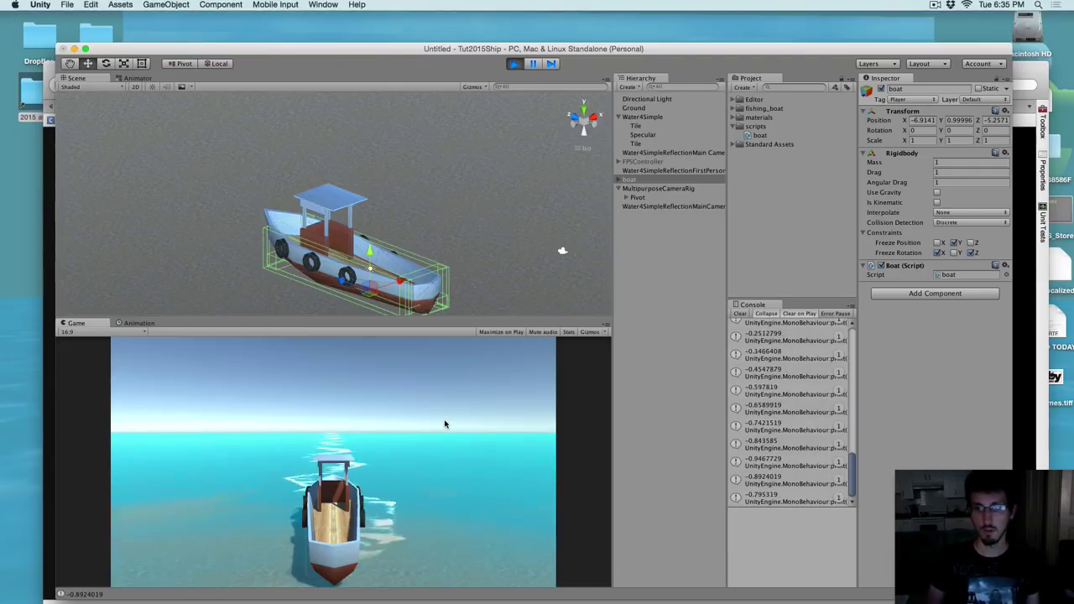
click(514, 64)
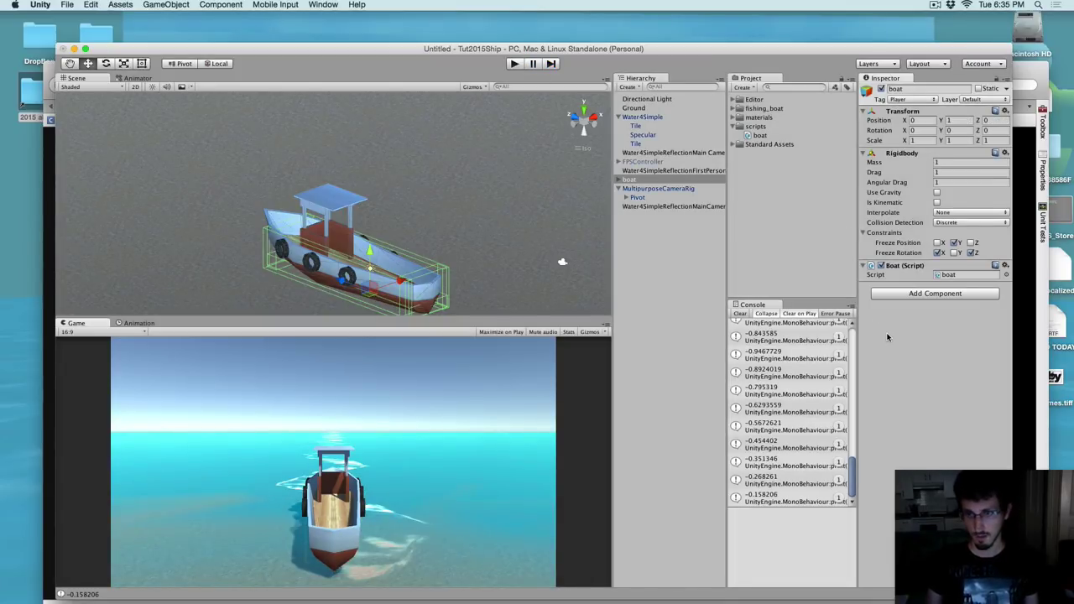
click(1022, 370)
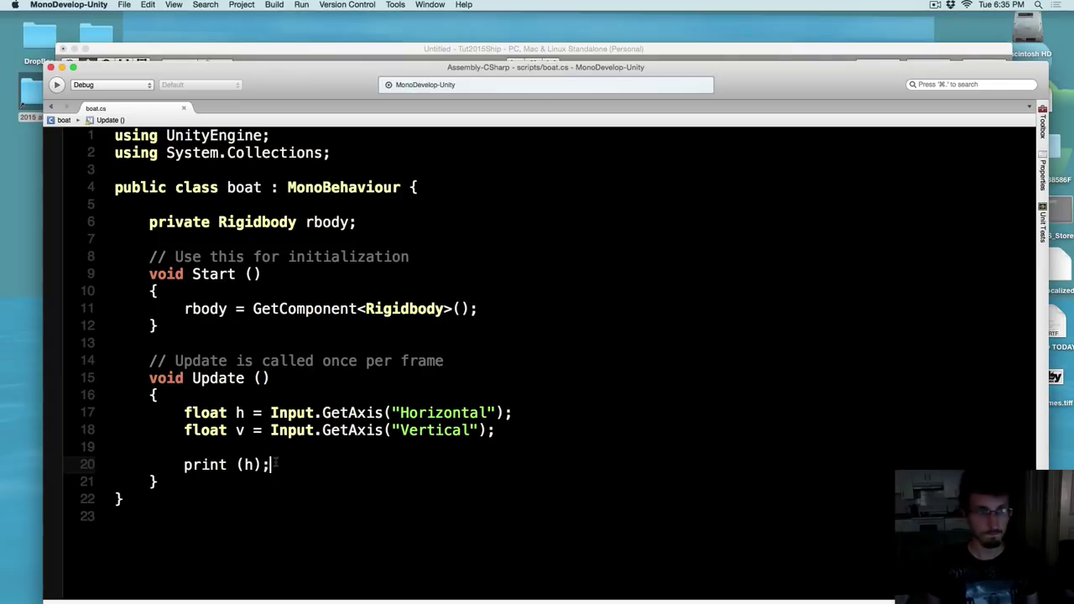
Remove print (h); and declare public float turnSpeed = 1000f above rbody
drag(270, 465, 184, 465)
key(BackSpace)
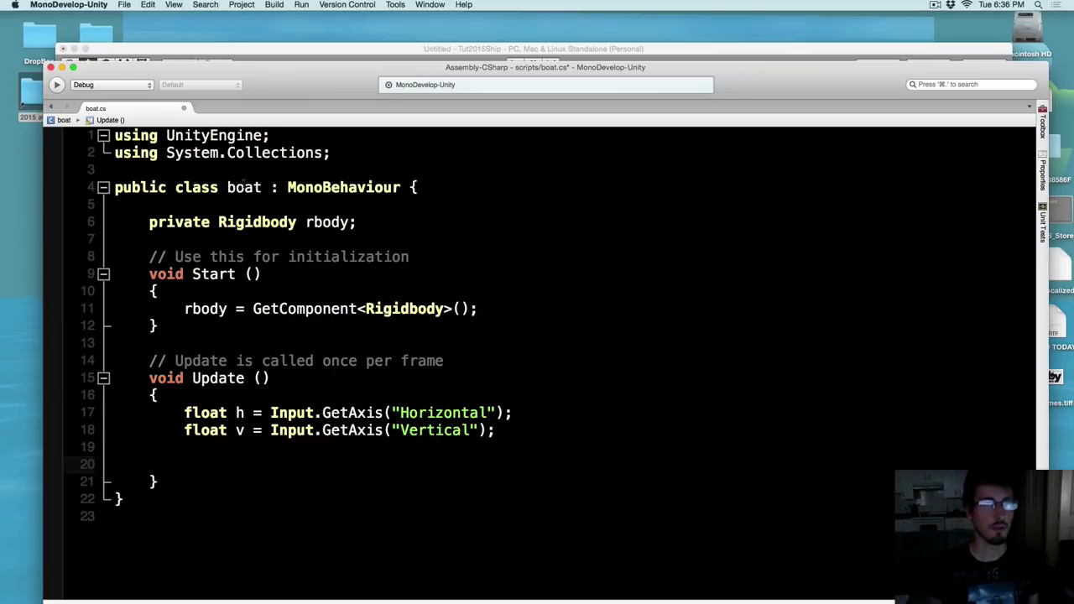
click(221, 219)
key(Up)
key(Return)
key(Return)
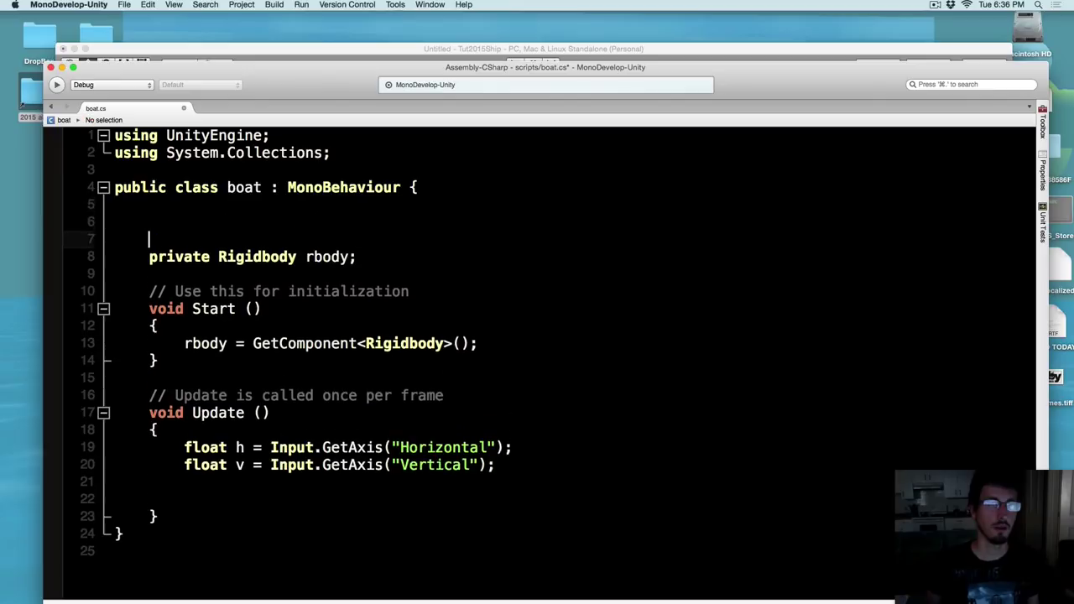
key(Up)
text(pu)
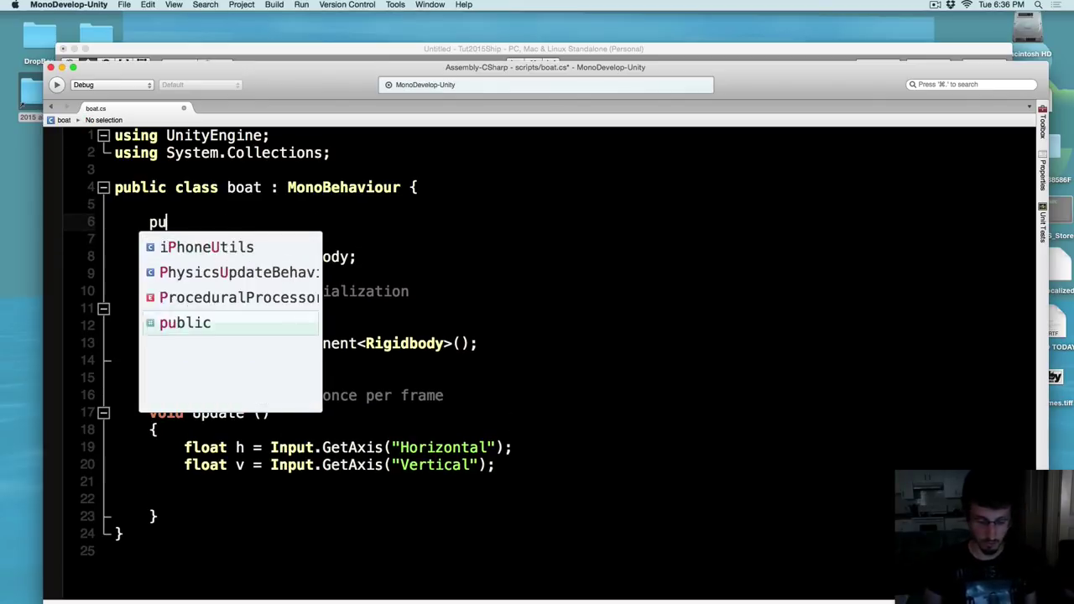
text(blic)
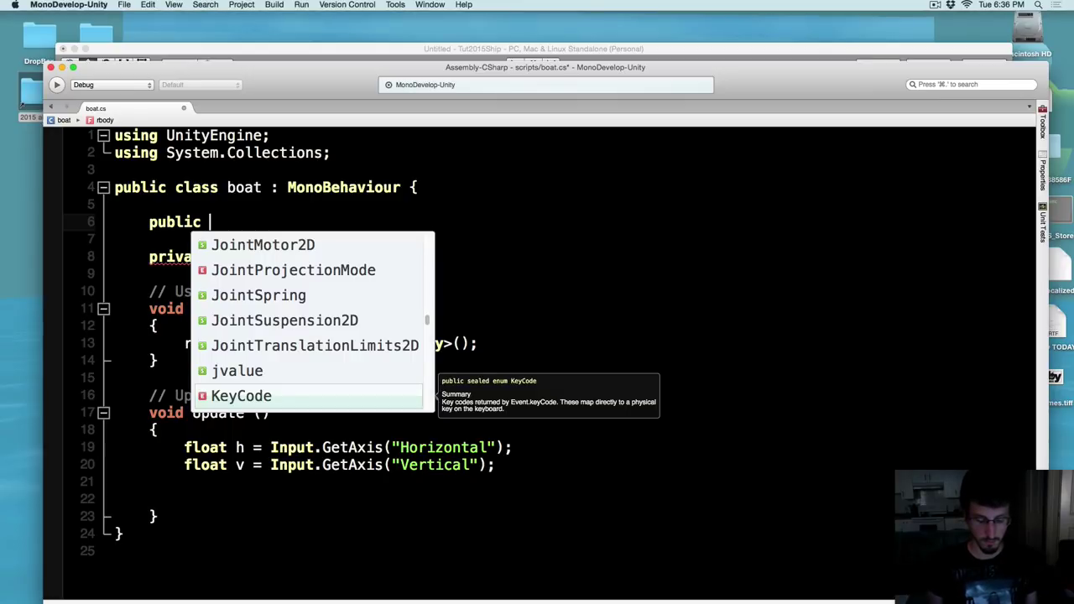
text(float T)
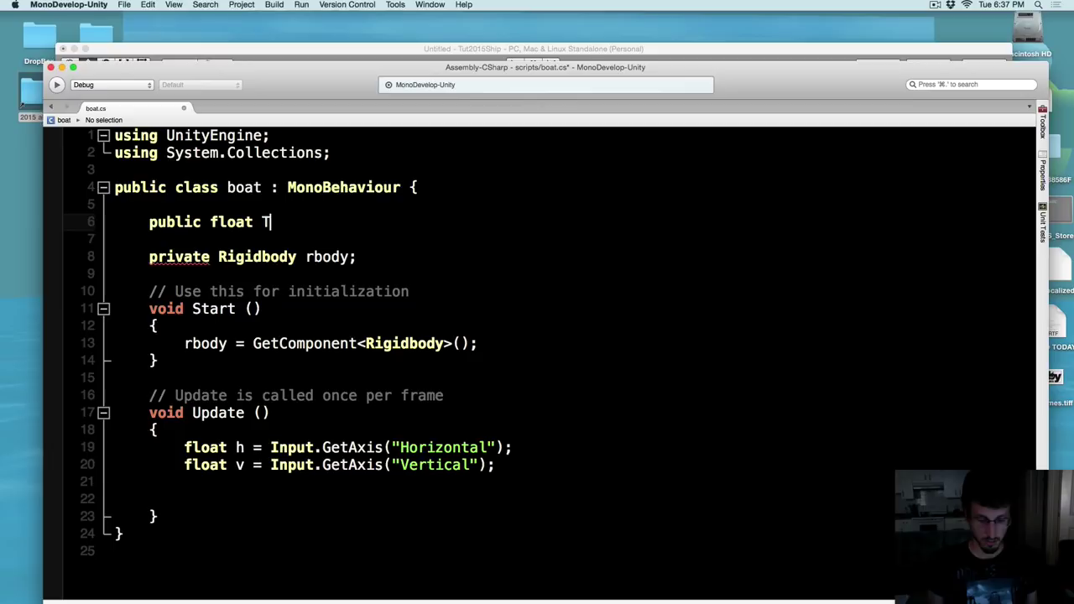
key(BackSpace)
text(turnSpe)
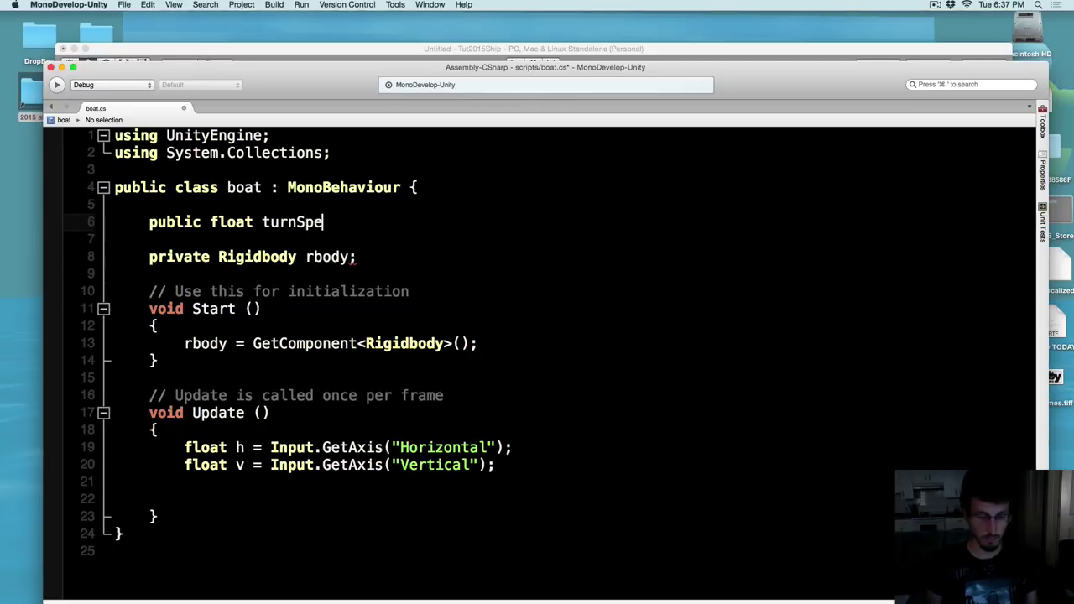
text(ed ;)
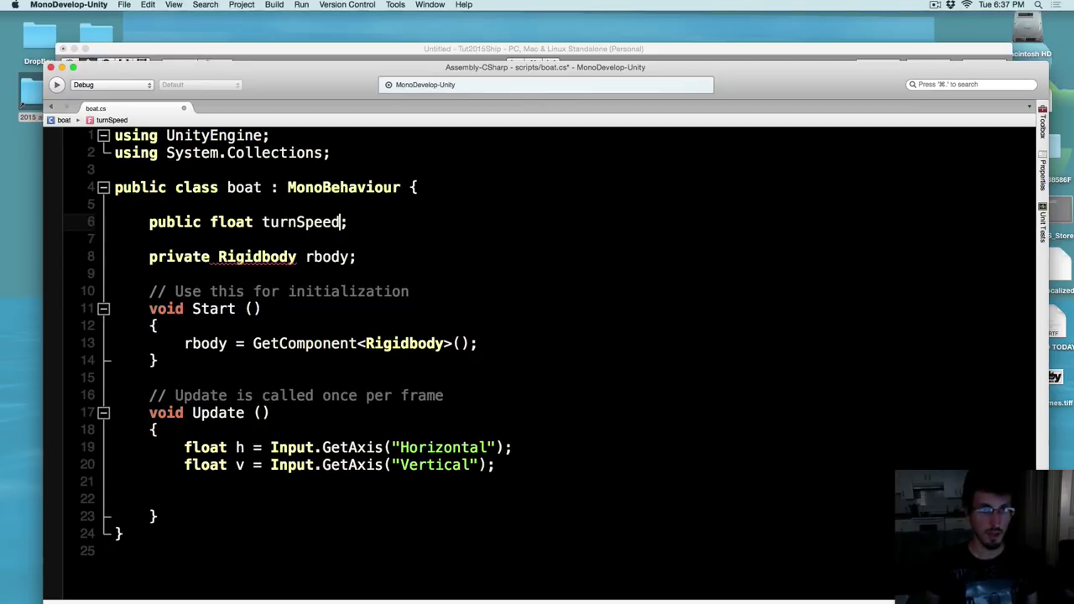
key(Left)
text(= 11)
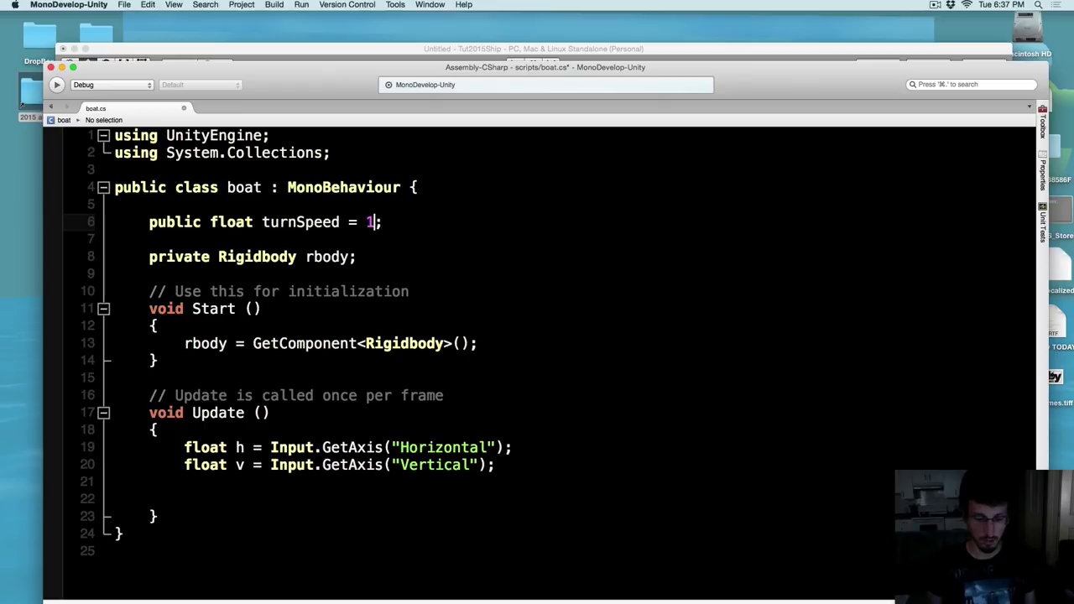
key(BackSpace)
text(000f)
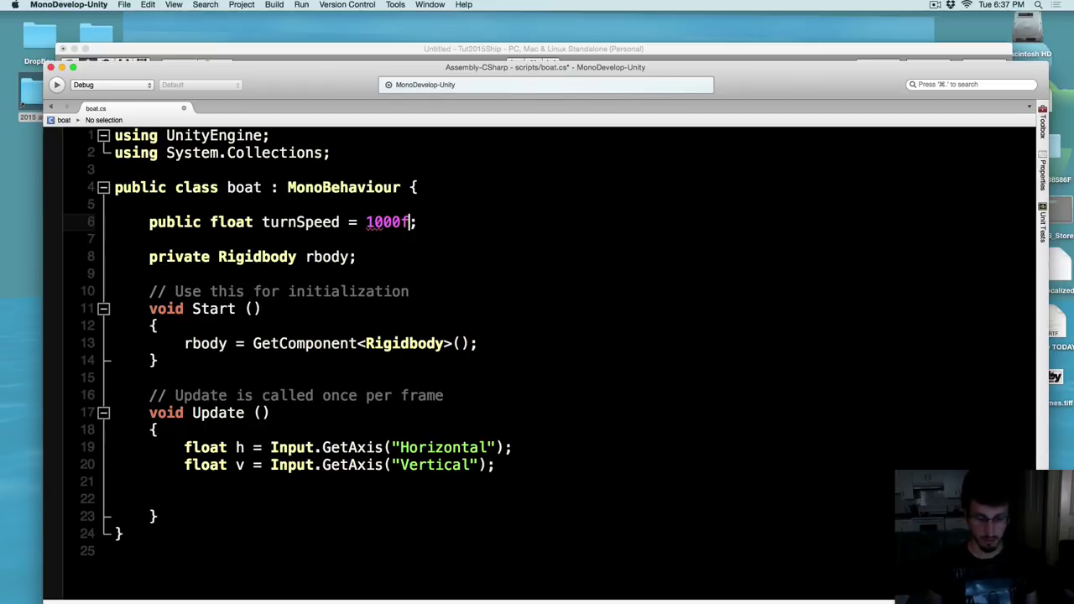
Duplicate the turnSpeed line as public float accellerateSpeed = 1000f
key(Right)
key(shift+Home)
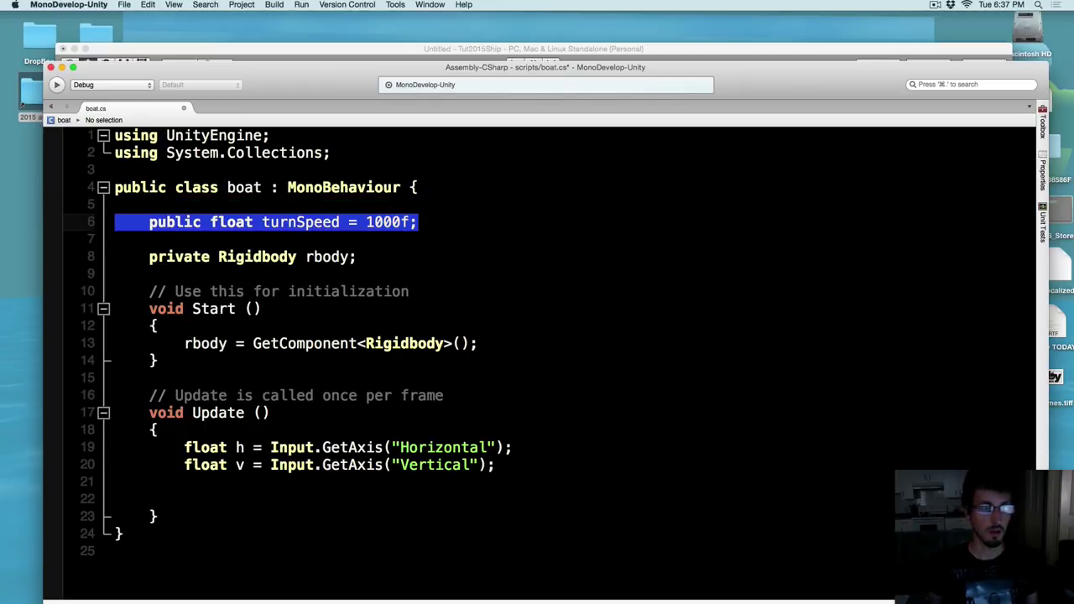
key(shift+Home)
key(super+c)
key(Right)
key(Return)
key(super+v)
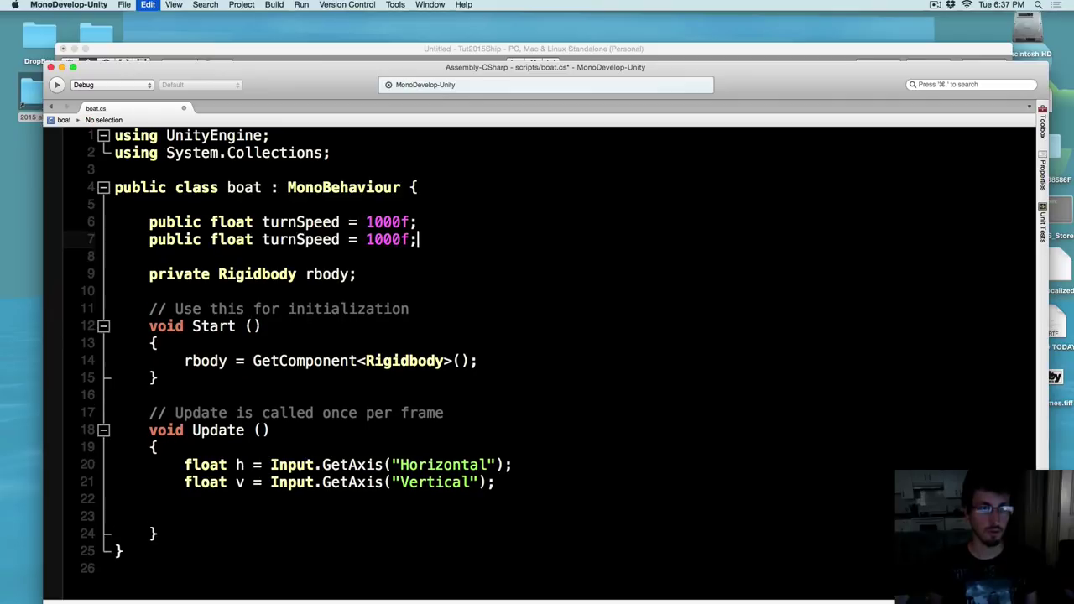
double_click(300, 239)
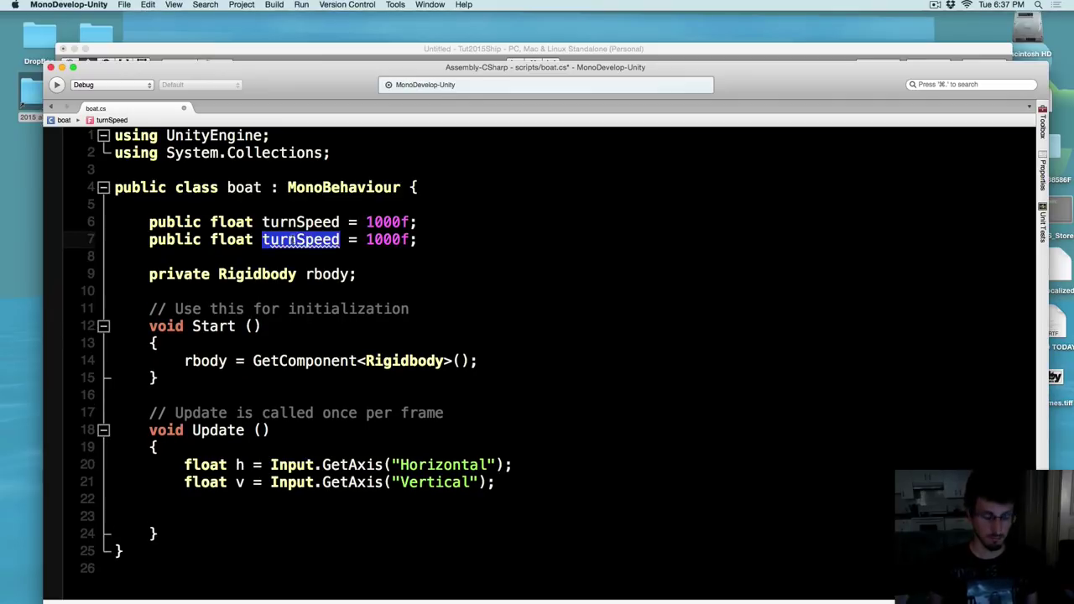
text(accellerat)
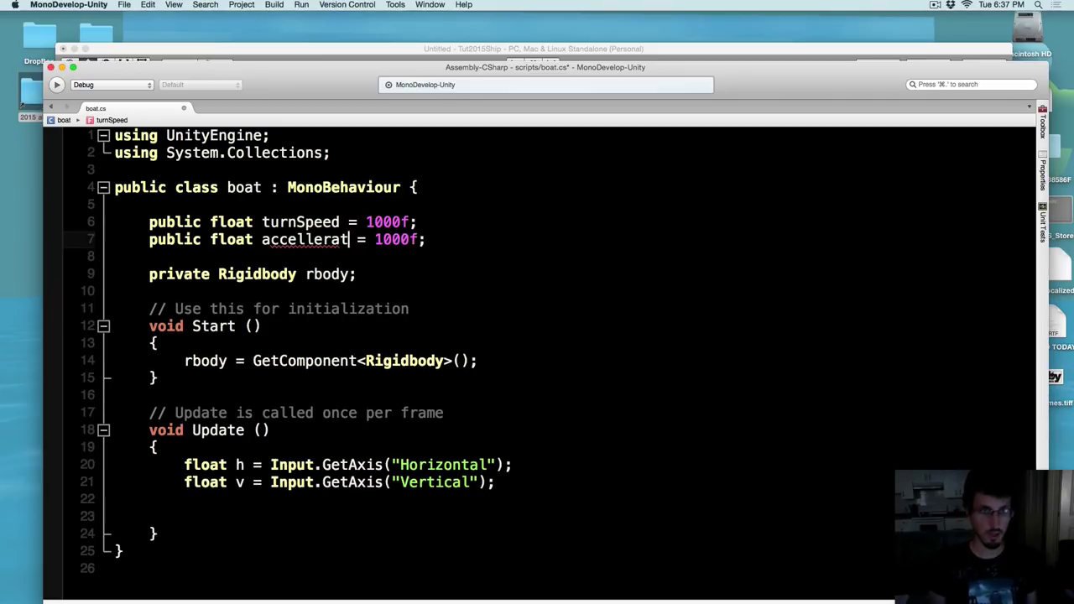
text(eSpeed)
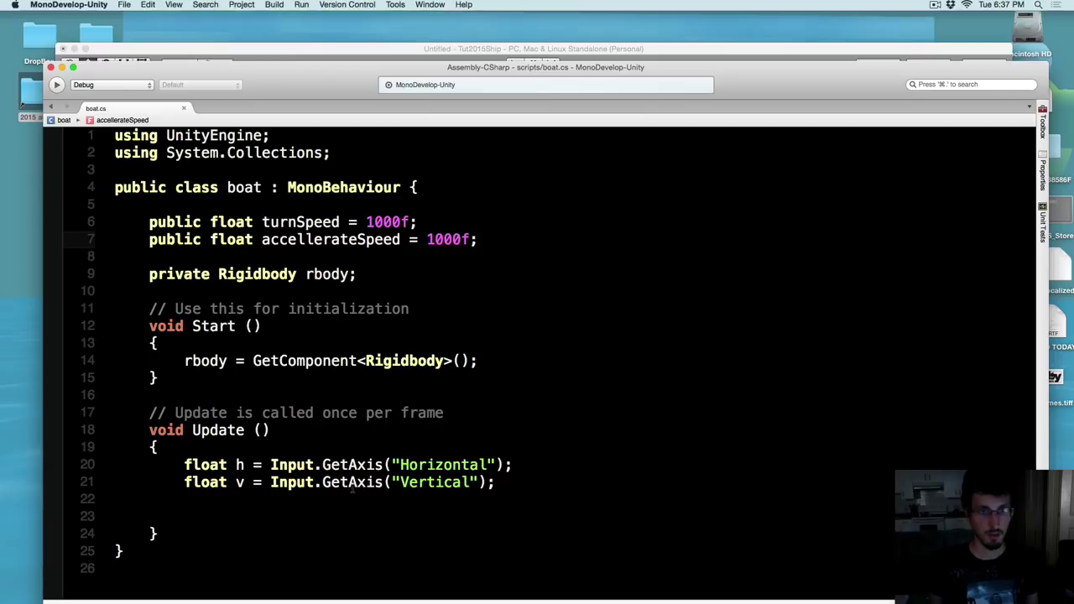
click(514, 487)
Write rbody.AddTorque(0f, h*turnSpeed*Time.deltaTime, 0f); on line 23 of Update
key(Return)
key(Return)
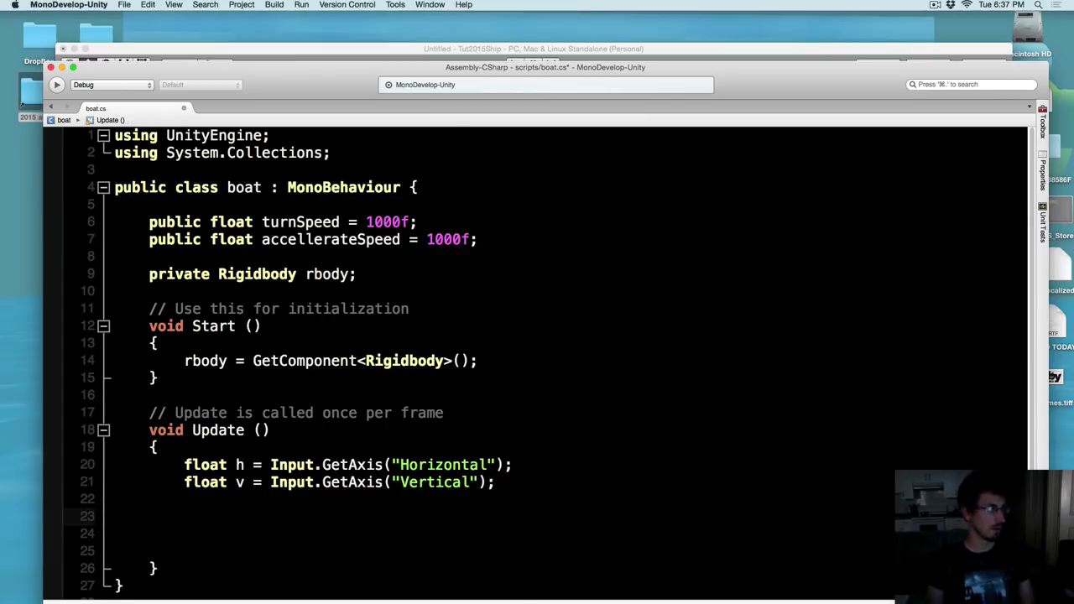
text(rbody)
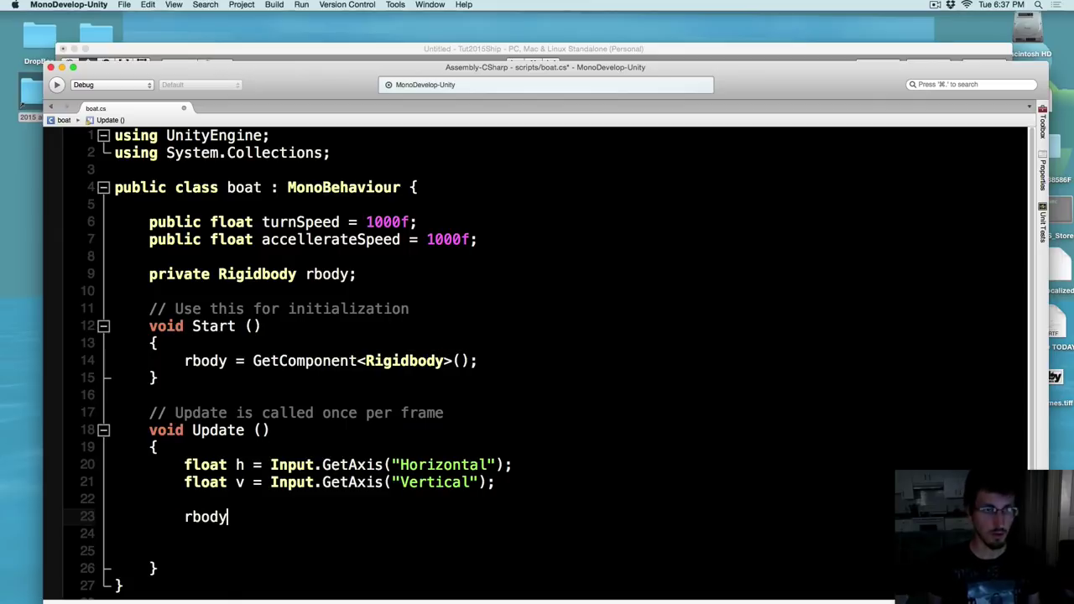
text(.)
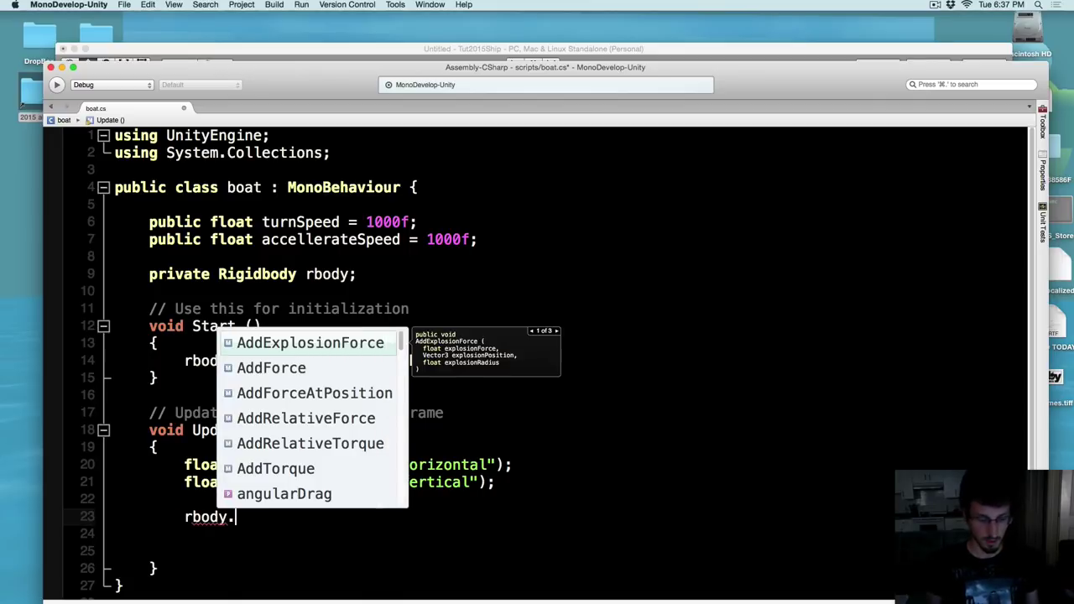
text(AddT)
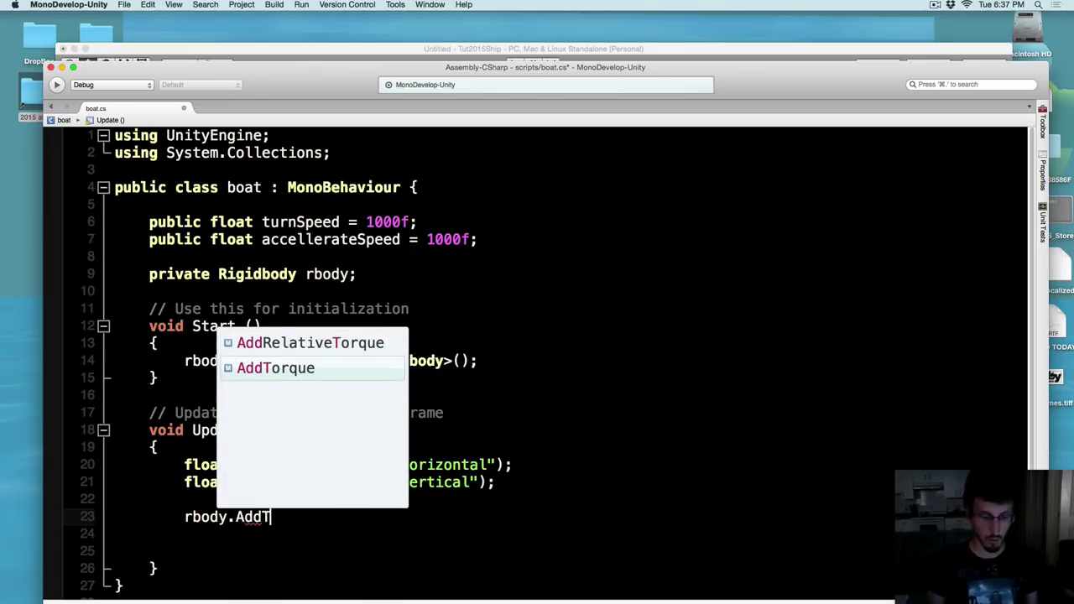
key(Return)
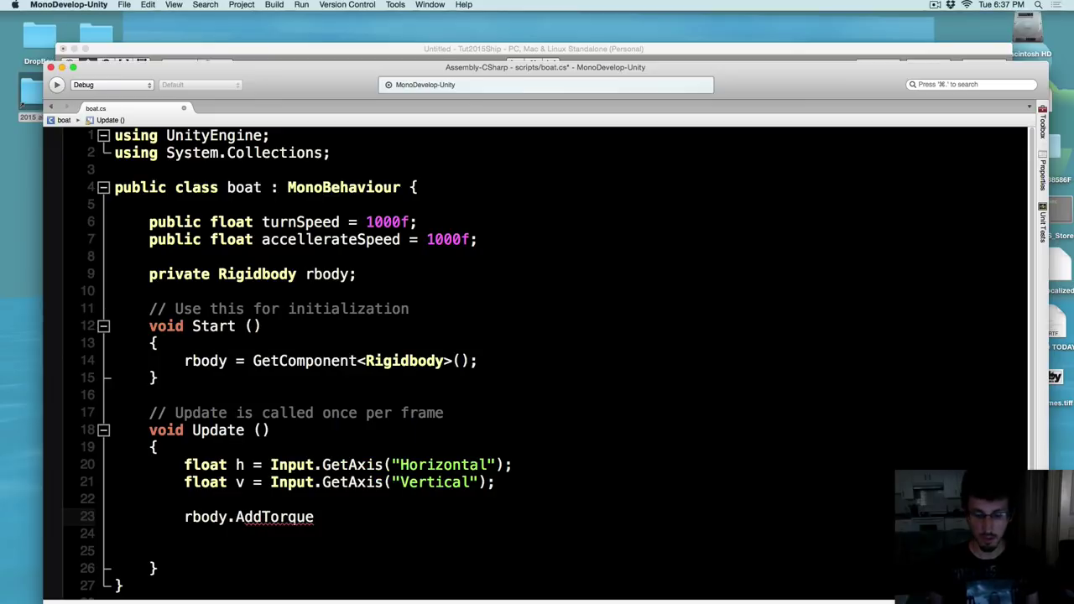
text(()
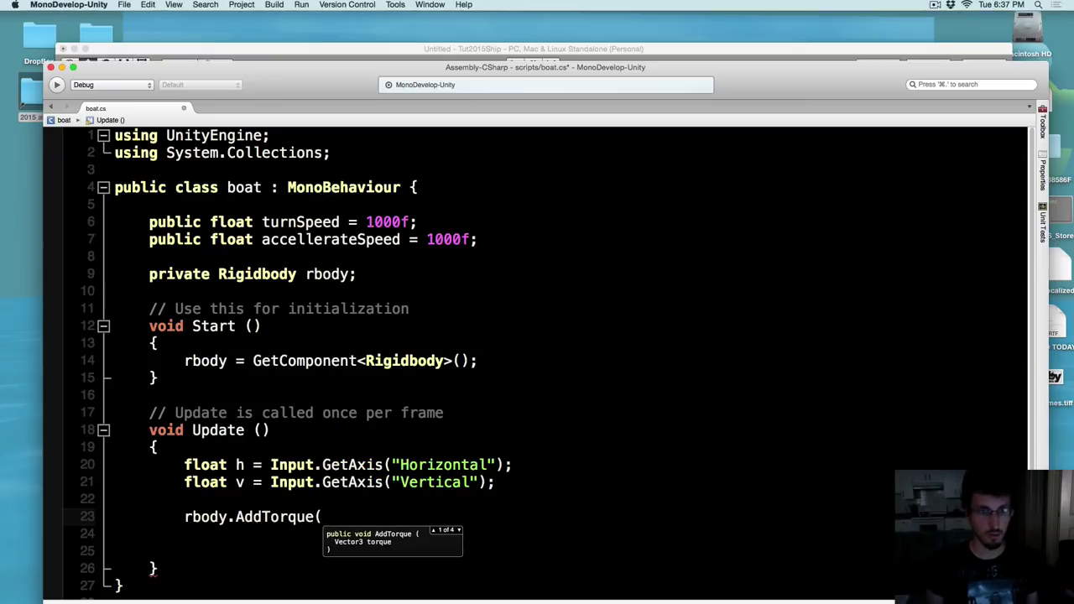
text())
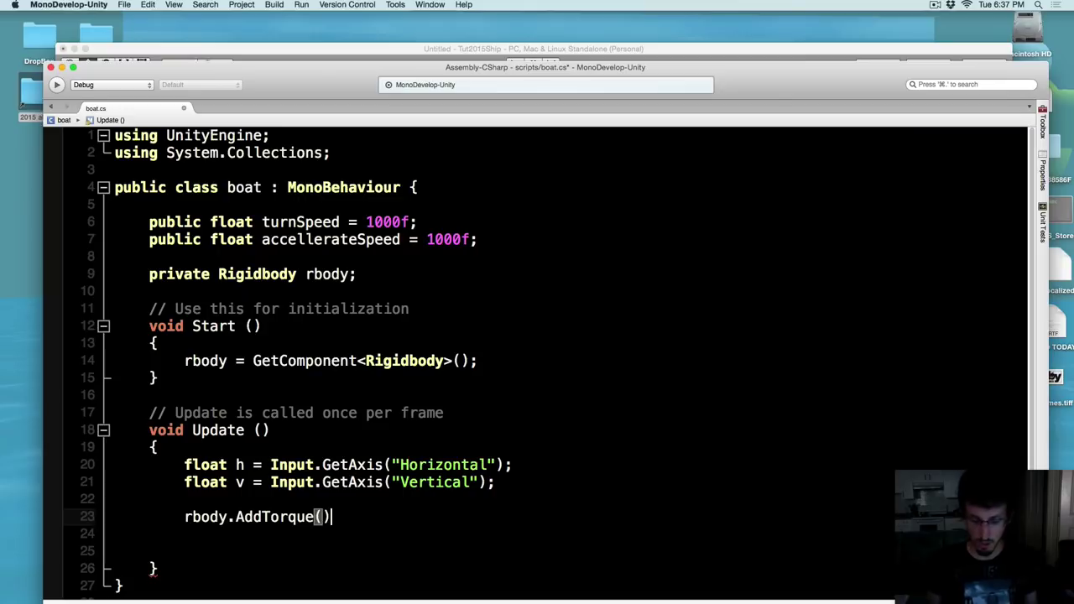
text(;)
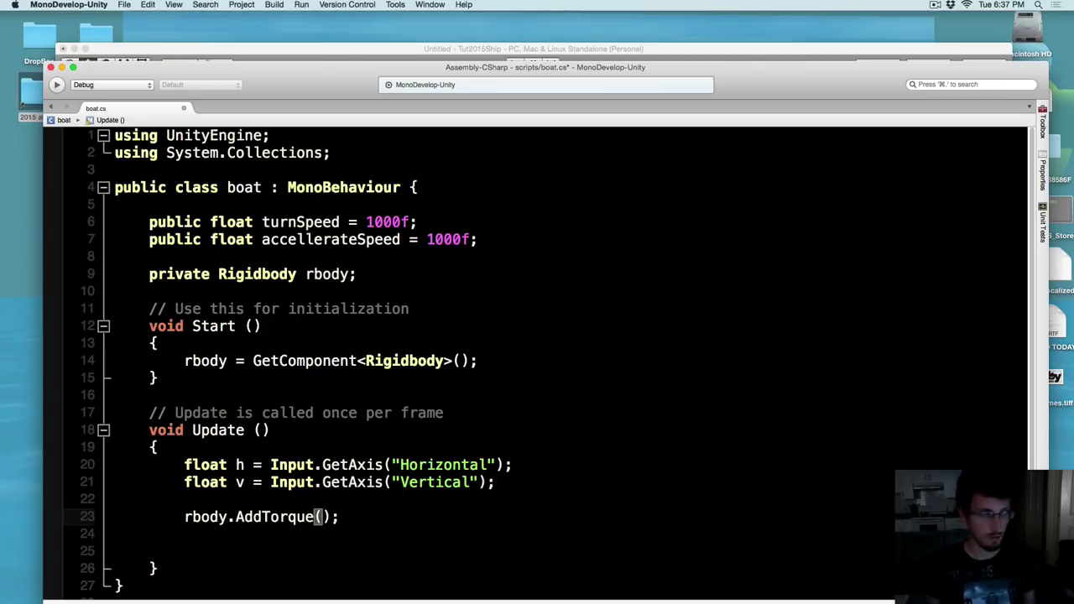
text(0)
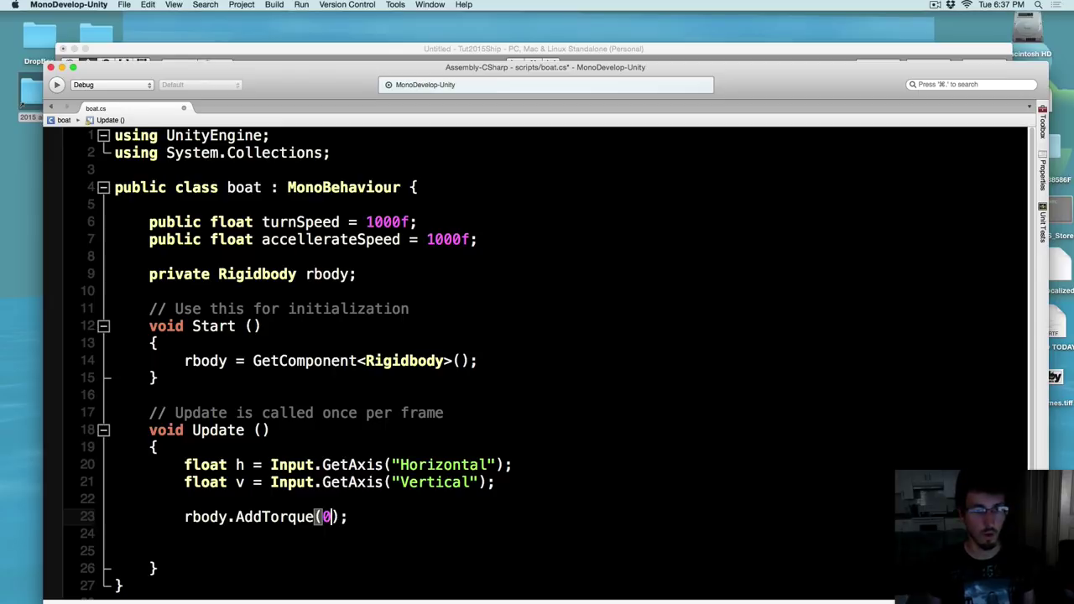
text(f)
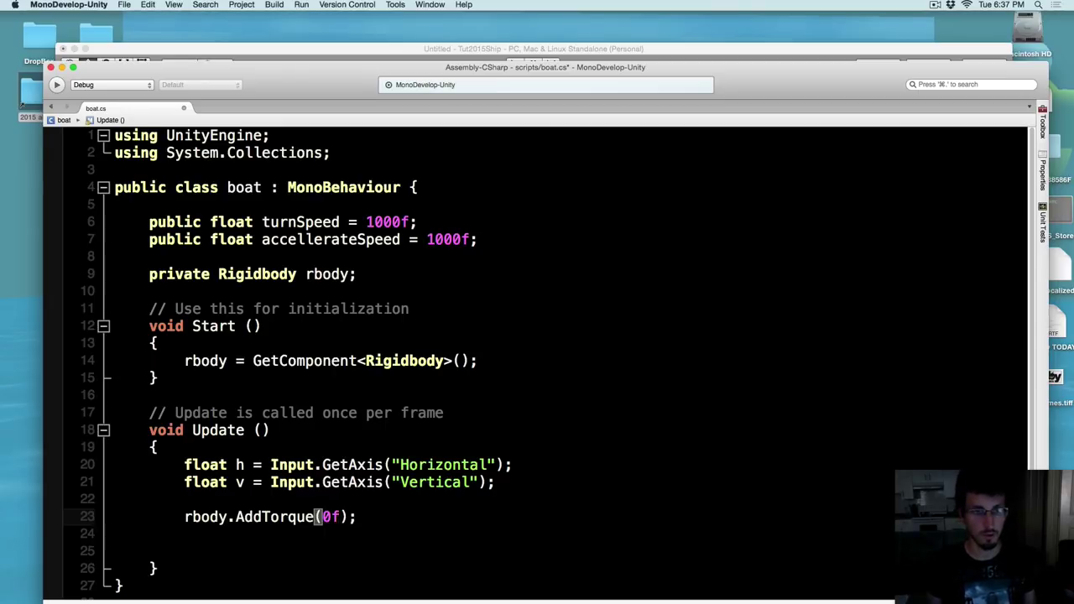
text(,)
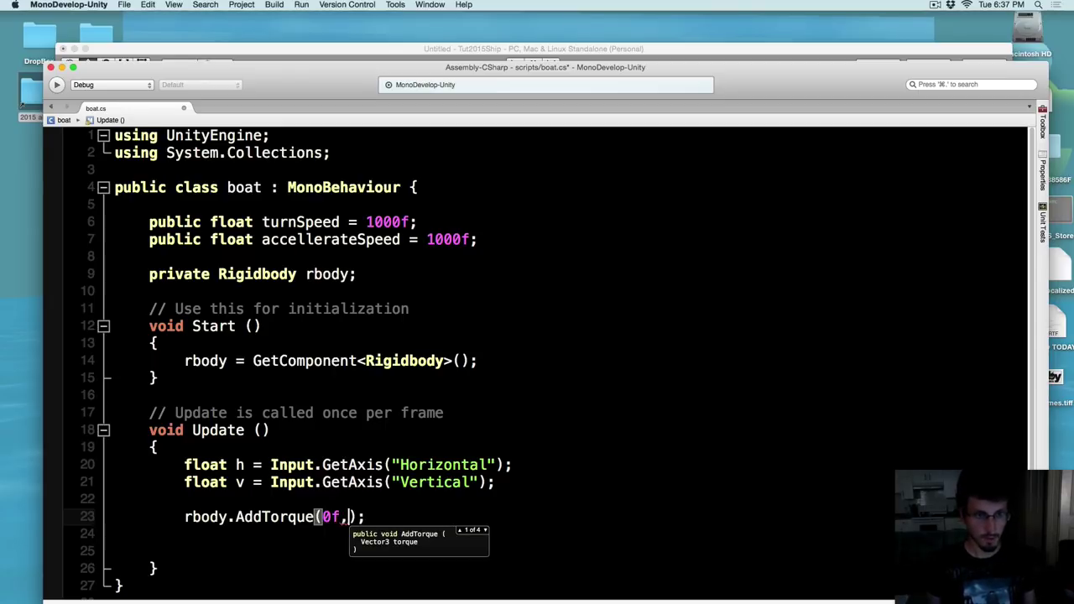
text(h)
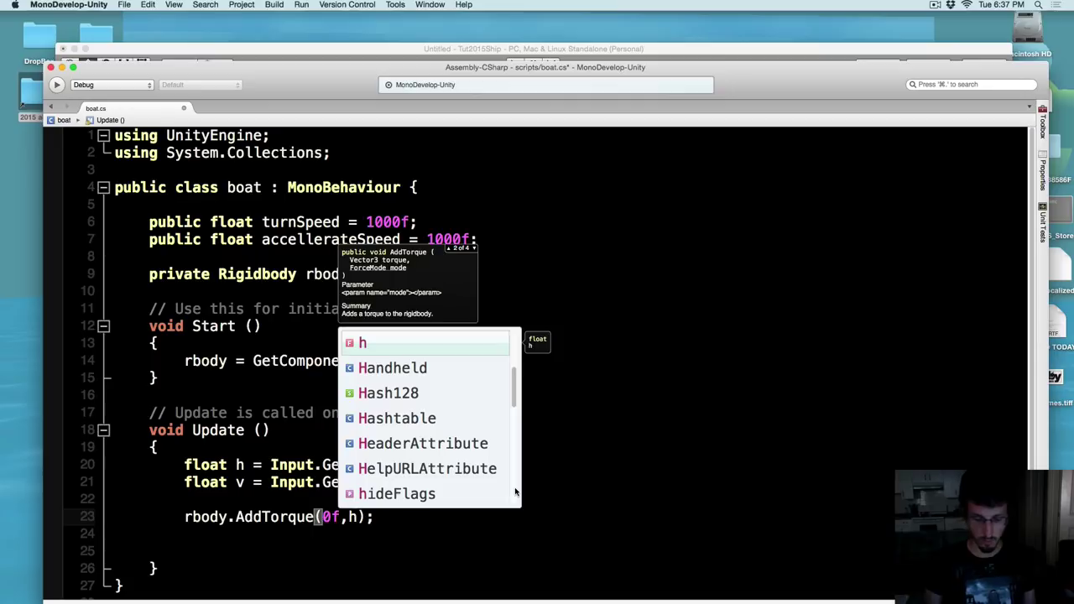
text(*)
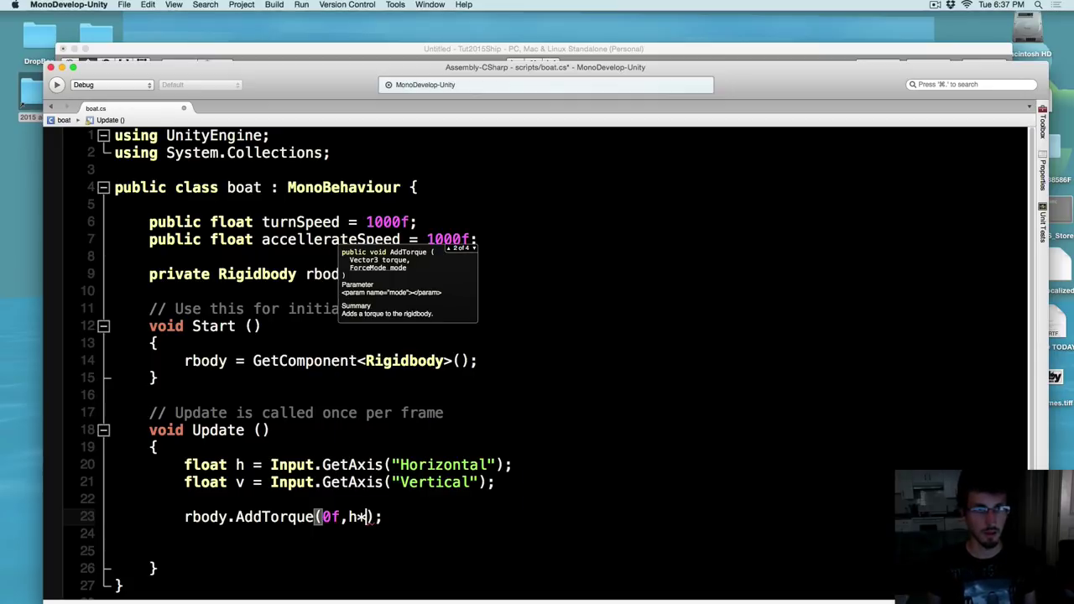
text(turnSpeed)
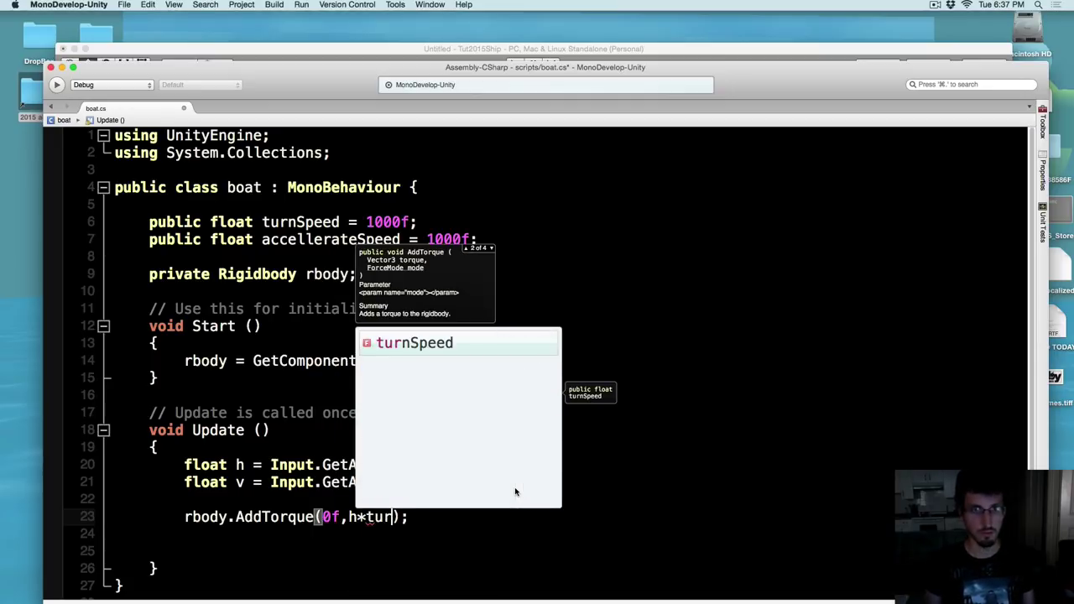
key(Return)
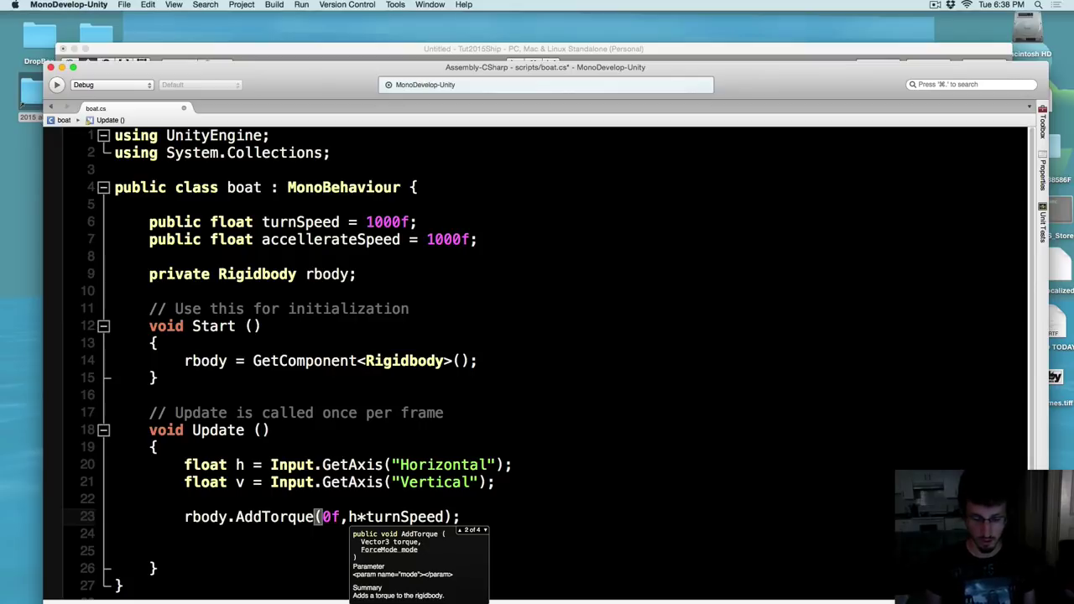
text(*y)
key(BackSpace)
text(Time.de)
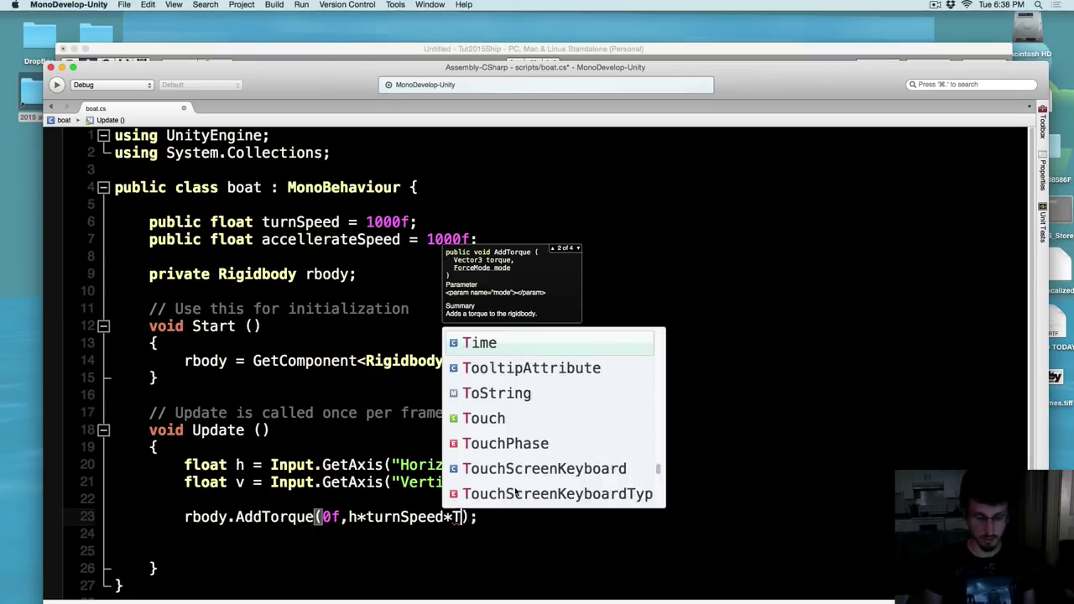
text(lta)
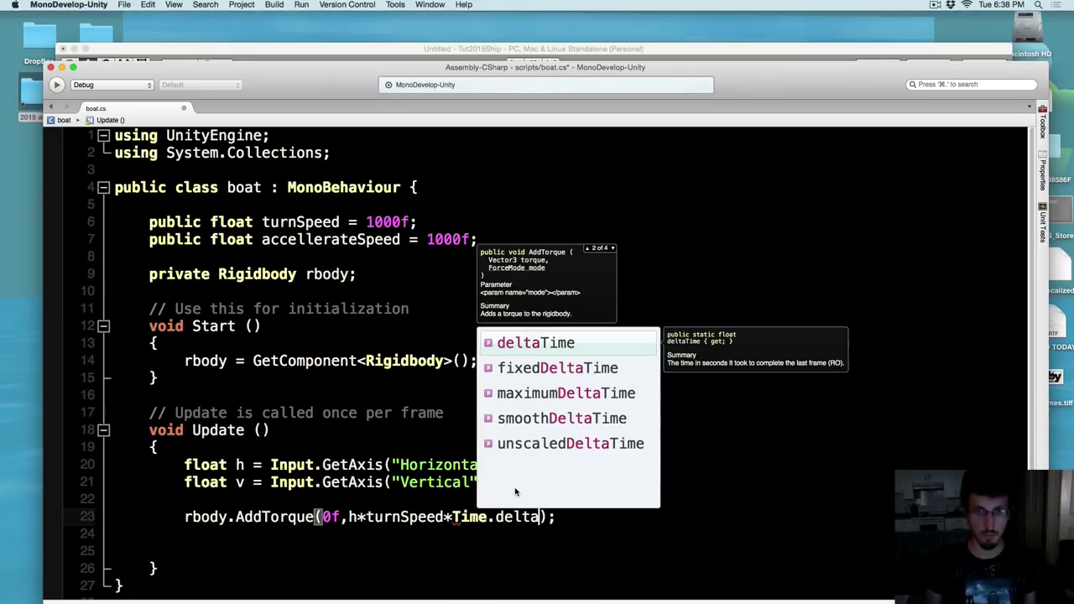
key(Return)
text())
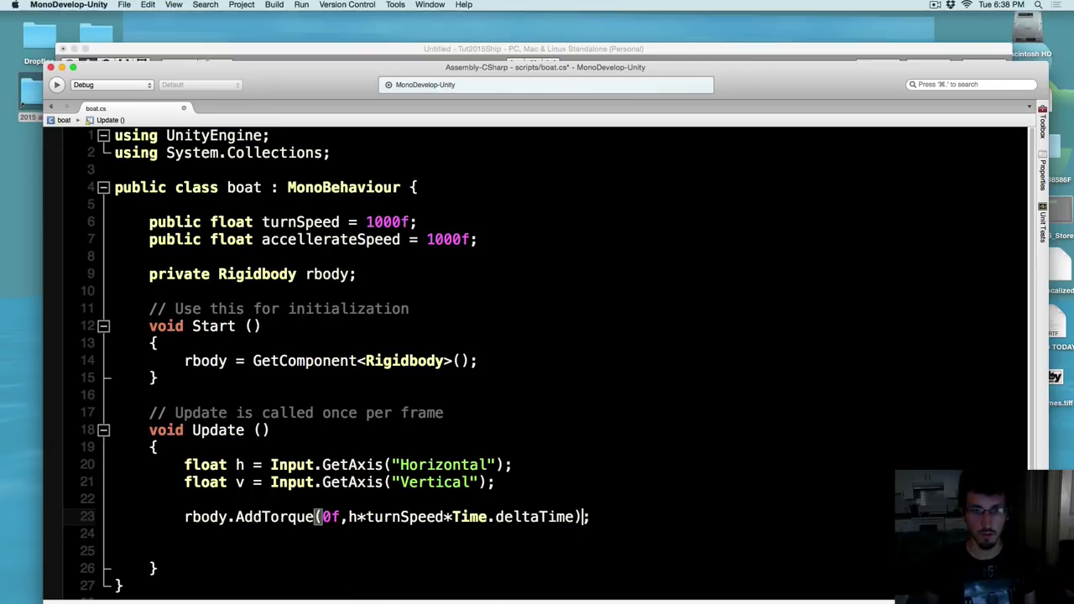
key(Right)
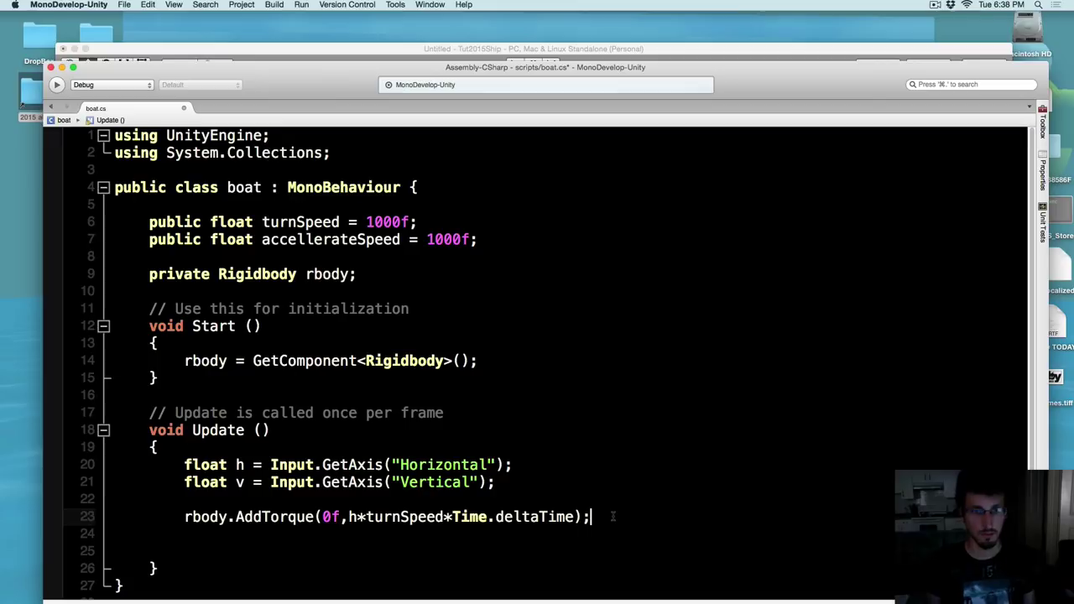
key(Left)
key(Left)
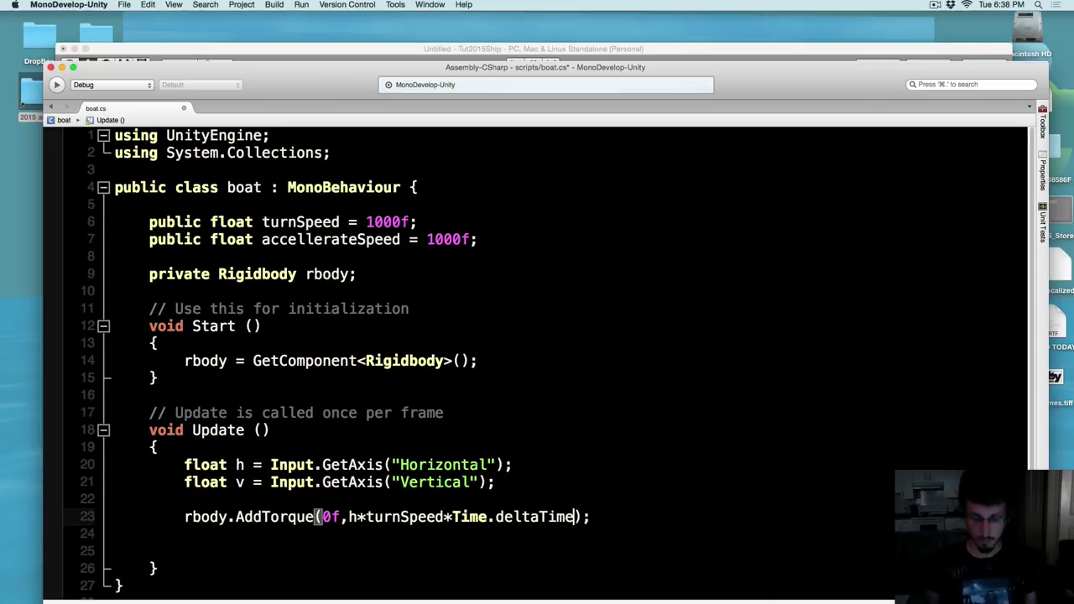
text(,)
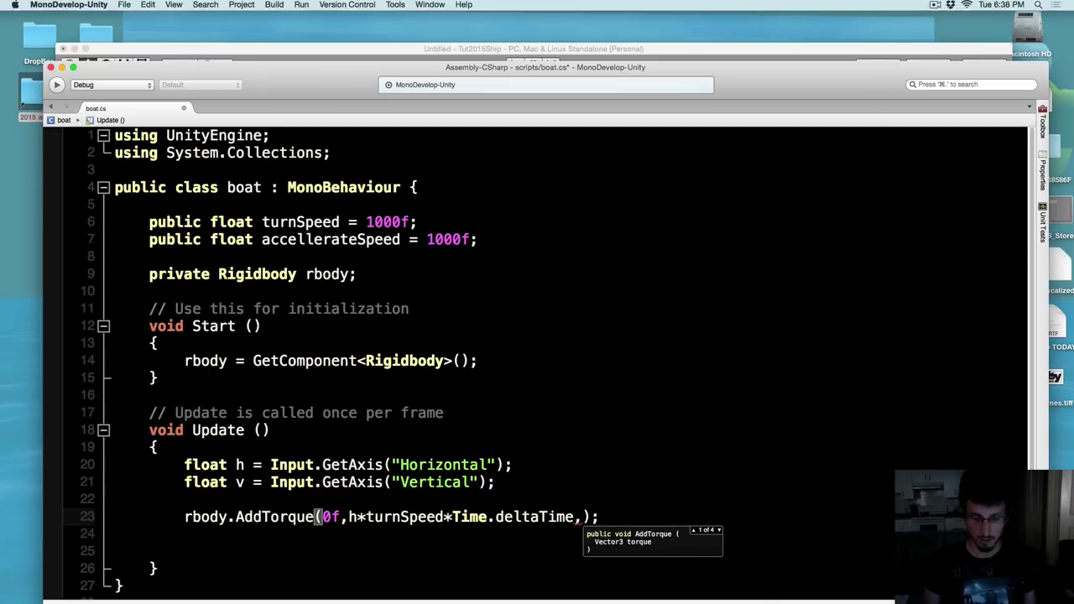
text(0f)
key(Down)
key(Left)
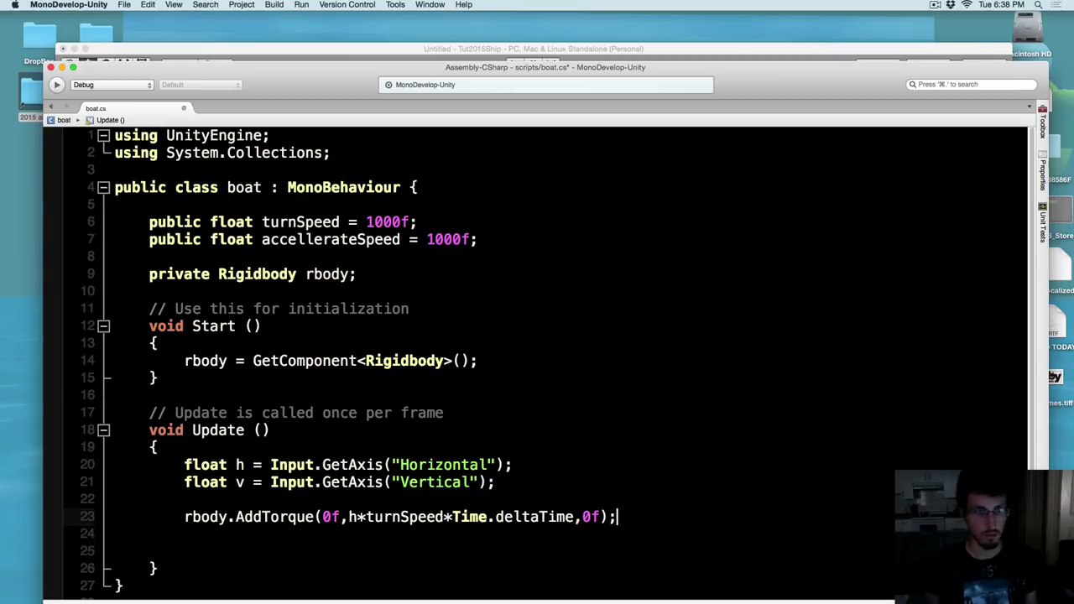
key(Return)
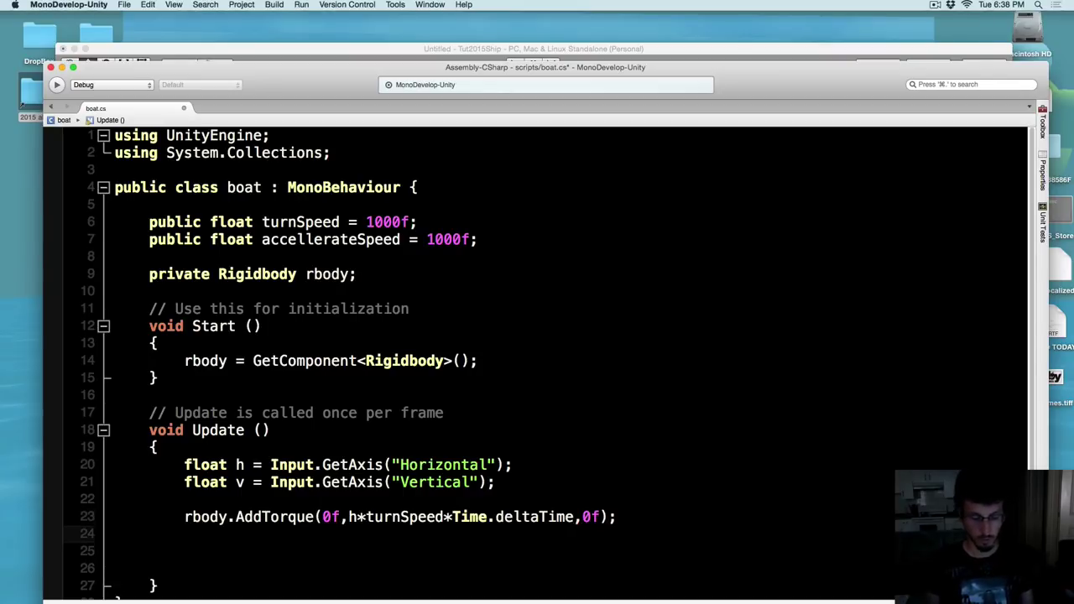
Add rbody.AddForce(transform.forward*v*accellerateSpeed*Time.deltaTime); and save boat.cs
text(rbod)
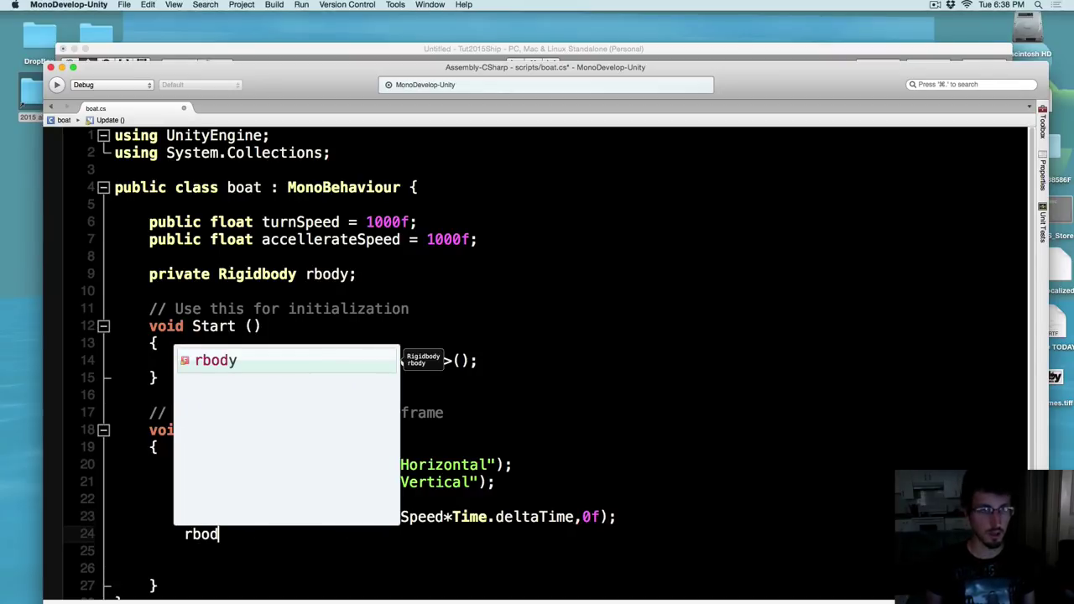
text(y)
text(AddForce)
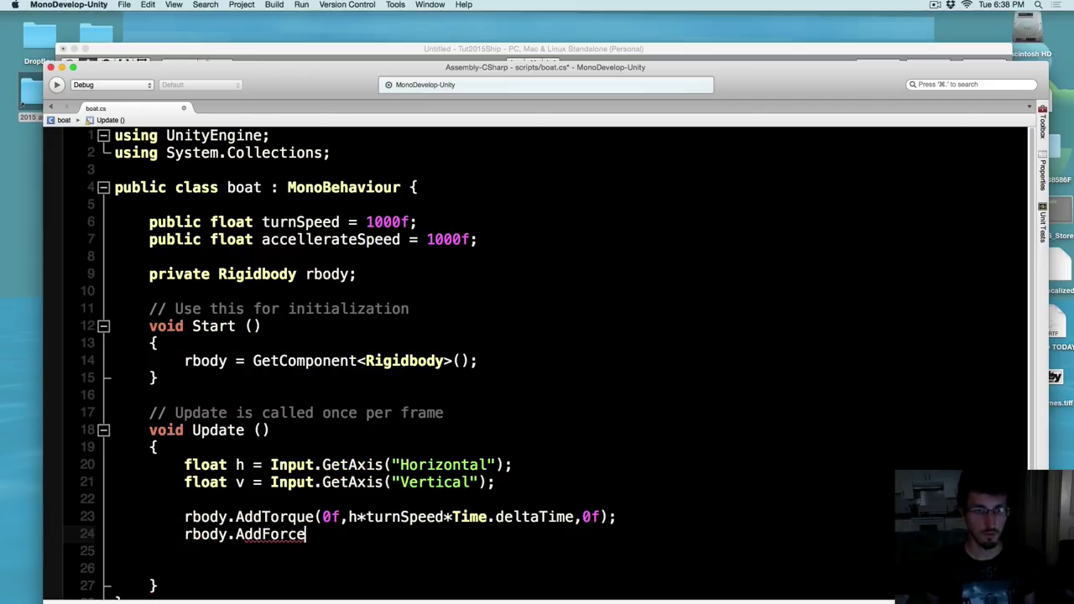
text(()
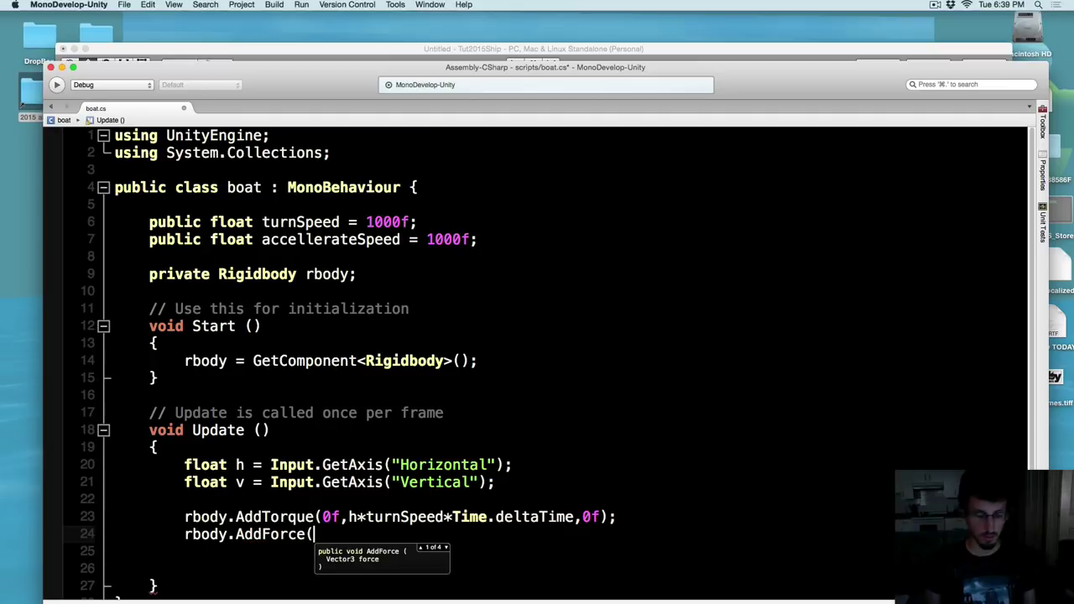
text(transform.forward*)
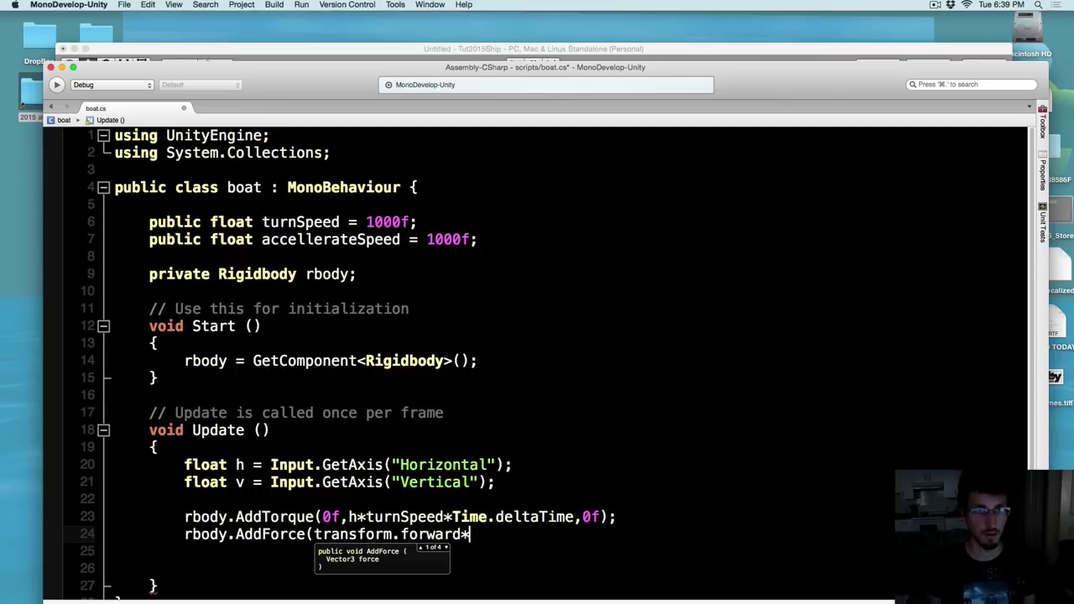
text(acc)
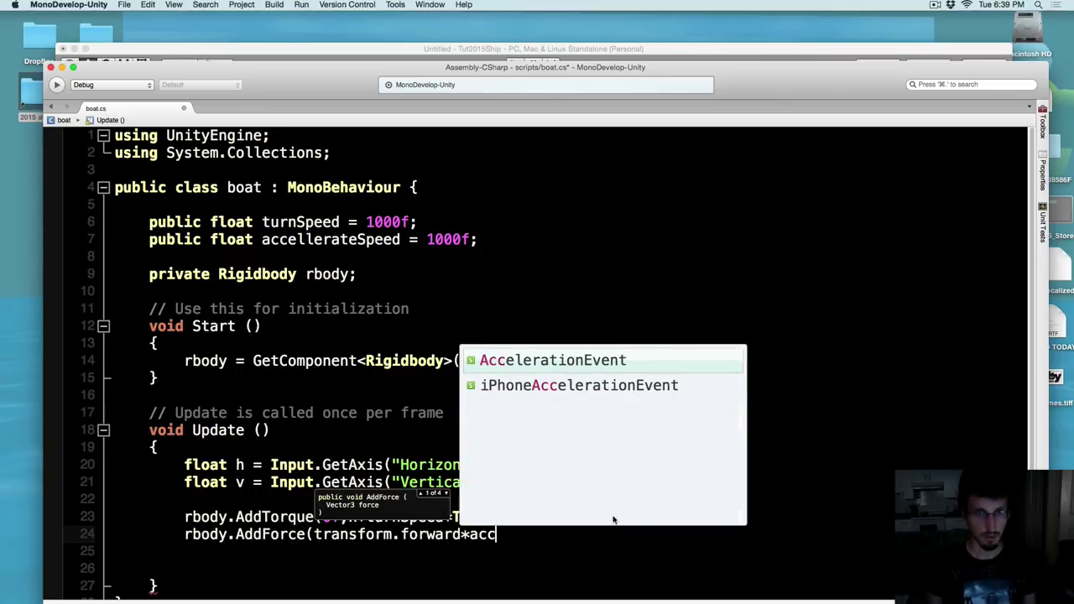
key(BackSpace)
key(BackSpace)
key(BackSpace)
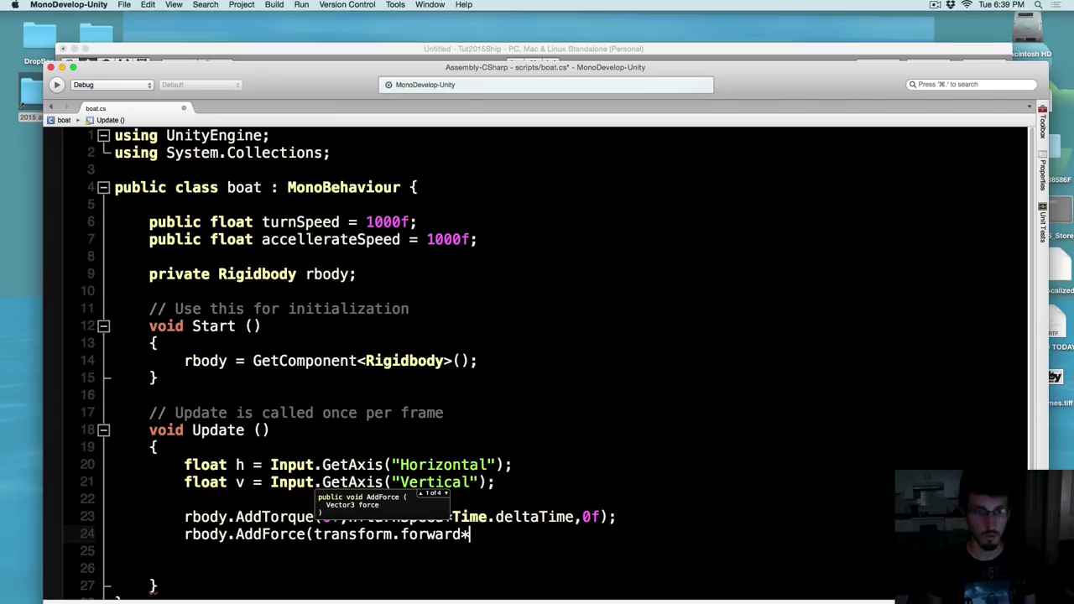
text(v)
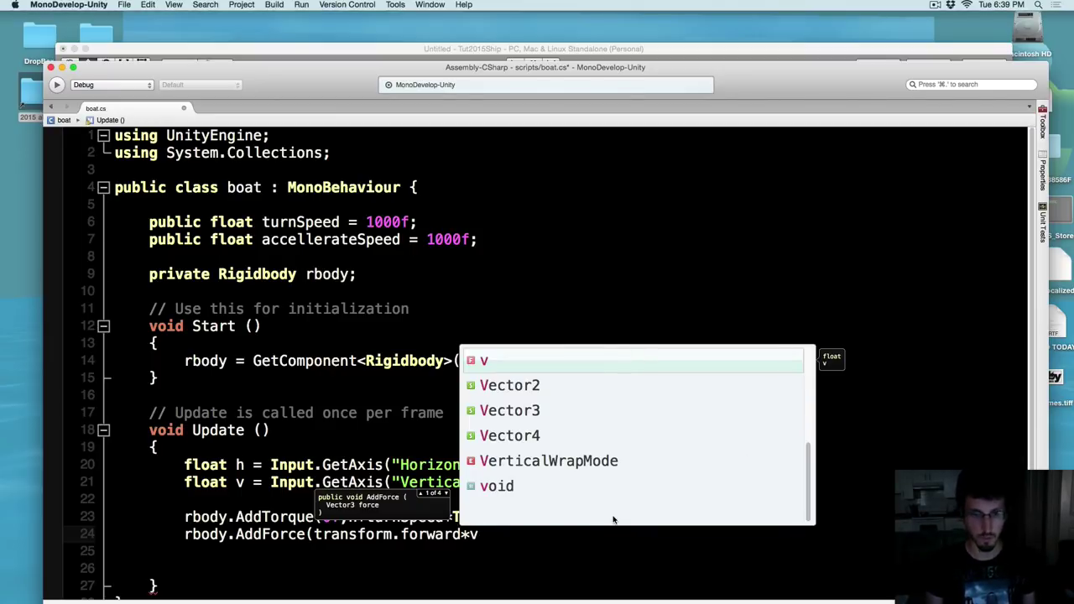
text(*)
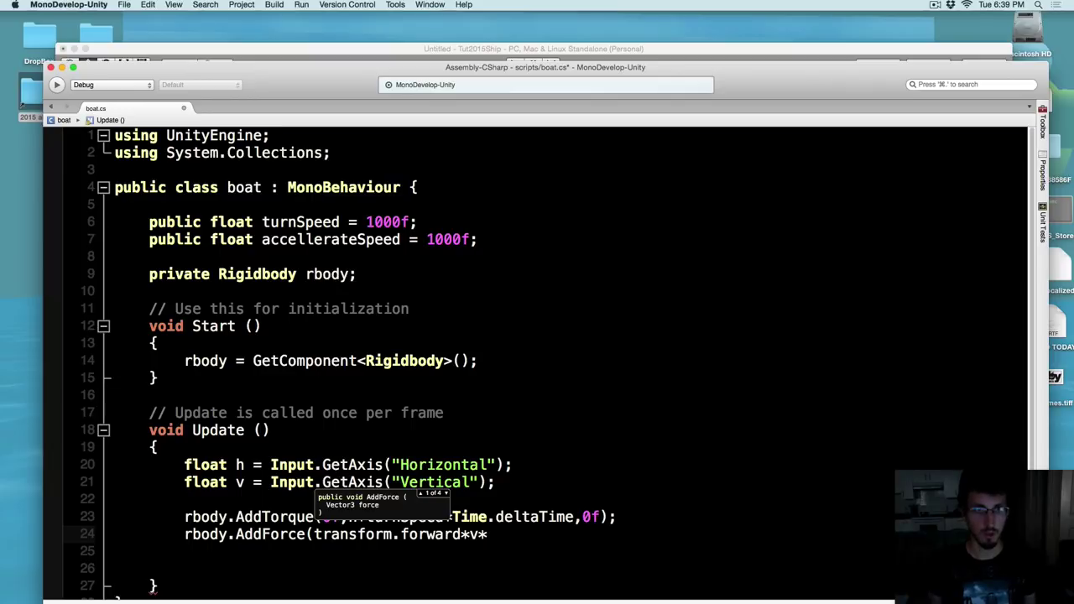
text(acc)
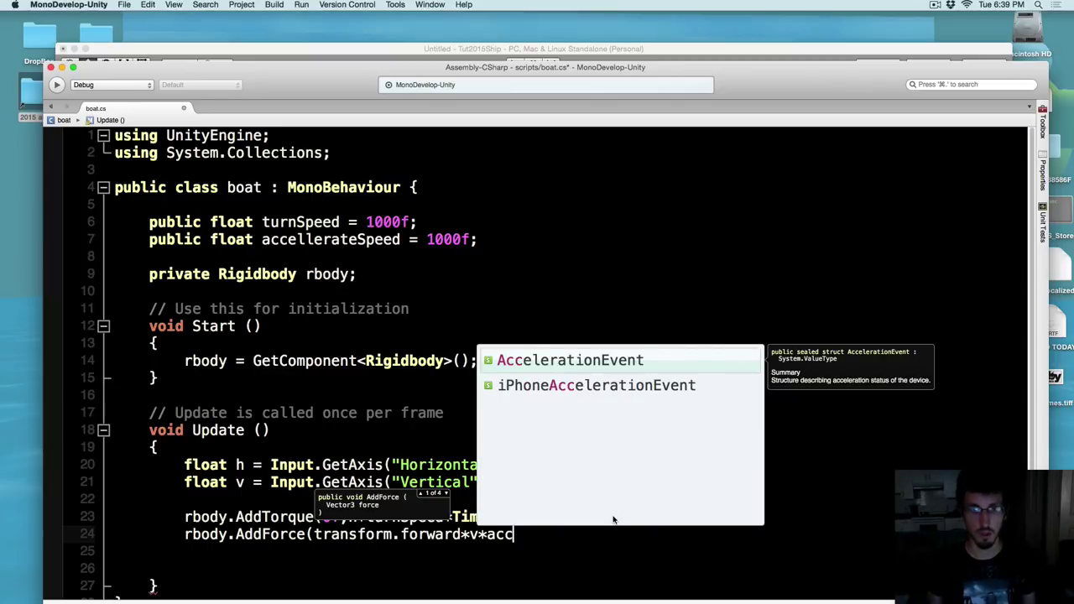
text(ellerateSpeed))
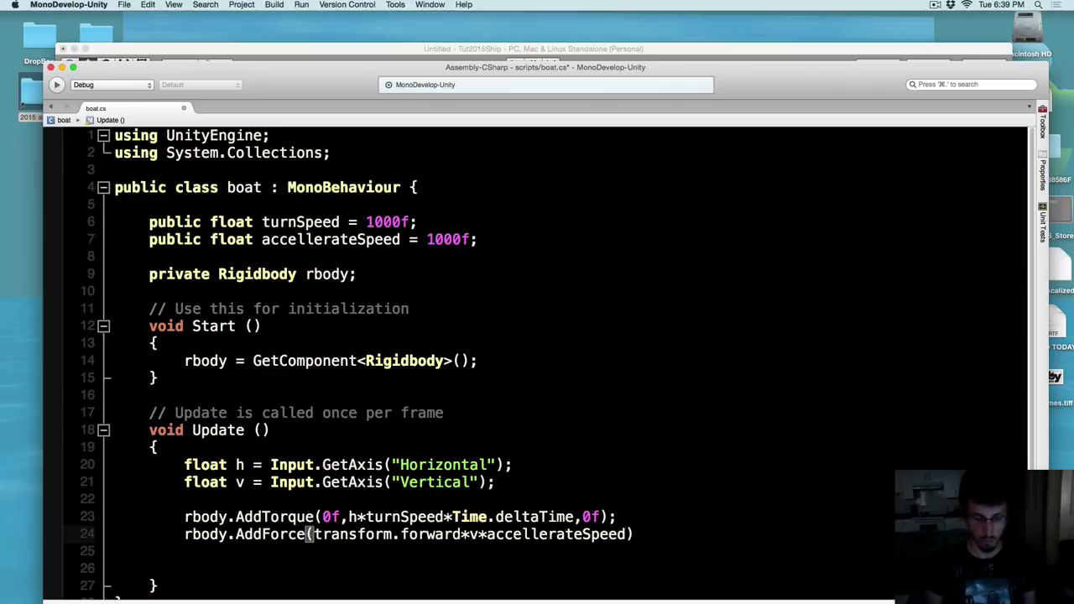
text(*Time.d)
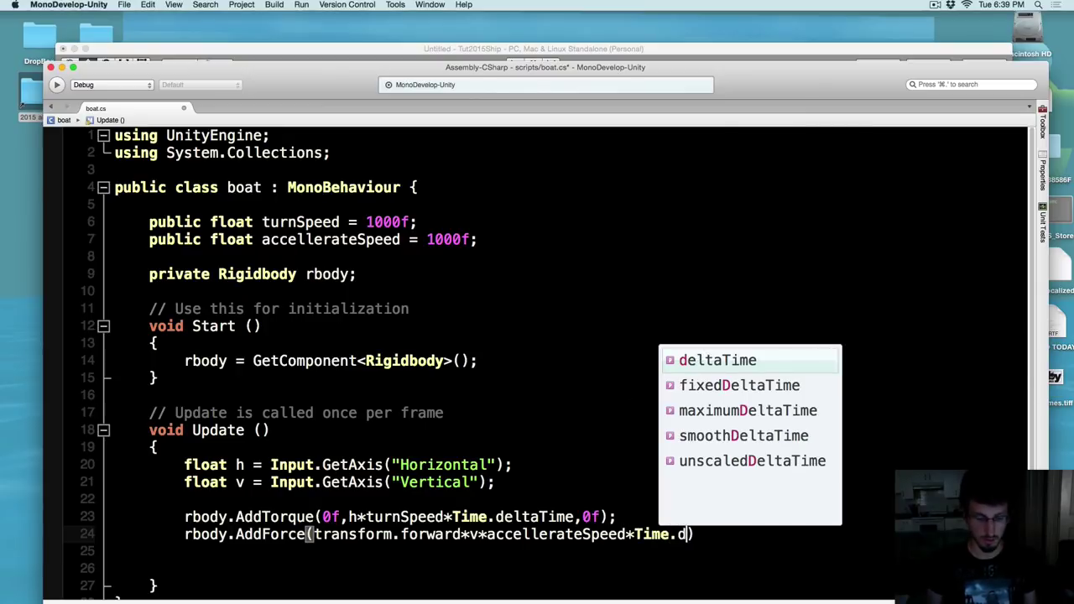
text(eltaTime)
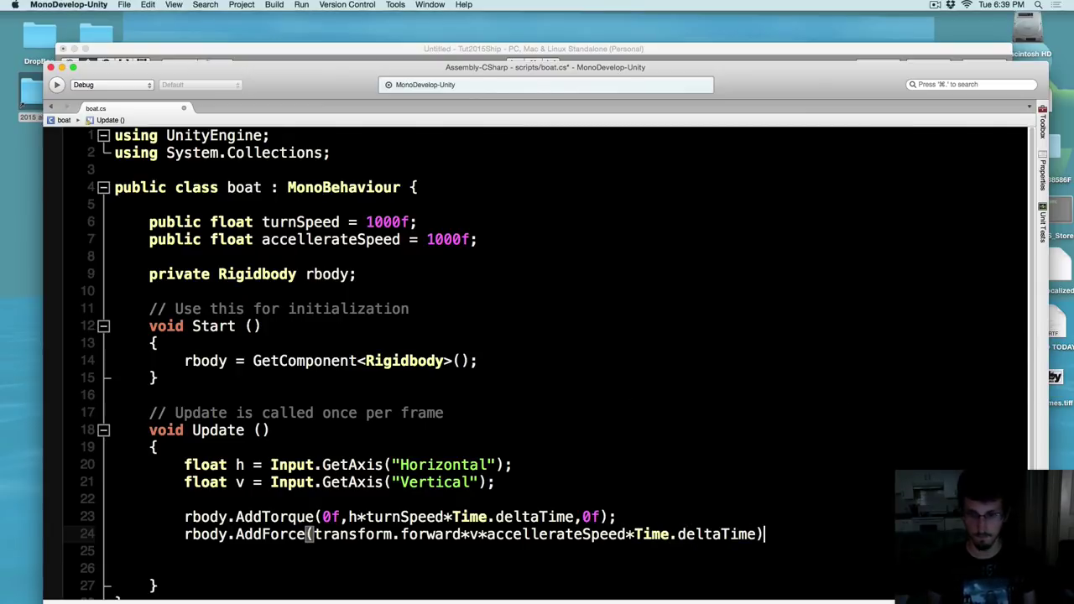
text(;)
key(super+s)
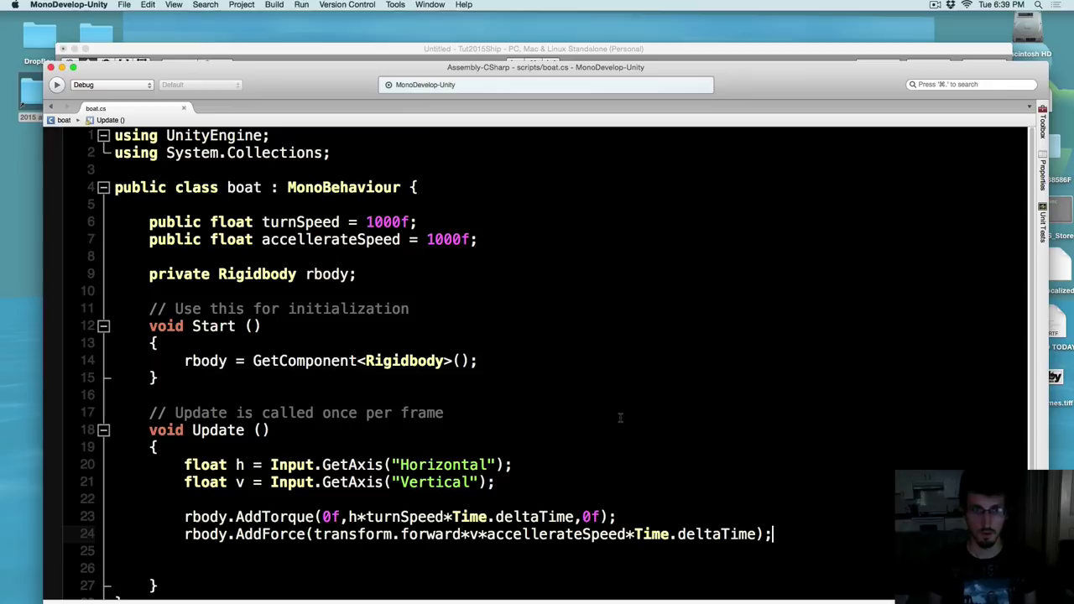
Select the boat, enter Play mode and drive it forward into a left turn
key(super+Tab)
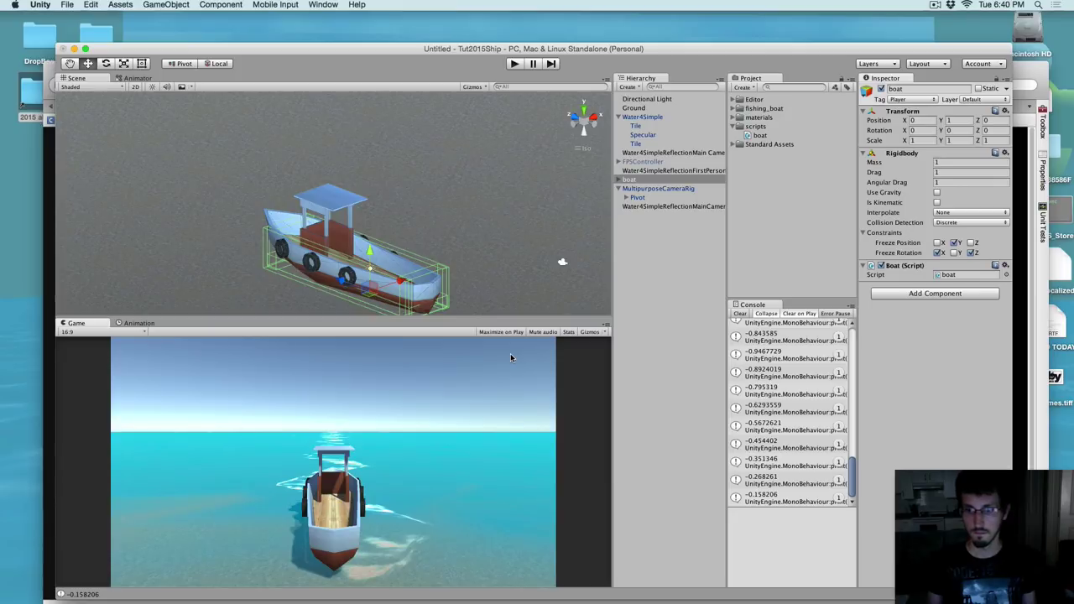
click(644, 221)
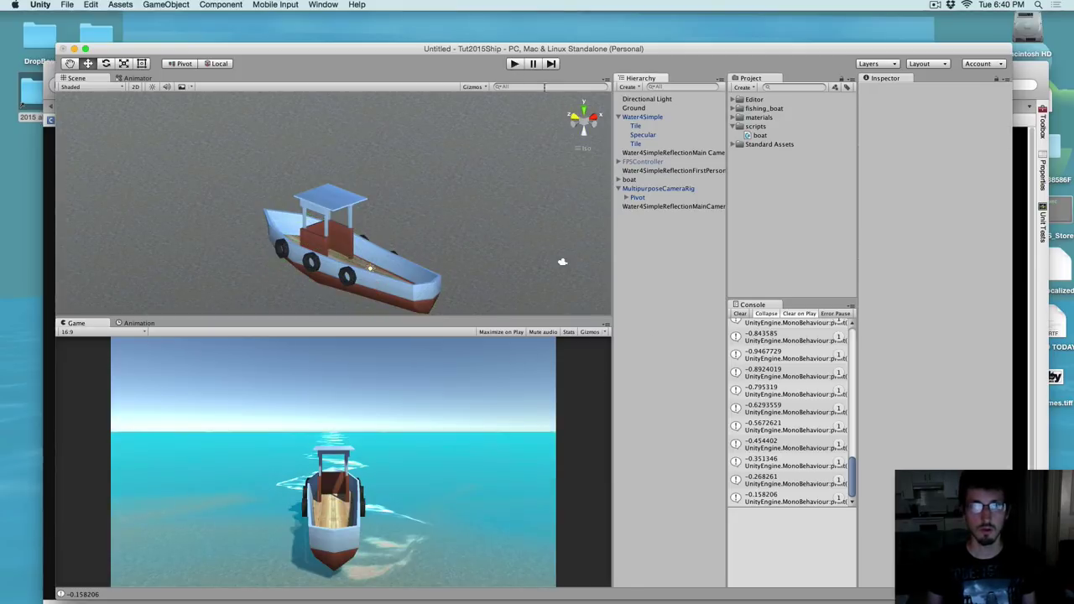
click(631, 181)
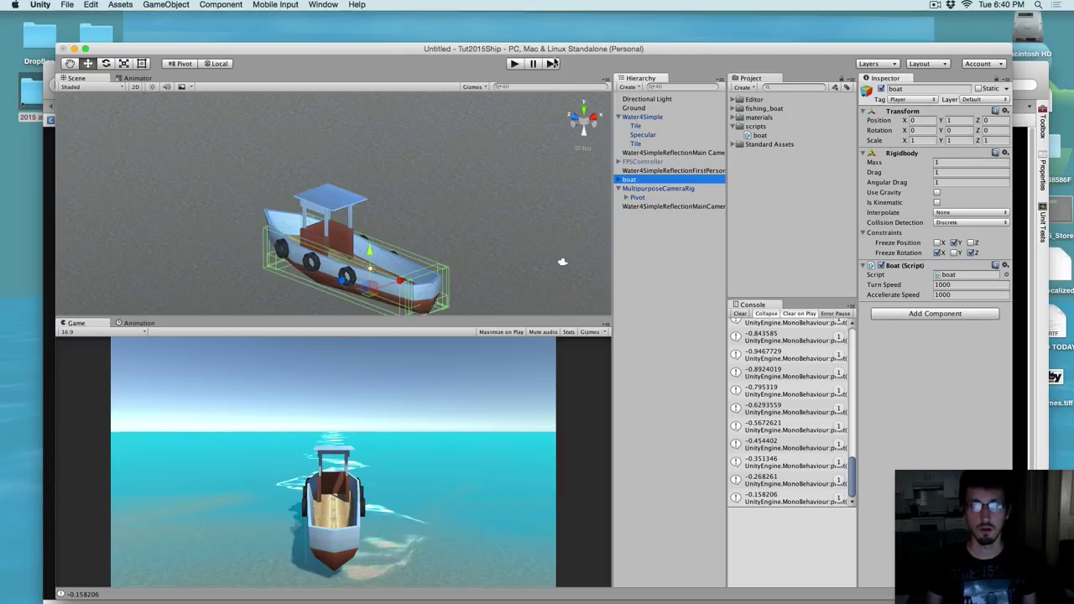
click(514, 63)
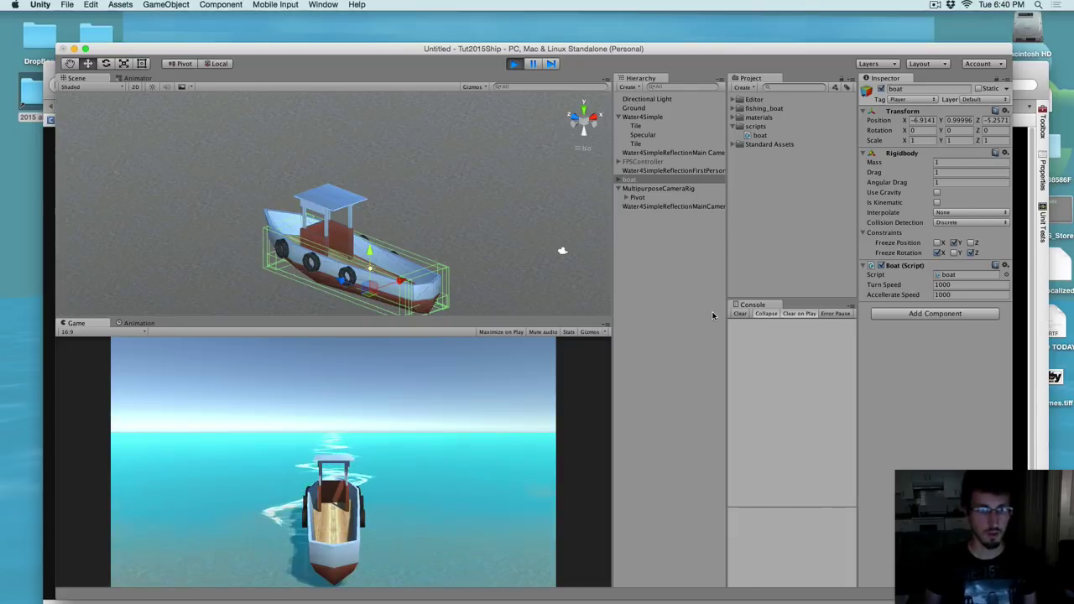
key(Up)
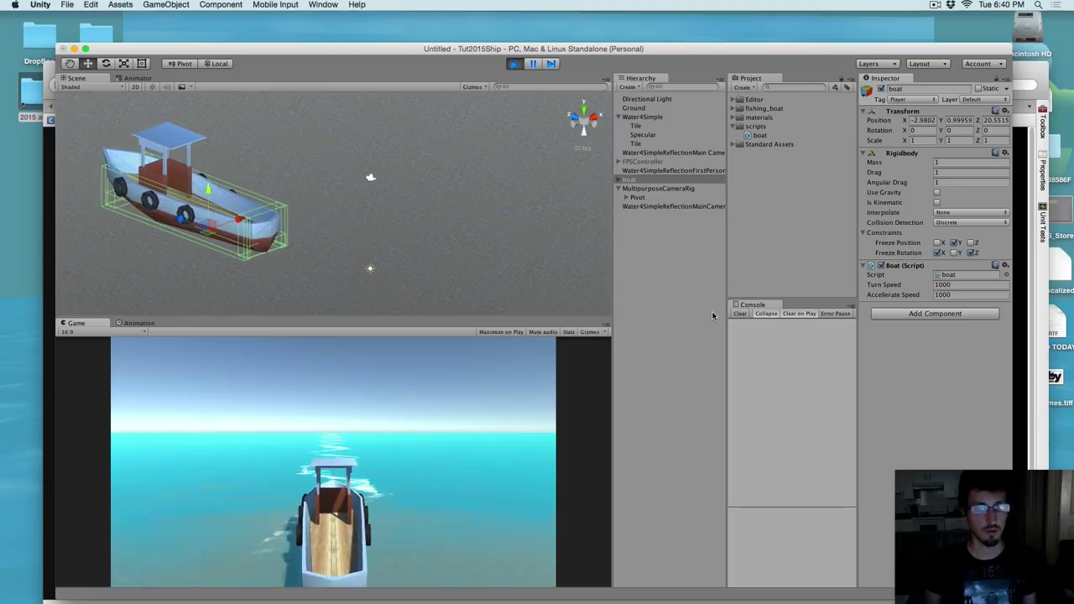
key(Left)
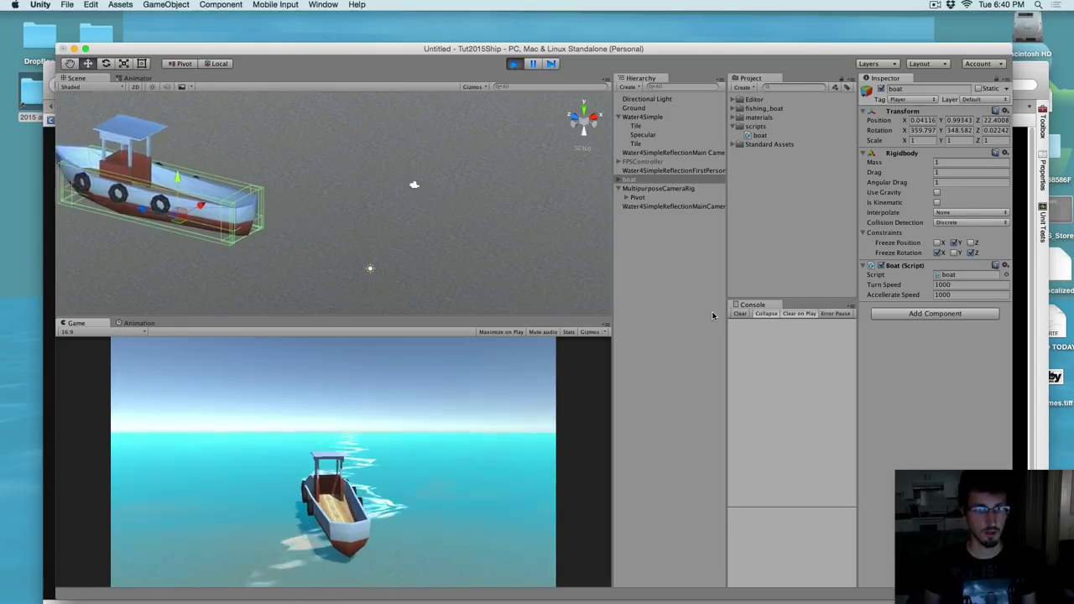
key(Left)
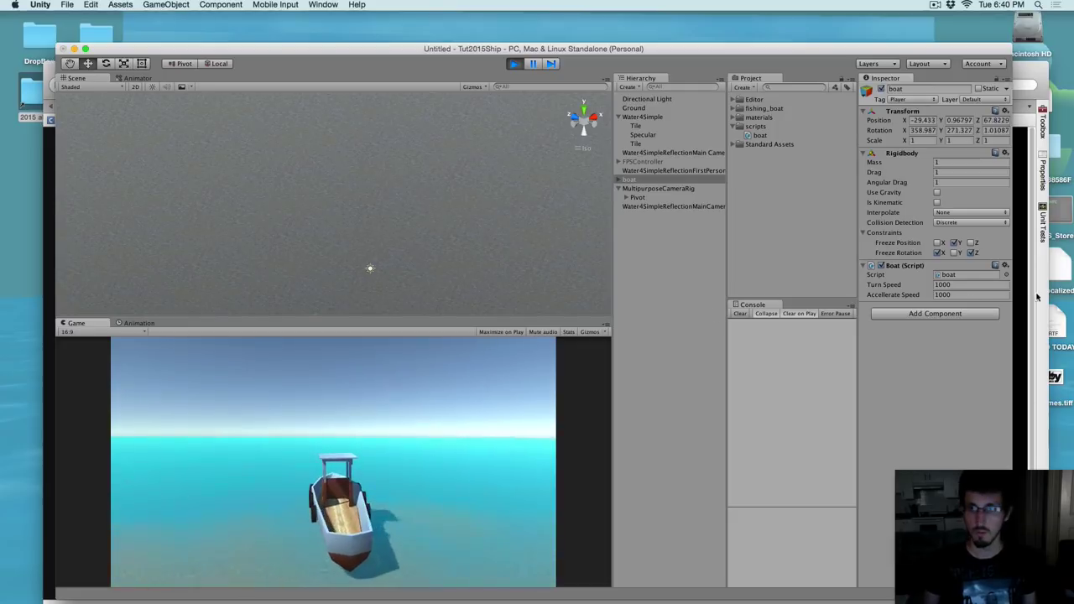
Scrub the Turn Speed value higher during play and steer the boat to test turning
drag(894, 286, 960, 287)
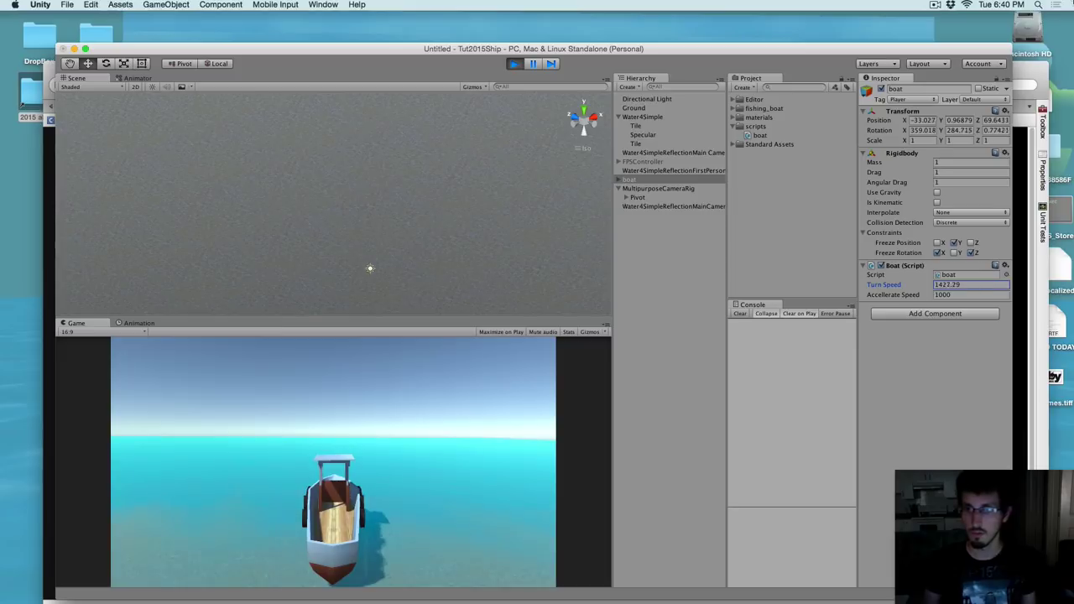
drag(960, 286, 999, 286)
click(479, 365)
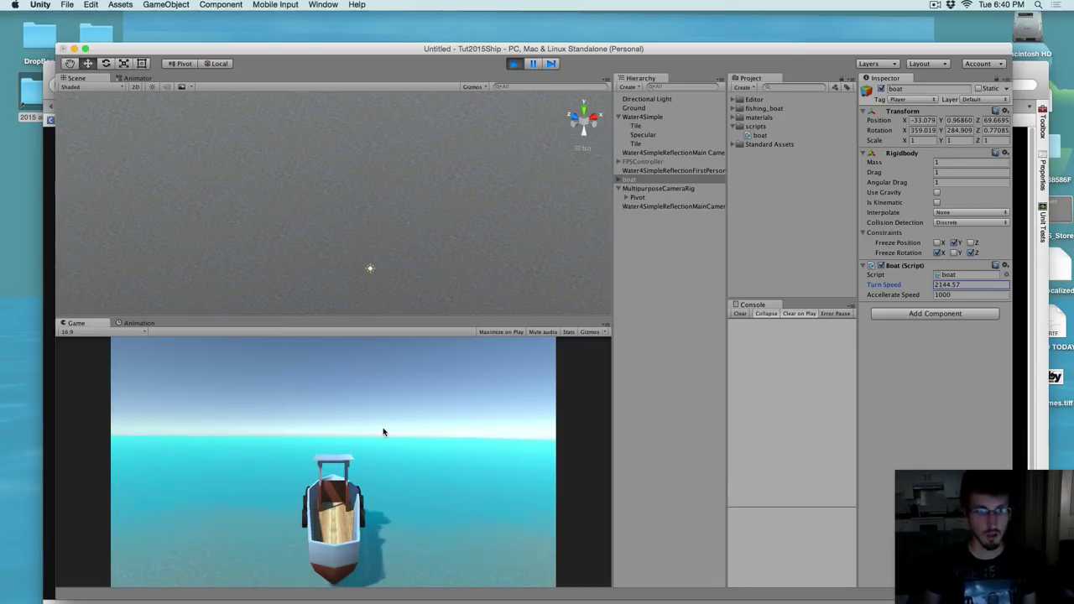
key(Right)
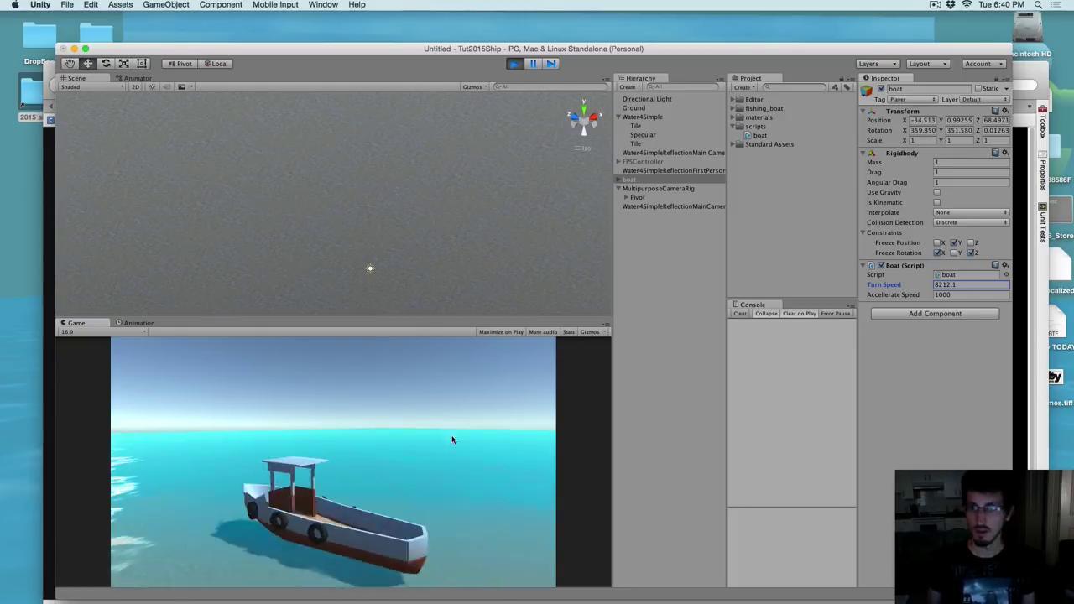
Set Accelerate Speed and Turn Speed to 8000, then copy the Boat (Script) component
click(957, 294)
text(8000)
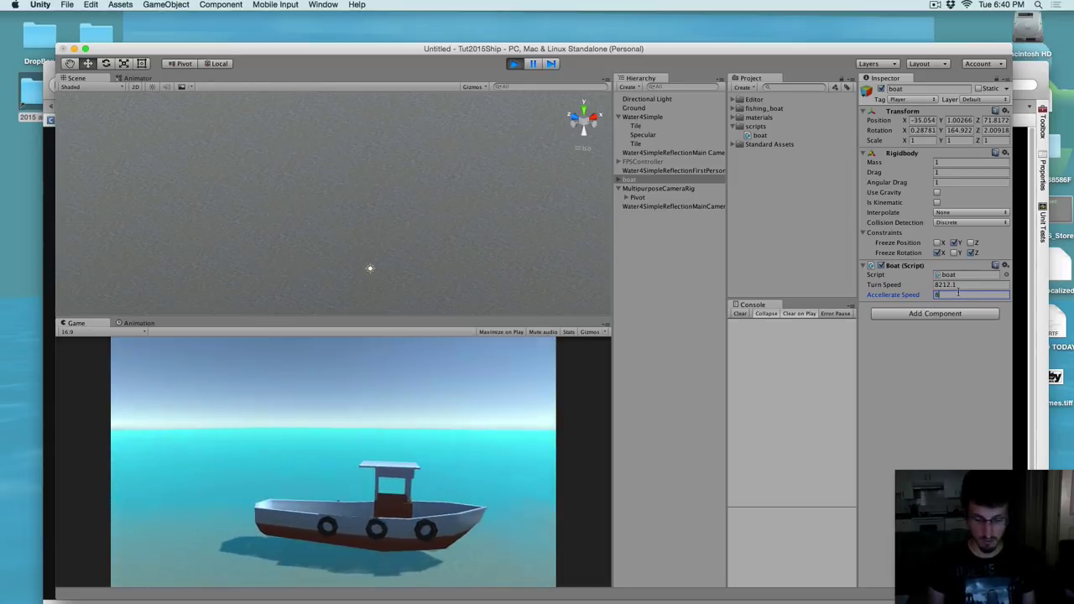
click(965, 284)
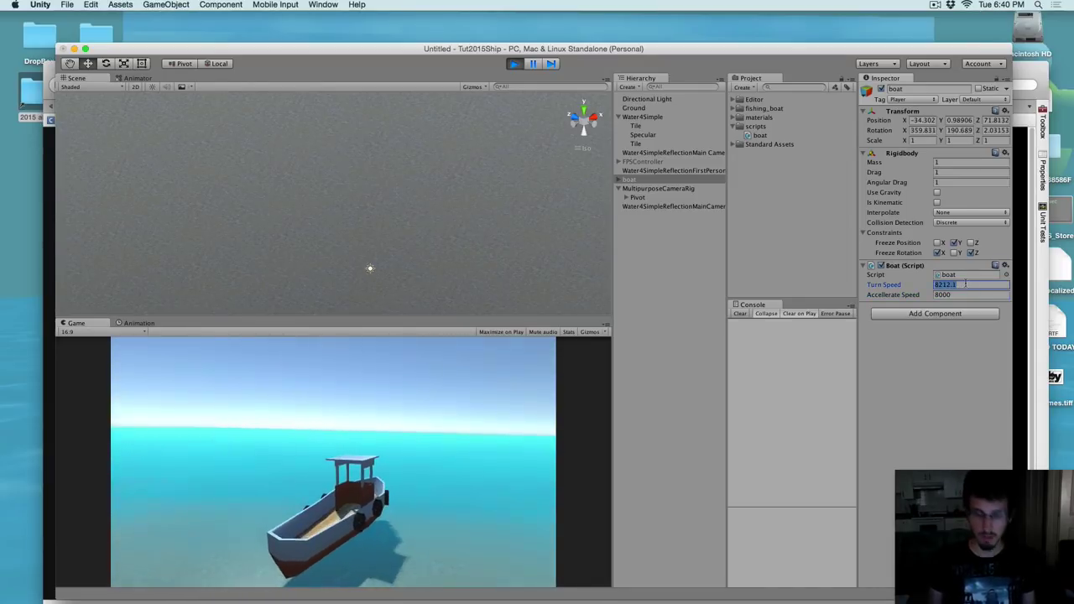
text(8000)
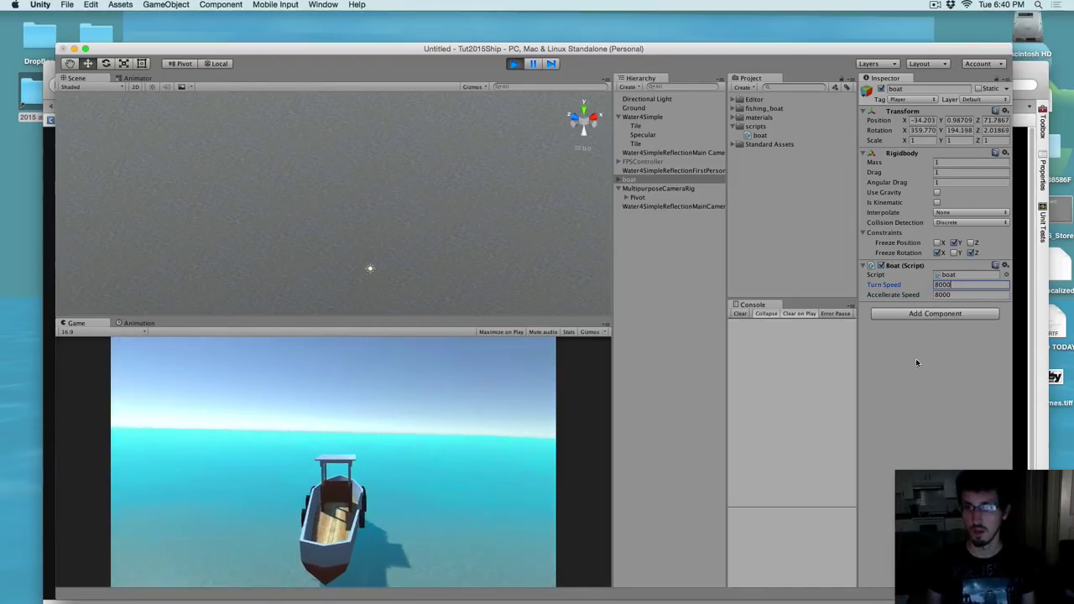
key(Return)
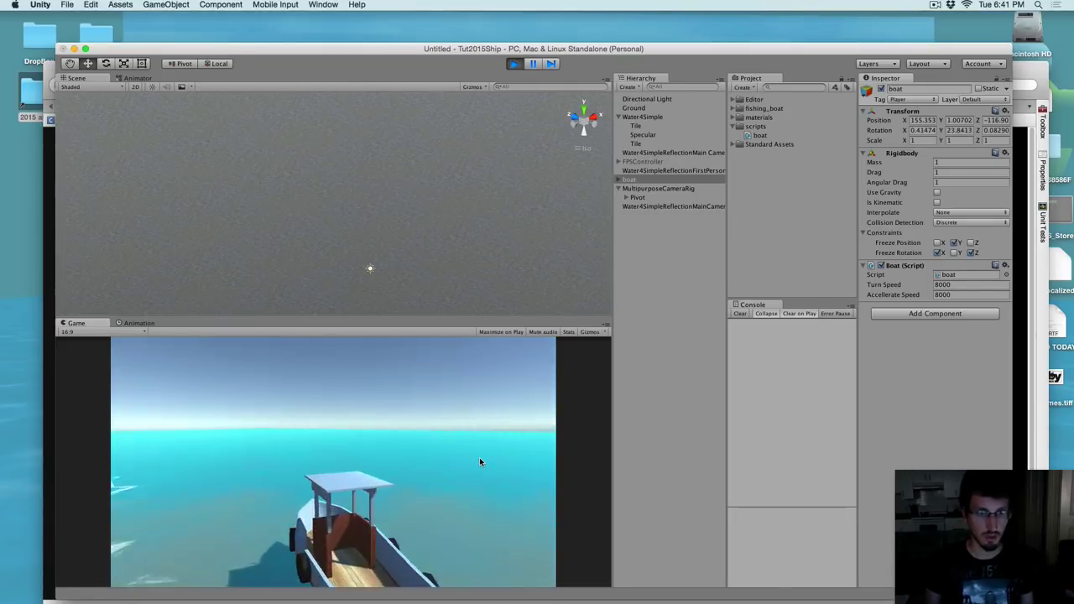
click(1005, 265)
click(1007, 337)
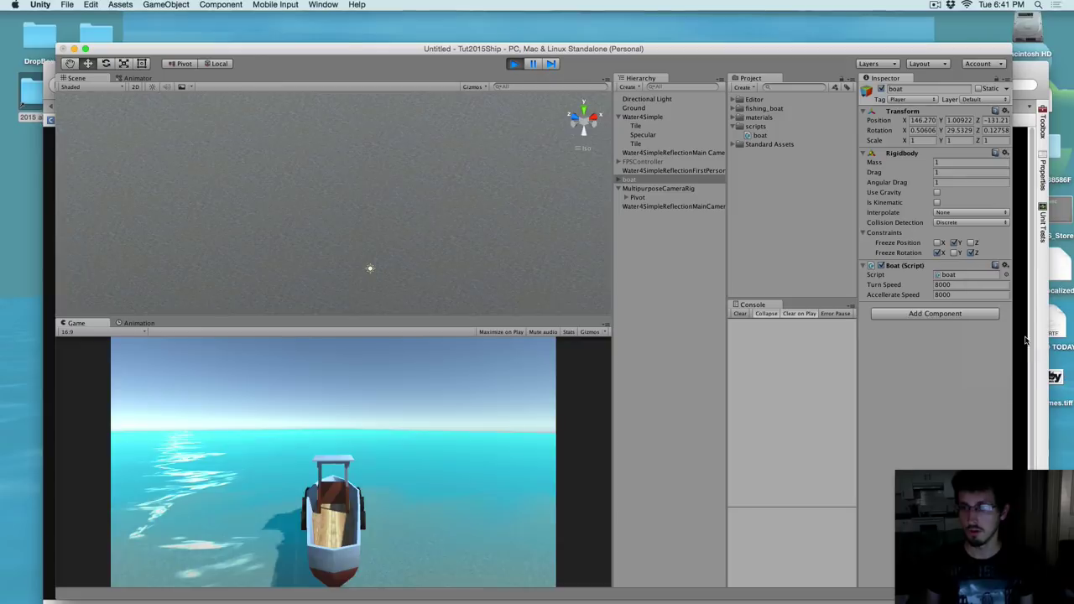
Stop Play and paste the copied values into Boat (Script), keeping both speeds at 8000
click(514, 65)
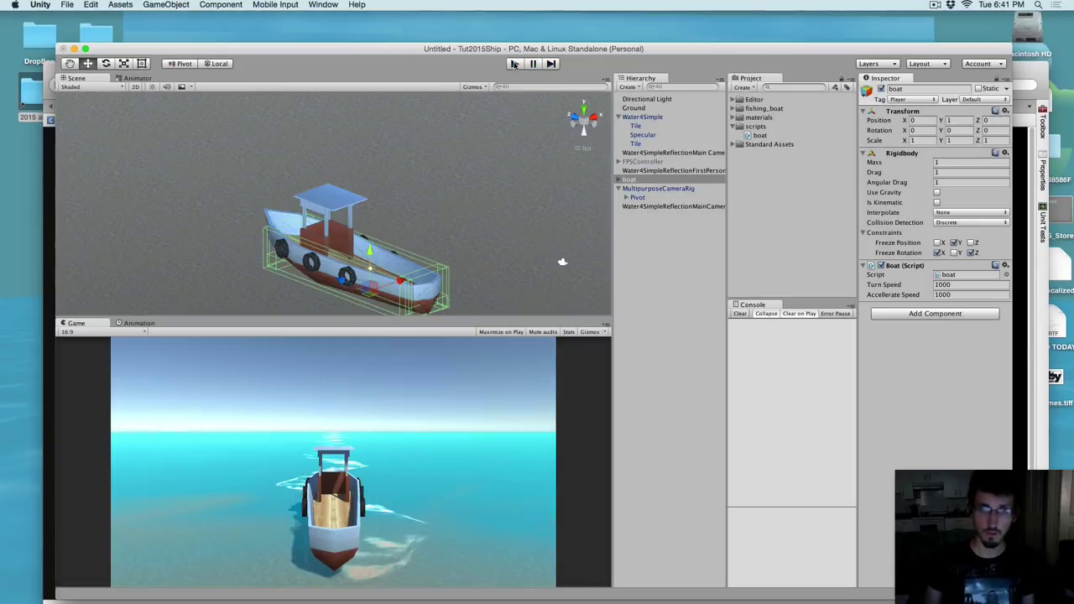
click(1005, 266)
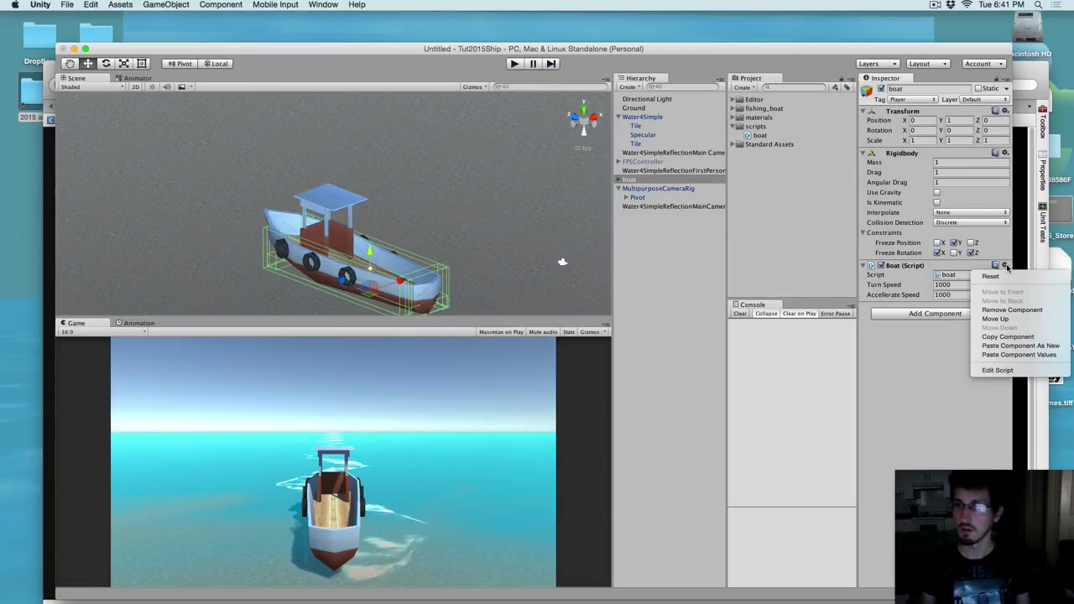
click(1055, 357)
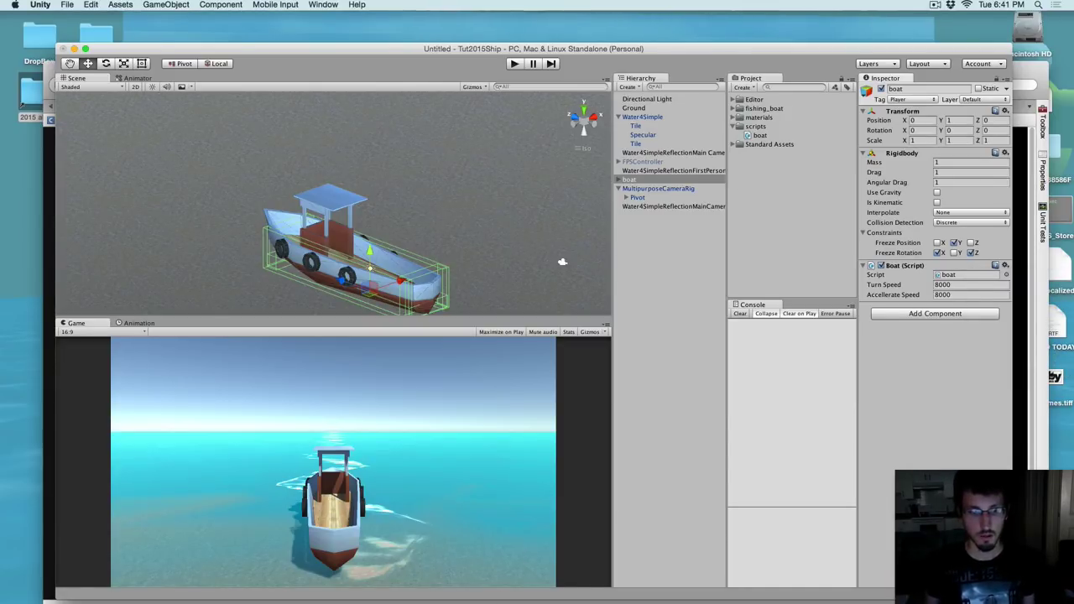
click(450, 600)
Inspect the turnSpeed default of 1000f on line 6 of boat.cs, then return to Unity
drag(339, 221, 410, 221)
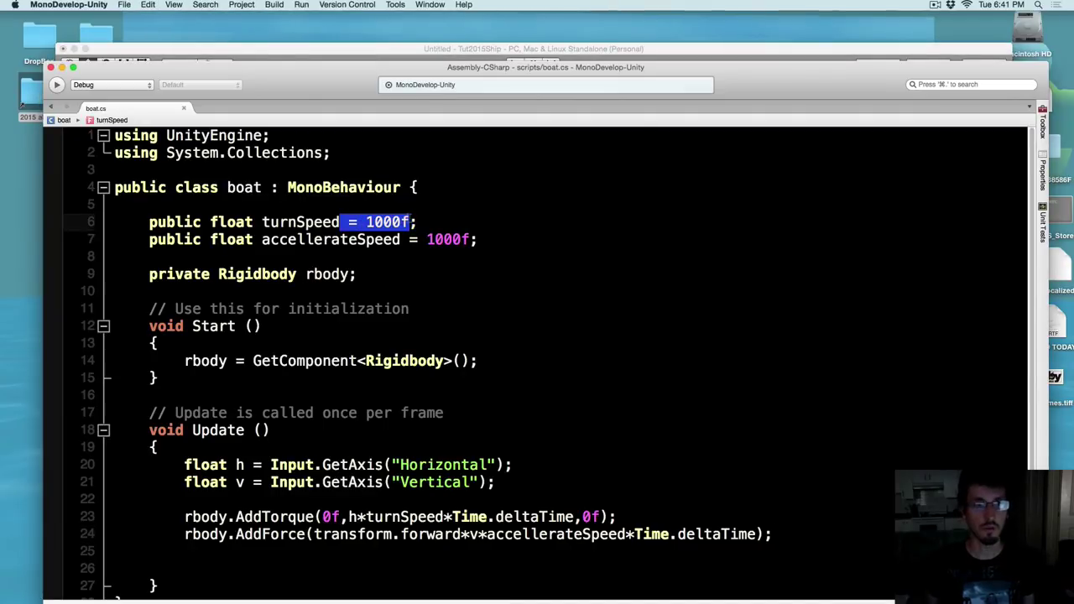
click(237, 351)
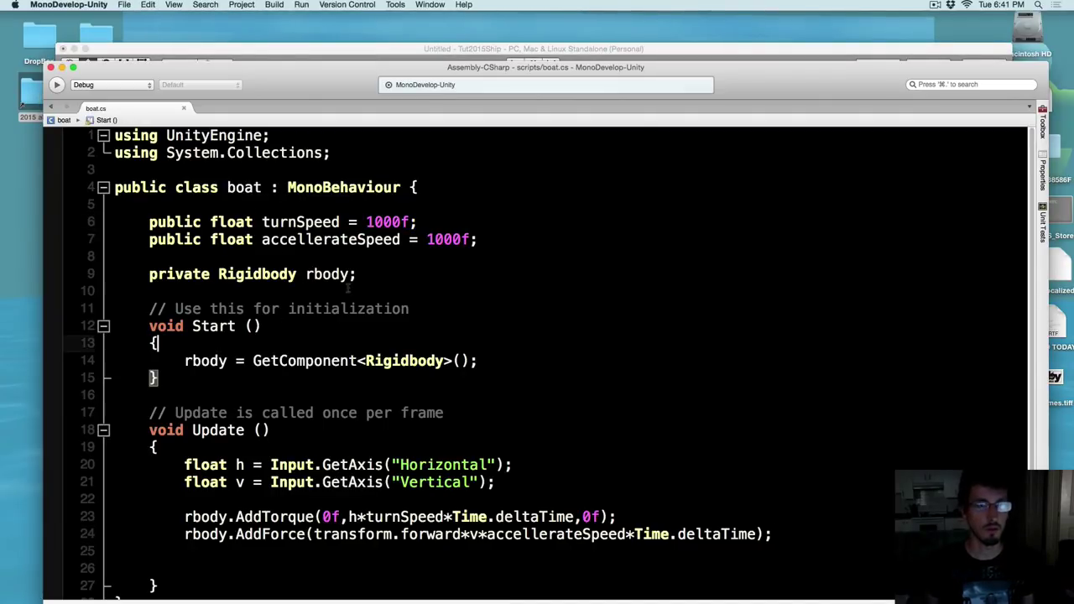
click(398, 48)
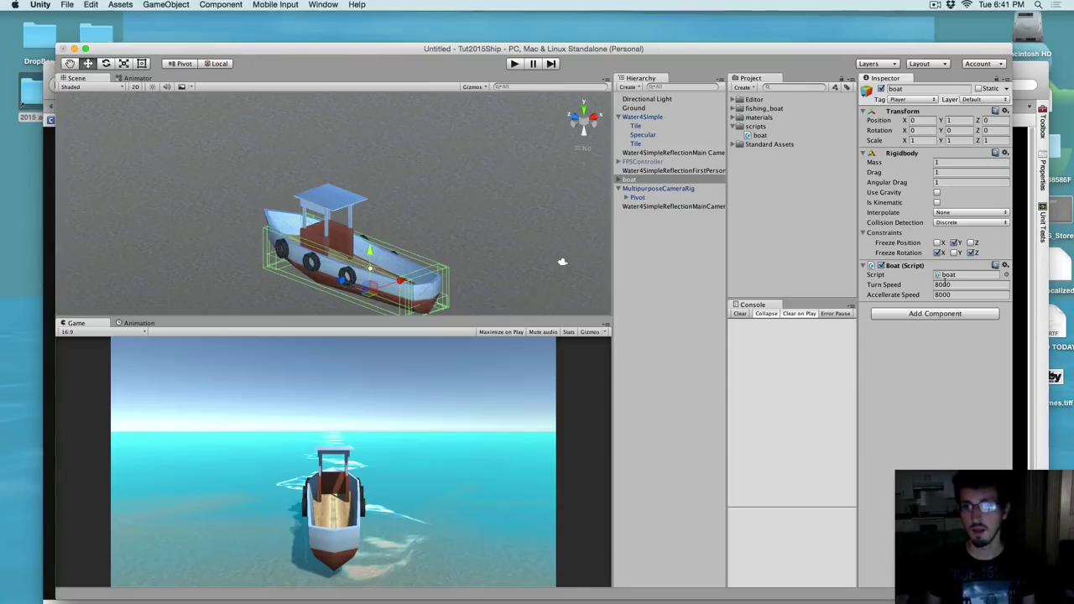
click(1017, 378)
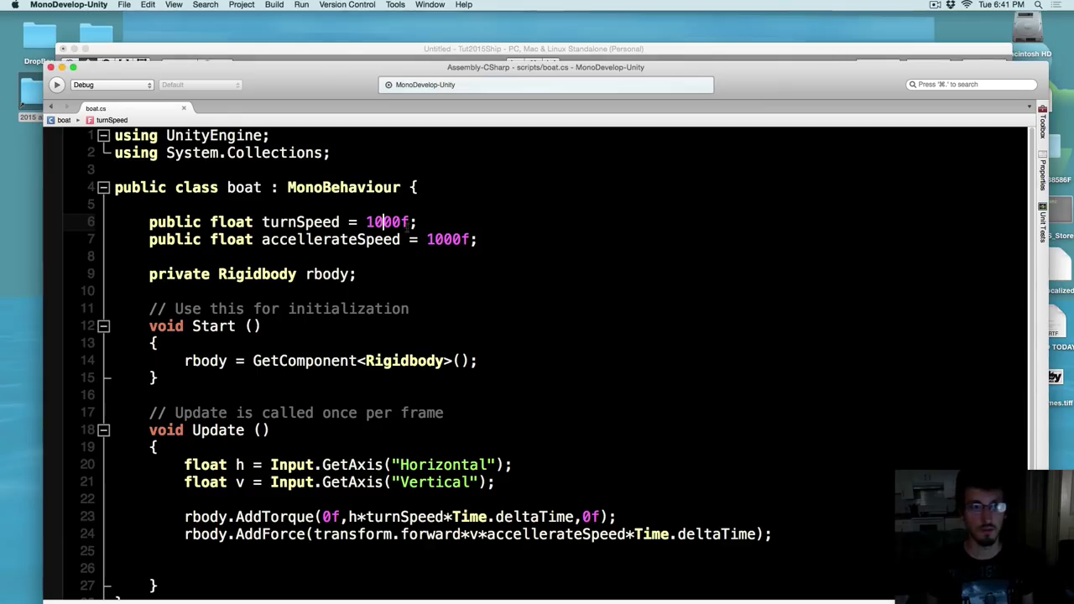
double_click(384, 221)
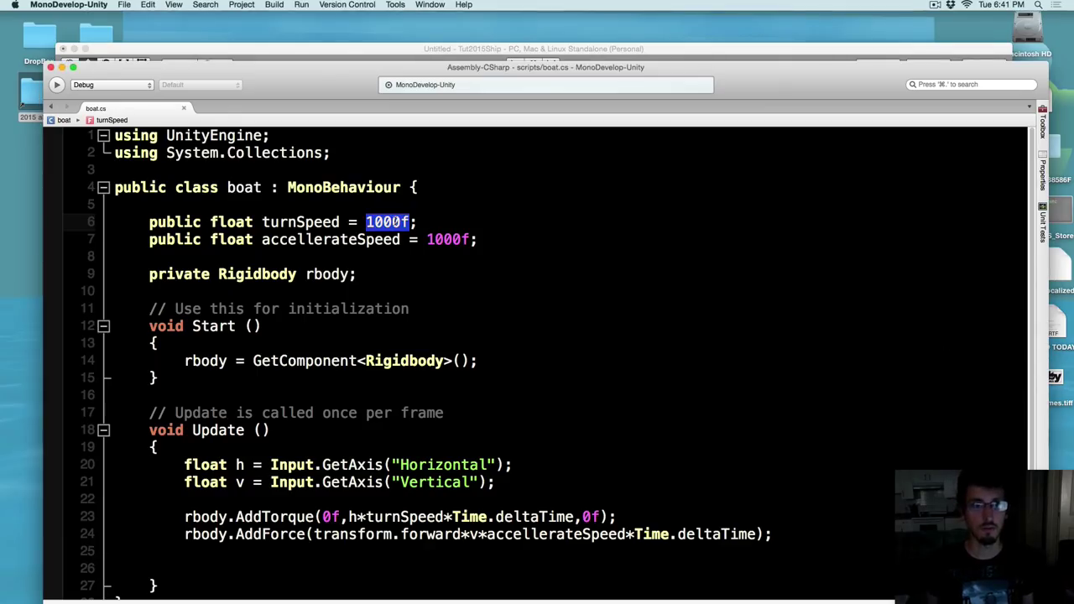
click(372, 267)
click(416, 54)
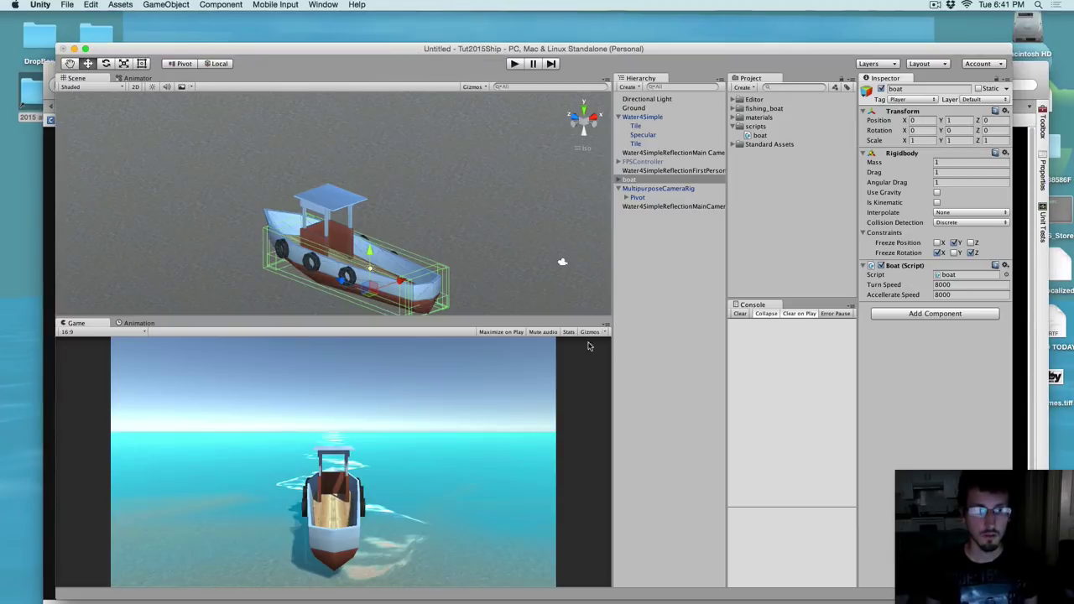
Create an empty GameObject, parent it under boat, and rename it playerStartPos
click(645, 233)
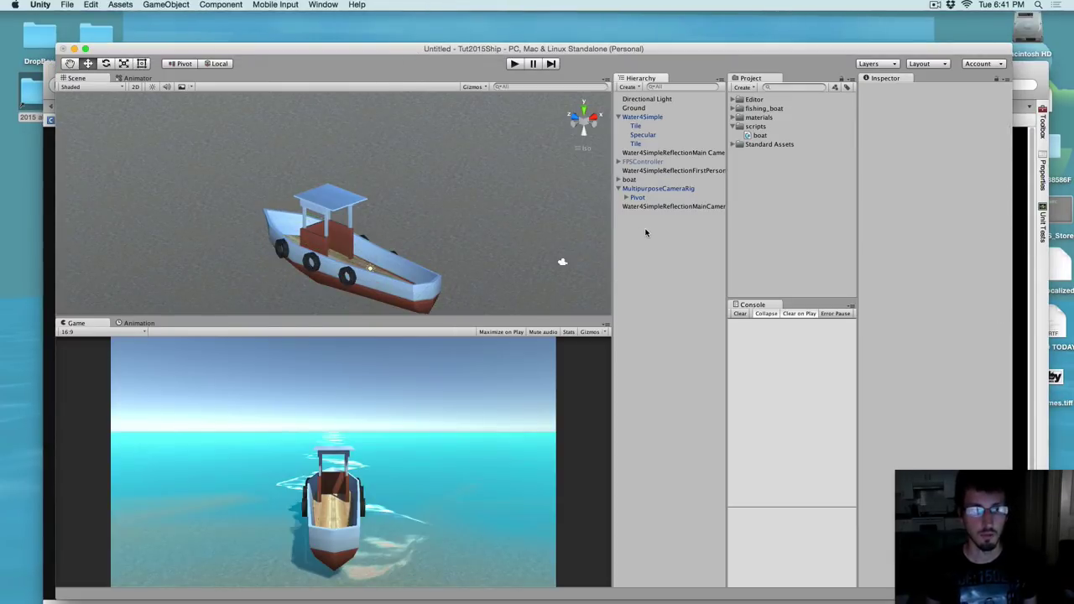
click(618, 179)
click(635, 180)
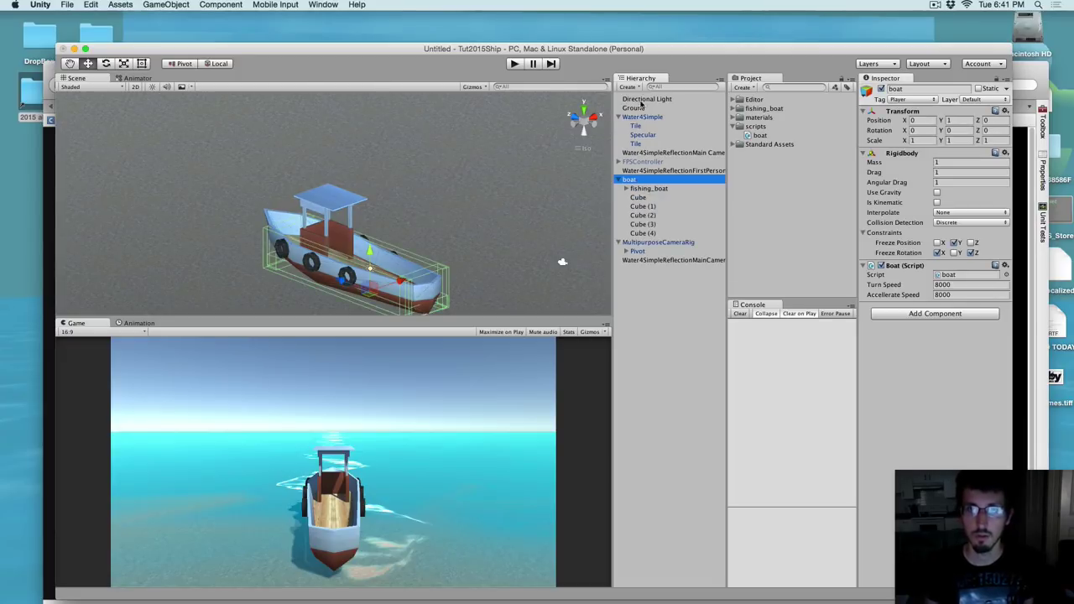
click(636, 88)
click(645, 98)
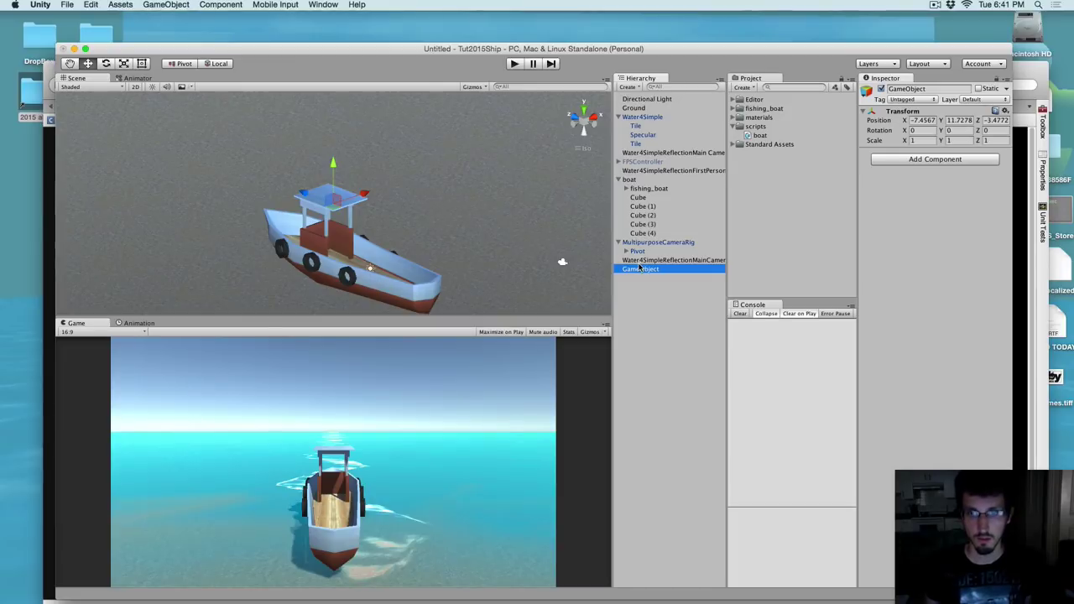
drag(640, 269, 633, 180)
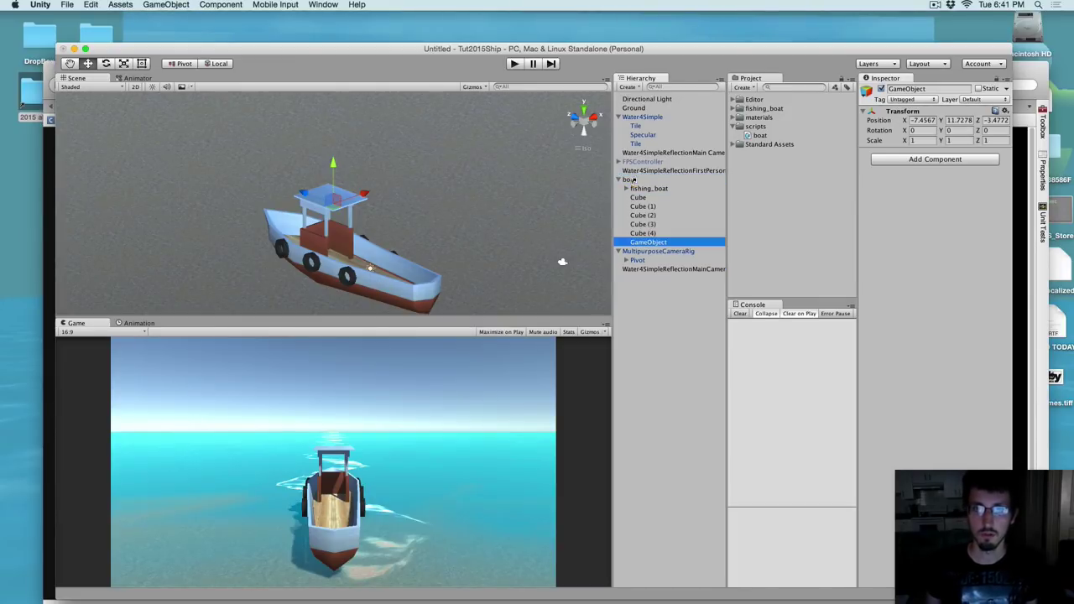
click(645, 243)
text(play)
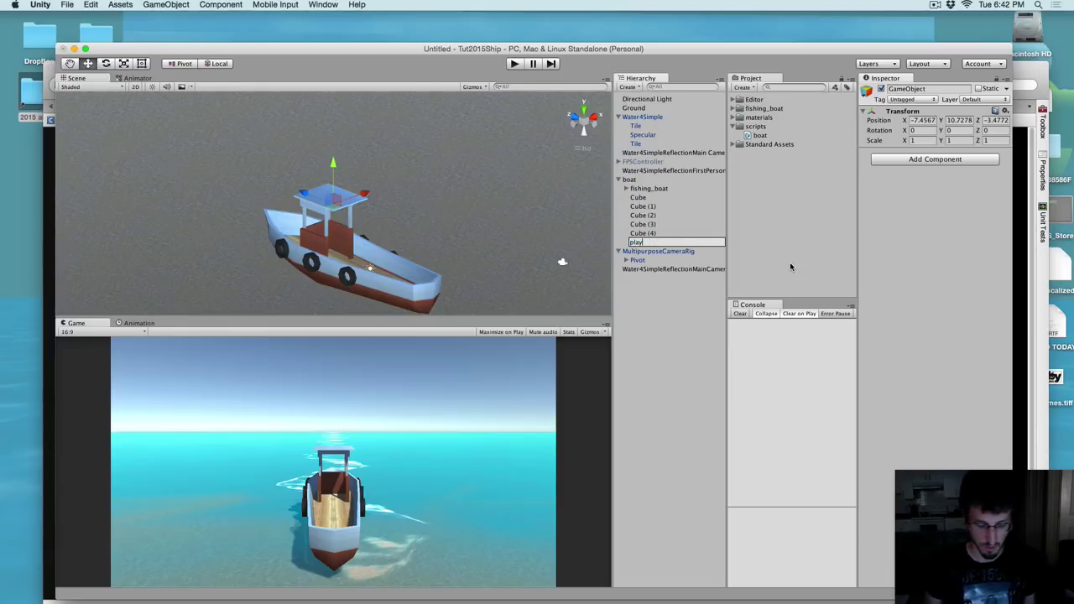
text(erStart)
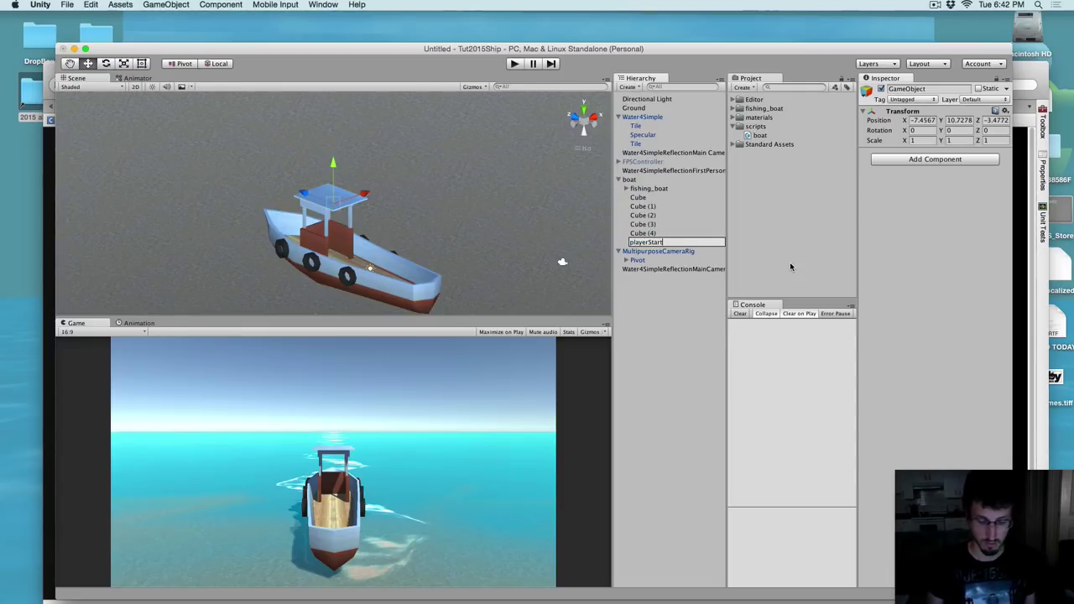
text(Pos)
key(Return)
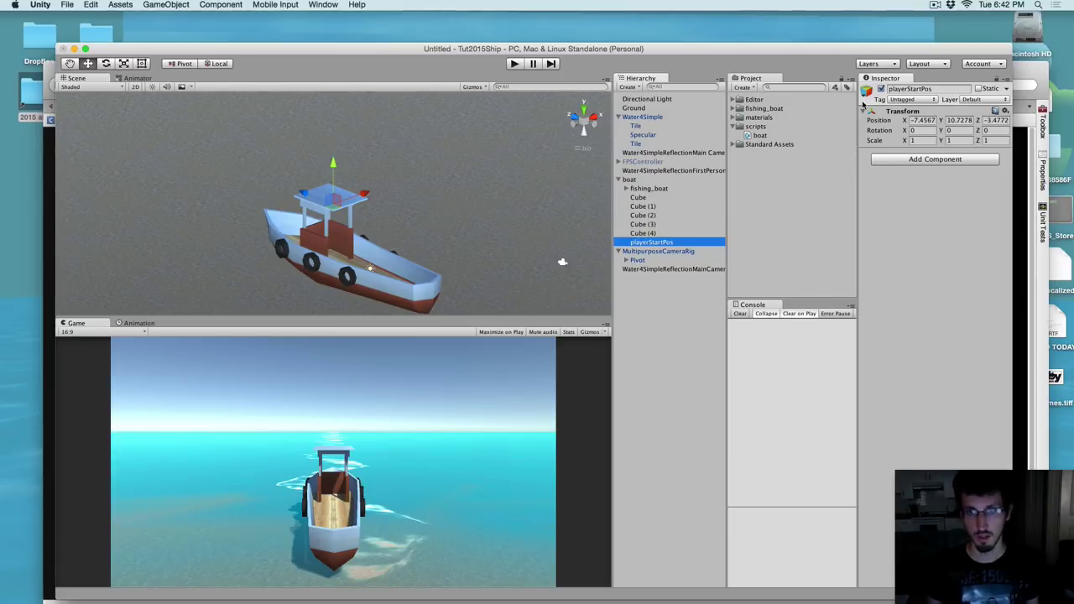
Position playerStartPos down on the boat deck at 0.05, 8.13, -2.19
drag(339, 171, 466, 276)
click(583, 107)
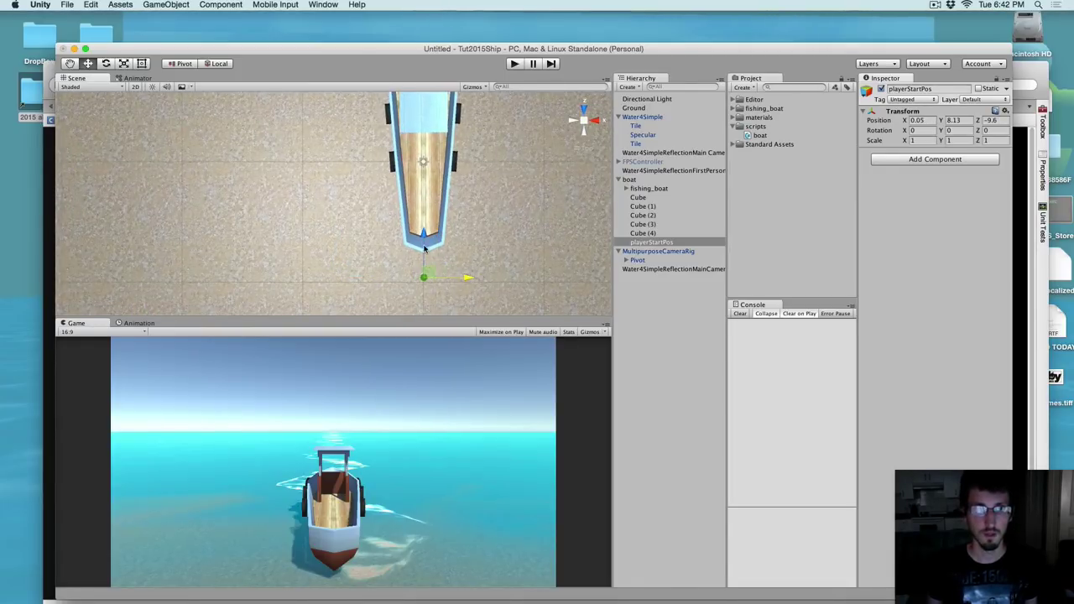
drag(424, 249, 425, 160)
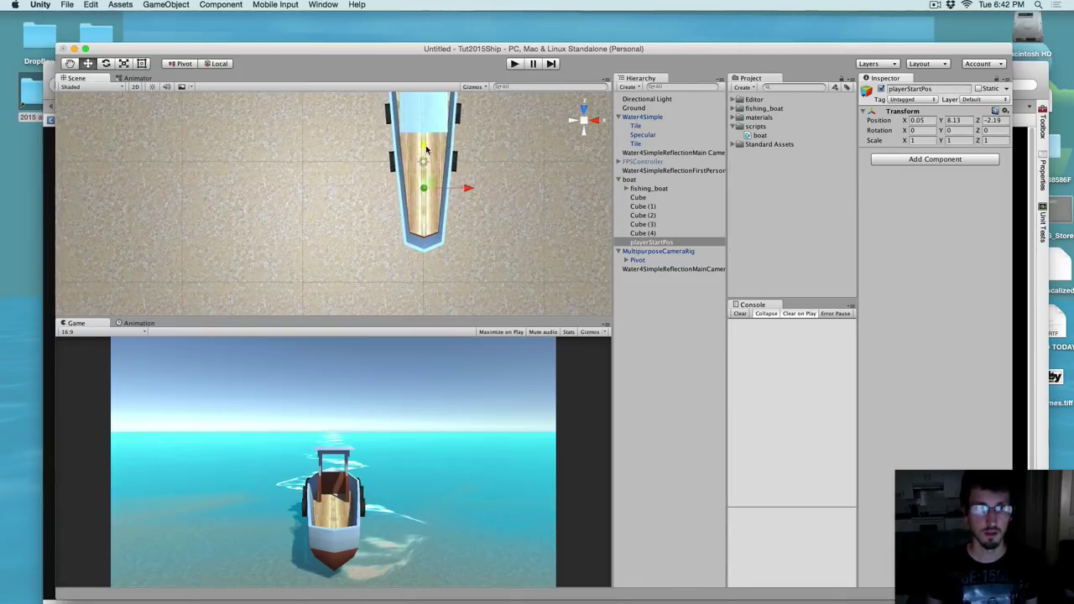
click(650, 242)
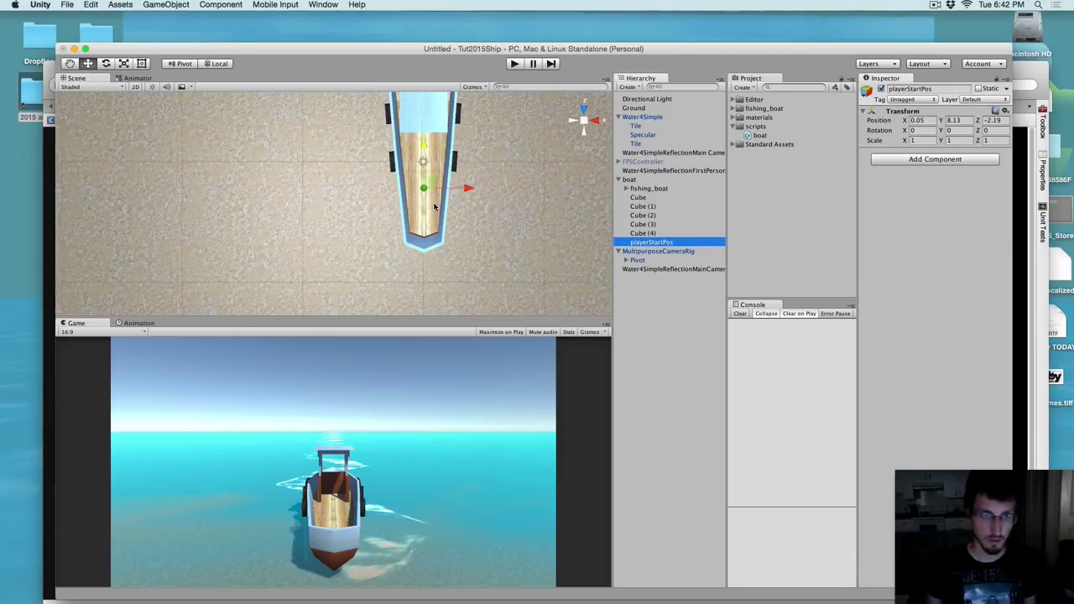
key(f)
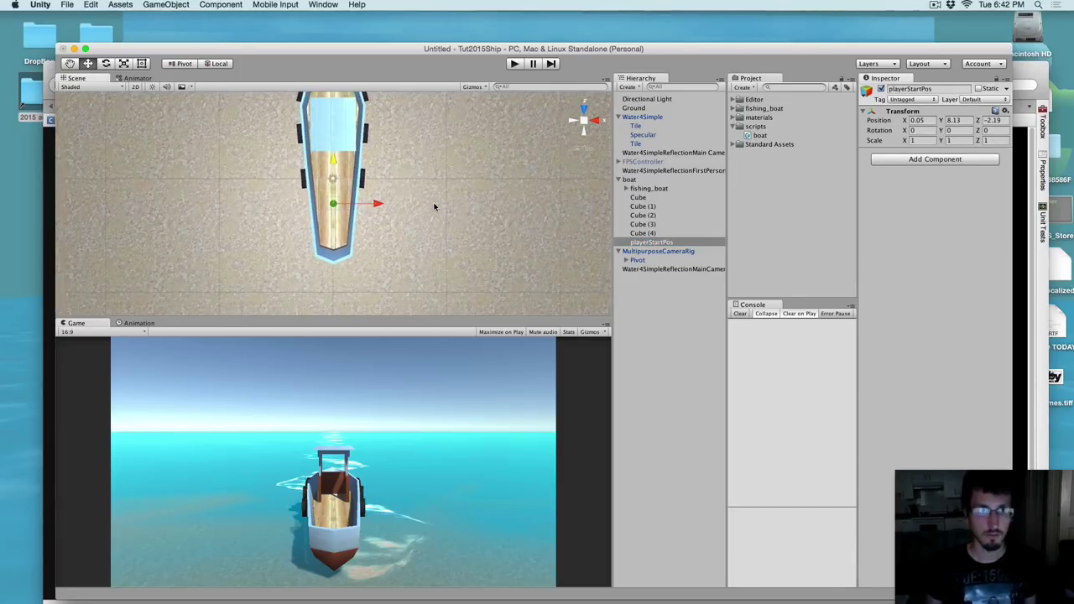
Run a play test of the scene, stop it, and deselect playerStartPos
click(515, 64)
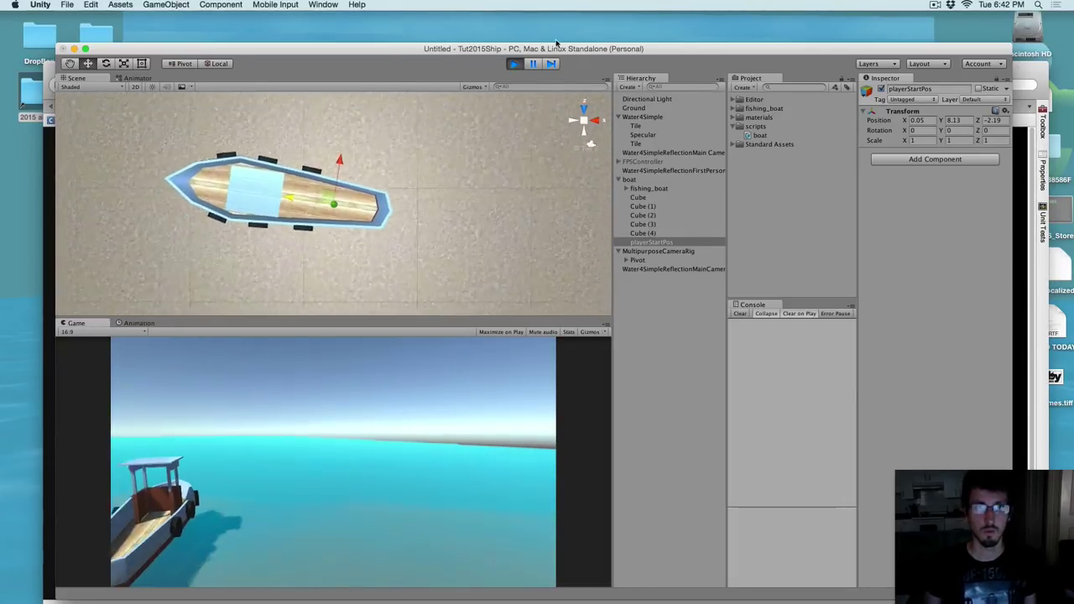
click(514, 64)
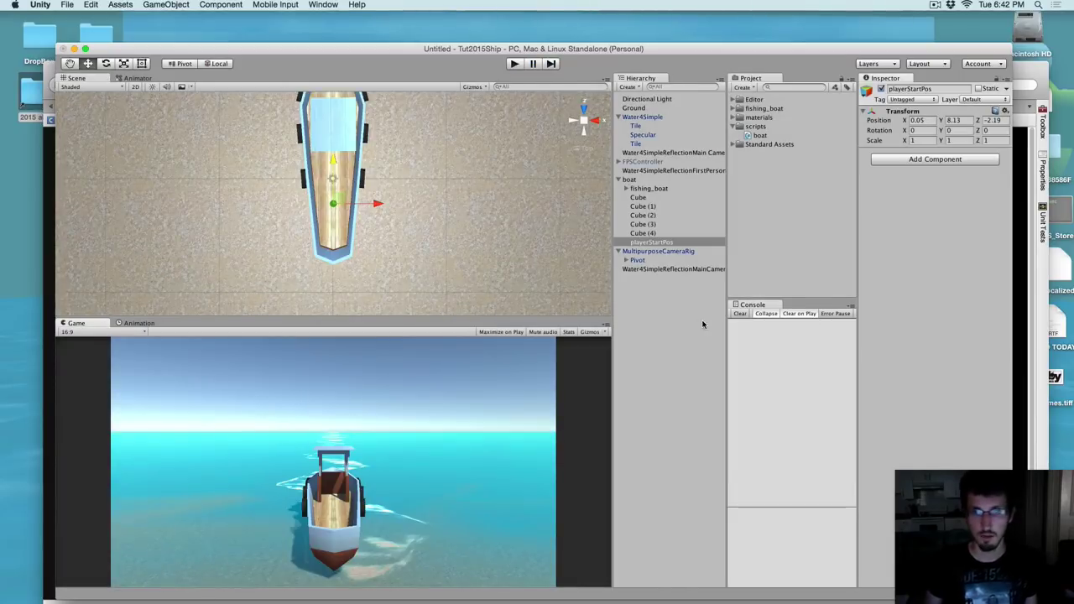
click(678, 285)
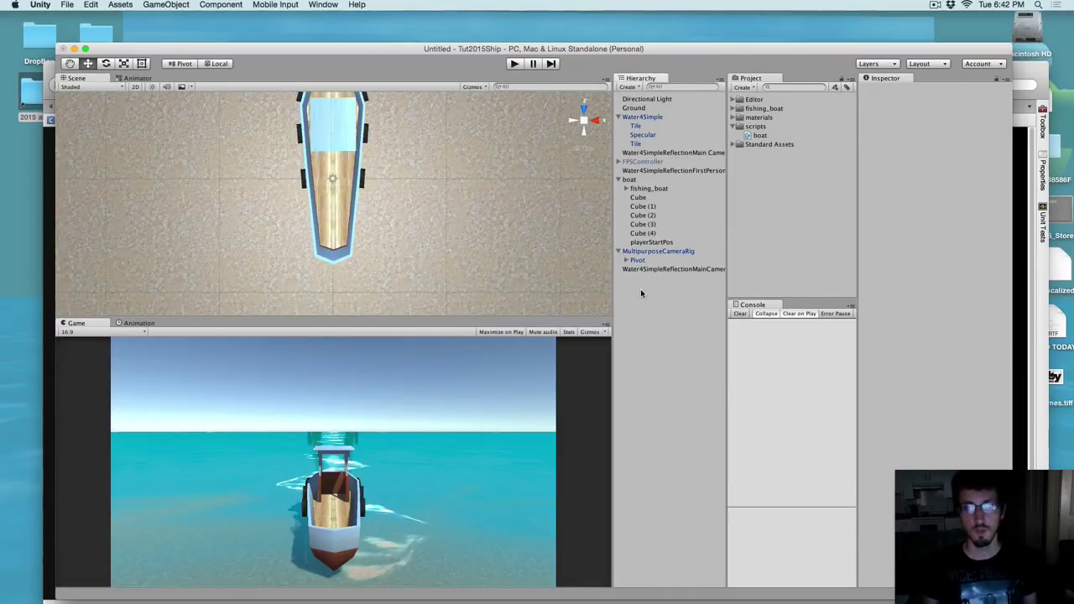
Collapse the Hierarchy groups and create an empty GameObject named switchMode
click(618, 252)
click(618, 179)
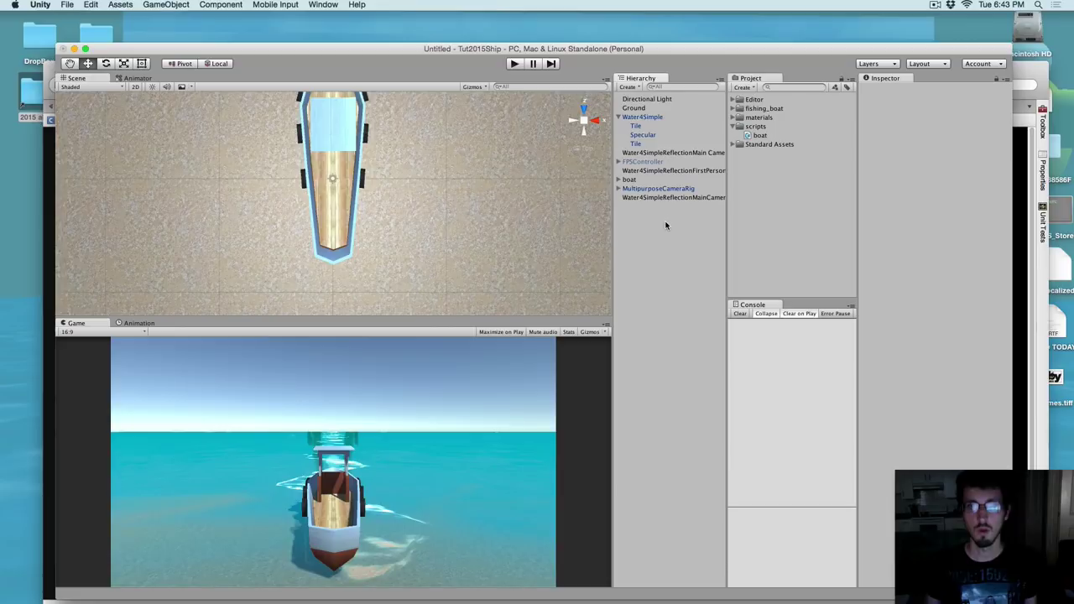
click(628, 87)
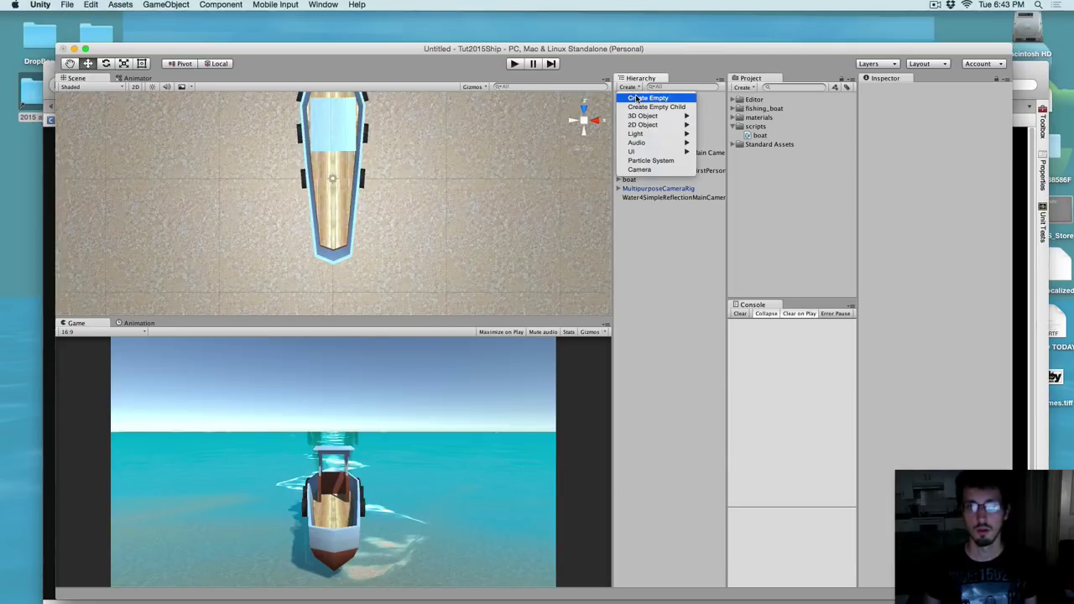
click(643, 98)
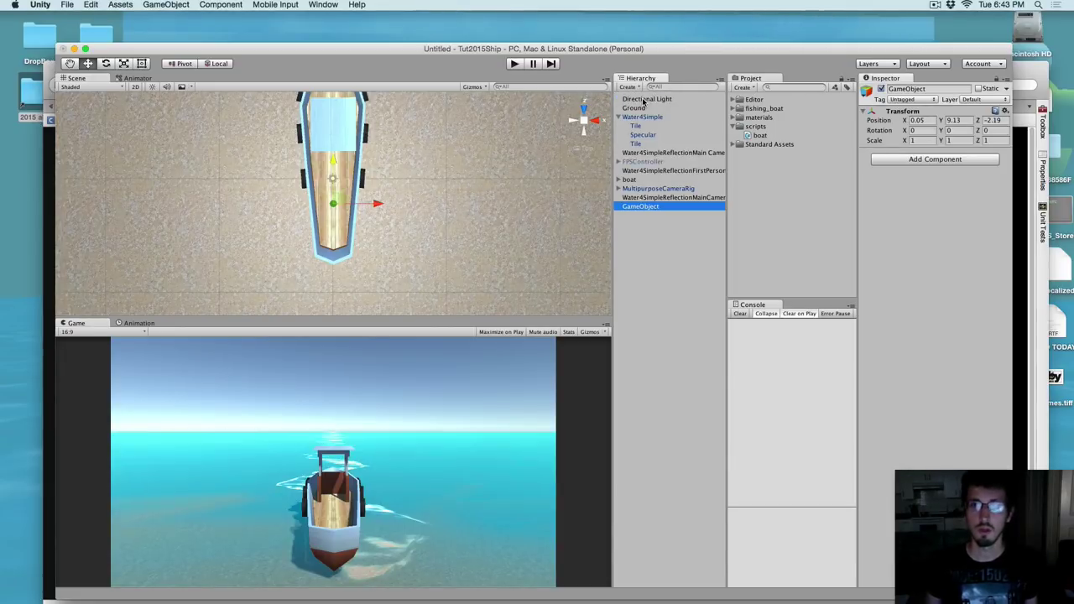
click(640, 206)
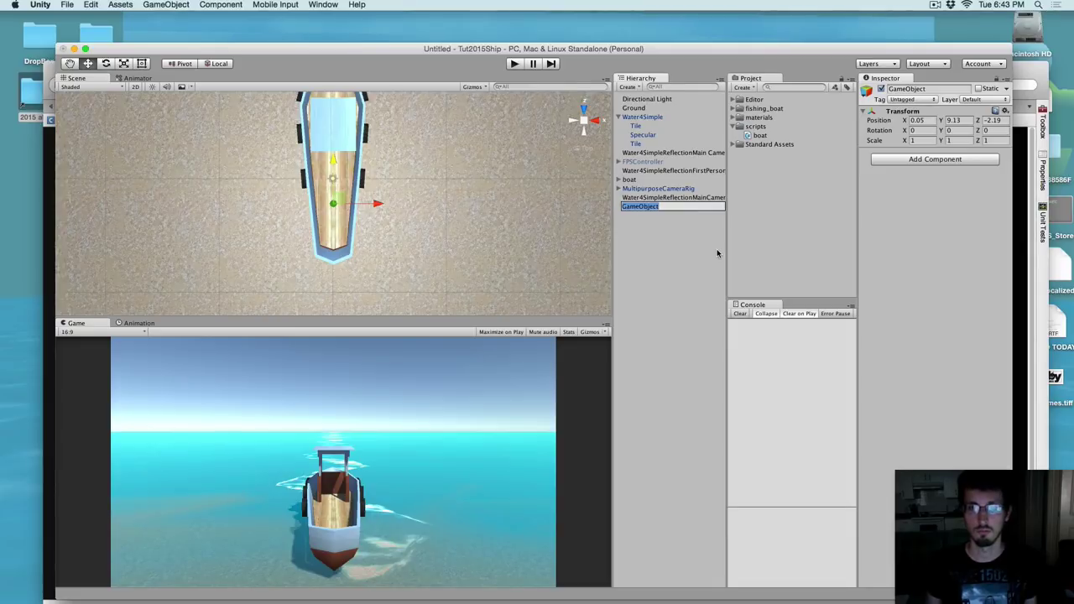
text(swuct)
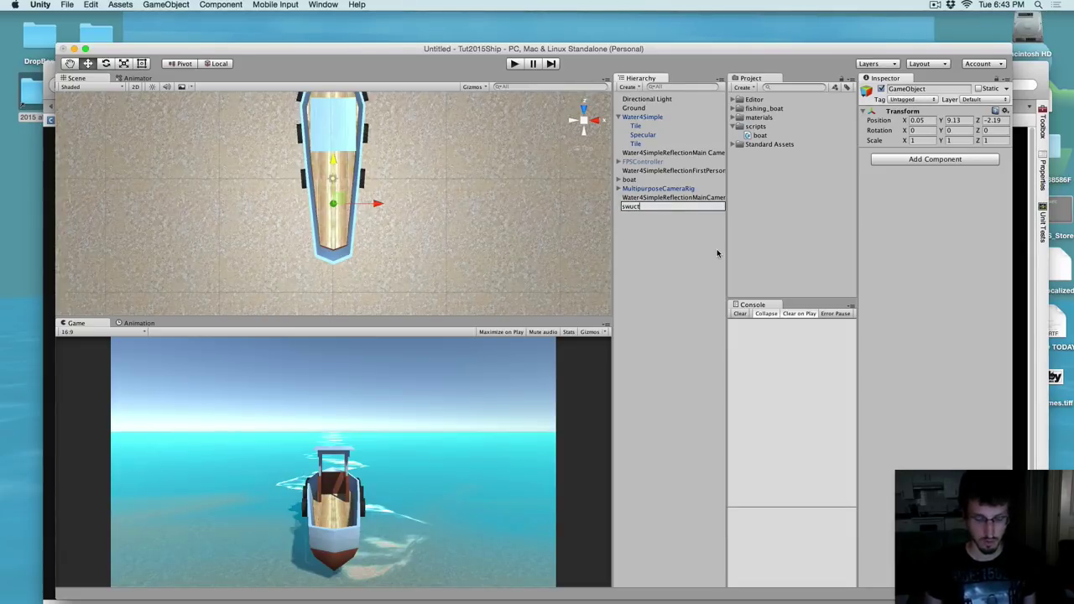
key(BackSpace)
key(BackSpace)
key(BackSpace)
key(BackSpace)
text(wi)
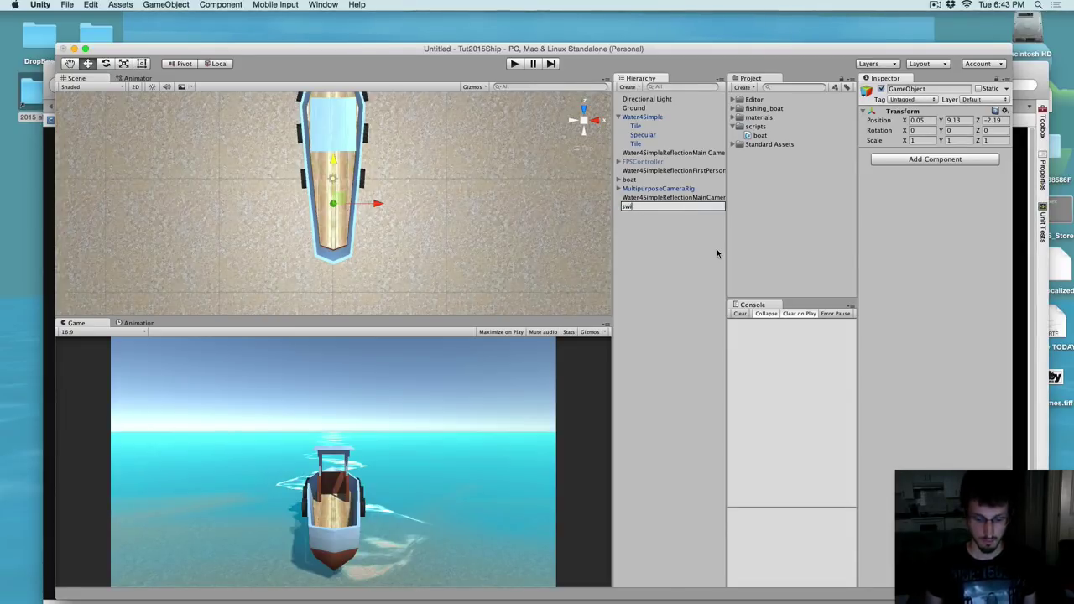
text(tchMode)
key(Return)
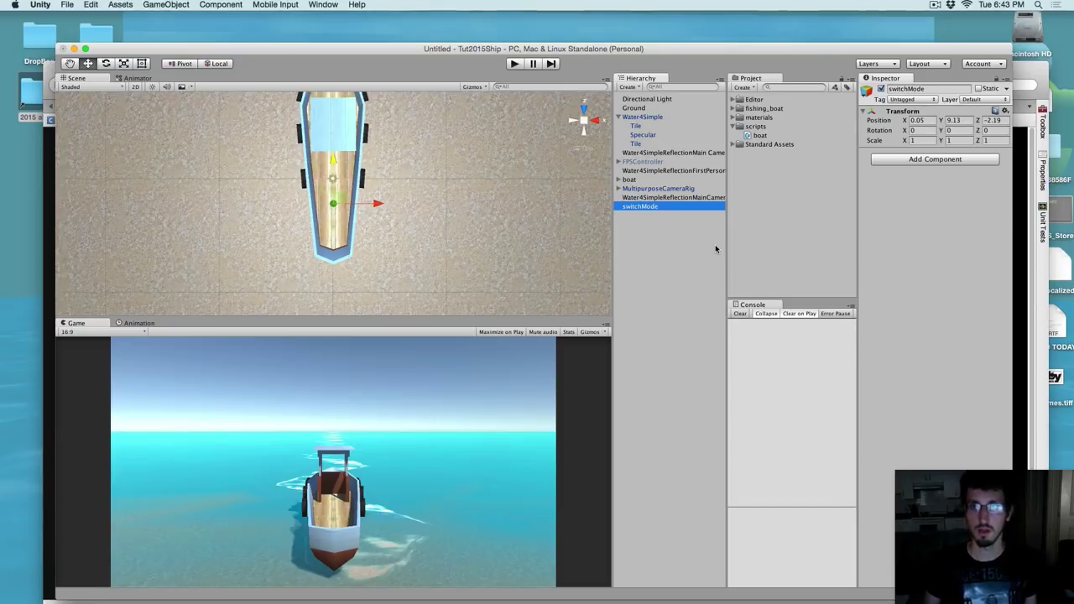
Create a switchMode C# script in the scripts folder, attach it to the switchMode object, and open it
click(748, 128)
click(752, 87)
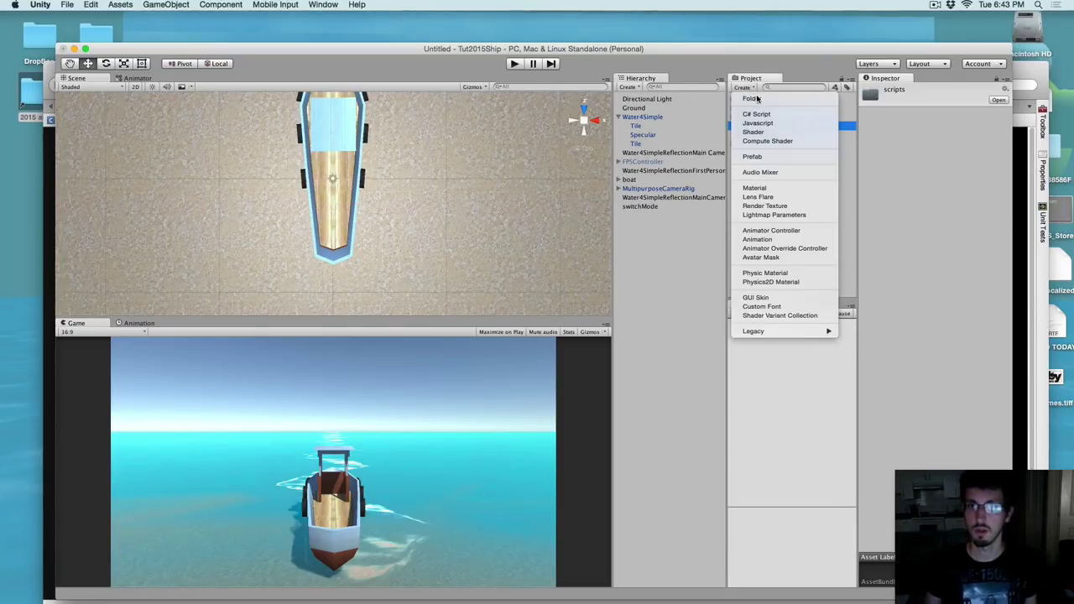
click(770, 114)
text(swiyc)
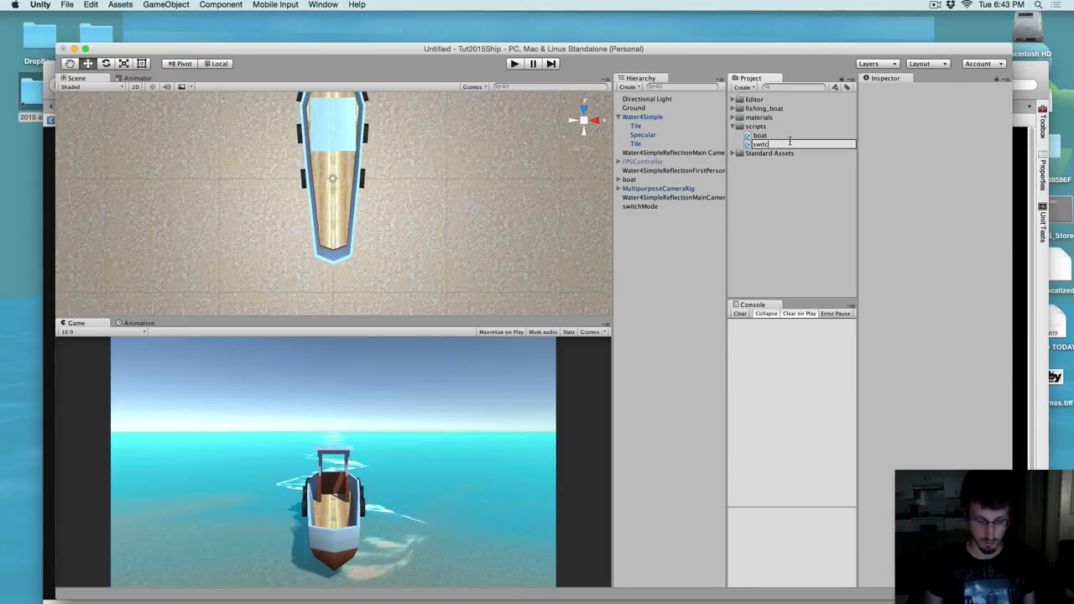
text(hMode)
key(Return)
drag(767, 144, 926, 251)
double_click(958, 168)
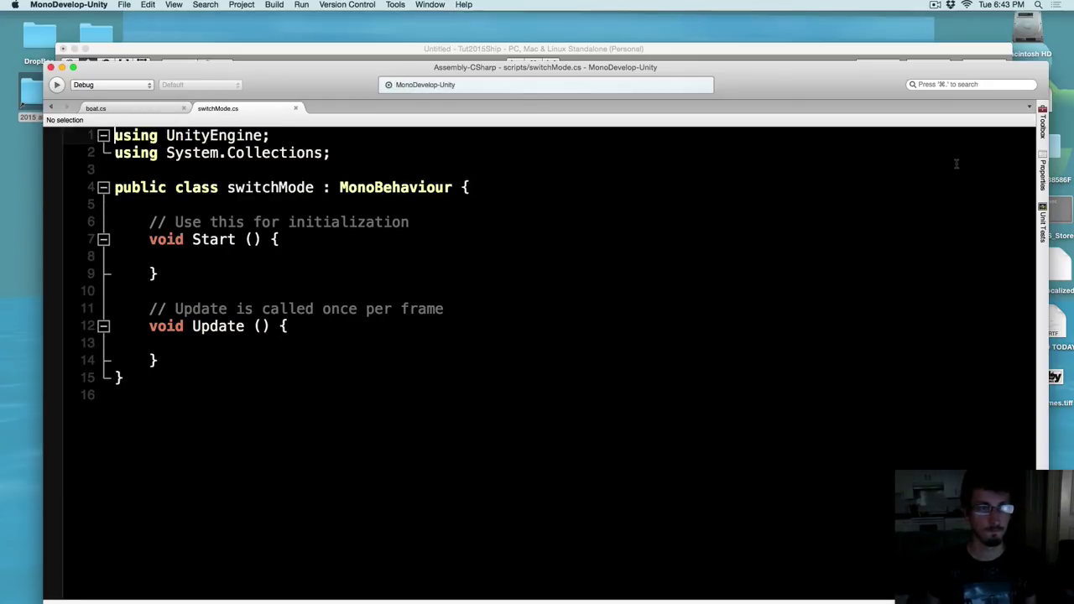
click(375, 49)
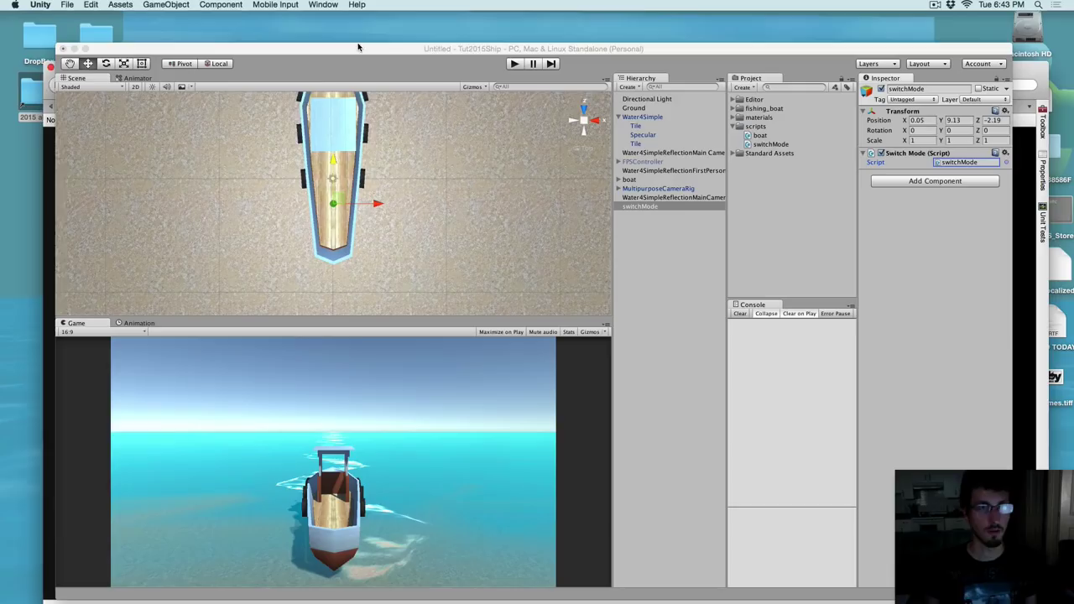
Save the scene as scene01 inside a newly created Assets/scenes folder
click(68, 5)
click(89, 46)
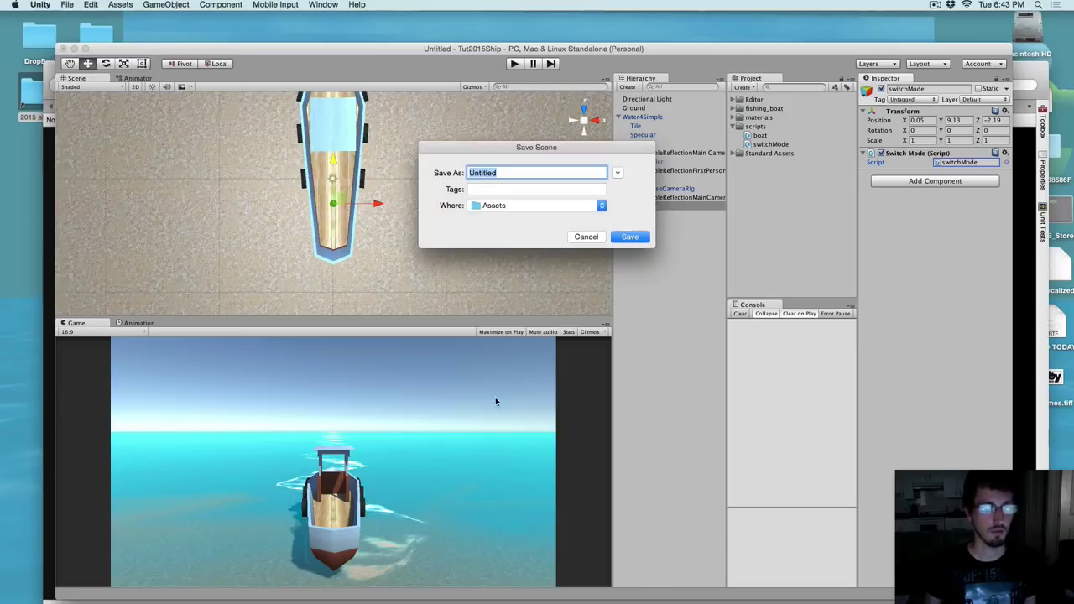
click(596, 205)
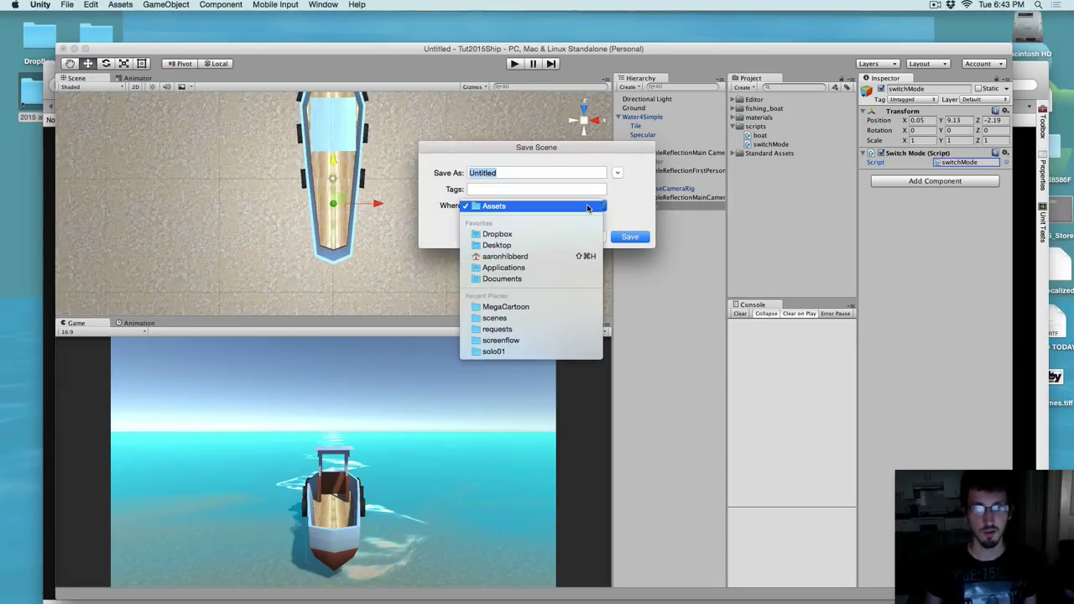
click(615, 175)
click(616, 174)
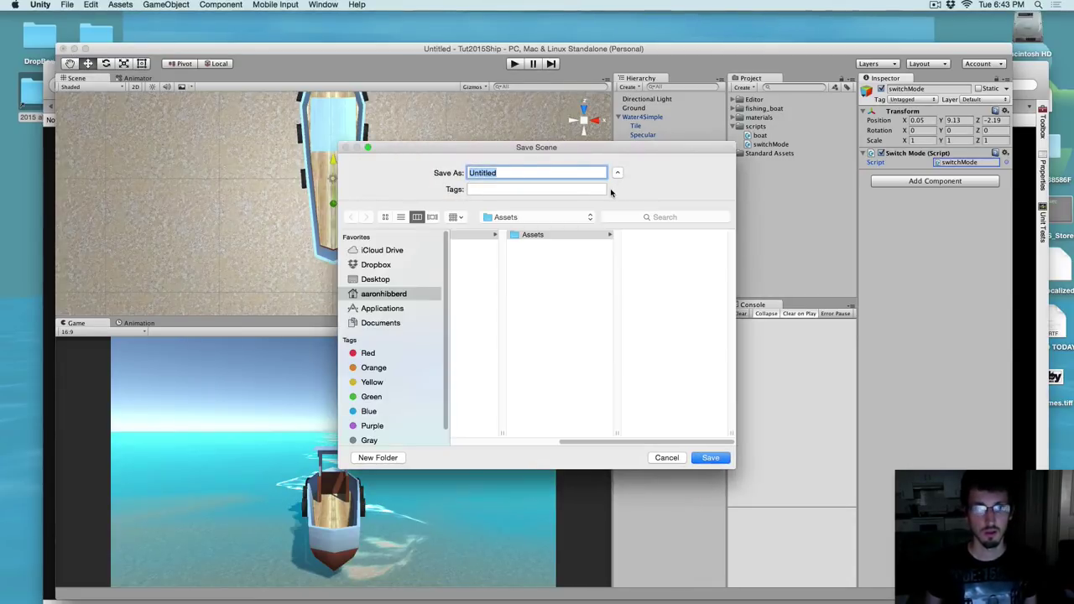
click(379, 457)
text(sec)
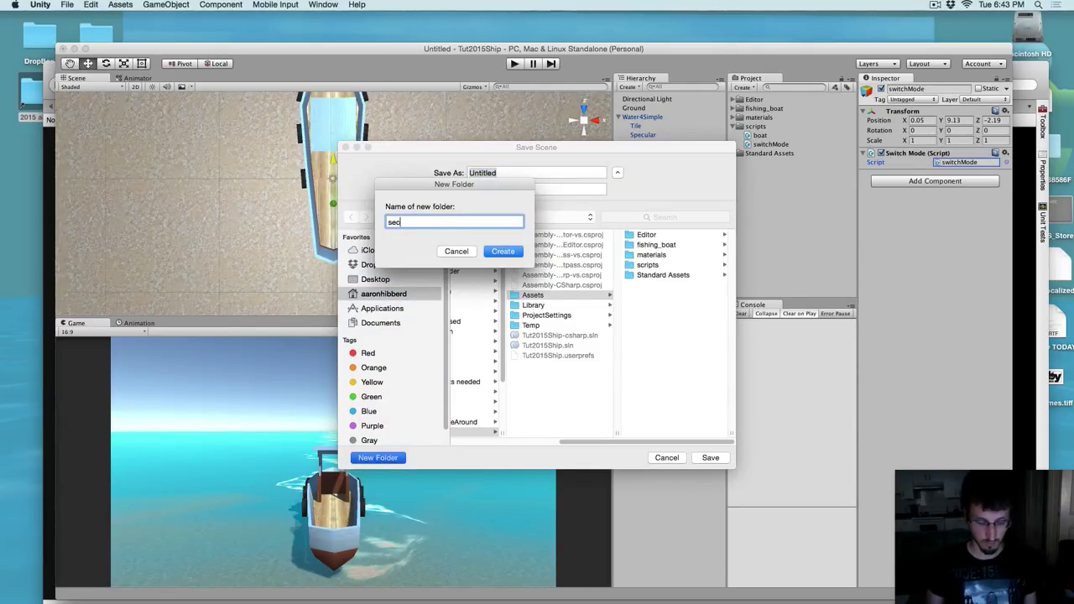
text(ens)
key(BackSpace)
key(BackSpace)
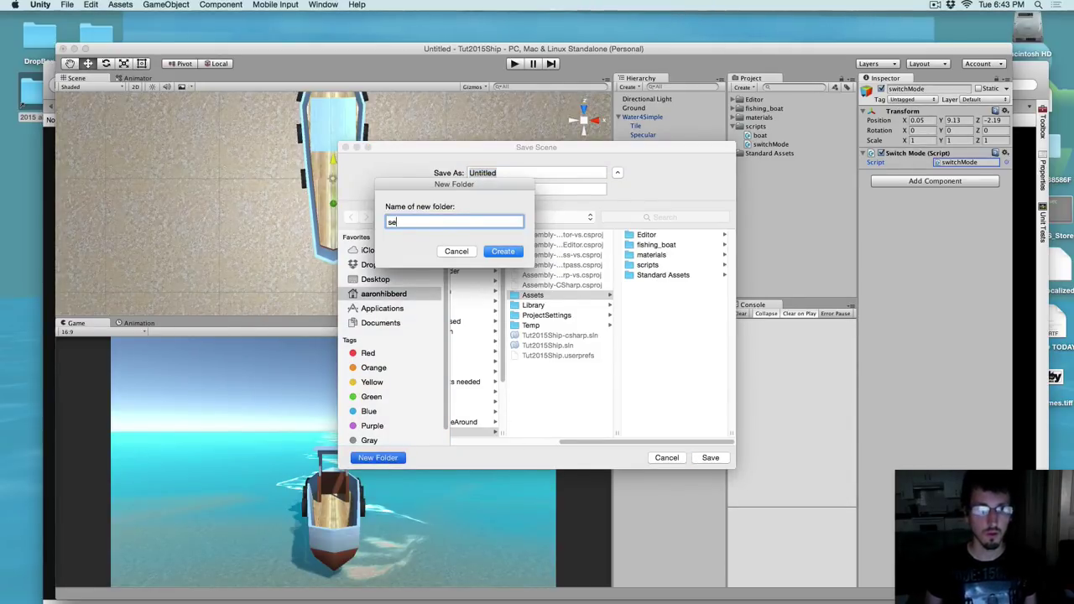
key(BackSpace)
key(BackSpace)
text(cene)
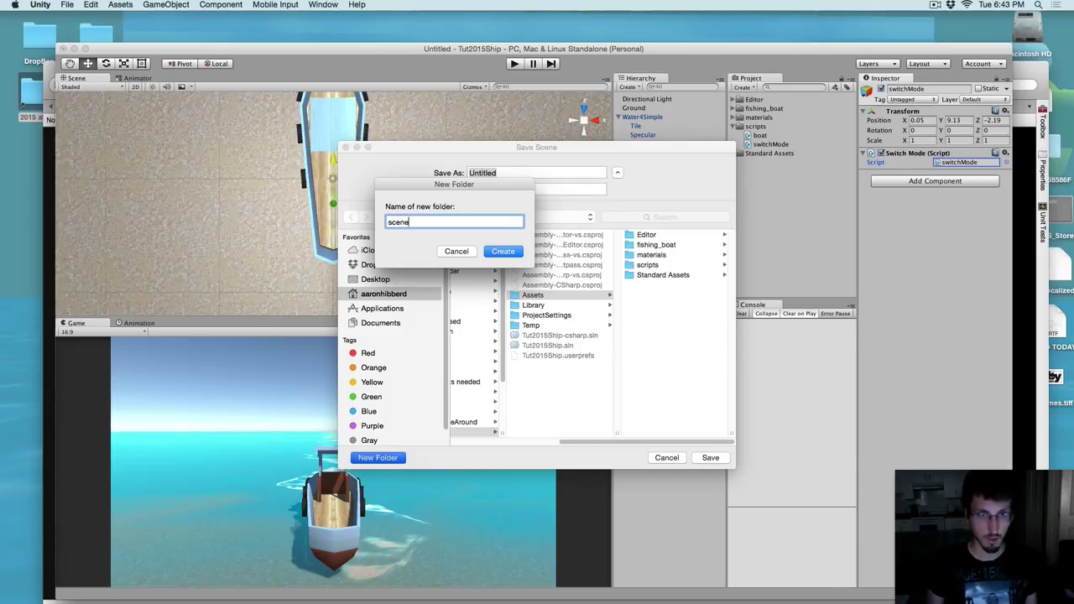
text(s)
key(Return)
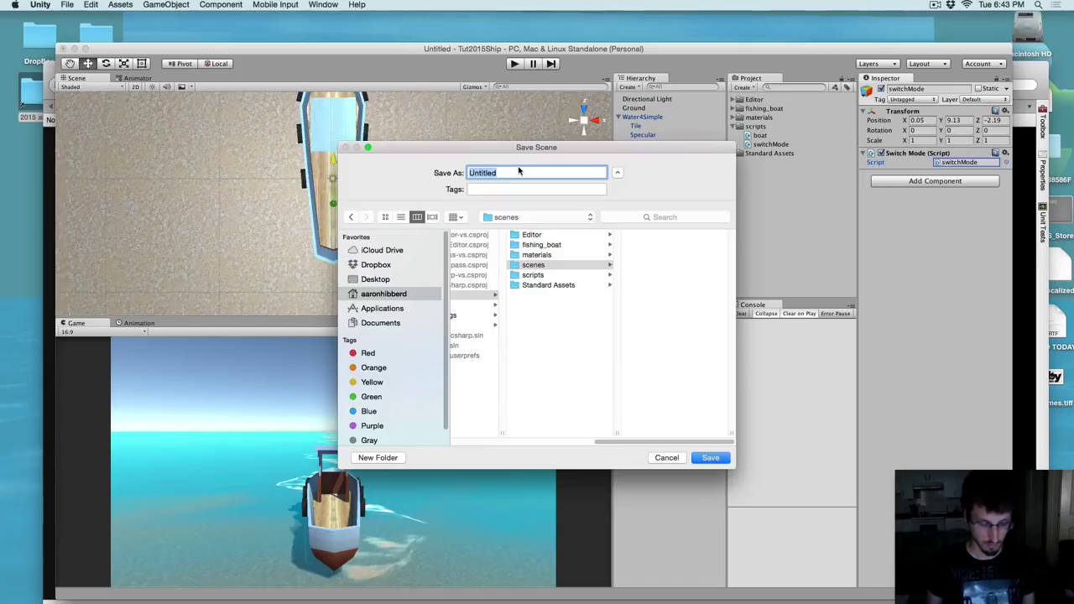
text(scene01)
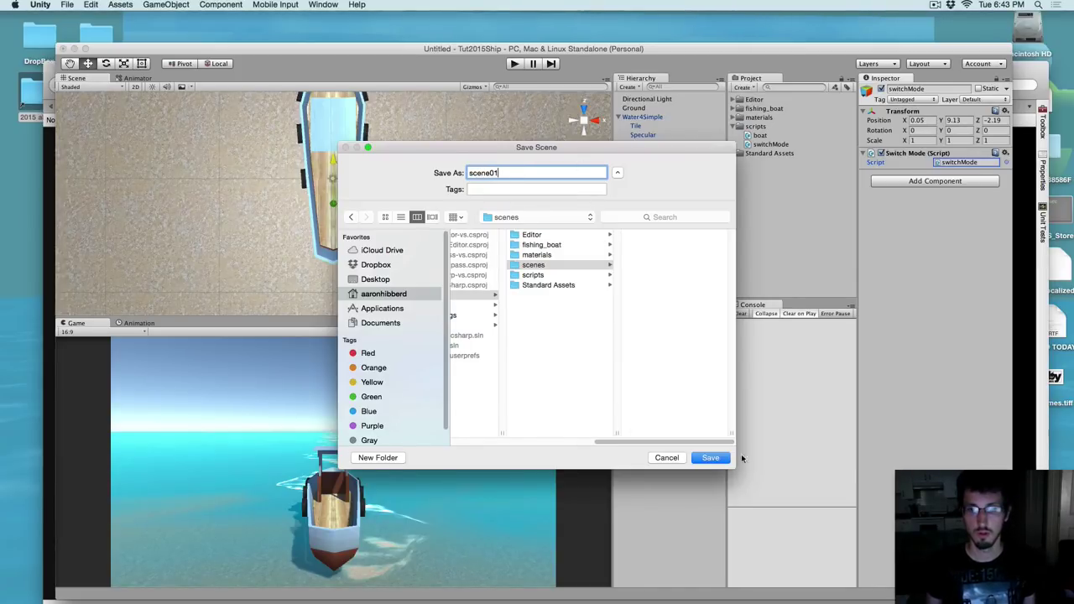
click(707, 457)
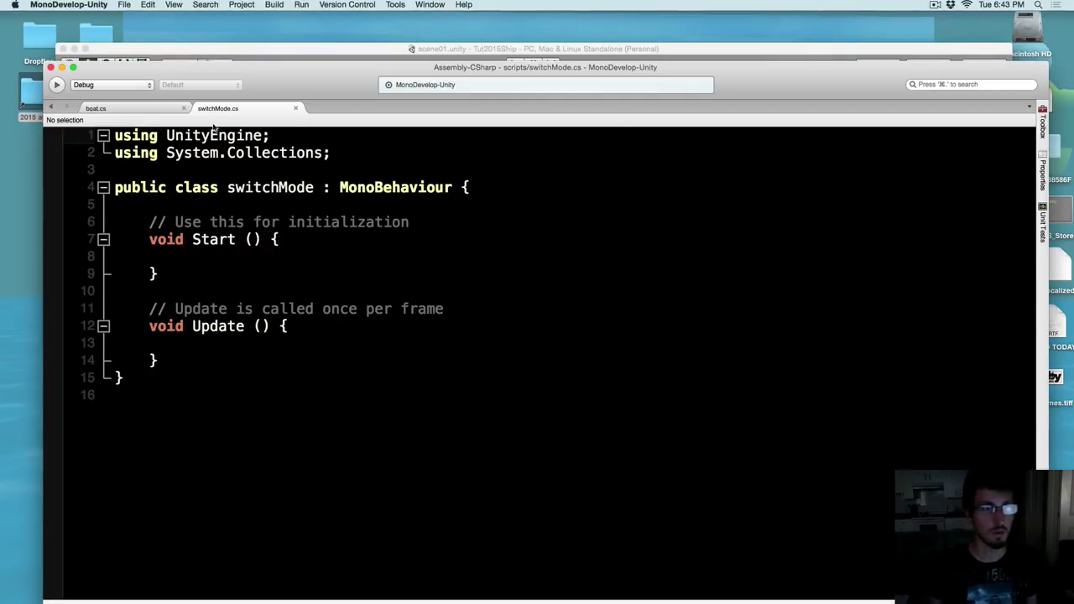
Declare public GameObject fields boat and boatCamera in the switchMode class
click(268, 239)
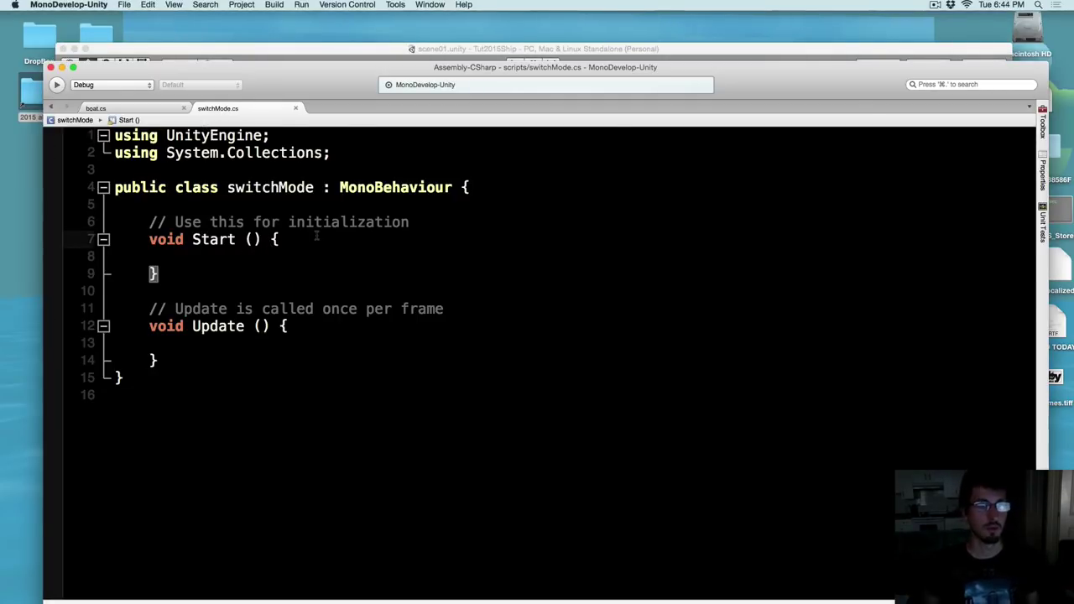
click(192, 207)
key(Tab)
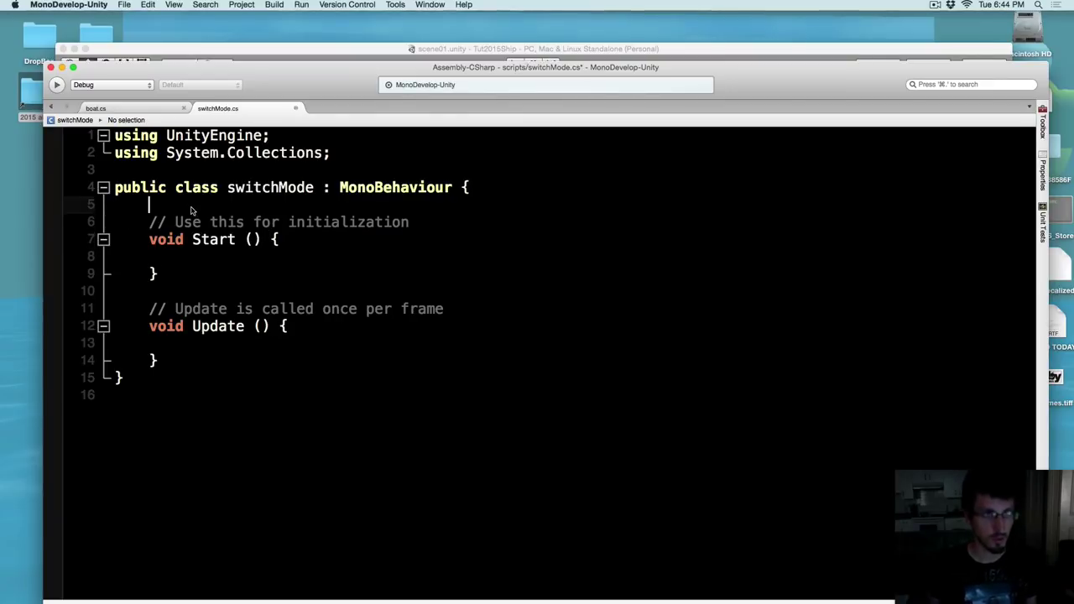
key(Return)
key(Return)
key(Up)
text(p)
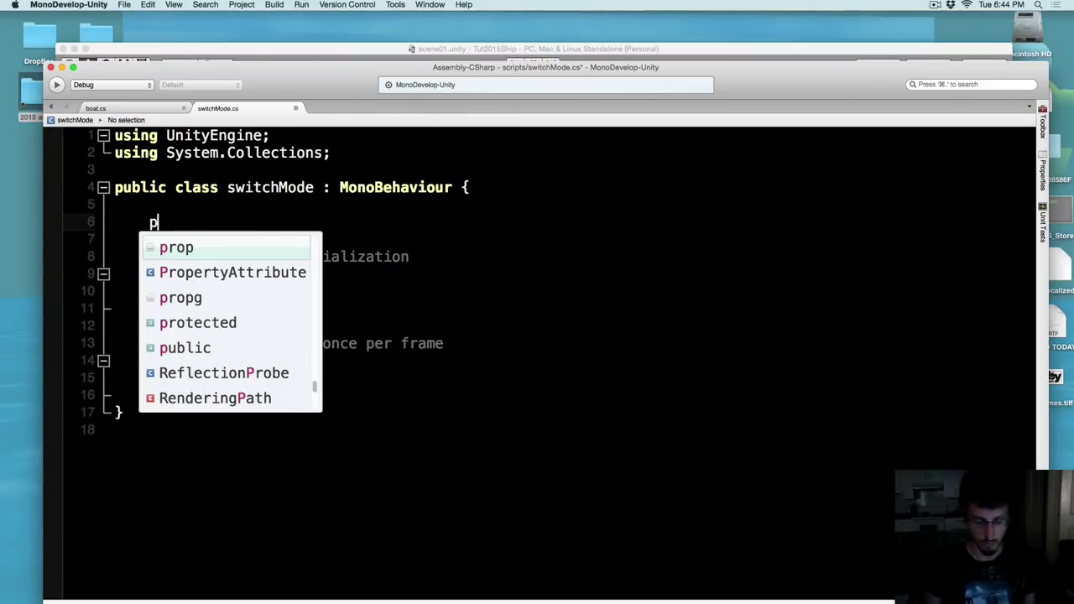
text(ublic )
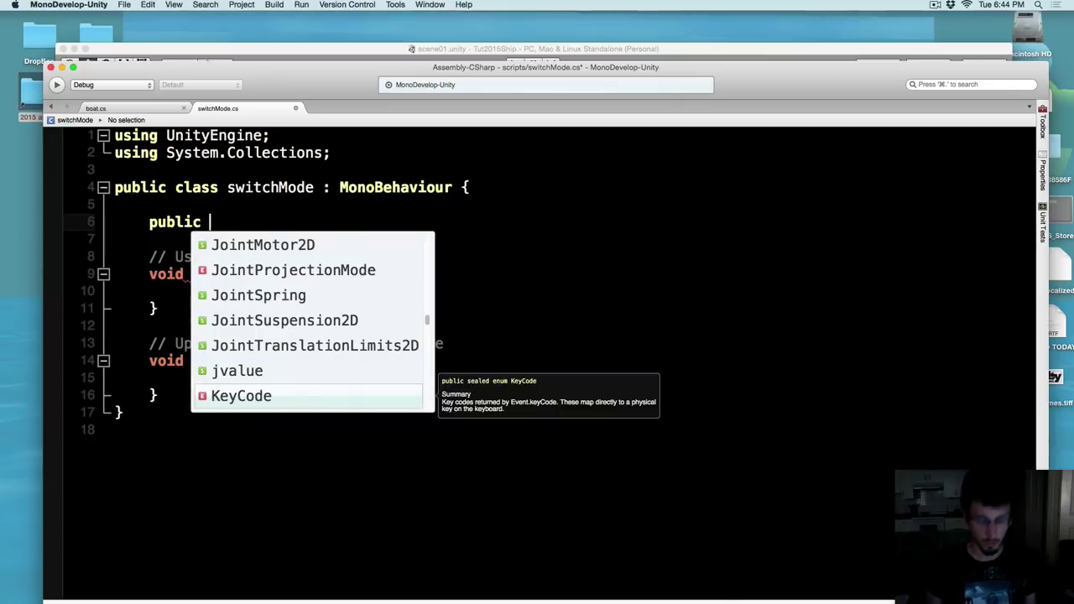
text(GameObject boat;)
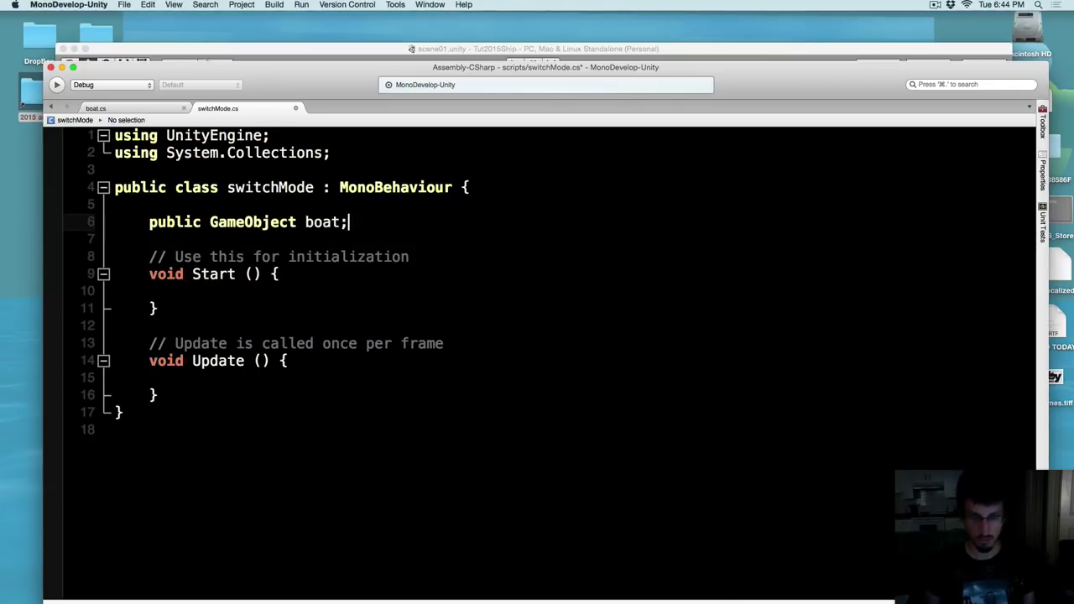
key(Return)
text(p)
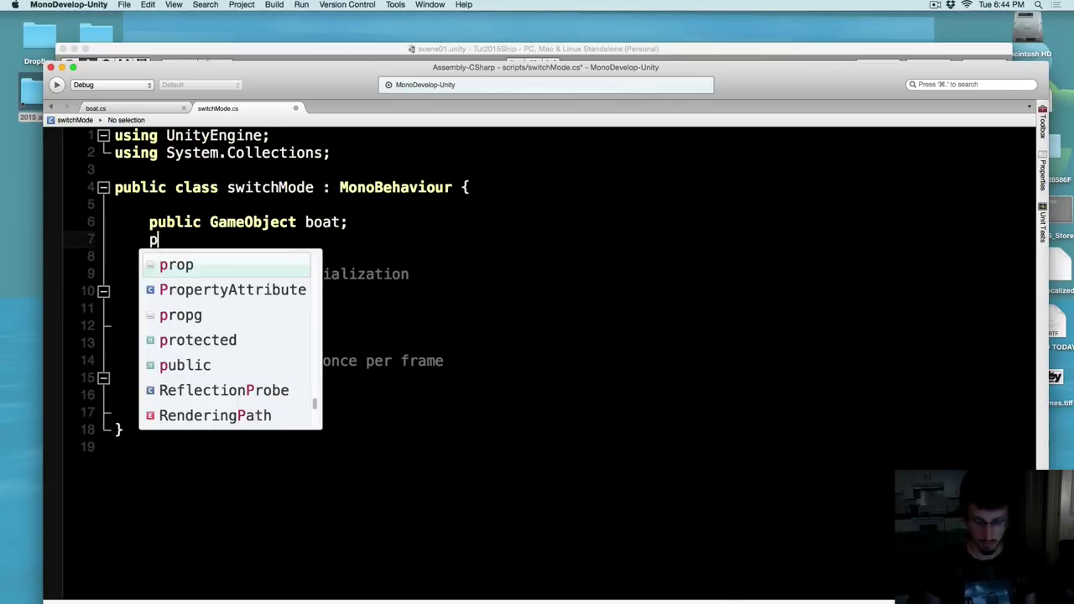
text(ublic Game)
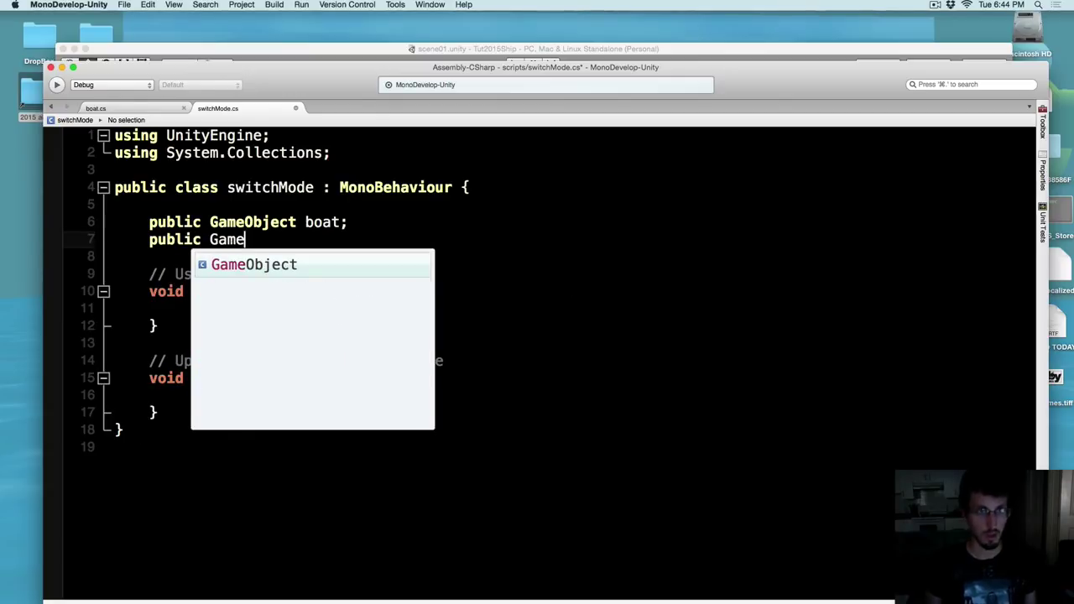
text(Object boatCamera)
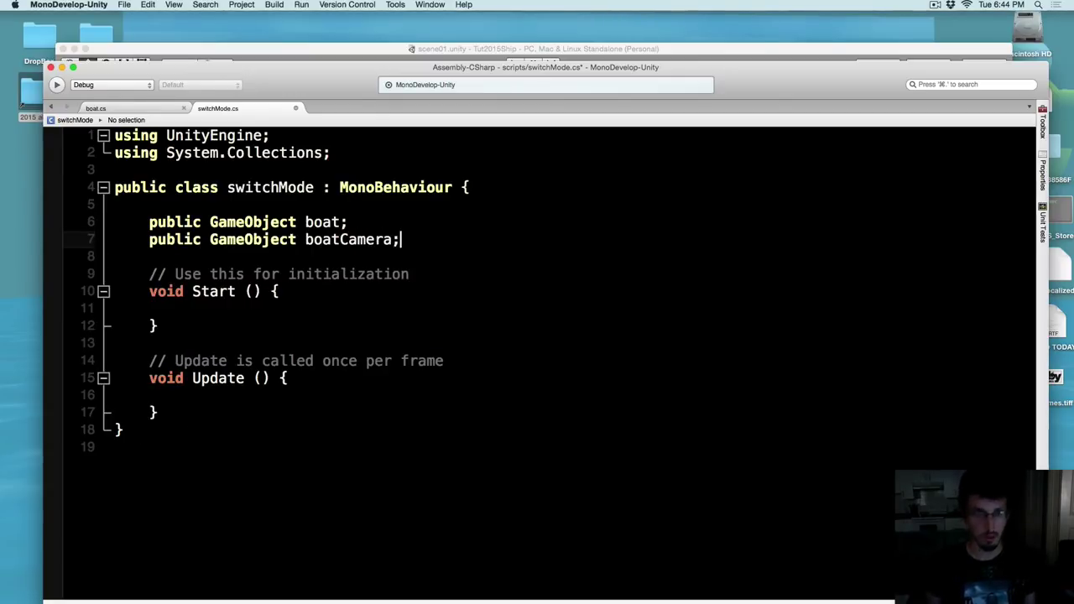
text(;)
key(Return)
Add public GameObject fields player and playerStartPos
text(public Game)
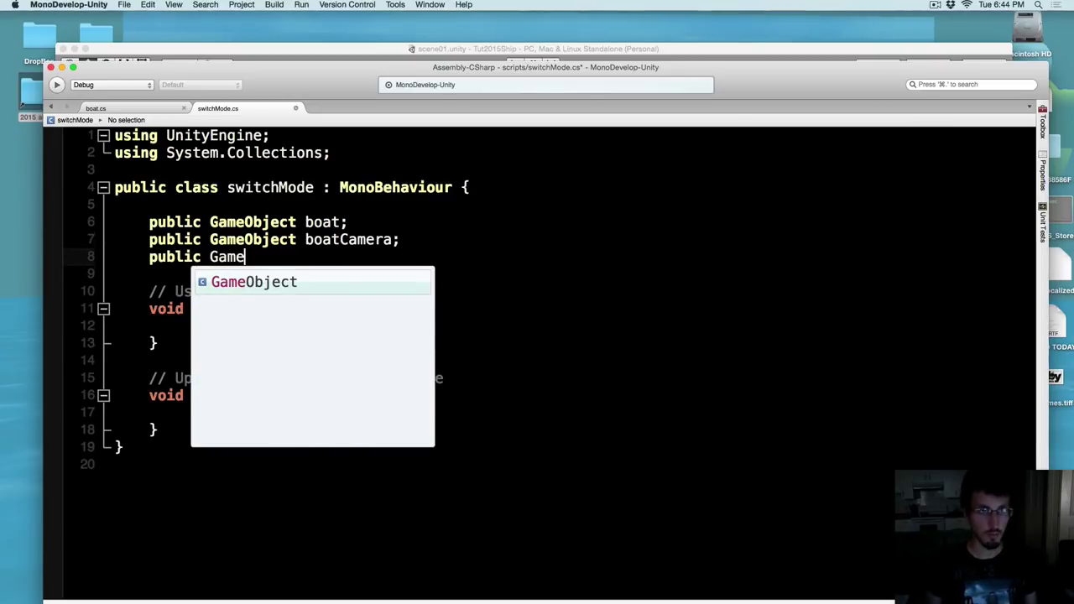
key(Return)
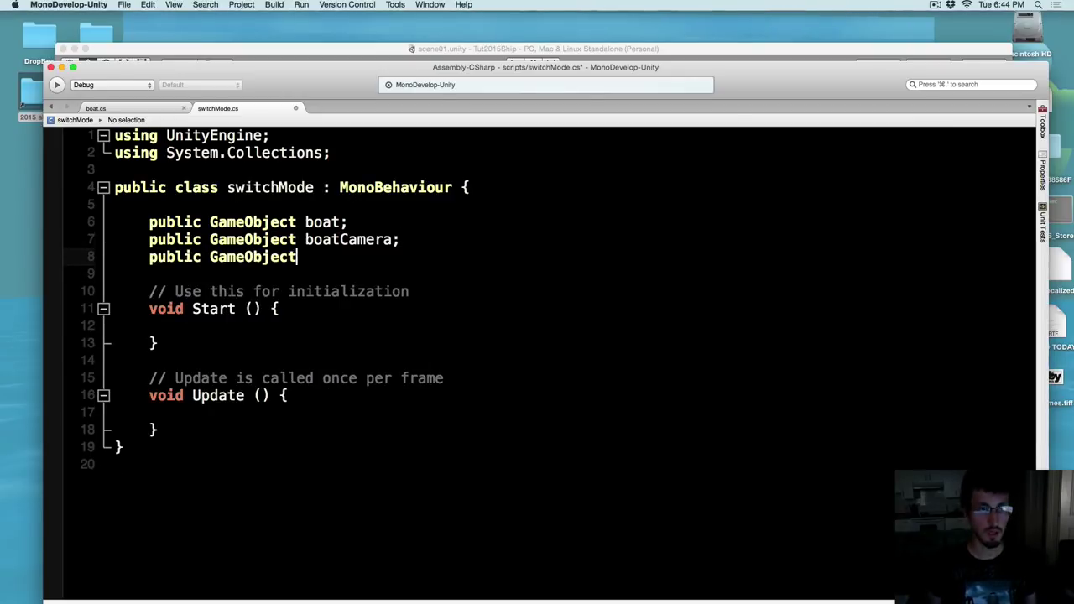
text(player;)
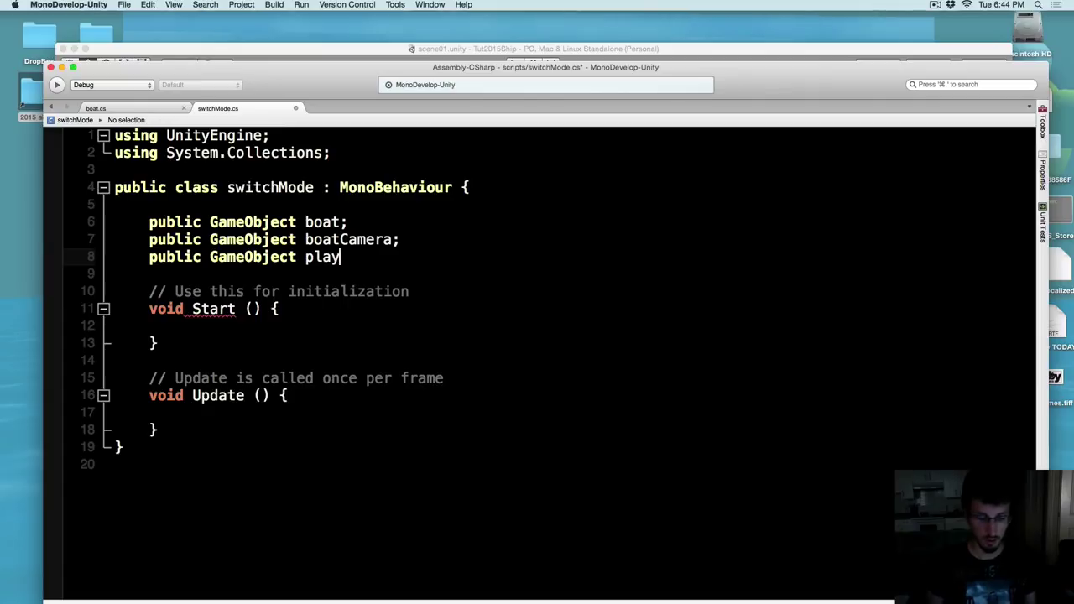
key(Return)
text(public Game)
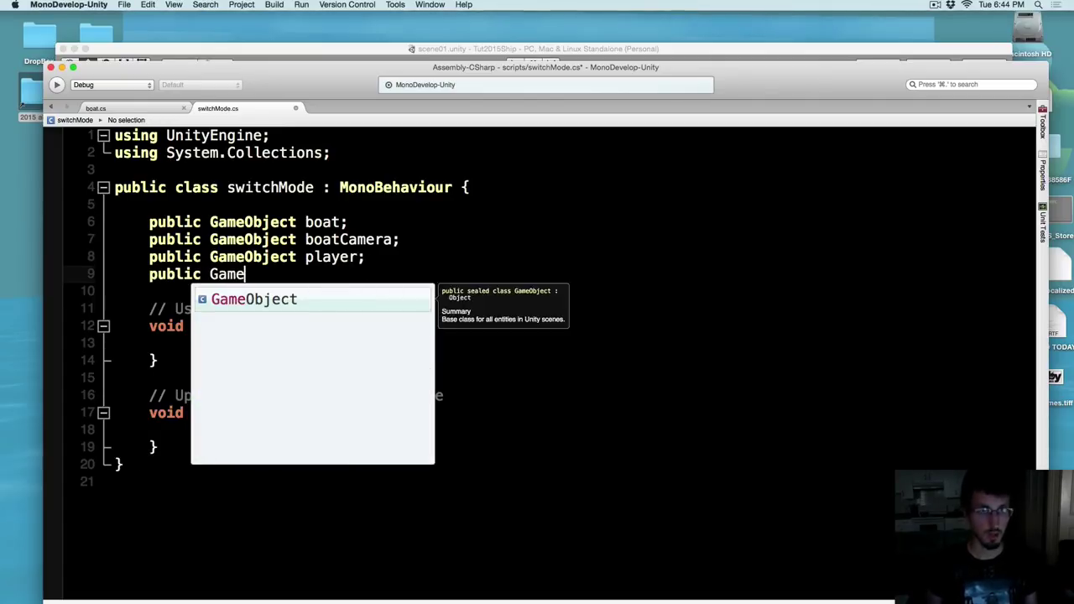
key(Return)
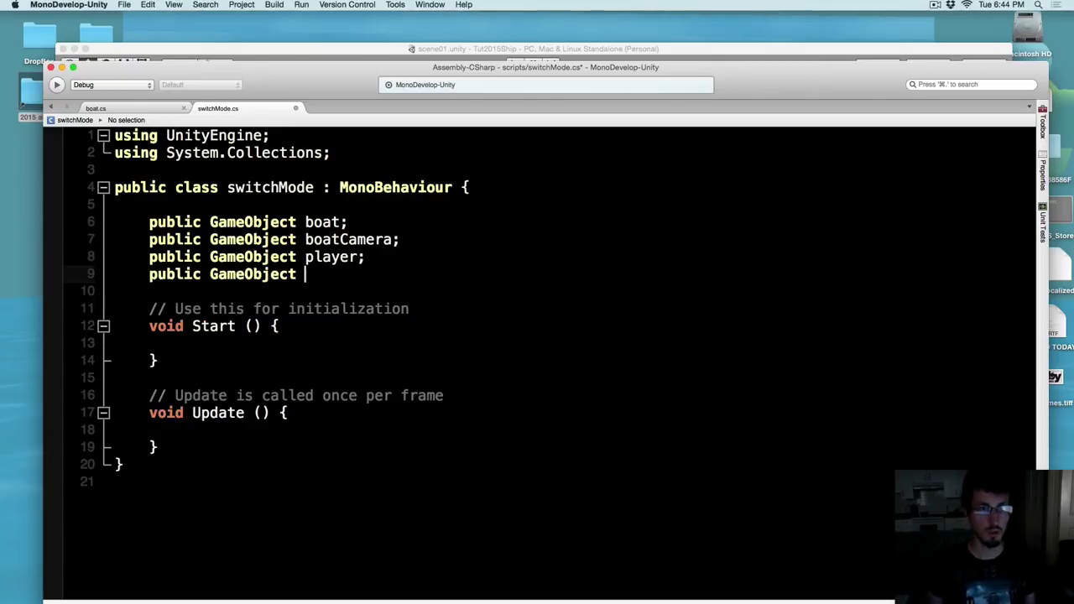
text(p)
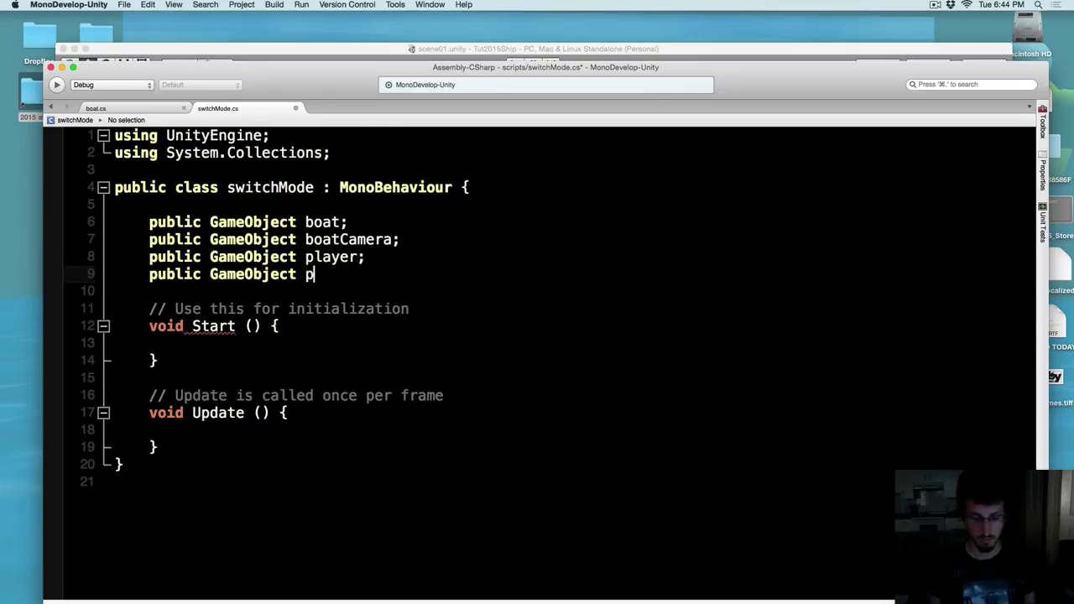
text(layerStart)
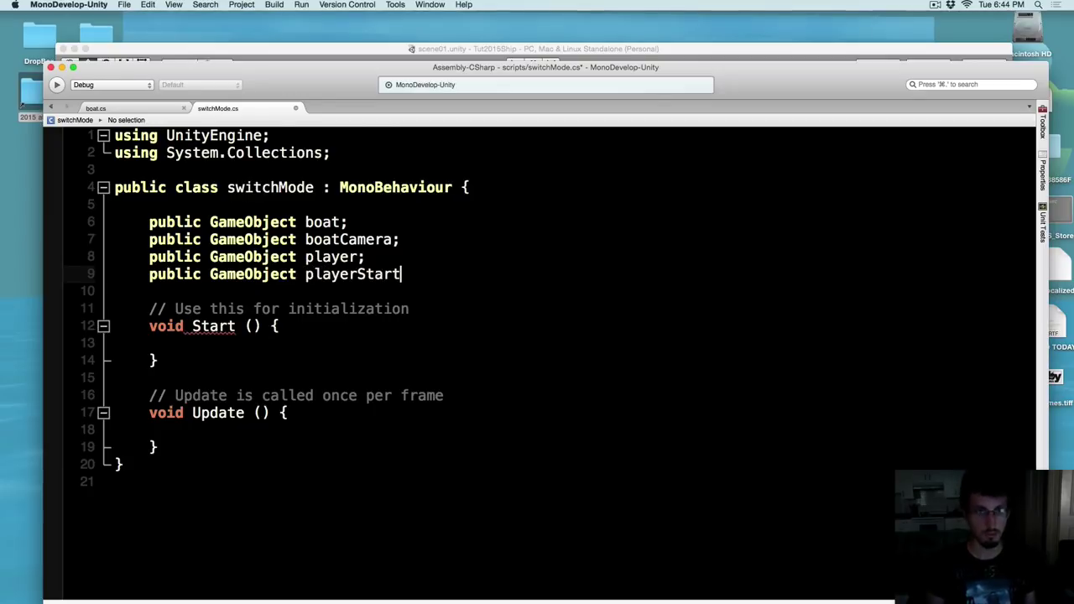
text(Pos;)
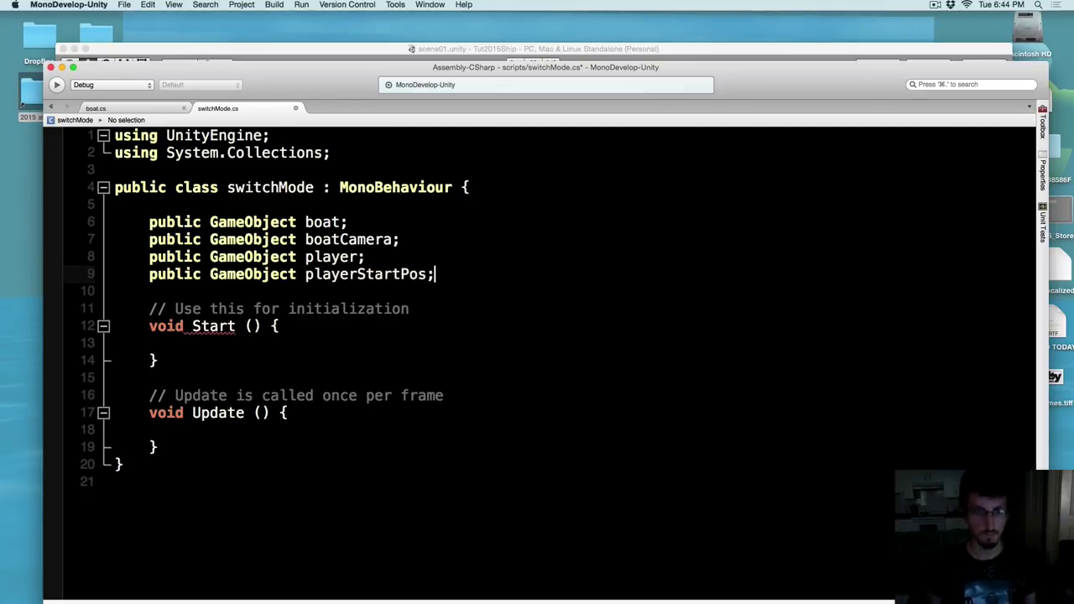
Move Update's opening brace to its own line and add a //set to boat mode// comment
click(333, 412)
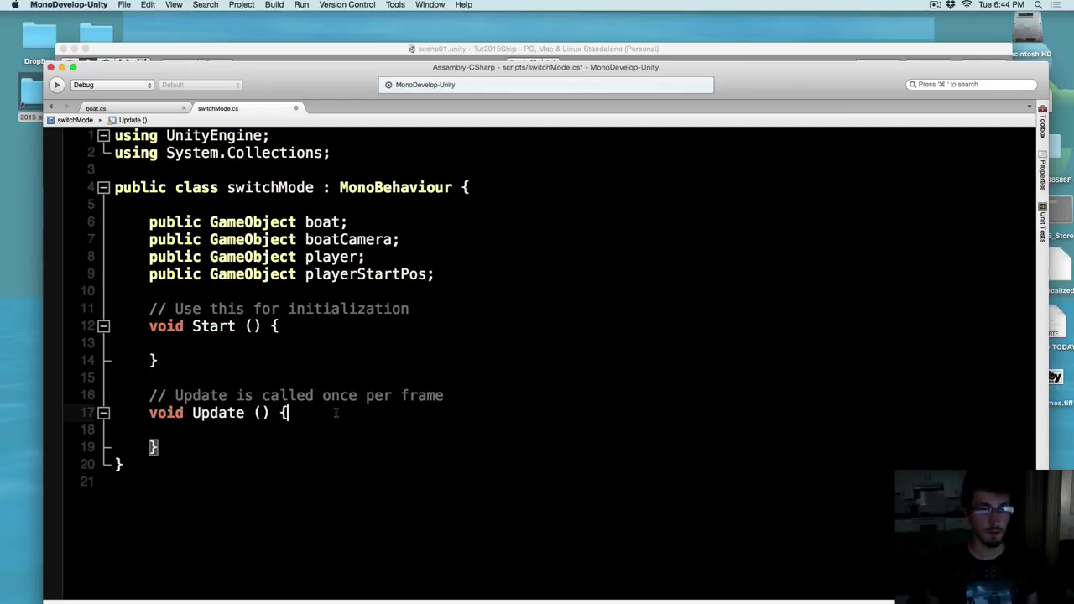
key(Left)
key(Return)
key(Down)
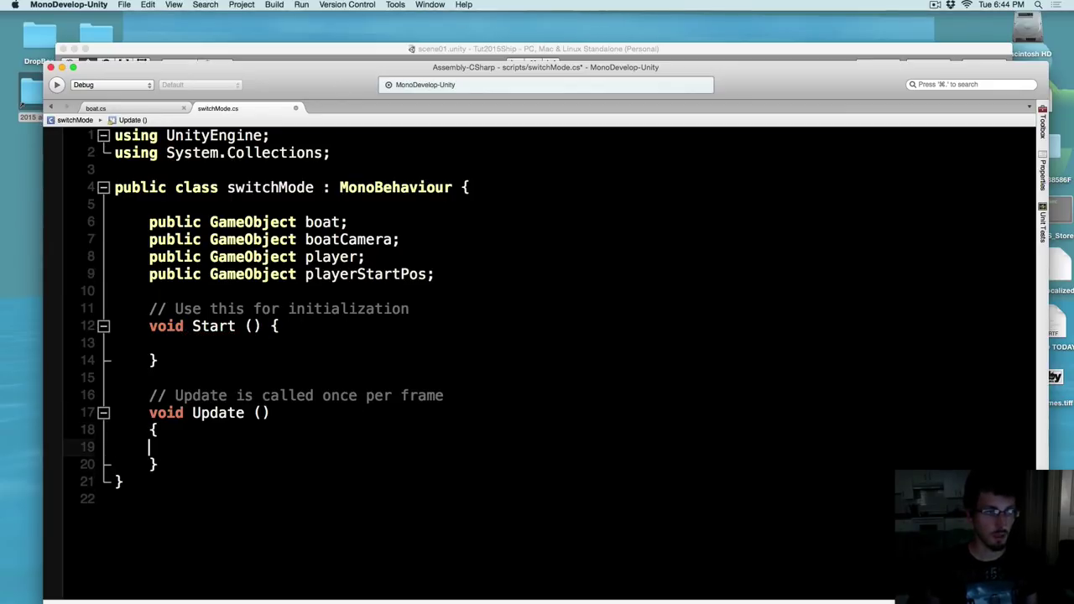
key(Tab)
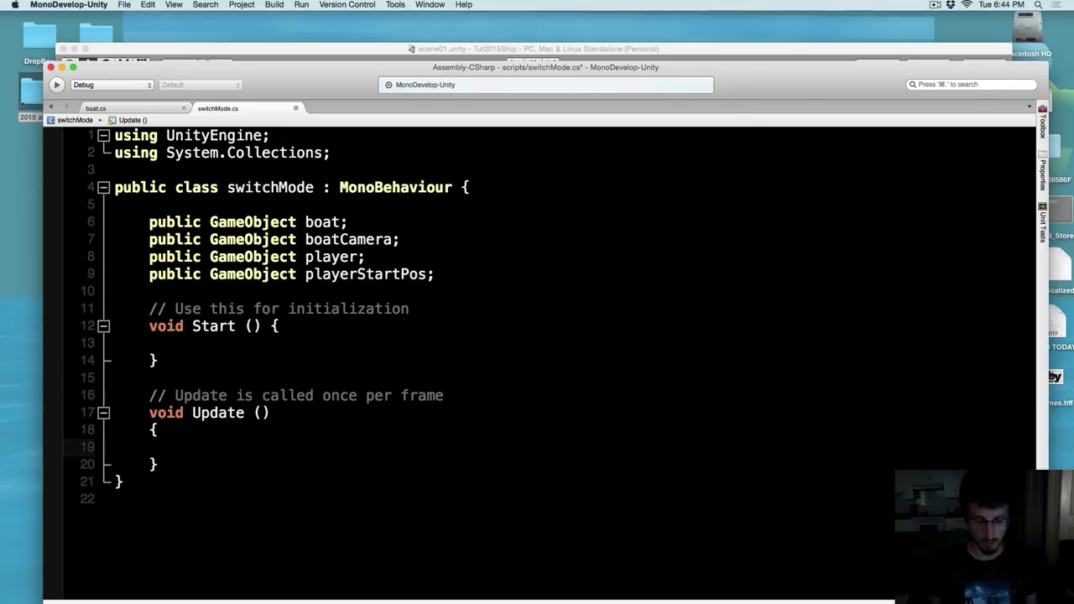
text(//)
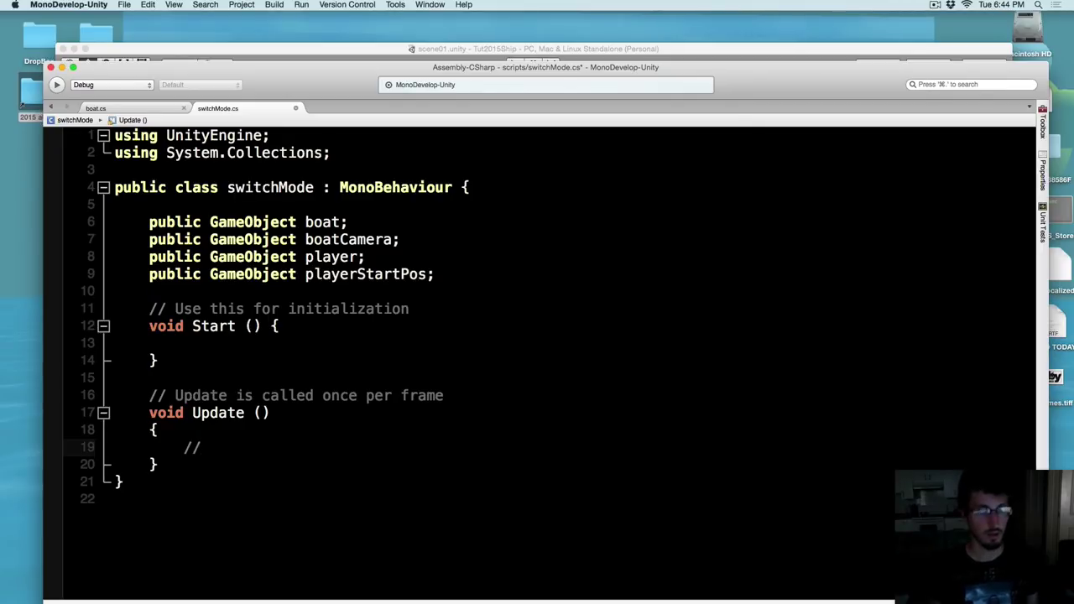
text(set t)
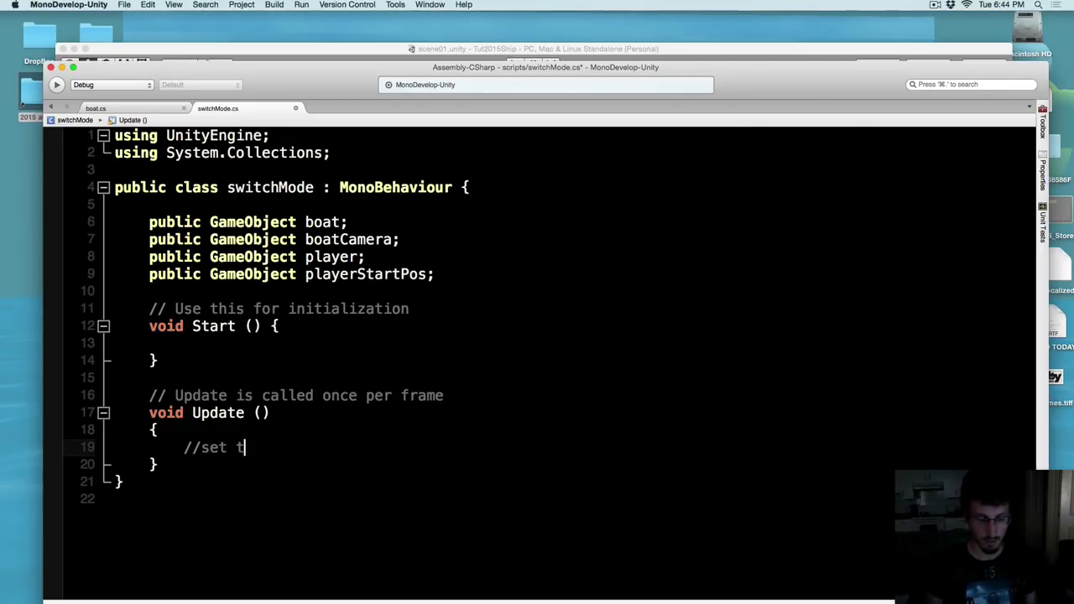
text(o boat mode//)
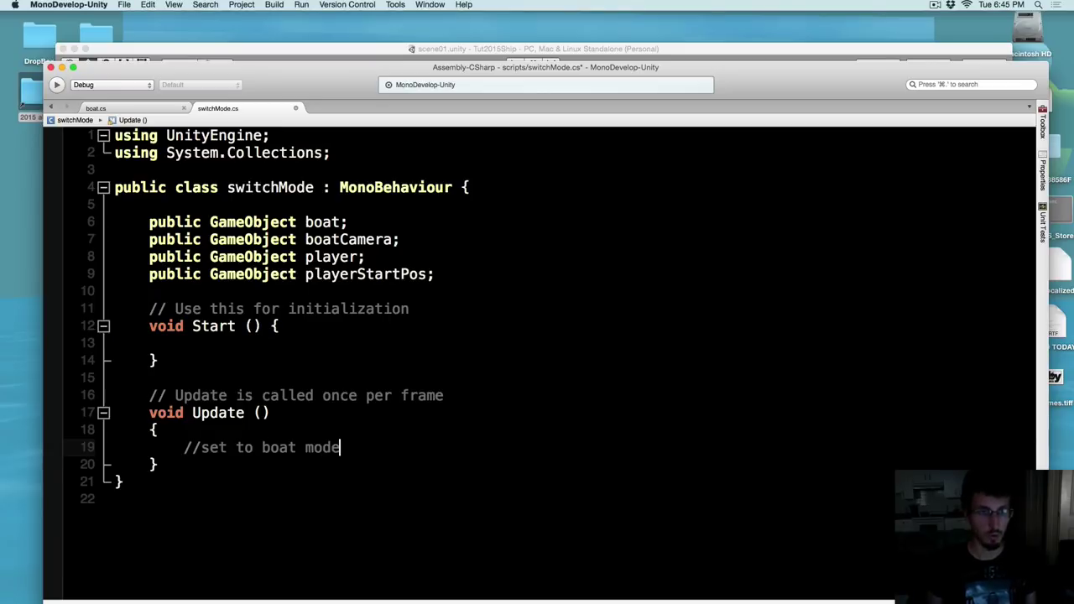
key(Return)
key(Return)
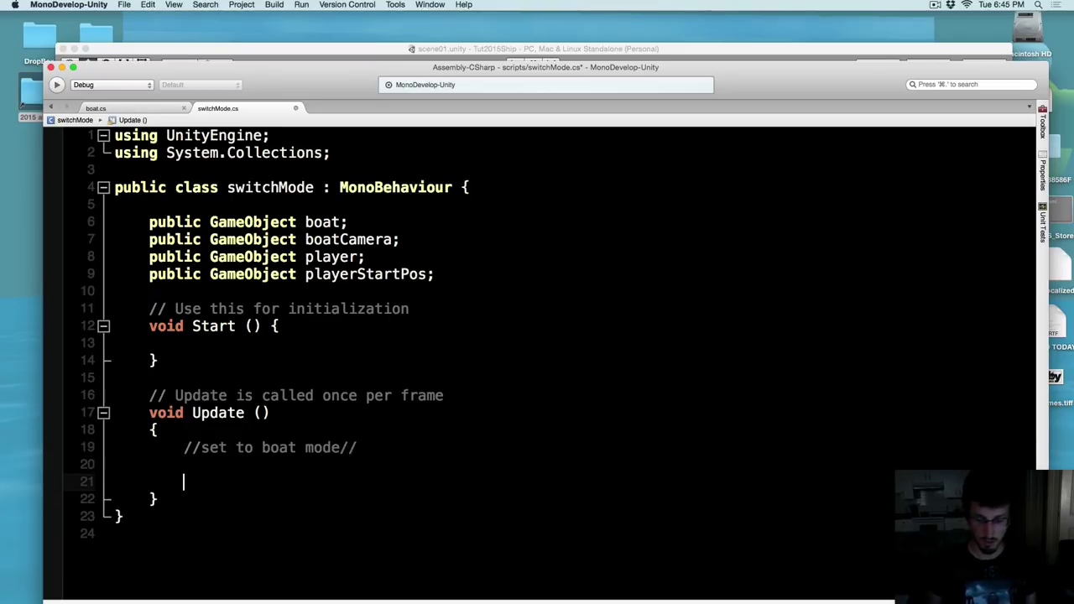
Add a //set to FPS mode// comment and begin an if on Input under the boat comment
text(//set to )
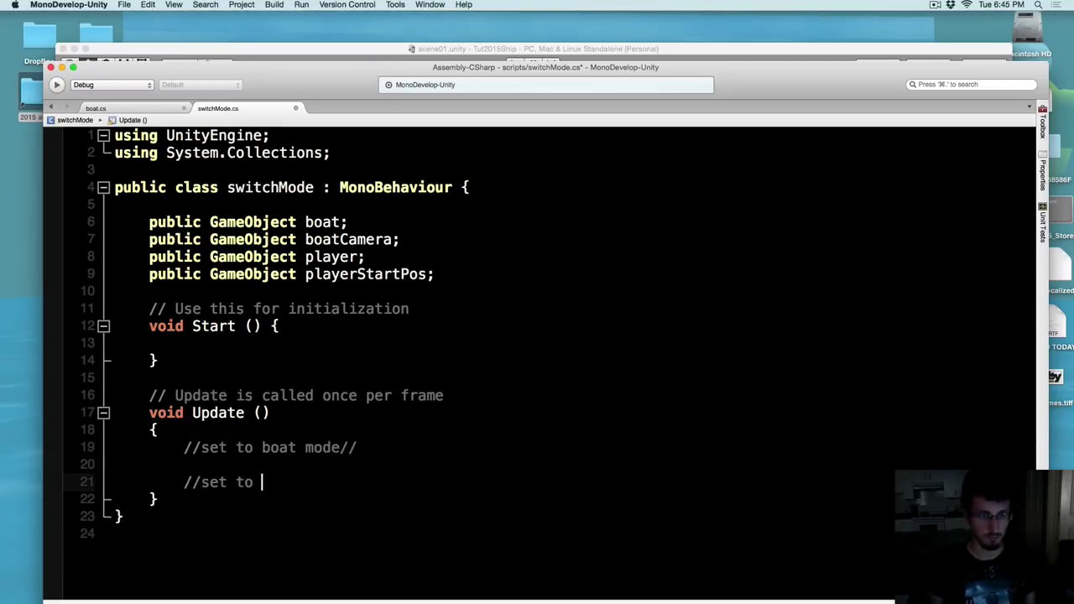
text(player m)
key(BackSpace)
key(BackSpace)
key(BackSpace)
key(BackSpace)
key(BackSpace)
key(BackSpace)
key(BackSpace)
key(BackSpace)
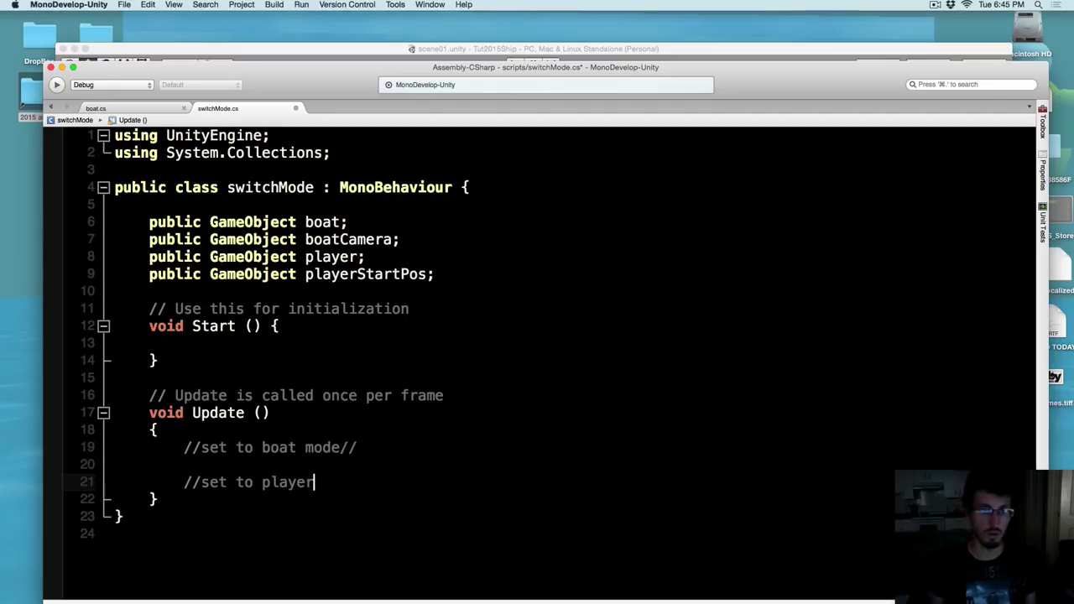
text(FPS )
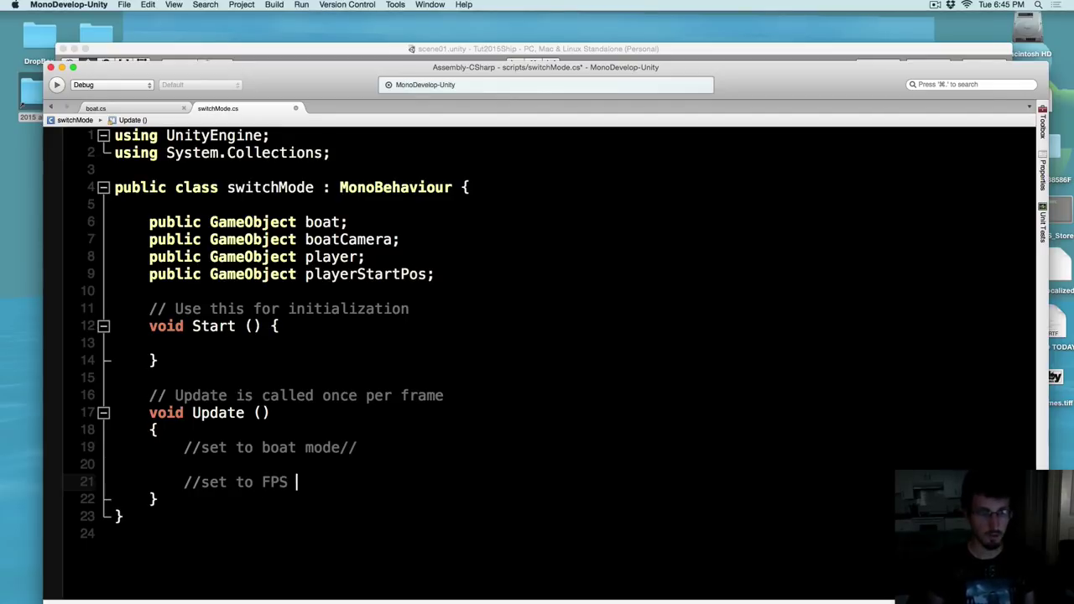
text(mode//)
key(Up)
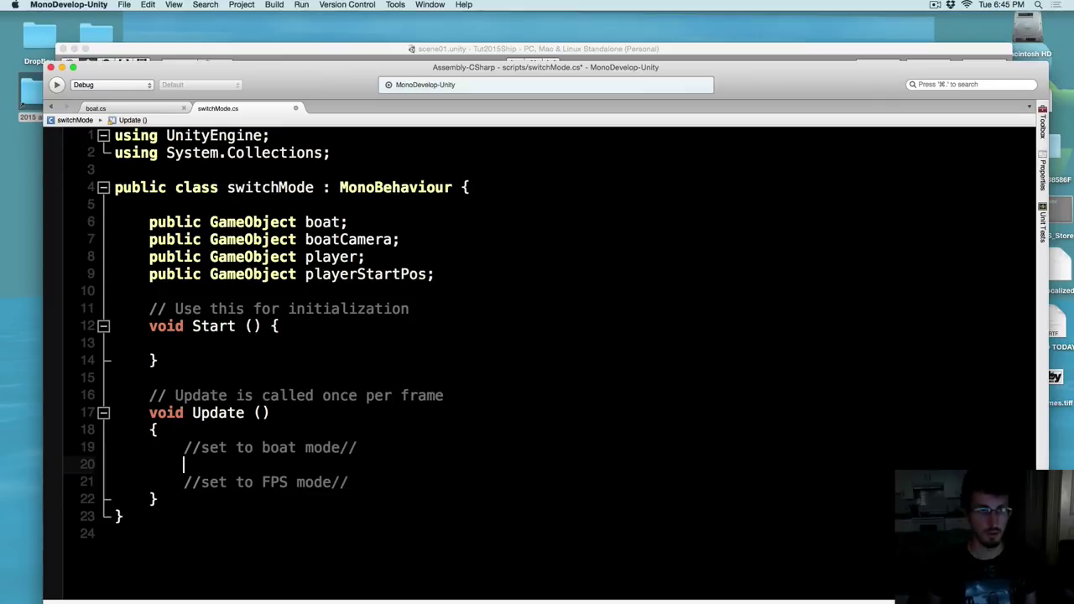
key(Return)
key(Up)
text(if())
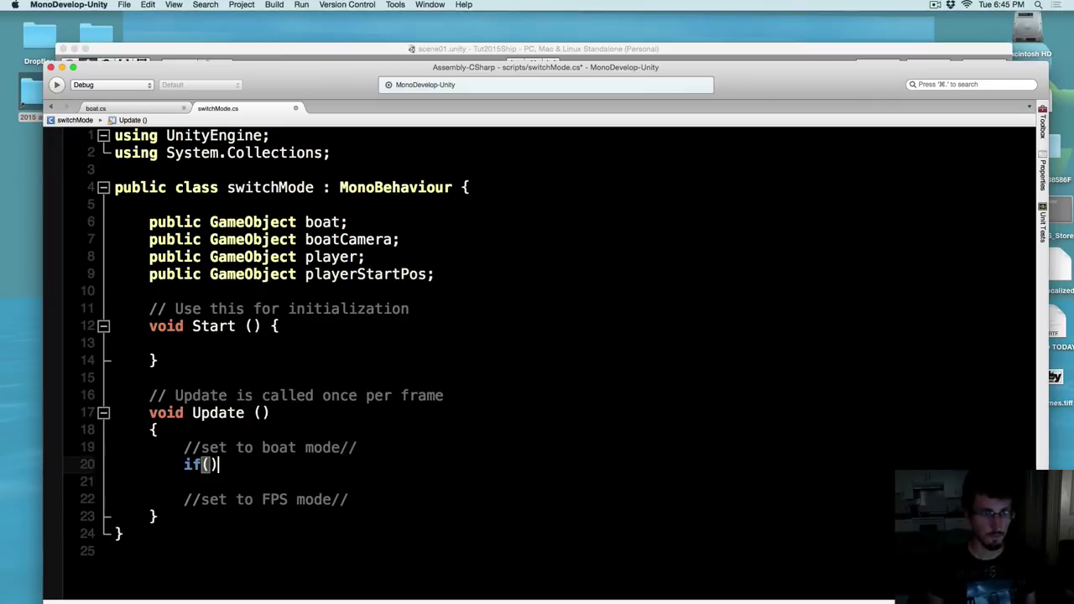
text(Input.)
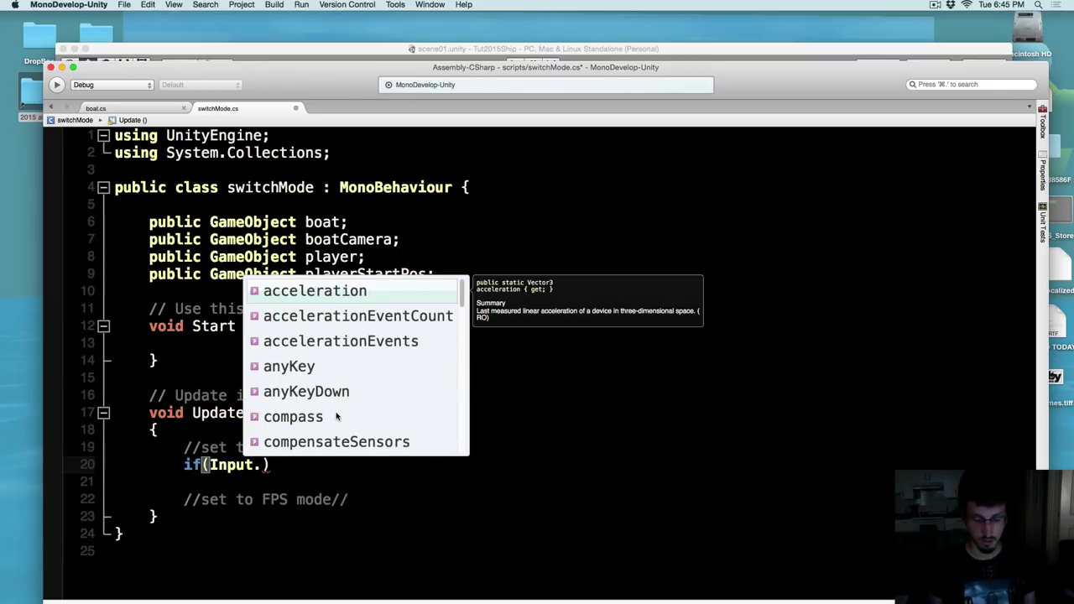
text(get)
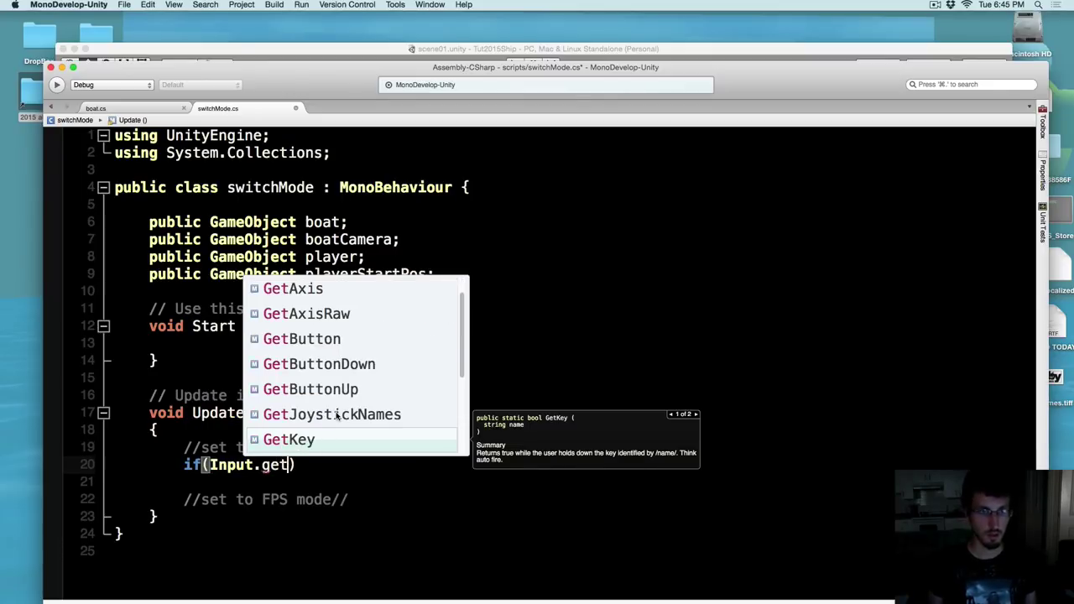
Complete the boat-mode condition as if(Input.GetKey("1")) with an empty brace block
key(Return)
text(()
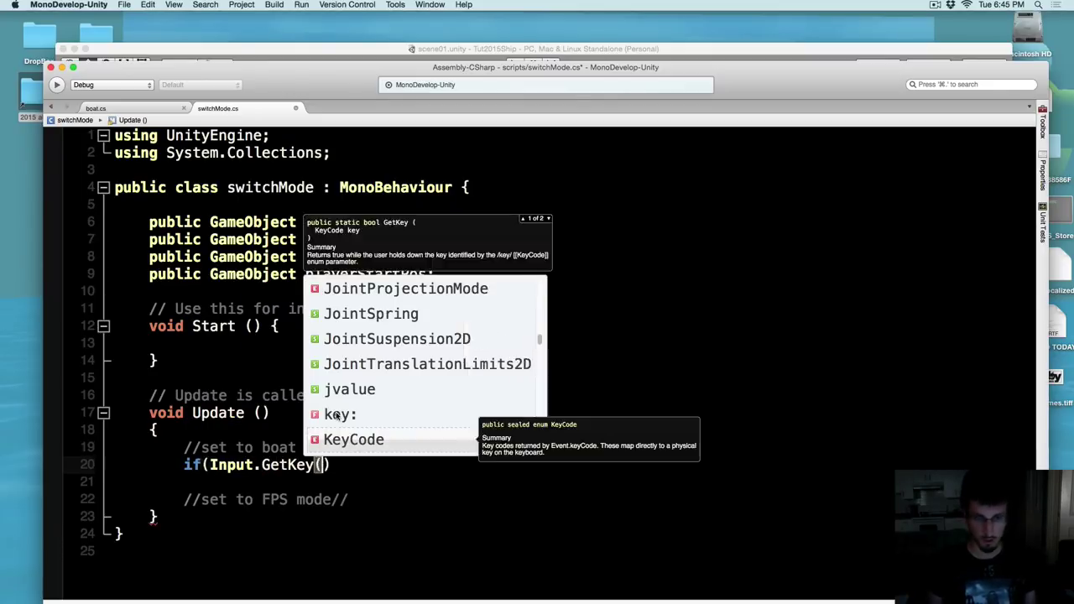
text("1"))
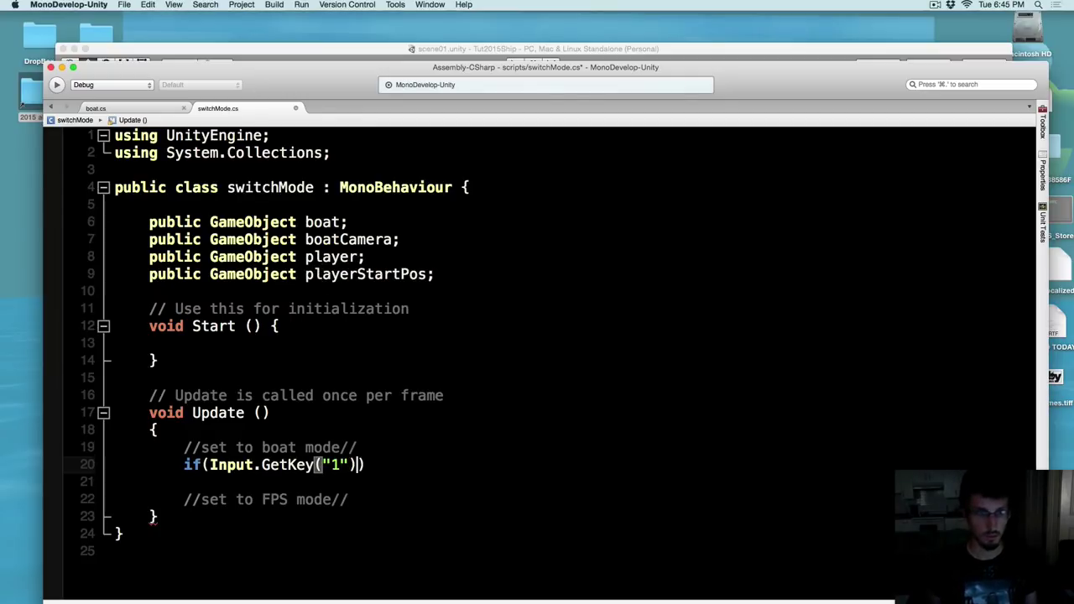
key(End)
key(Return)
text({)
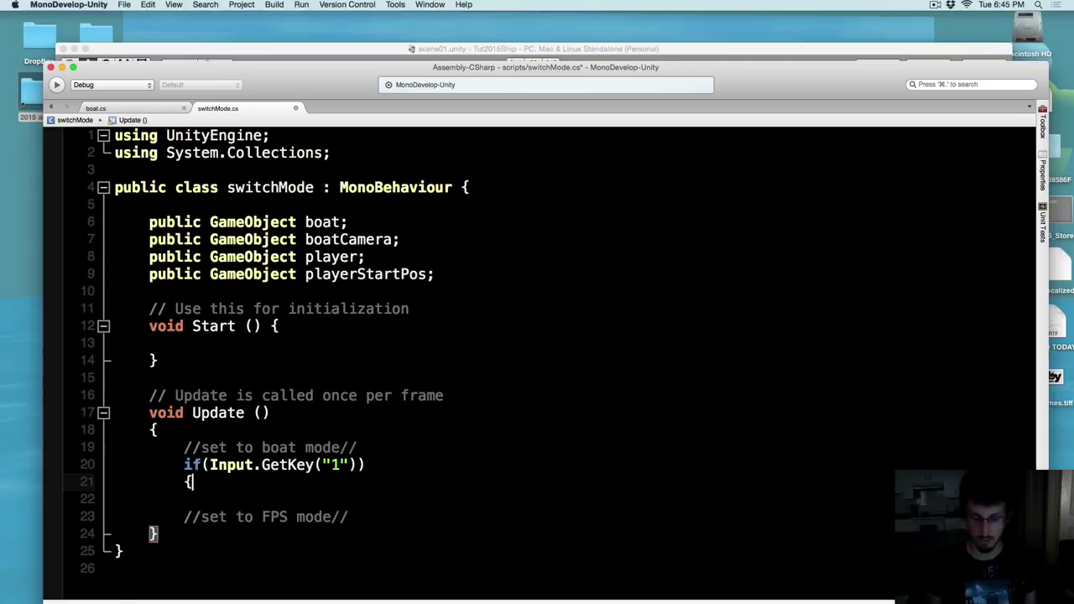
key(Return)
key(Return)
text(})
key(Up)
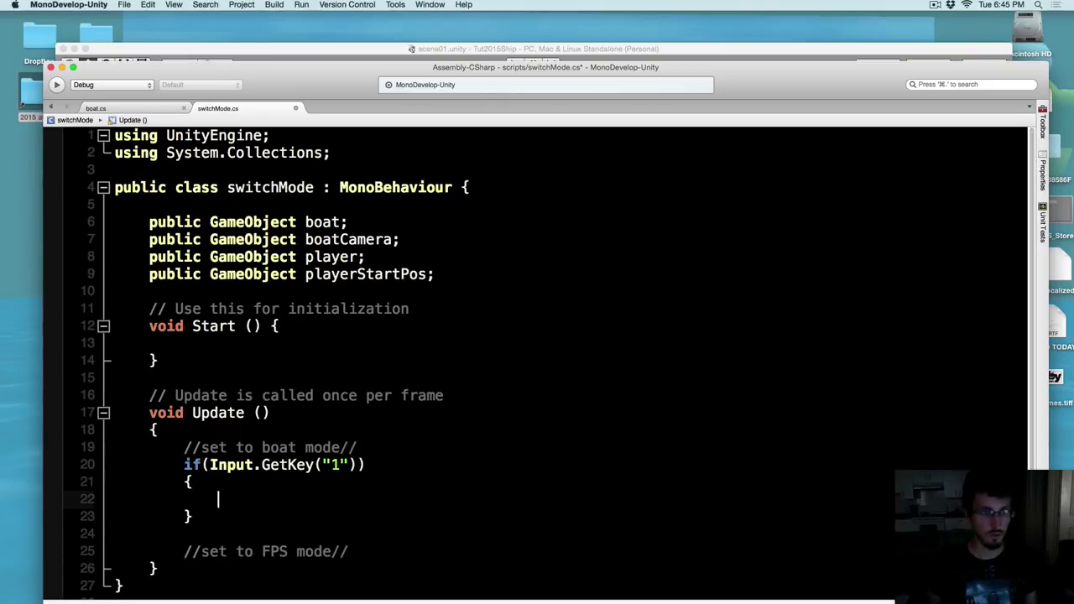
Duplicate the key 1 if-block under the //set to FPS mode// comment for key 2
scroll(193, 503, down, 1)
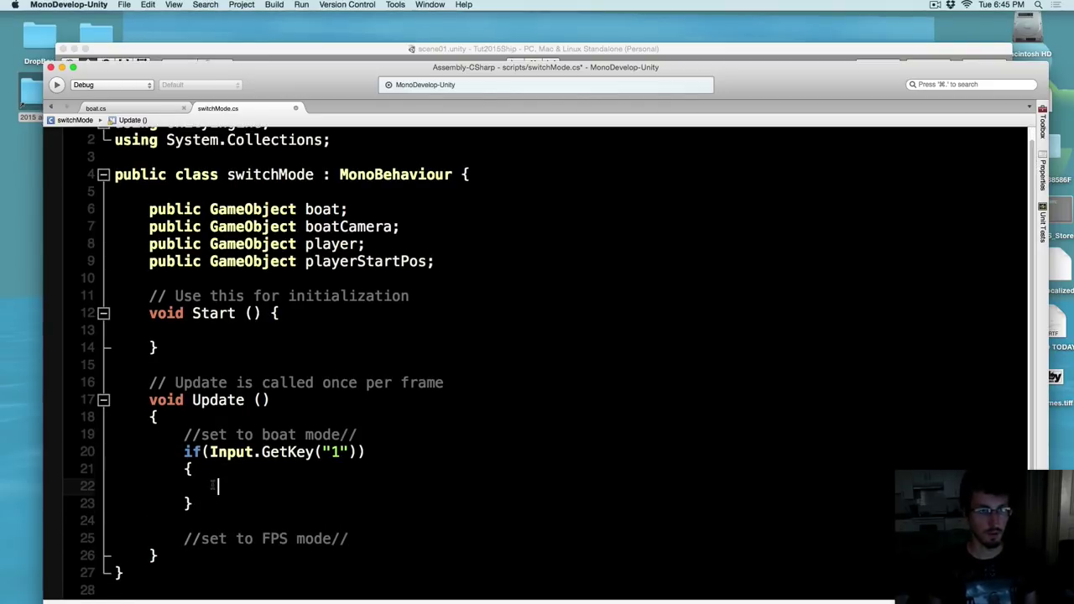
drag(193, 503, 178, 454)
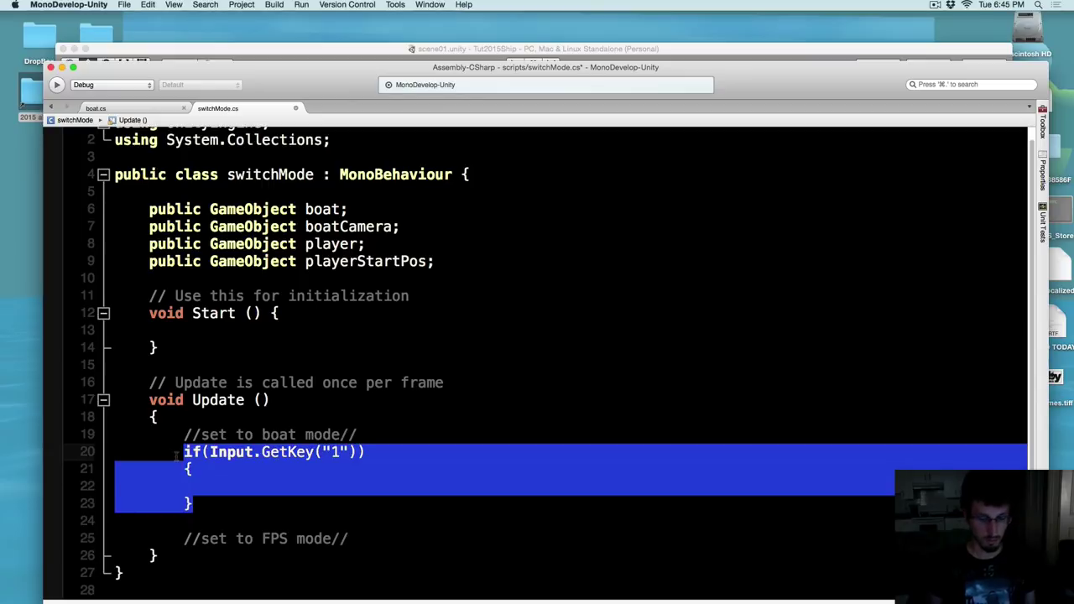
key(super+c)
click(363, 538)
key(Return)
key(super+v)
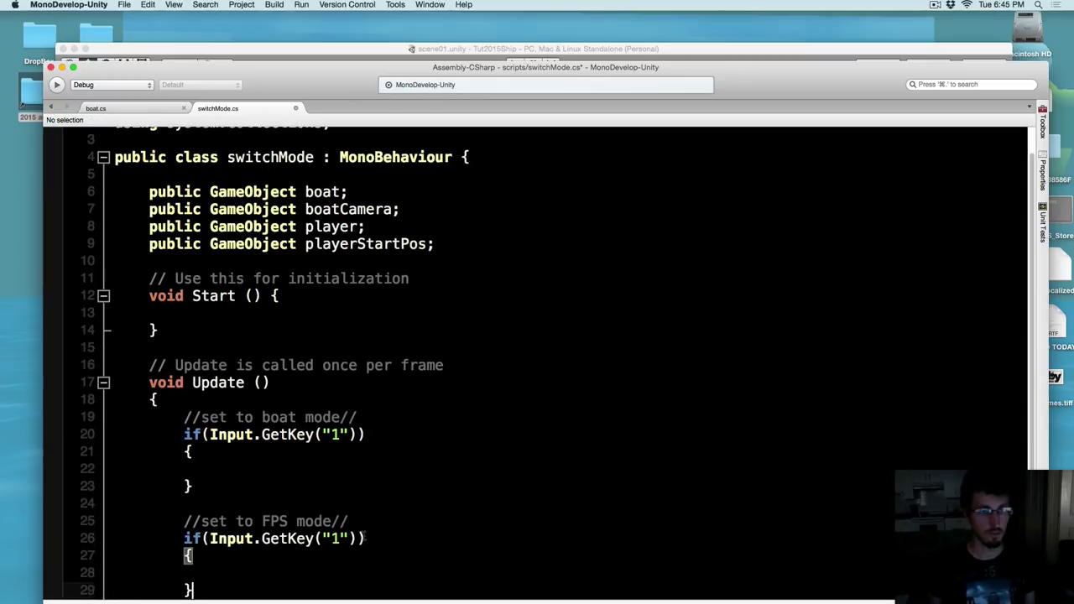
scroll(363, 539, down, 3)
click(338, 486)
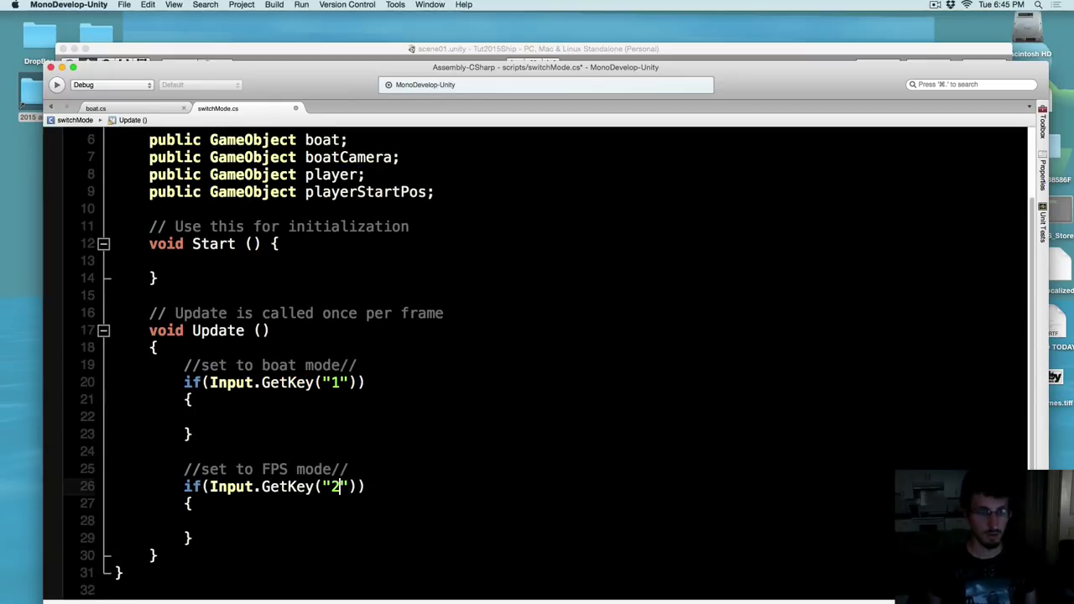
click(270, 418)
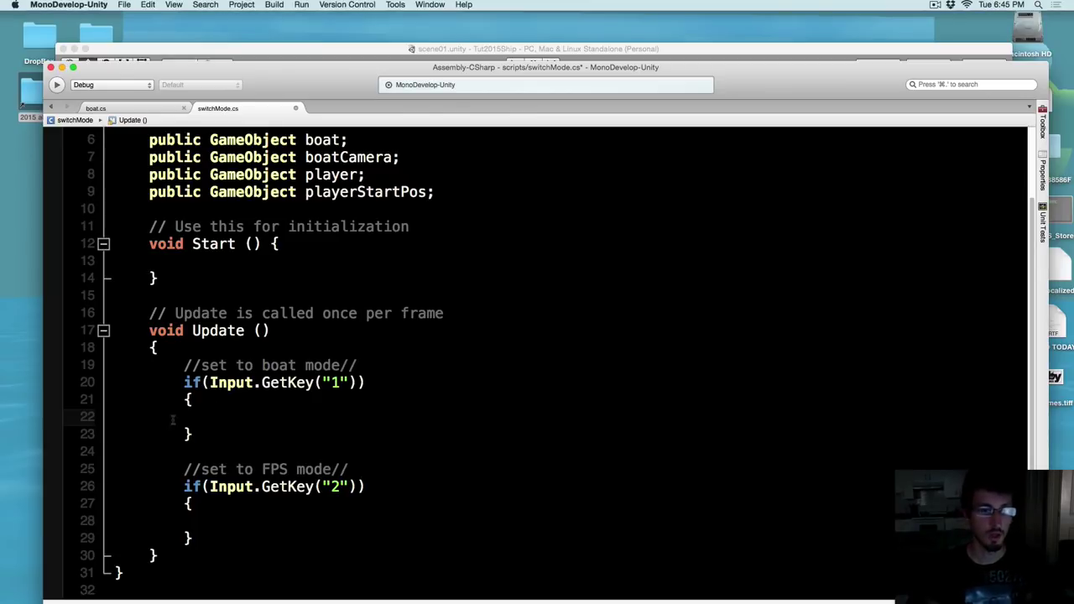
Add print ("I pressed 1"); inside the key 1 block
click(232, 516)
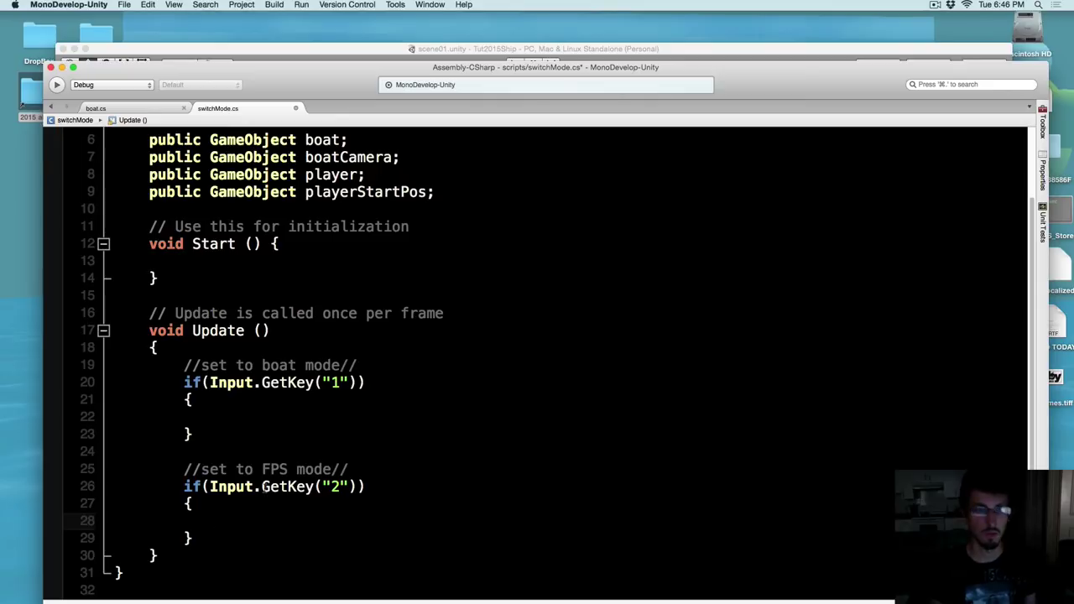
click(228, 416)
key(Tab)
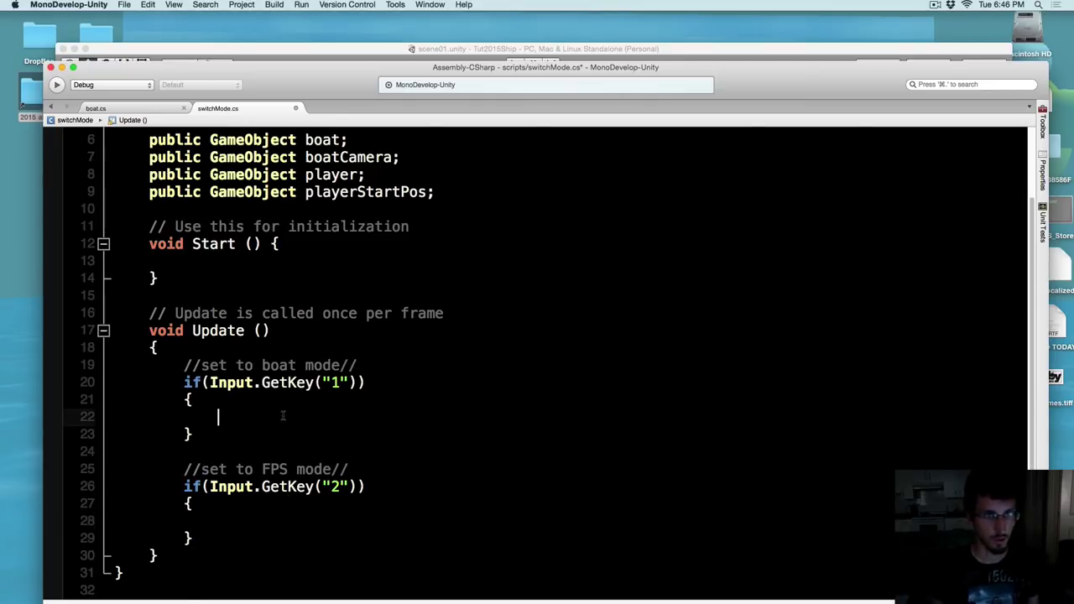
scroll(282, 415, up, 2)
scroll(334, 390, down, 2)
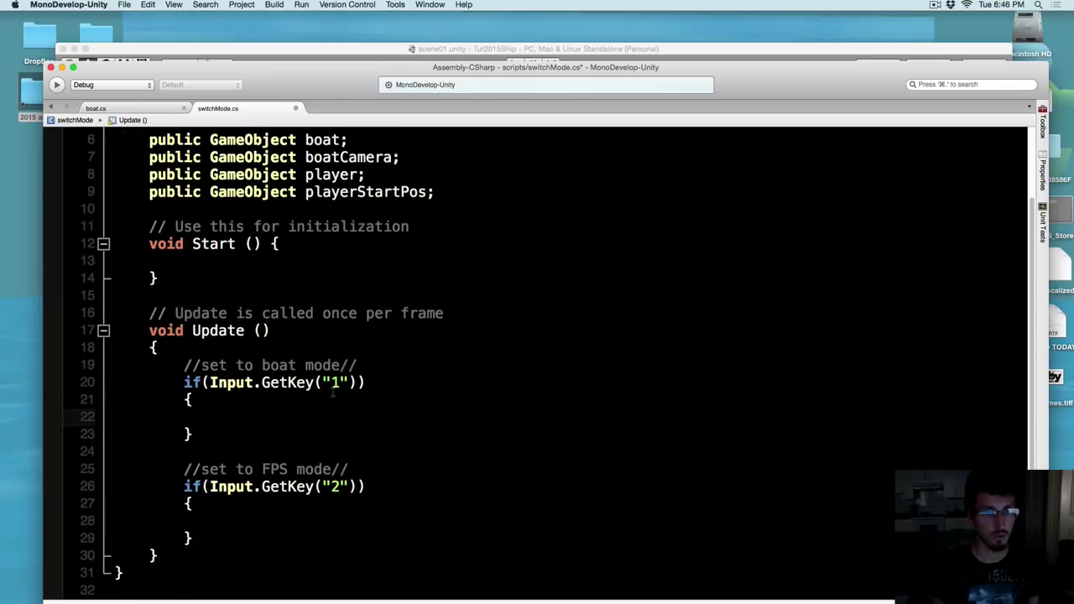
text(b)
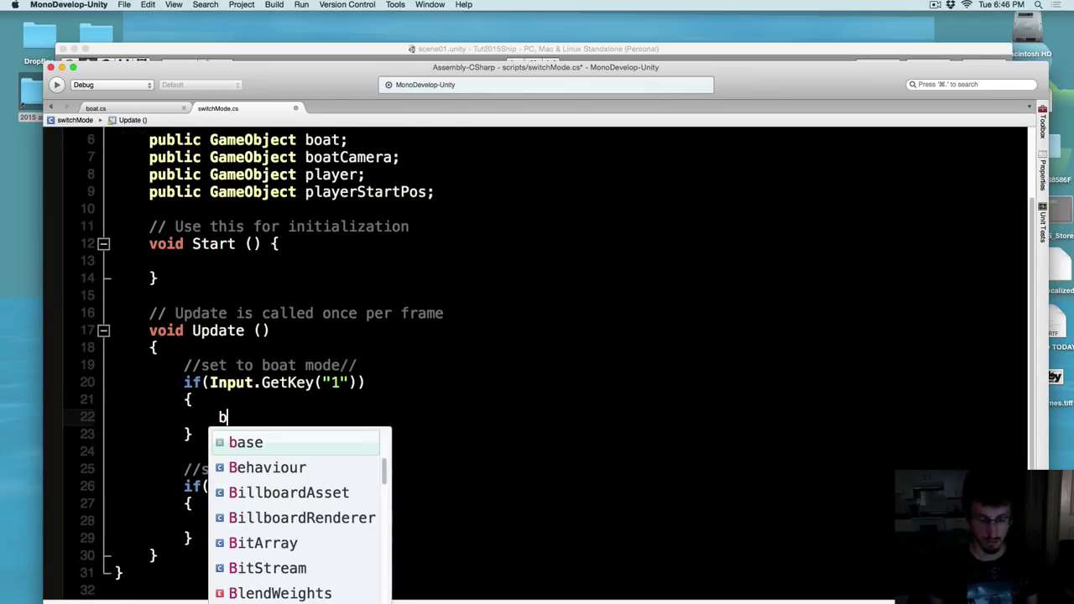
key(BackSpace)
scroll(536, 360, up, 2)
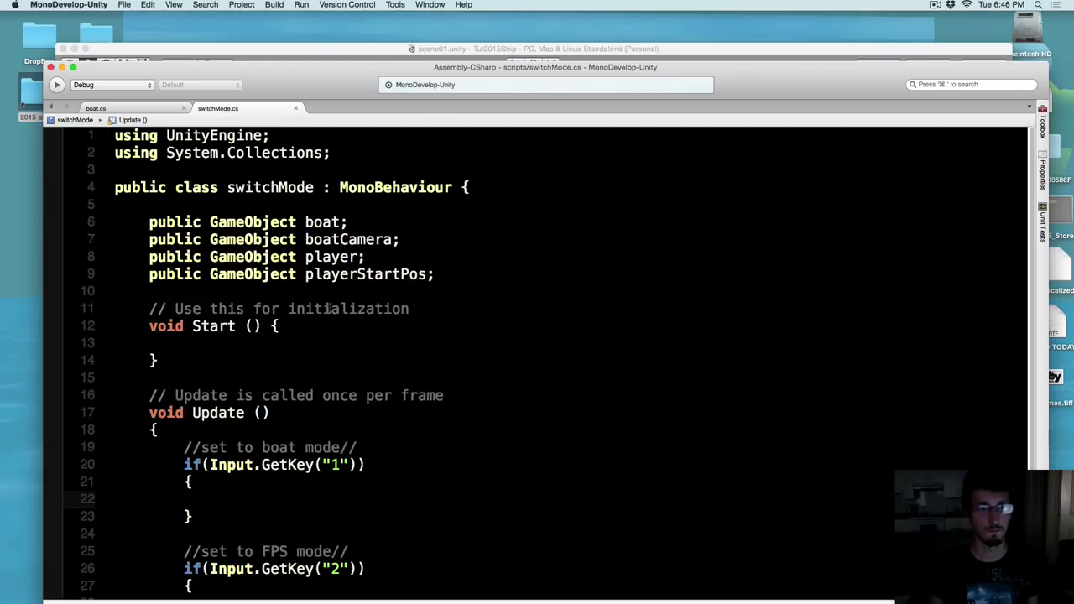
text(print)
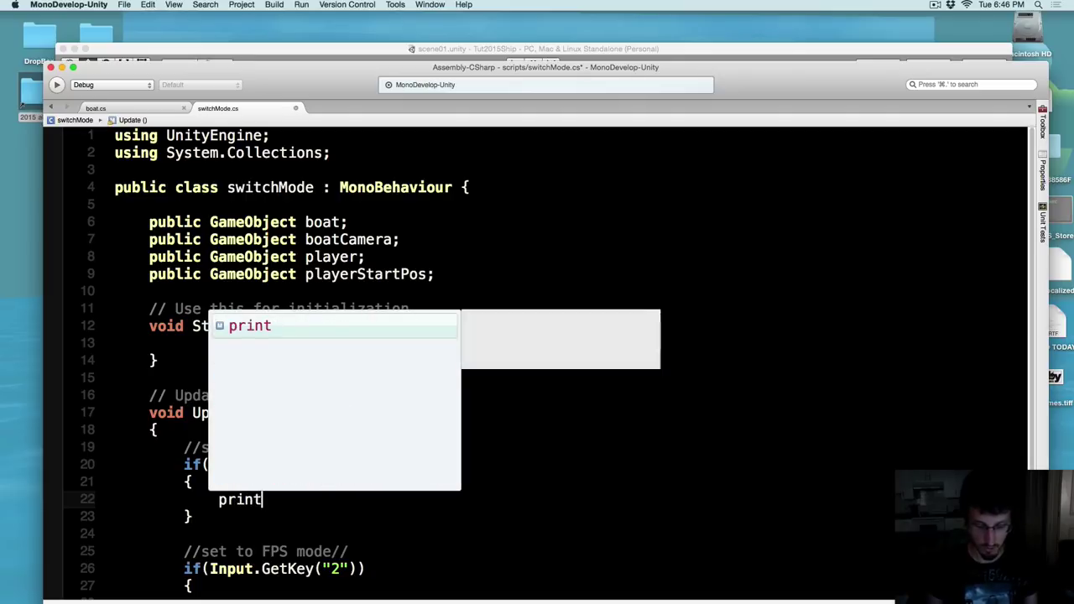
text( ()"I presse)
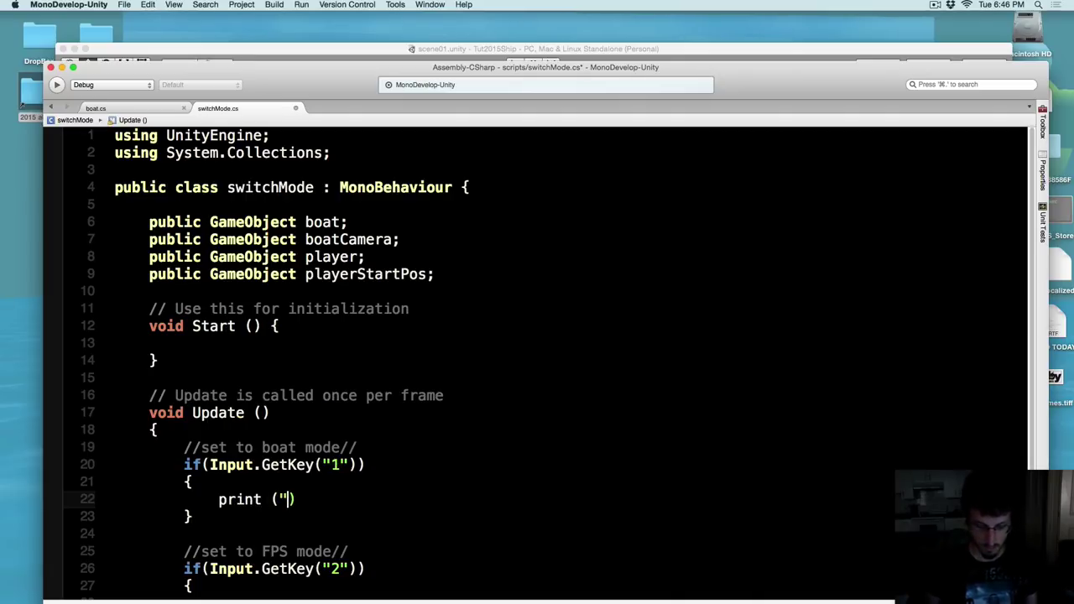
text(d 1)
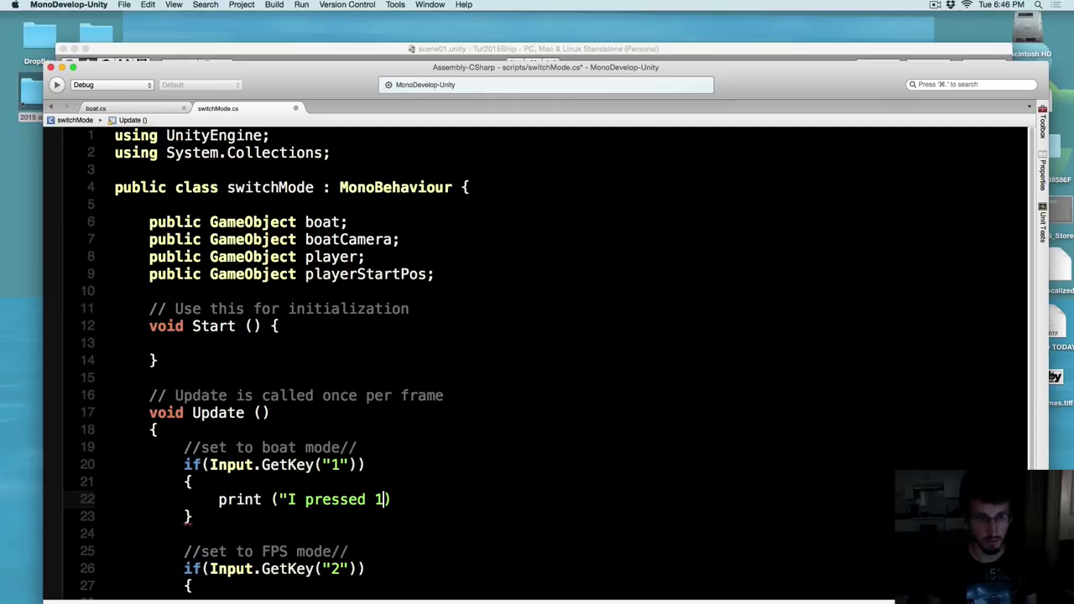
text(");)
Copy the print into the key 2 block, change it to "I pressed 2", and save the script
scroll(326, 413, down, 2)
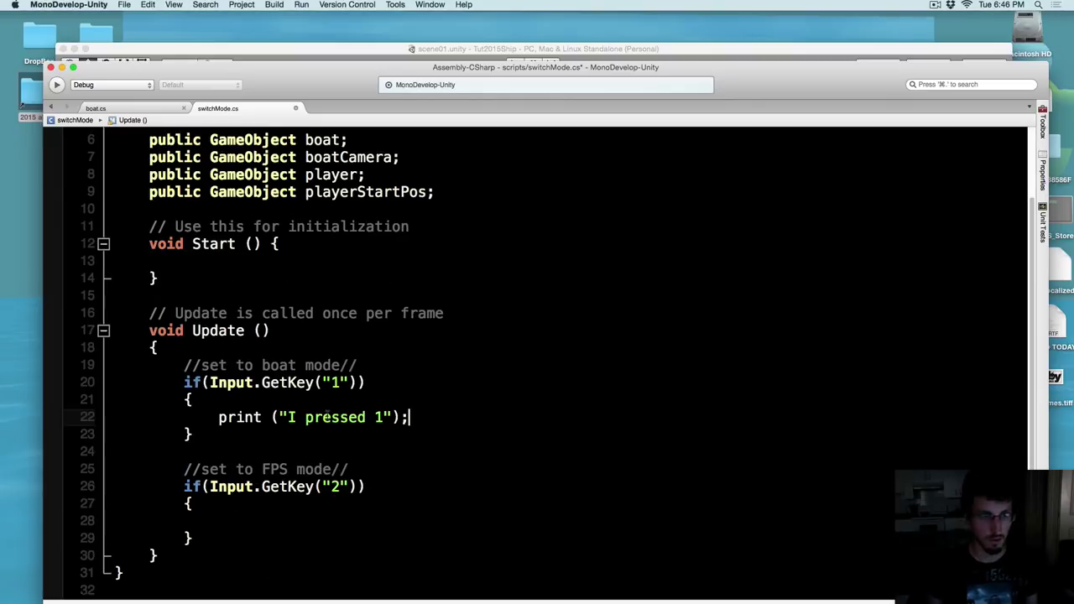
drag(409, 417, 218, 417)
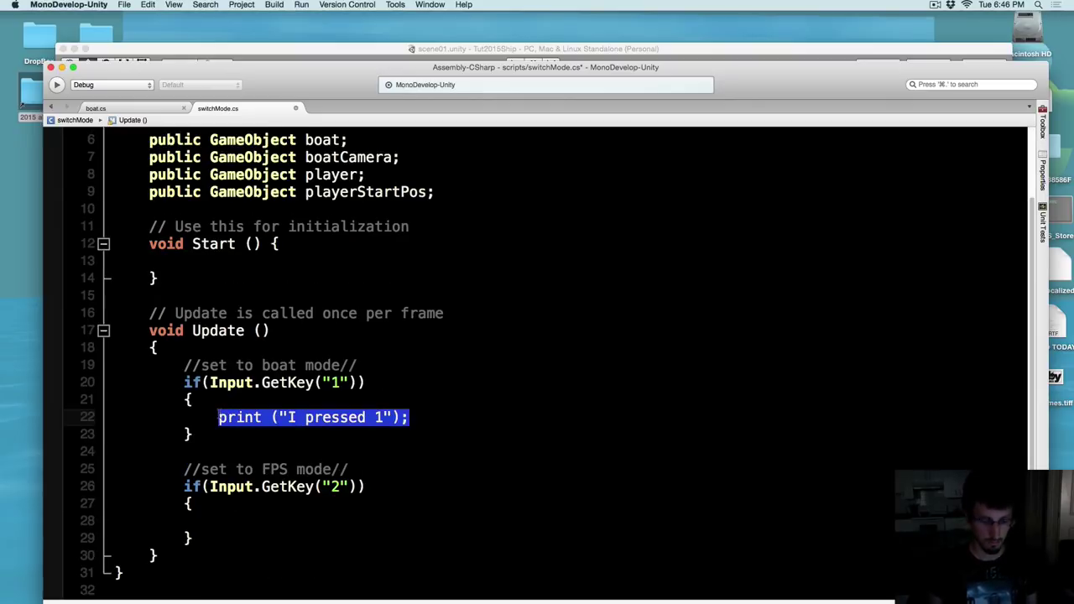
click(230, 524)
key(super+v)
double_click(379, 521)
text(2)
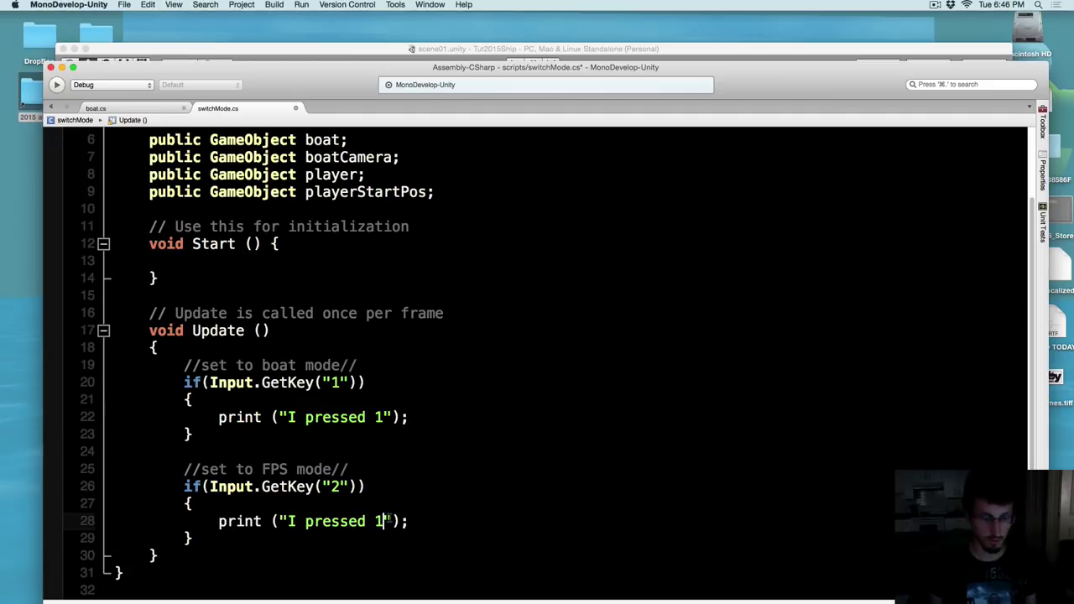
key(super+s)
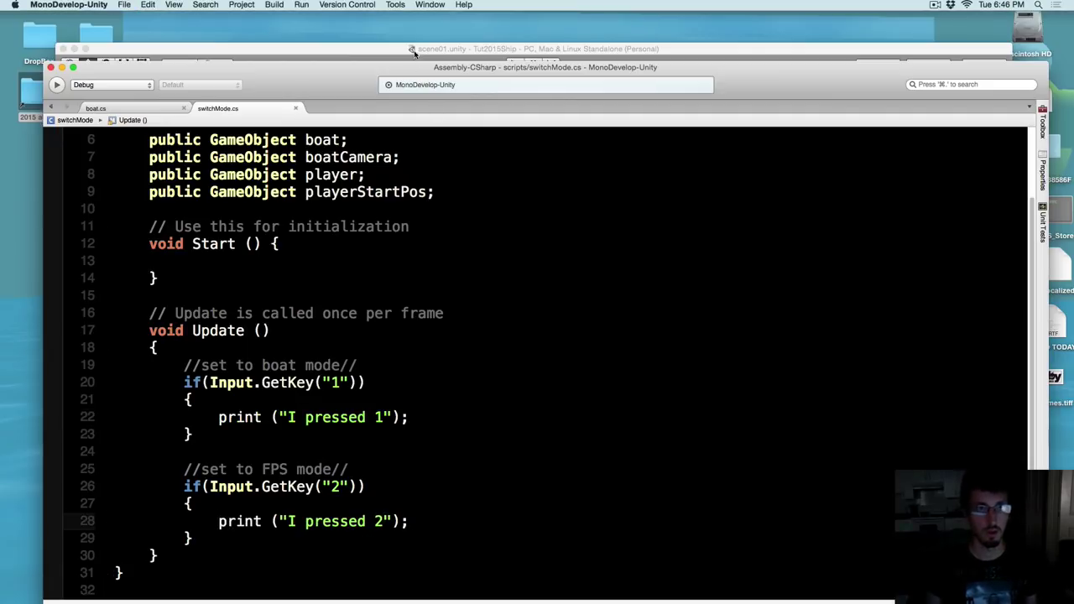
click(416, 52)
Play the scene and press 1 and 2 twice each to log their console messages
click(514, 64)
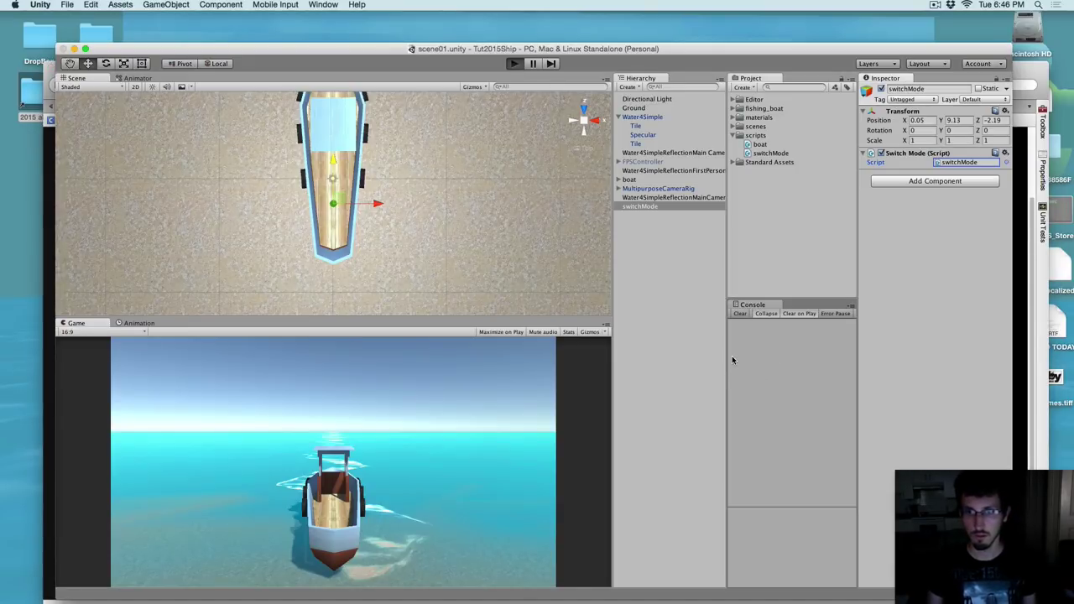
key(super+p)
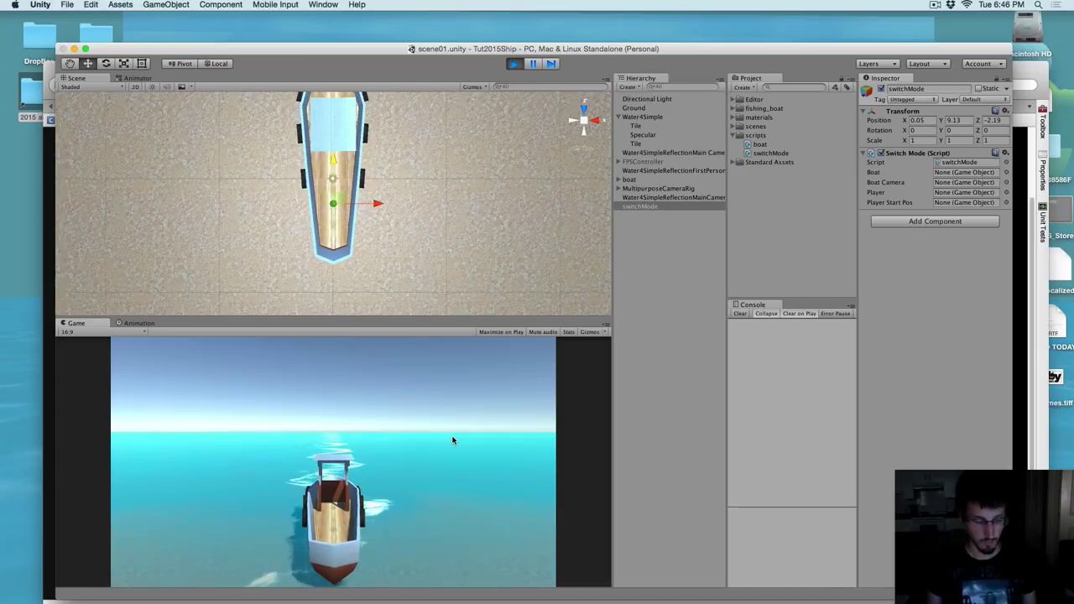
key(1)
key(2)
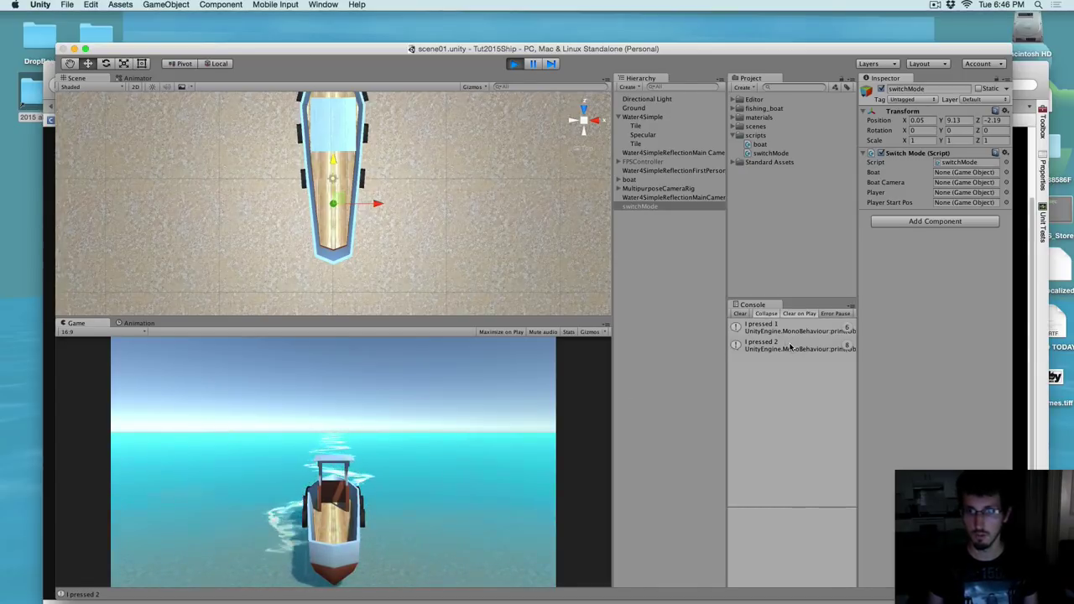
key(1)
key(2)
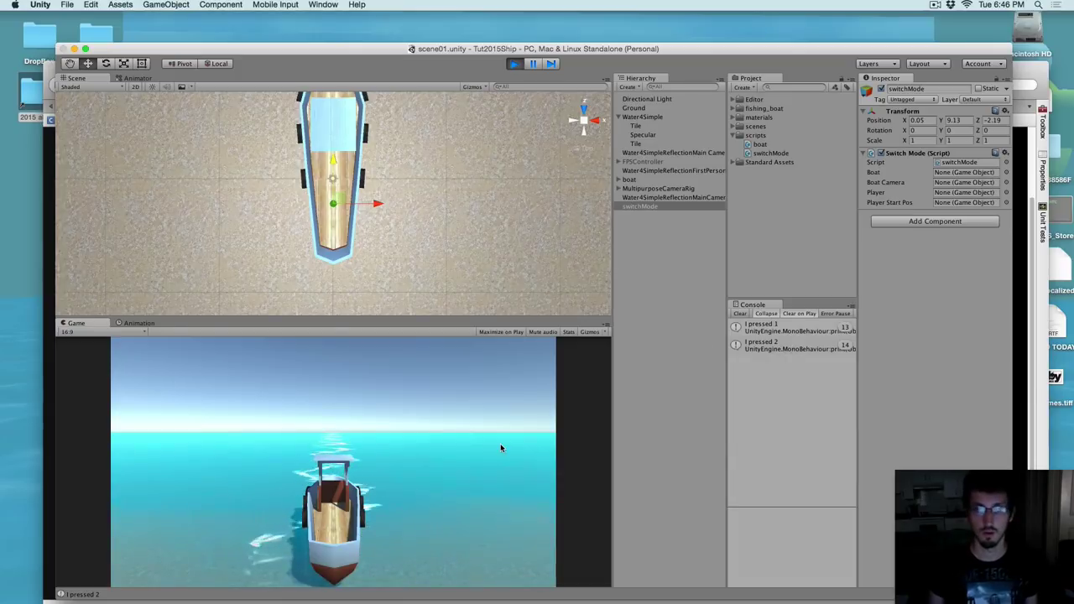
Steer the boat around to the left several times during the play test
key(Left)
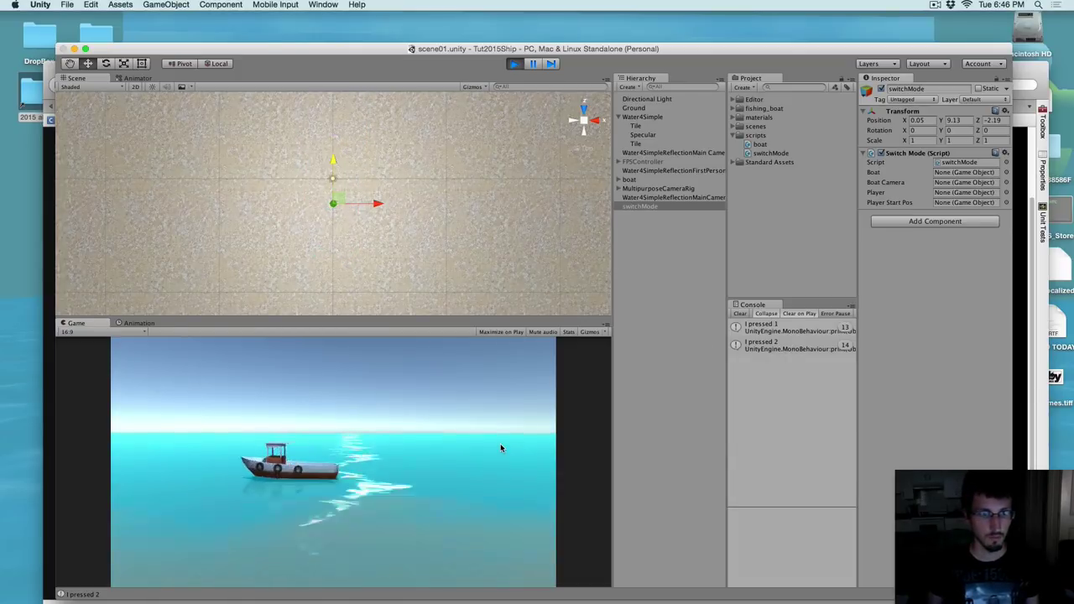
key(Left)
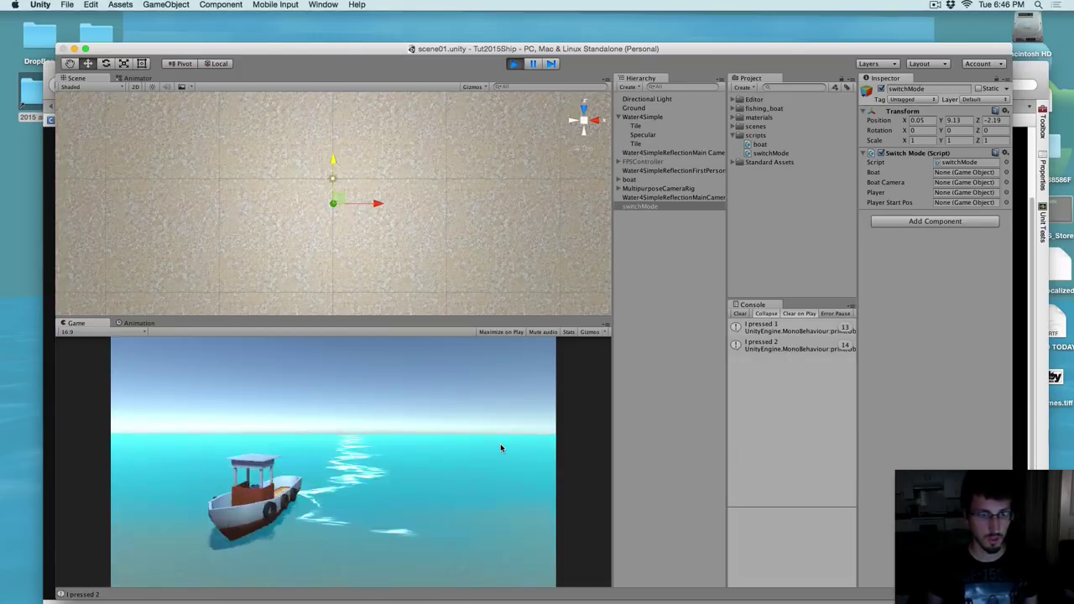
key(Left)
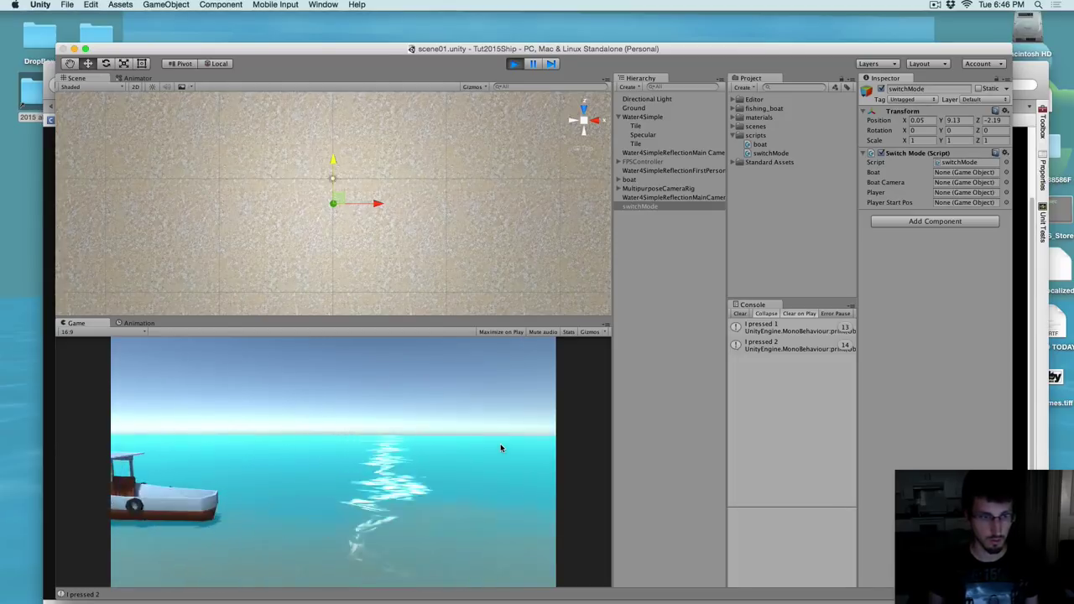
key(Left)
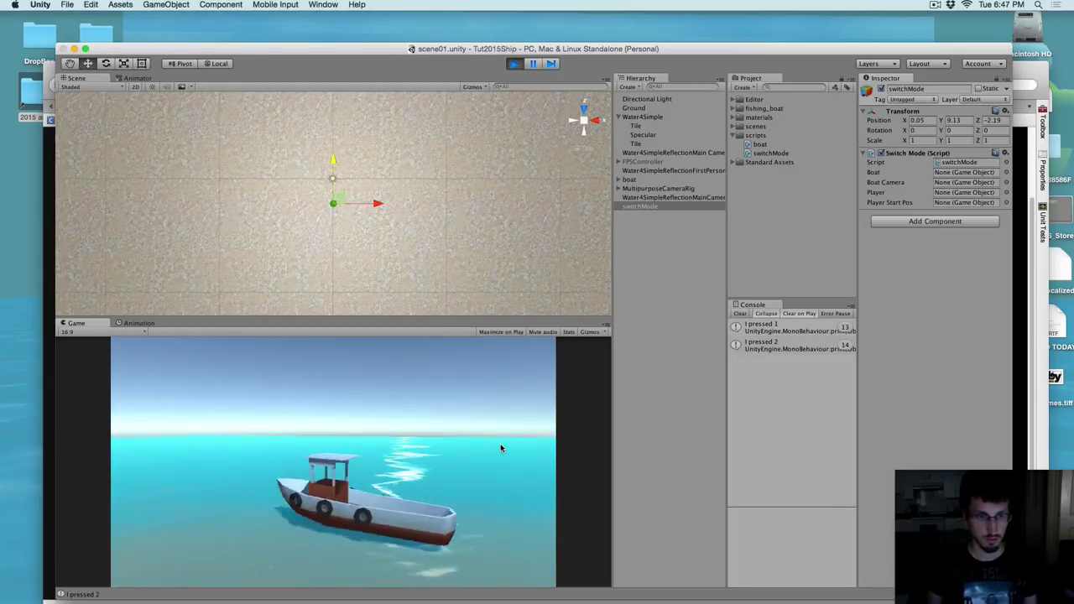
key(Left)
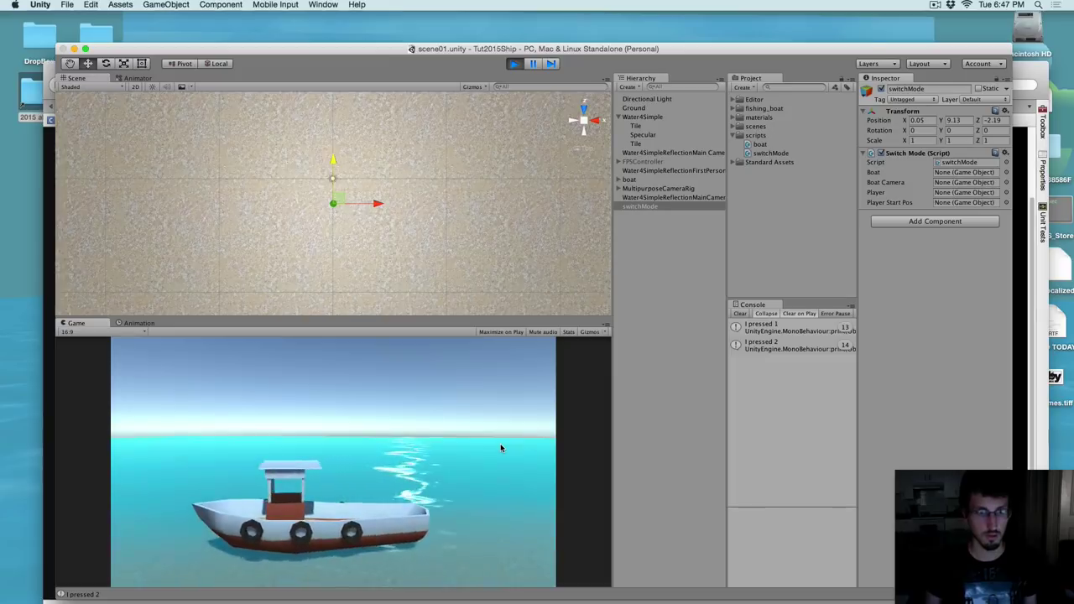
Stop playing, select switchMode, and assign boat and MultipurposeCameraRig to Boat and Boat Camera
key(super+p)
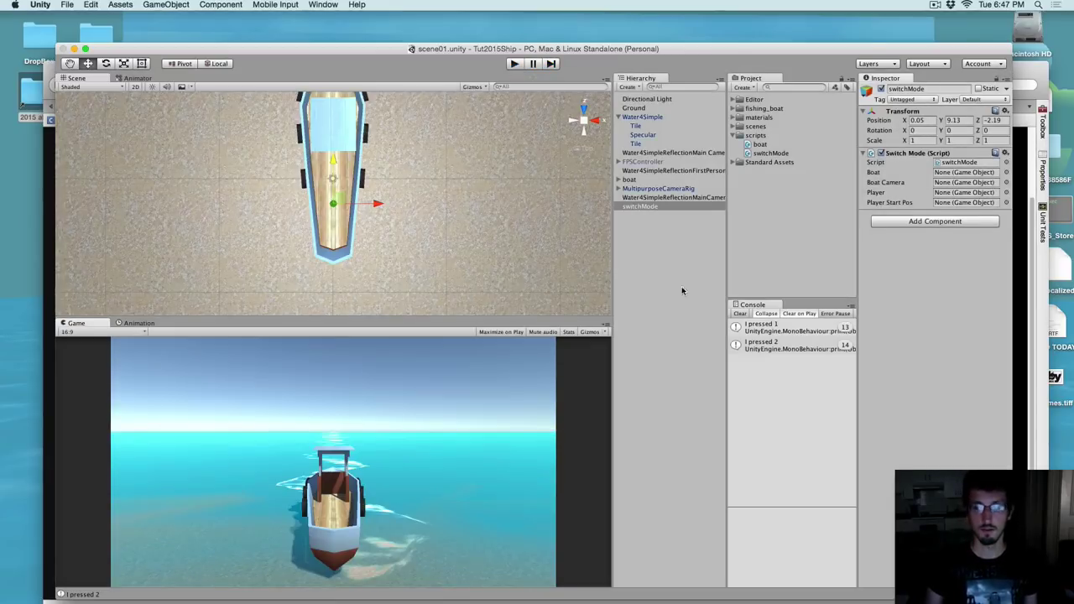
click(671, 294)
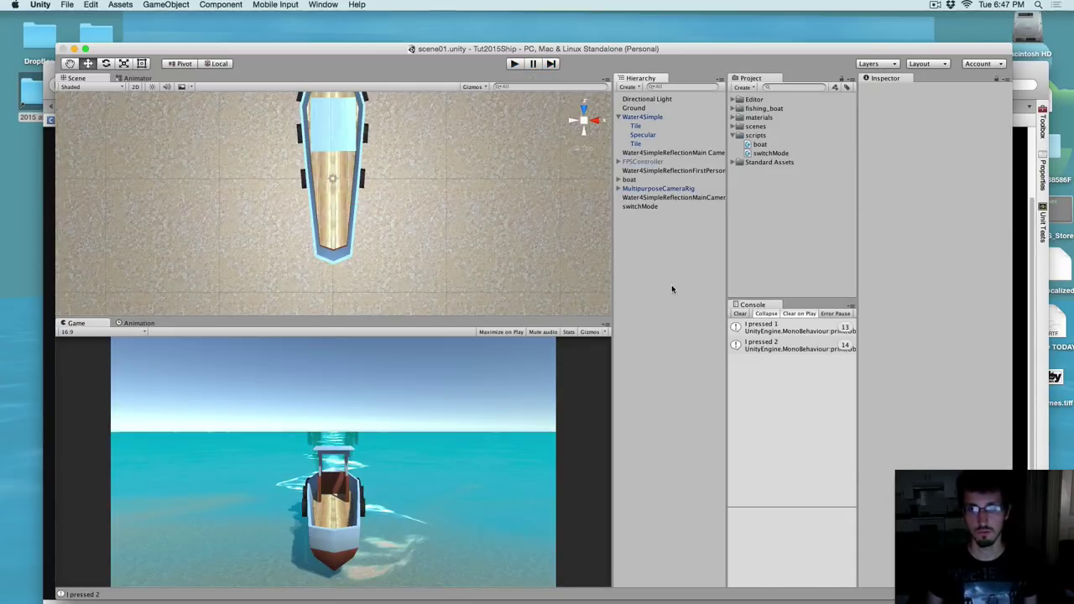
click(643, 206)
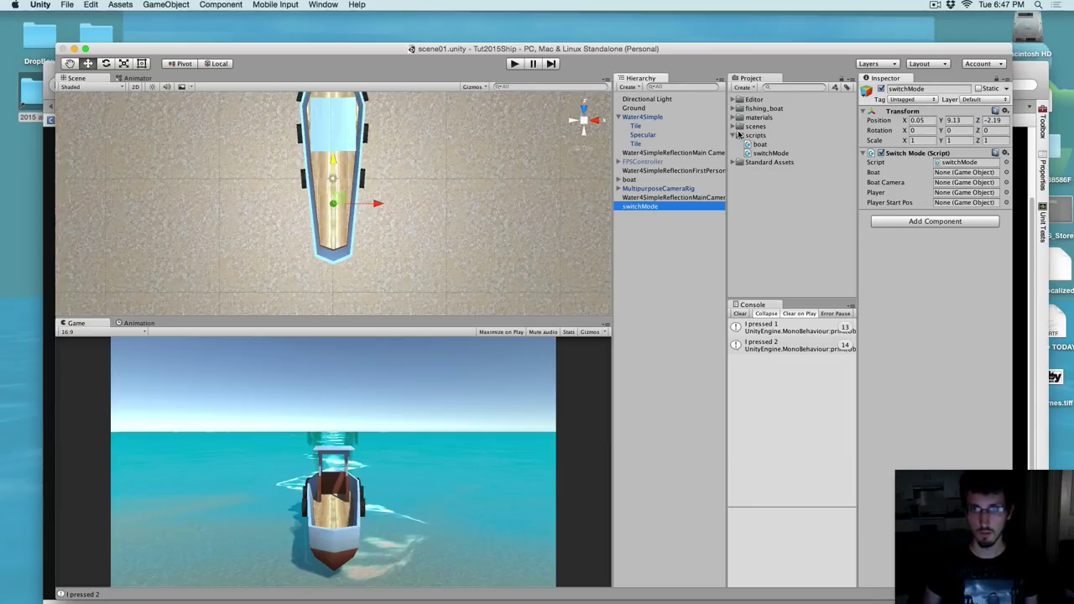
drag(629, 179, 956, 177)
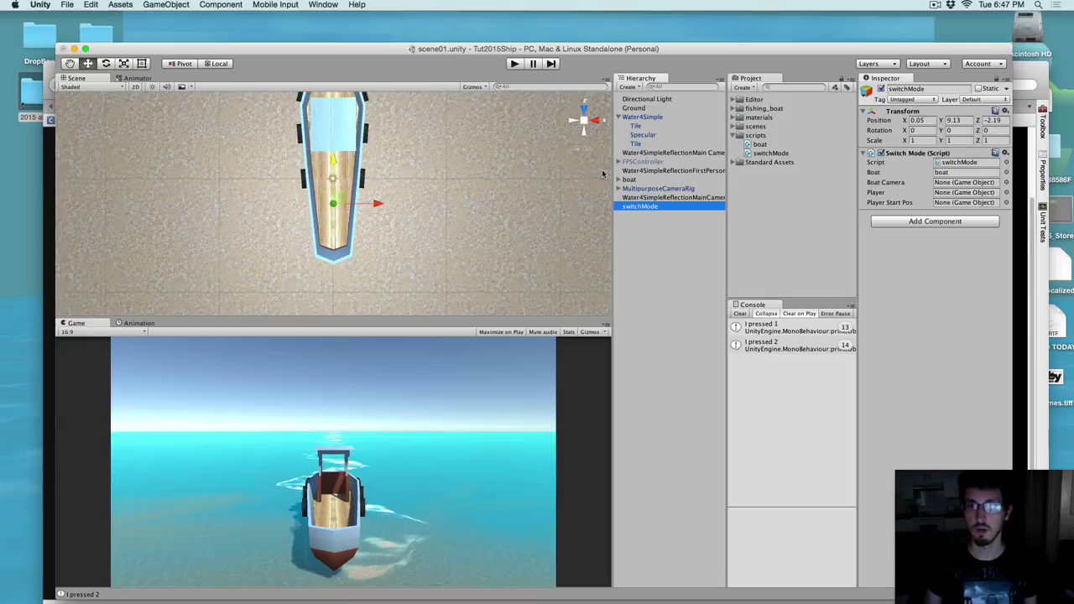
click(653, 191)
drag(652, 191, 738, 183)
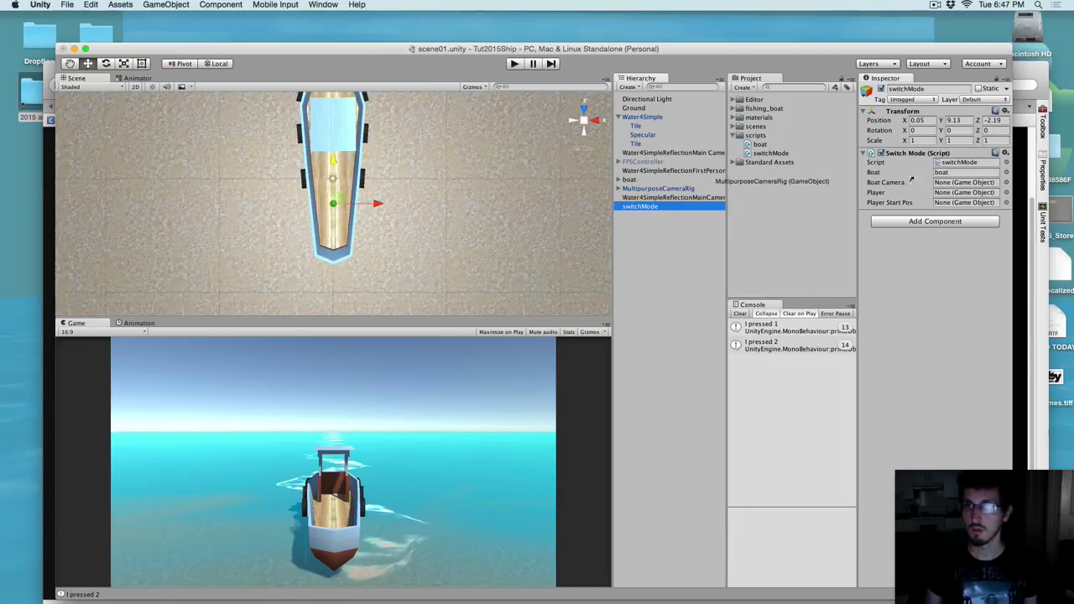
drag(911, 179, 963, 182)
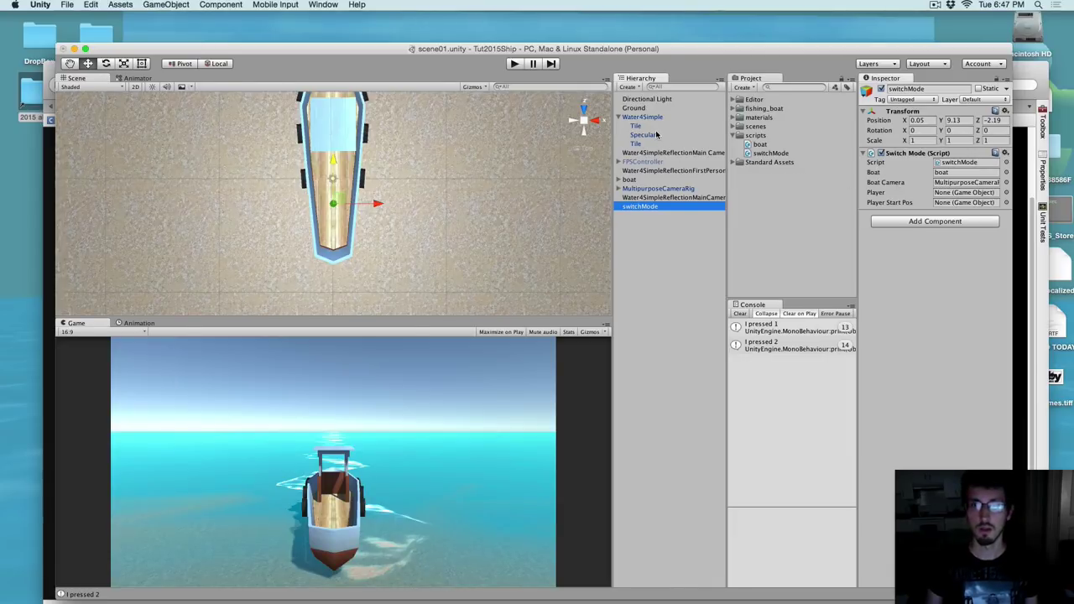
Assign FPSController to Player and boat's child playerStartPos to Player Start Pos
drag(646, 163, 952, 194)
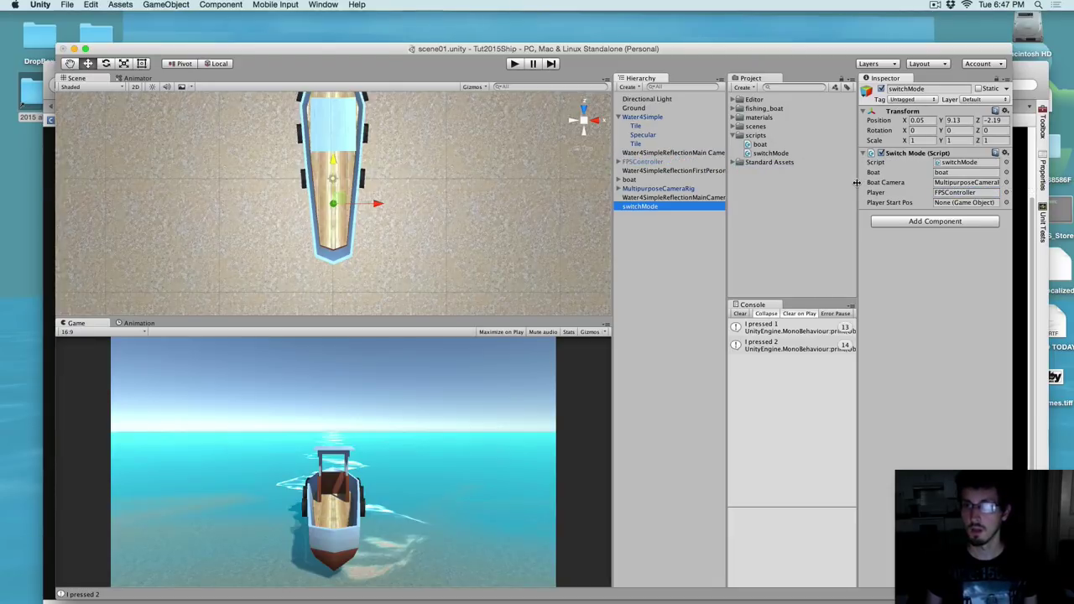
click(619, 180)
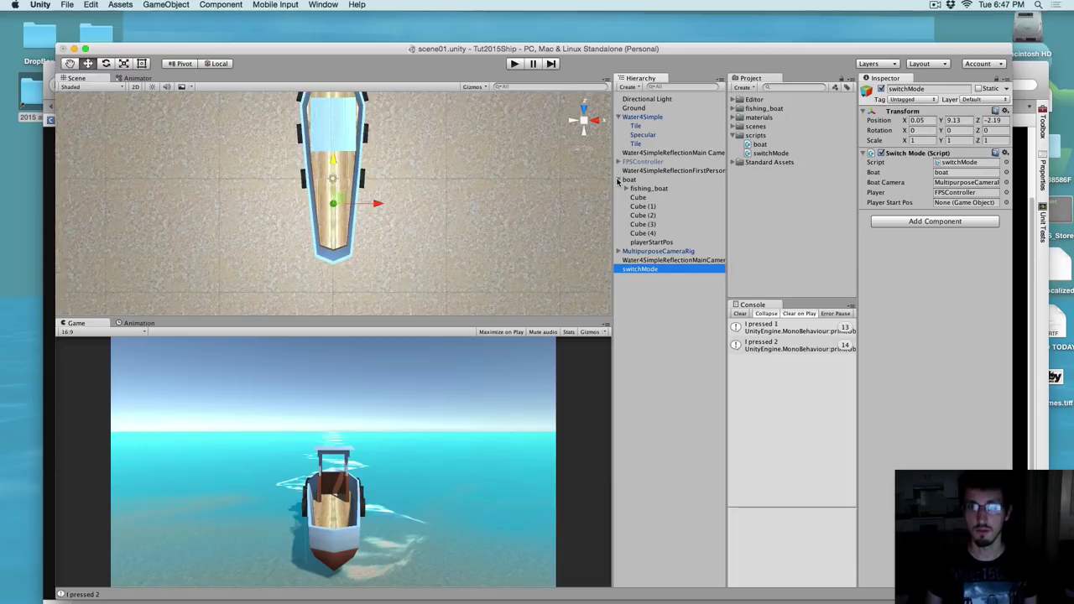
drag(646, 243, 954, 202)
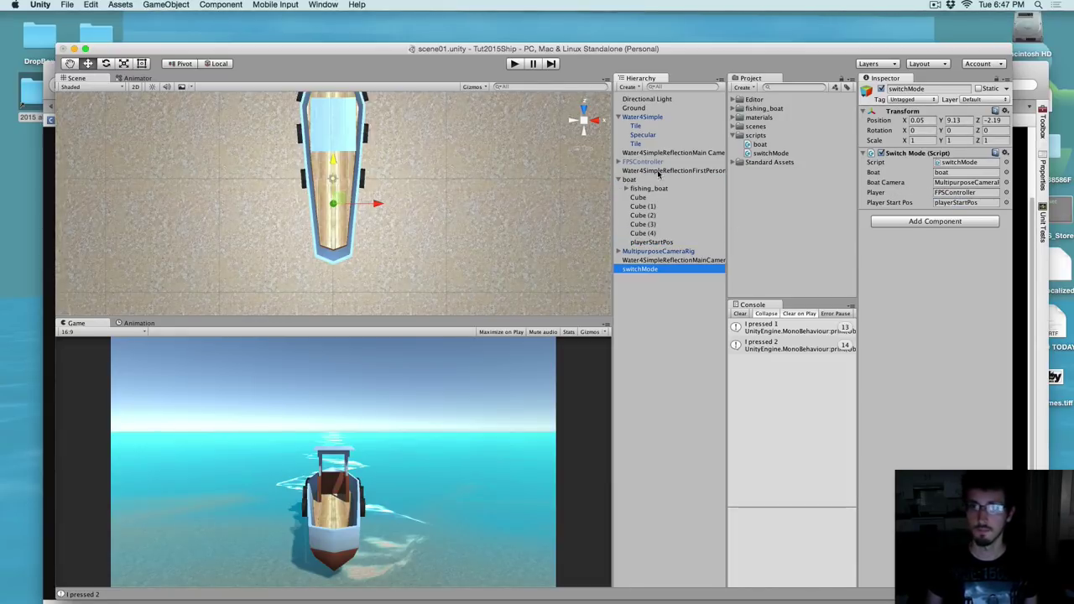
click(620, 180)
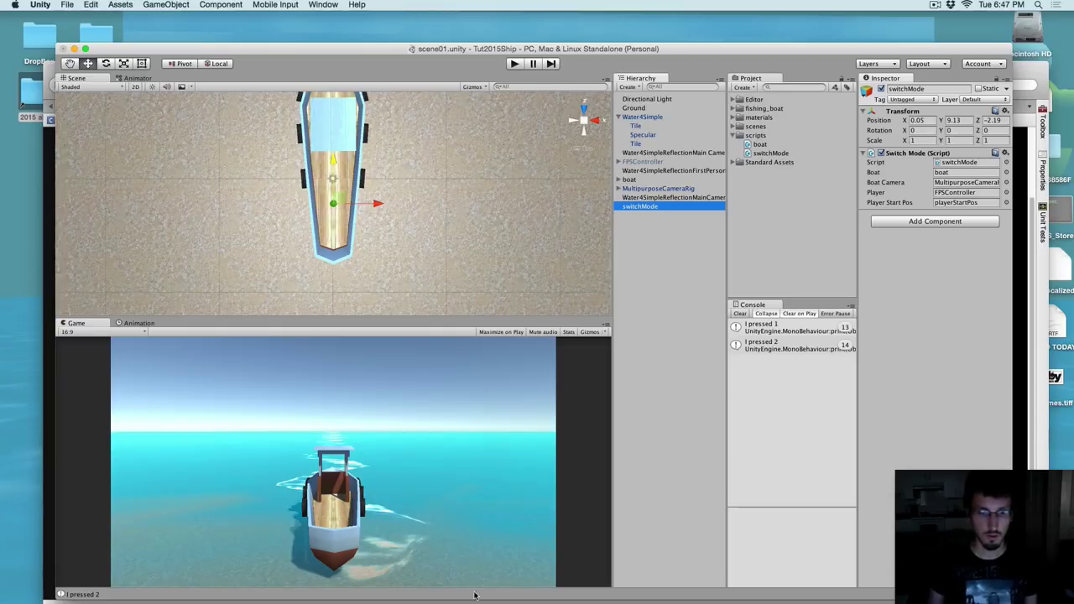
Open switchMode and delete the 'I pressed 1' and 'I pressed 2' print statements
double_click(80, 594)
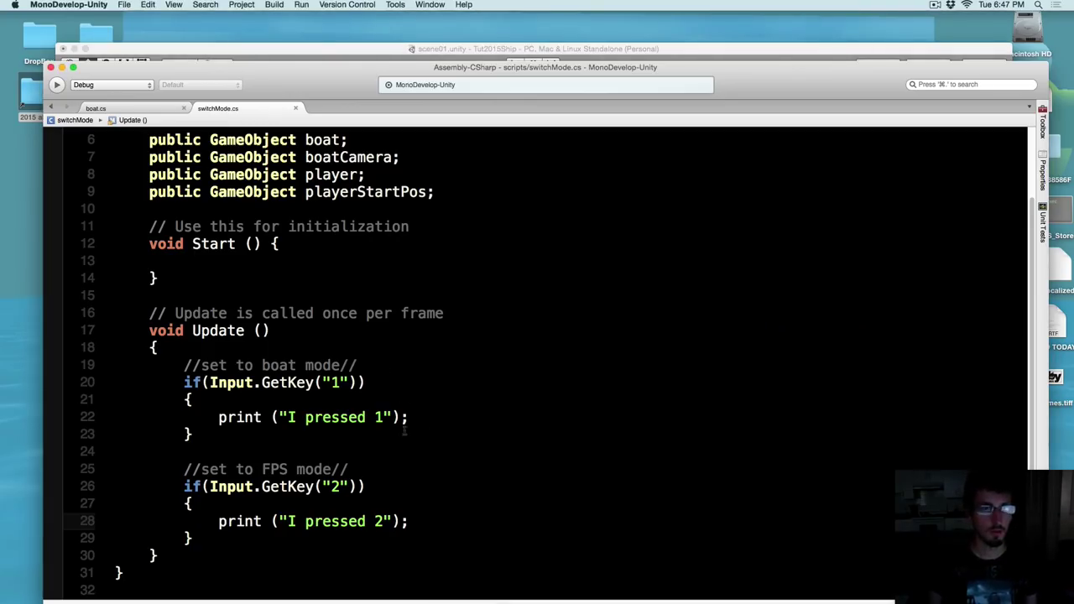
drag(422, 411, 218, 417)
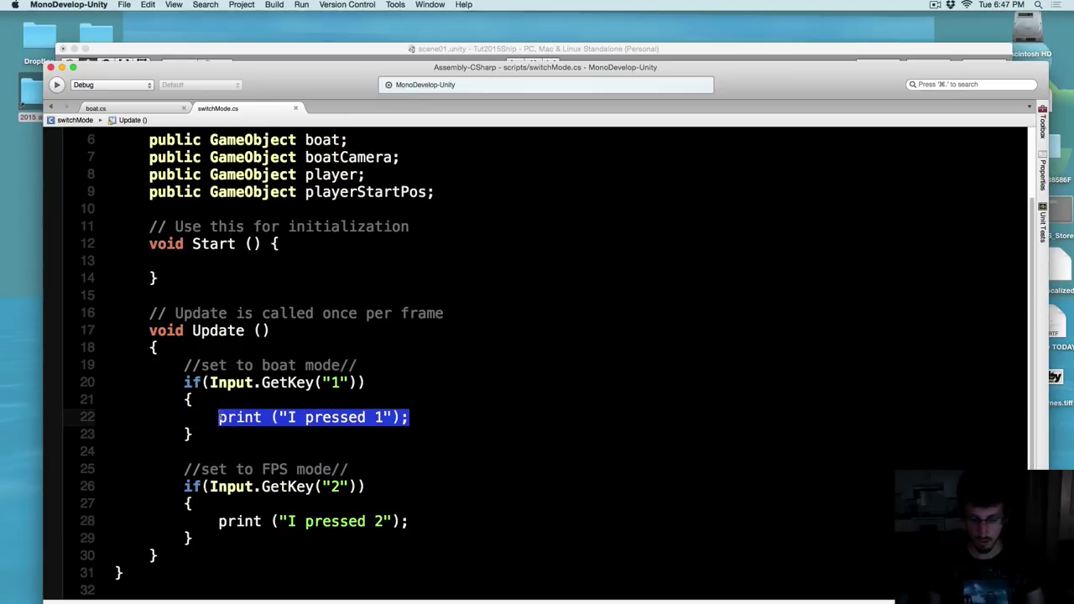
key(BackSpace)
drag(411, 521, 217, 521)
key(BackSpace)
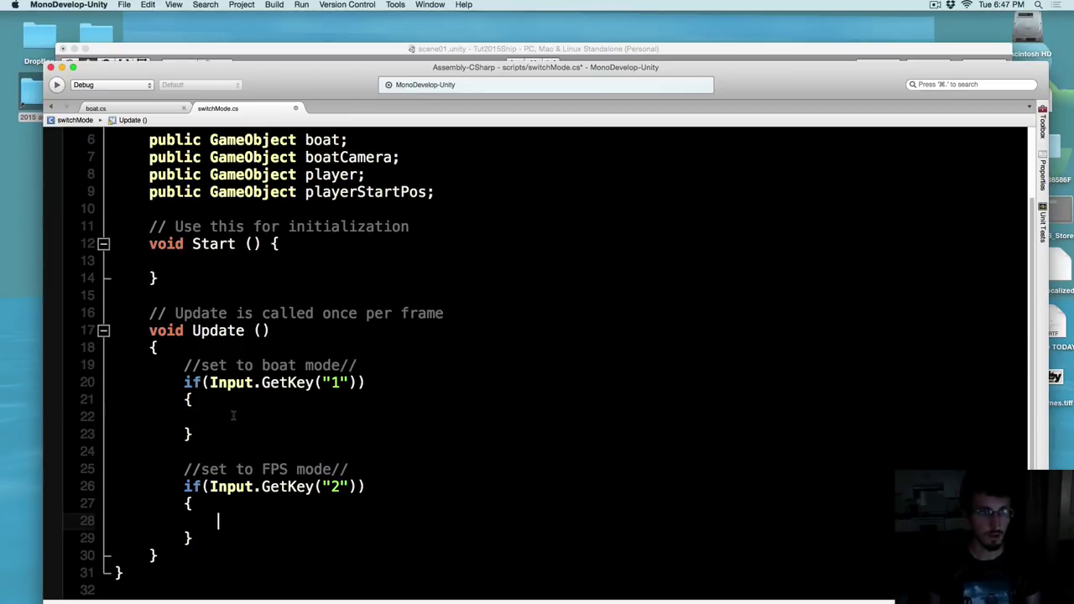
click(230, 418)
On line 22, write boat.GetComponent<Rigidbody>() with autocomplete
scroll(323, 417, up, 3)
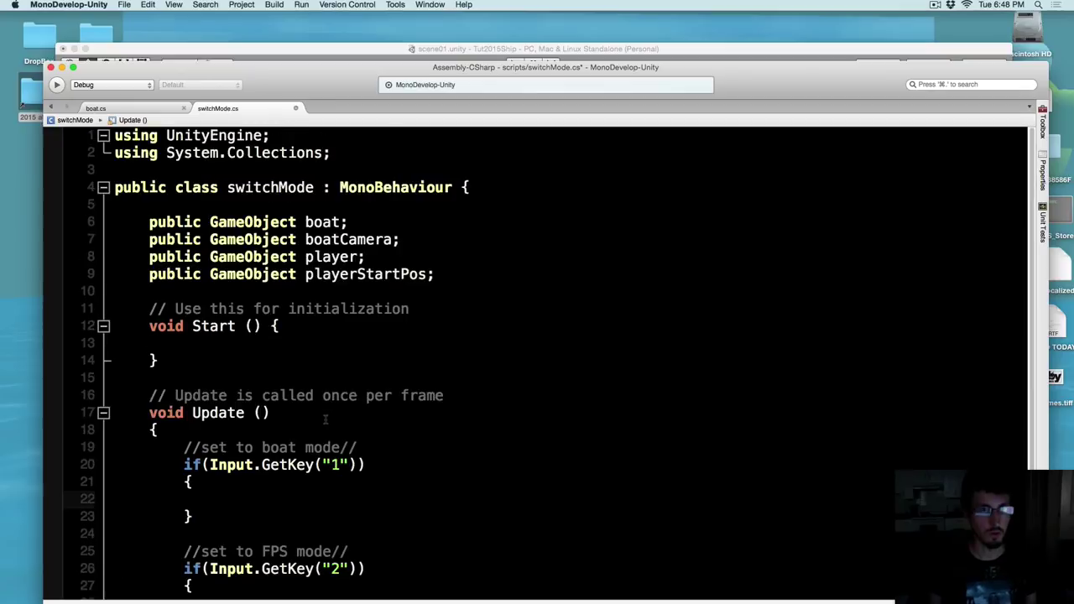
scroll(329, 417, down, 3)
text(boat)
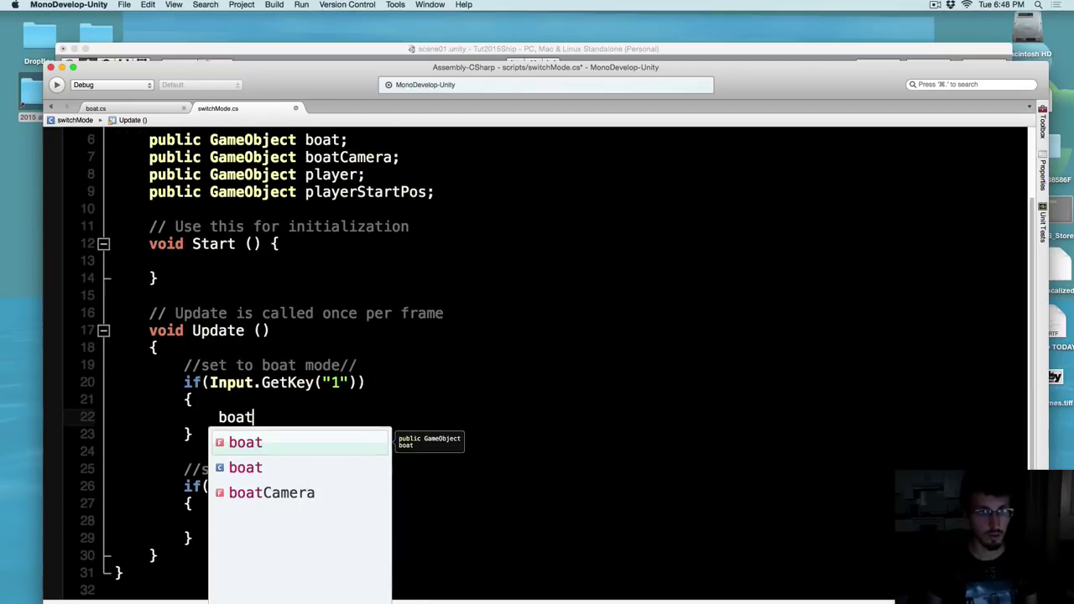
text(.getC)
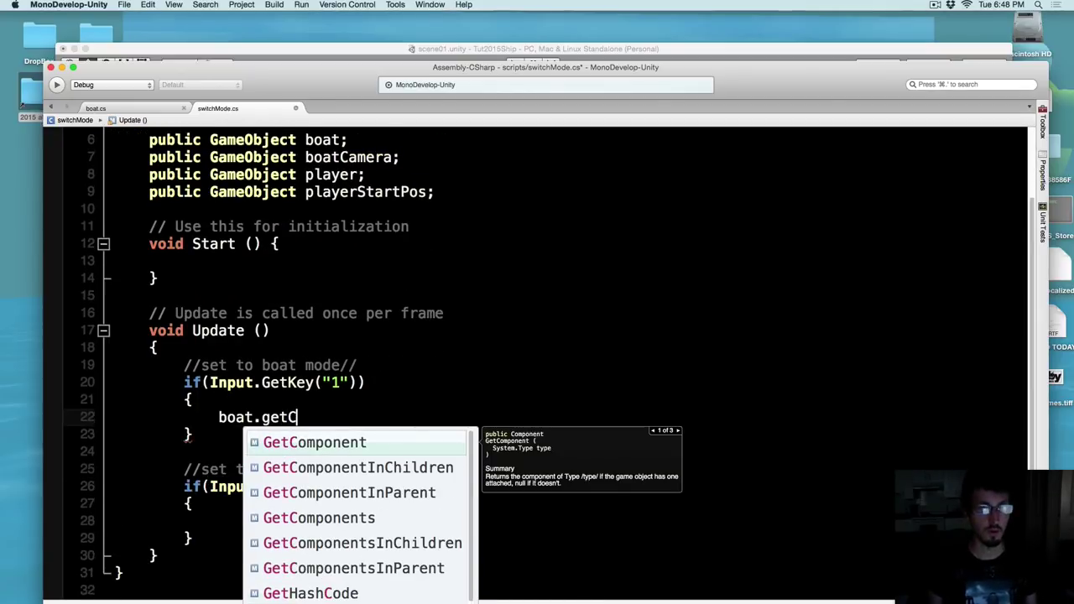
key(Return)
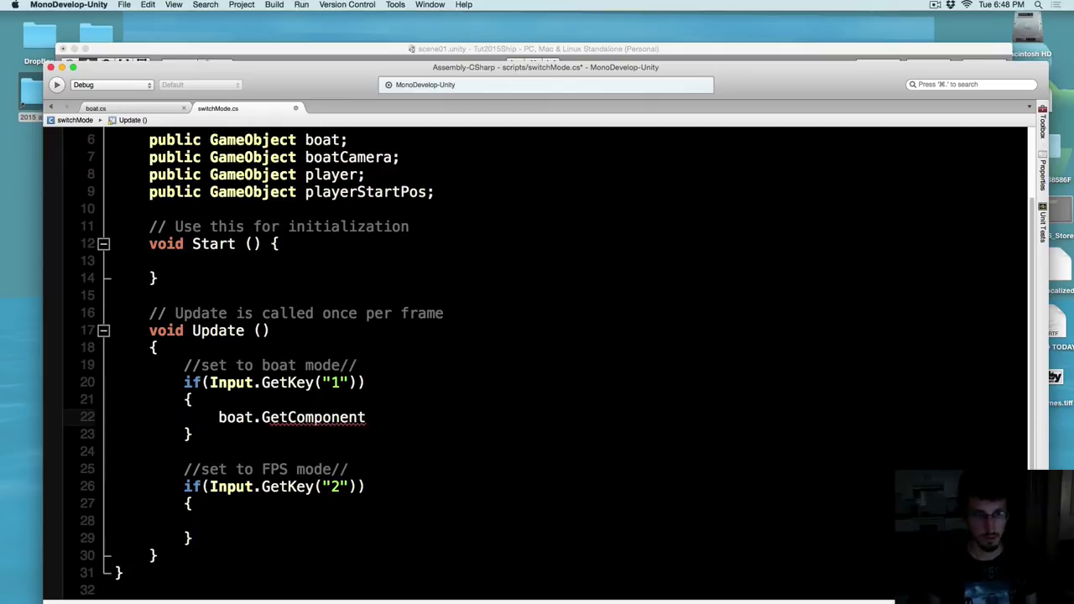
text(<Rigidbody)
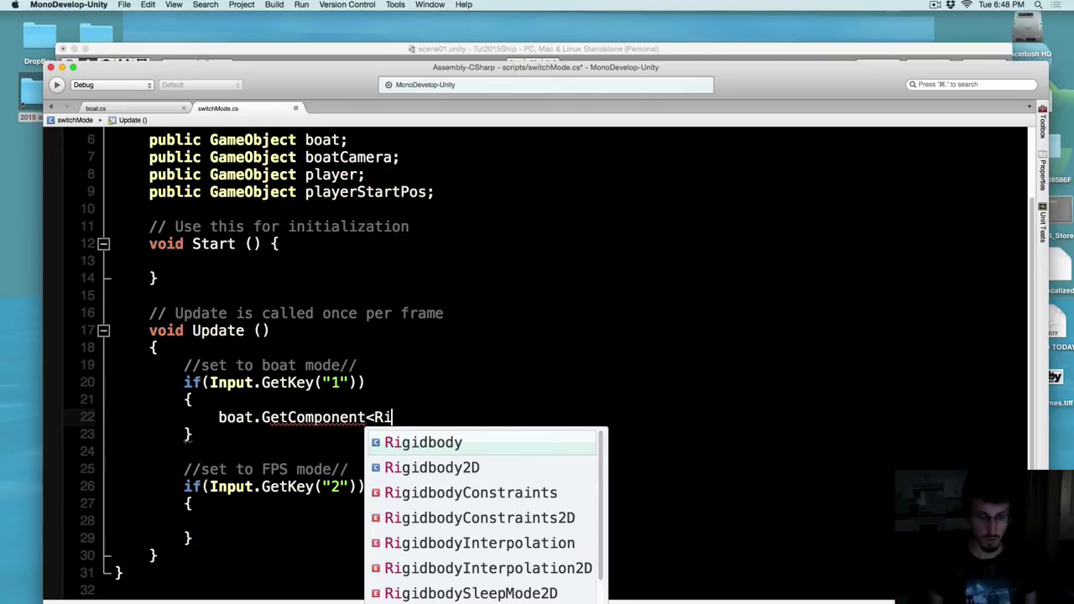
key(Return)
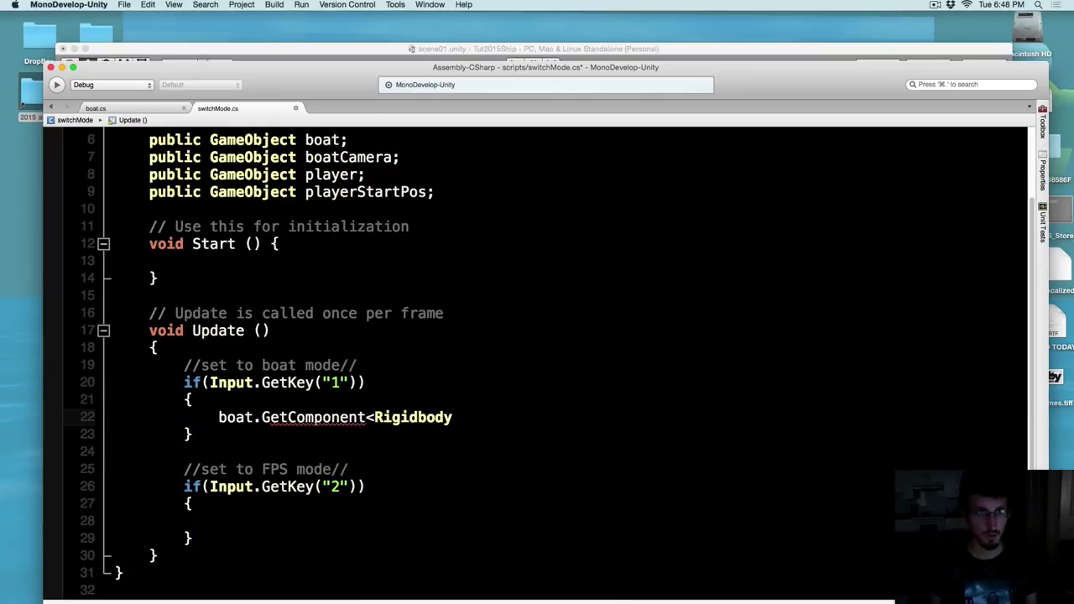
text(>)
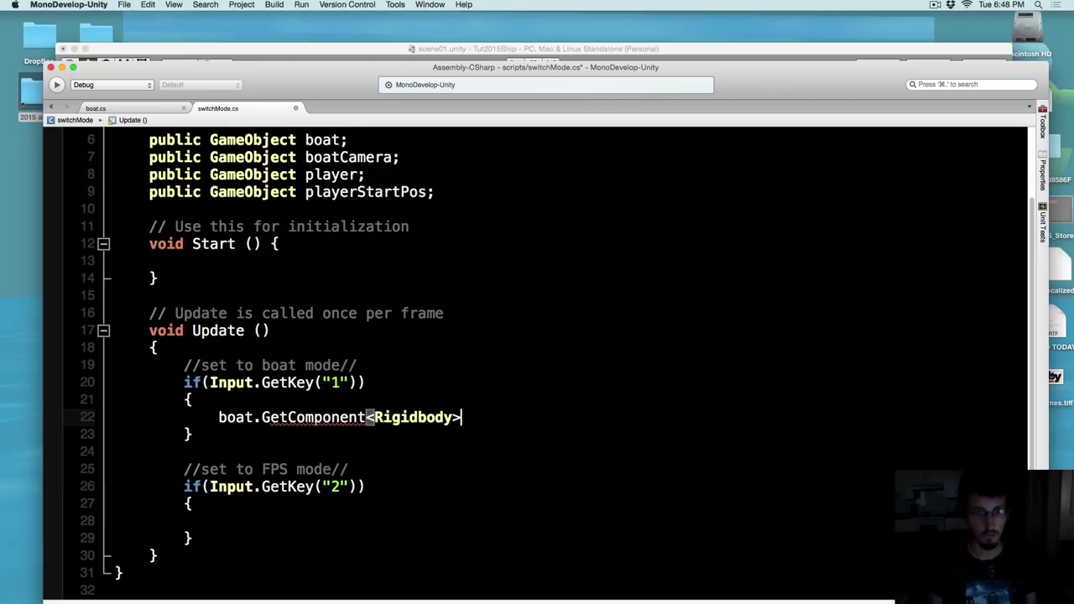
text(())
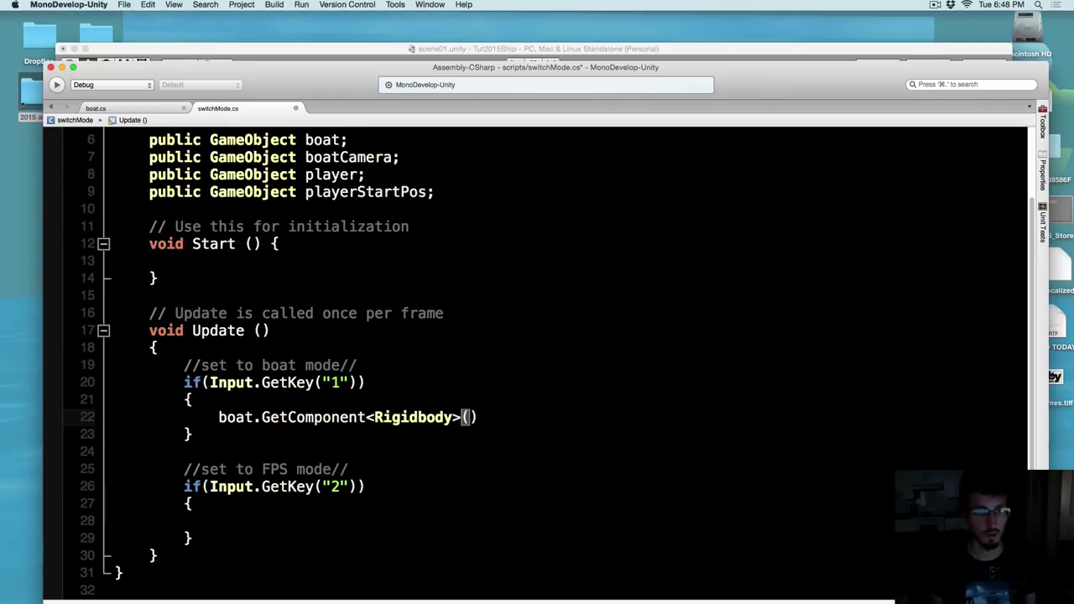
Restore the deleted boat. prefix, check the boat in Unity, then return to the code
drag(261, 413, 218, 416)
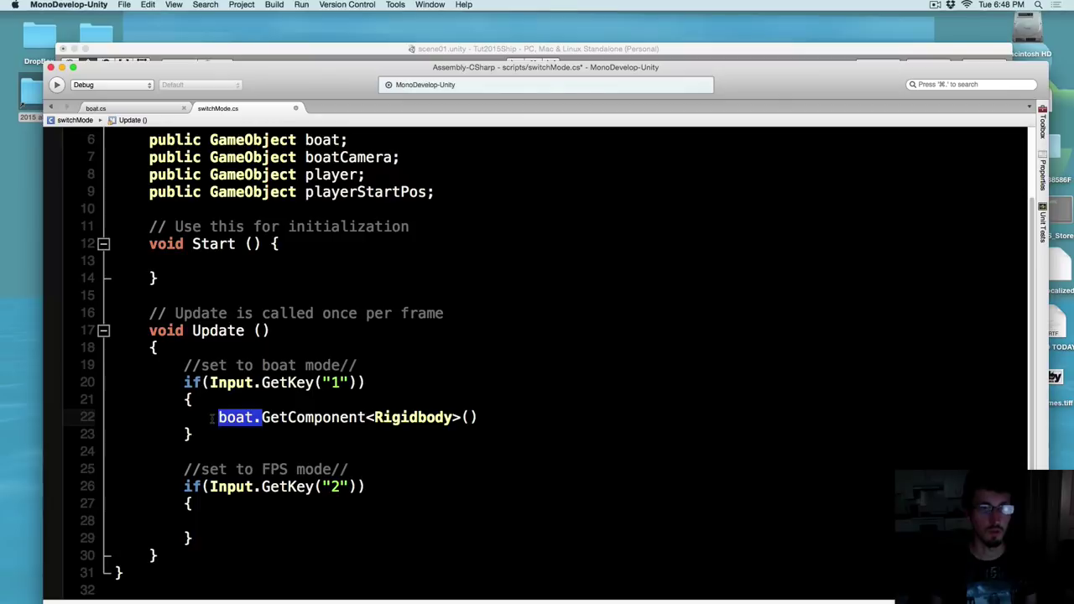
key(BackSpace)
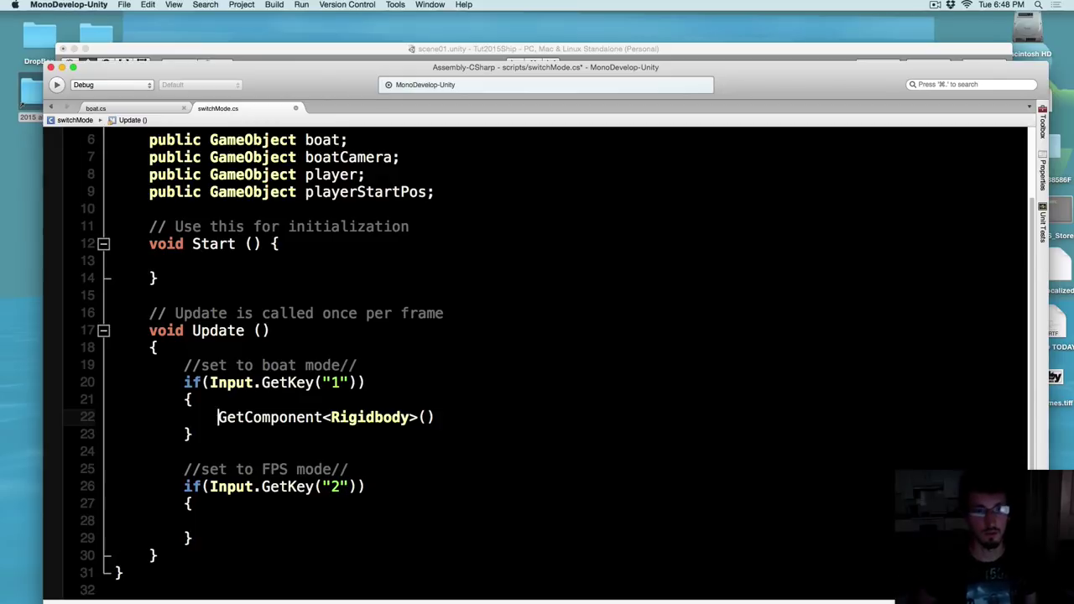
key(super+z)
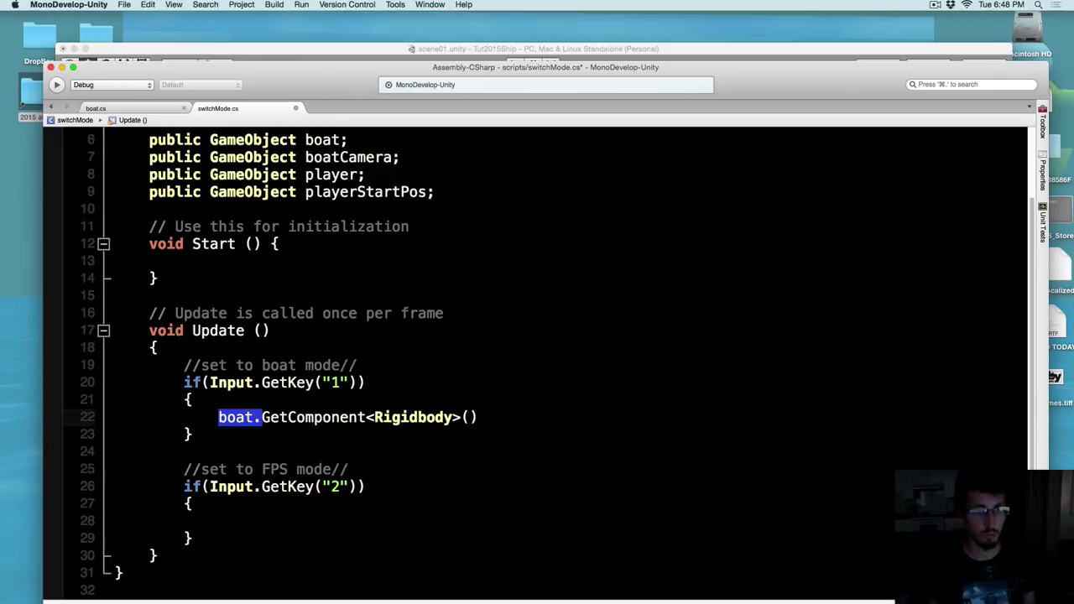
key(Up)
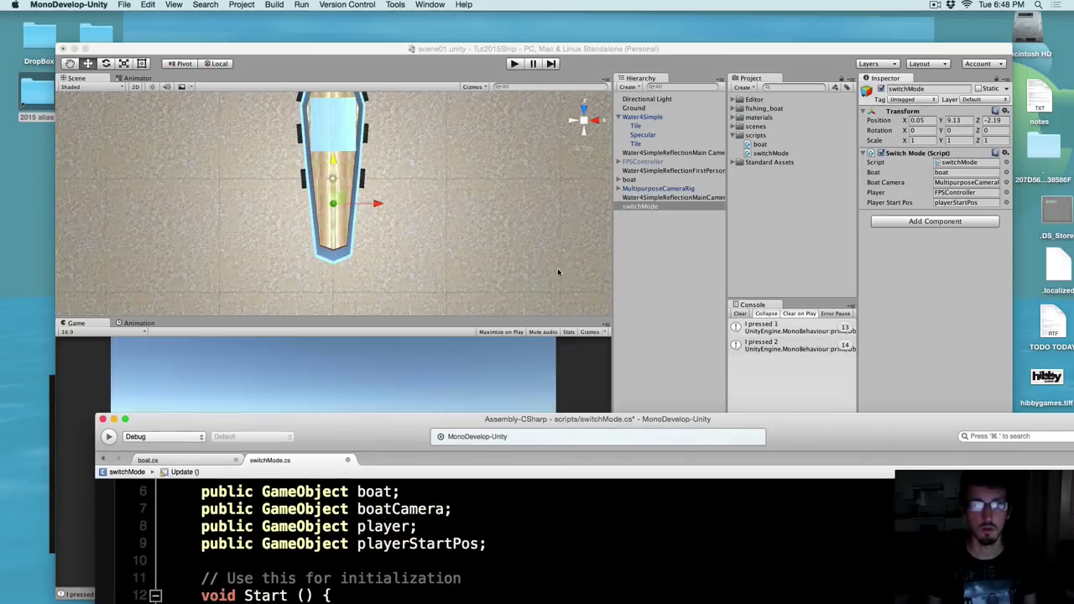
click(635, 180)
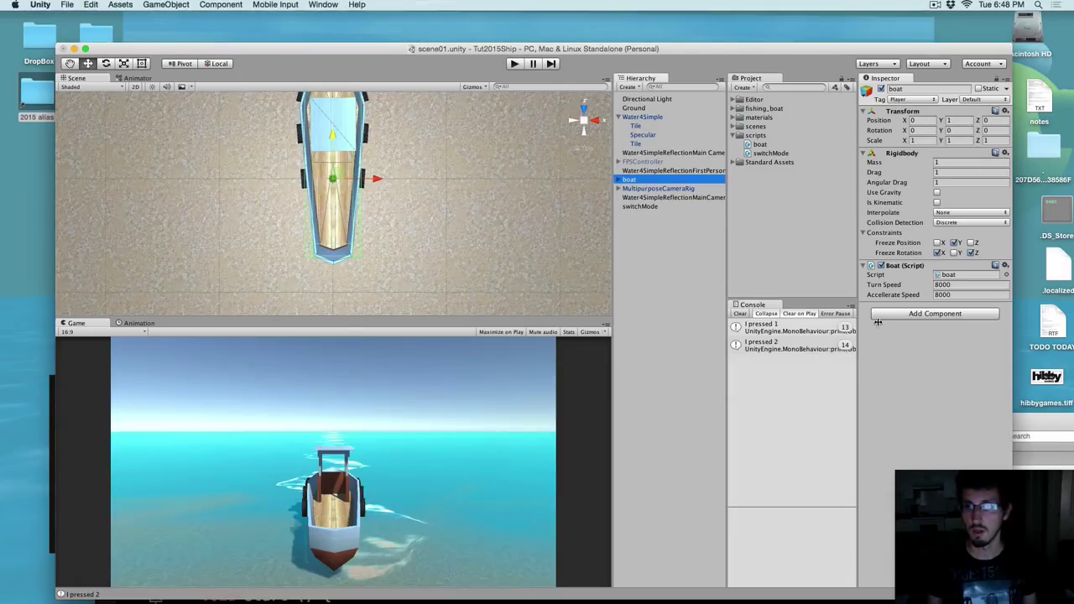
key(super+Tab)
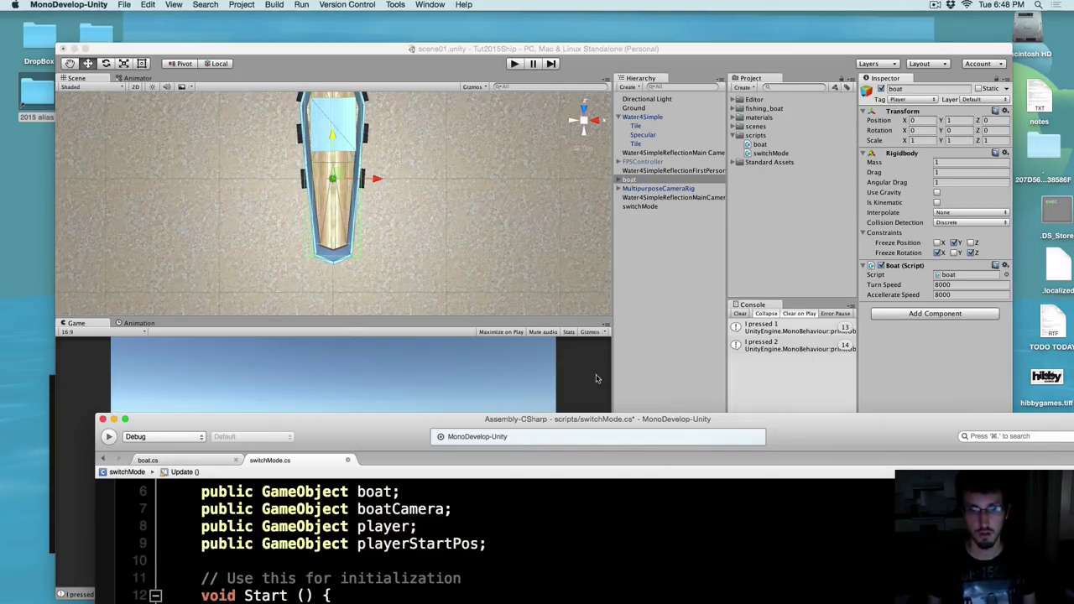
drag(562, 419, 528, 81)
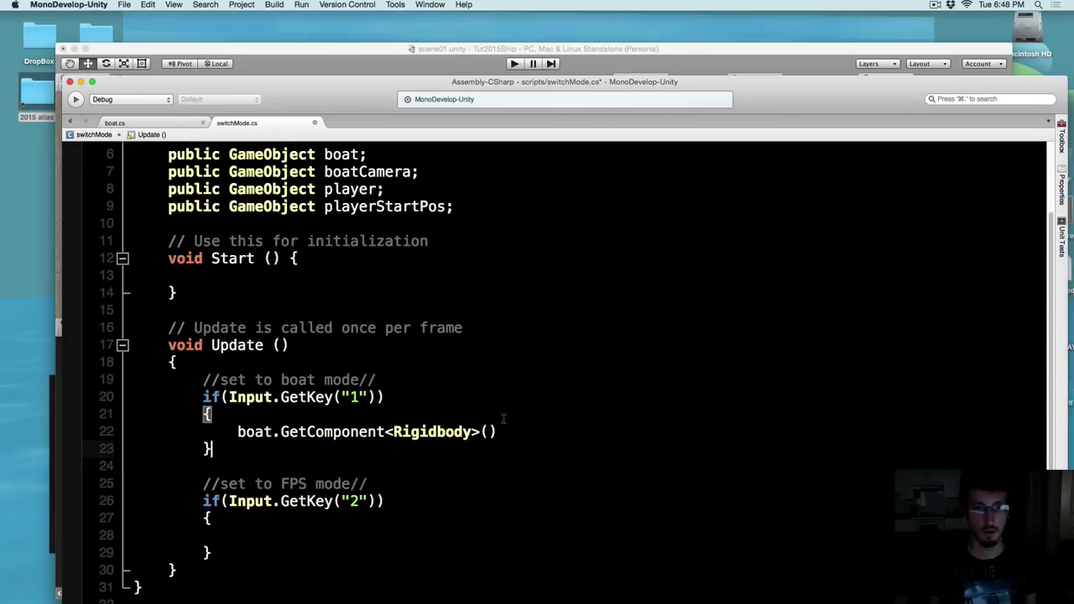
Append .isKinematic = false; to line 22 and check the boat Rigidbody's Is Kinematic option
click(503, 430)
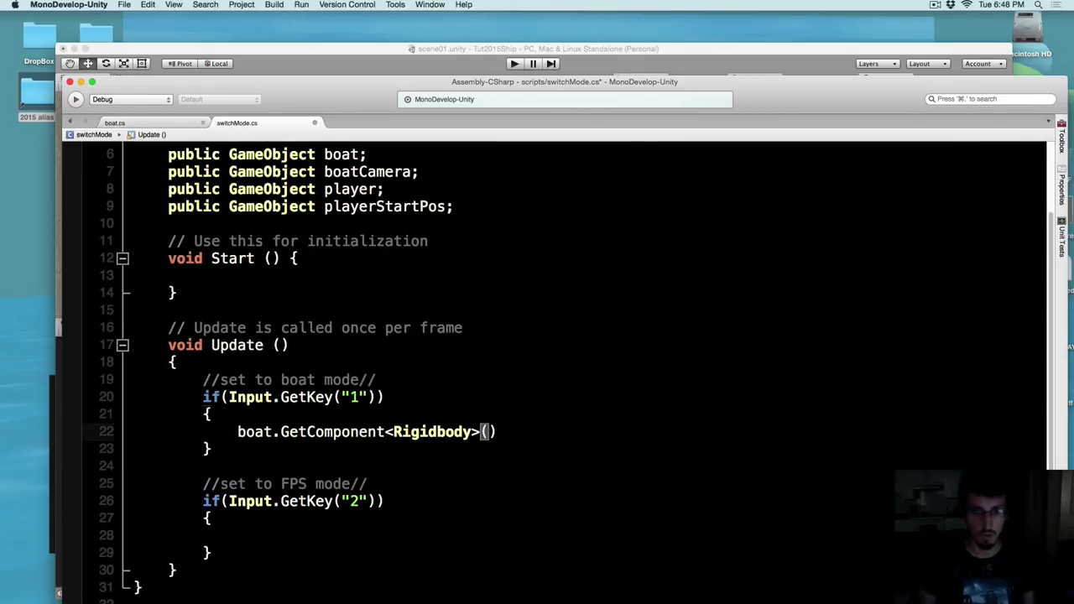
text(.isKinematic)
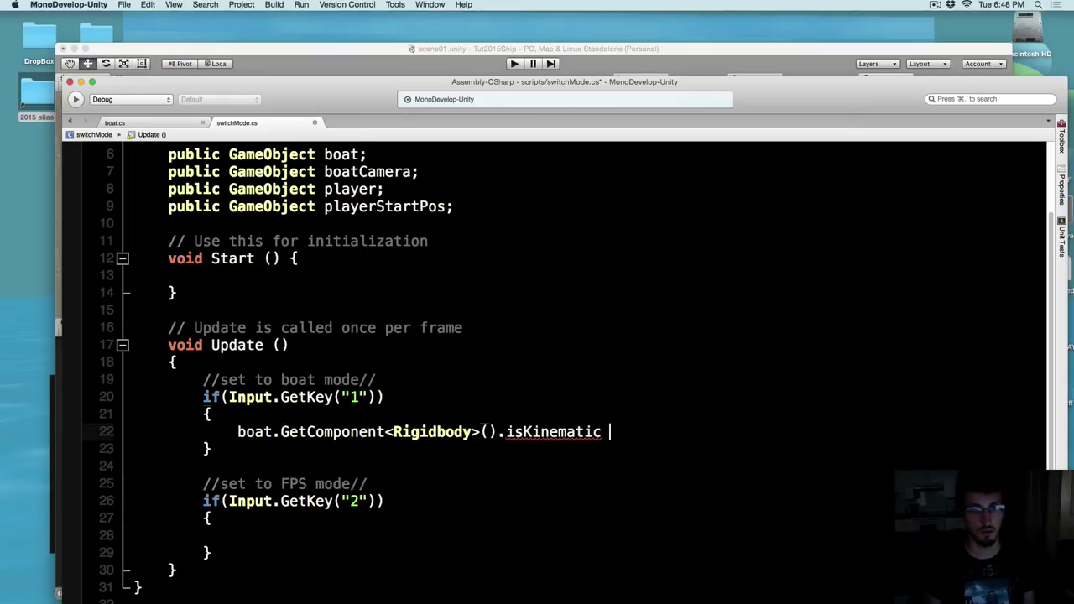
text( = false;)
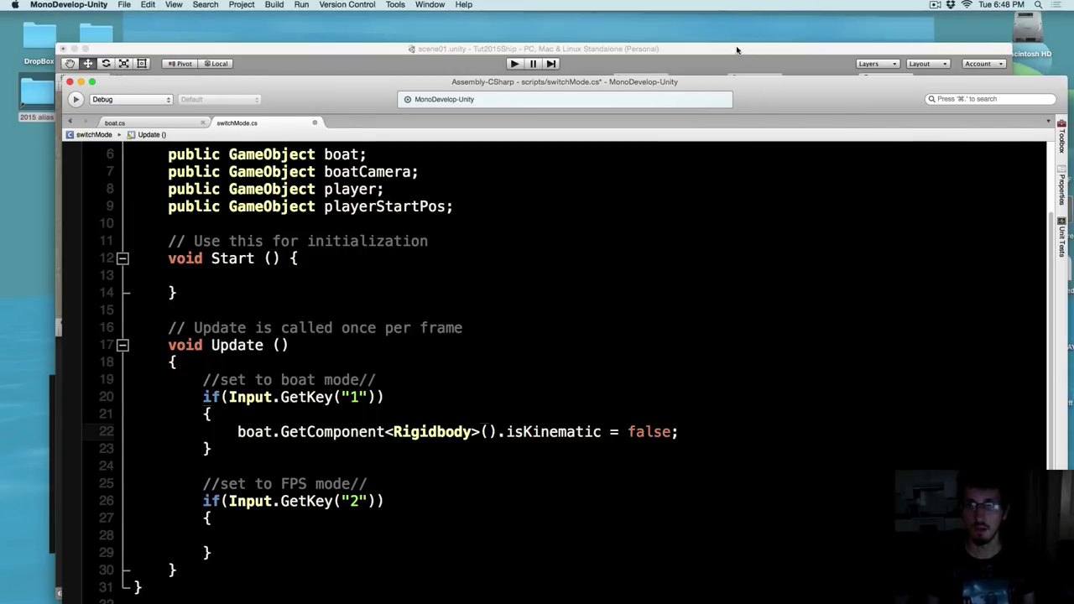
key(super+Tab)
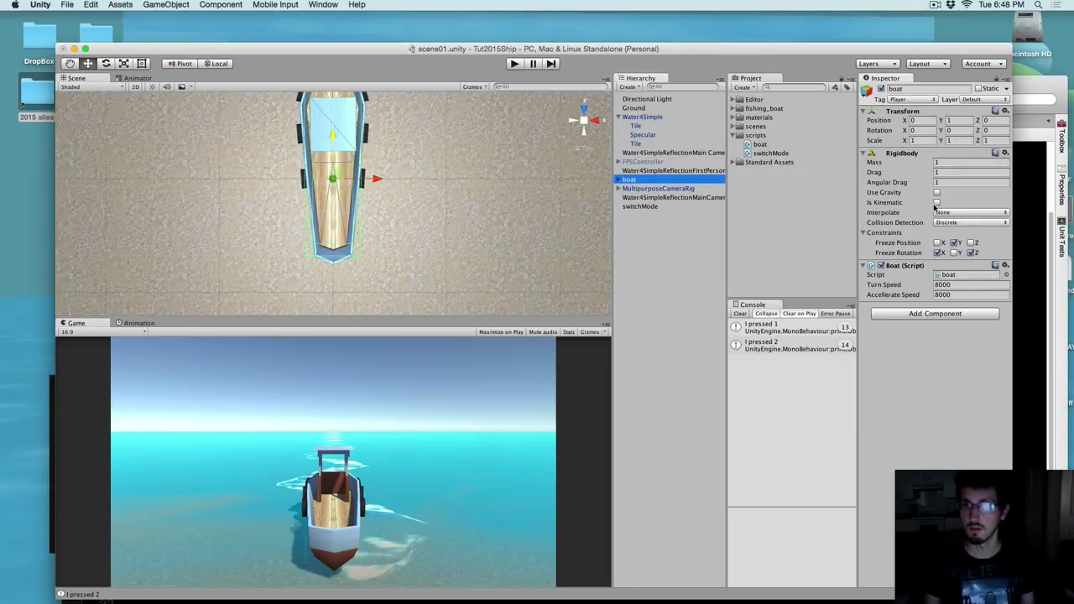
click(936, 203)
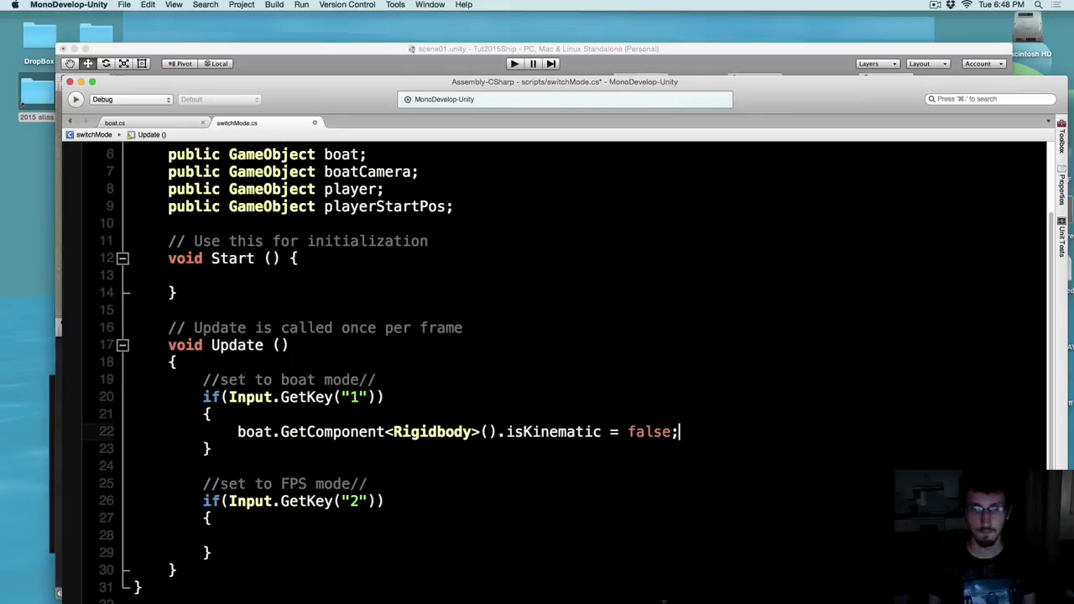
key(super+Tab)
Copy the isKinematic line into the key-2 block with true and save switchMode.cs
drag(680, 431, 237, 431)
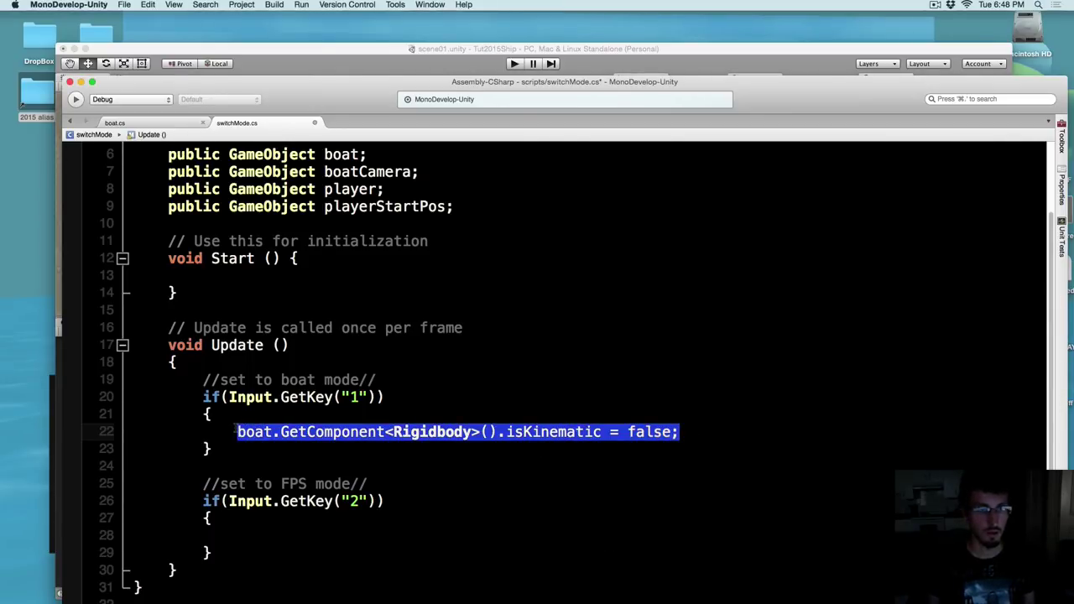
key(super+c)
click(239, 535)
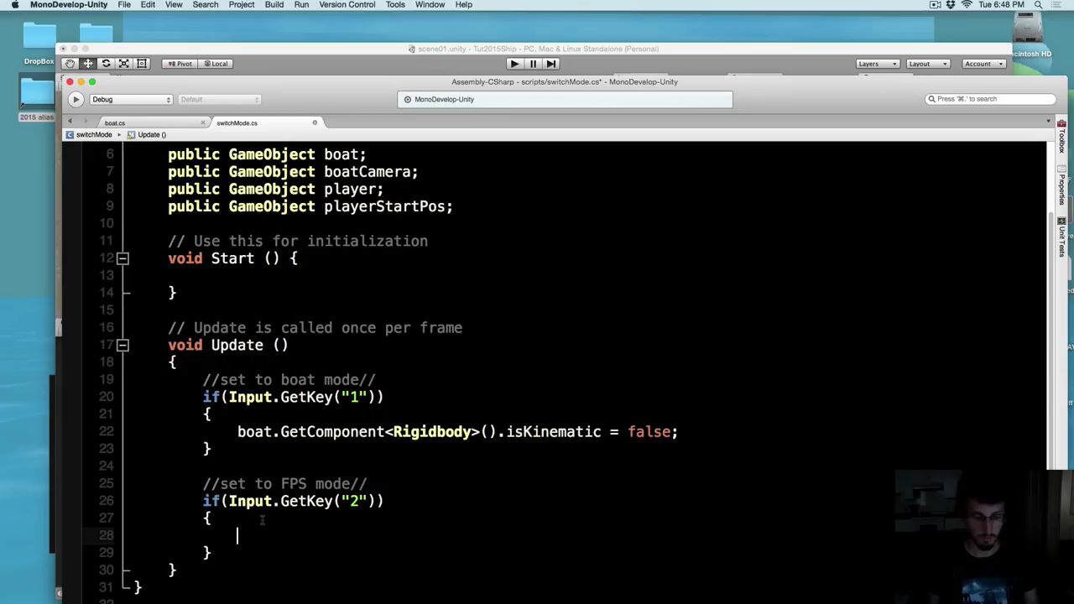
key(super+v)
double_click(648, 535)
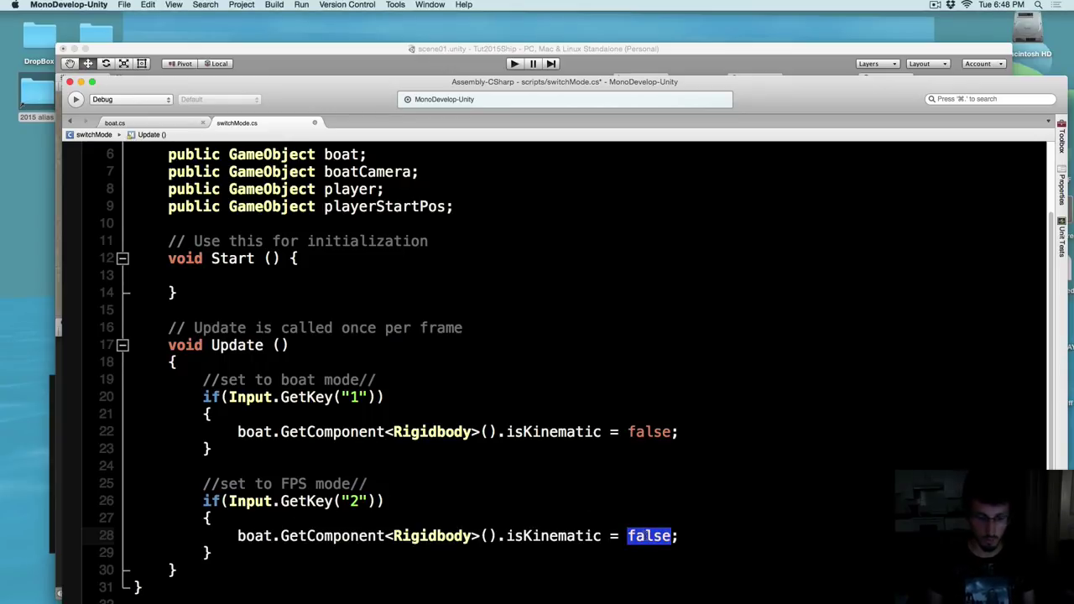
text(true)
key(Right)
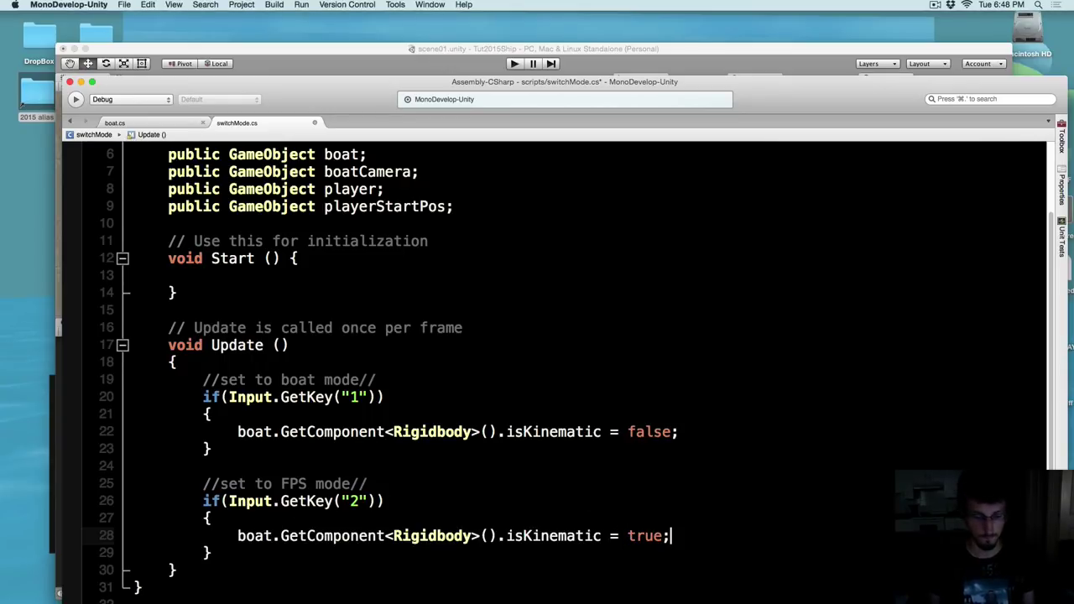
key(super+s)
Add an empty line after line 22 and bring the Unity editor to the front
click(684, 431)
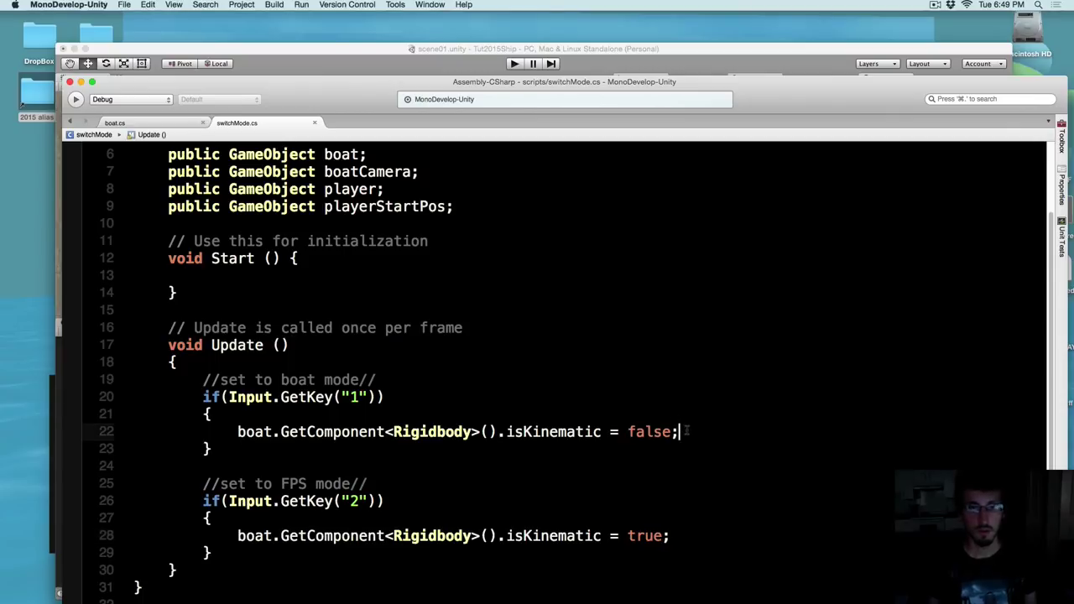
key(Return)
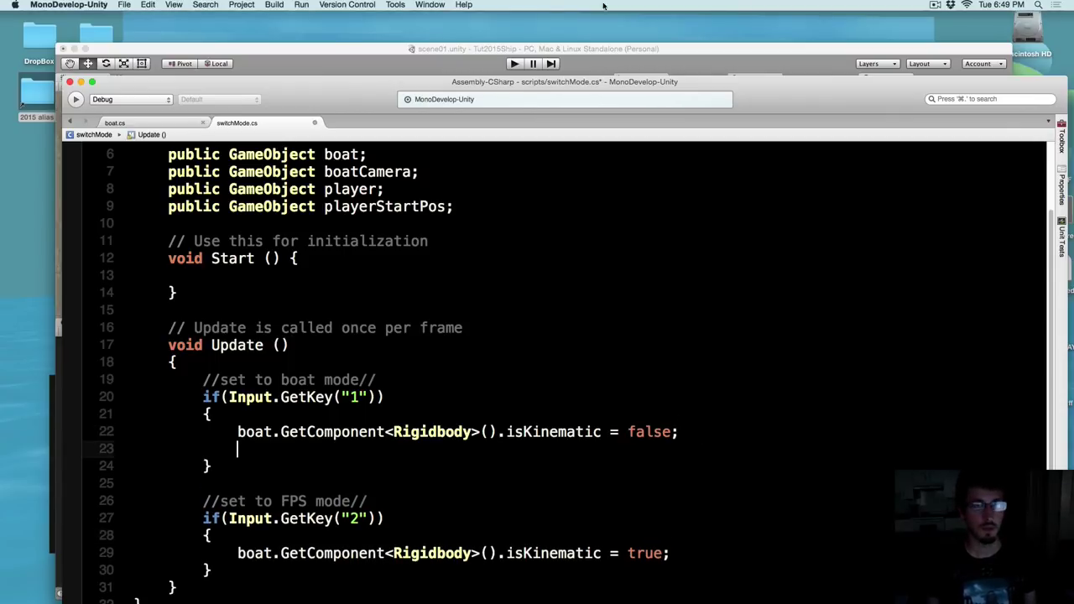
drag(476, 80, 432, 394)
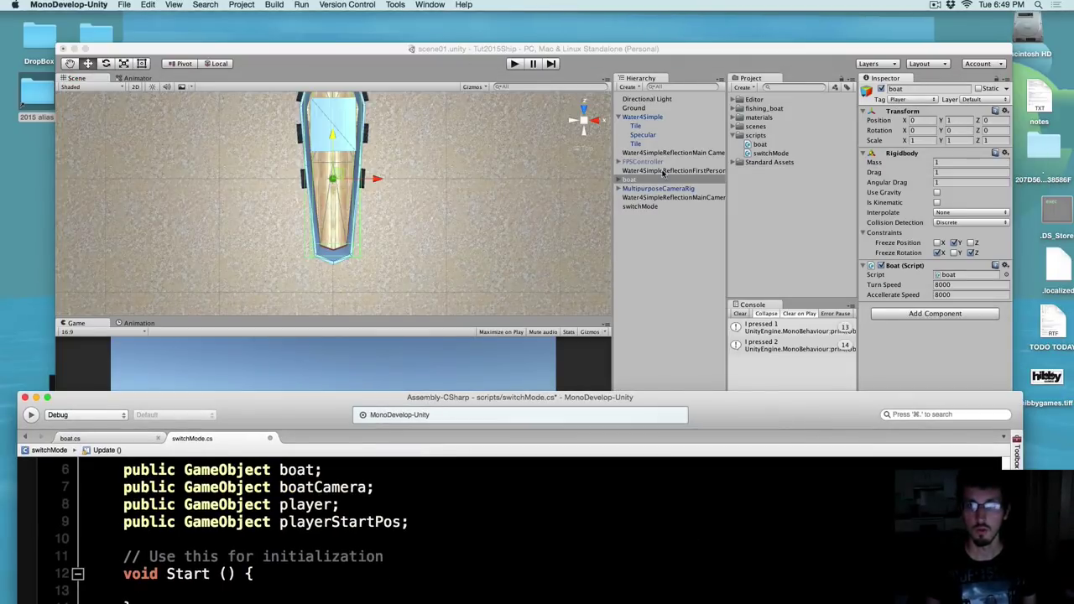
click(928, 357)
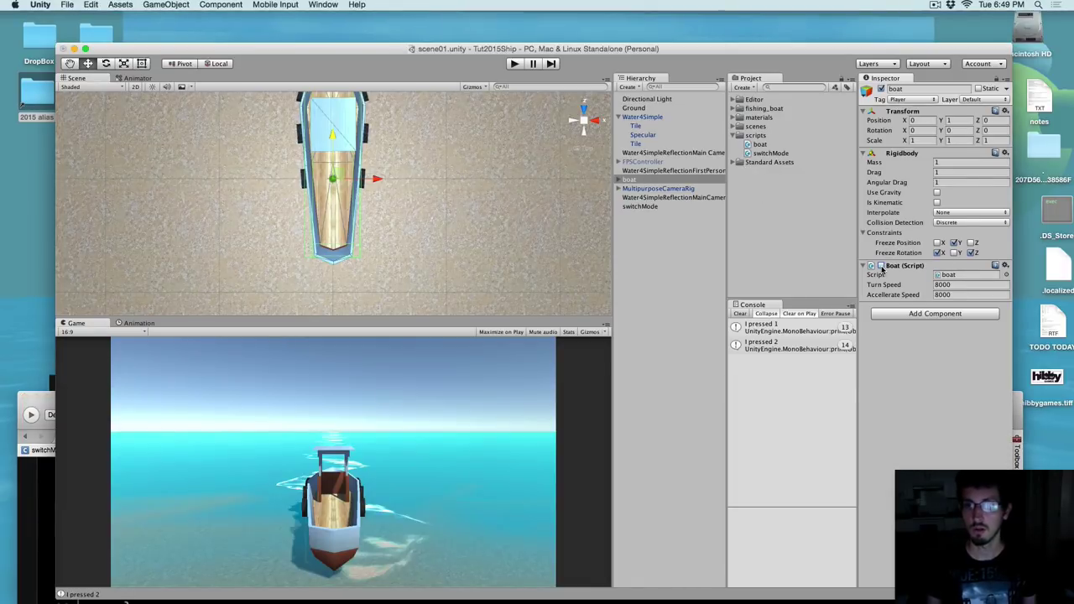
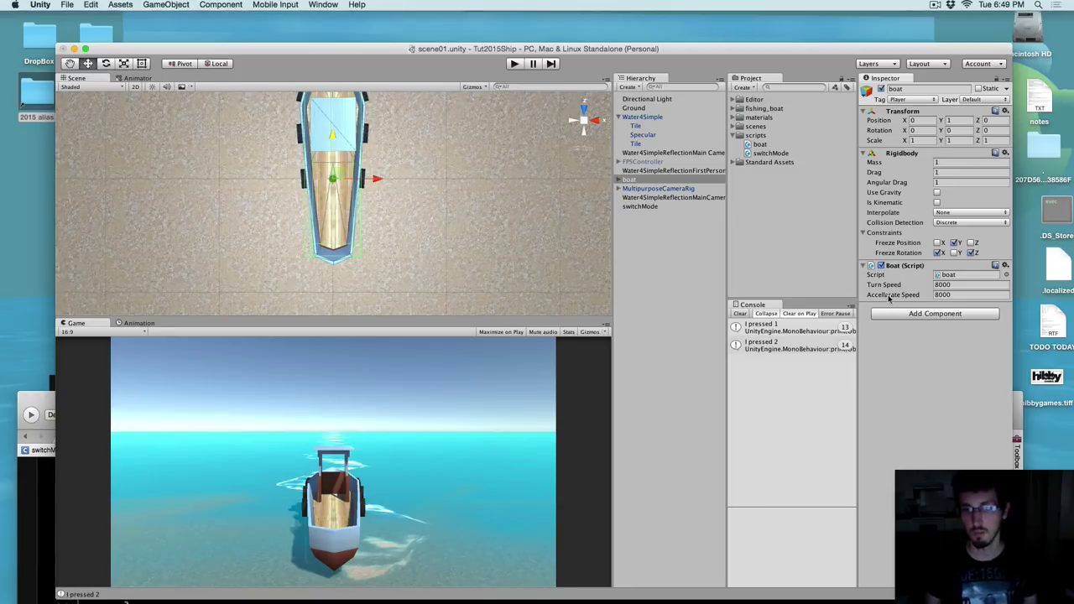
Arrange the Unity and MonoDevelop windows so switchMode.cs's whole Update method is visible
drag(684, 42, 693, 25)
key(super+Tab)
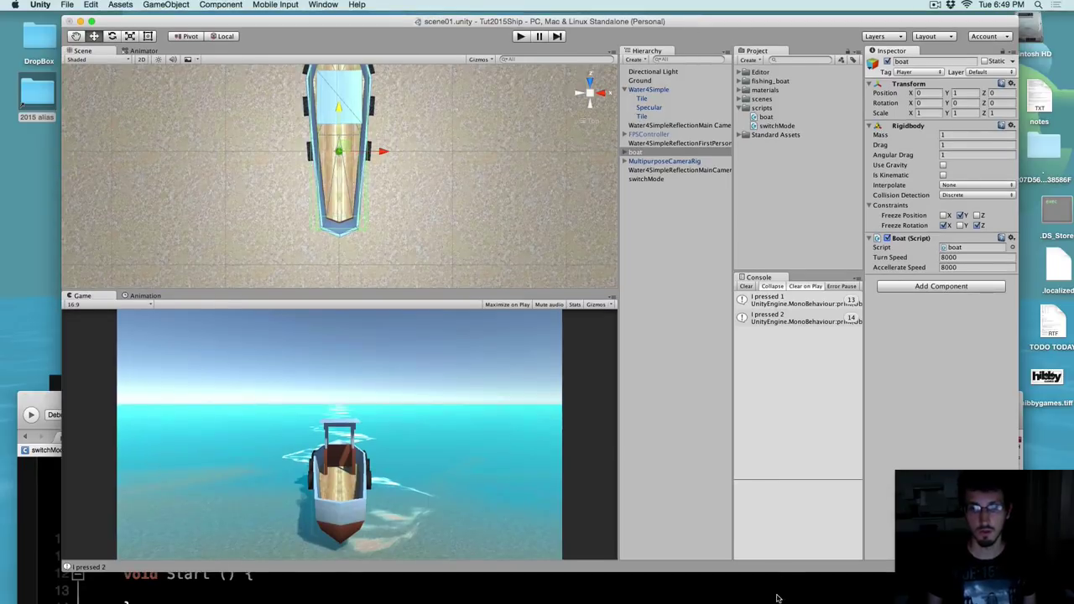
drag(750, 414, 789, 72)
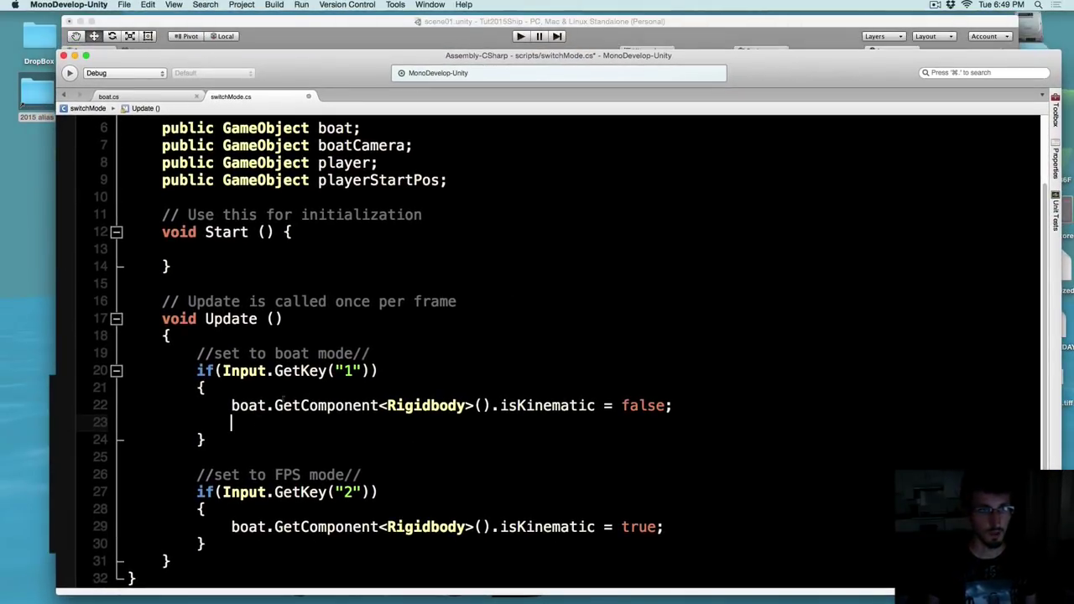
In the key 1 block, add boat.GetComponent<boat>().enabled = true;
text(bo)
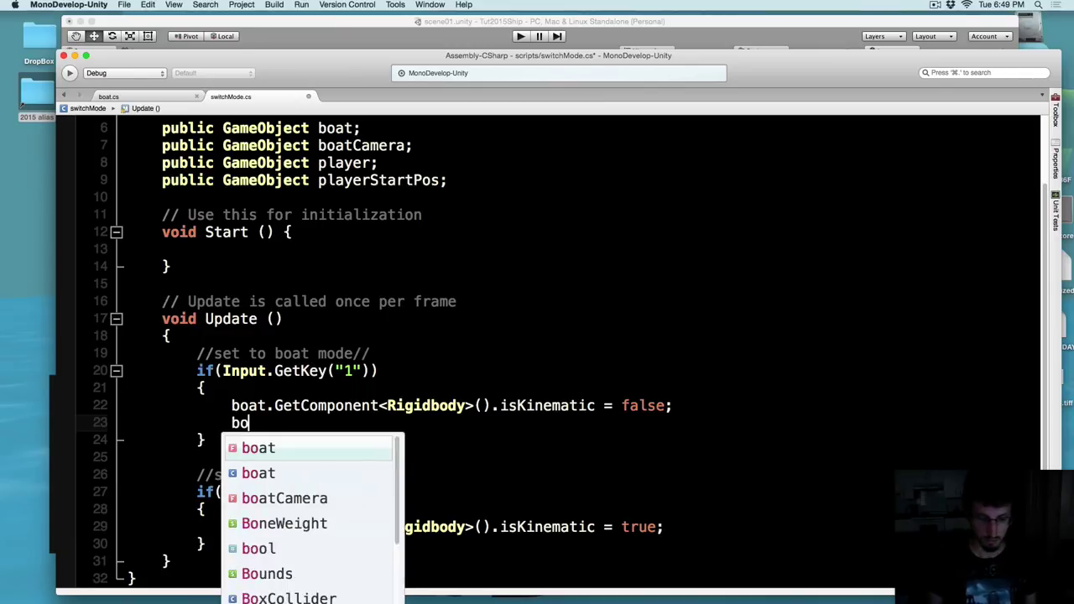
text(at.GetComponent)
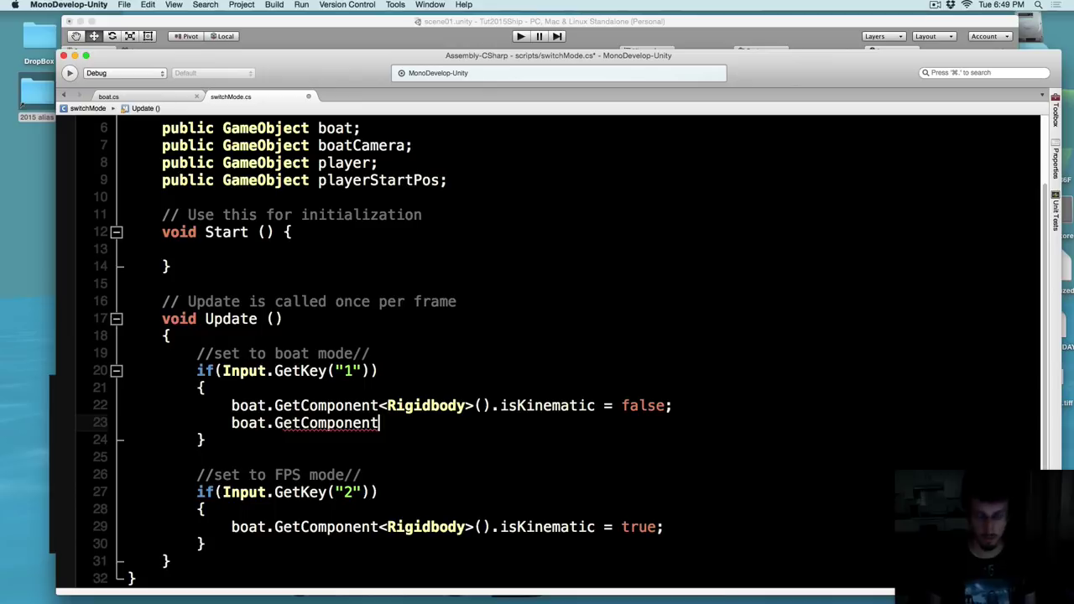
text(<)
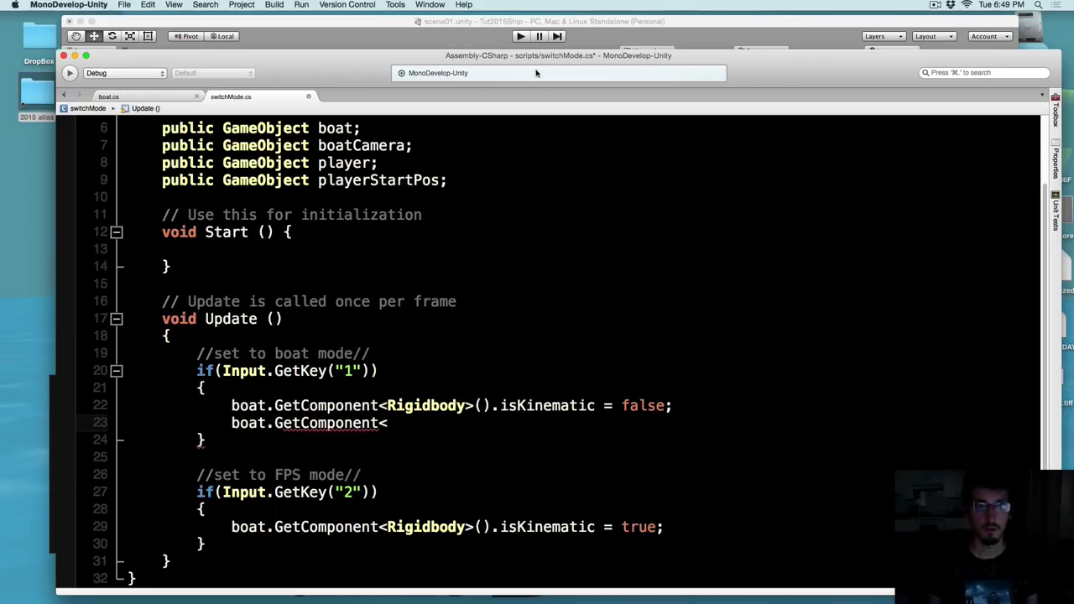
drag(552, 57, 448, 412)
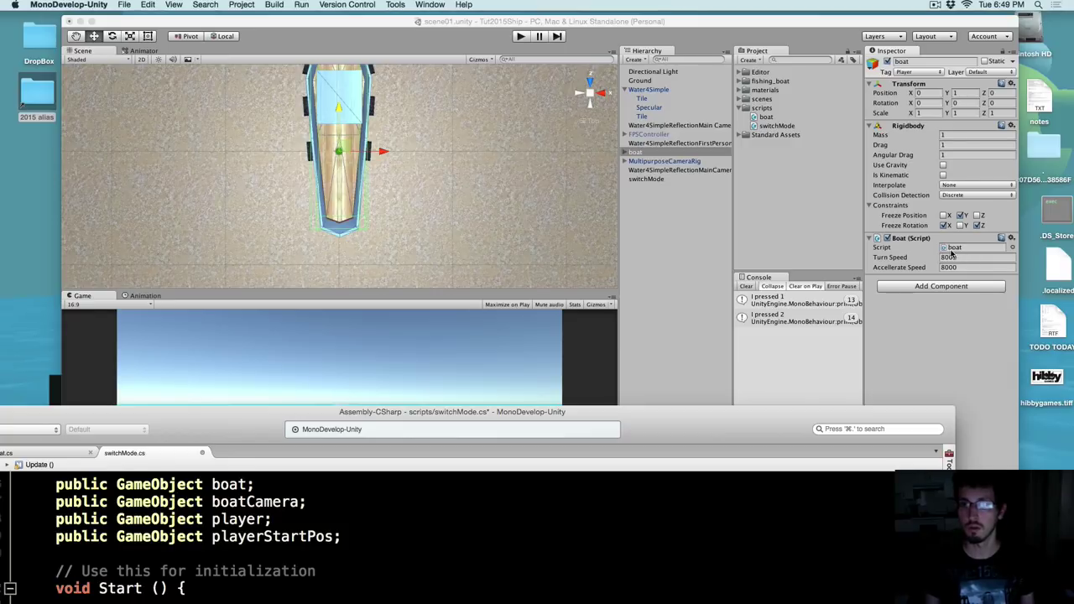
drag(661, 417, 736, 78)
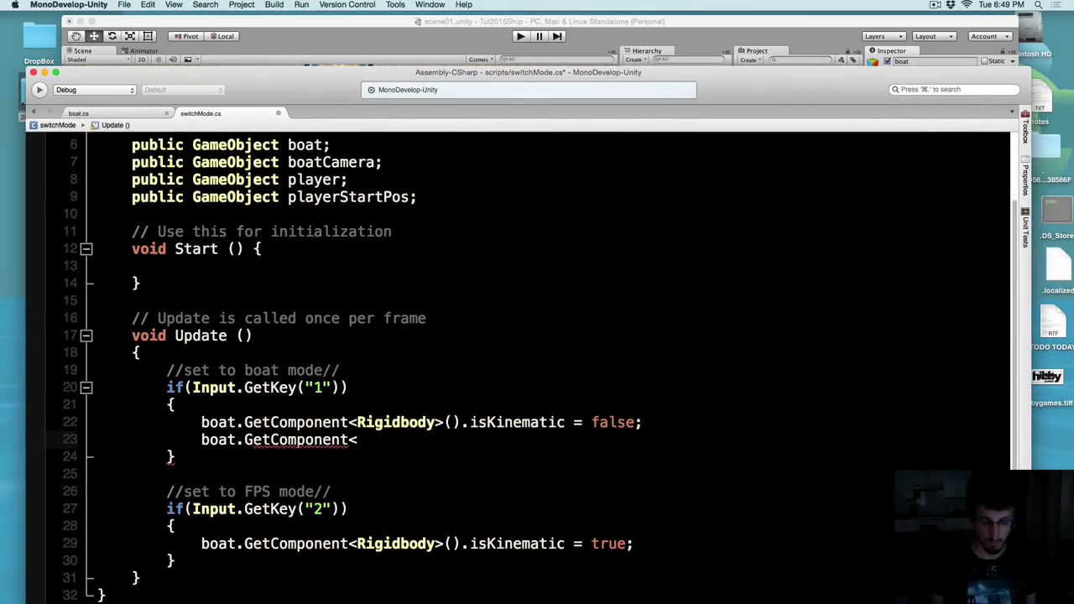
text(boat>)
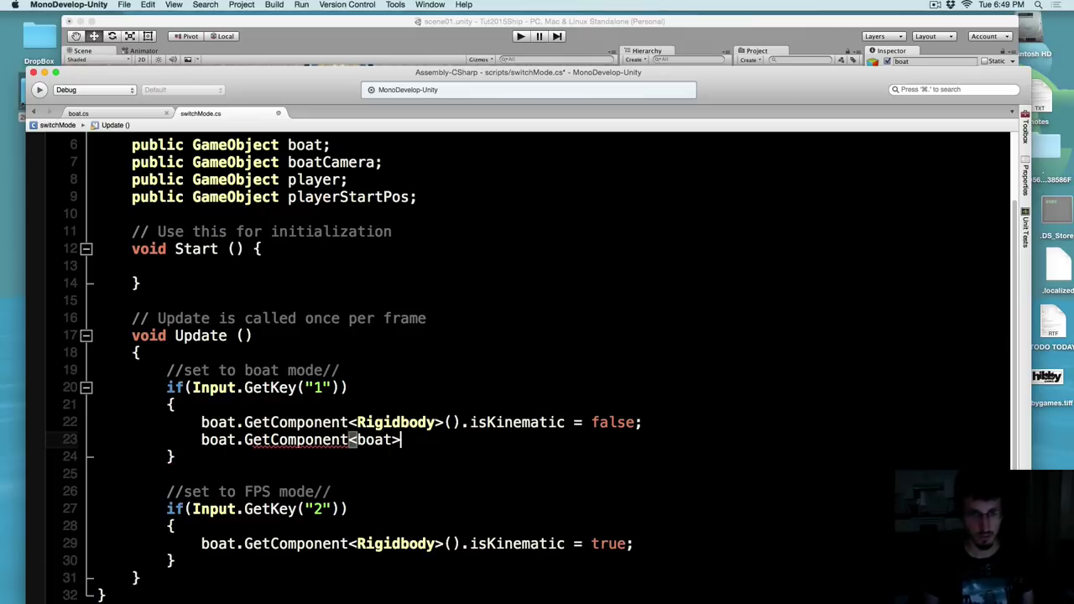
text(())
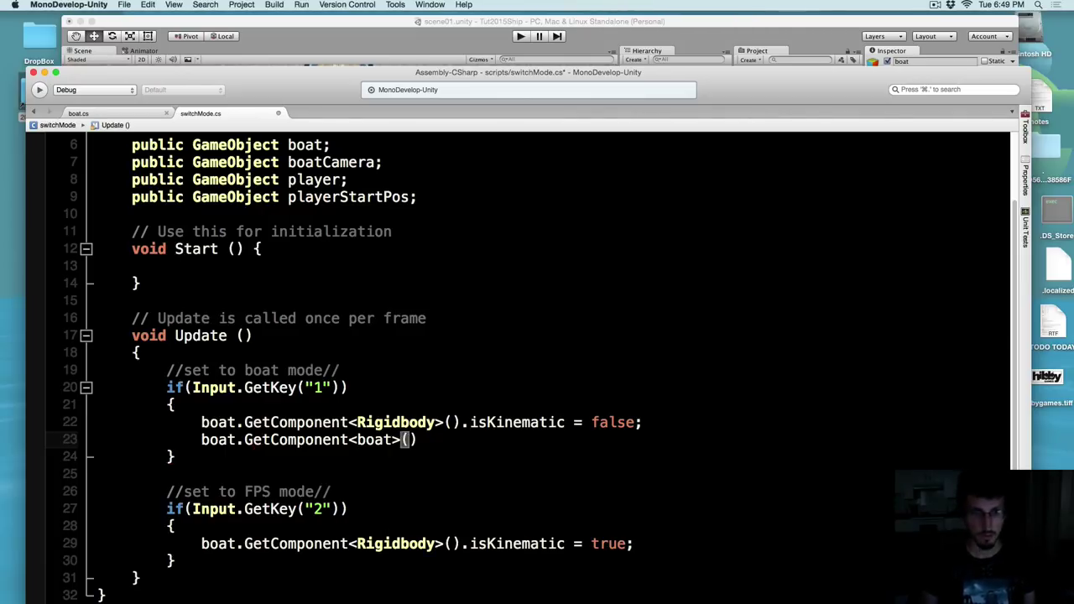
text(.)
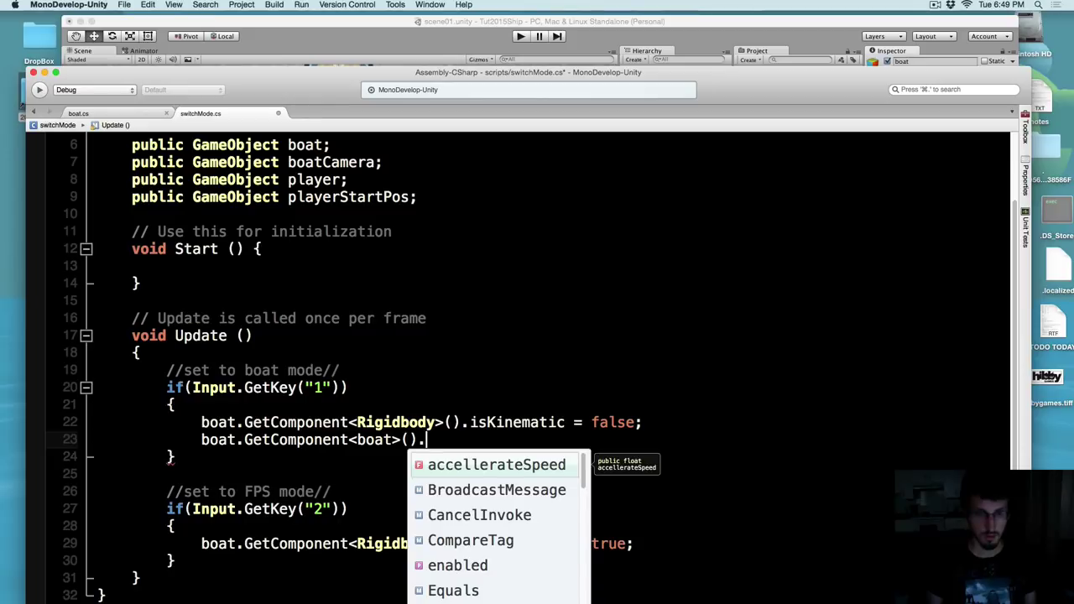
text(se)
key(BackSpace)
key(BackSpace)
text(is)
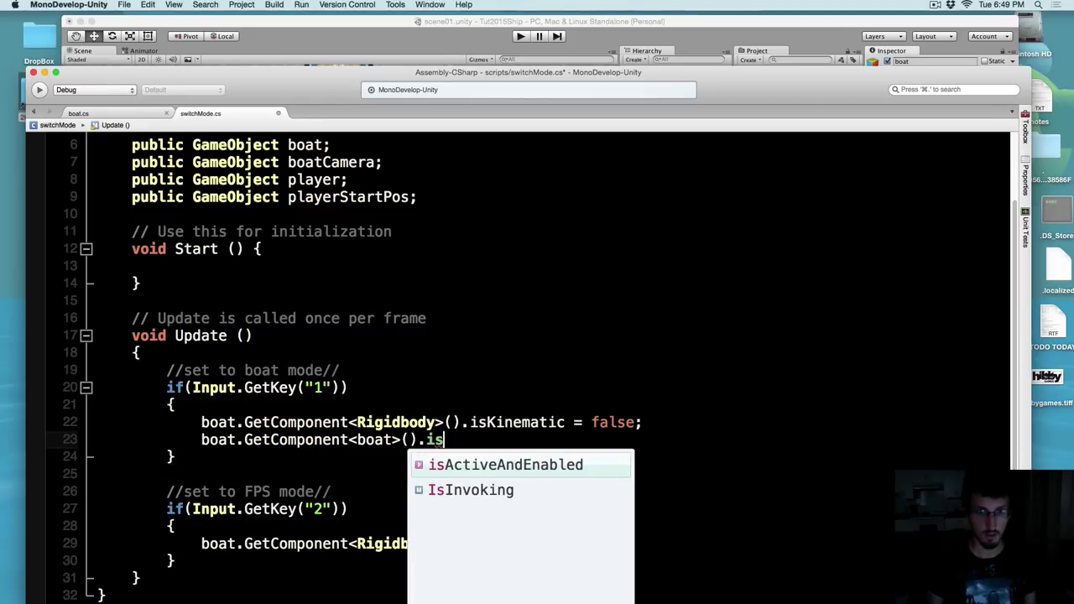
key(BackSpace)
key(BackSpace)
text(e)
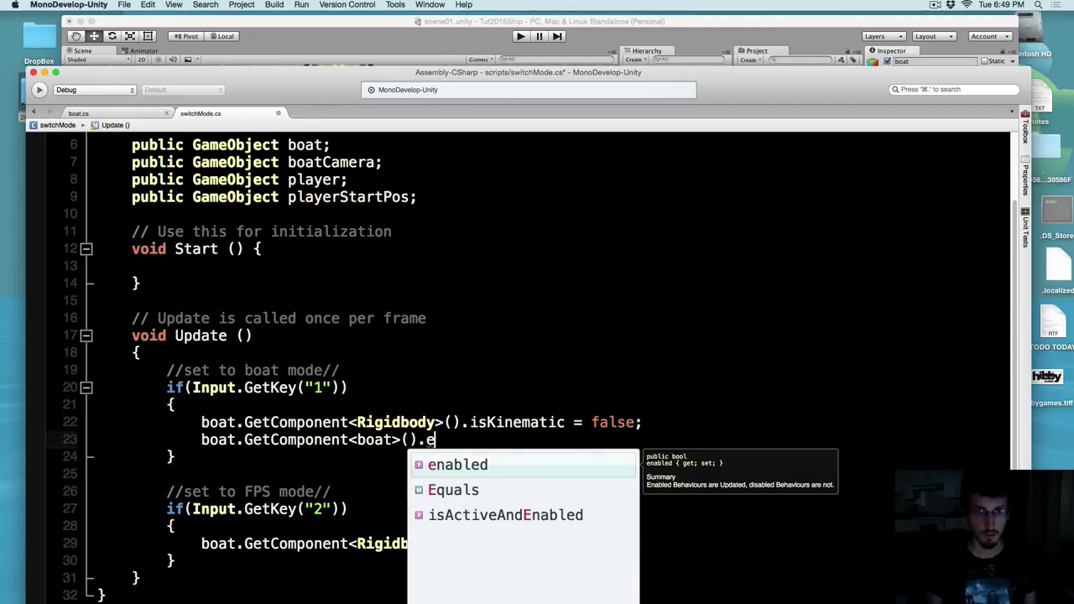
key(Return)
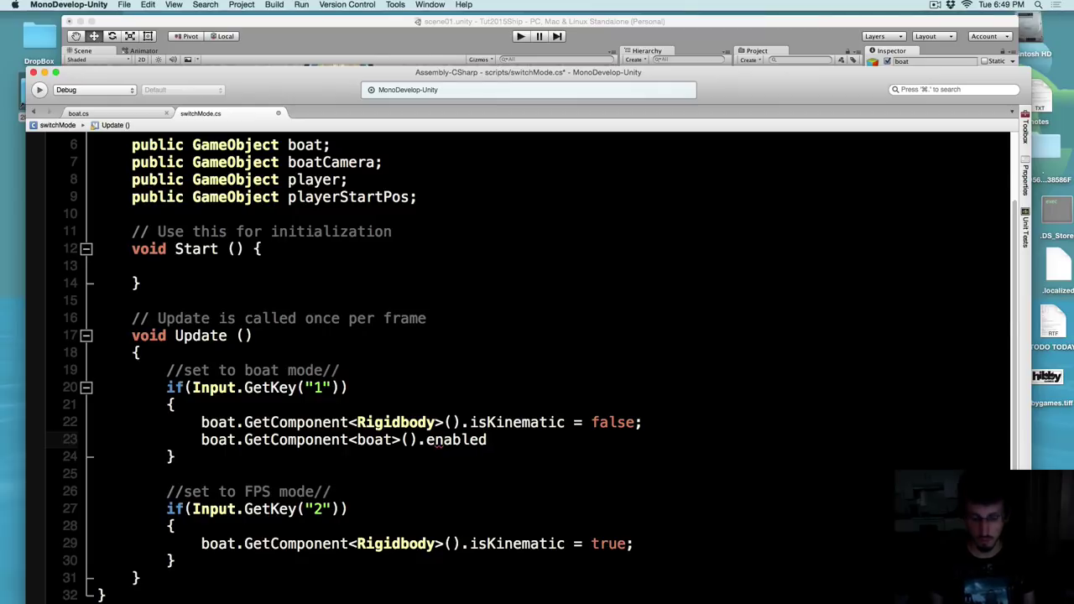
text(= )
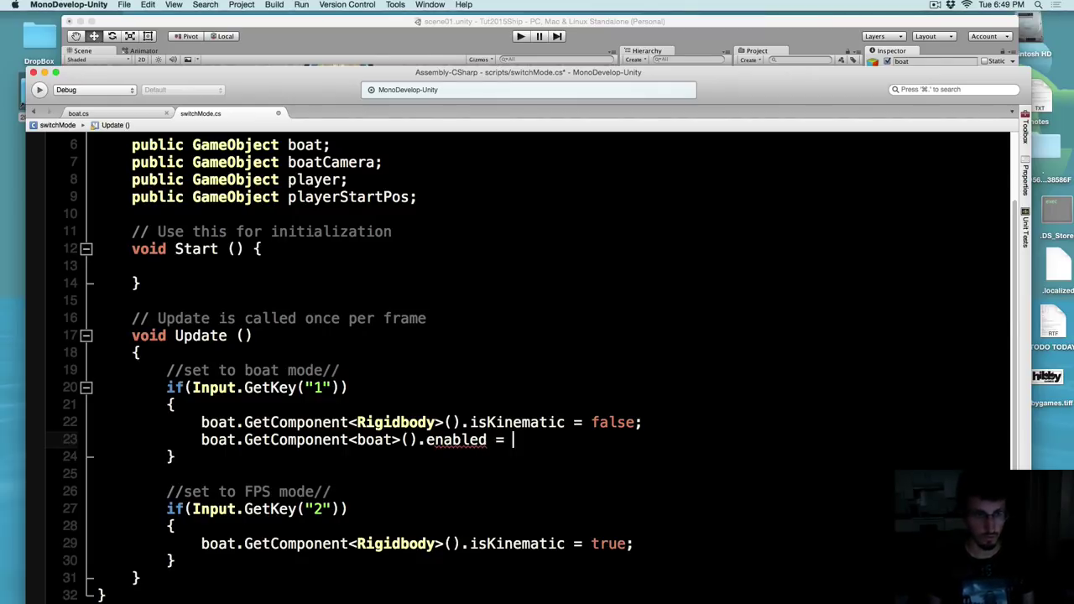
text(true;)
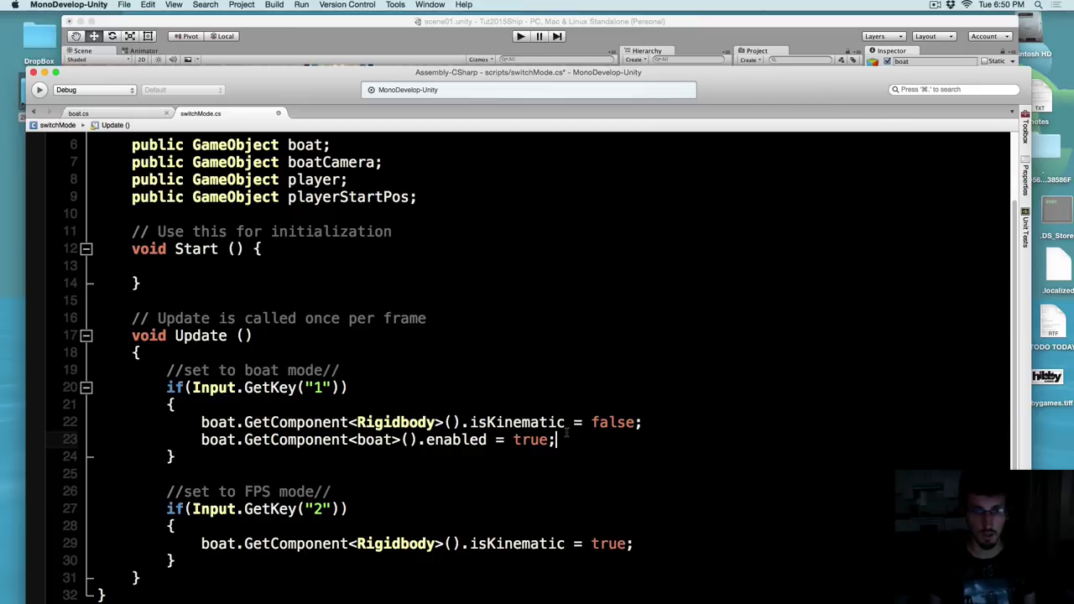
Copy that line into the key 2 FPS block on line 30, changing true to false
drag(555, 440, 200, 446)
key(super+c)
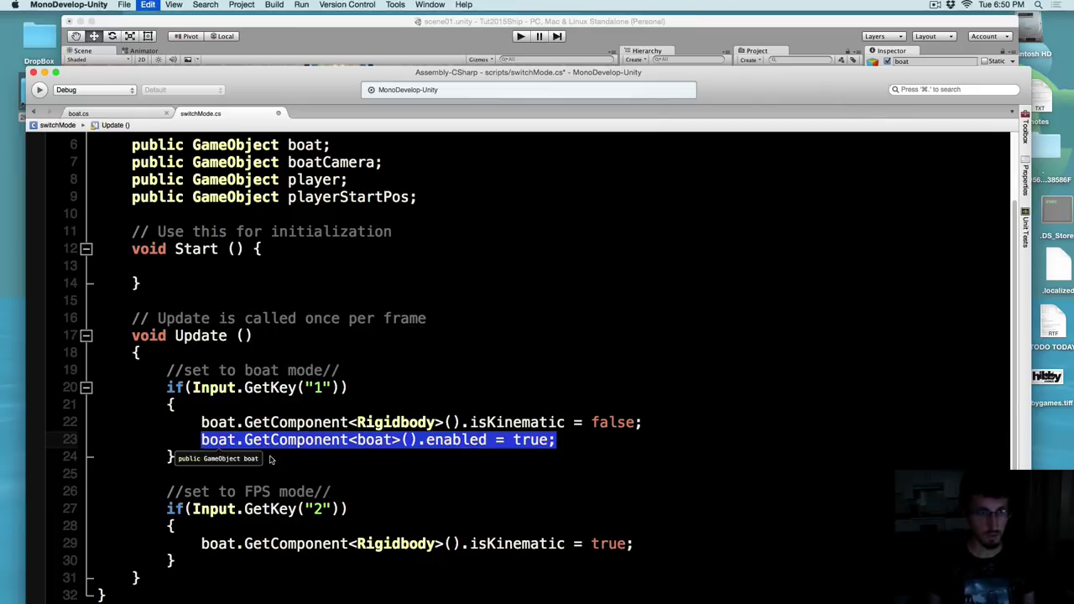
click(646, 543)
key(Return)
key(super+v)
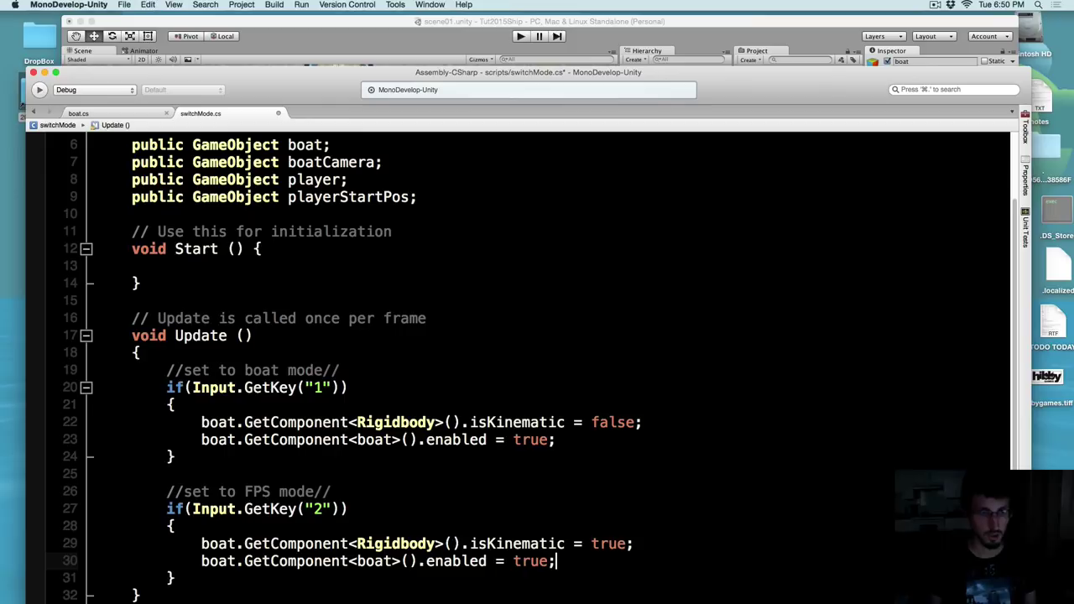
scroll(461, 528, down, 1)
click(530, 525)
double_click(530, 526)
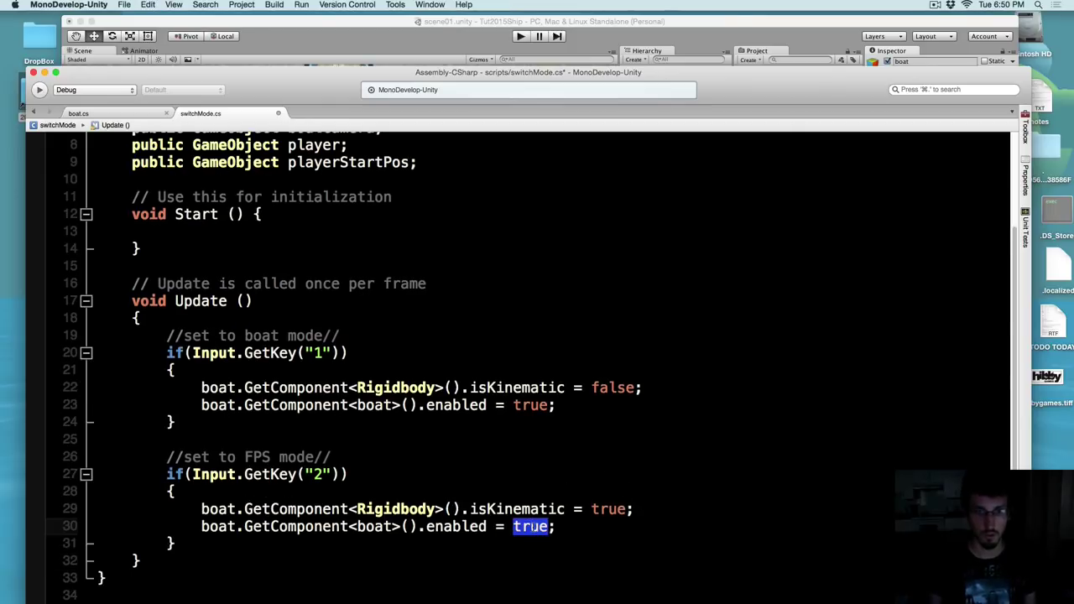
text(false)
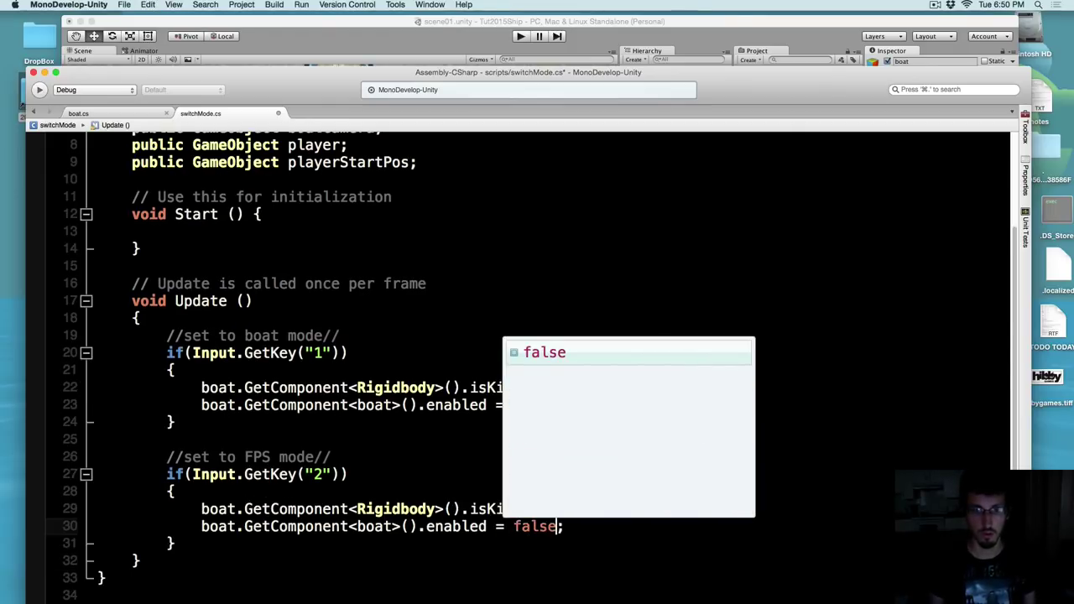
key(Escape)
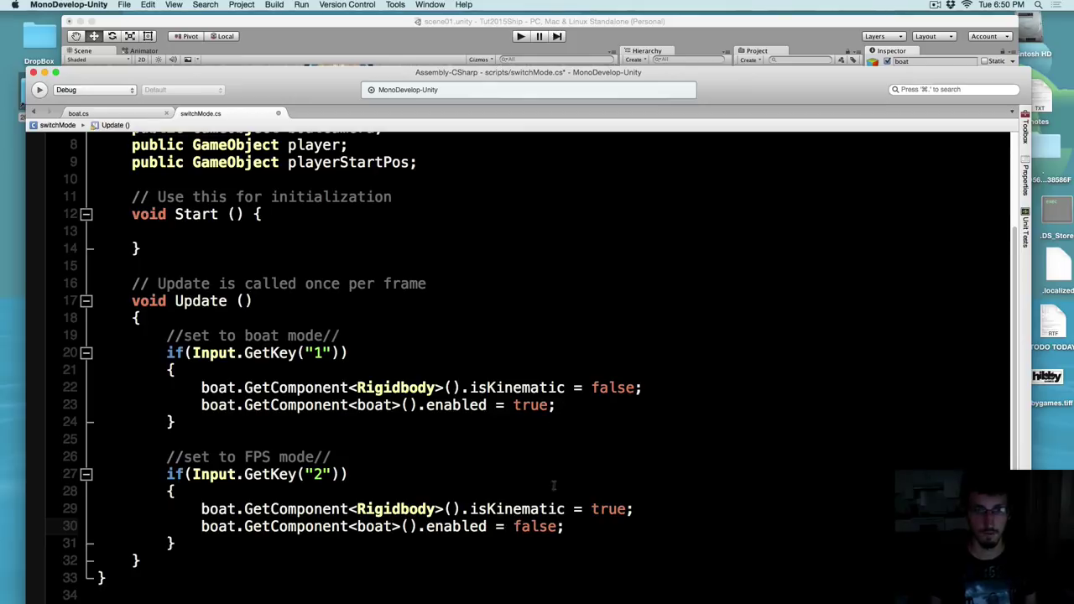
click(572, 419)
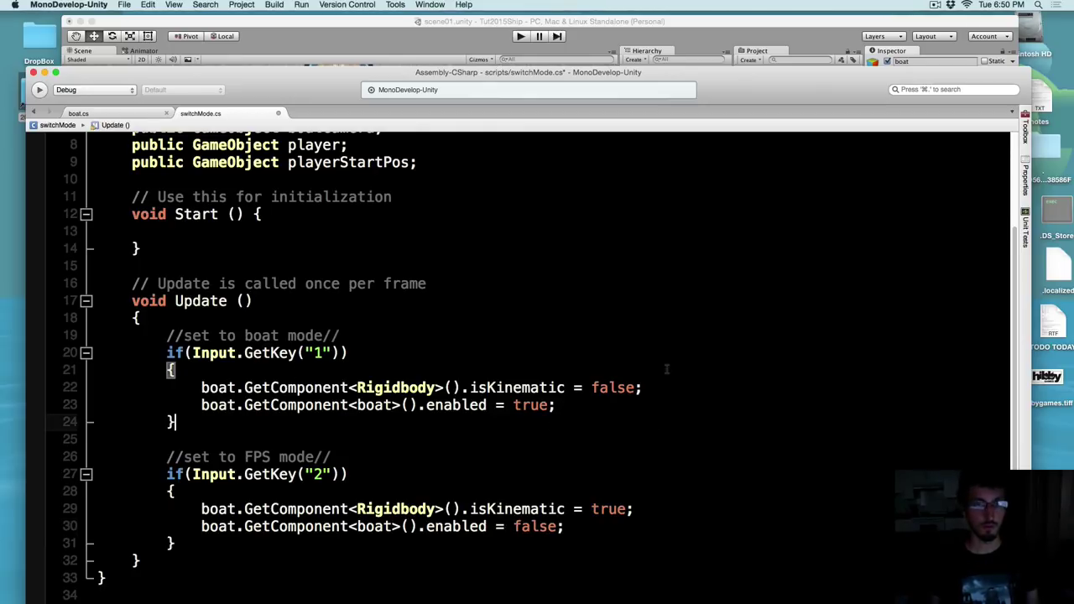
Select MultipurposeCameraRig and toggle its active checkbox off and on several times
drag(502, 73, 501, 530)
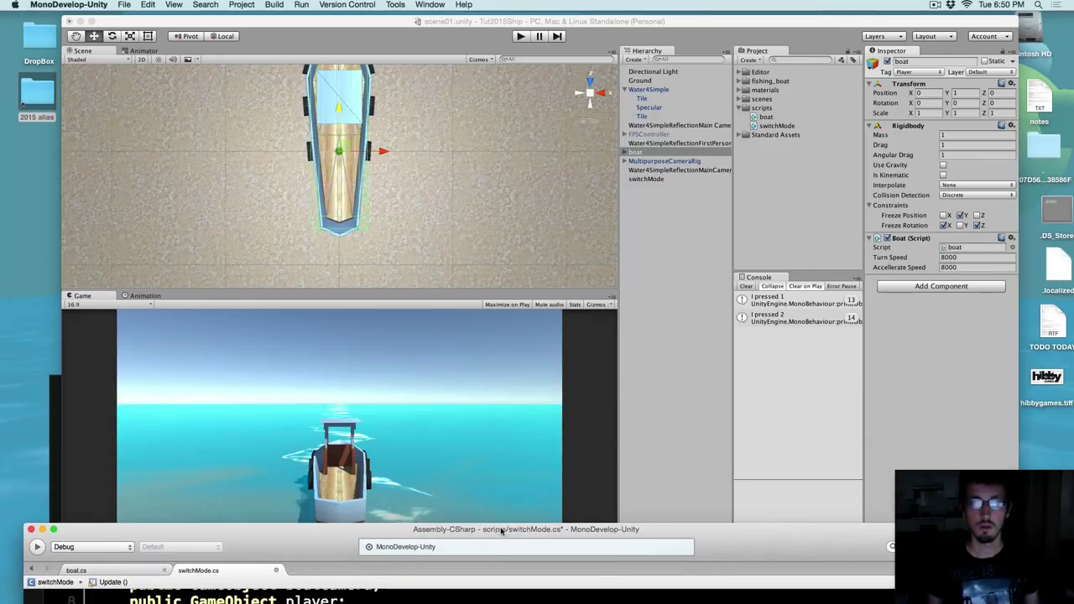
click(681, 161)
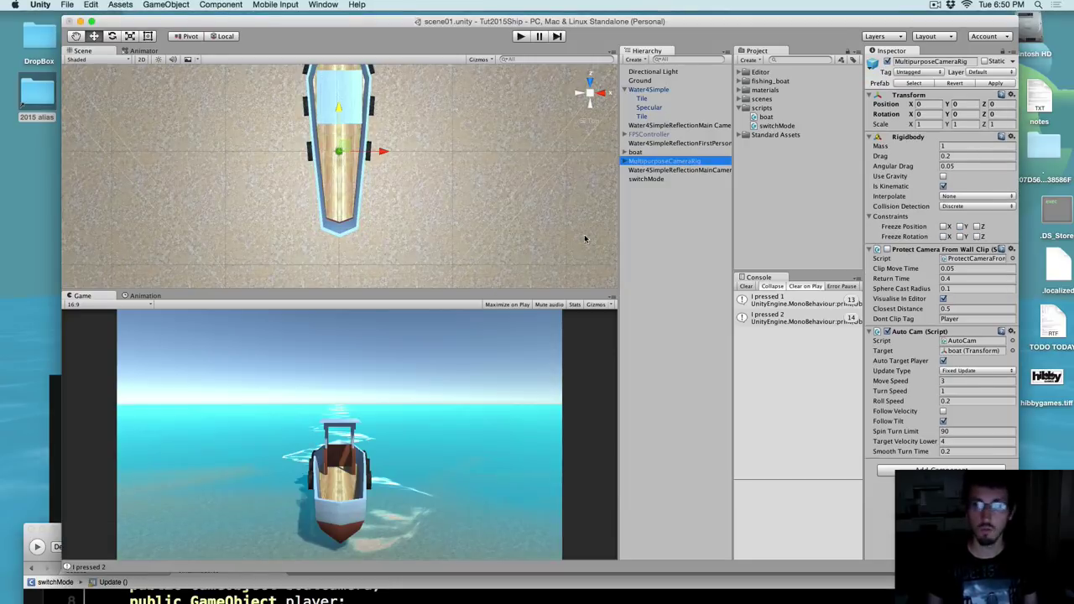
click(886, 63)
click(887, 63)
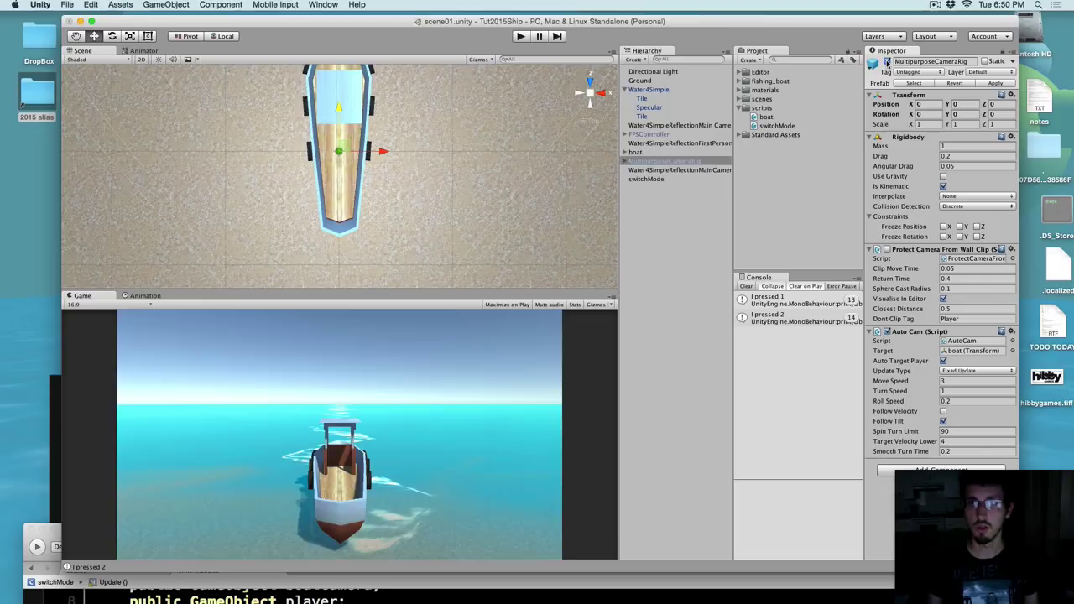
click(886, 63)
click(887, 63)
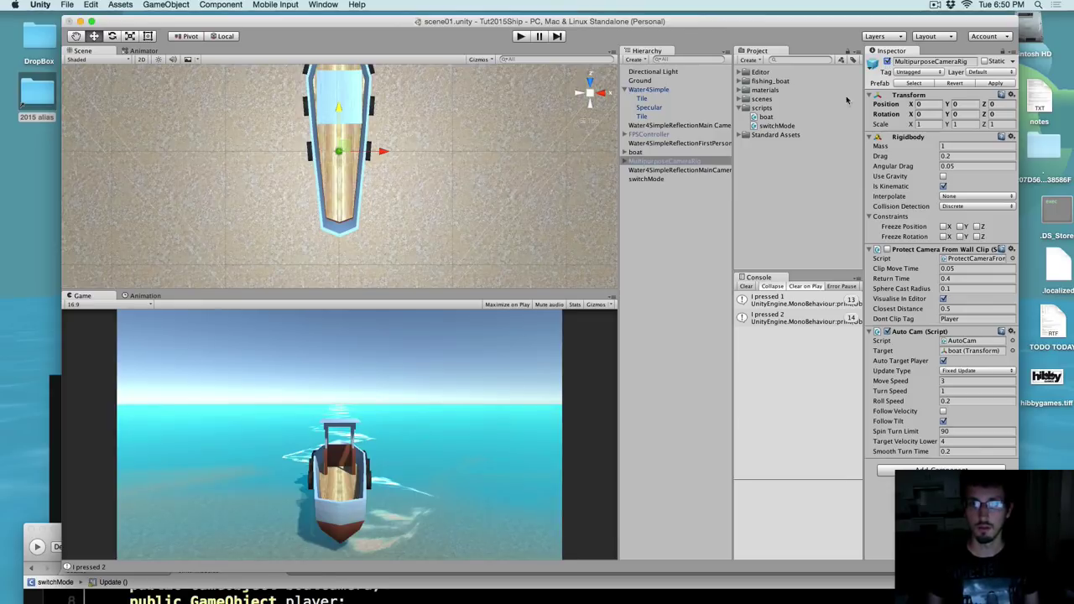
click(886, 62)
click(887, 62)
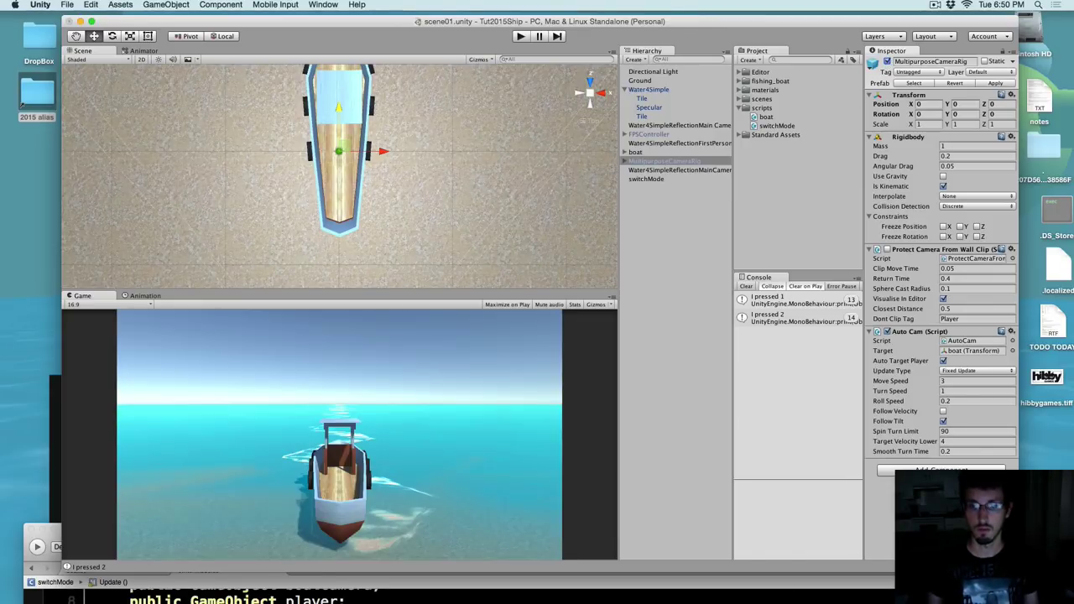
Bring switchMode.cs back up in MonoDevelop
key(super+Tab)
drag(755, 546, 724, 231)
scroll(534, 382, up, 3)
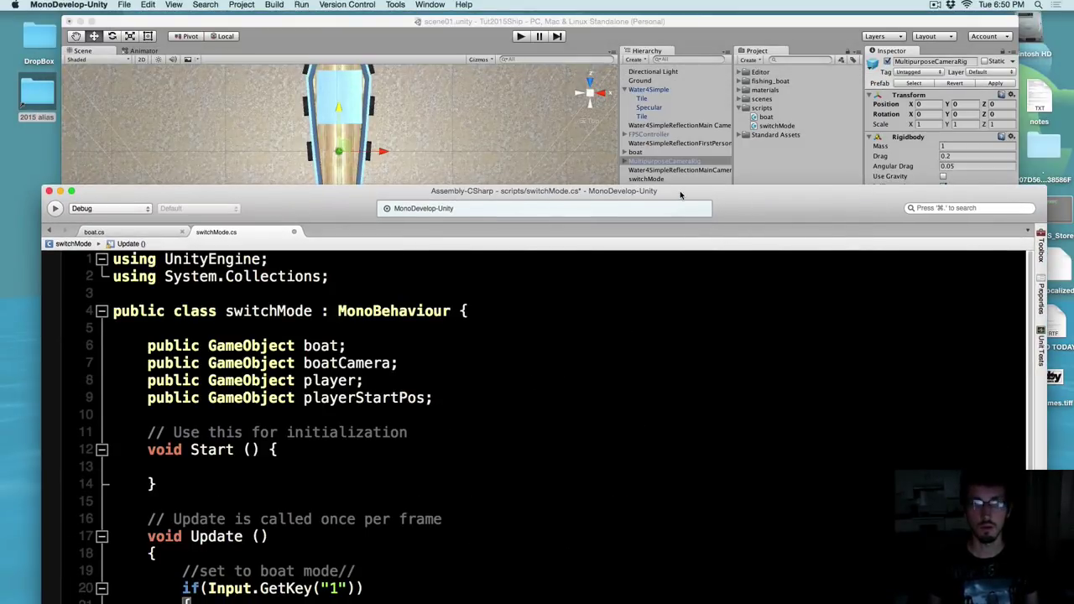
After line 23 in the boat-mode block, add boatCamera.SetActive(true);
drag(667, 198, 684, 115)
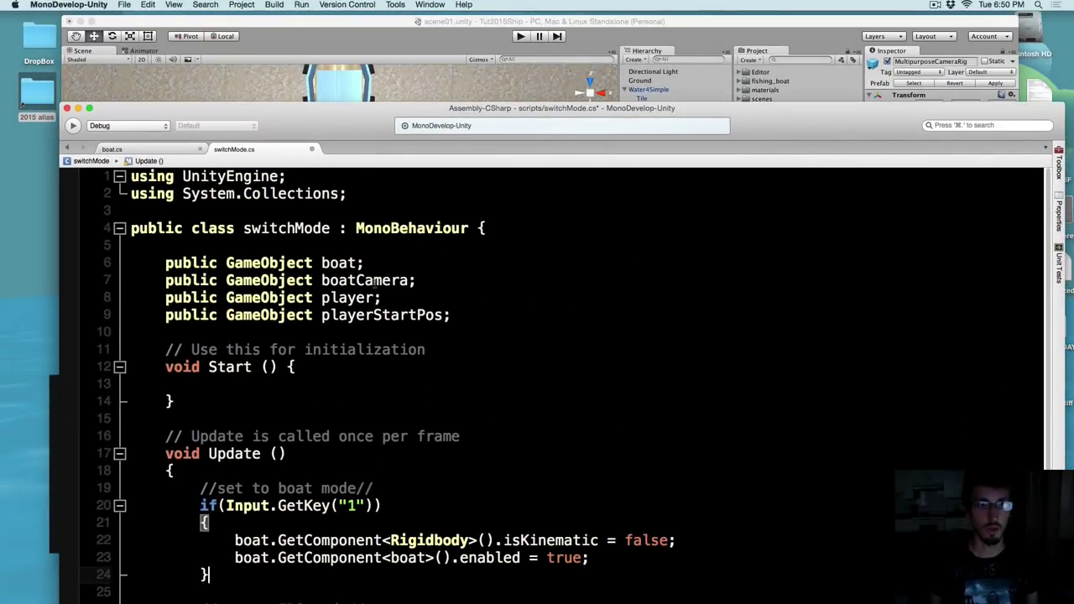
scroll(476, 401, down, 4)
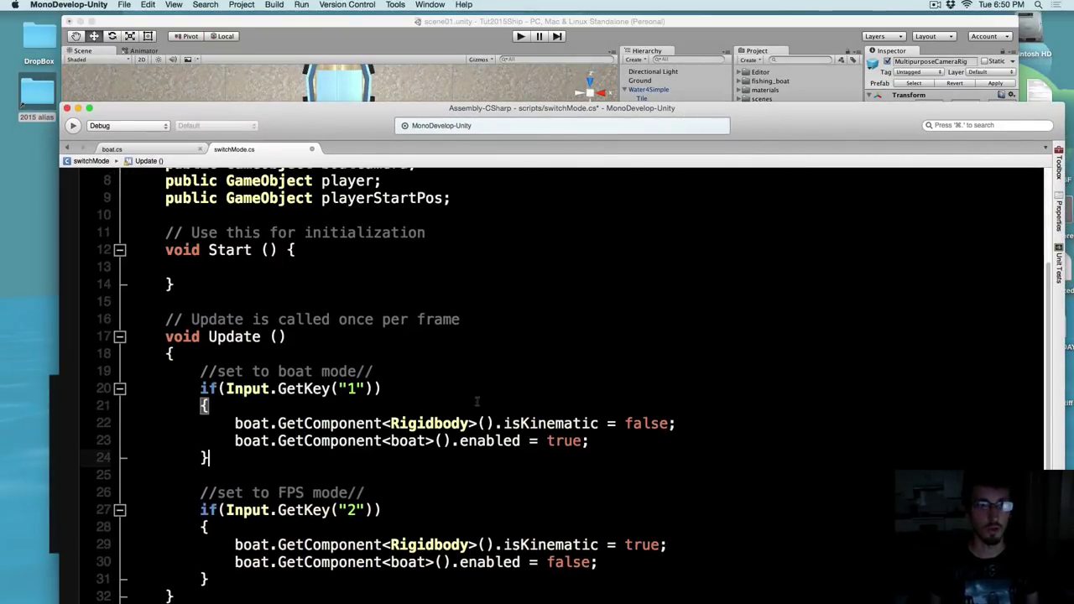
click(612, 442)
key(Return)
text(boat)
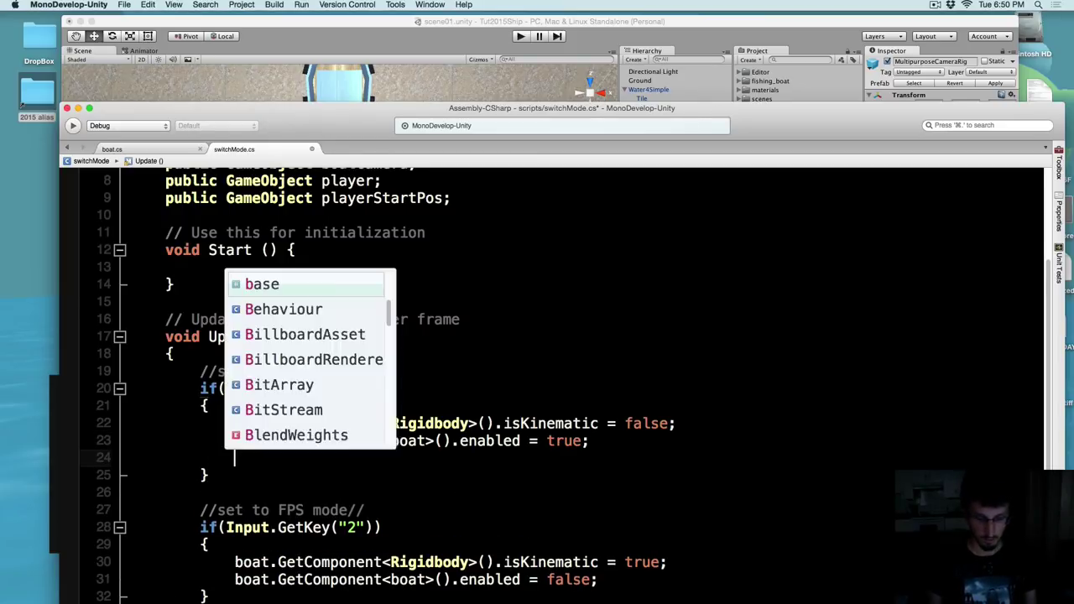
text(Camera)
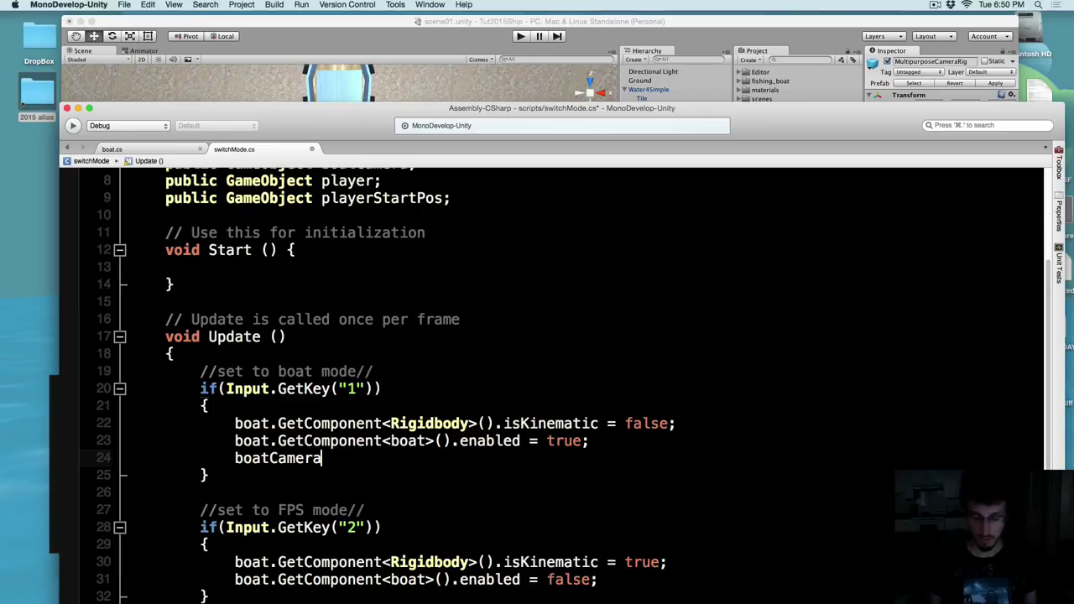
text(.set)
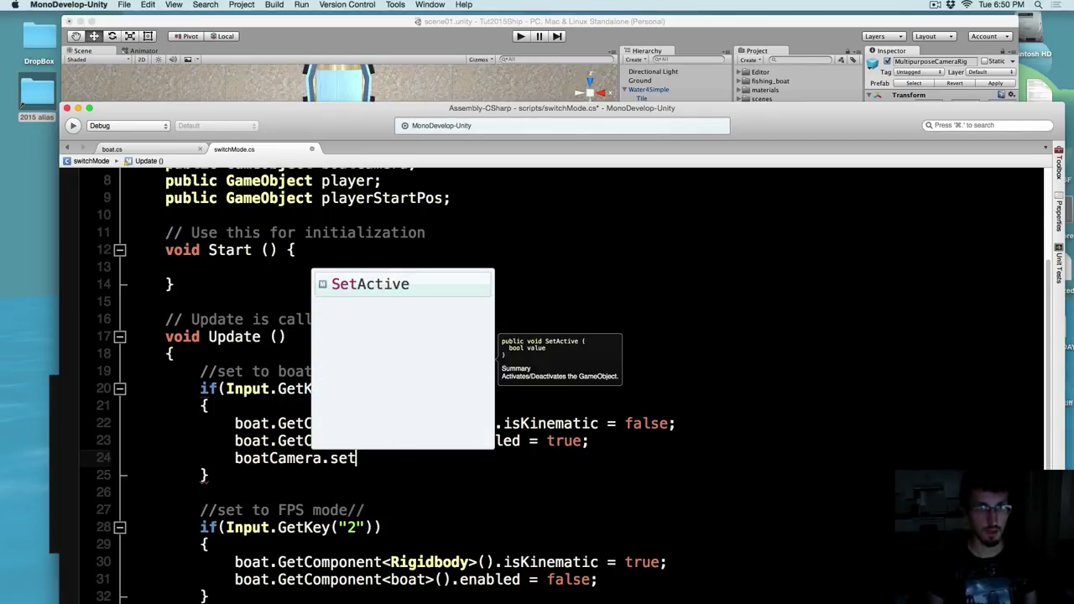
key(Return)
text((f)
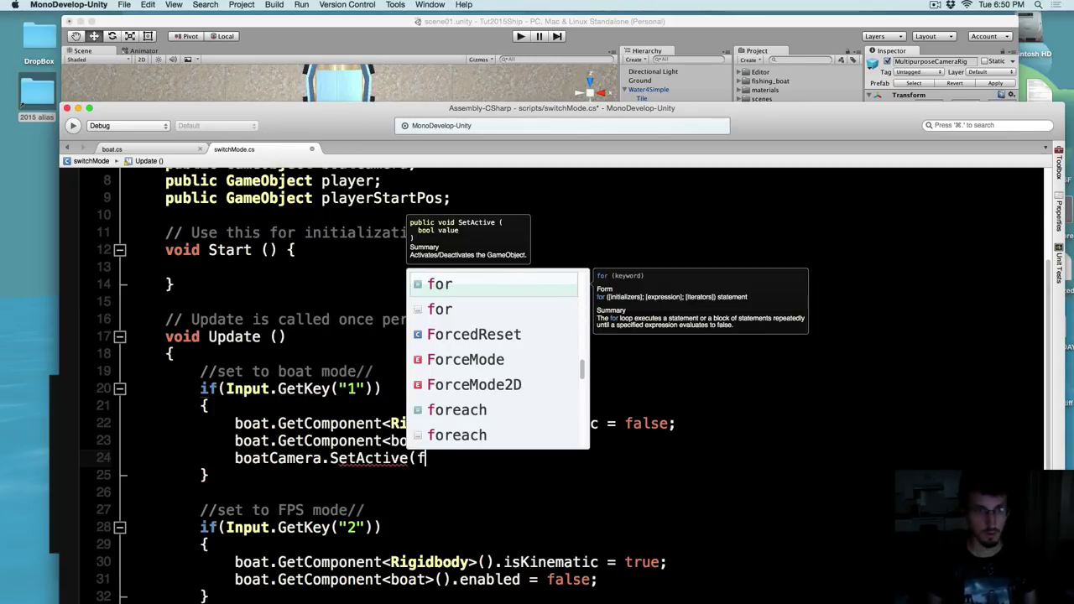
key(BackSpace)
text(tr)
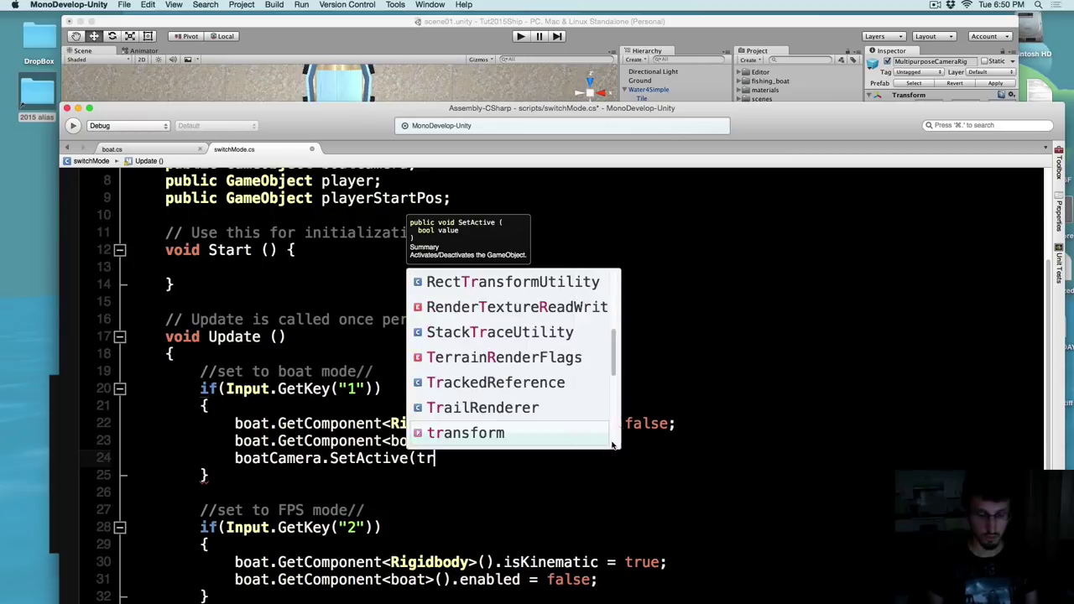
text(ue);)
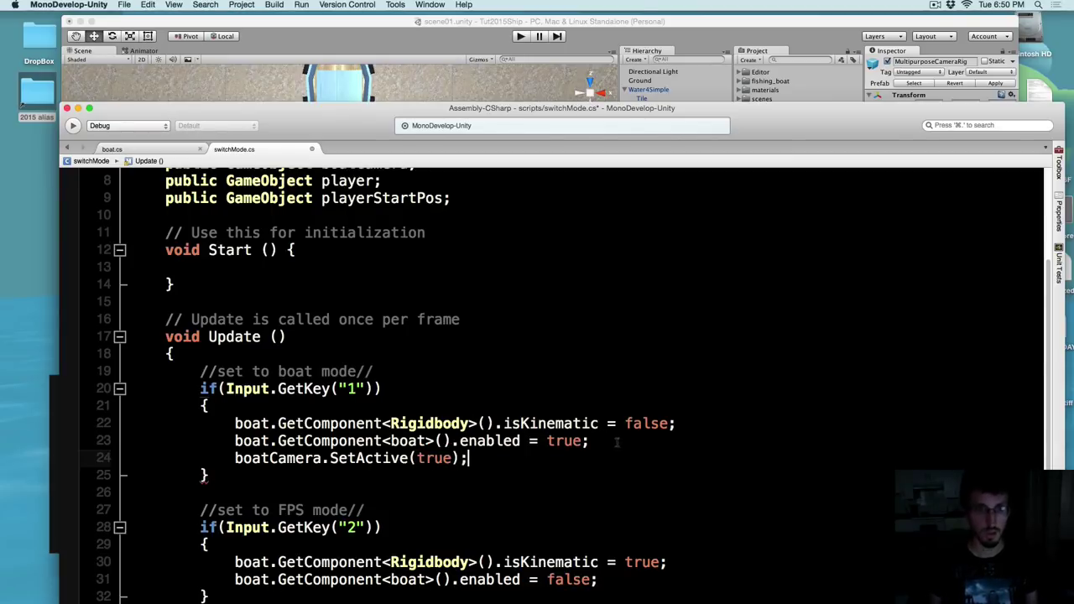
Copy the SetActive line below line 31 in the FPS block and change true to false
key(shift+Left)
key(shift+Left)
key(shift+Left)
key(shift+Left)
key(shift+Left)
key(shift+Left)
key(shift+Left)
key(shift+Left)
key(shift+Left)
key(shift+Left)
key(shift+Left)
key(shift+Left)
key(shift+Left)
key(shift+Left)
key(shift+Left)
key(shift+Left)
key(shift+Left)
key(shift+Left)
key(shift+Left)
key(shift+Left)
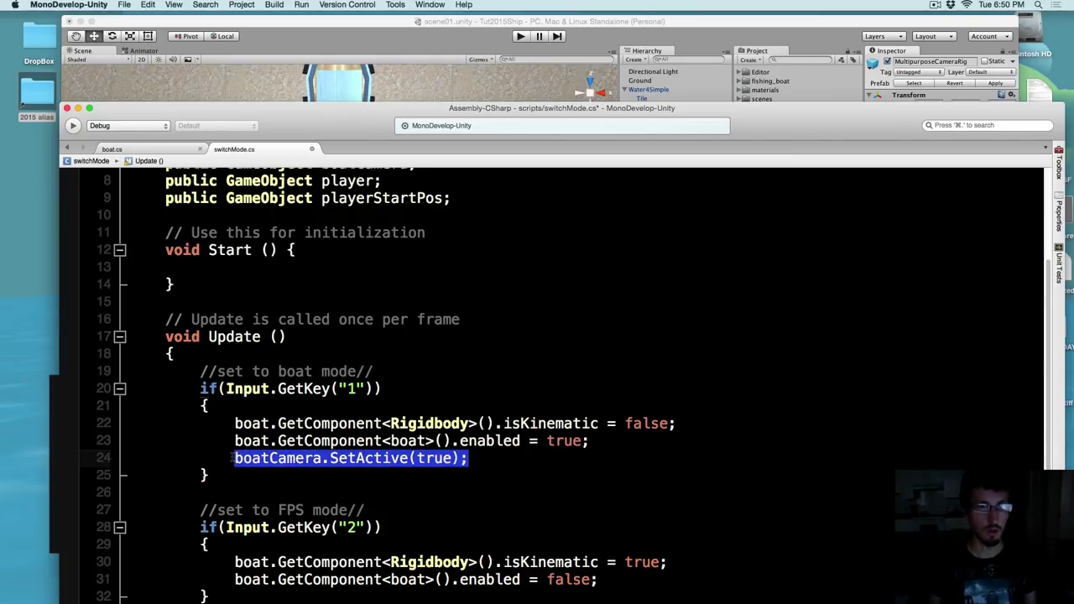
click(600, 579)
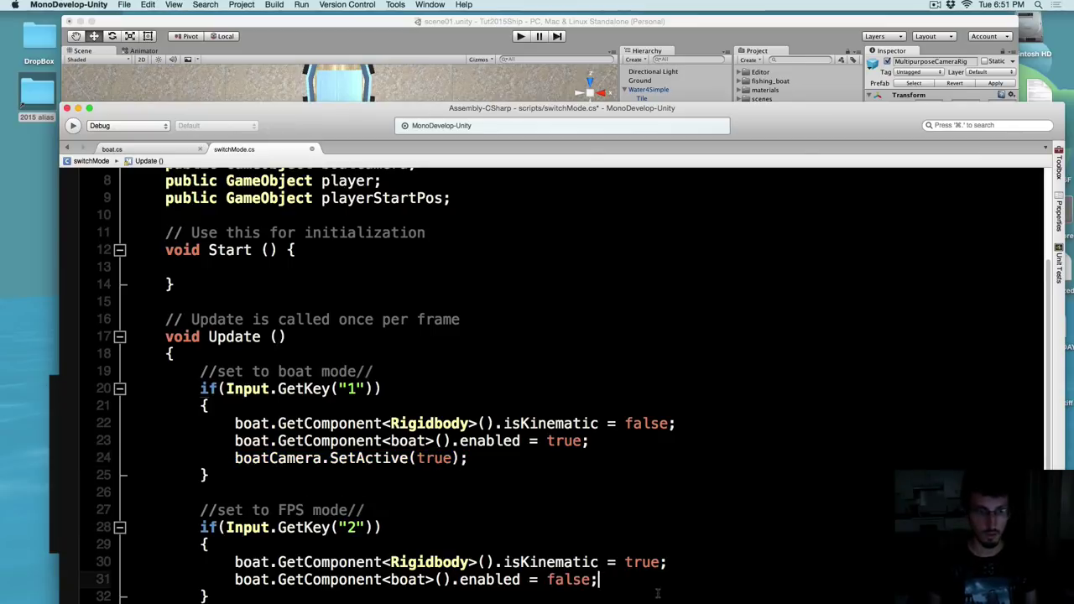
key(Return)
text(boatCamera.SetActive(true);)
double_click(433, 596)
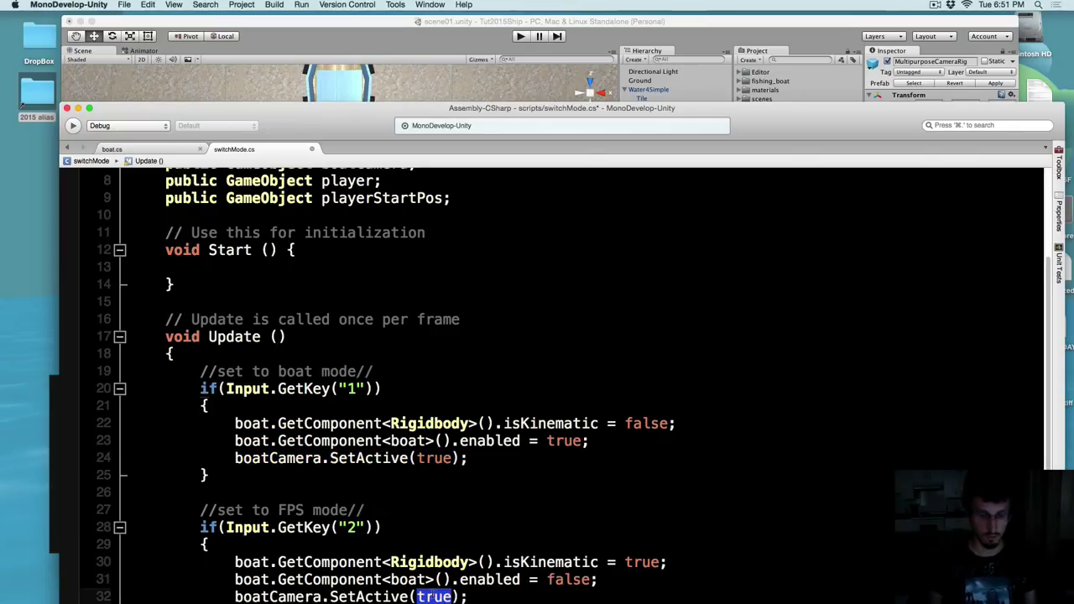
text(false)
click(531, 595)
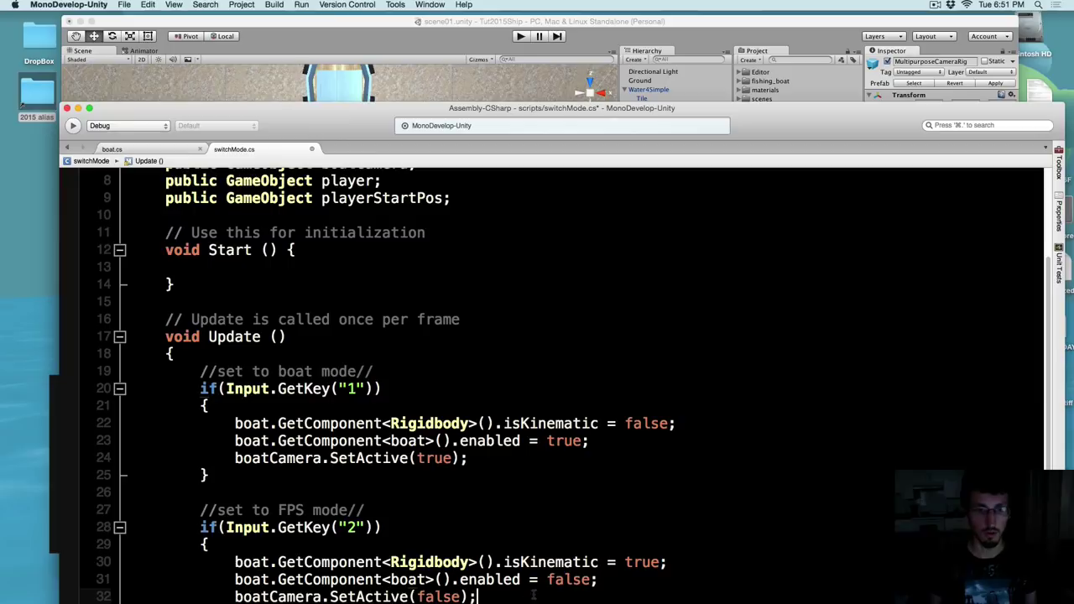
Toggle FPSController's active checkbox to compare the first-person and boat views, leaving it off
drag(508, 128, 505, 94)
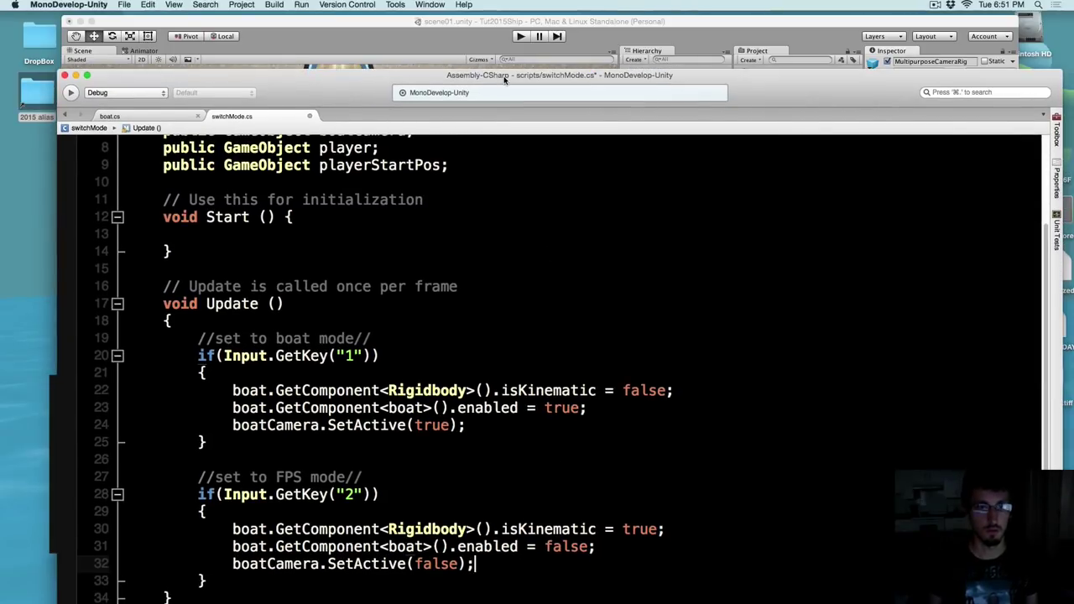
click(499, 427)
drag(602, 75, 588, 370)
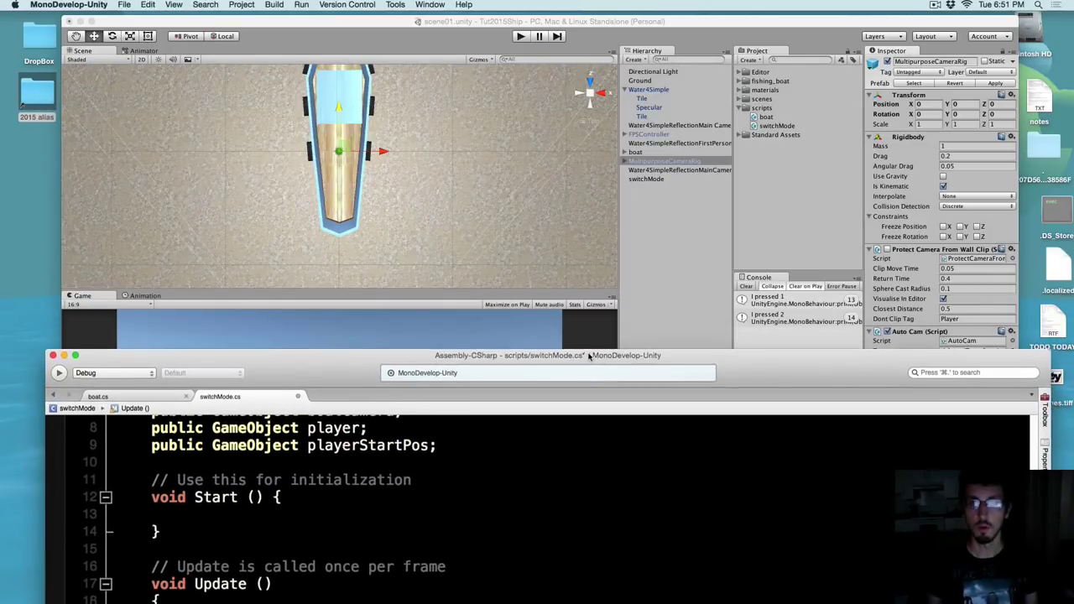
click(671, 232)
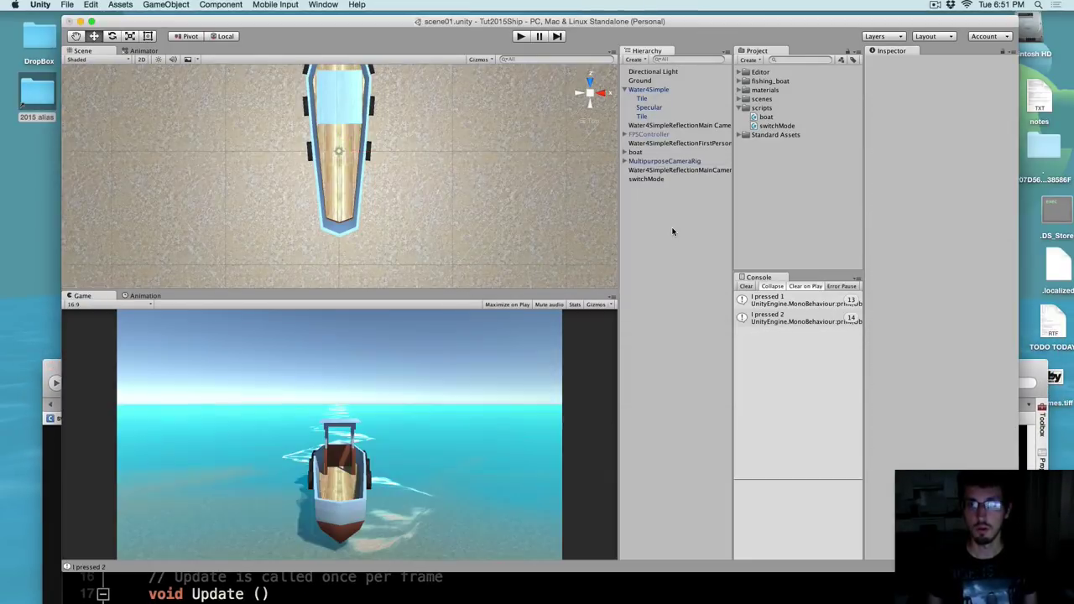
click(658, 135)
click(886, 62)
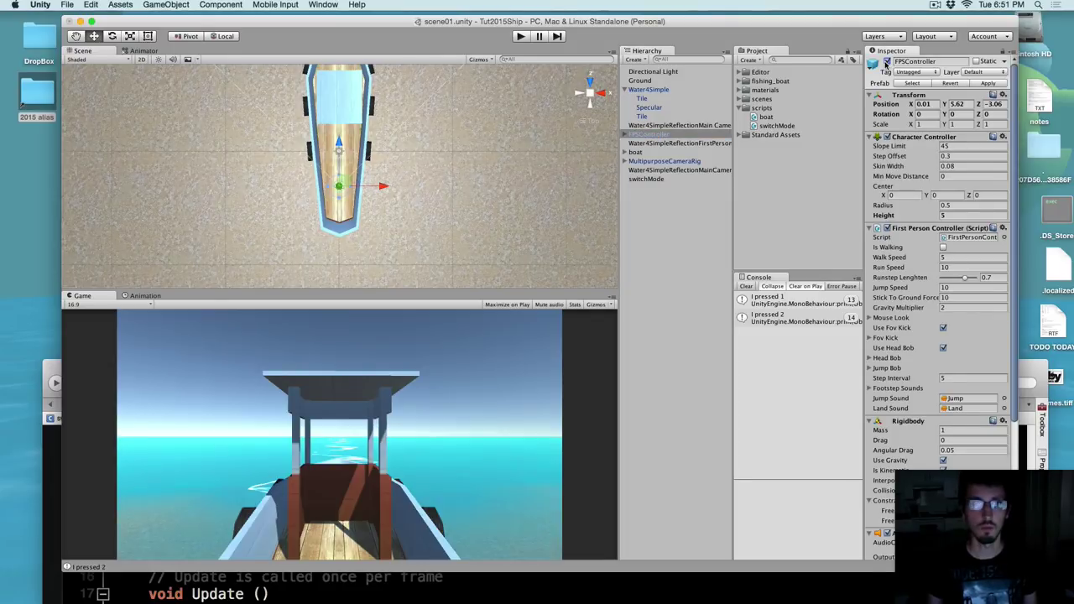
click(886, 63)
click(886, 62)
click(885, 62)
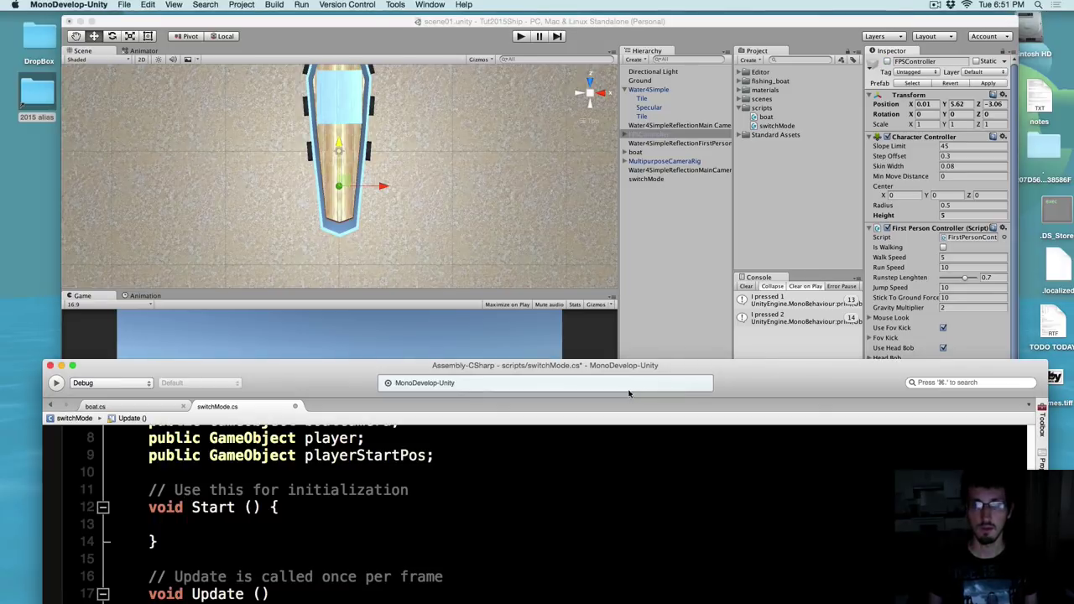
Add player.SetActive(false); after the boat camera line in the boat-mode block
drag(770, 361, 762, 120)
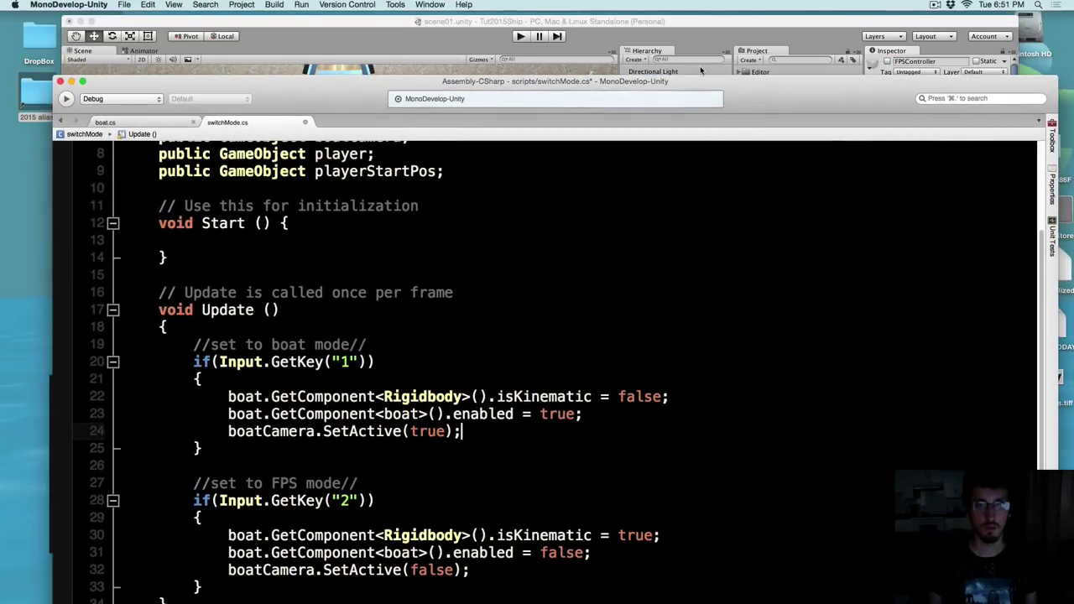
scroll(448, 456, down, 1)
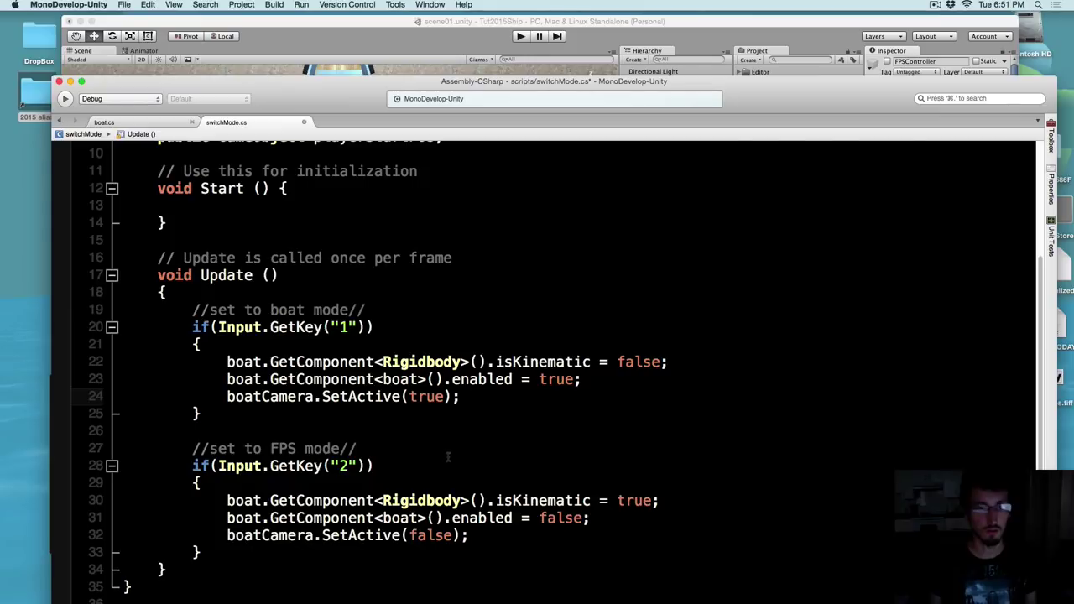
key(Return)
key(Return)
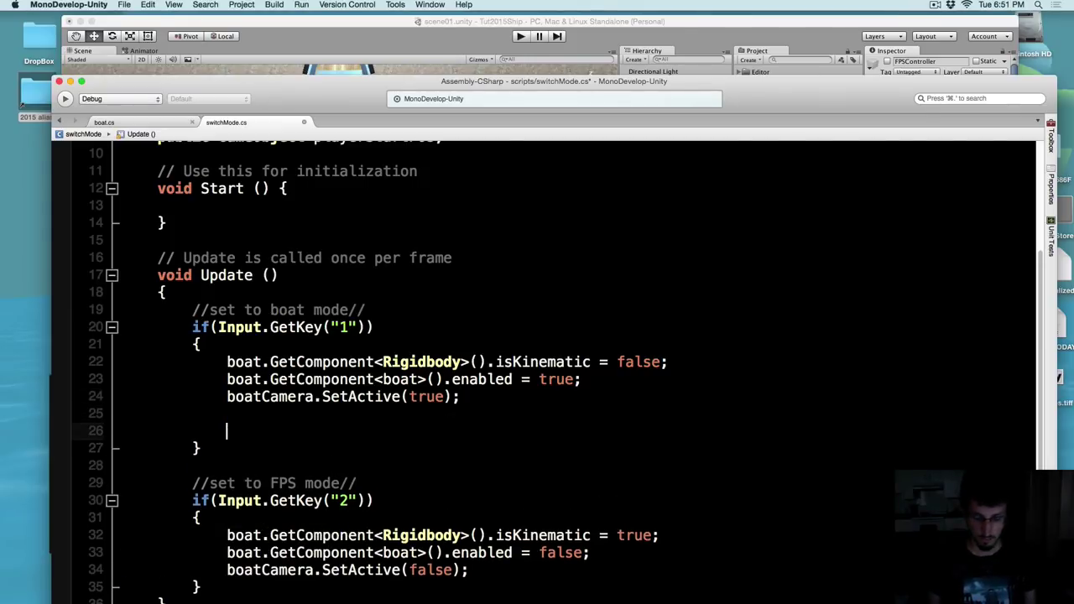
text(player.)
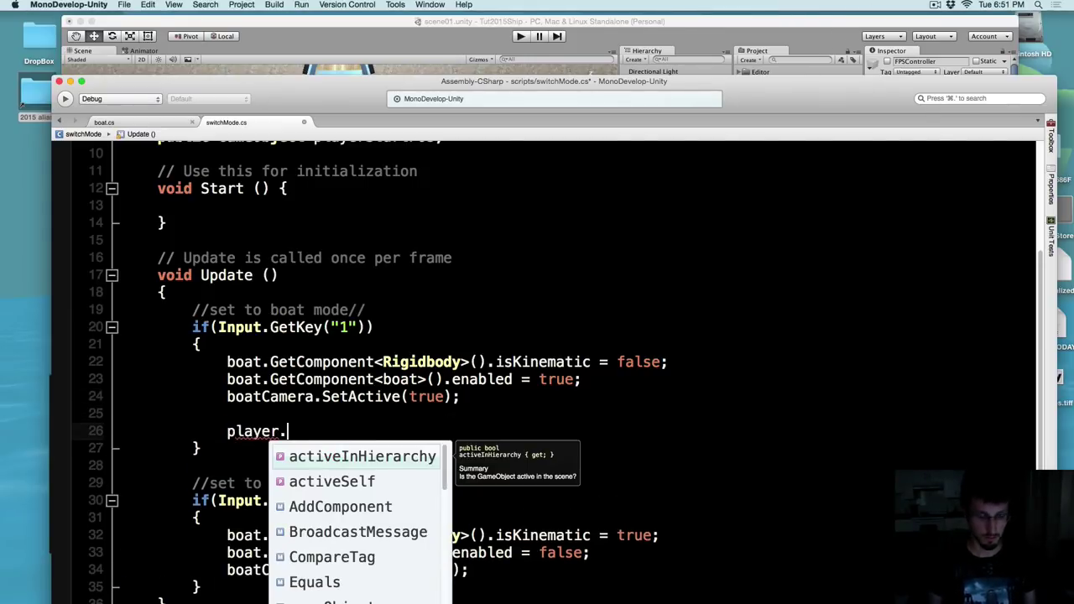
text(SetActive()
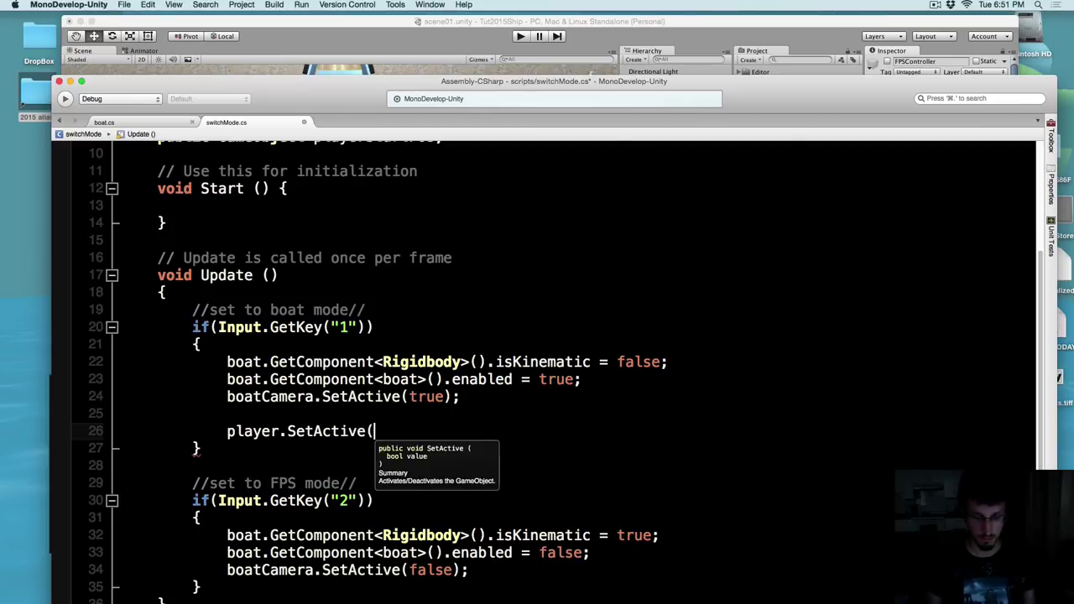
text(false))
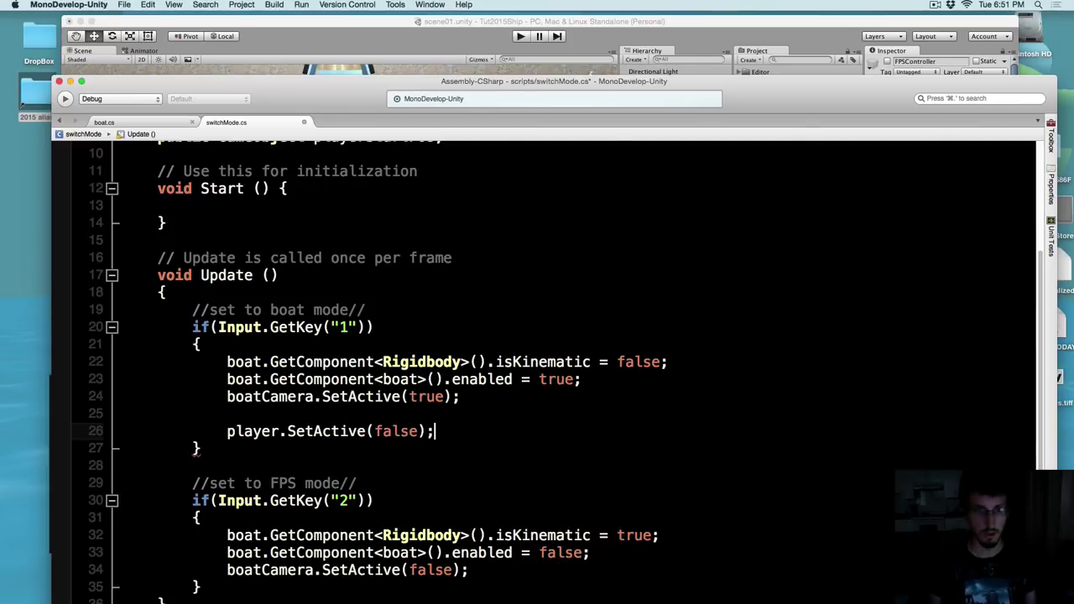
text(;)
Copy it into the FPS-mode block on line 36 with false changed to true
scroll(438, 431, down, 2)
drag(450, 398, 253, 397)
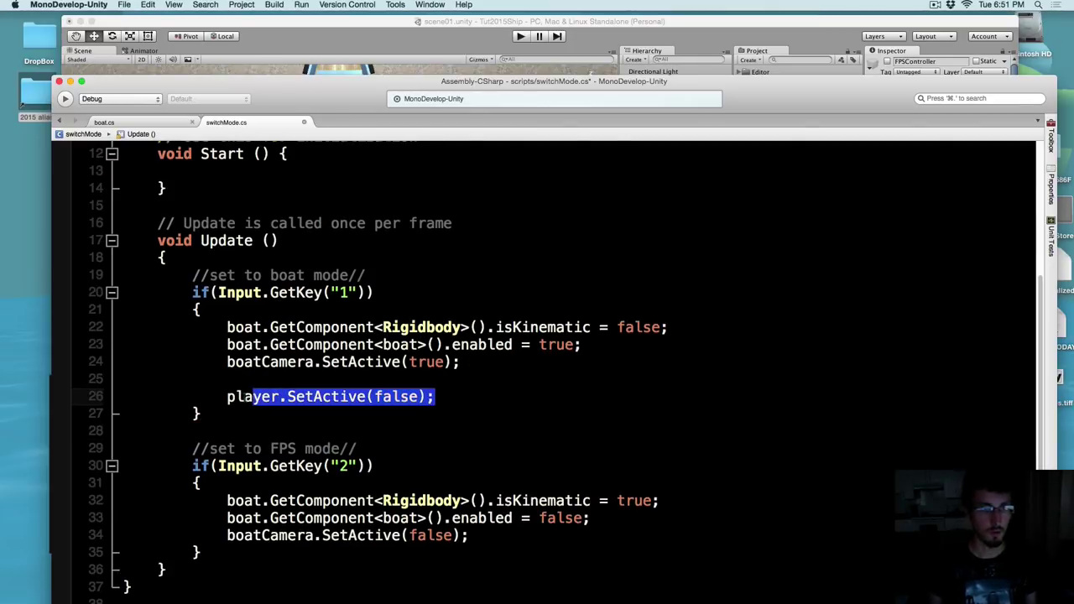
click(480, 535)
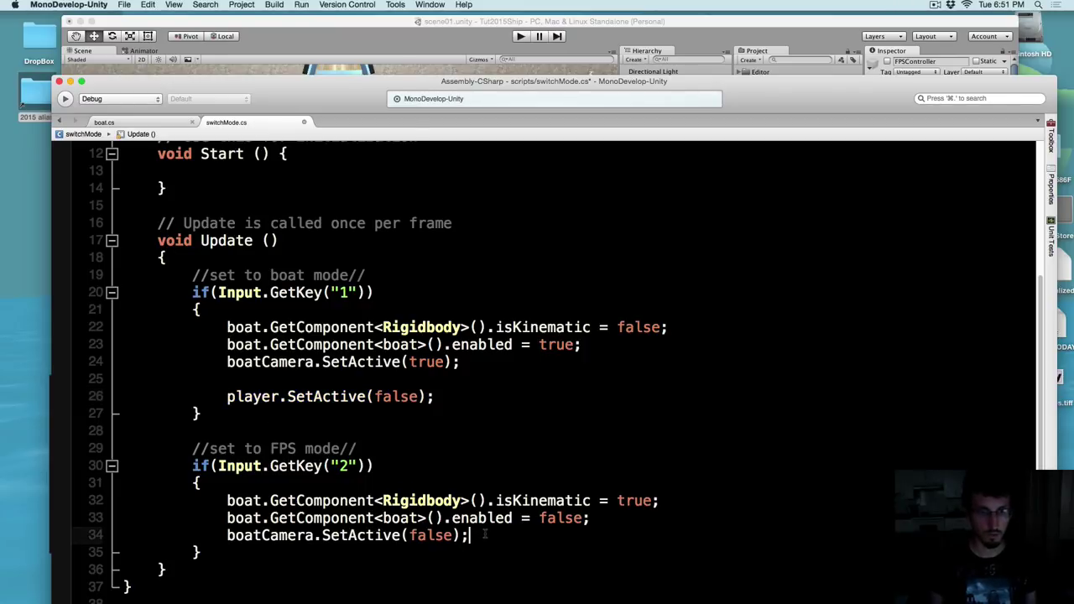
key(Return)
key(Return)
text(player.SetActive(false);)
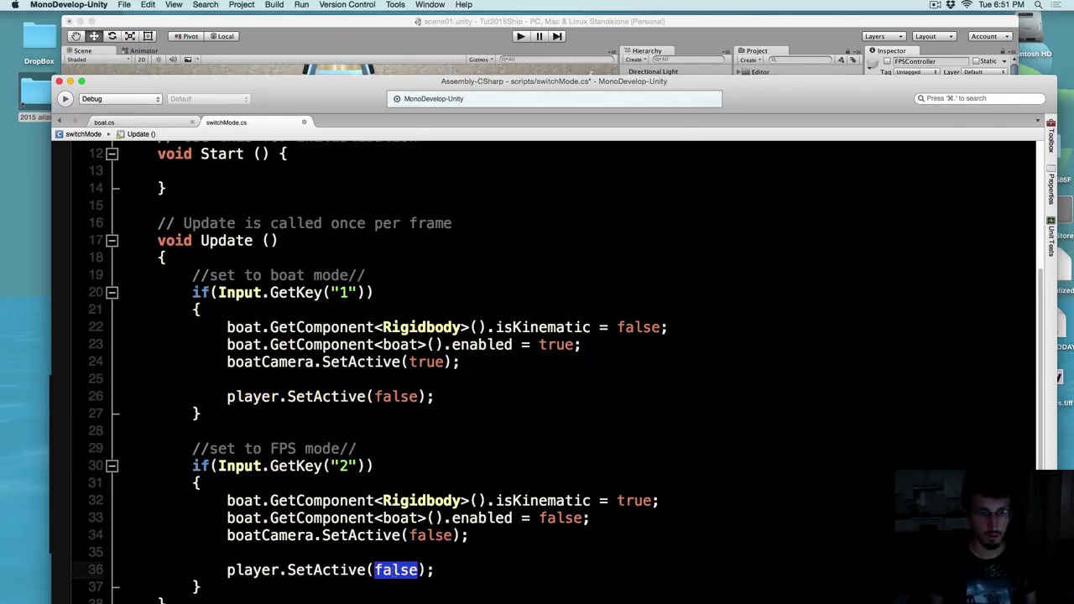
text(true)
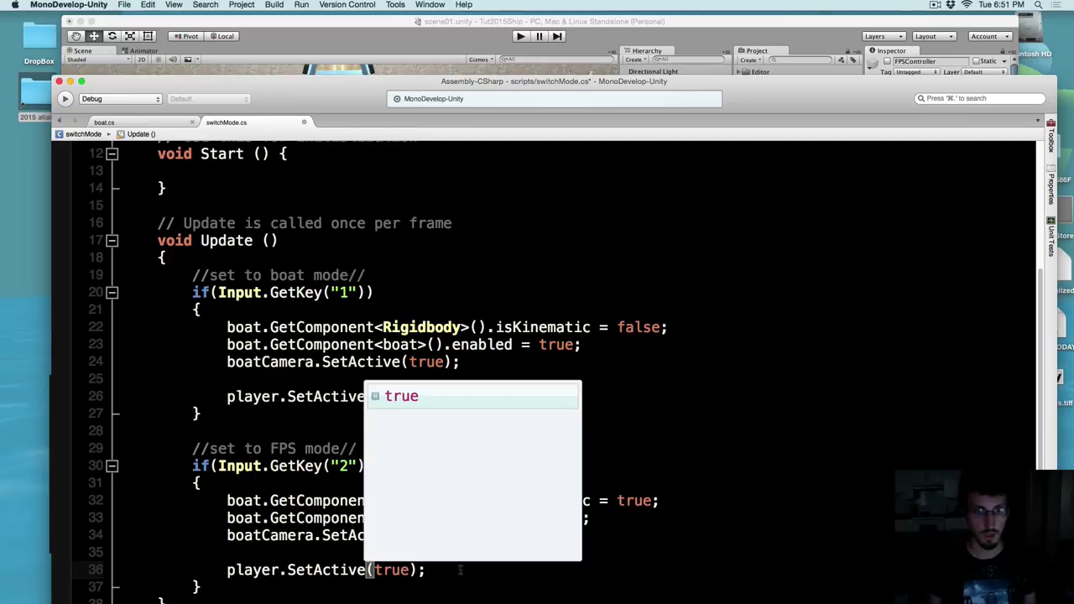
click(427, 570)
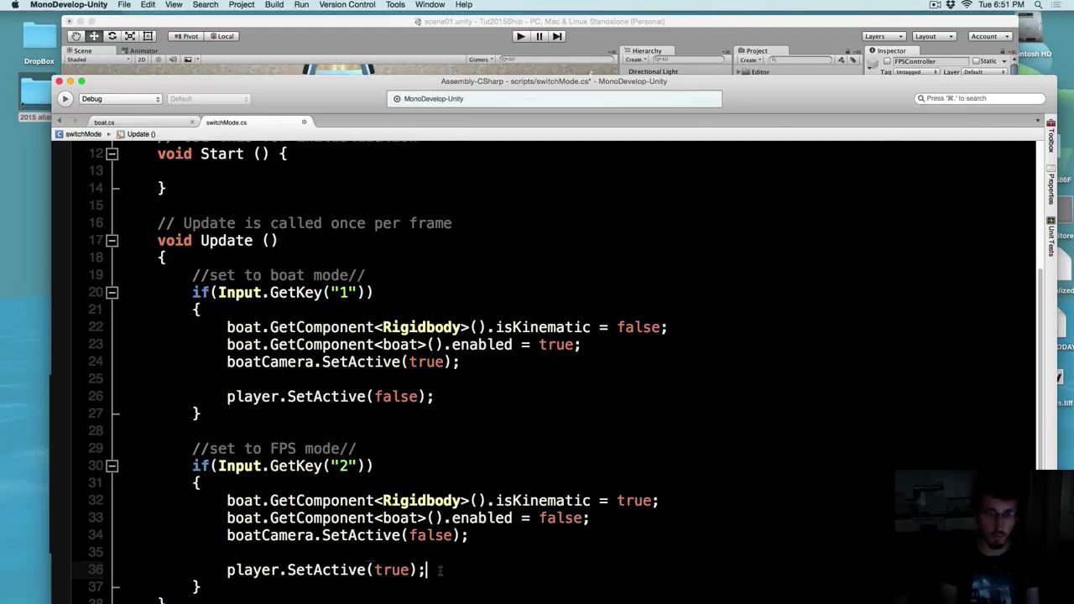
Start line 37 in the FPS block with player.transform.position via autocomplete
scroll(416, 442, up, 3)
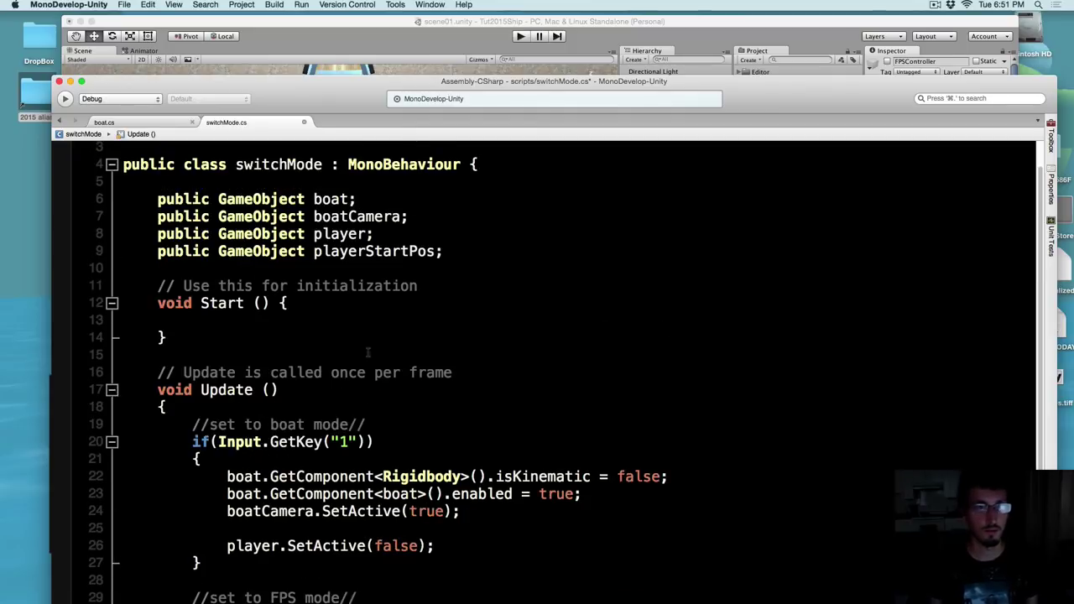
scroll(456, 384, down, 3)
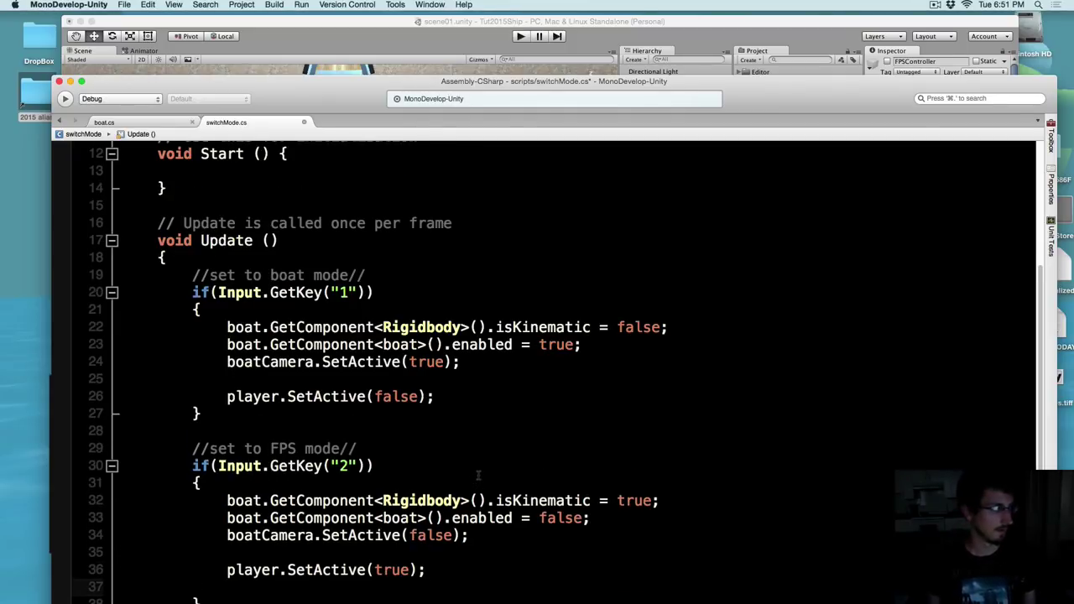
scroll(531, 453, down, 1)
text(pl)
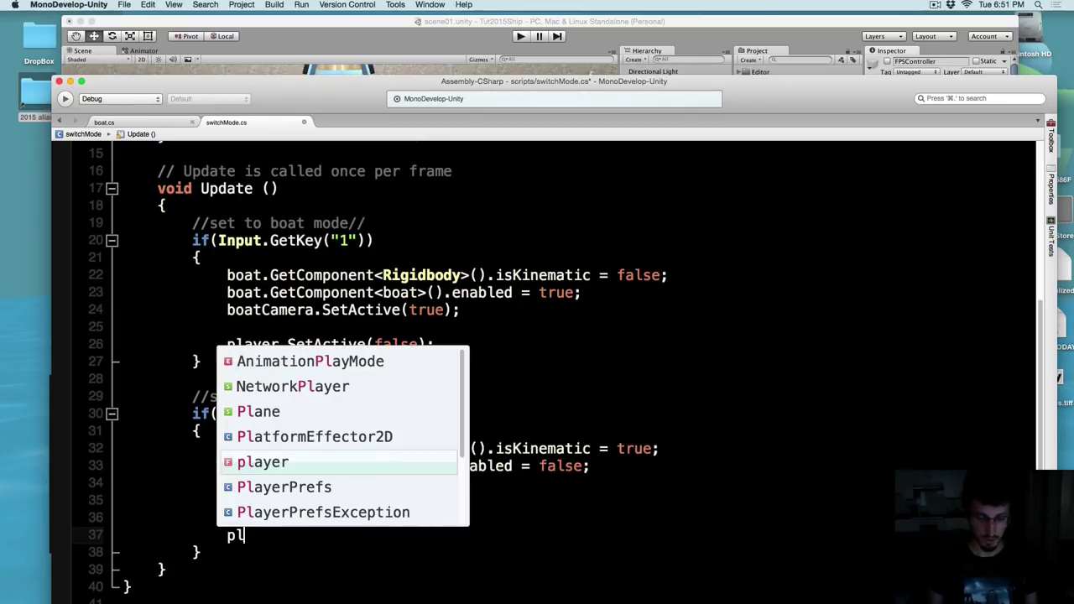
text(ayer.tran)
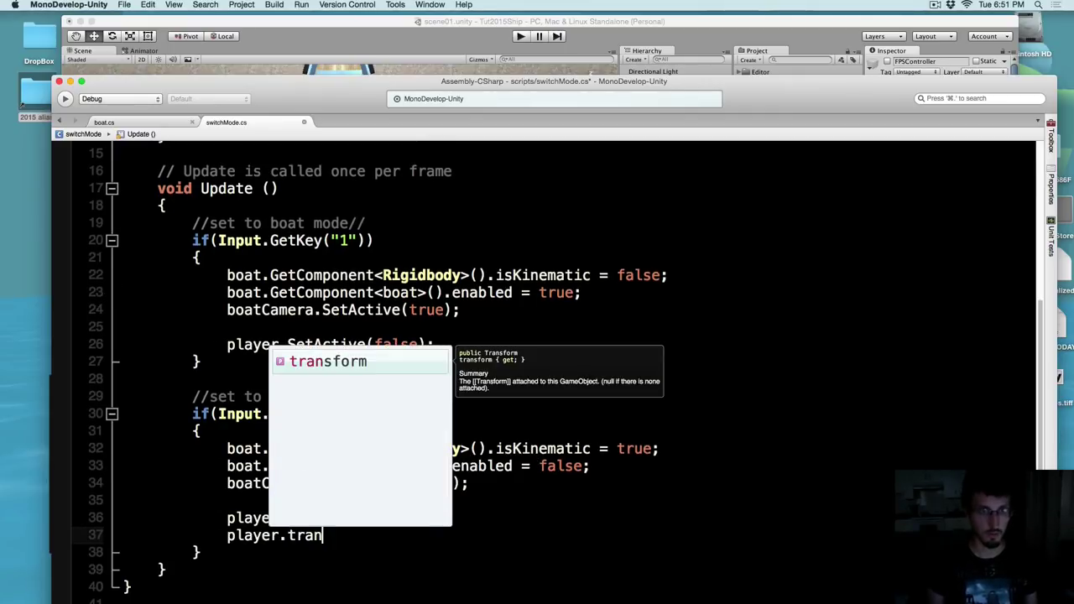
key(Return)
text(.pos)
key(Return)
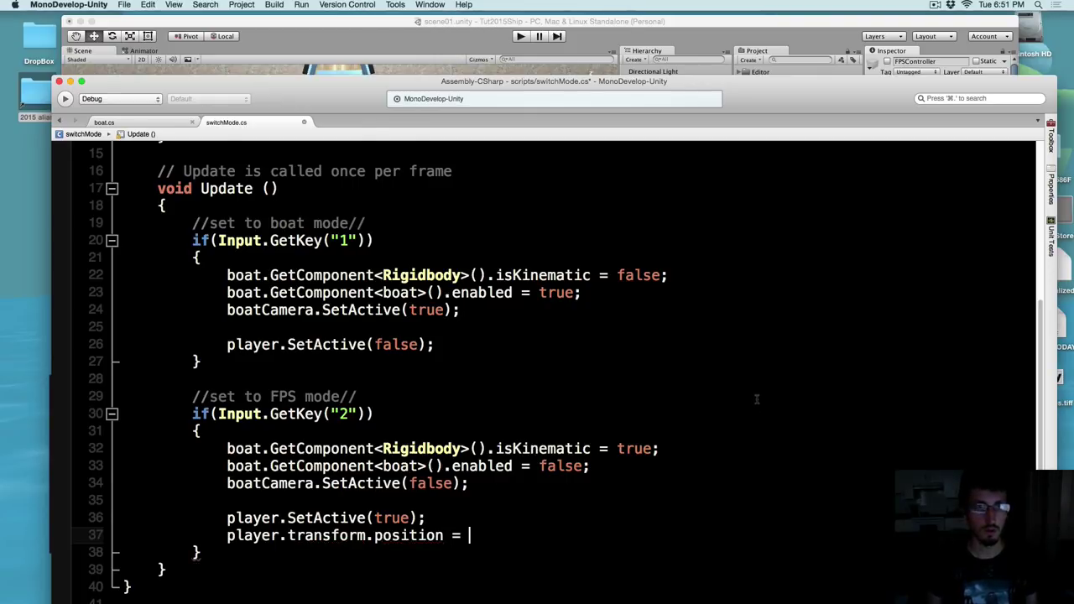
Assign it playerStartPos.transform.position and save switchMode.cs
scroll(353, 240, up, 4)
double_click(358, 248)
key(super+c)
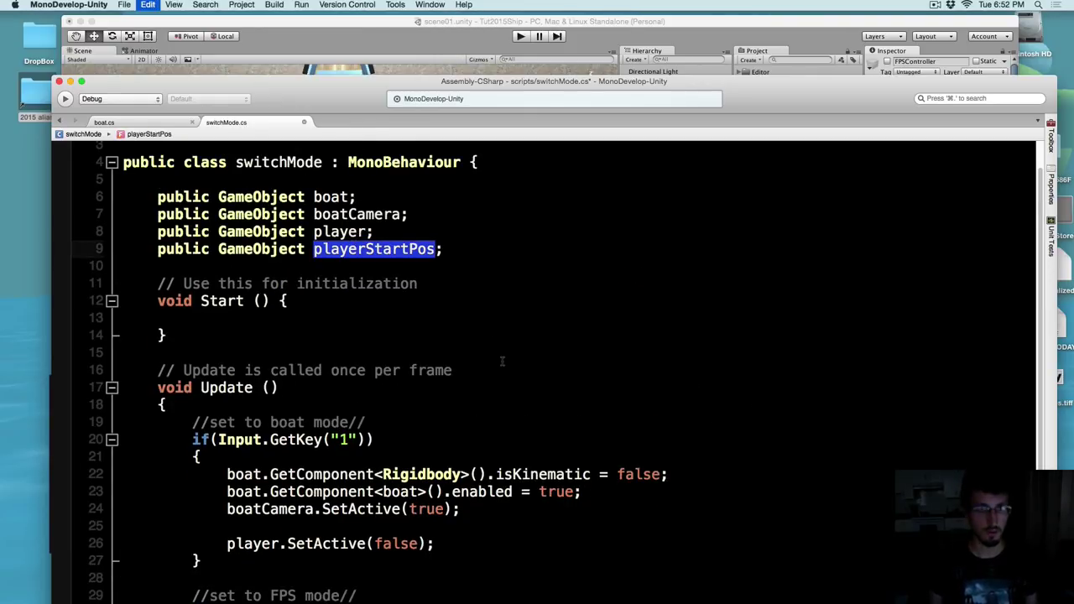
scroll(502, 362, down, 4)
key(super+v)
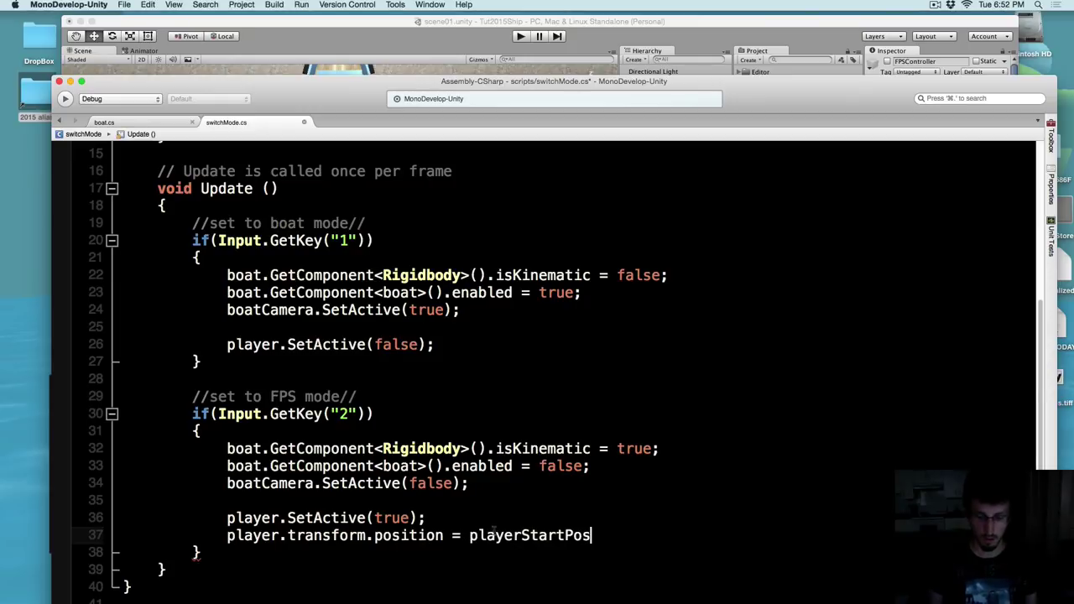
text(.transform.position;)
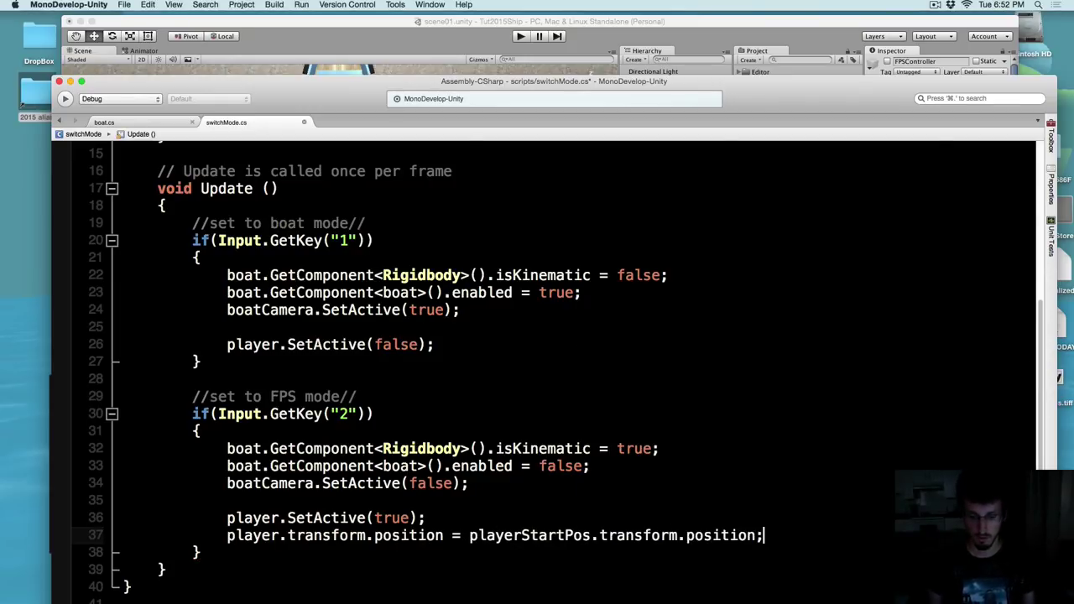
key(super+s)
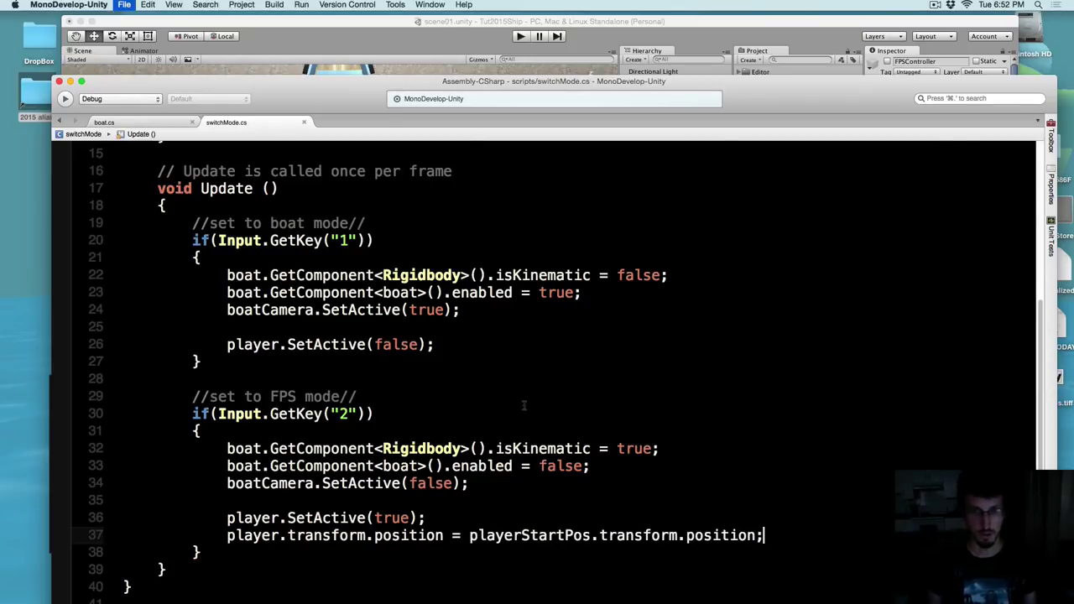
Check the switchMode object's Player and Player Start Pos references, inspecting FPSController and playerStartPos
click(489, 44)
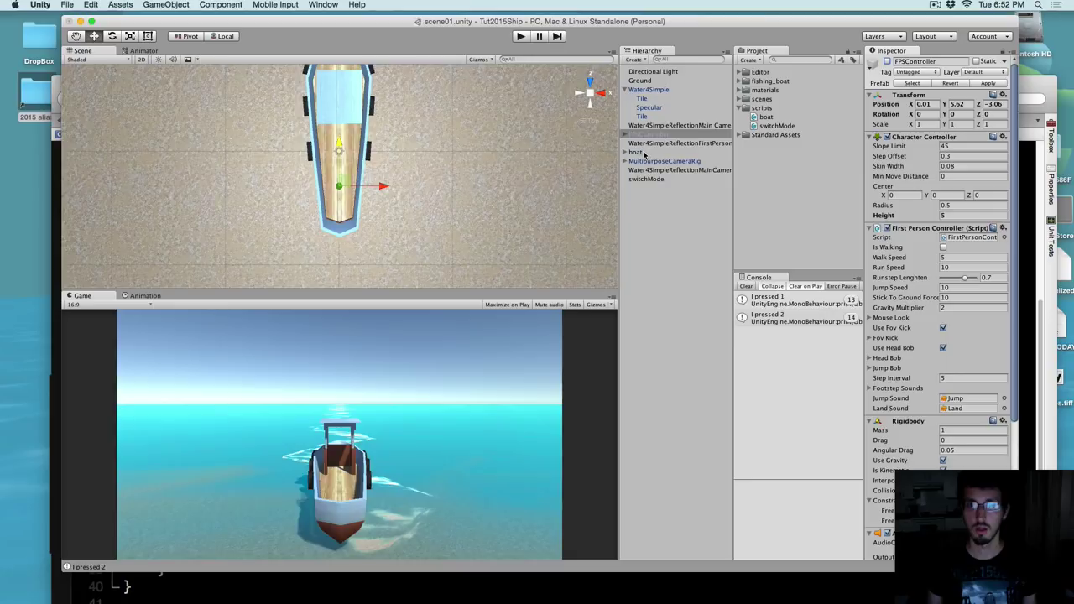
click(646, 179)
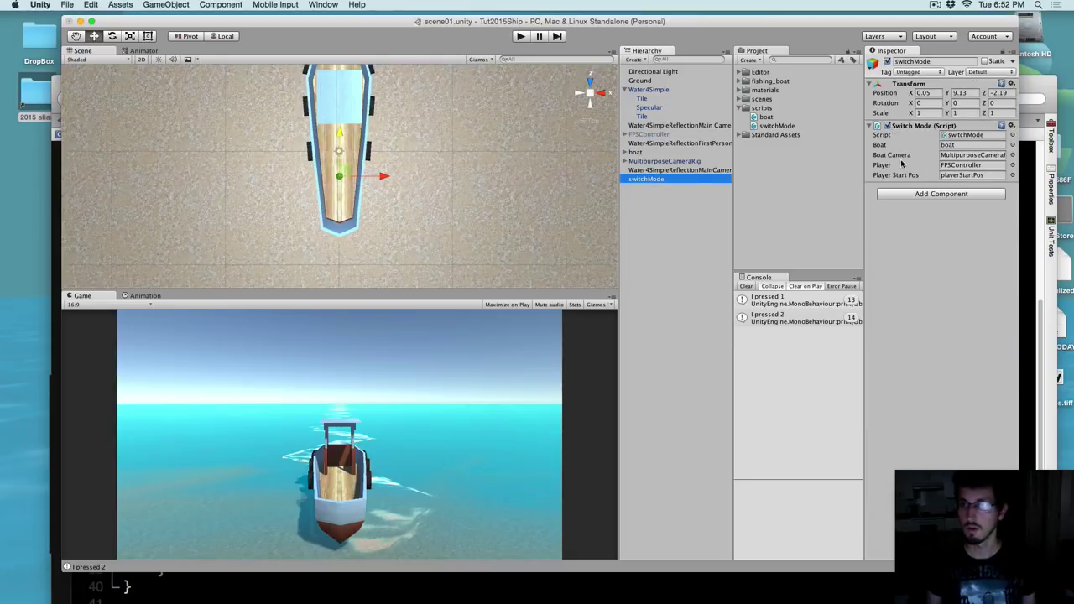
click(959, 165)
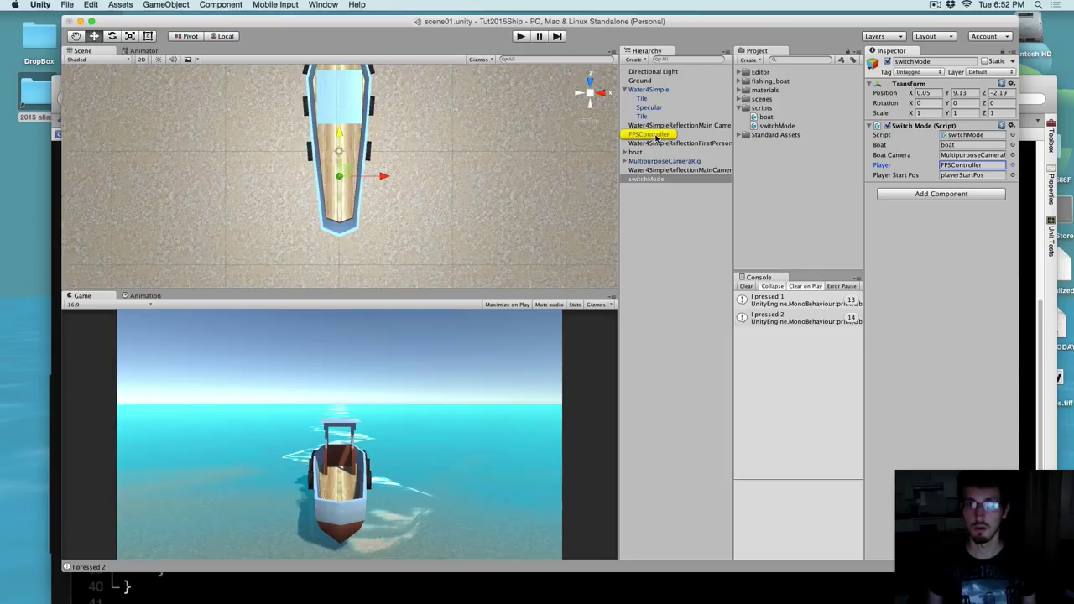
click(978, 177)
click(648, 134)
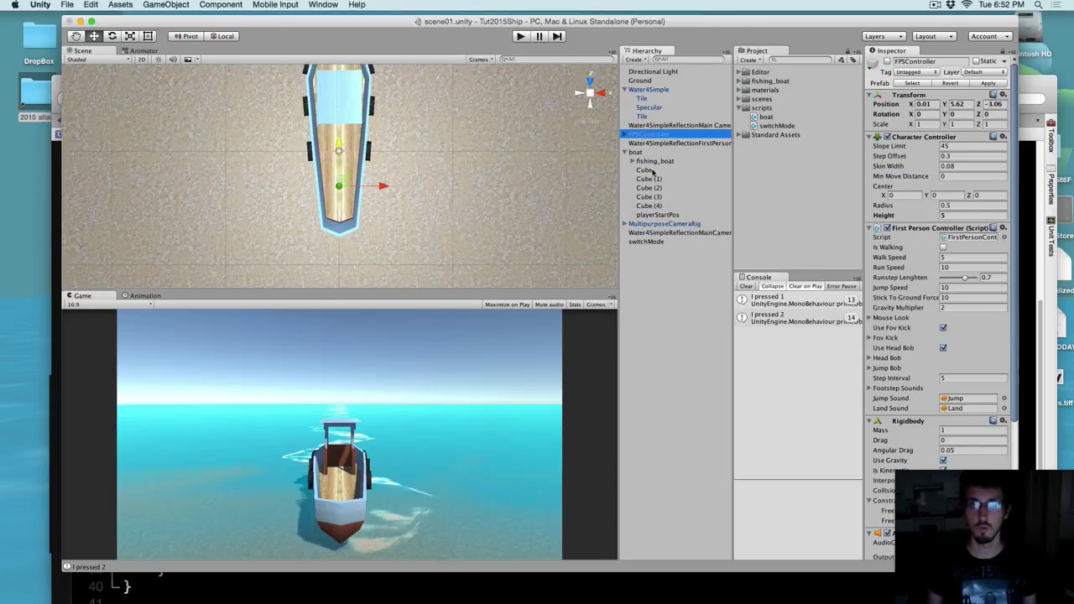
click(662, 216)
click(646, 143)
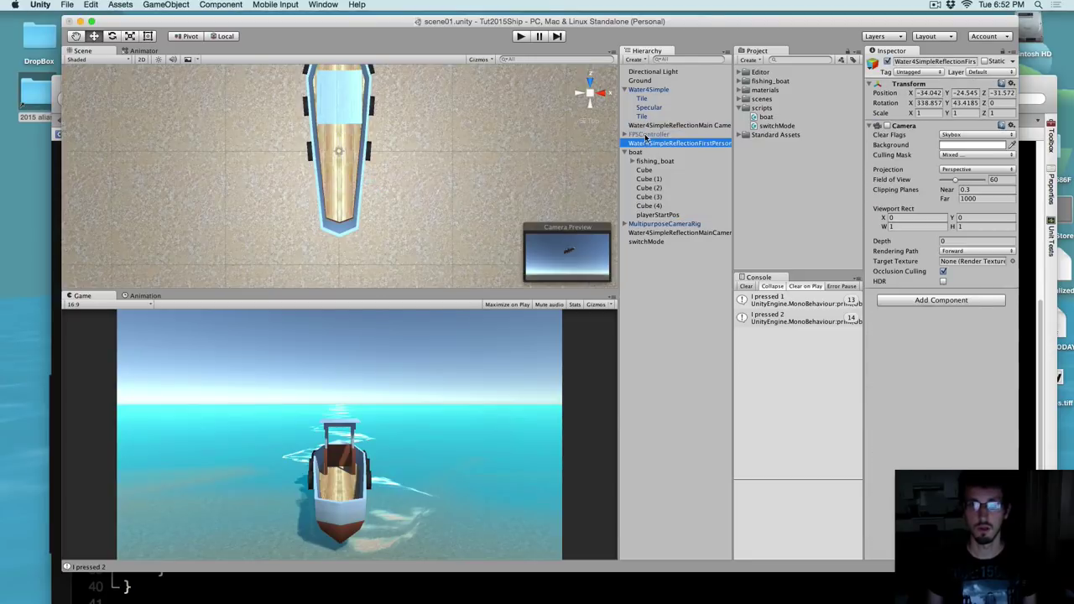
click(648, 134)
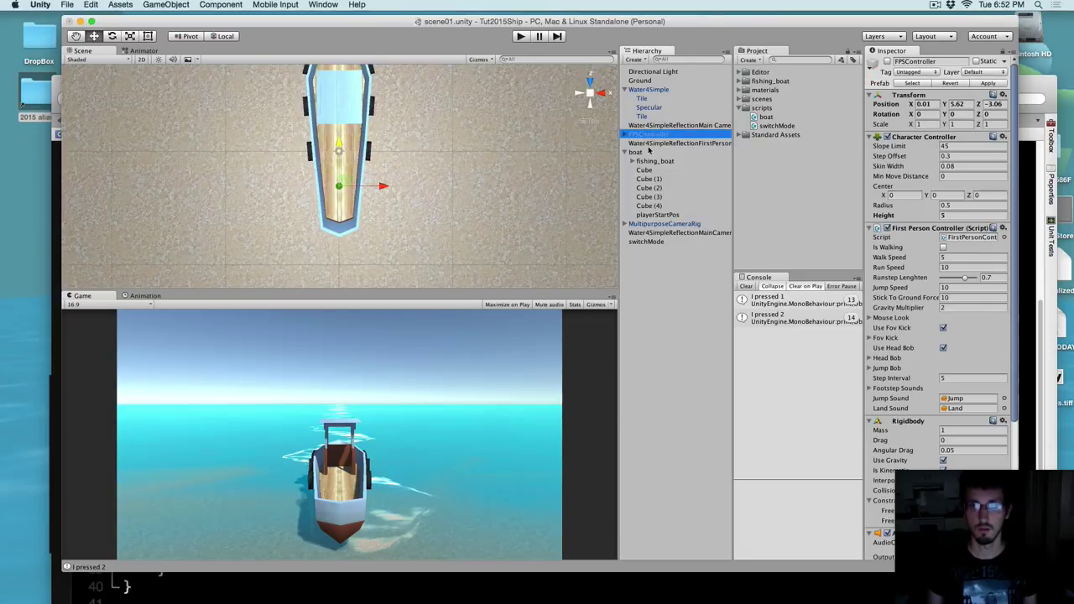
click(875, 98)
click(902, 96)
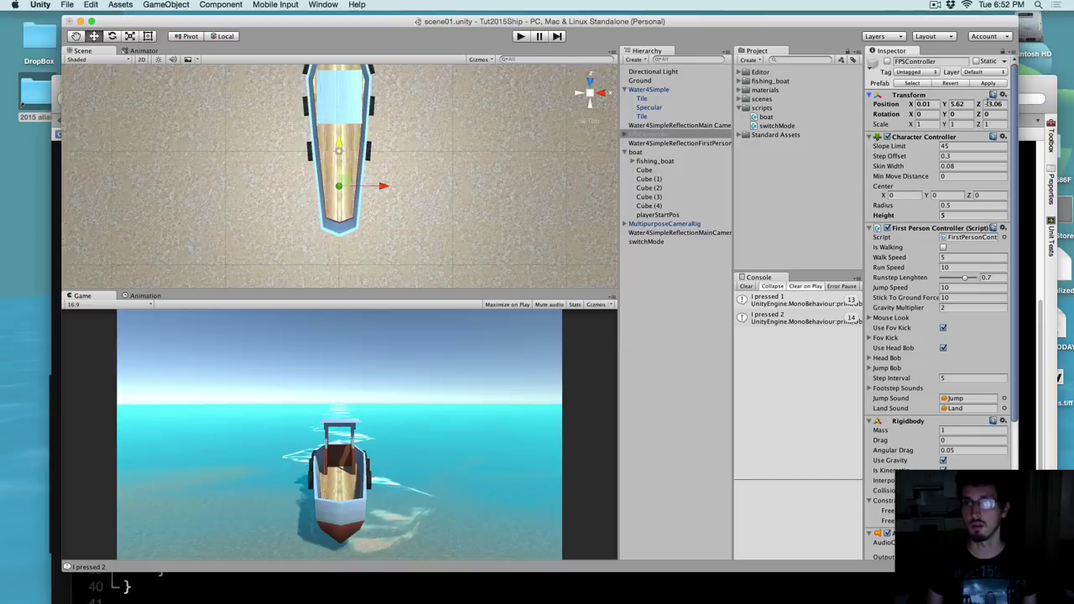
Start the boat scene in Play mode
click(415, 591)
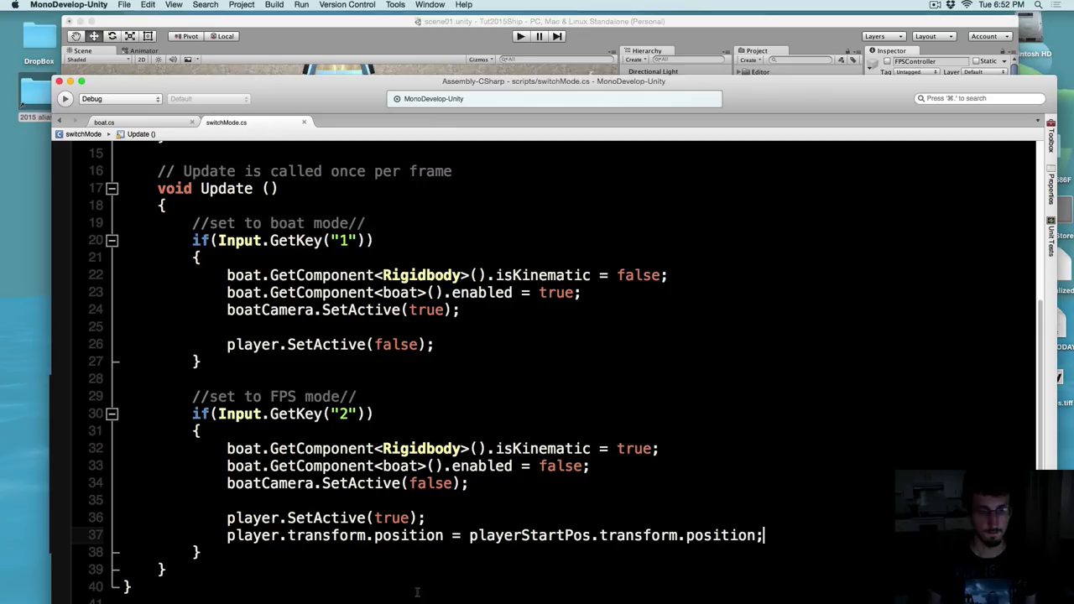
click(512, 37)
click(520, 36)
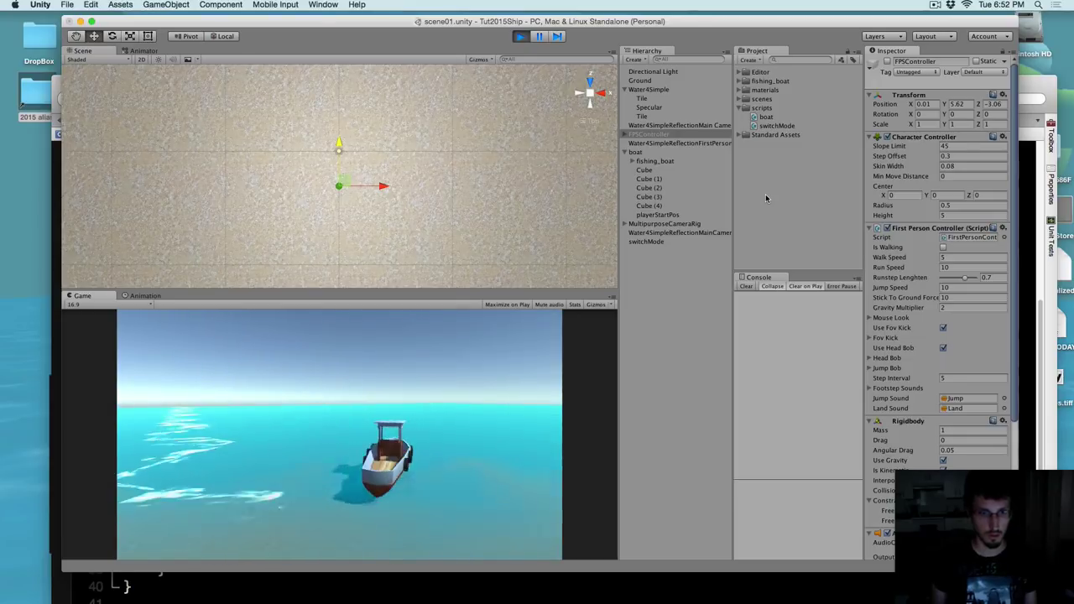
Walk the deck in first person, return to the boat camera, then stop Play and run the build
key(e)
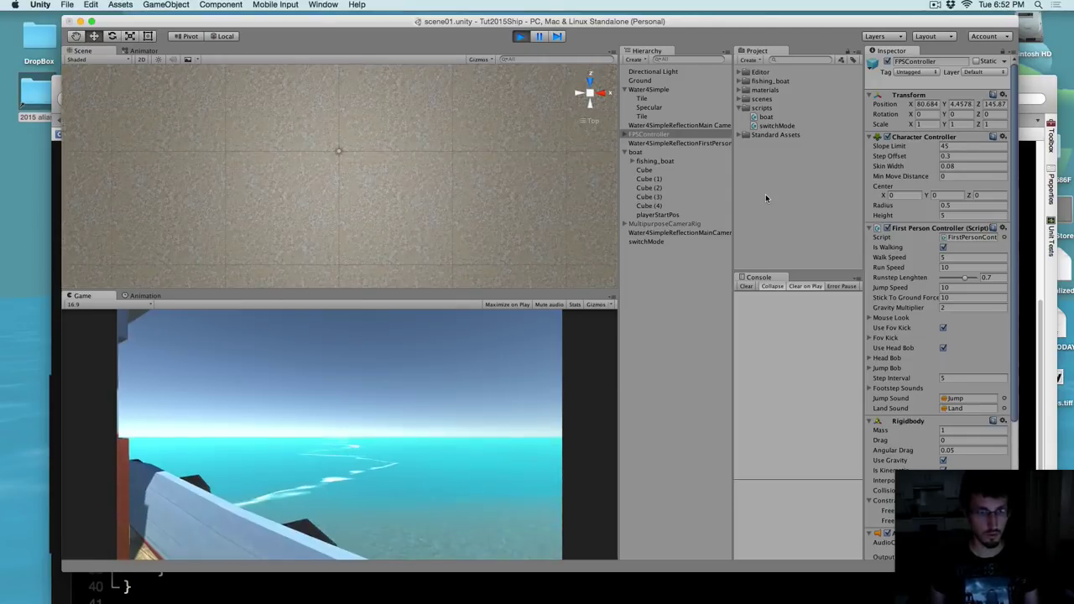
key(w)
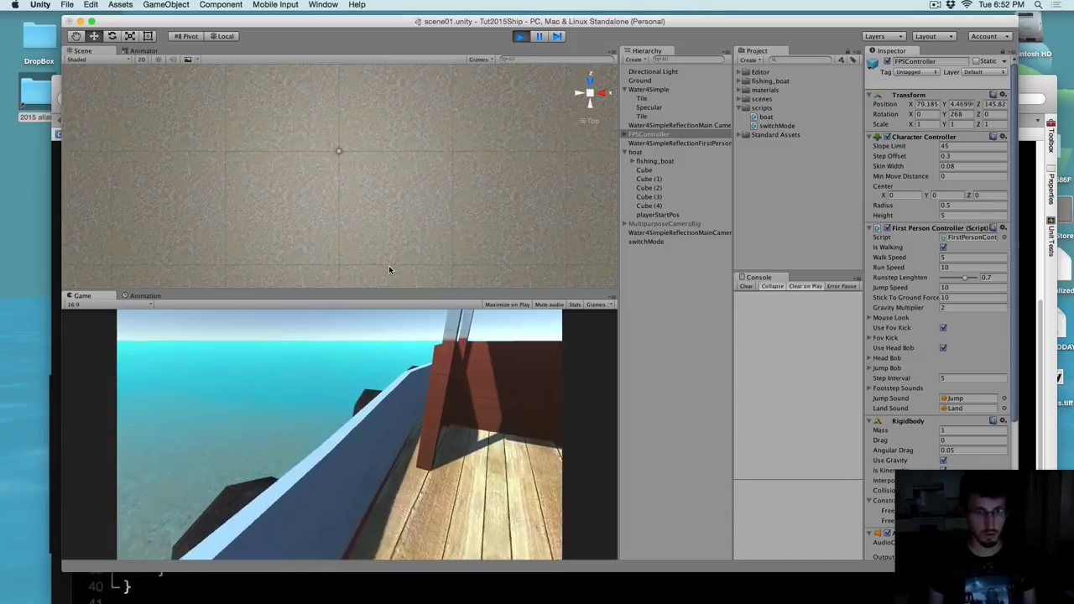
key(w)
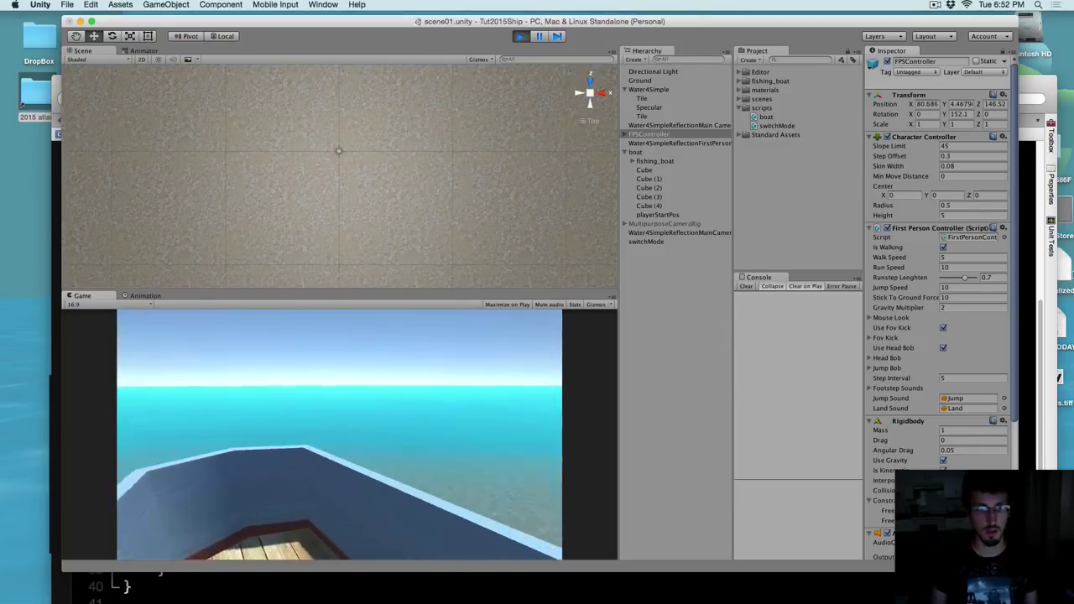
key(w)
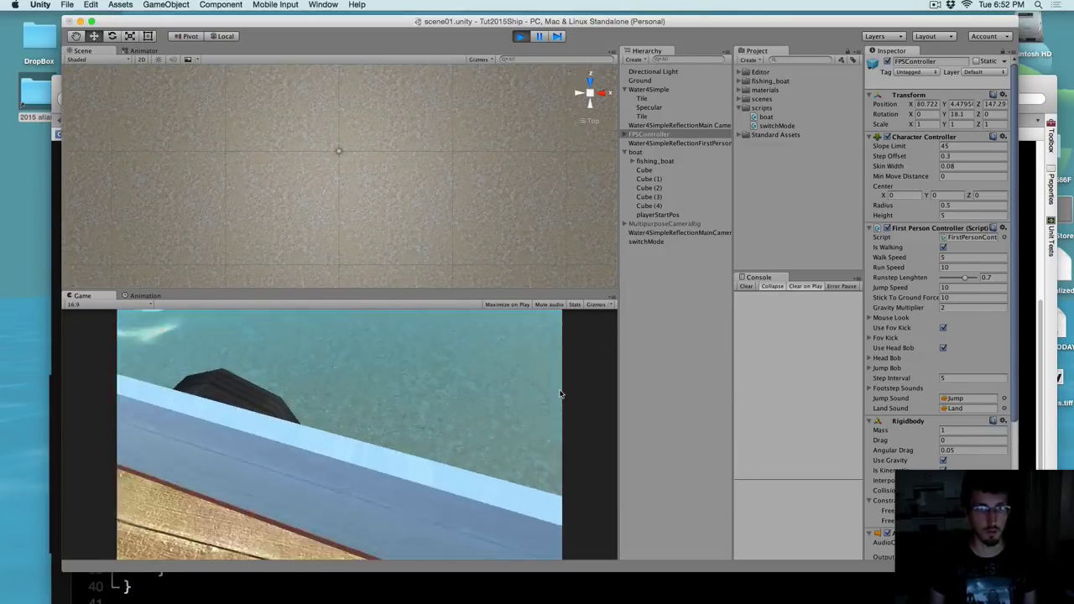
key(w)
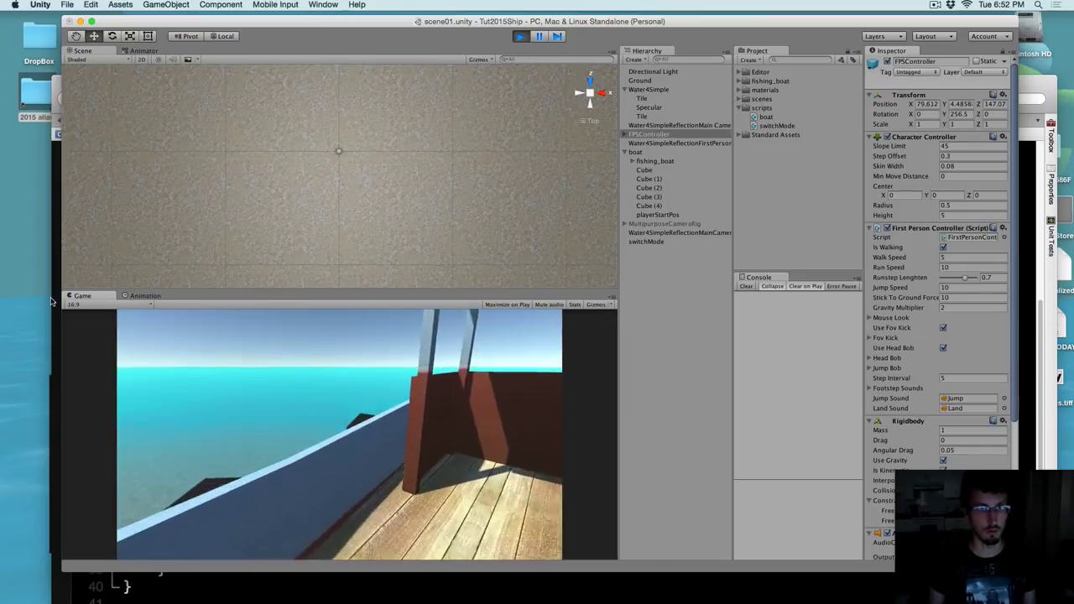
key(e)
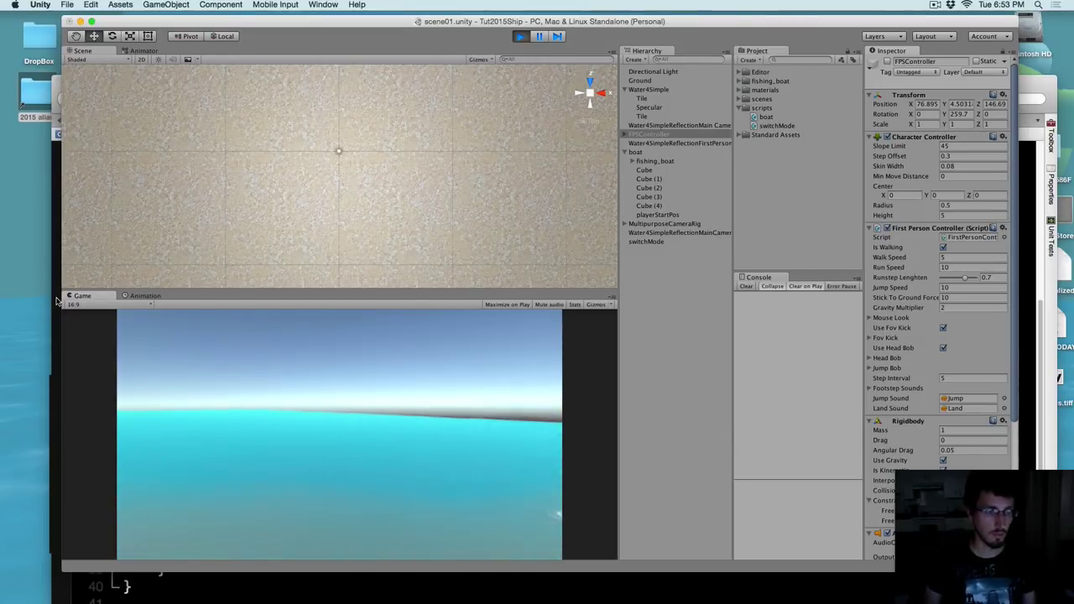
click(522, 37)
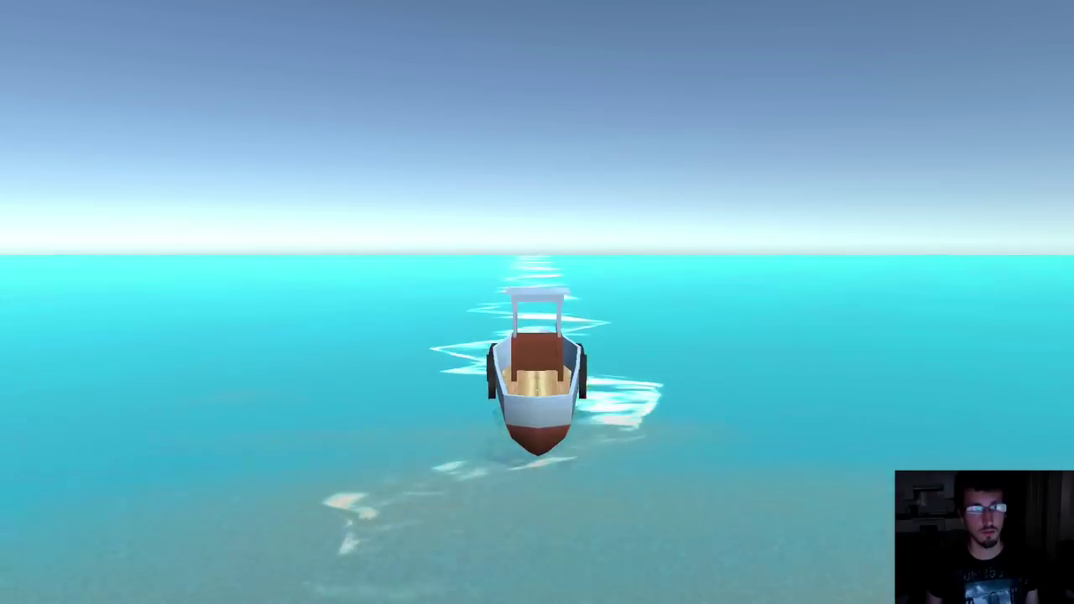
Drive the boat through repeated right turns across the sea with the D and W keys
key(d)
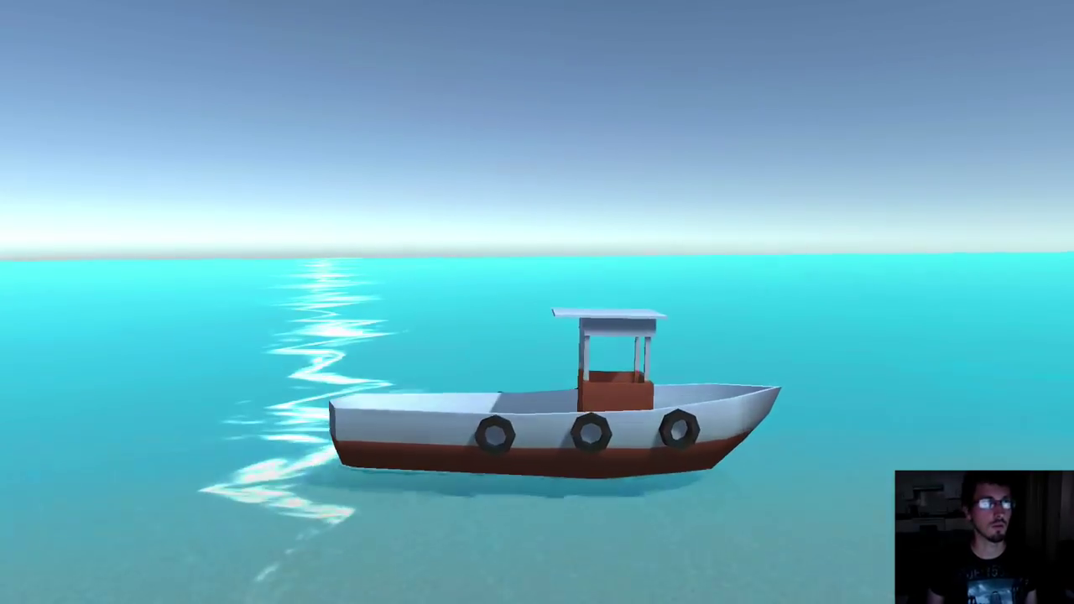
key(d)
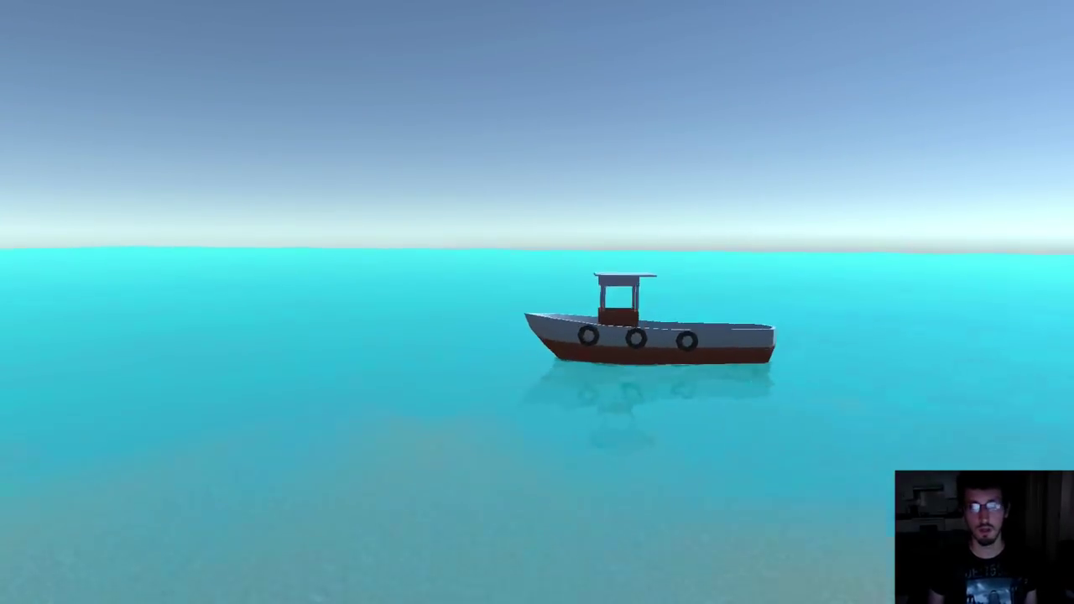
key(d)
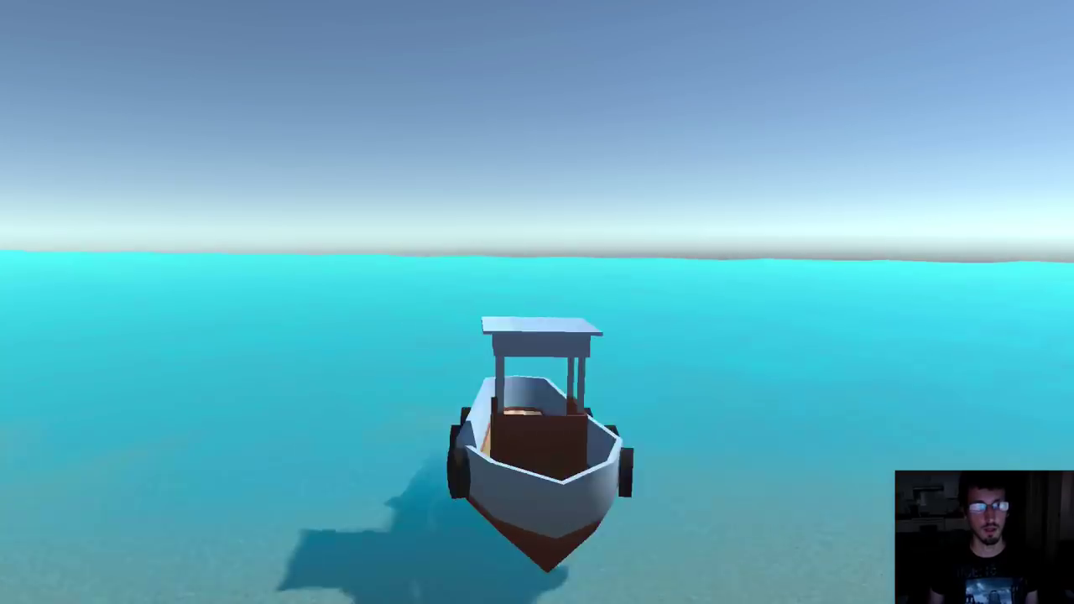
key(d)
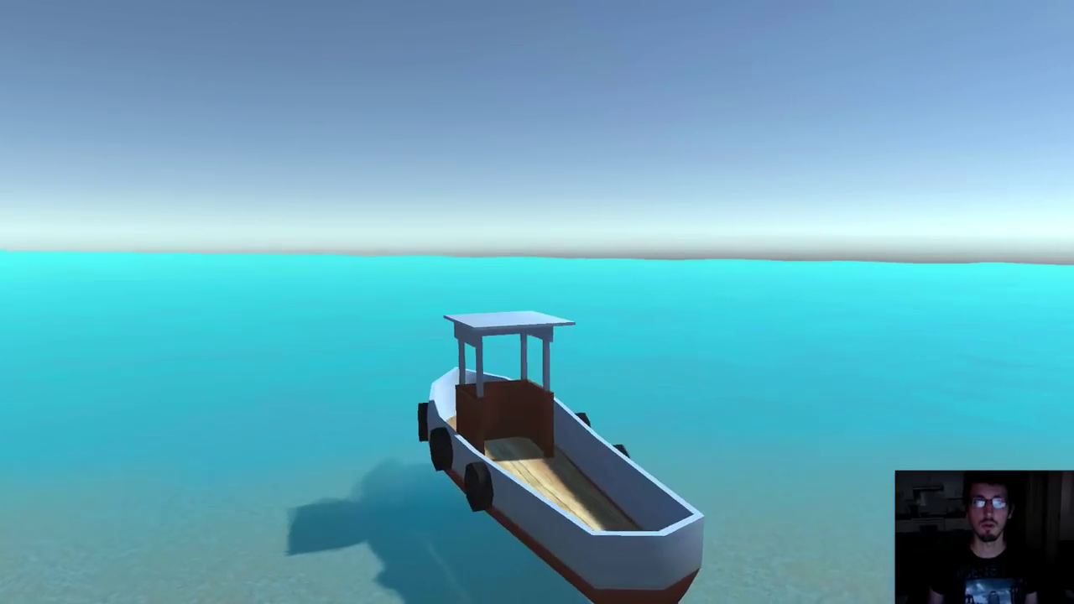
key(d)
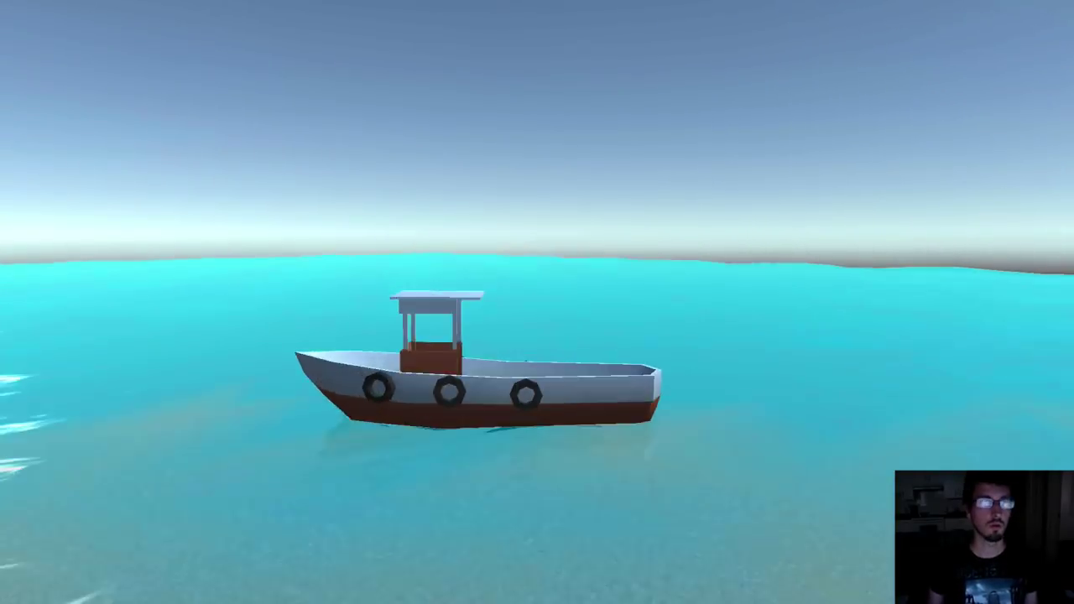
key(d)
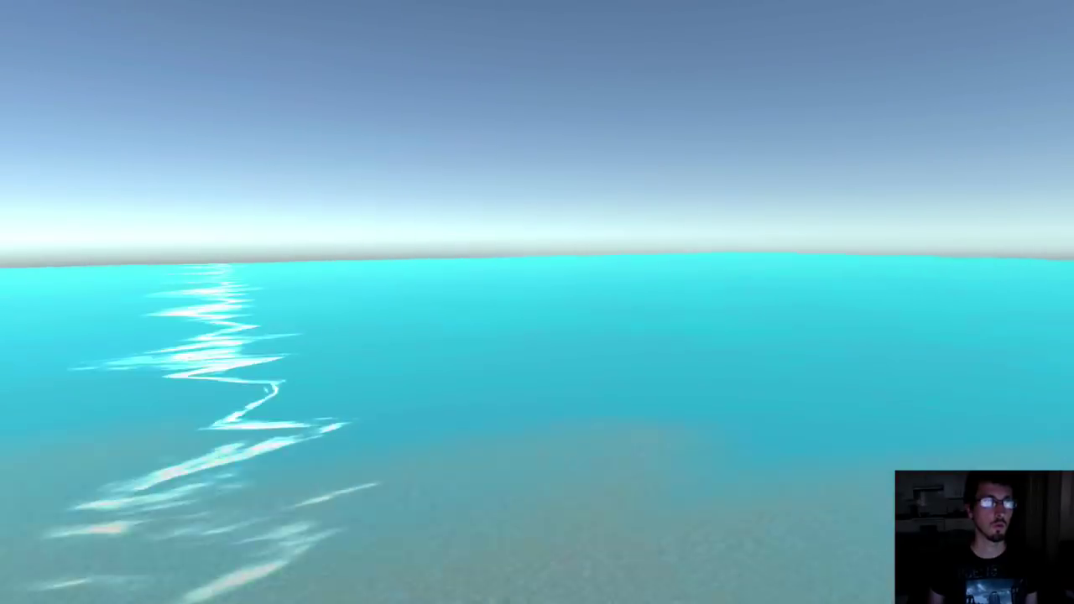
key(d)
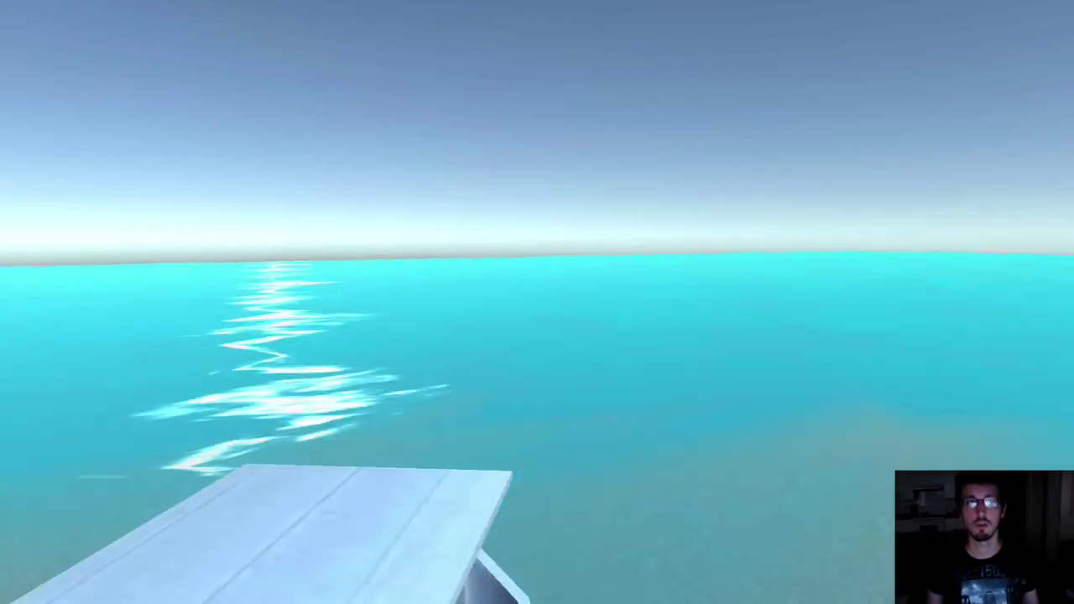
key(d)
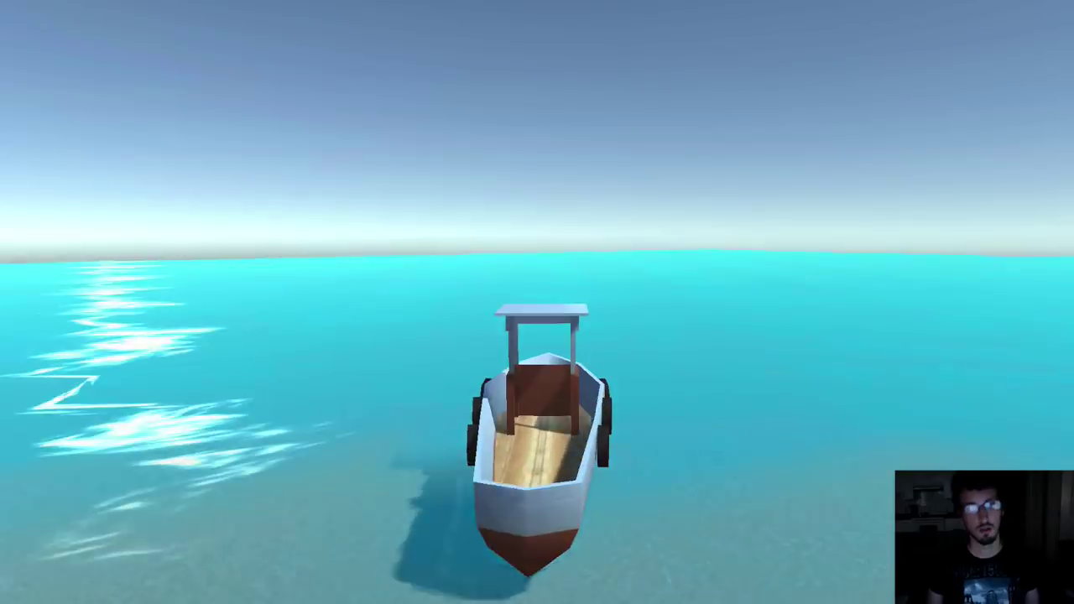
key(d)
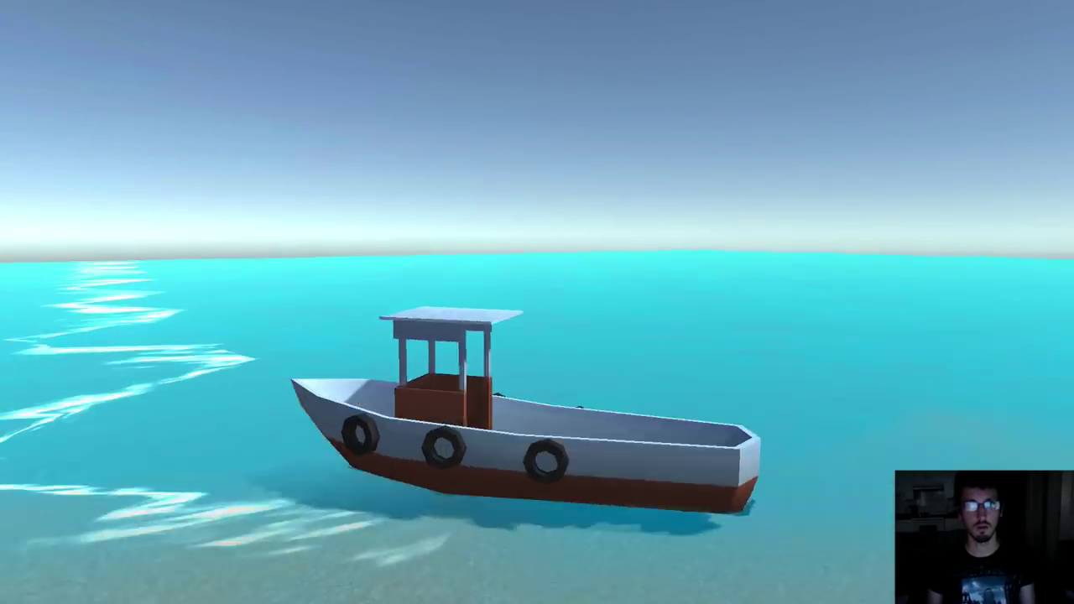
key(d)
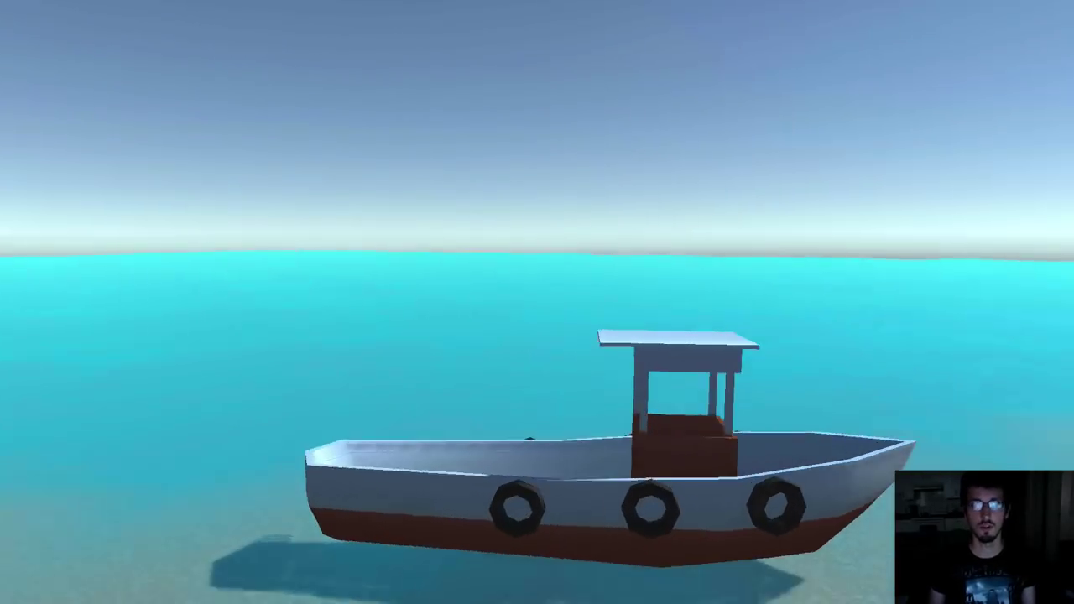
key(d)
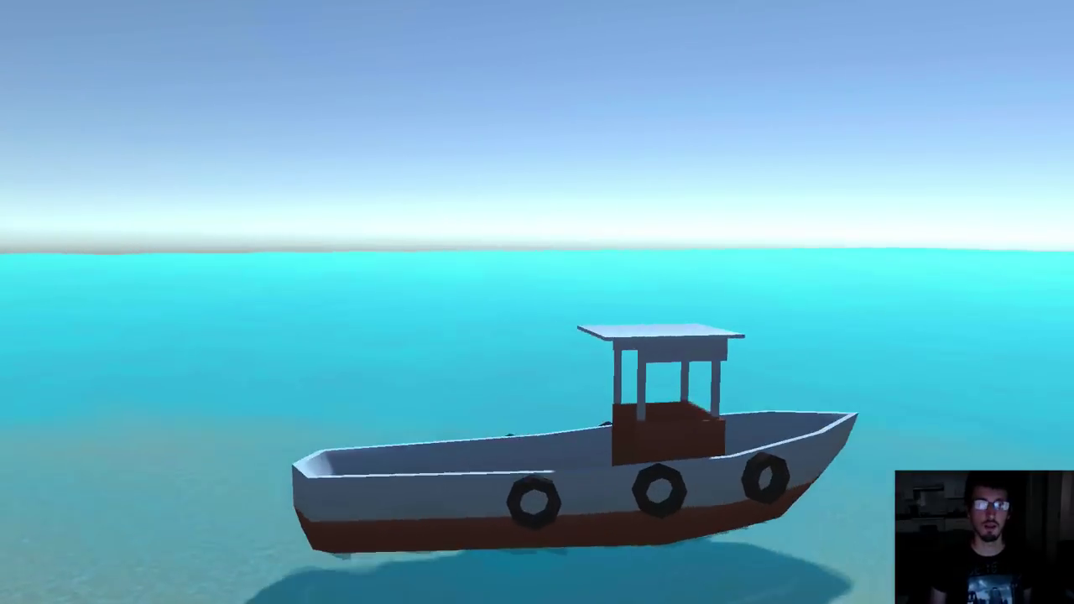
key(d)
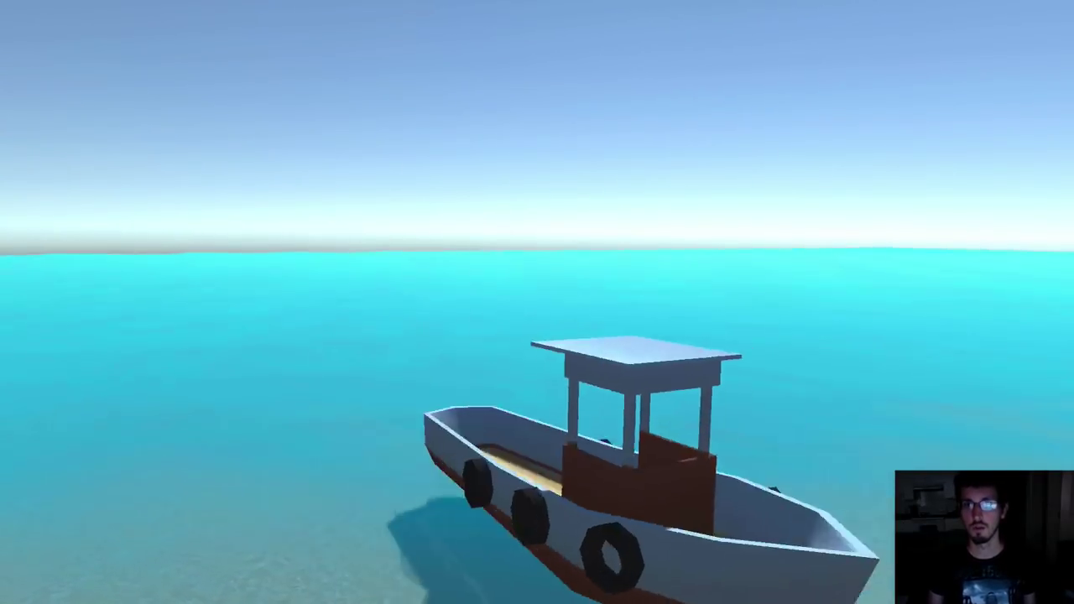
key(d)
key(w)
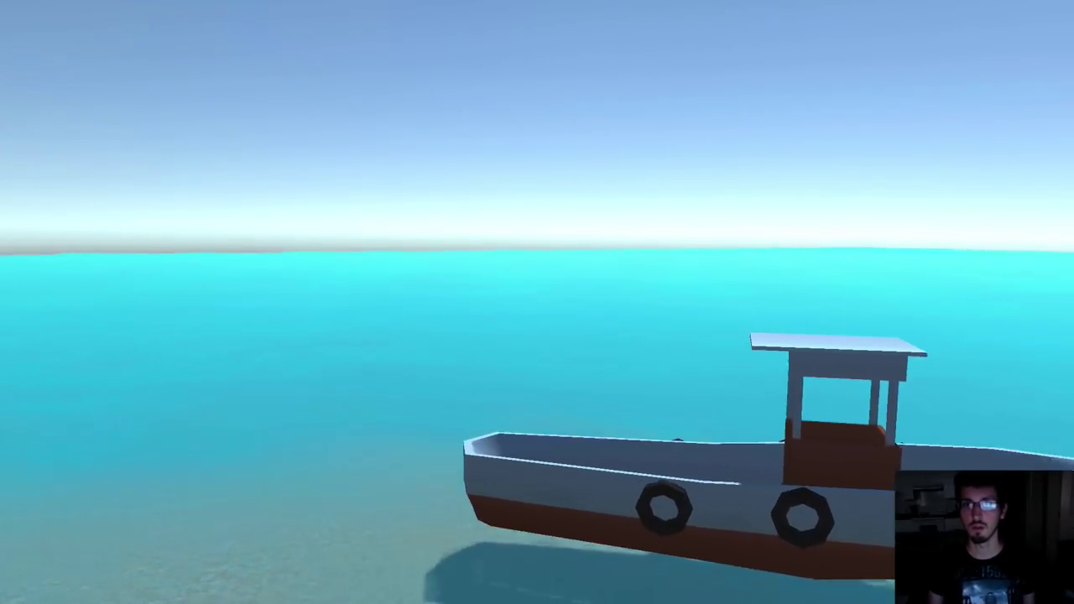
key(d)
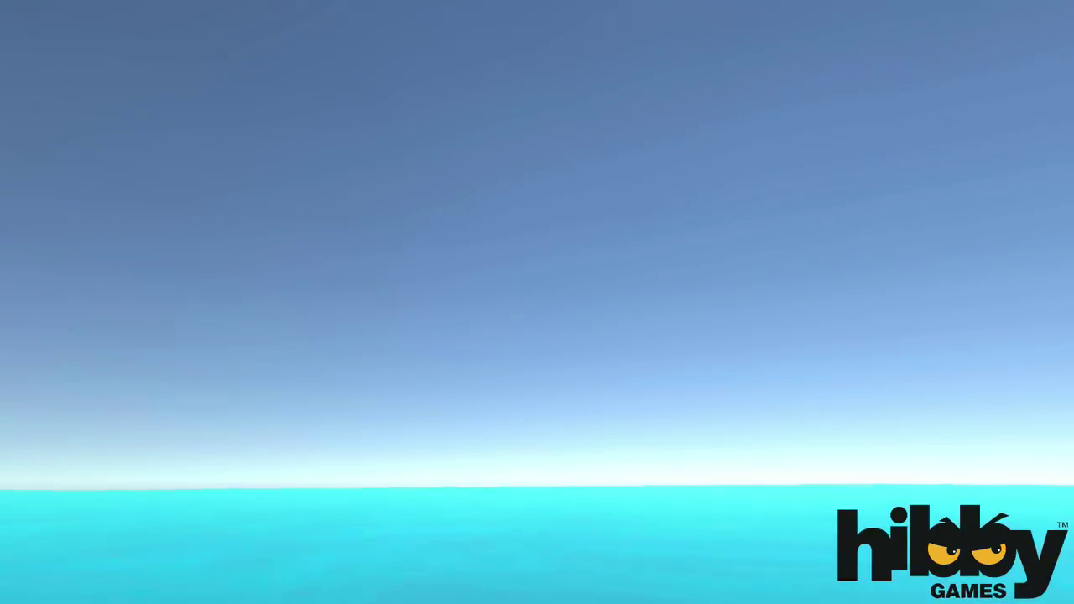
Walk the first-person player forward to the bow, then return to the behind-the-boat driving camera
key(w)
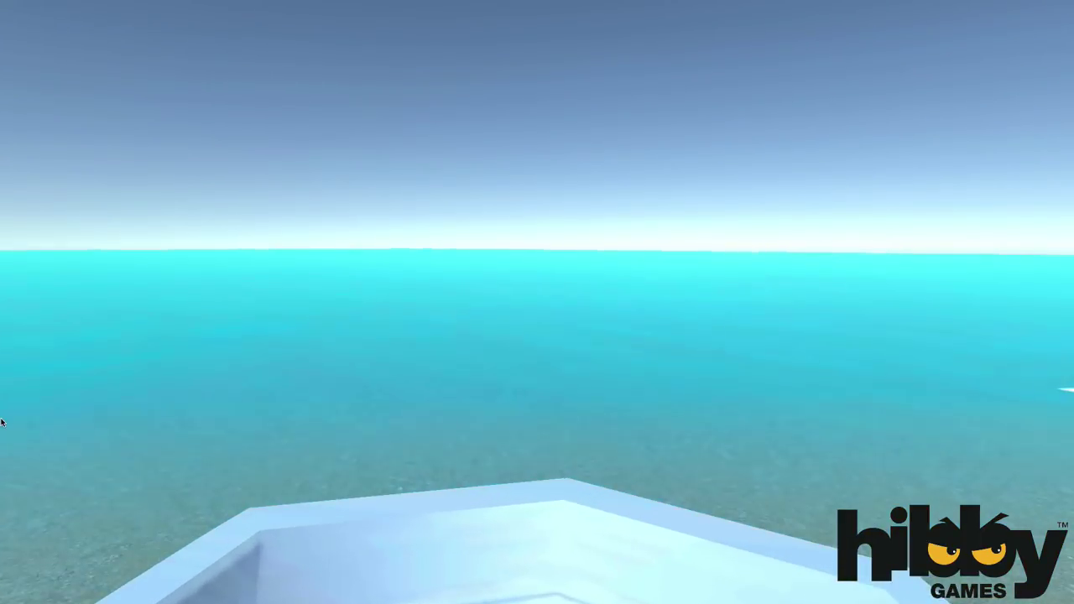
key(c)
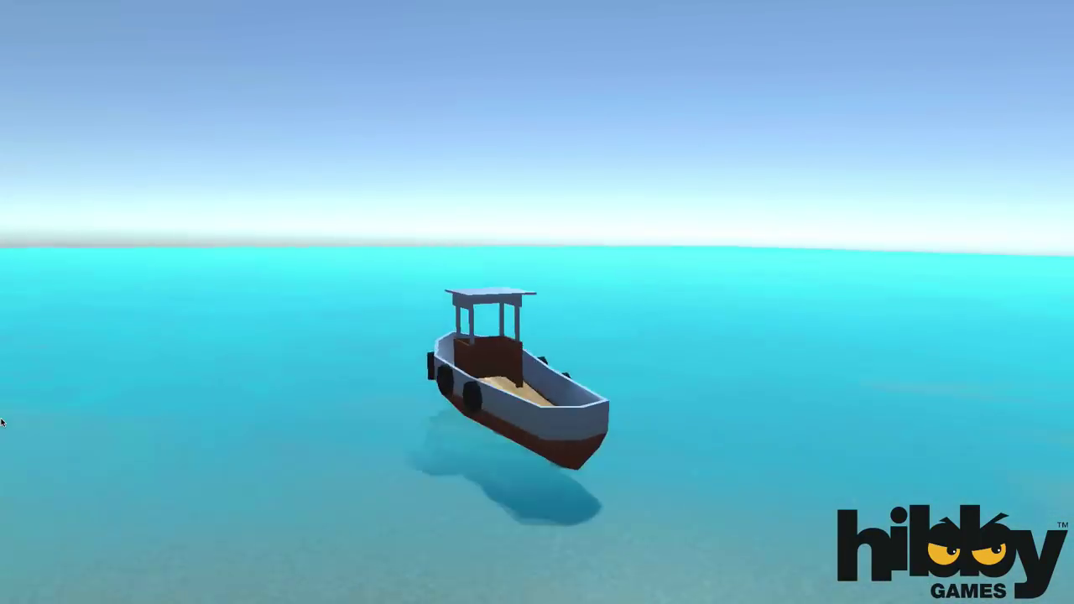